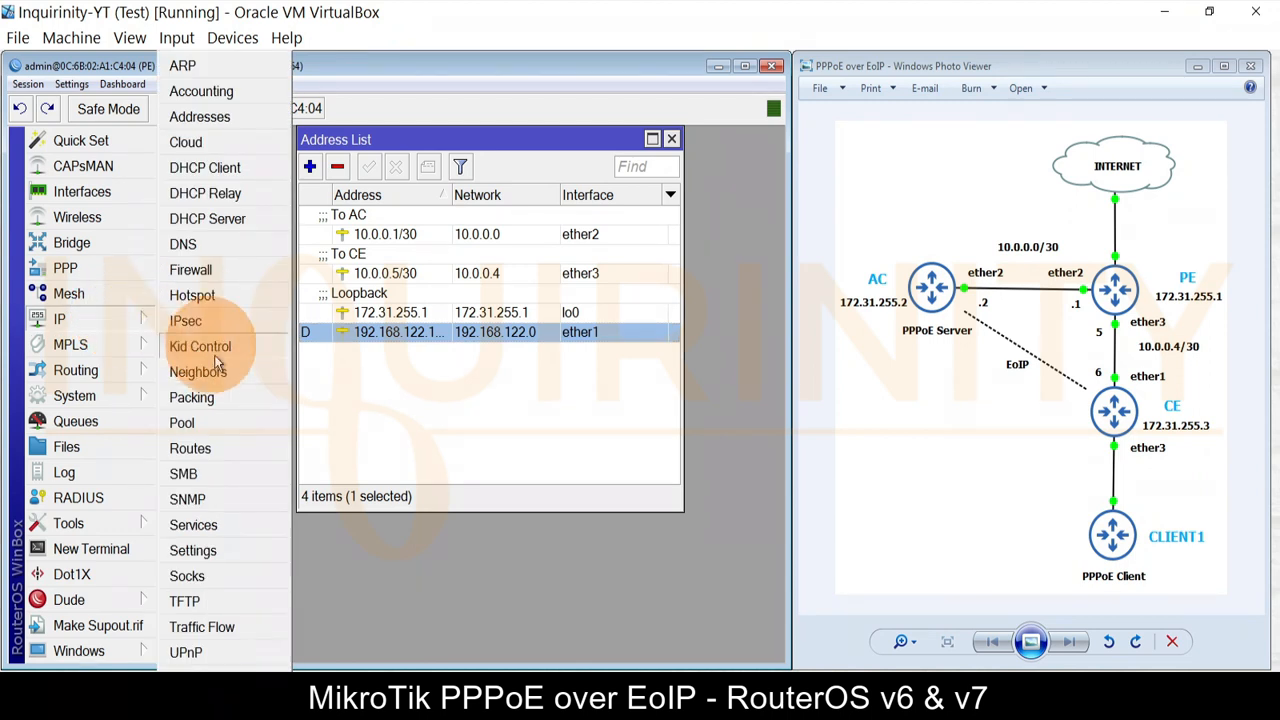
Step: Review PE's route list, checking the 0.0.0.0/0 default route and the OSPF route to 172.31.255.2
{"action": "left_click", "coordinate": [237, 455]}
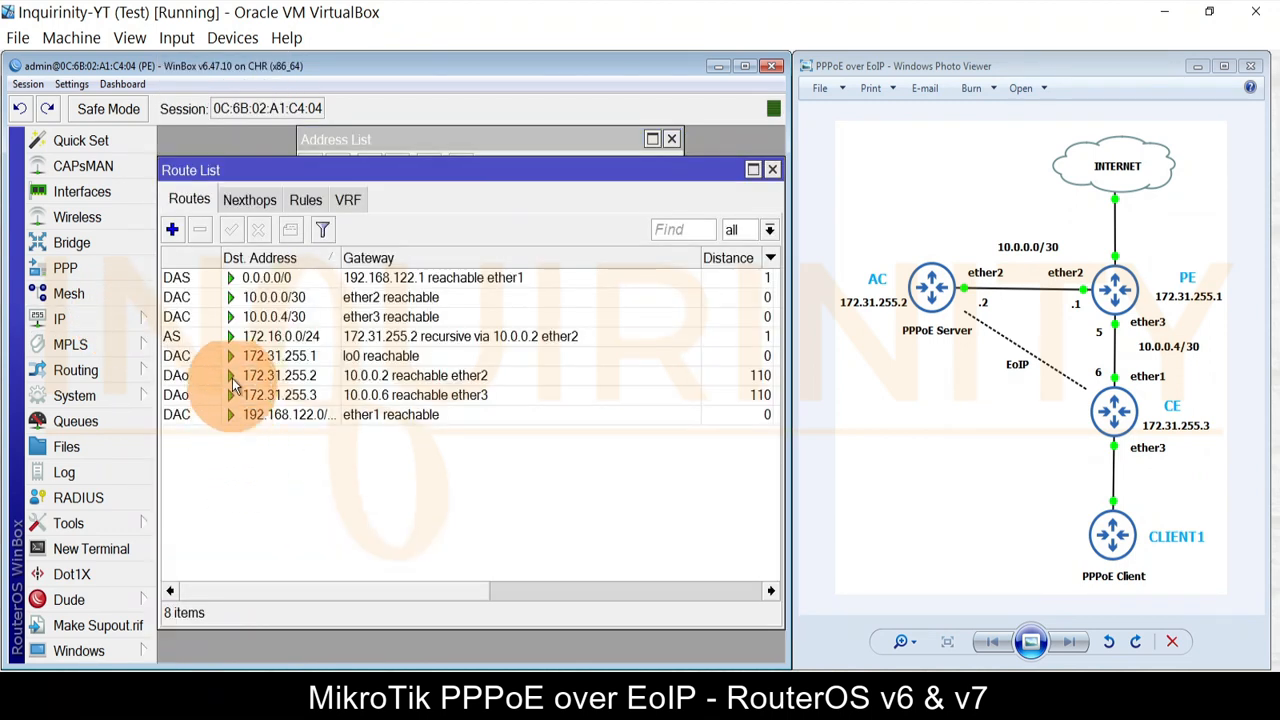
{"action": "left_click", "coordinate": [488, 280]}
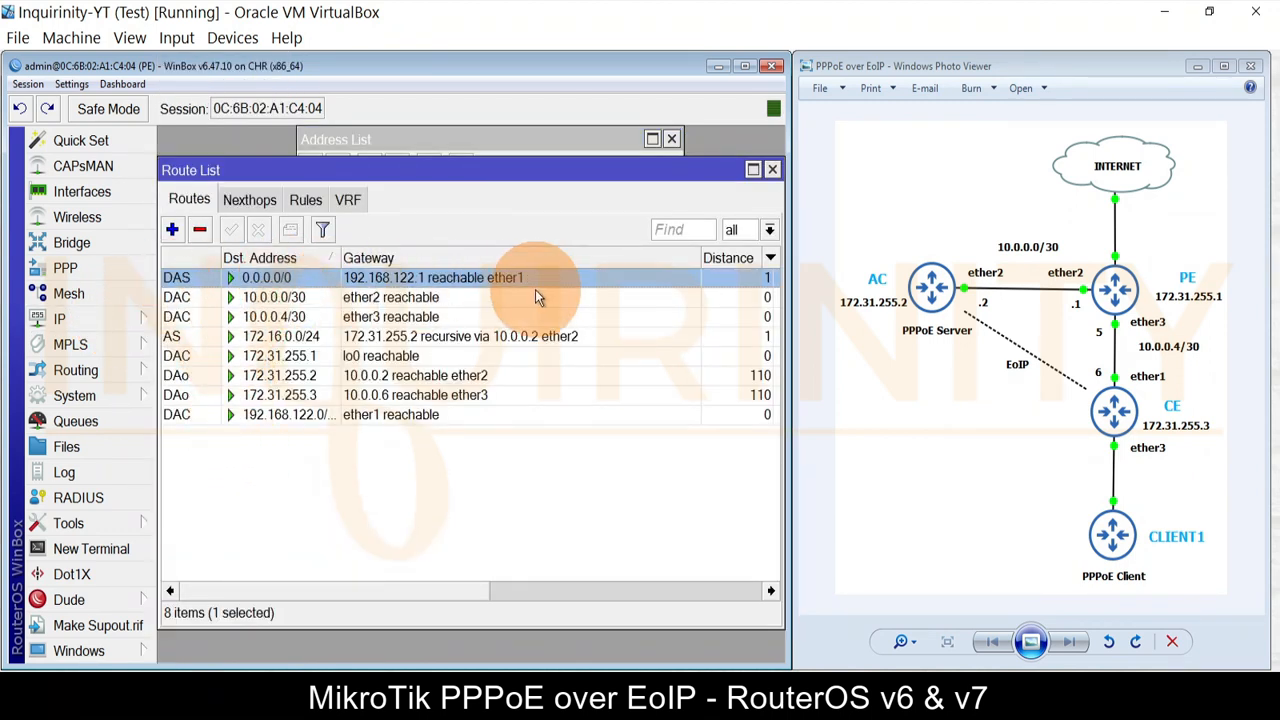
{"action": "left_click", "coordinate": [329, 376]}
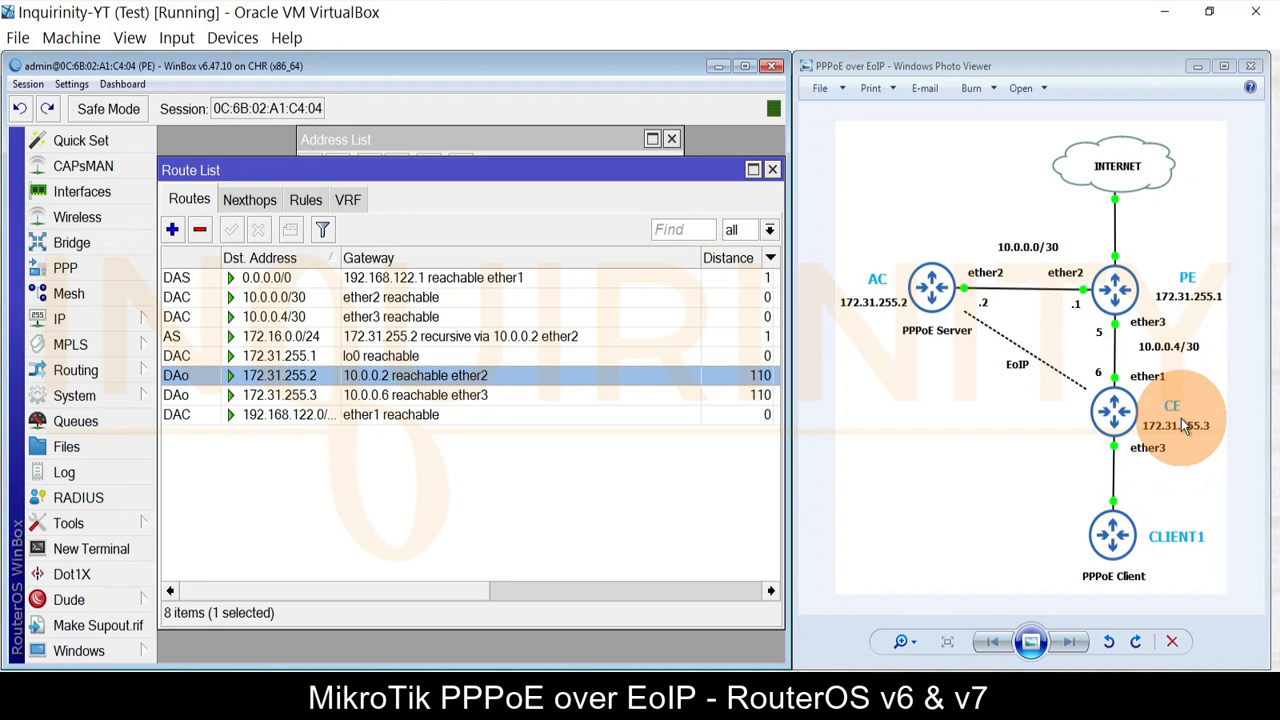
{"action": "left_click", "coordinate": [92, 528]}
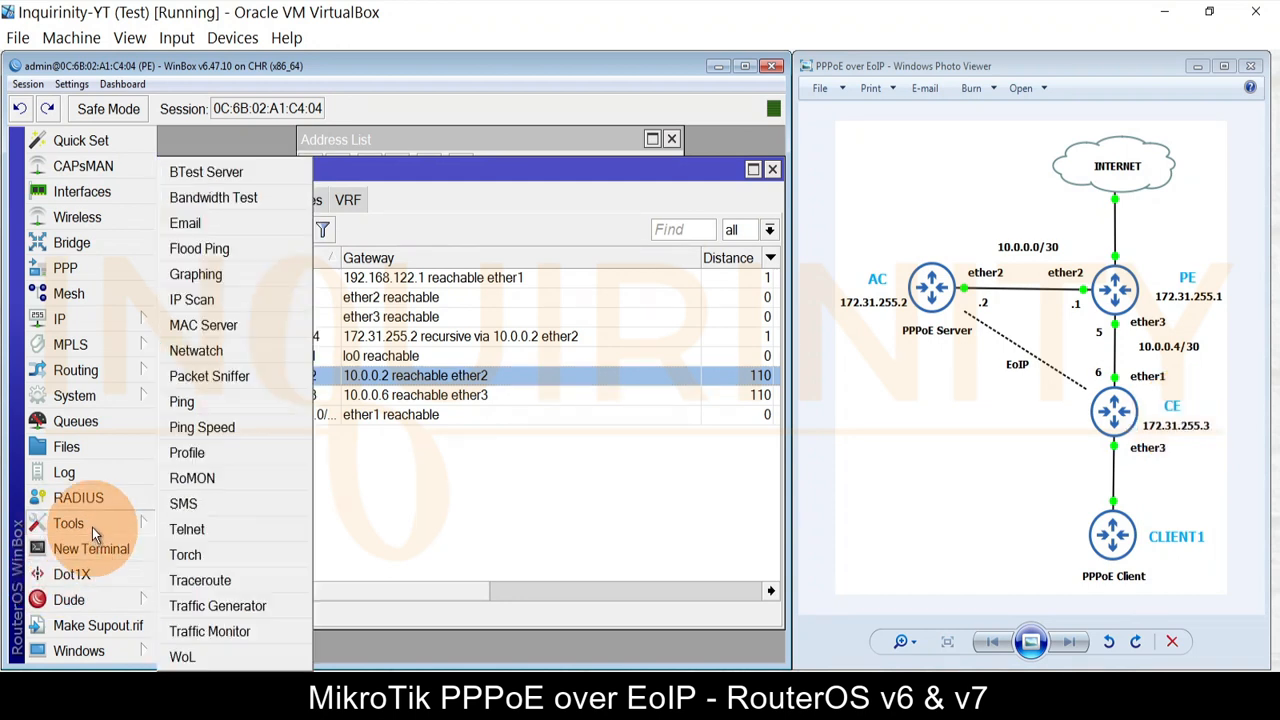
Step: Ping 8.8.8.8 from PE with the Ping tool
{"action": "left_click", "coordinate": [228, 404]}
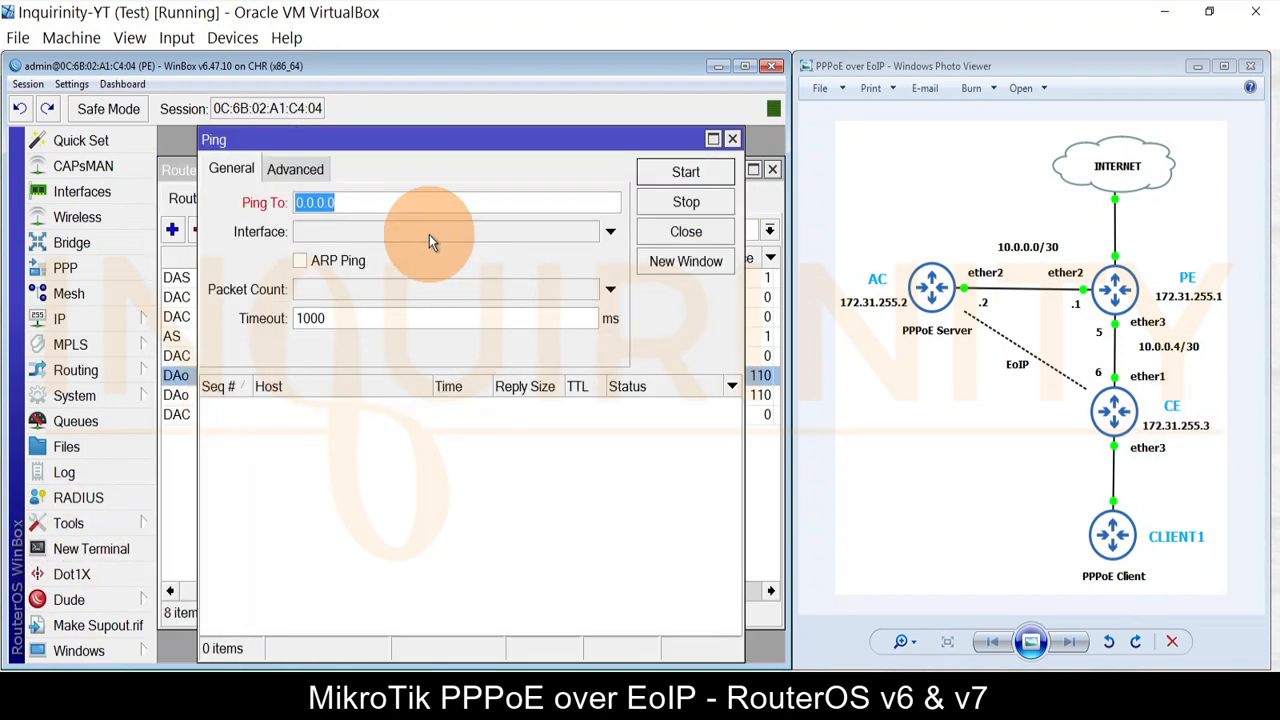
{"action": "type", "text": "8.8.8.8"}
{"action": "left_click", "coordinate": [686, 172]}
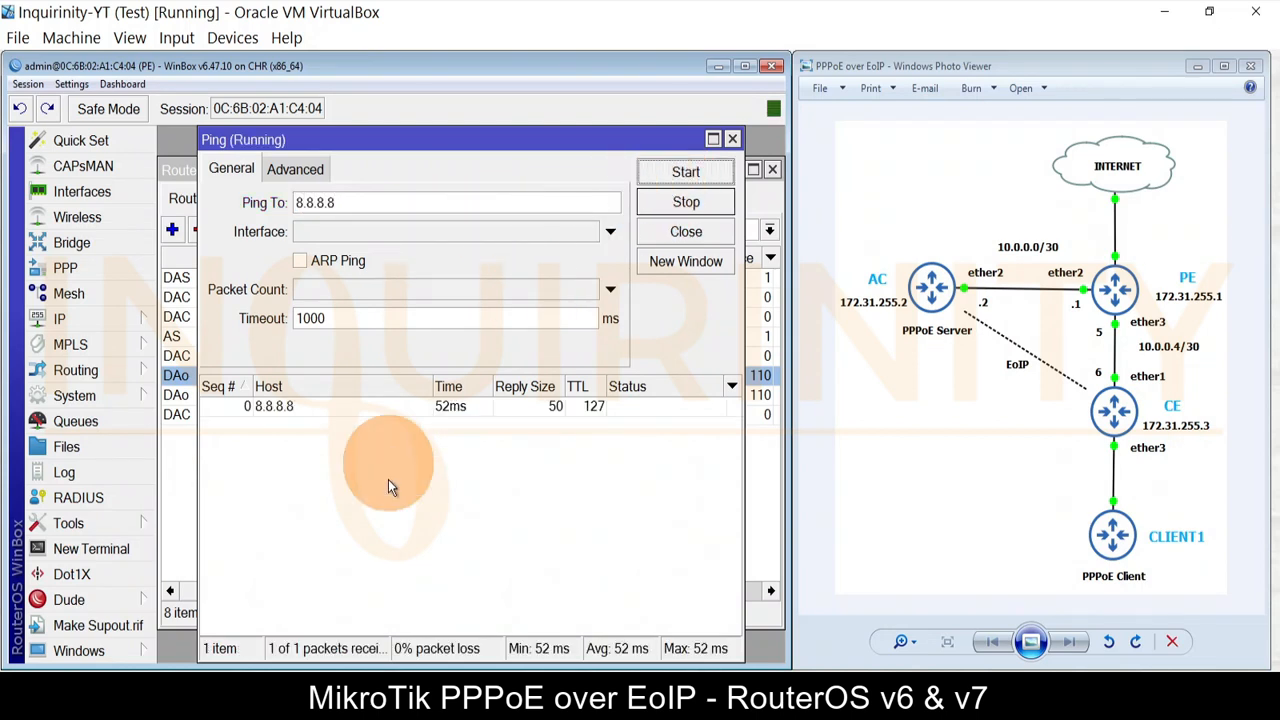
{"action": "left_click", "coordinate": [108, 549]}
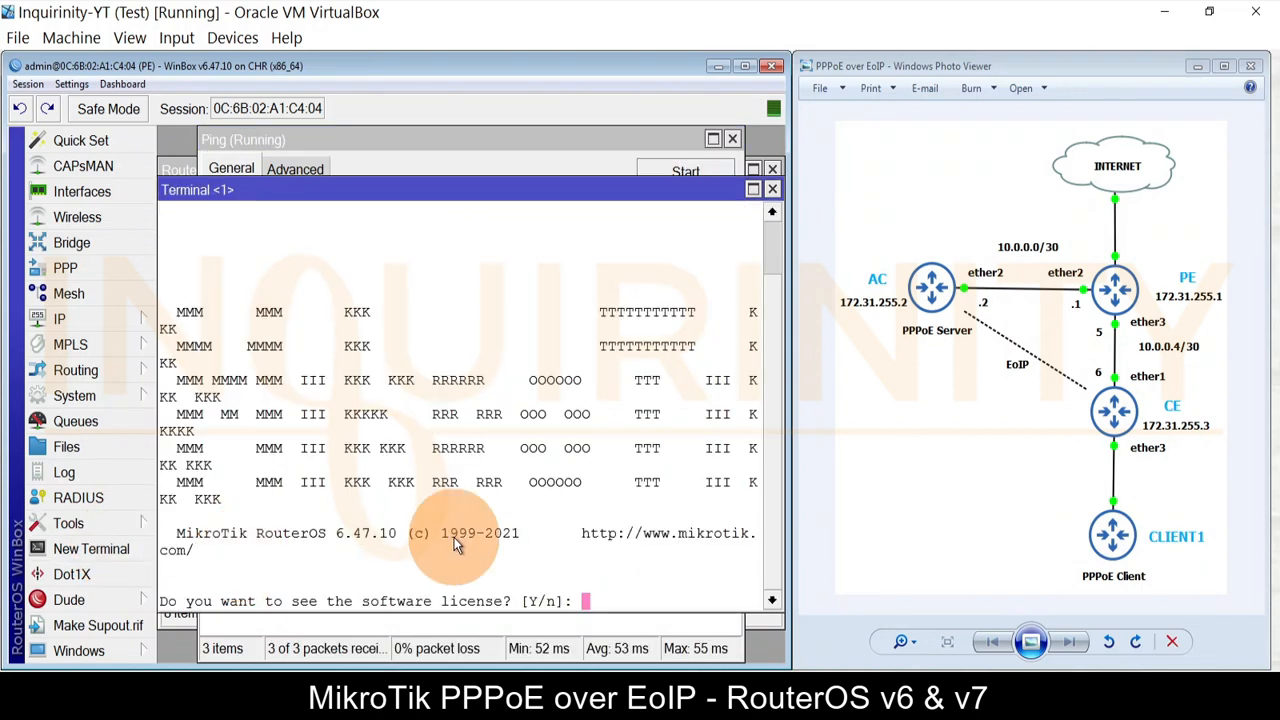
{"action": "type", "text": "n@PE] > ping "}
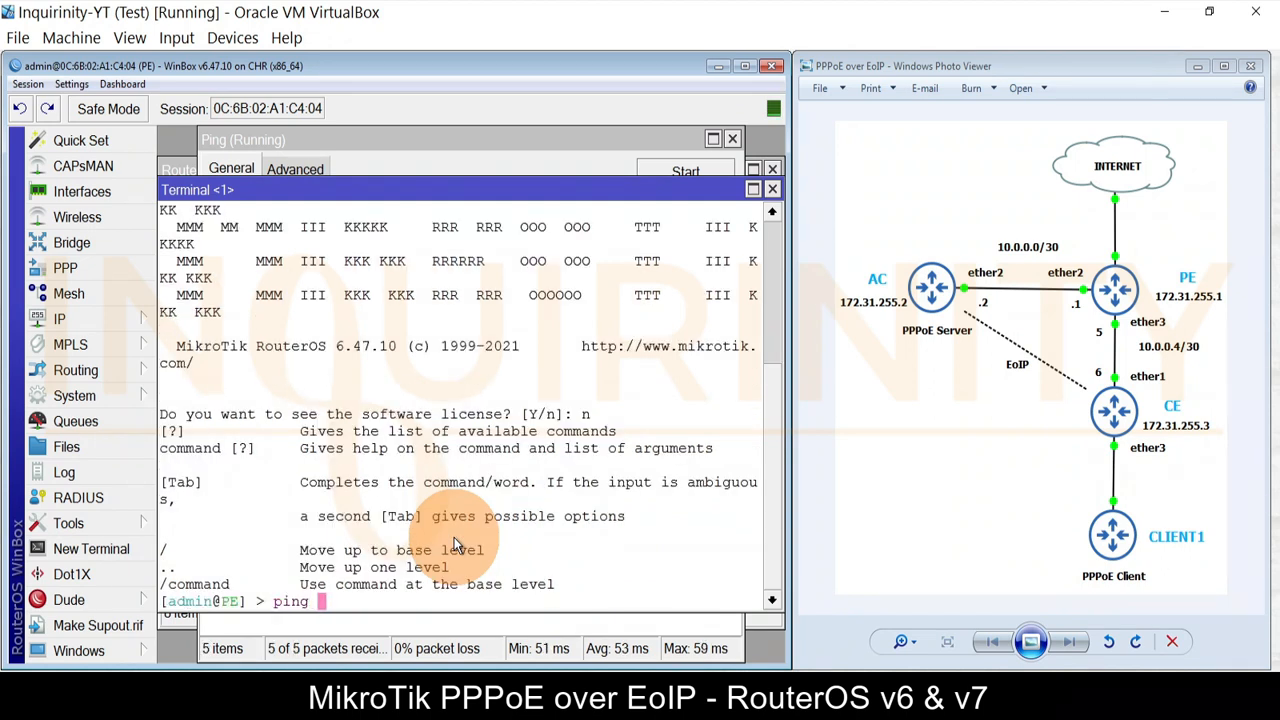
{"action": "type", "text": "www.google.com"}
{"action": "key", "text": "Return"}
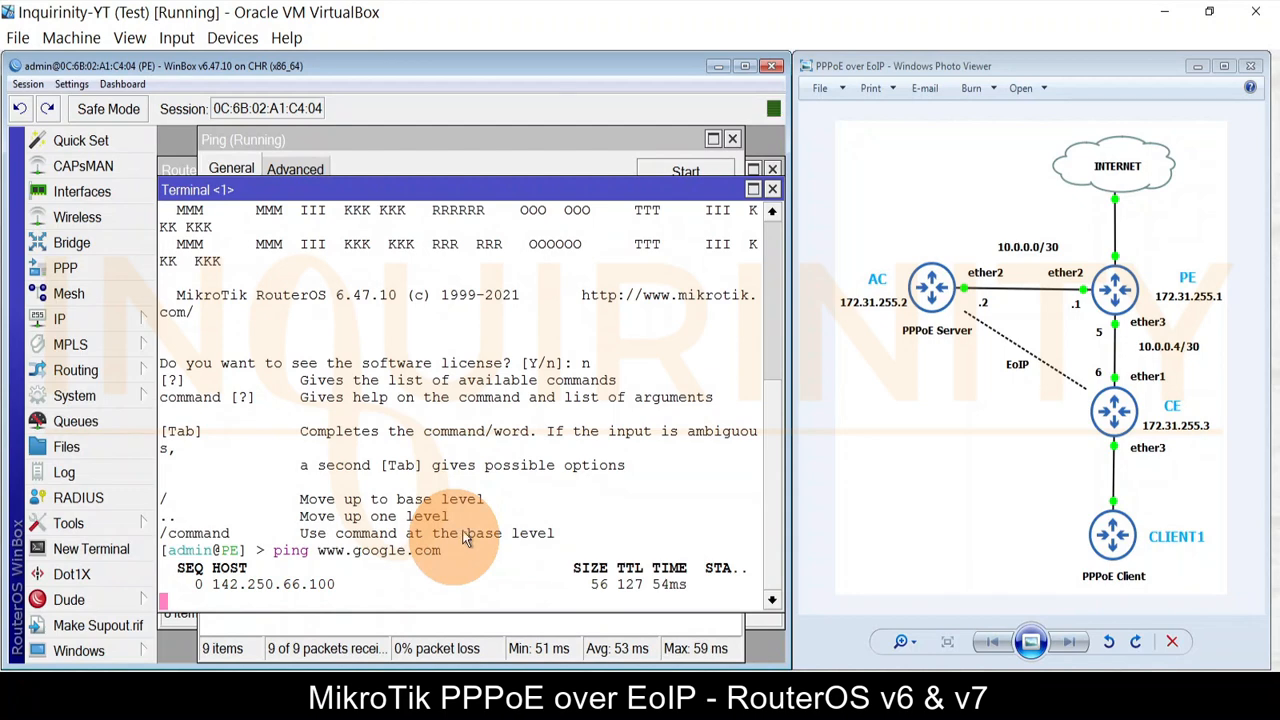
{"action": "left_click", "coordinate": [772, 189]}
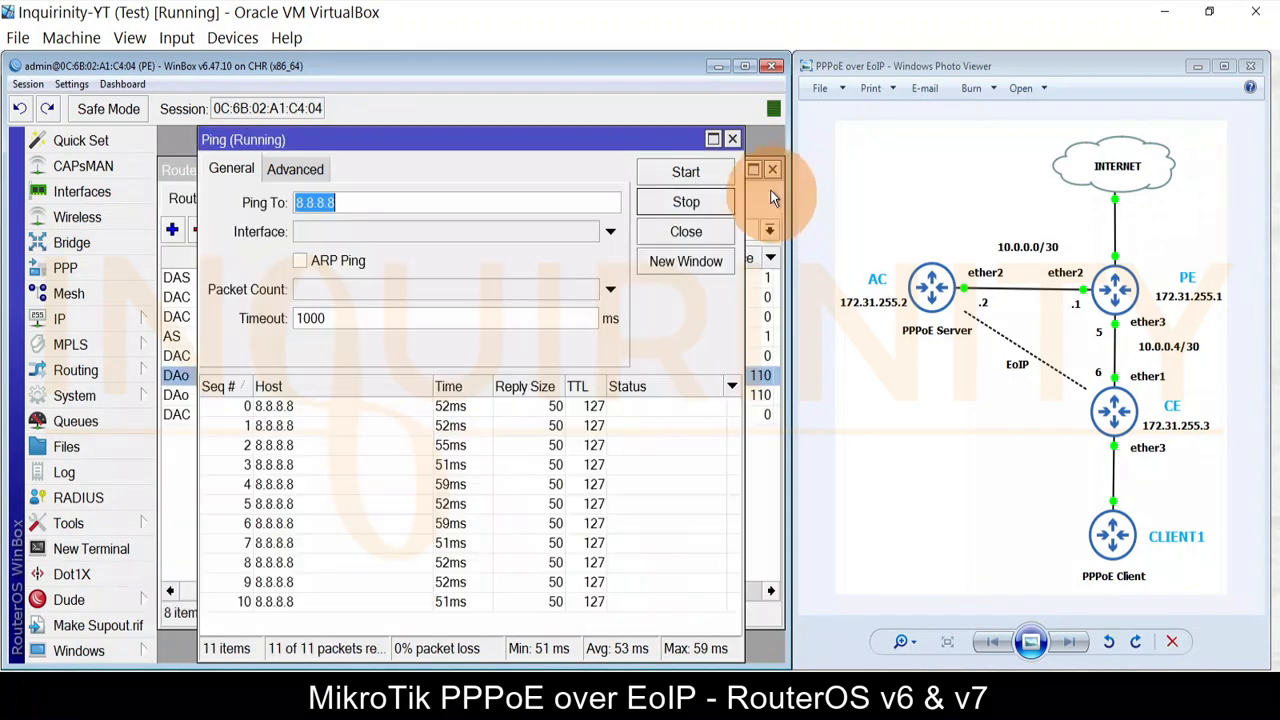
{"action": "left_click", "coordinate": [733, 140]}
{"action": "left_click", "coordinate": [772, 169]}
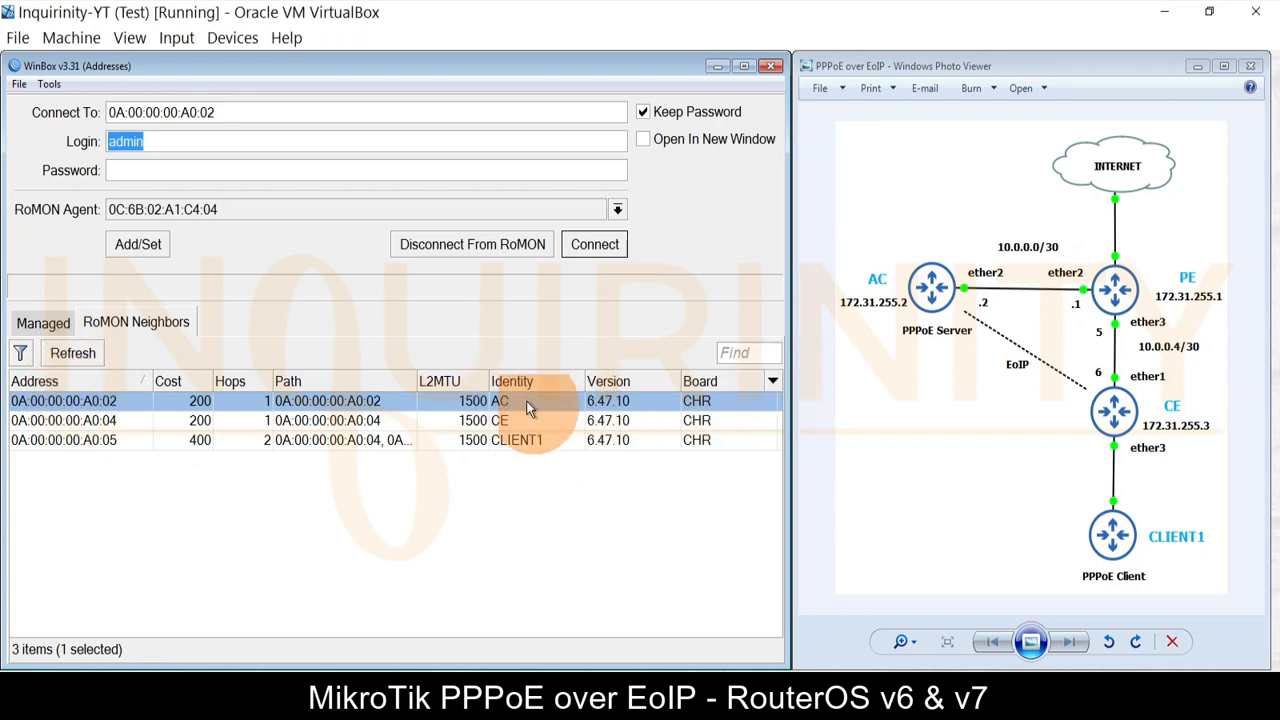
Step: Connect to AC via RoMON and review its addresses 10.0.0.2/30 and loopback 172.31.255.2
{"action": "left_click", "coordinate": [594, 245]}
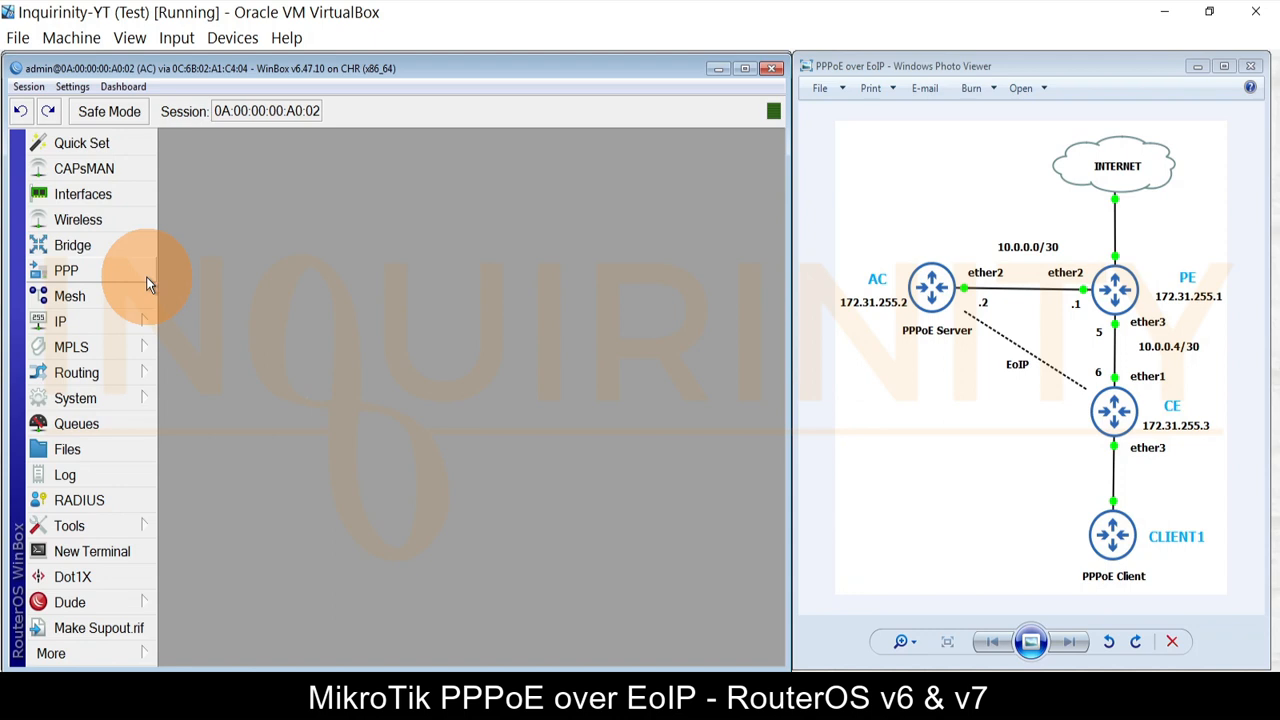
{"action": "left_click", "coordinate": [88, 324]}
{"action": "left_click", "coordinate": [215, 116]}
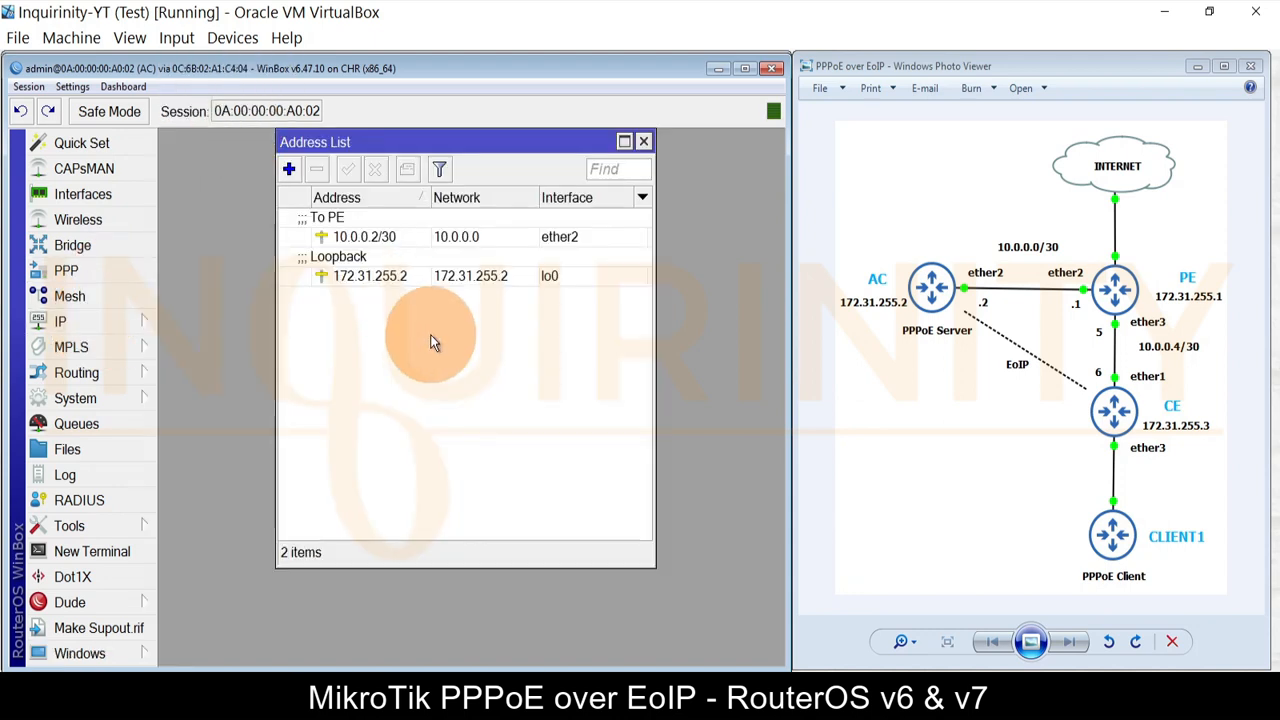
{"action": "left_click", "coordinate": [363, 237]}
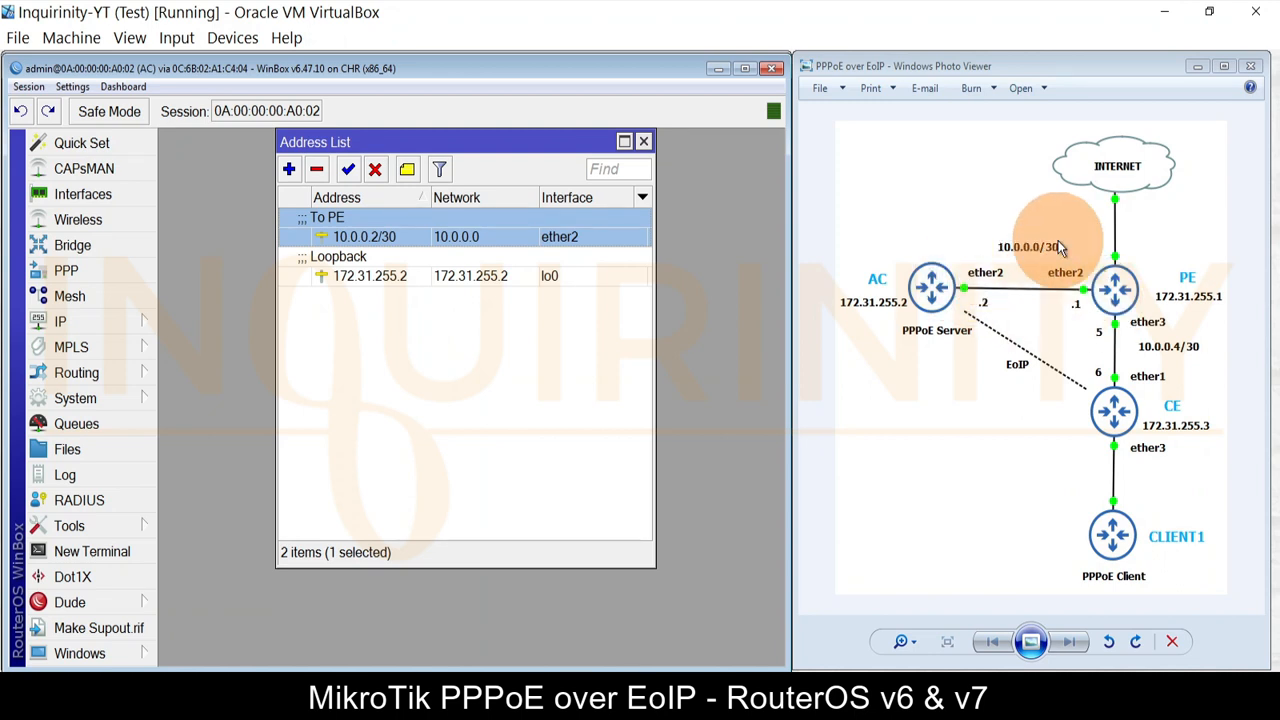
{"action": "left_click", "coordinate": [385, 275]}
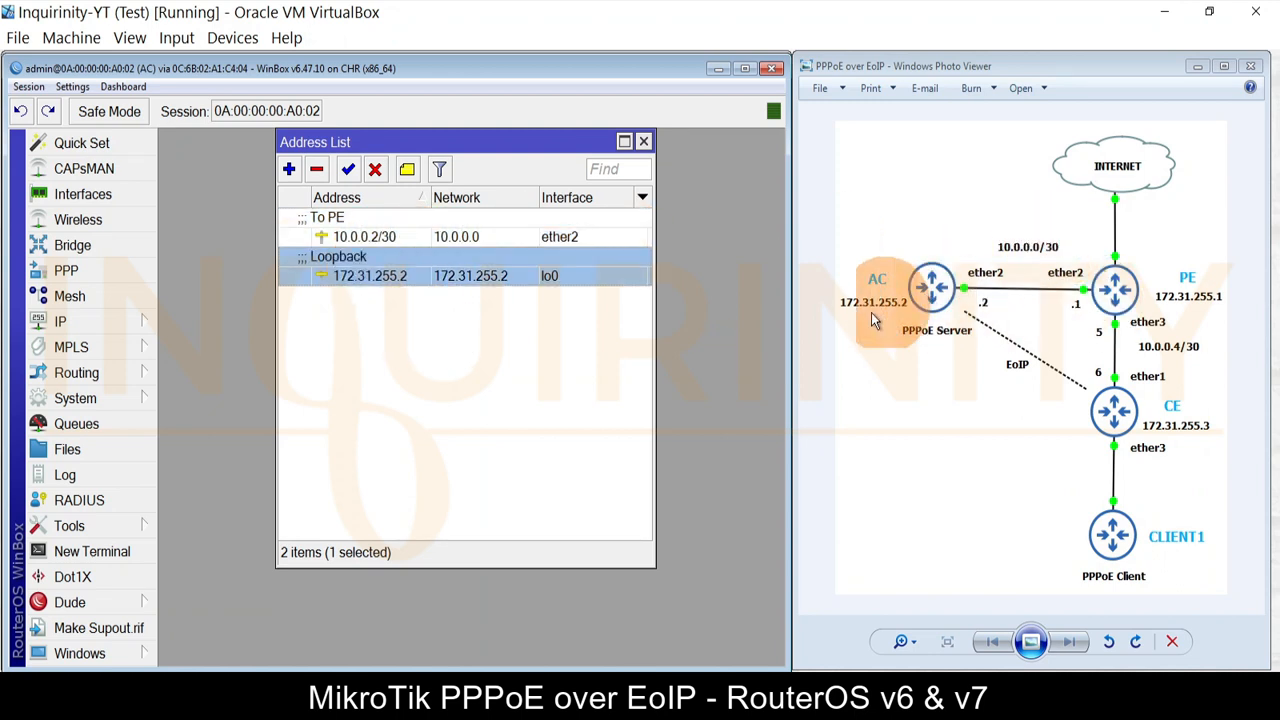
{"action": "left_click", "coordinate": [643, 141]}
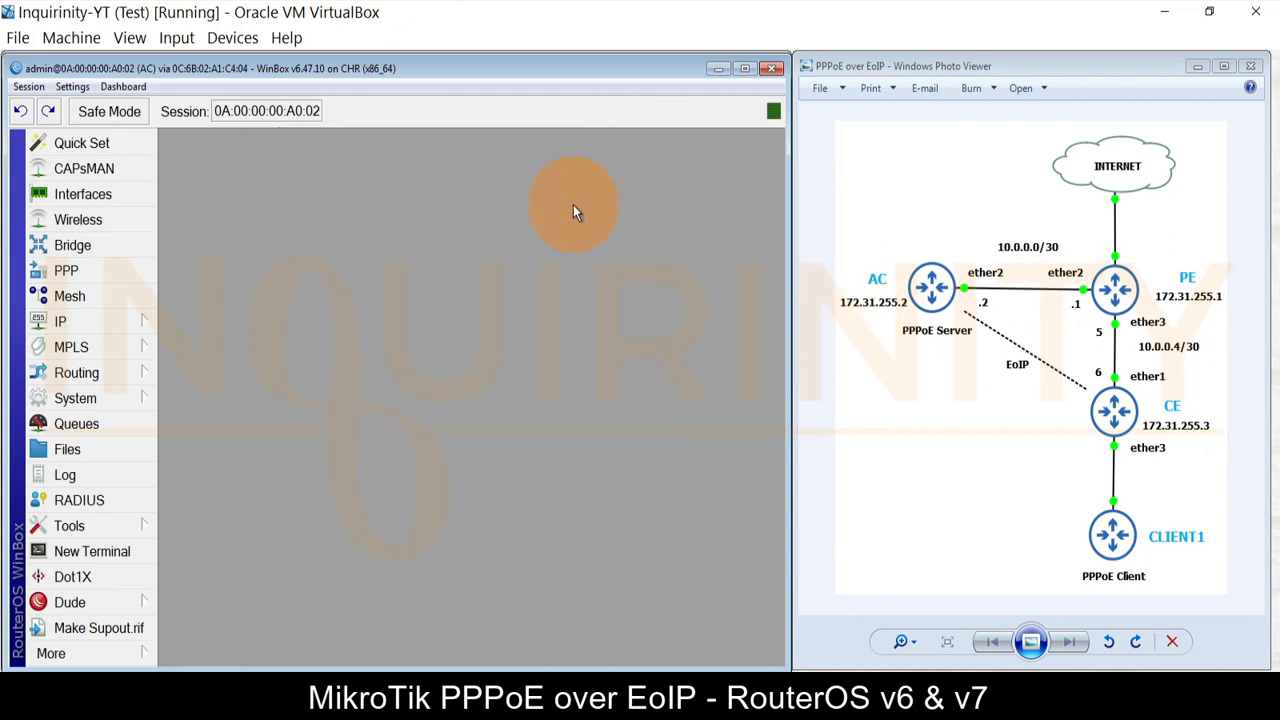
Step: Review AC's routes: the OSPF default, 10.0.0.4/30, and loopbacks 172.31.255.3 and 172.31.255.1
{"action": "left_click", "coordinate": [85, 314]}
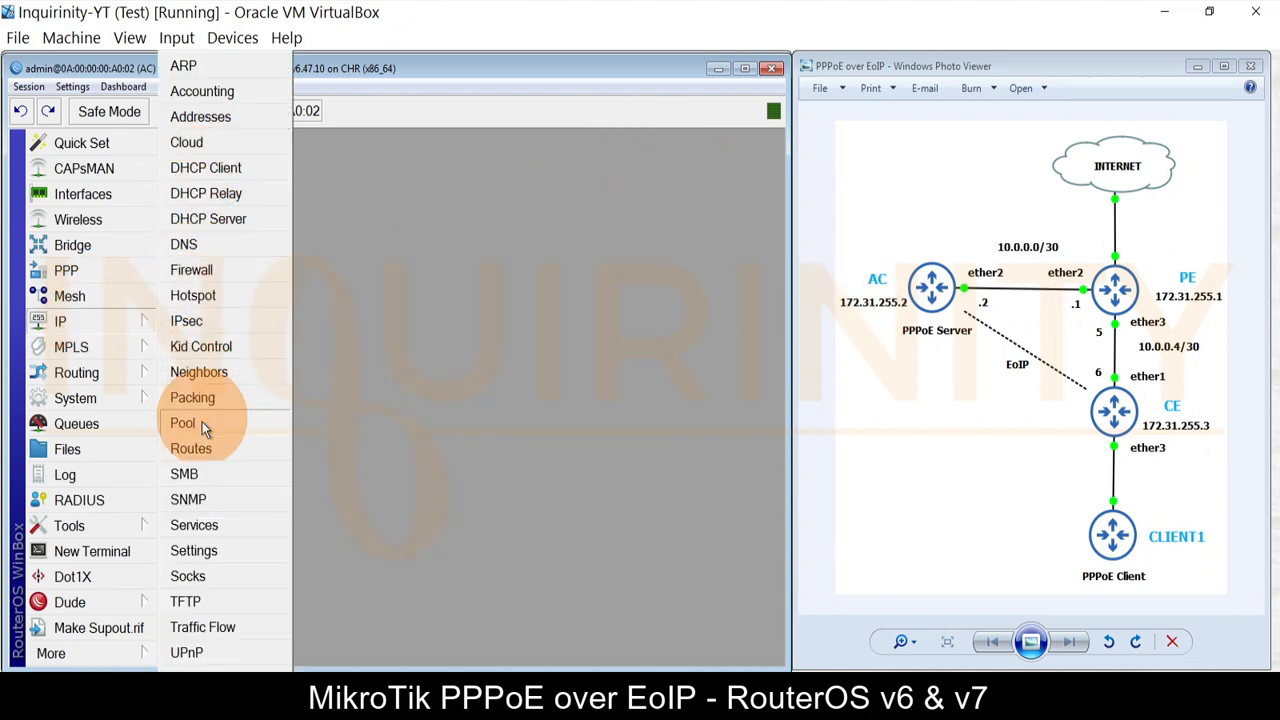
{"action": "left_click", "coordinate": [200, 448]}
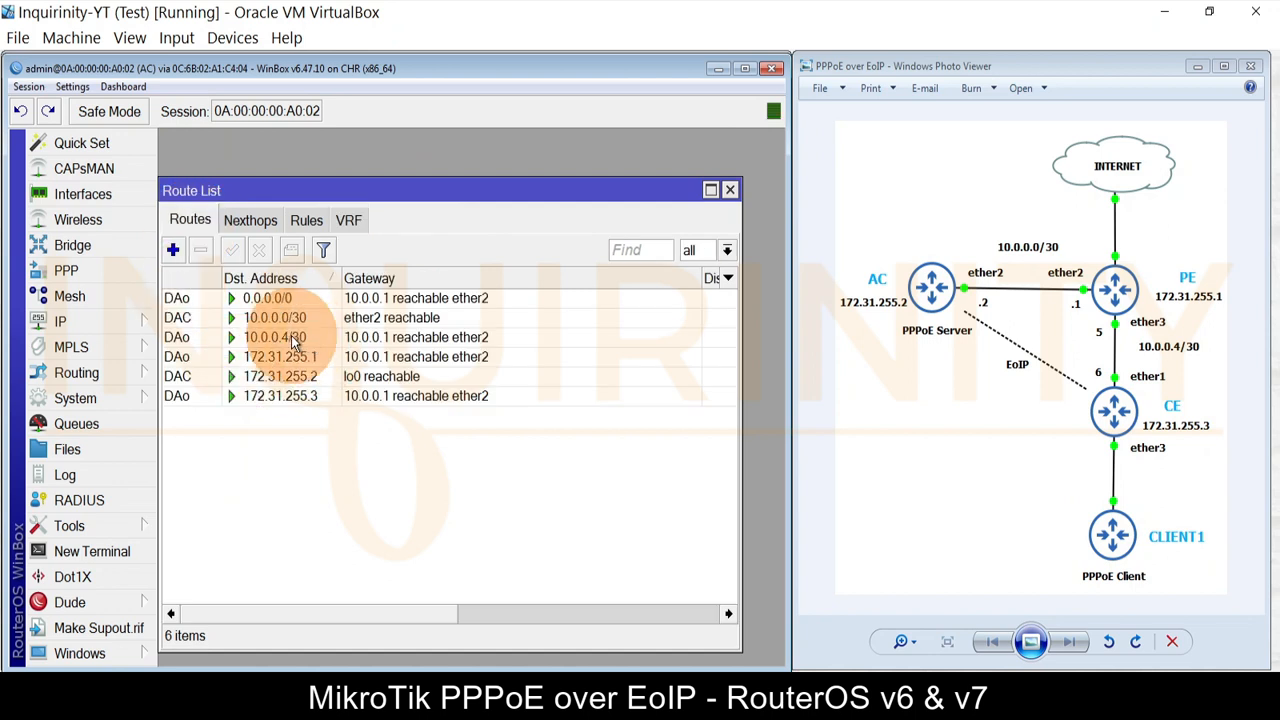
{"action": "left_click", "coordinate": [280, 298]}
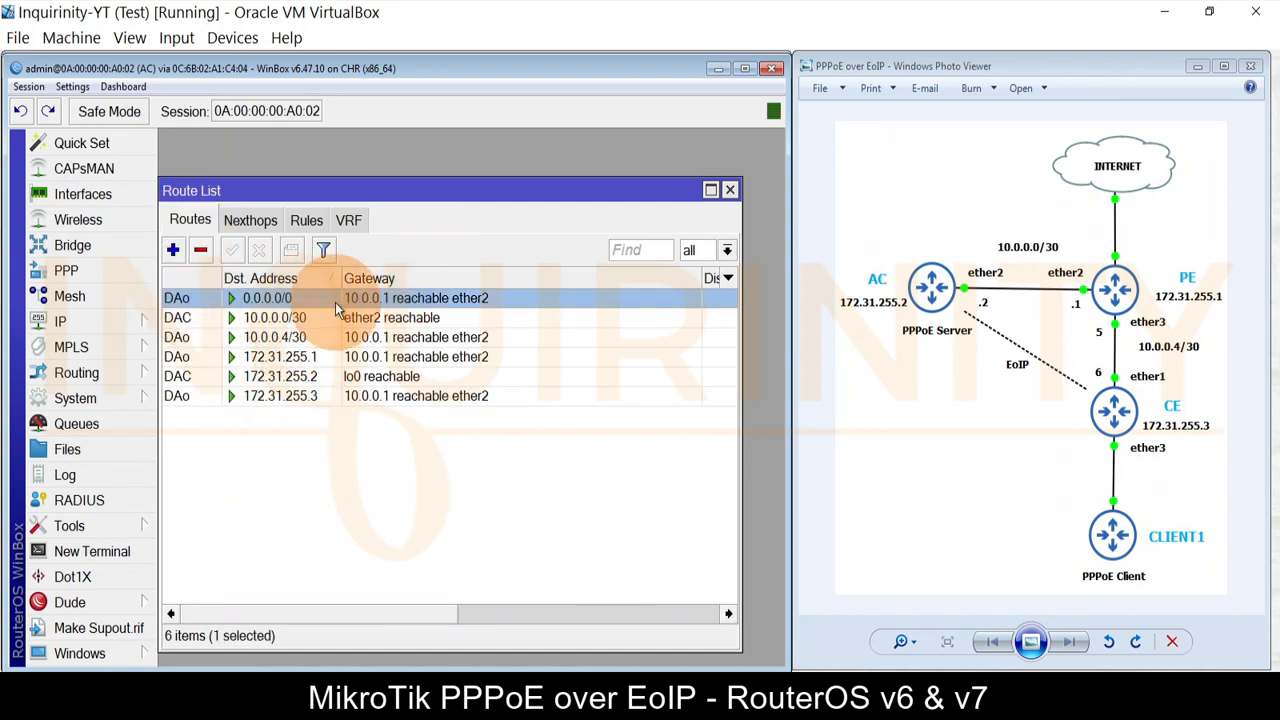
{"action": "left_click", "coordinate": [282, 337]}
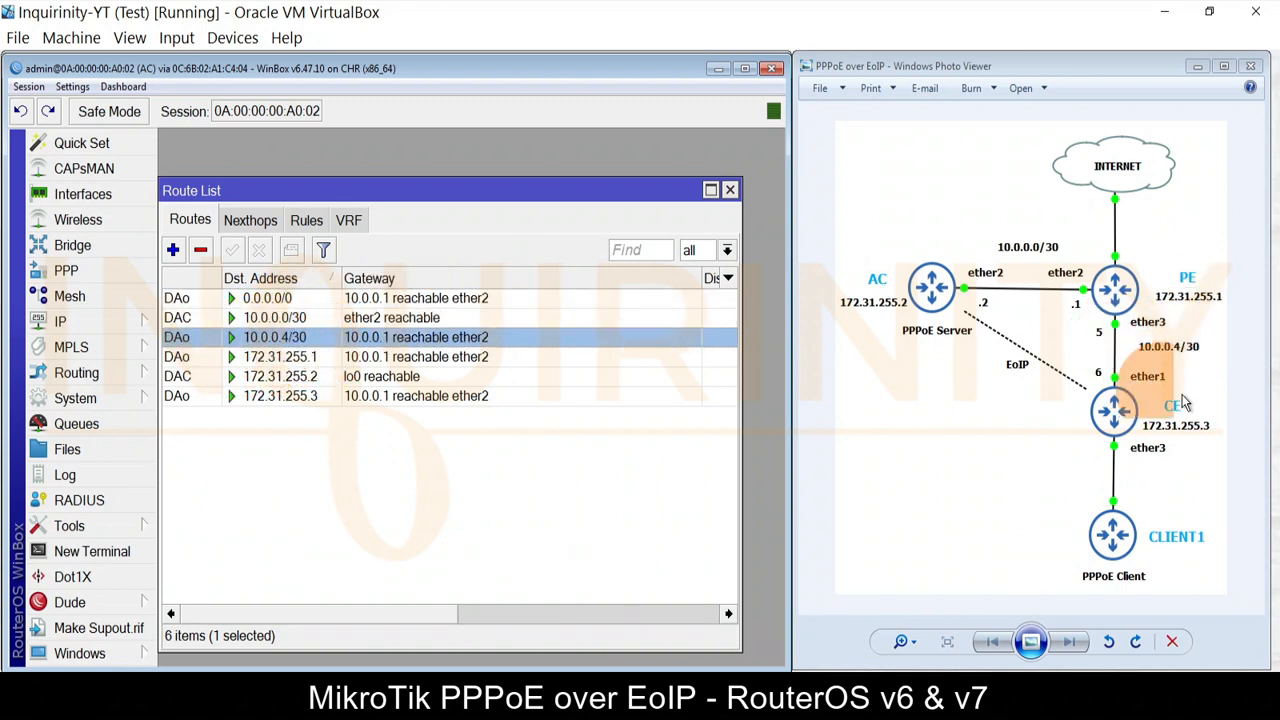
{"action": "left_click", "coordinate": [300, 396]}
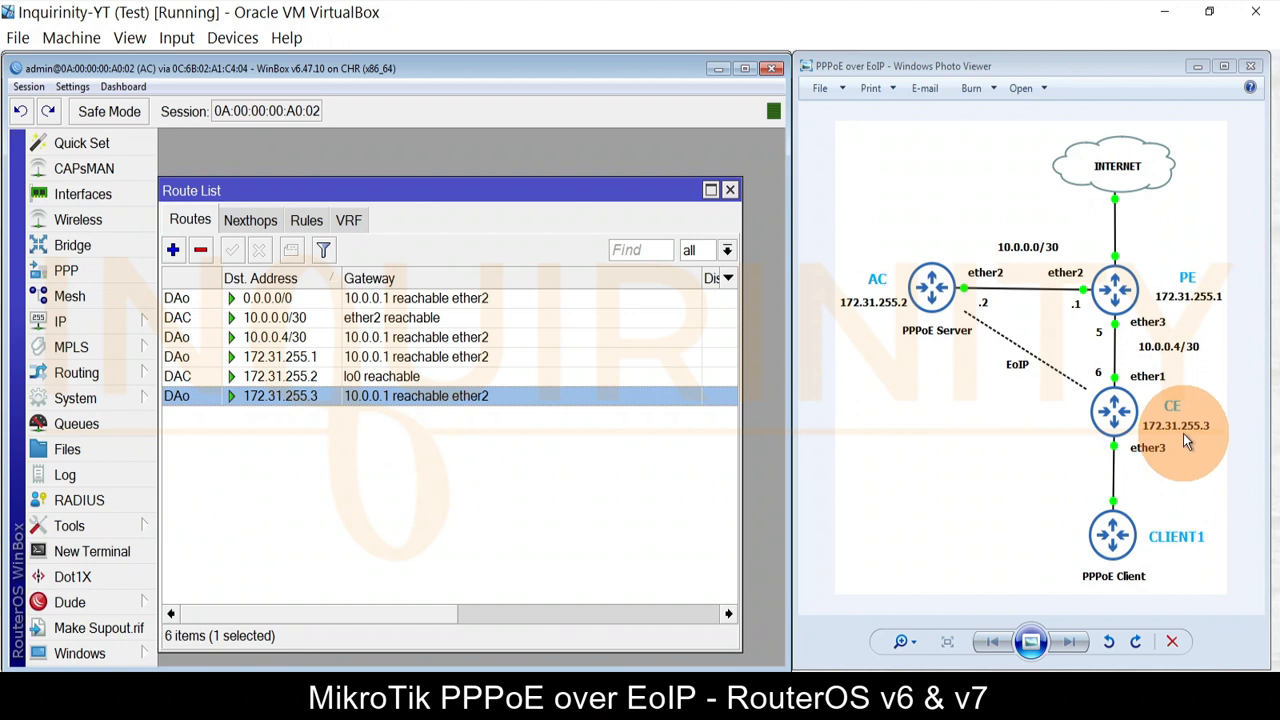
{"action": "left_click", "coordinate": [300, 357]}
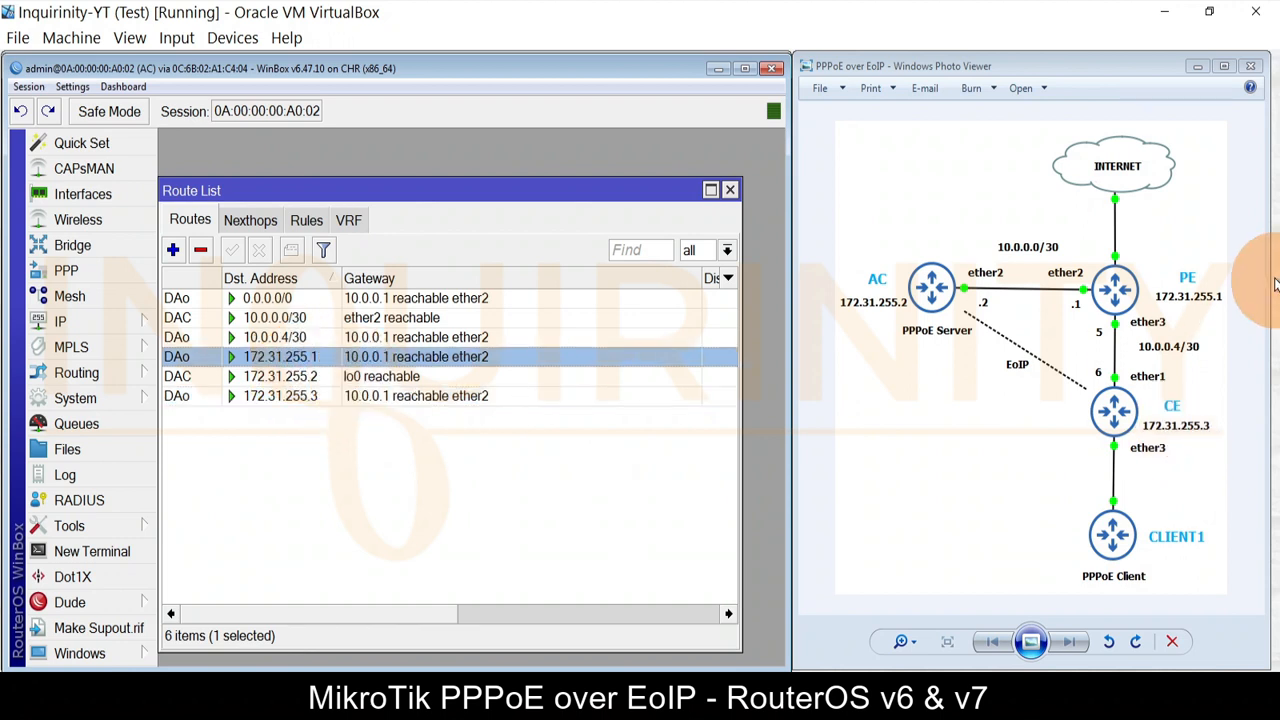
{"action": "left_click", "coordinate": [730, 191]}
Step: Set AC's DNS server to 8.8.8.8
{"action": "left_click", "coordinate": [63, 324]}
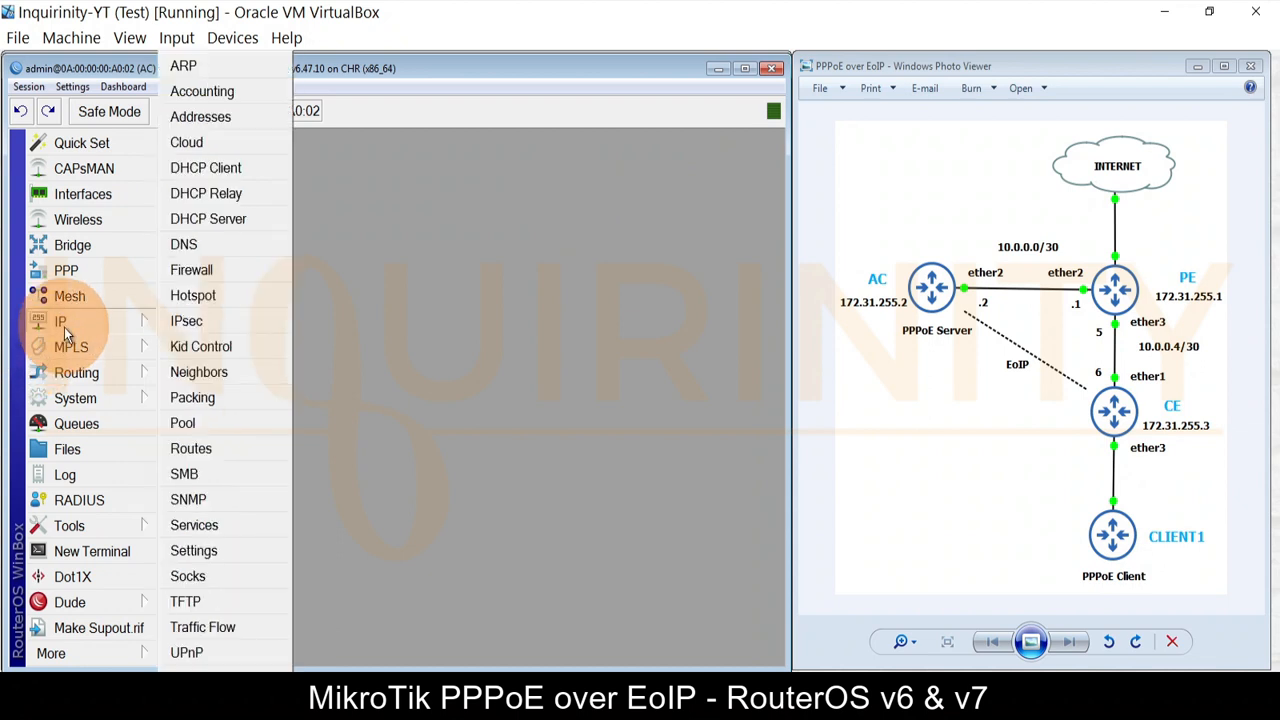
{"action": "left_click", "coordinate": [190, 245]}
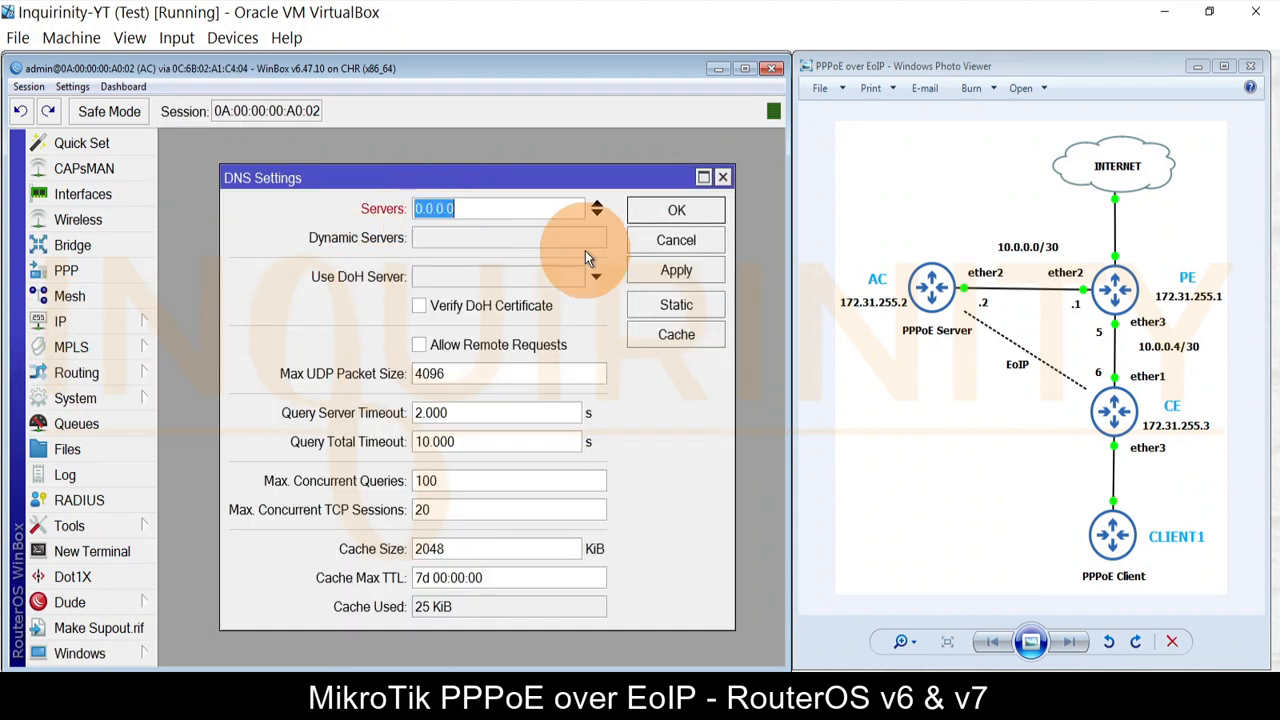
{"action": "type", "text": "8.8.8.8"}
{"action": "left_click", "coordinate": [676, 210]}
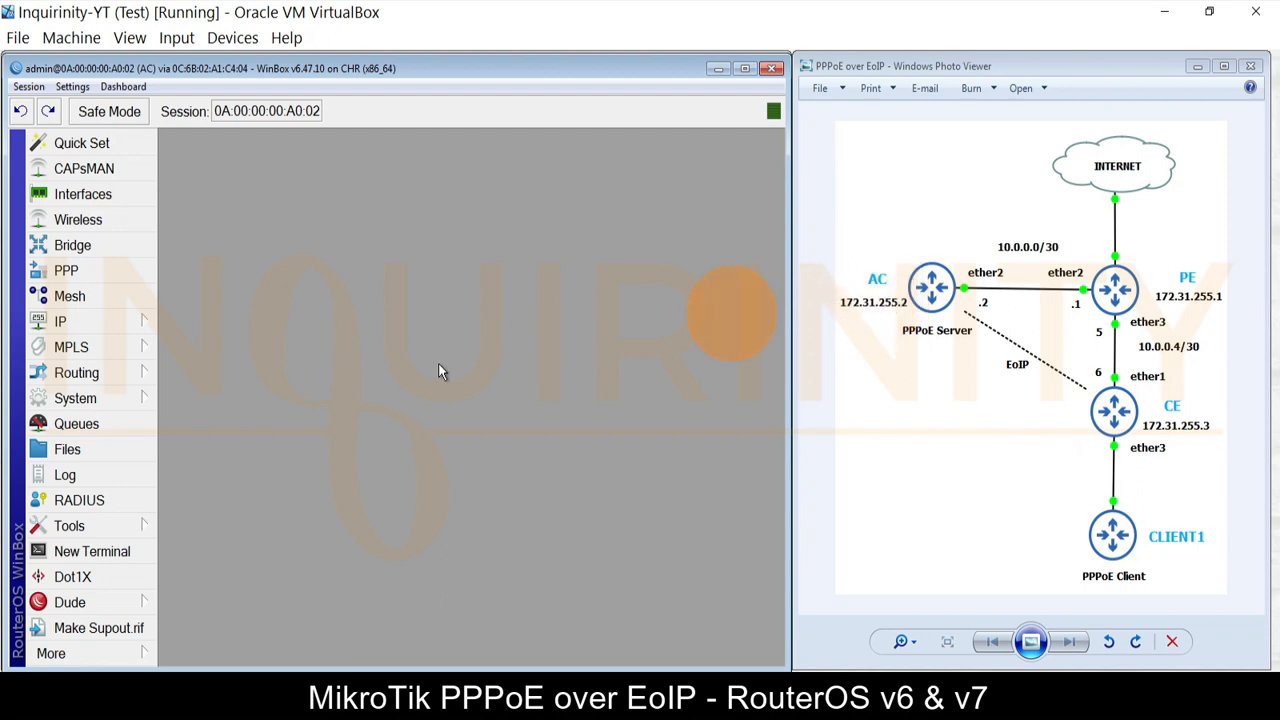
Step: Add IP pool PPPoE-Pool with range 172.16.0.100-172.16.0.200 on AC
{"action": "left_click", "coordinate": [101, 321]}
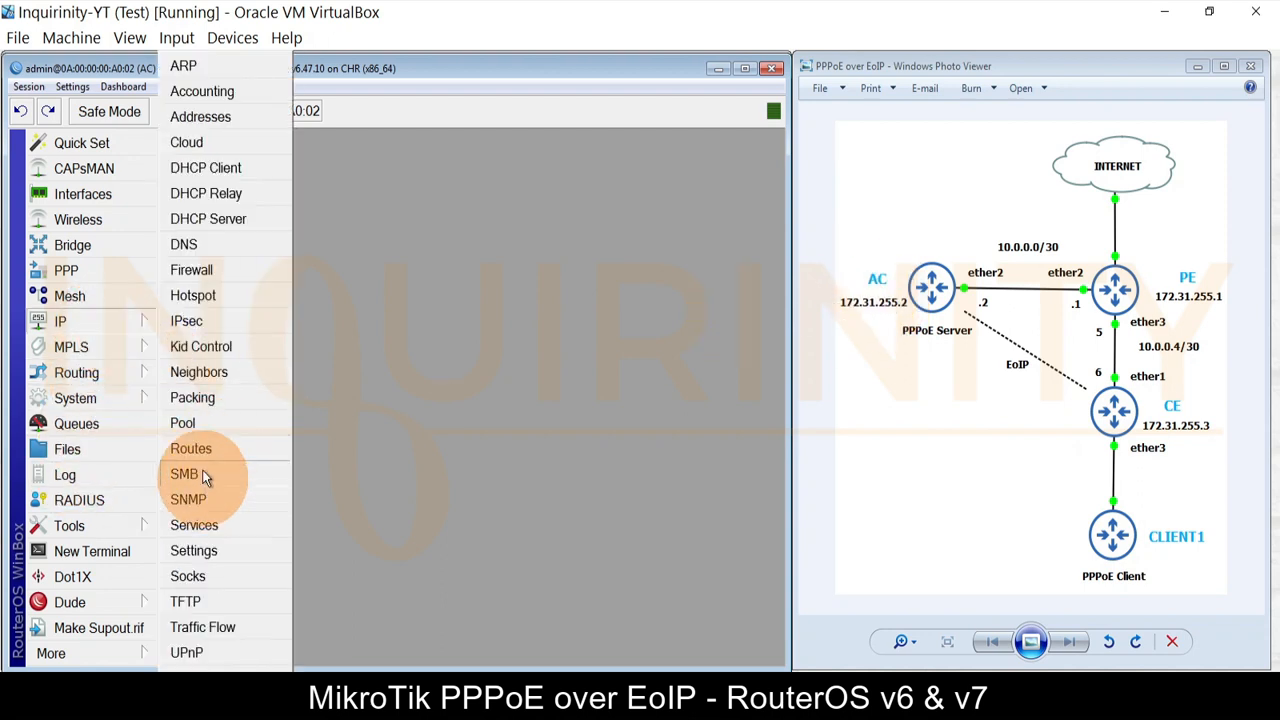
{"action": "left_click", "coordinate": [198, 423]}
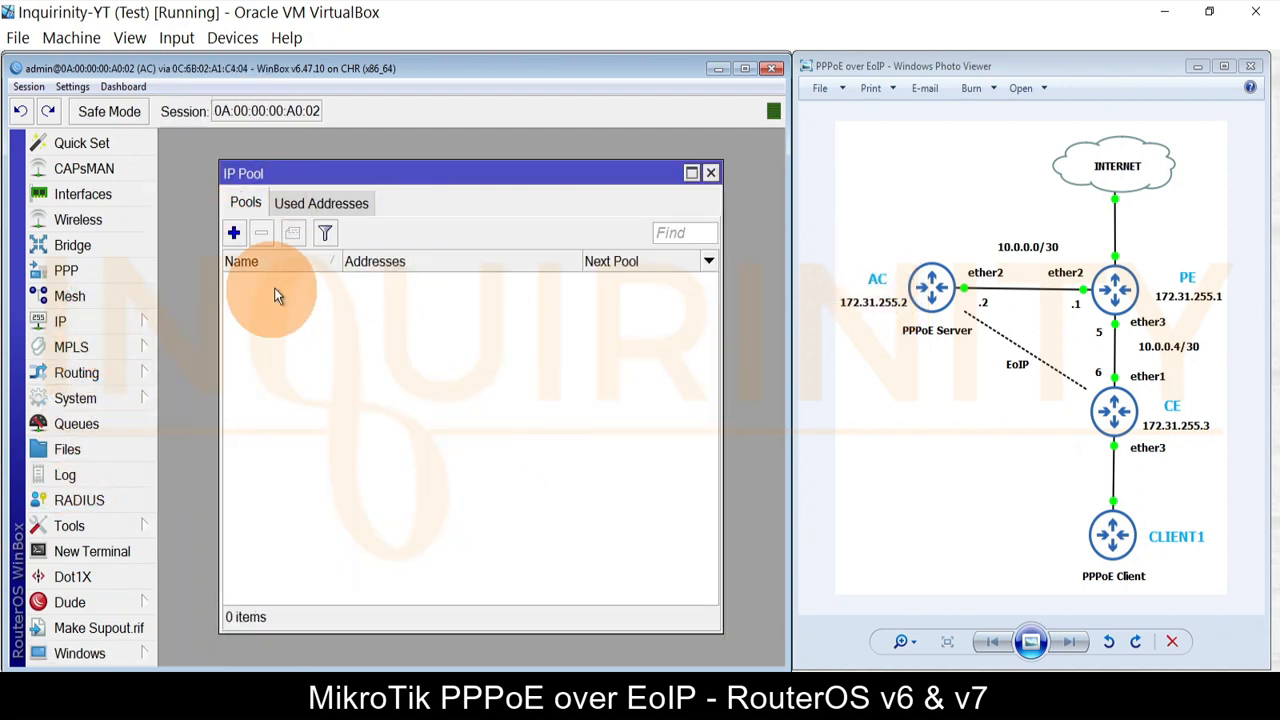
{"action": "left_click", "coordinate": [234, 232]}
{"action": "type", "text": "PPPoE-Ppp"}
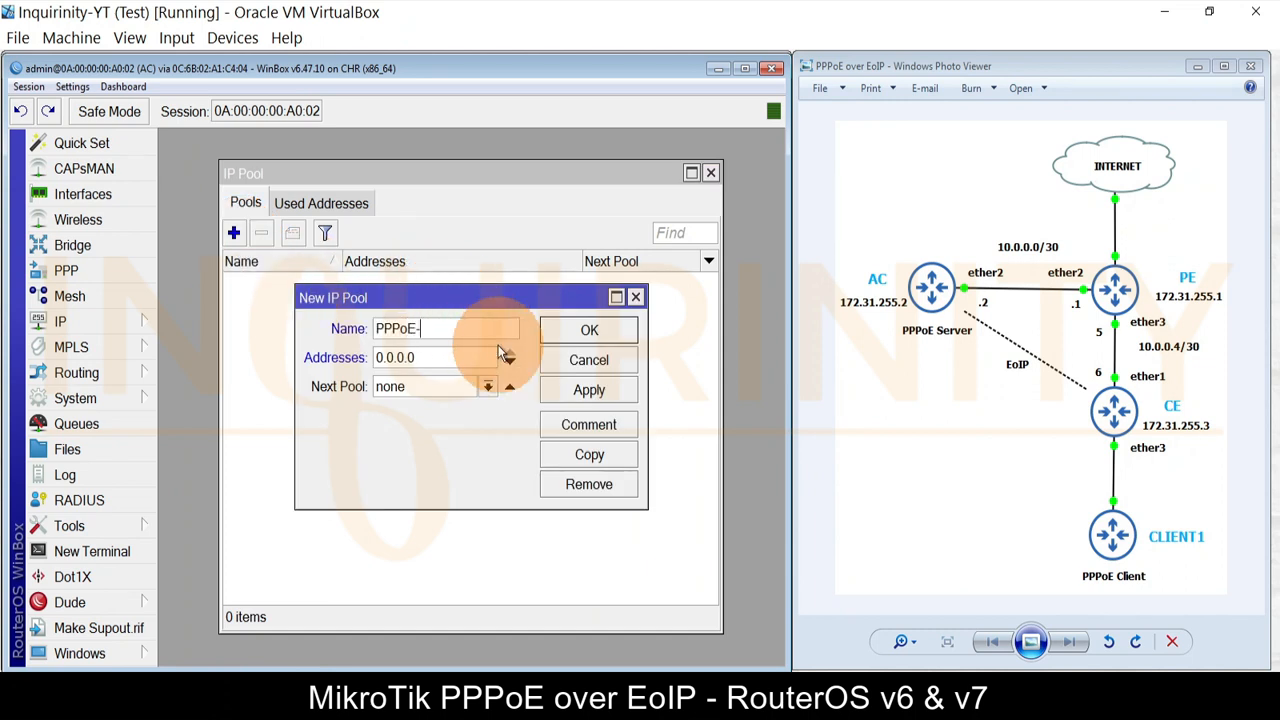
{"action": "key", "text": "BackSpace"}
{"action": "key", "text": "BackSpace"}
{"action": "type", "text": "ool"}
{"action": "double_click", "coordinate": [439, 362]}
{"action": "type", "text": "17"}
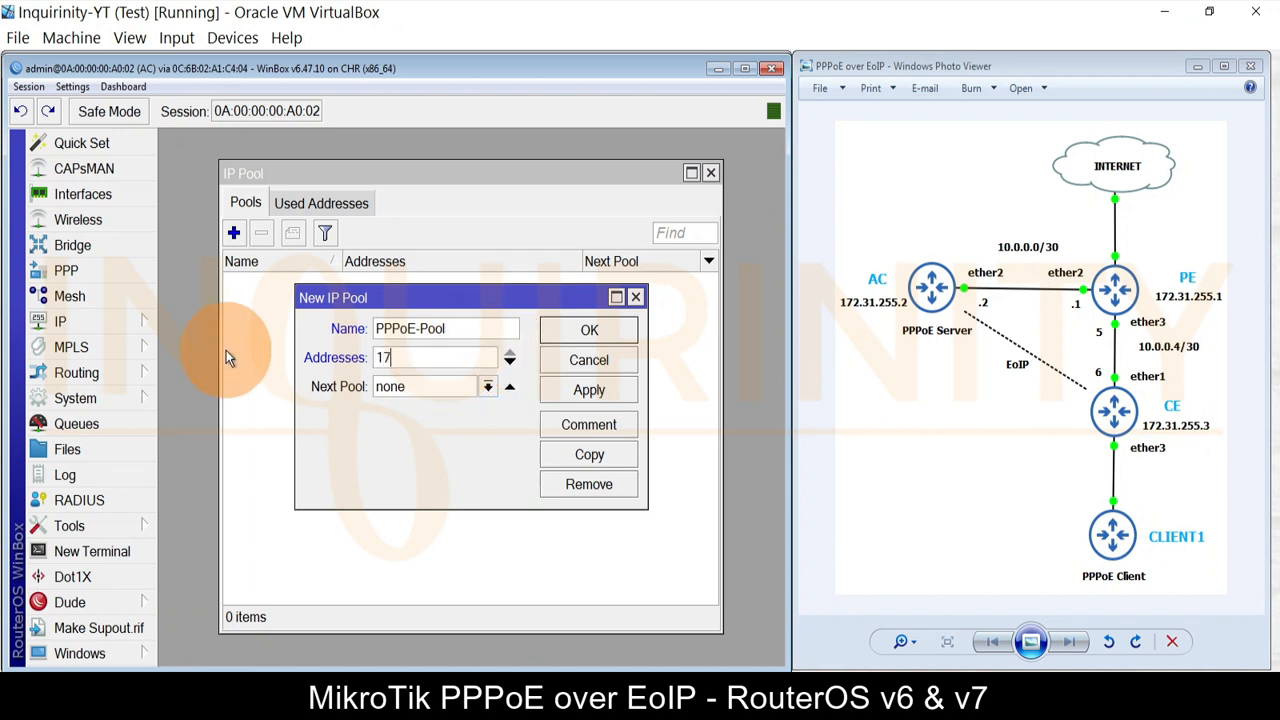
{"action": "type", "text": "2.16.0.100-172.16.0."}
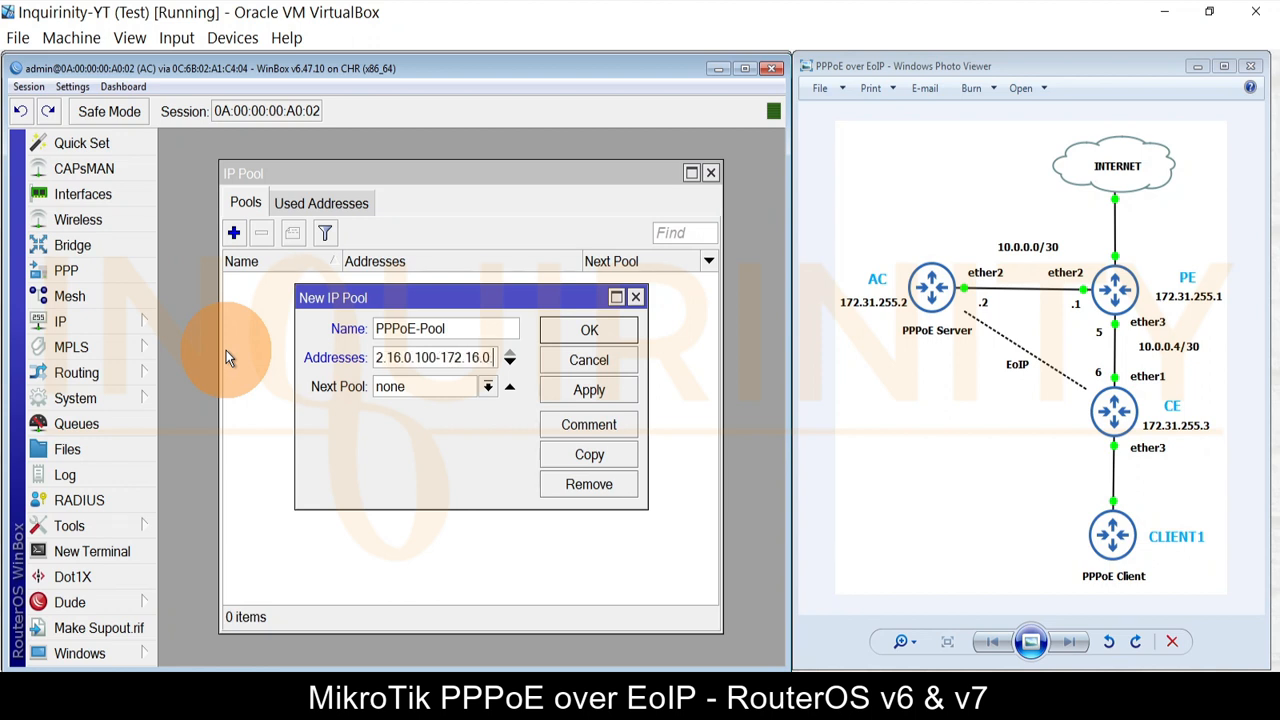
{"action": "type", "text": "200"}
{"action": "left_click", "coordinate": [587, 390]}
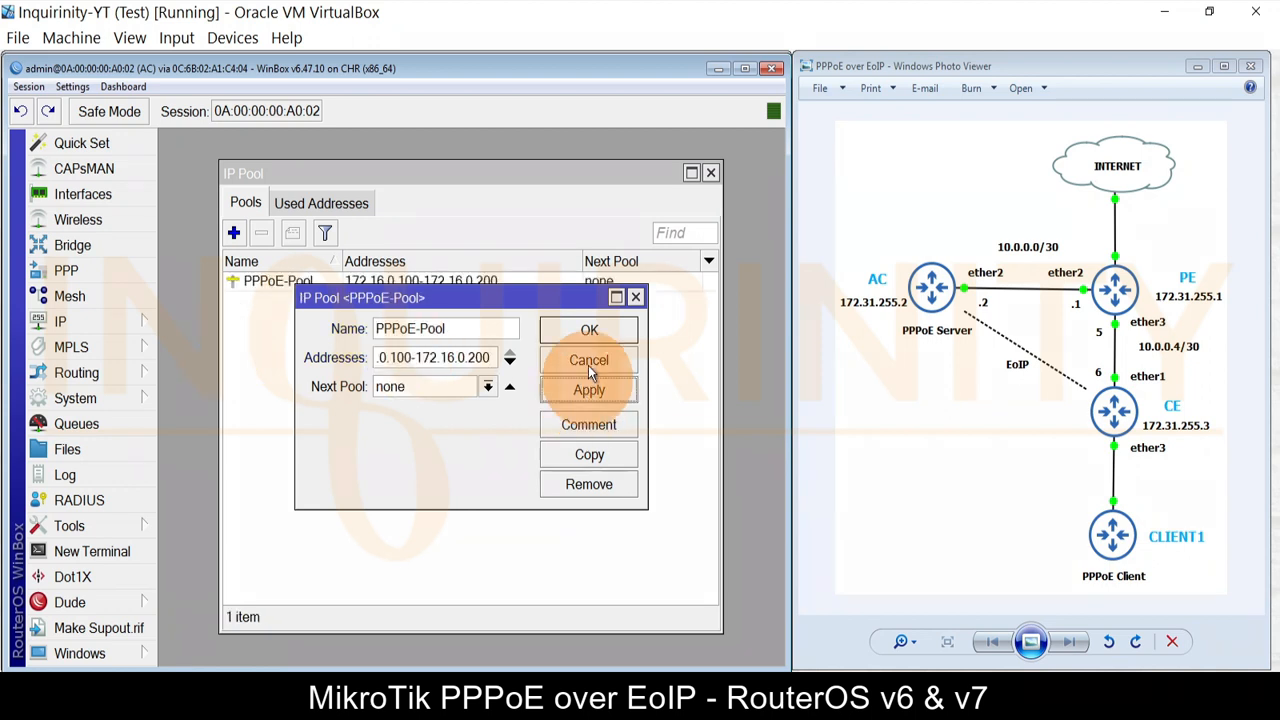
{"action": "left_click", "coordinate": [588, 330]}
{"action": "left_click", "coordinate": [710, 173]}
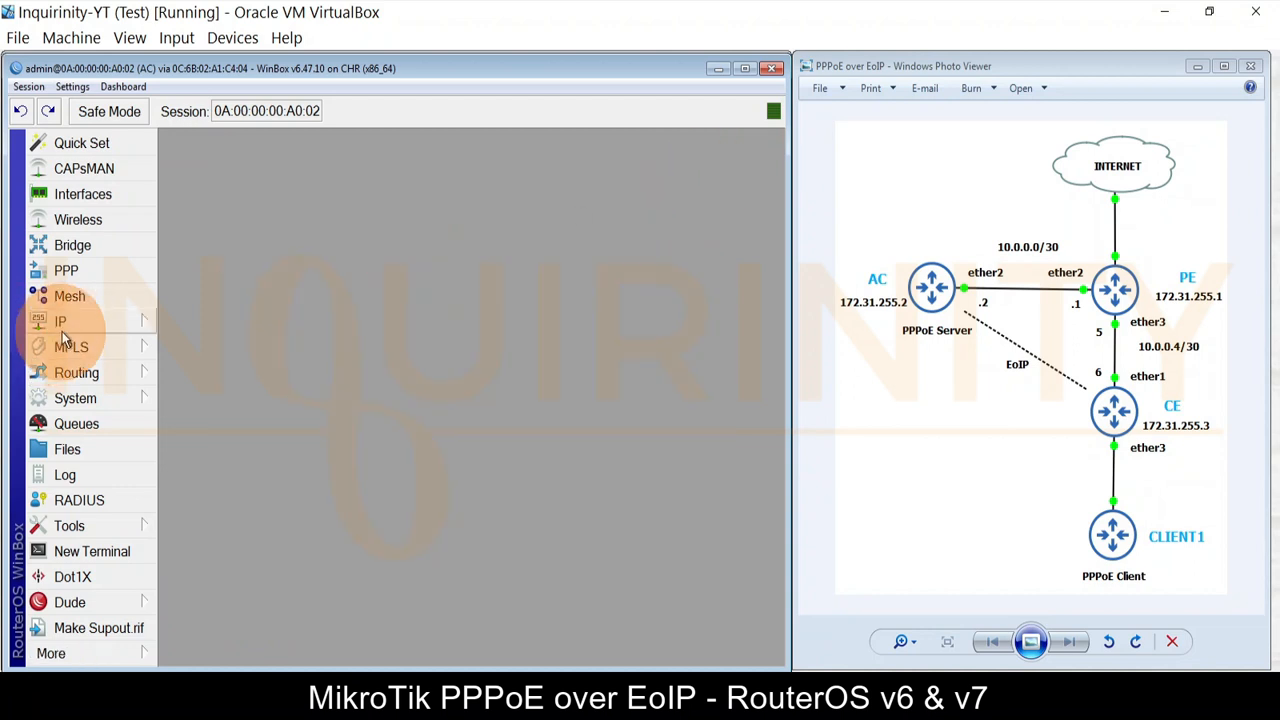
{"action": "left_click", "coordinate": [84, 288]}
Step: Create PPP profile PPPoE-Profile with local address 172.16.0.1 and remote address PPPoE-Pool
{"action": "left_click", "coordinate": [408, 224]}
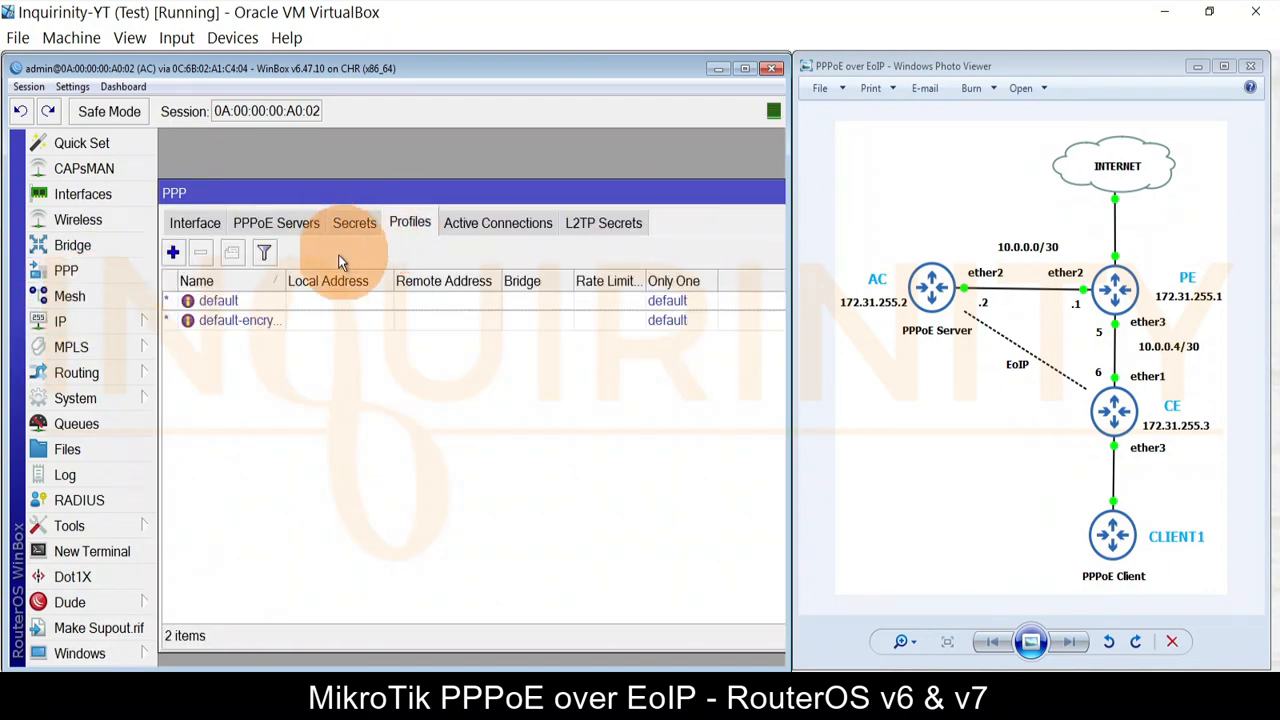
{"action": "left_click", "coordinate": [173, 253]}
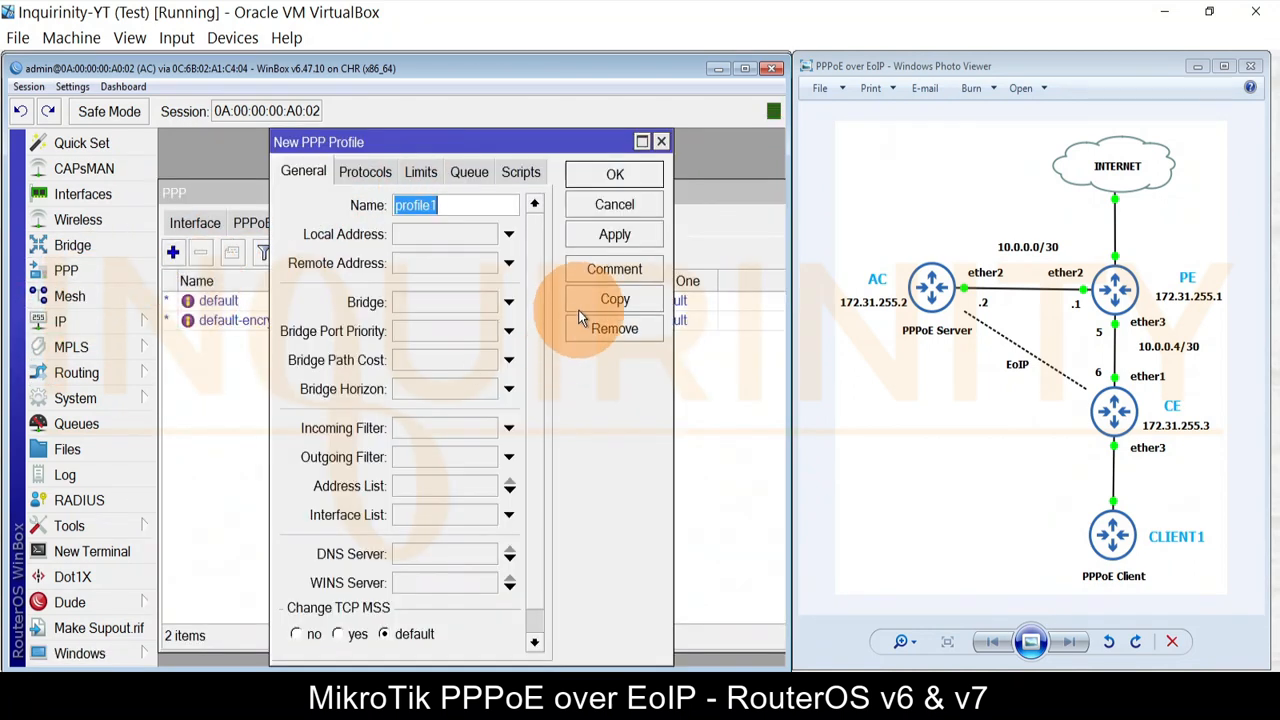
{"action": "type", "text": "pp"}
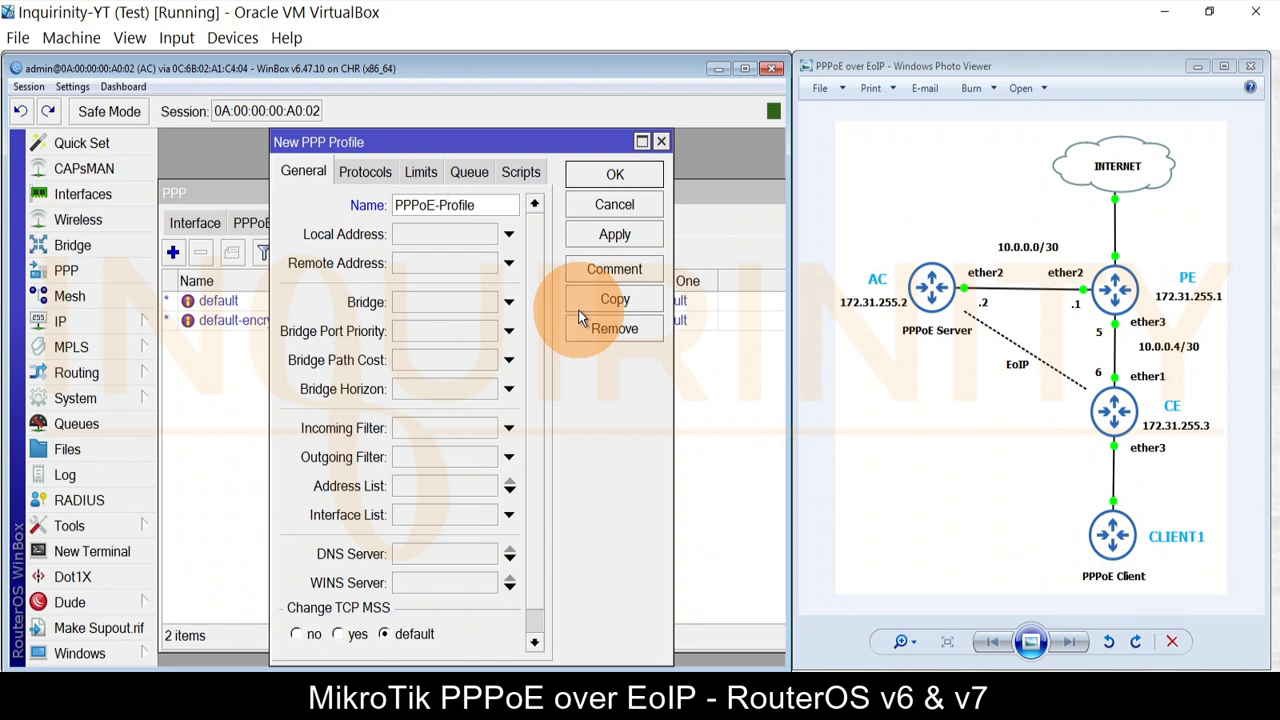
{"action": "left_click", "coordinate": [440, 236]}
{"action": "type", "text": "172.16.0.1"}
{"action": "left_click", "coordinate": [502, 260]}
{"action": "left_click", "coordinate": [507, 262]}
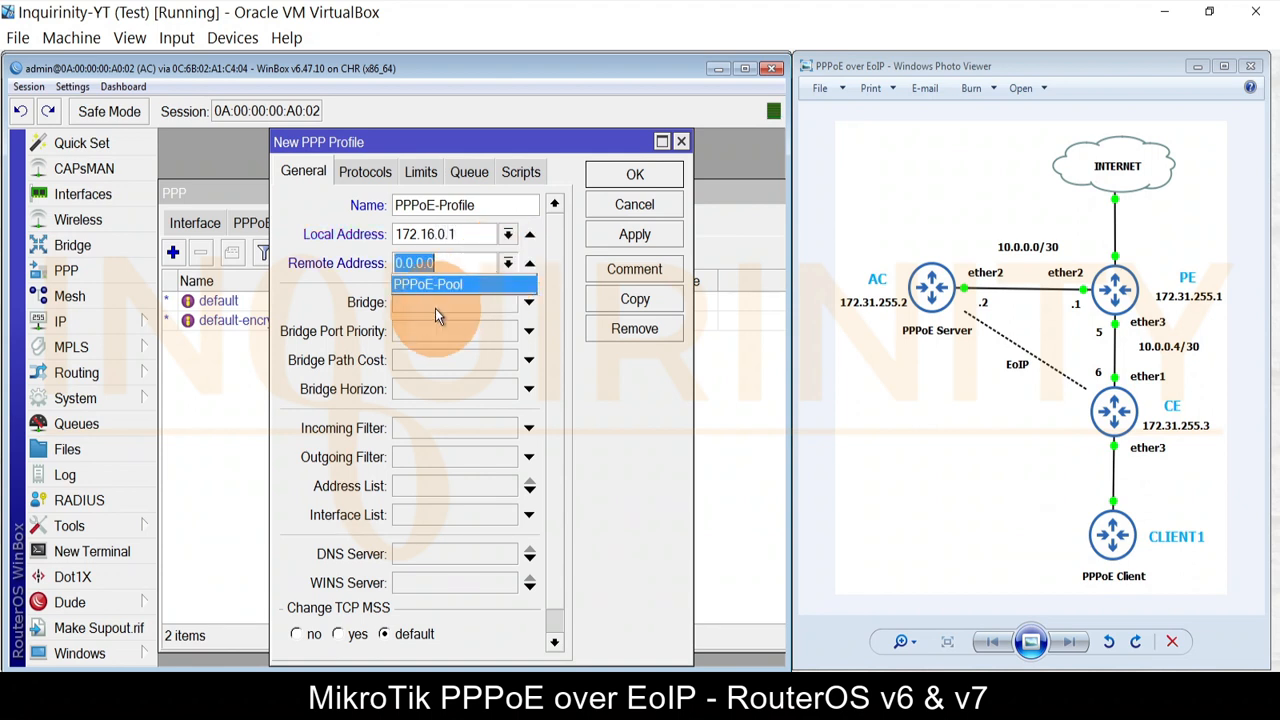
{"action": "left_click", "coordinate": [428, 284]}
Step: Add DNS servers 8.8.8.8 and 8.8.4.4 to the profile and save it
{"action": "left_click", "coordinate": [530, 554]}
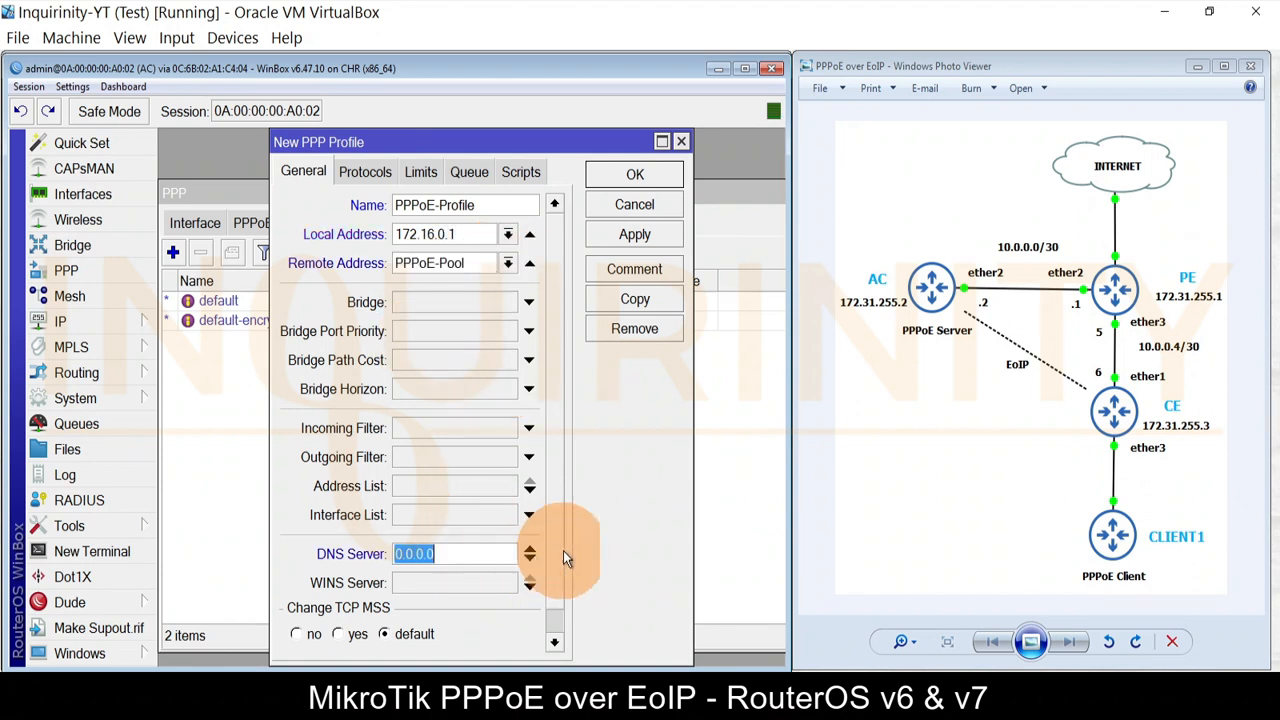
{"action": "type", "text": "8.8.8.8"}
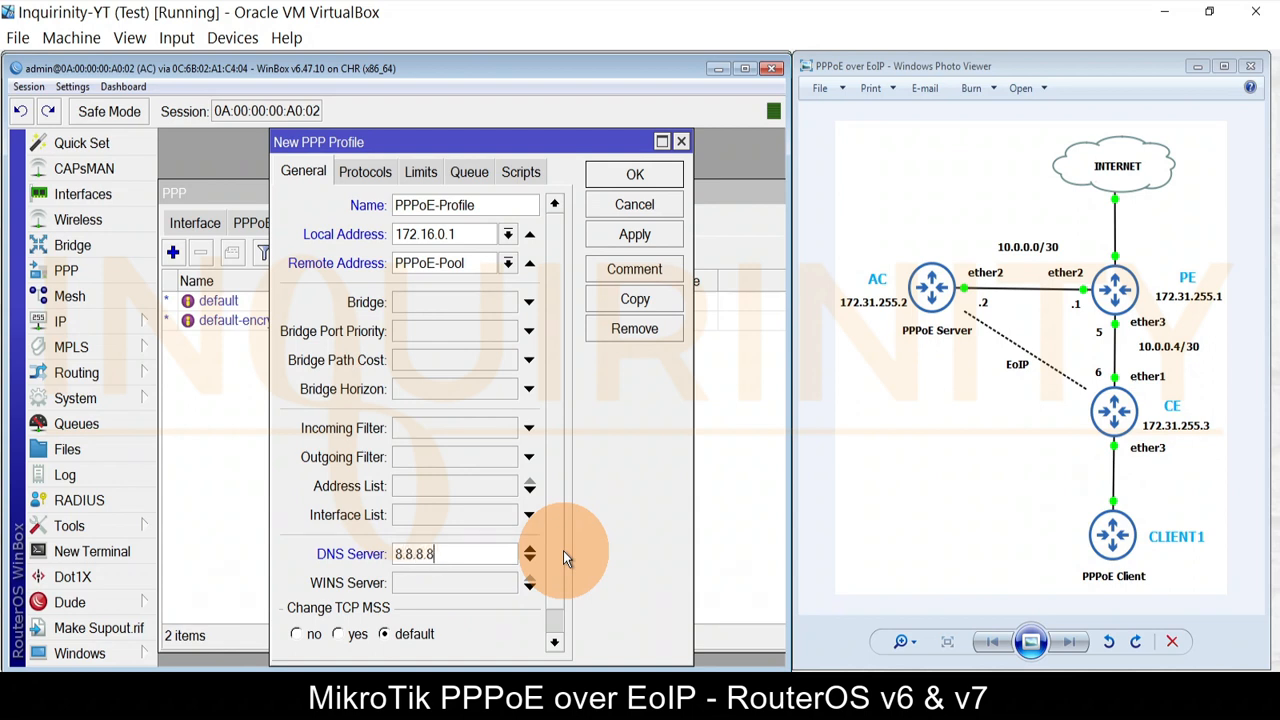
{"action": "left_click", "coordinate": [532, 558]}
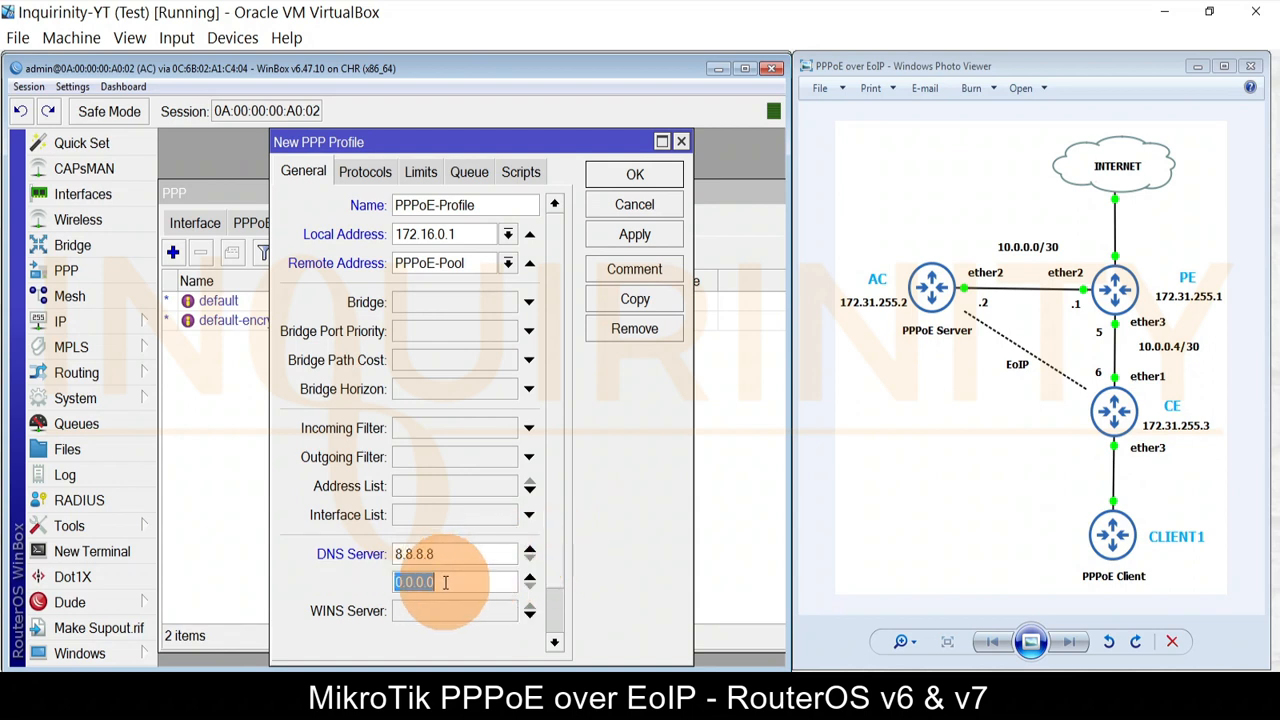
{"action": "type", "text": "8.8.8"}
{"action": "left_click", "coordinate": [418, 170]}
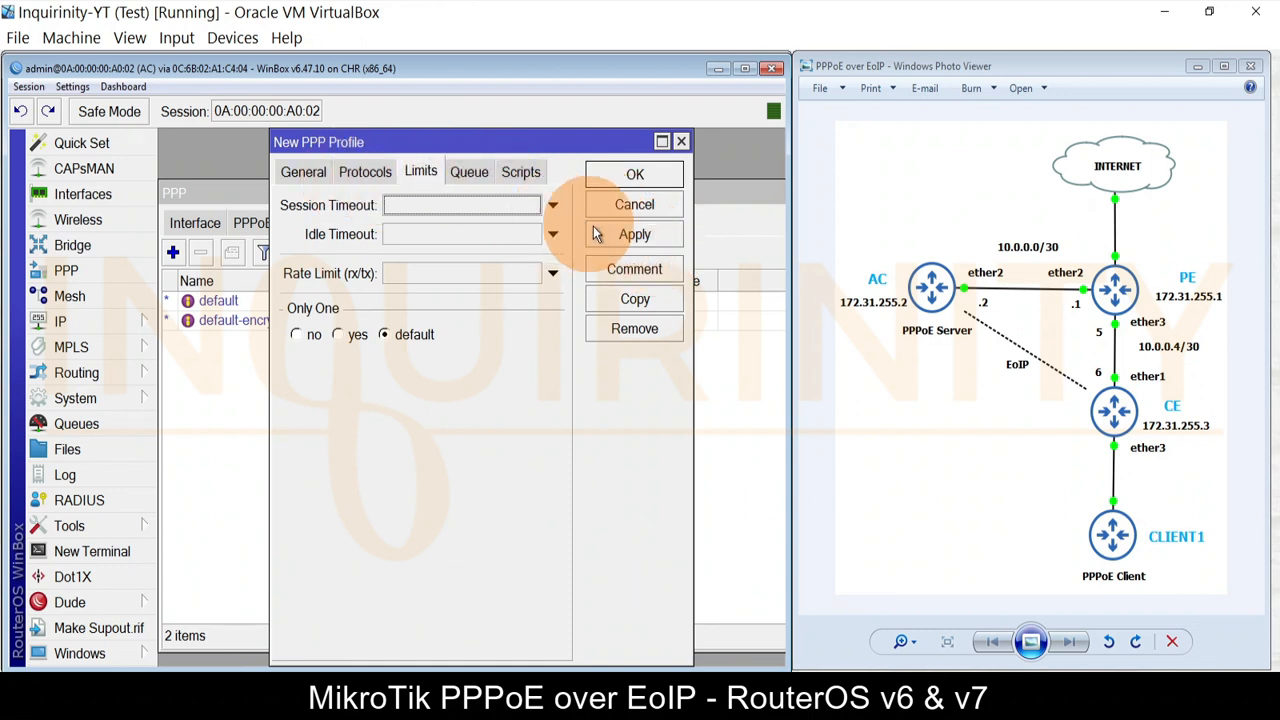
{"action": "left_click", "coordinate": [632, 234]}
{"action": "left_click", "coordinate": [633, 175]}
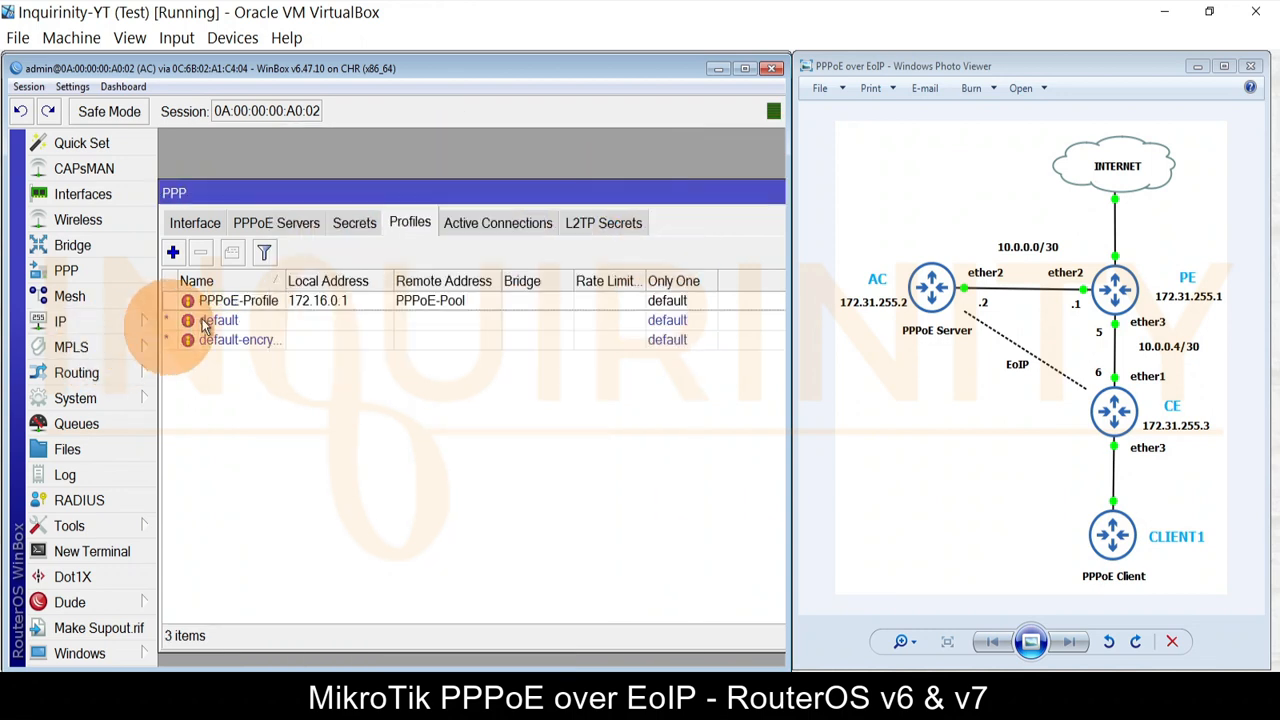
Step: Start a new PPP secret named client1, enter its password, and show passwords in plain text
{"action": "left_click", "coordinate": [350, 229]}
{"action": "left_click", "coordinate": [173, 252]}
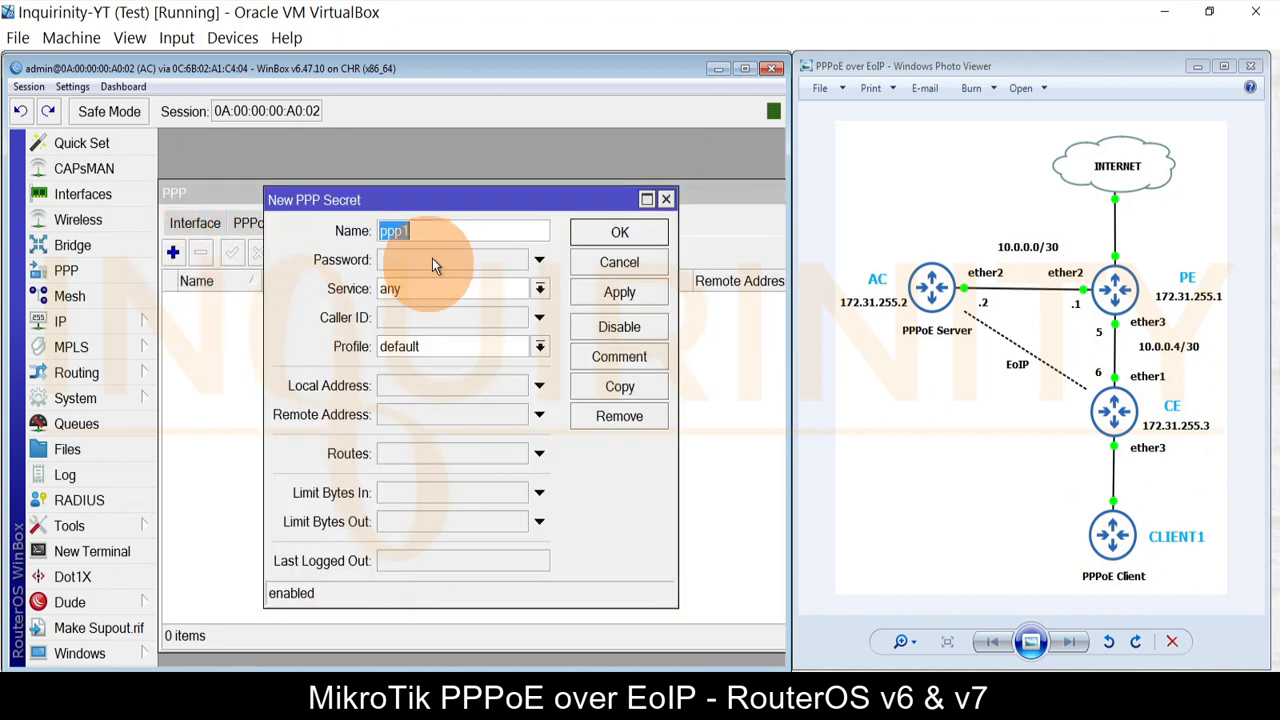
{"action": "type", "text": "client1"}
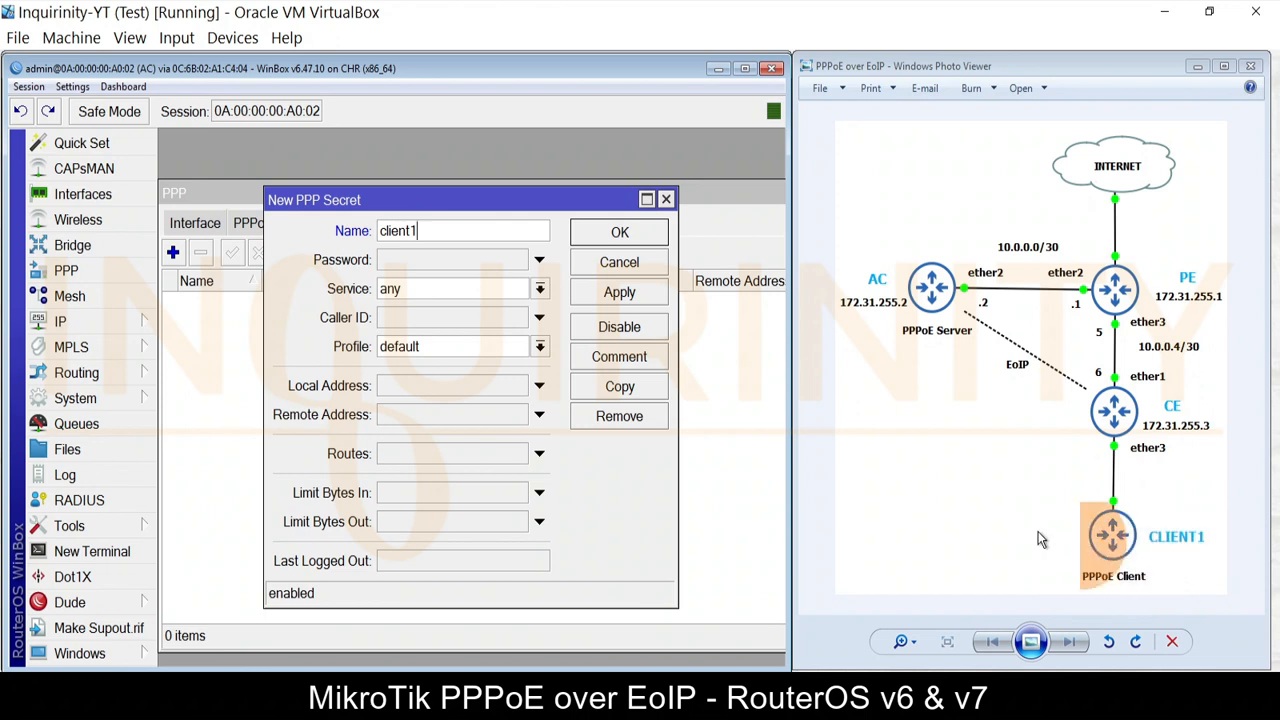
{"action": "left_click", "coordinate": [423, 260]}
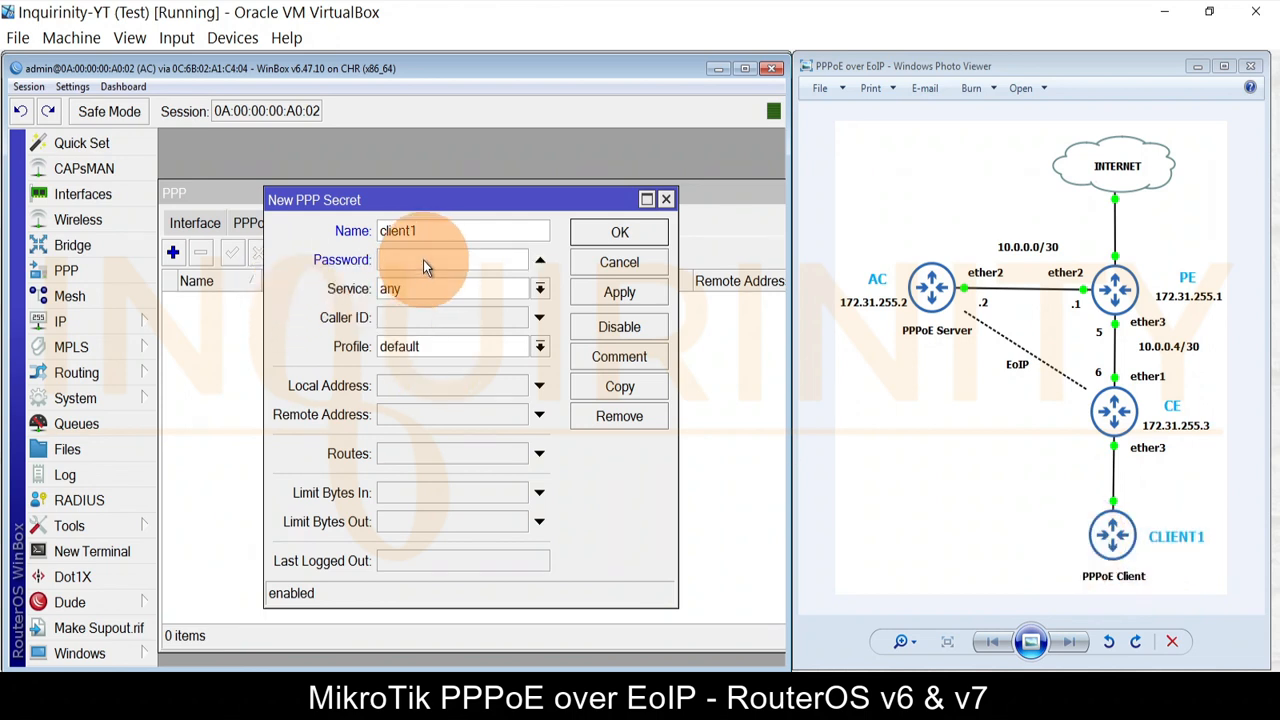
{"action": "type", "text": "client1"}
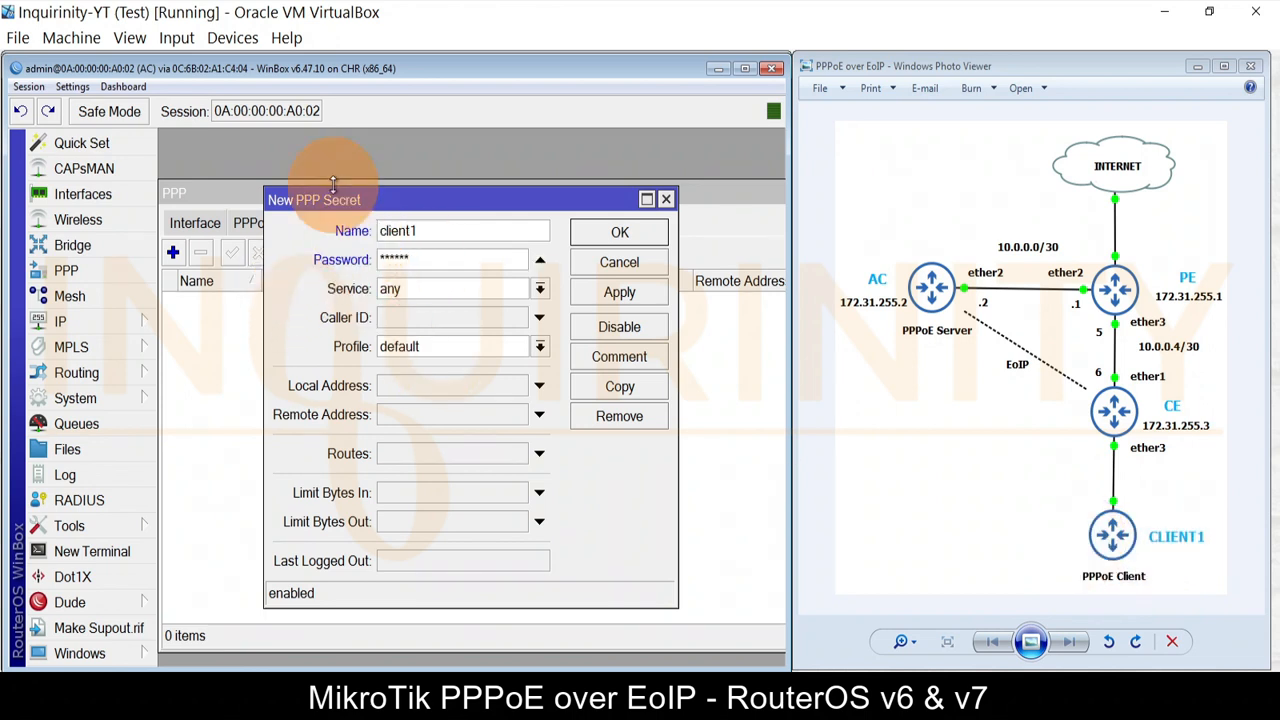
{"action": "left_click", "coordinate": [68, 86]}
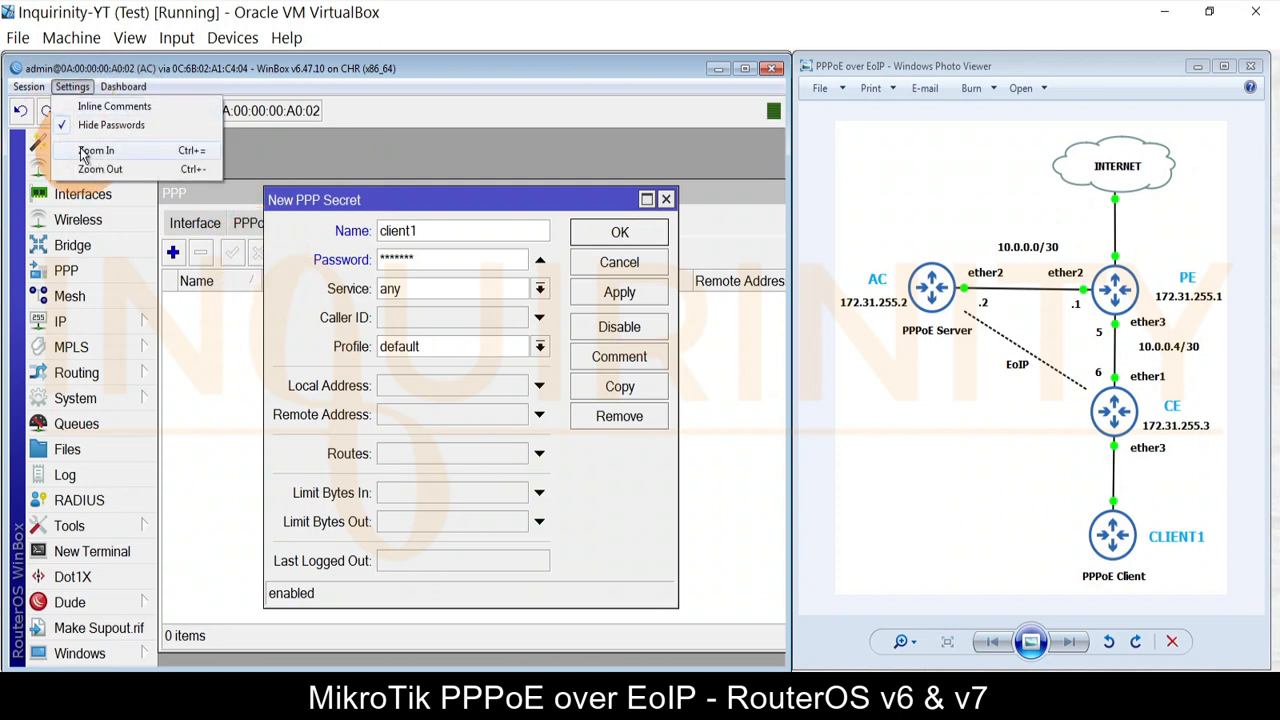
{"action": "left_click", "coordinate": [92, 123]}
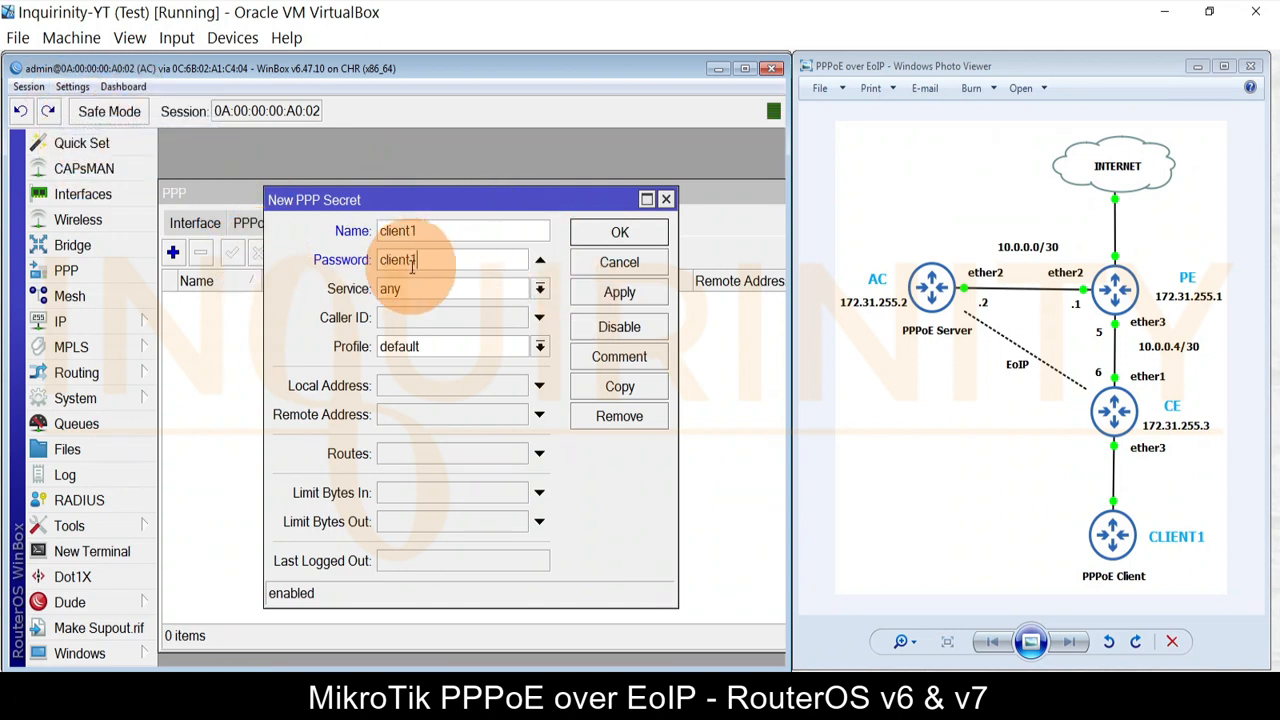
Step: Limit the secret to the pppoe service with profile PPPoE-Profile and save it
{"action": "left_click", "coordinate": [530, 289]}
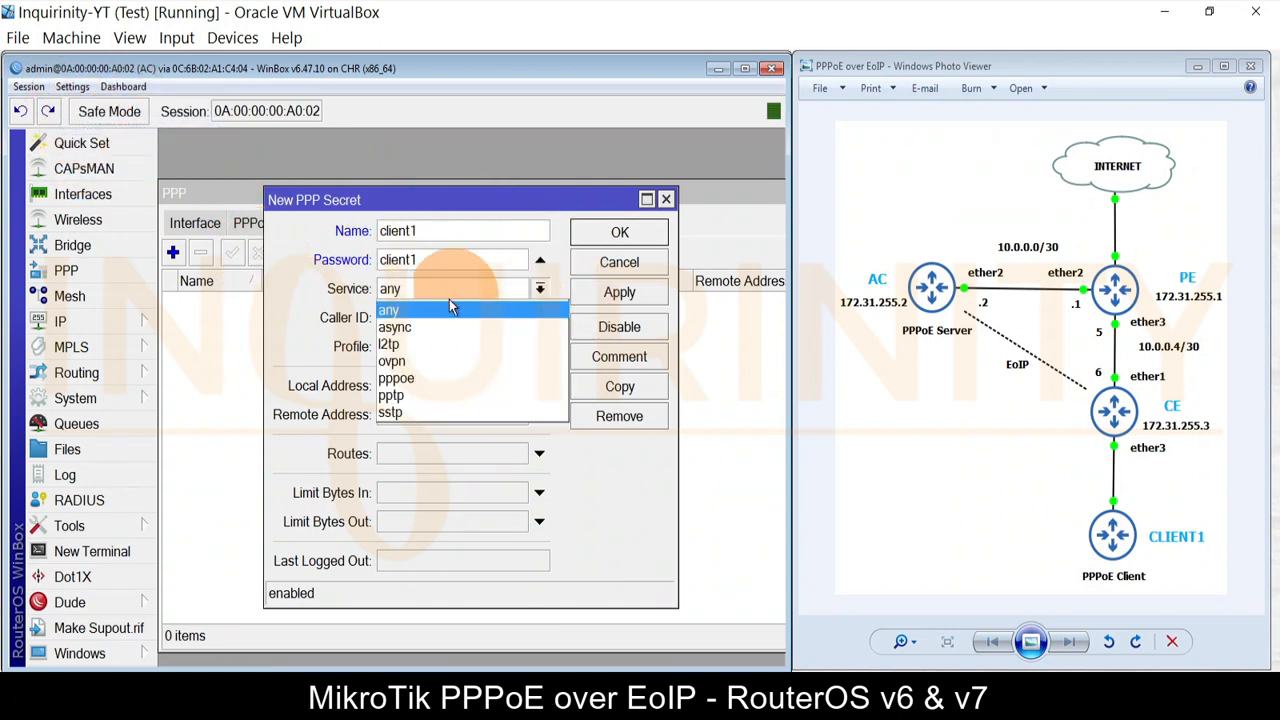
{"action": "left_click", "coordinate": [395, 378]}
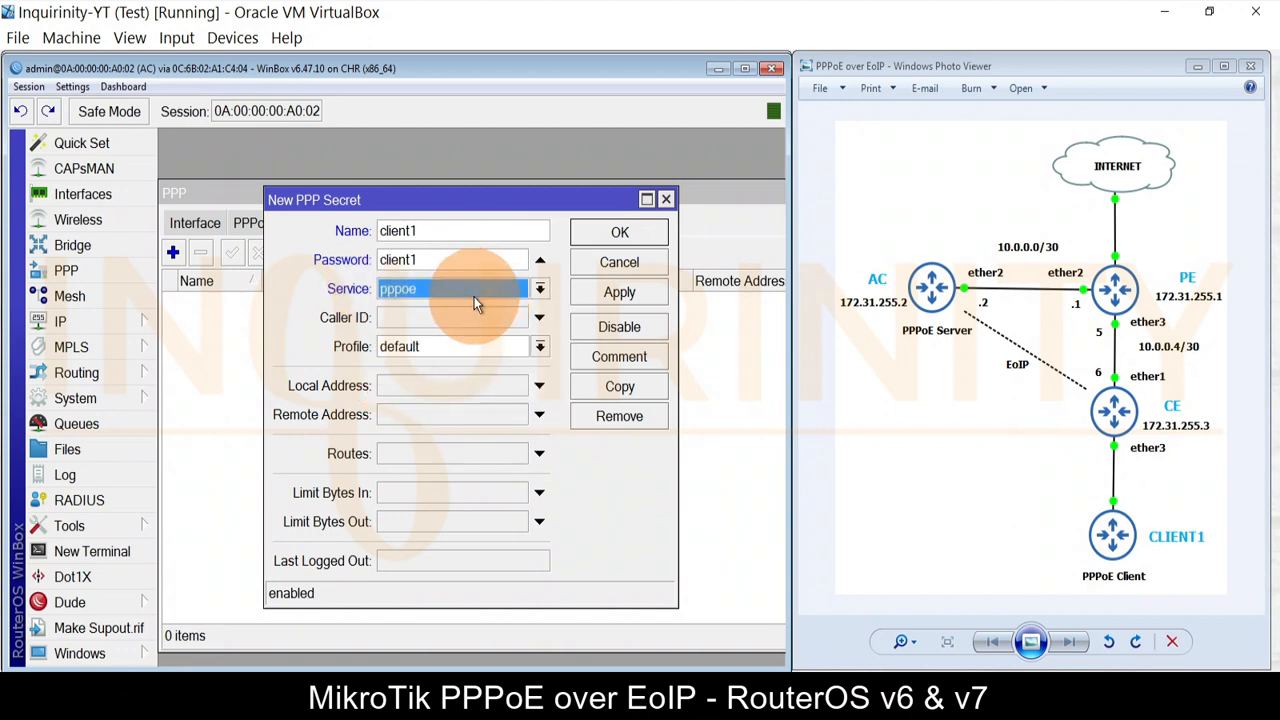
{"action": "left_click", "coordinate": [430, 348]}
{"action": "left_click", "coordinate": [418, 369]}
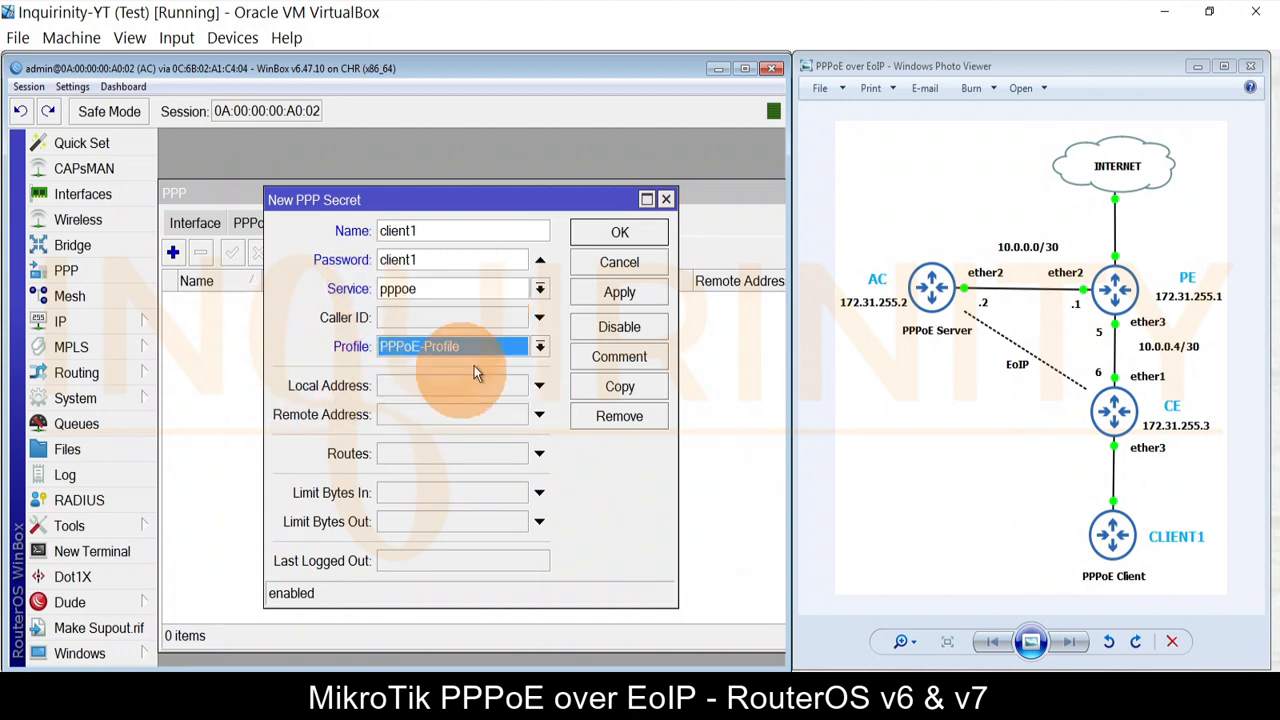
{"action": "left_click", "coordinate": [612, 294]}
Step: Add a PPPoE server service named PPPoE-Service
{"action": "left_click", "coordinate": [618, 234]}
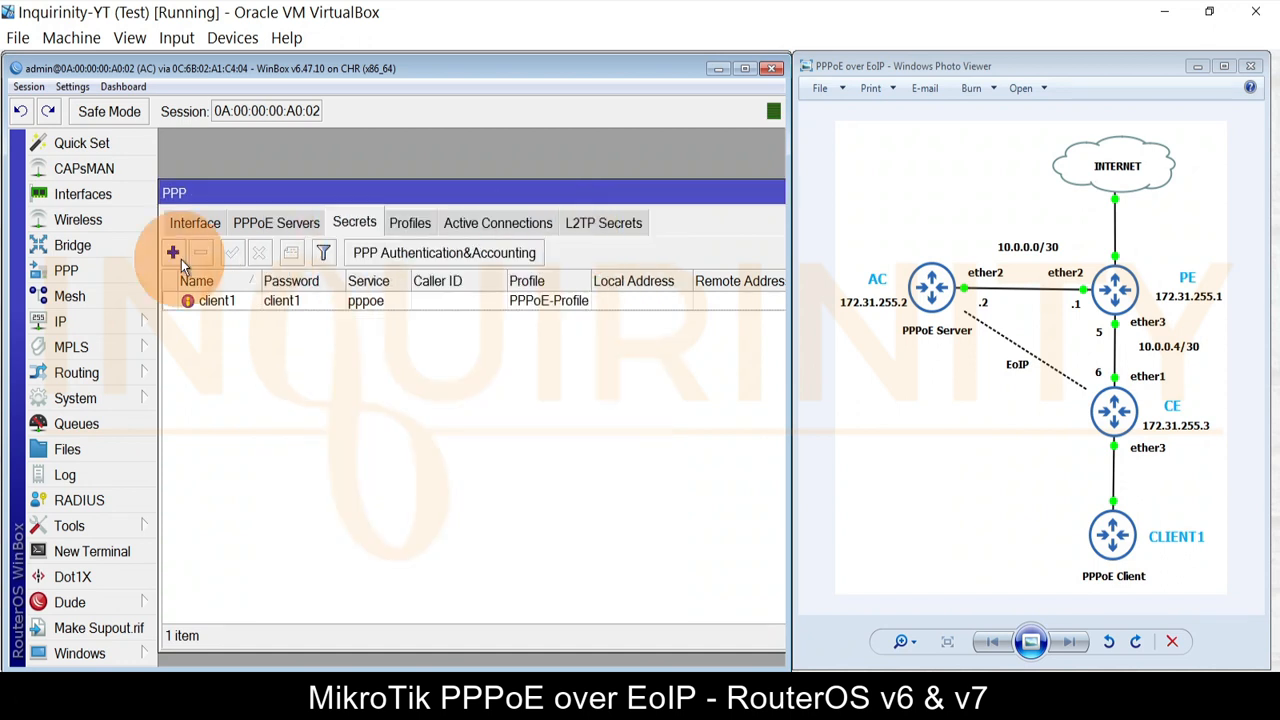
{"action": "left_click", "coordinate": [284, 221]}
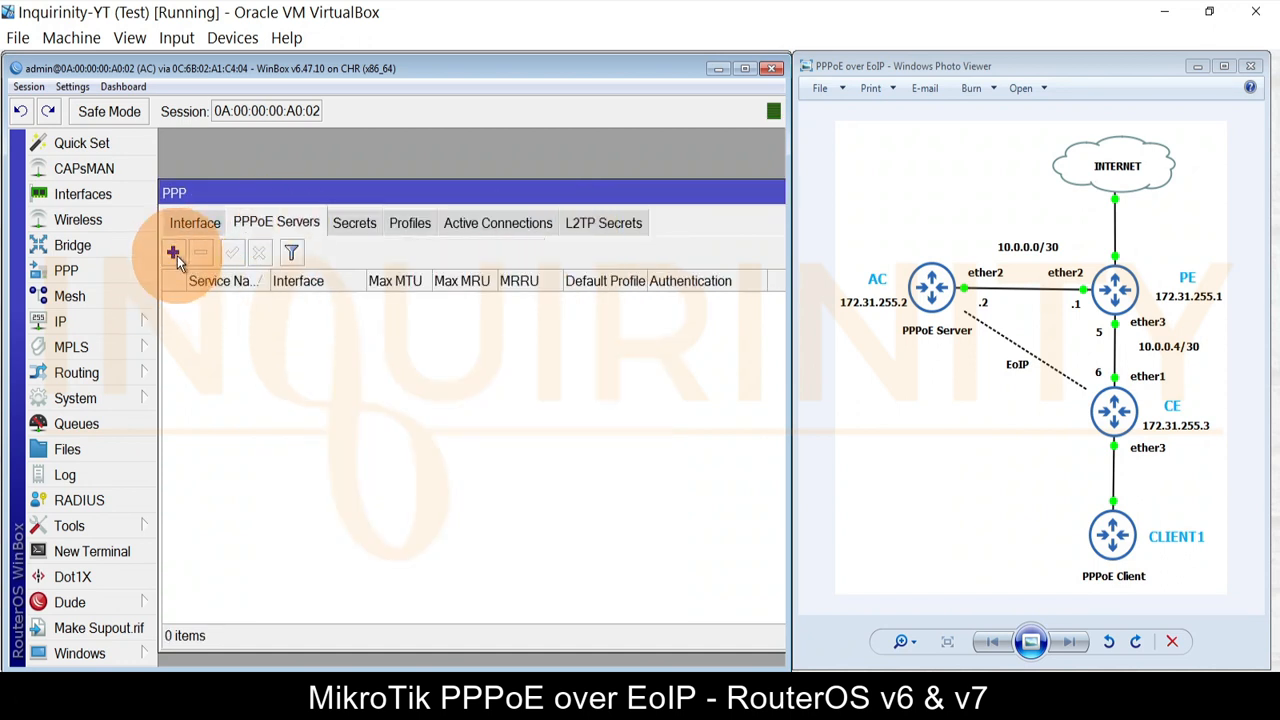
{"action": "left_click", "coordinate": [173, 252]}
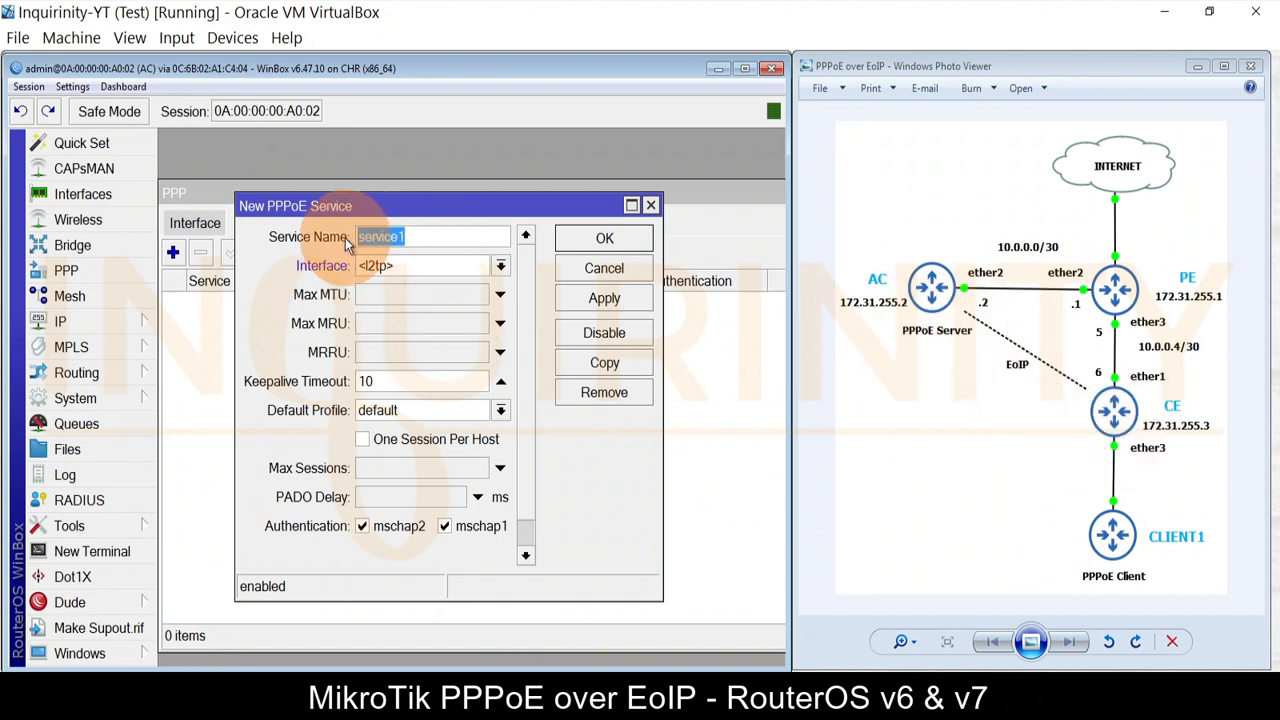
{"action": "type", "text": "PPPoE-Service"}
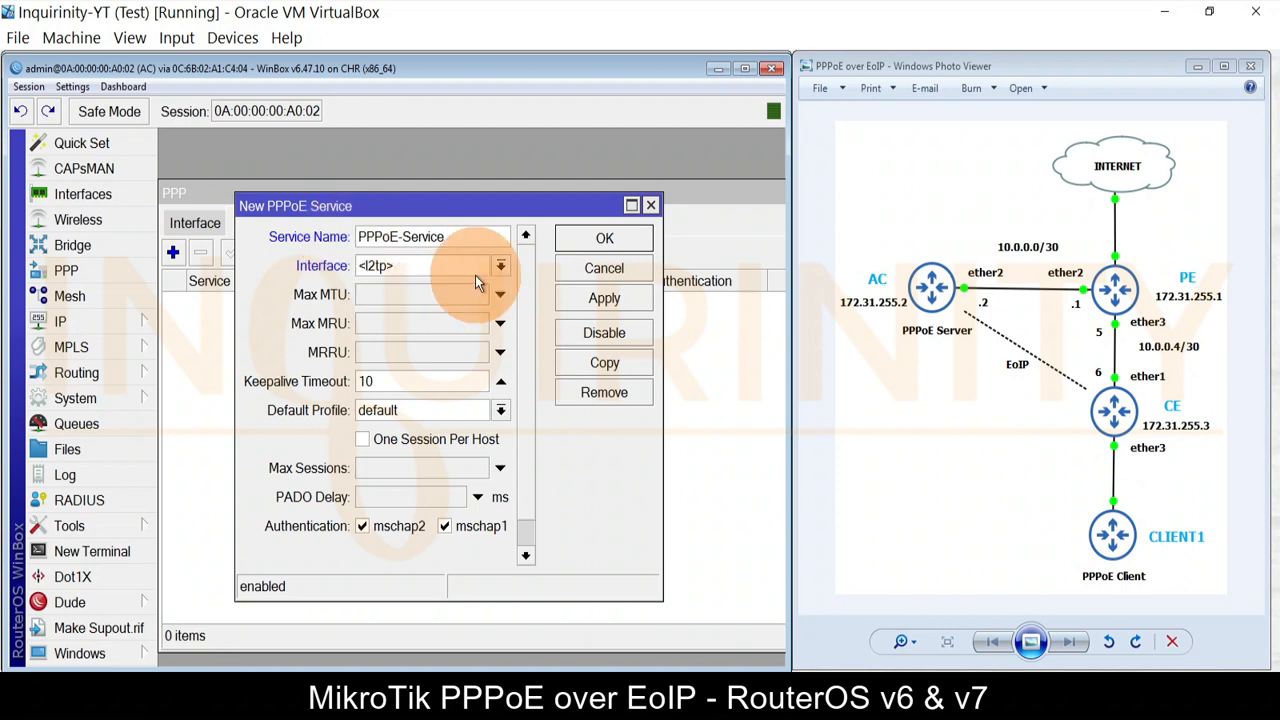
{"action": "left_click", "coordinate": [600, 296]}
{"action": "left_click", "coordinate": [602, 240]}
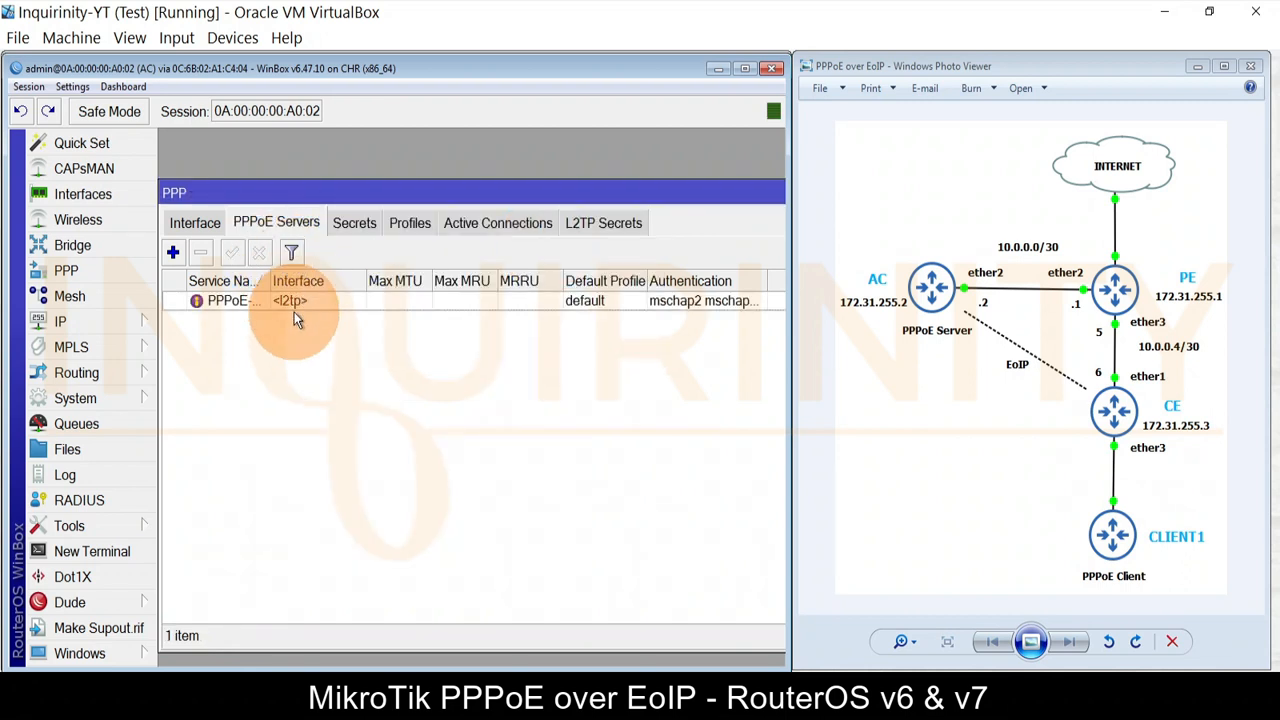
Step: Recheck the PPP profiles and secrets lists, then maximize the PPP window
{"action": "left_click", "coordinate": [405, 226]}
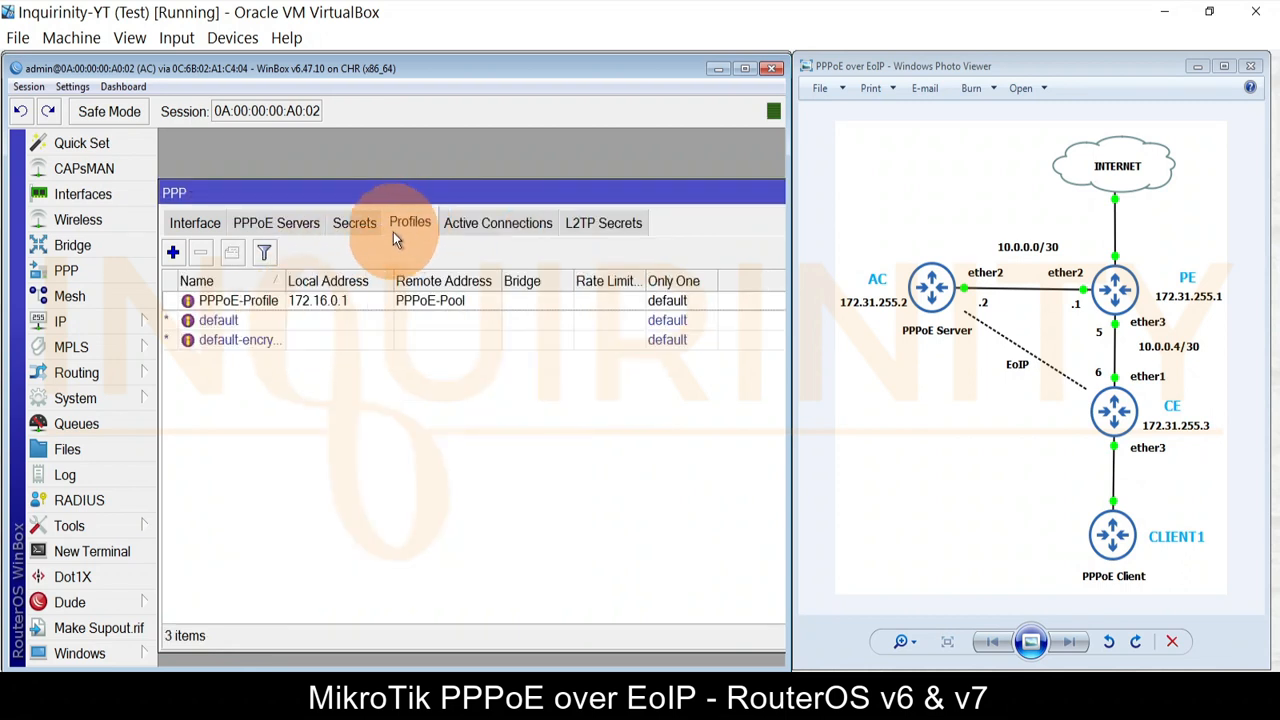
{"action": "left_click", "coordinate": [342, 225]}
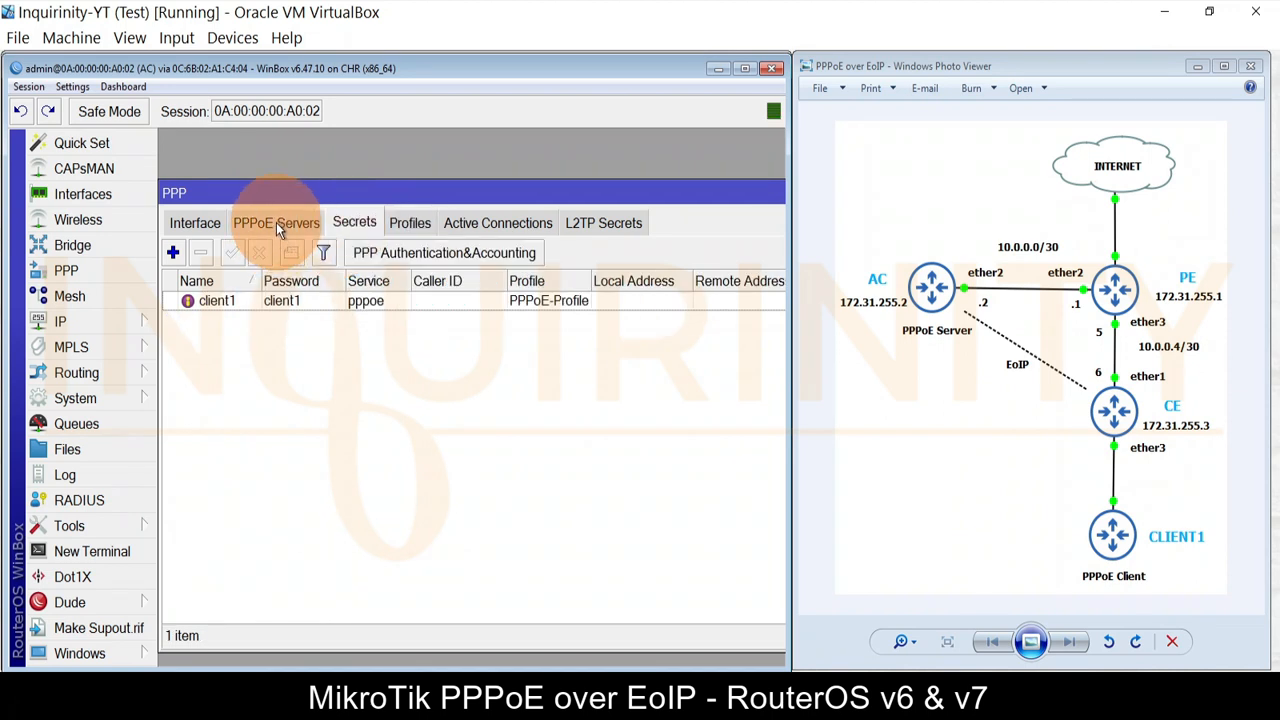
{"action": "left_click", "coordinate": [276, 223]}
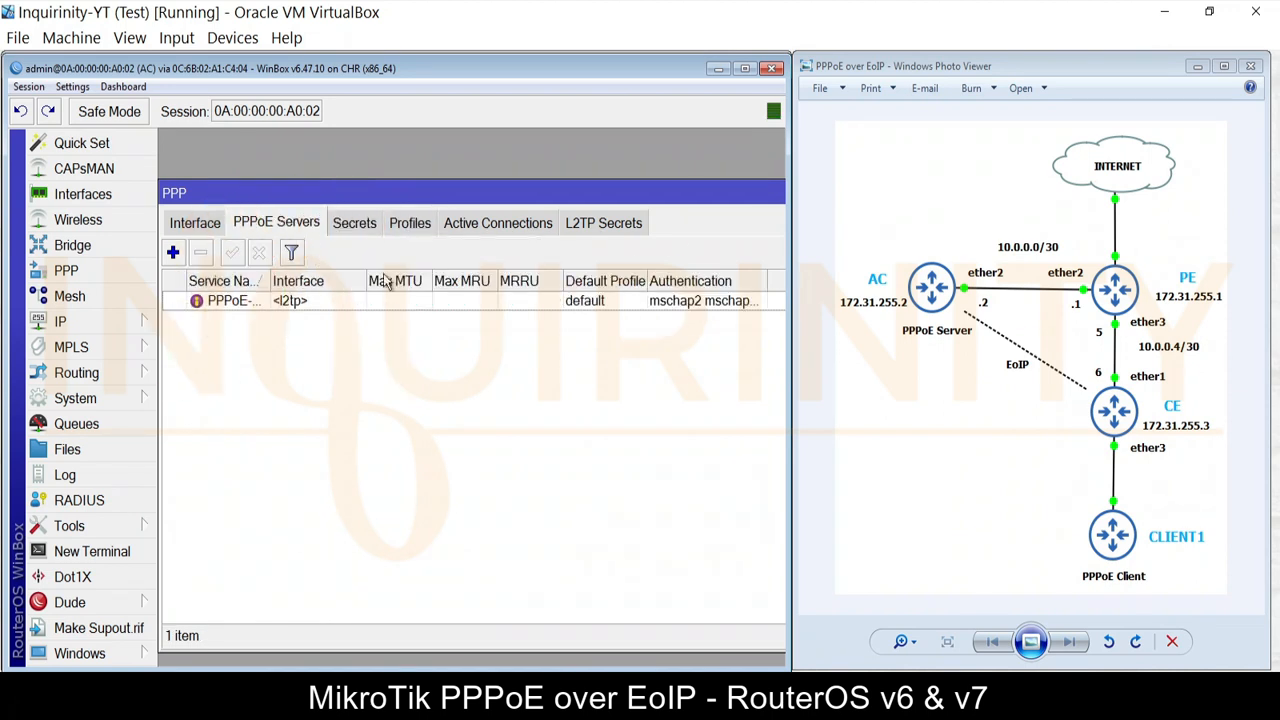
{"action": "double_click", "coordinate": [656, 193]}
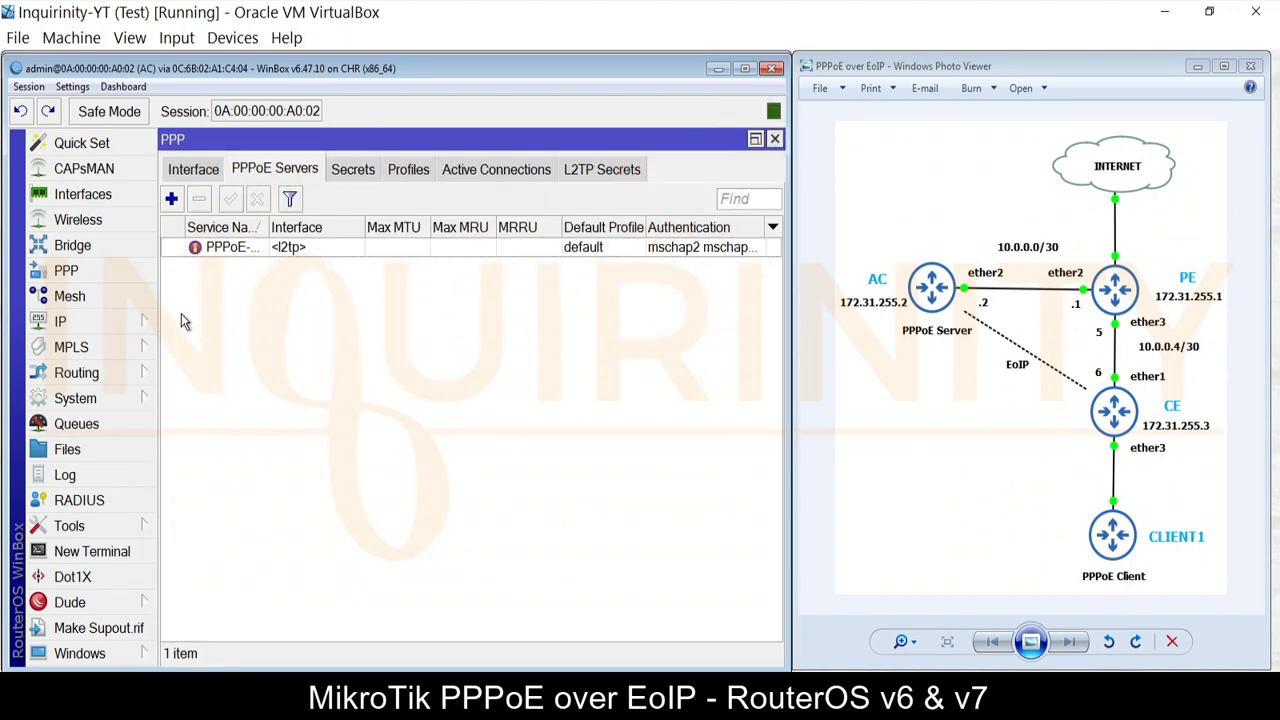
Step: Close the PPP window and open a RoMON session to CE (0A:00:00:00:A0:04), widening its window
{"action": "left_click", "coordinate": [774, 140]}
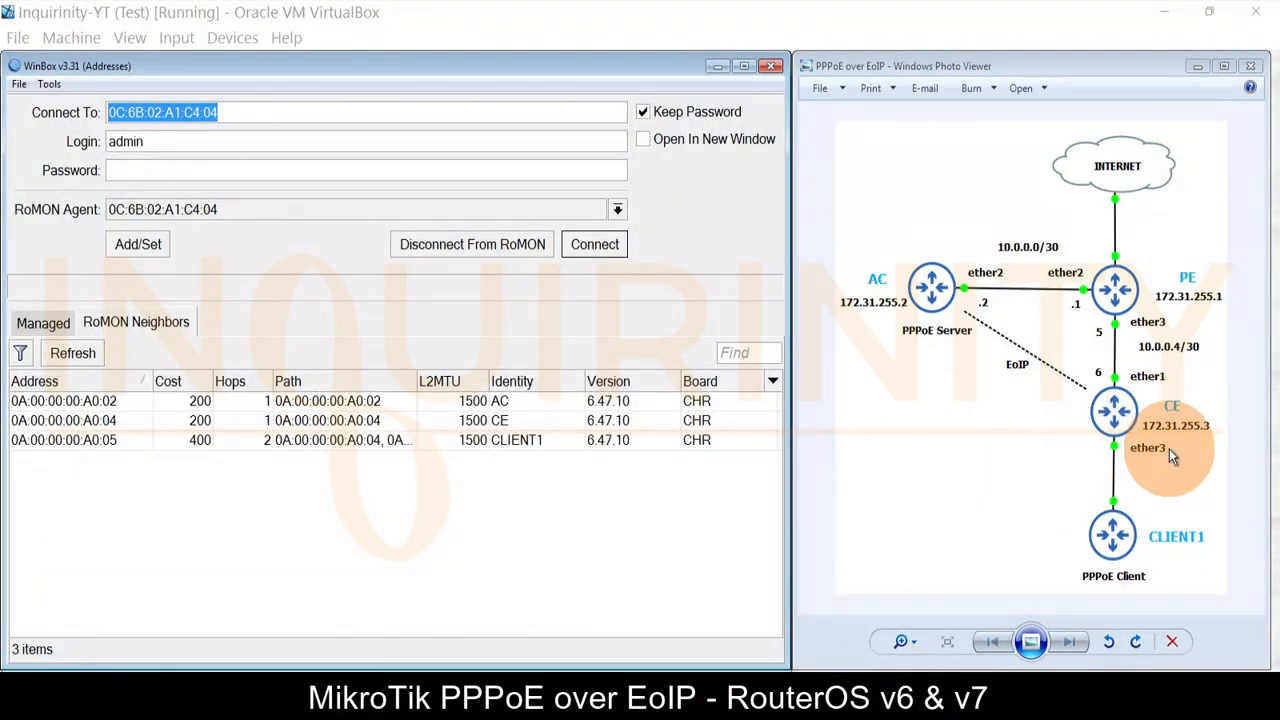
{"action": "left_click", "coordinate": [84, 420]}
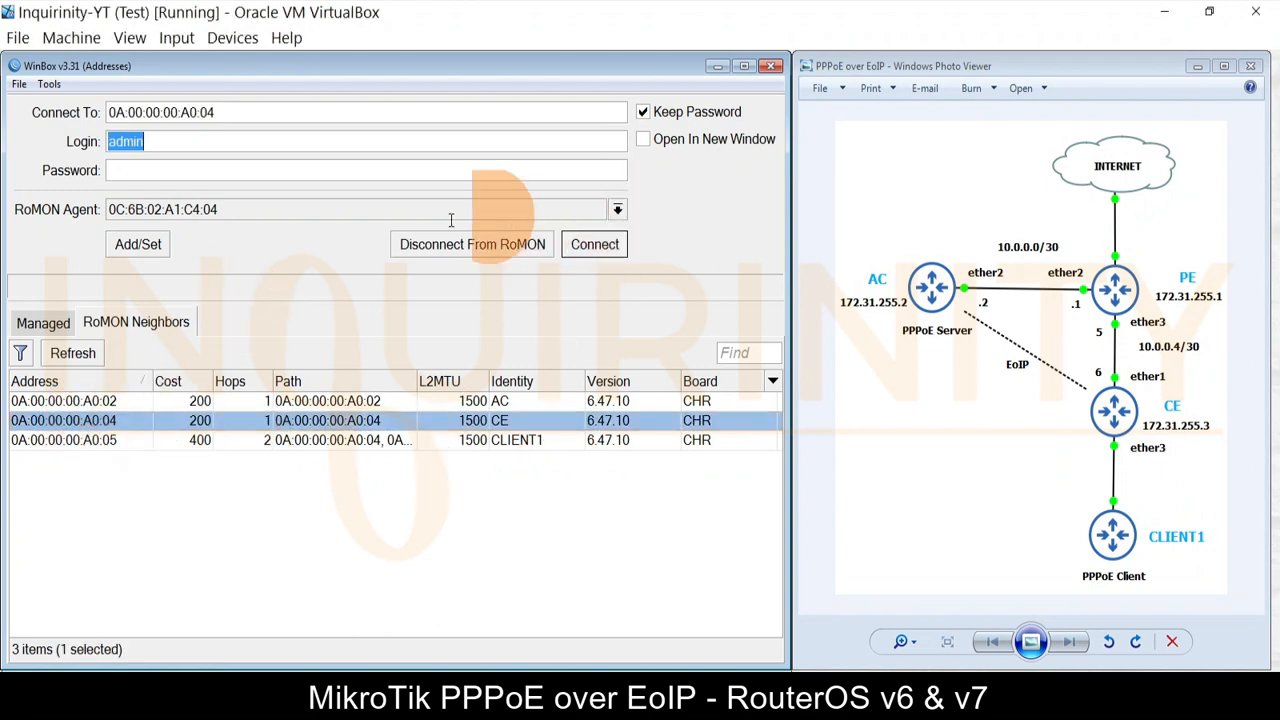
{"action": "left_click", "coordinate": [594, 244]}
{"action": "left_click_drag", "start_coordinate": [741, 268], "coordinate": [786, 270]}
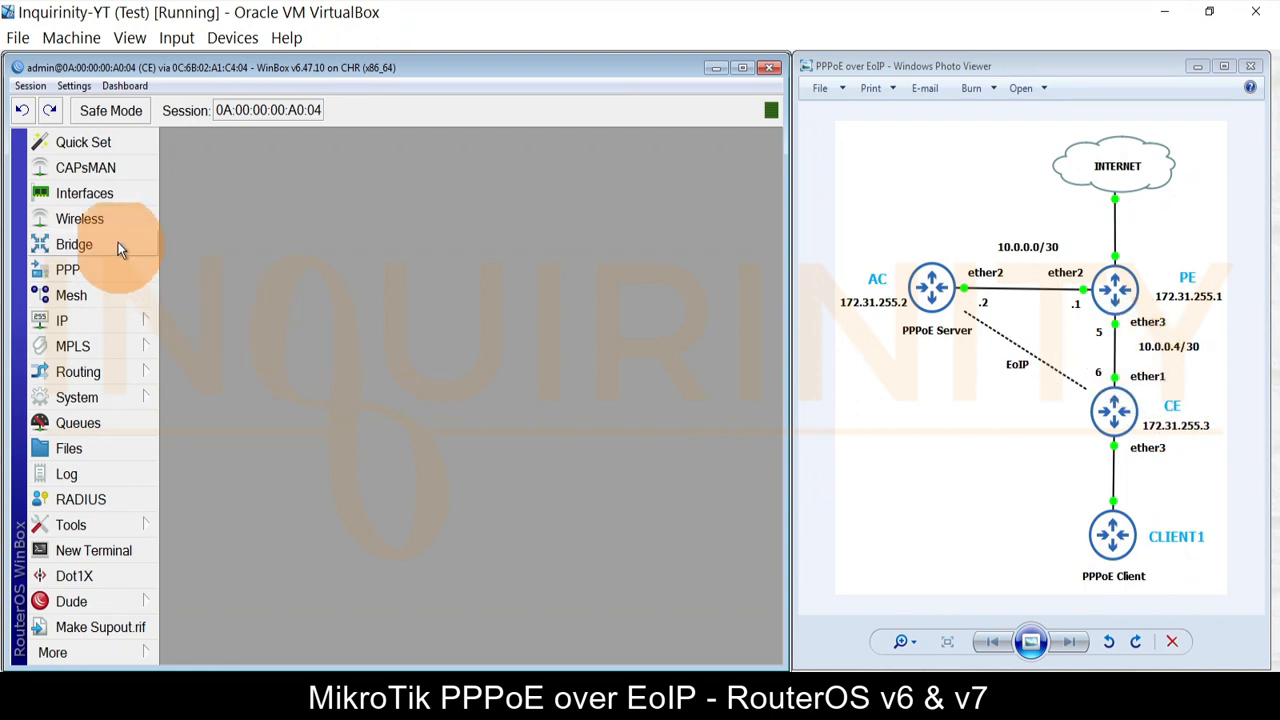
{"action": "left_click", "coordinate": [95, 322]}
{"action": "left_click", "coordinate": [216, 120]}
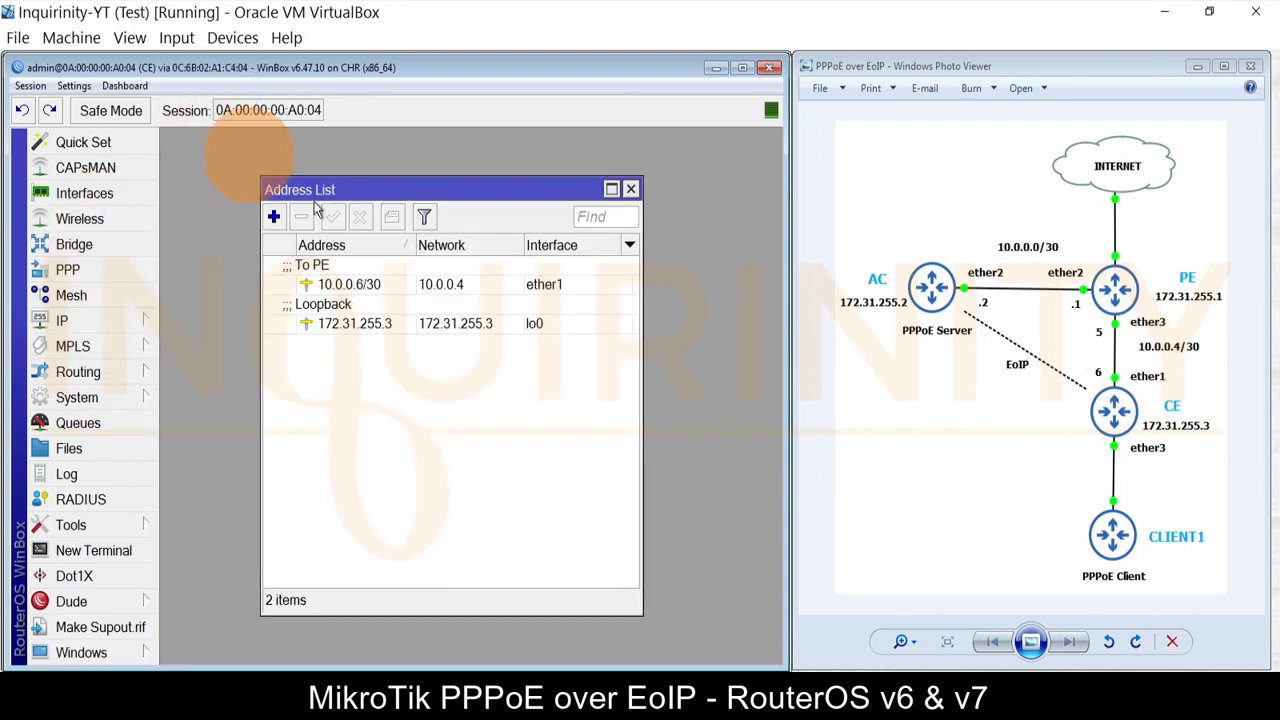
{"action": "left_click", "coordinate": [374, 284]}
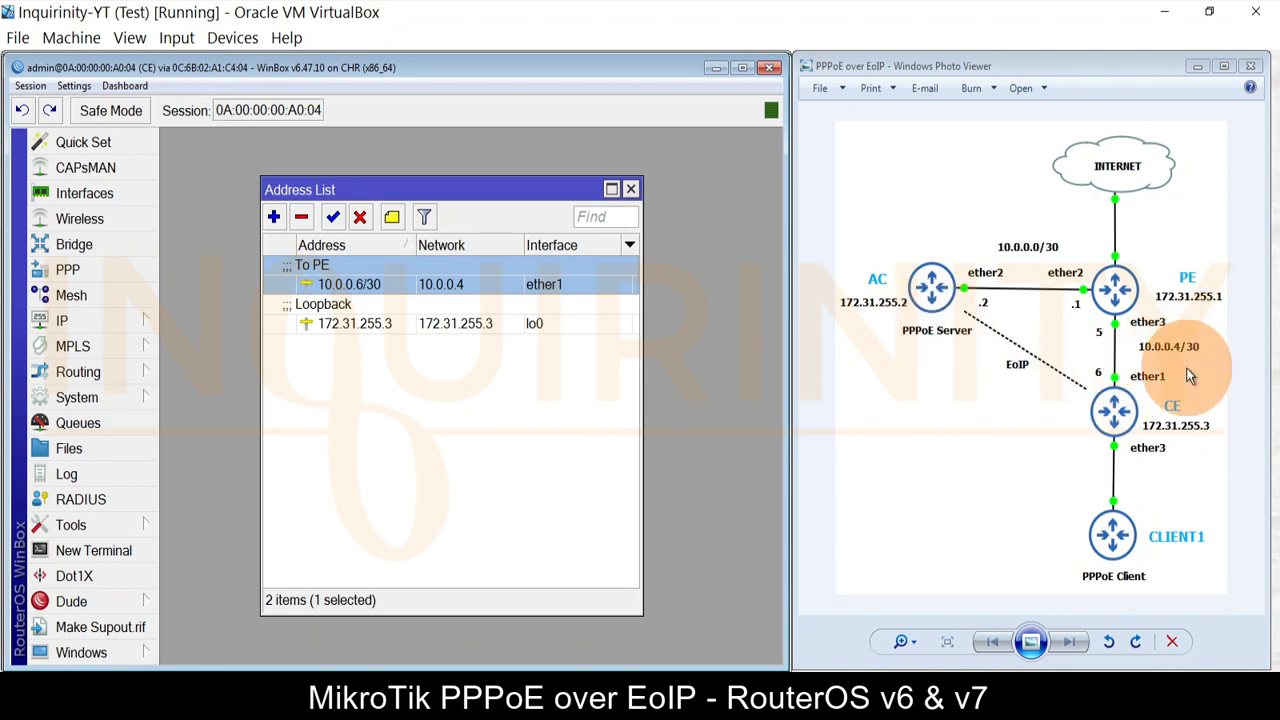
{"action": "left_click", "coordinate": [372, 325]}
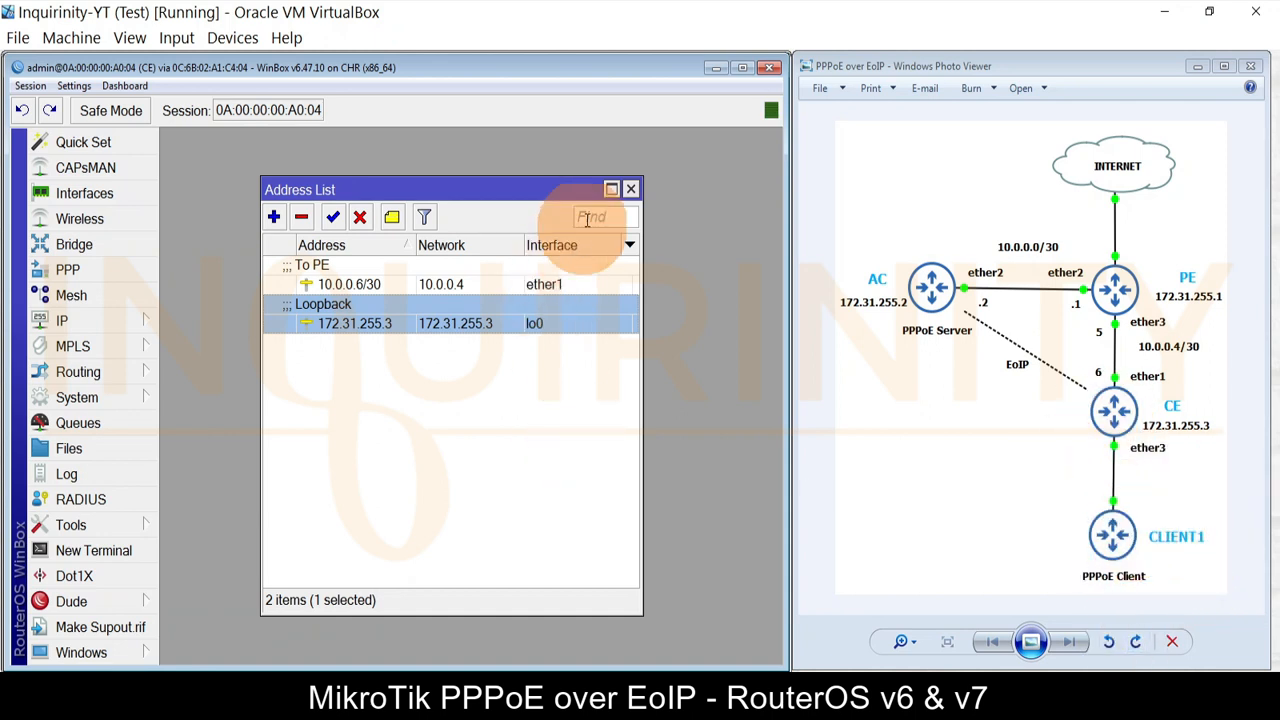
{"action": "left_click", "coordinate": [631, 189]}
Step: Review CE's routes: the 0.0.0.0/0 default and the routes to 172.31.255.1 and 172.31.255.2
{"action": "left_click", "coordinate": [84, 325]}
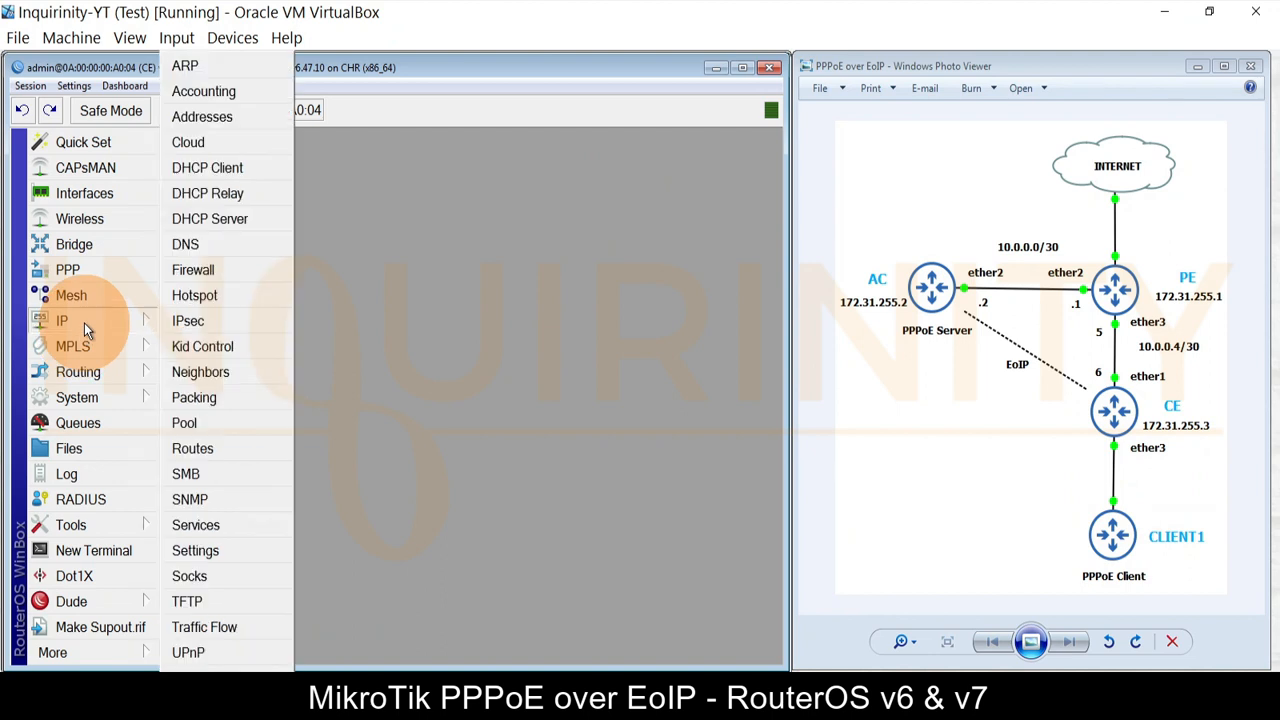
{"action": "left_click", "coordinate": [201, 443]}
{"action": "left_click", "coordinate": [277, 278]}
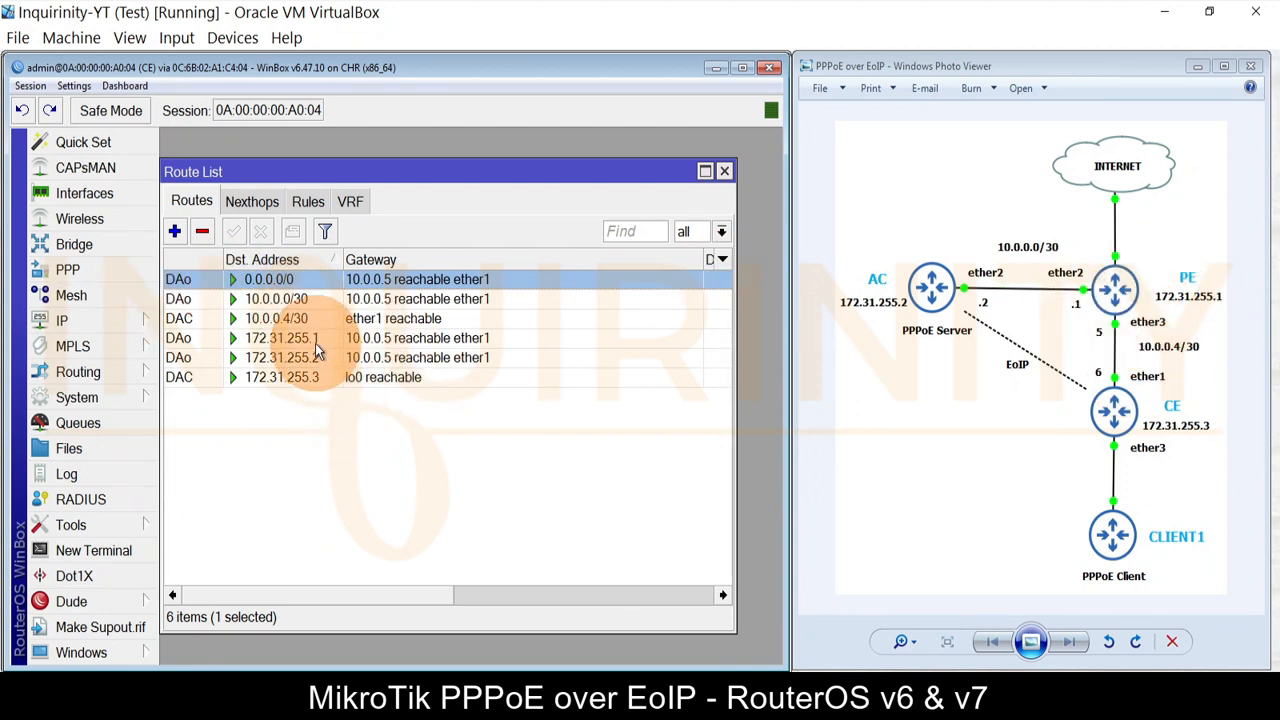
{"action": "left_click", "coordinate": [282, 338]}
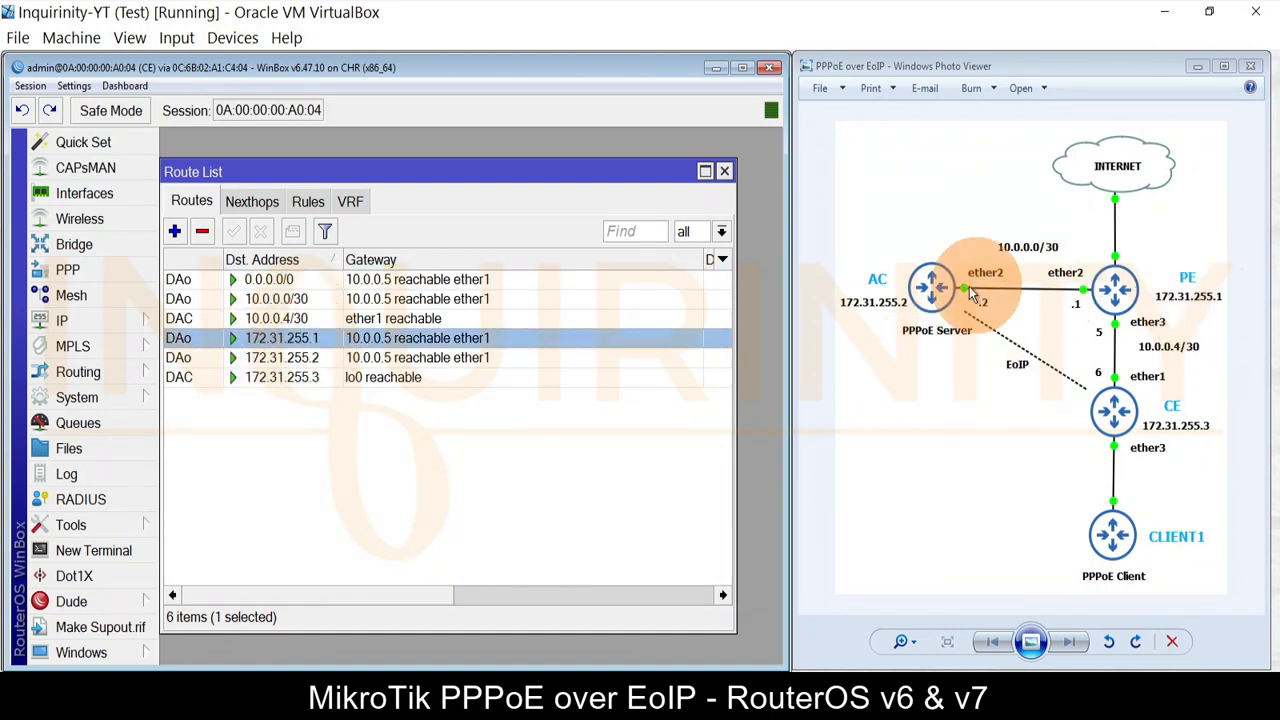
{"action": "left_click", "coordinate": [280, 362]}
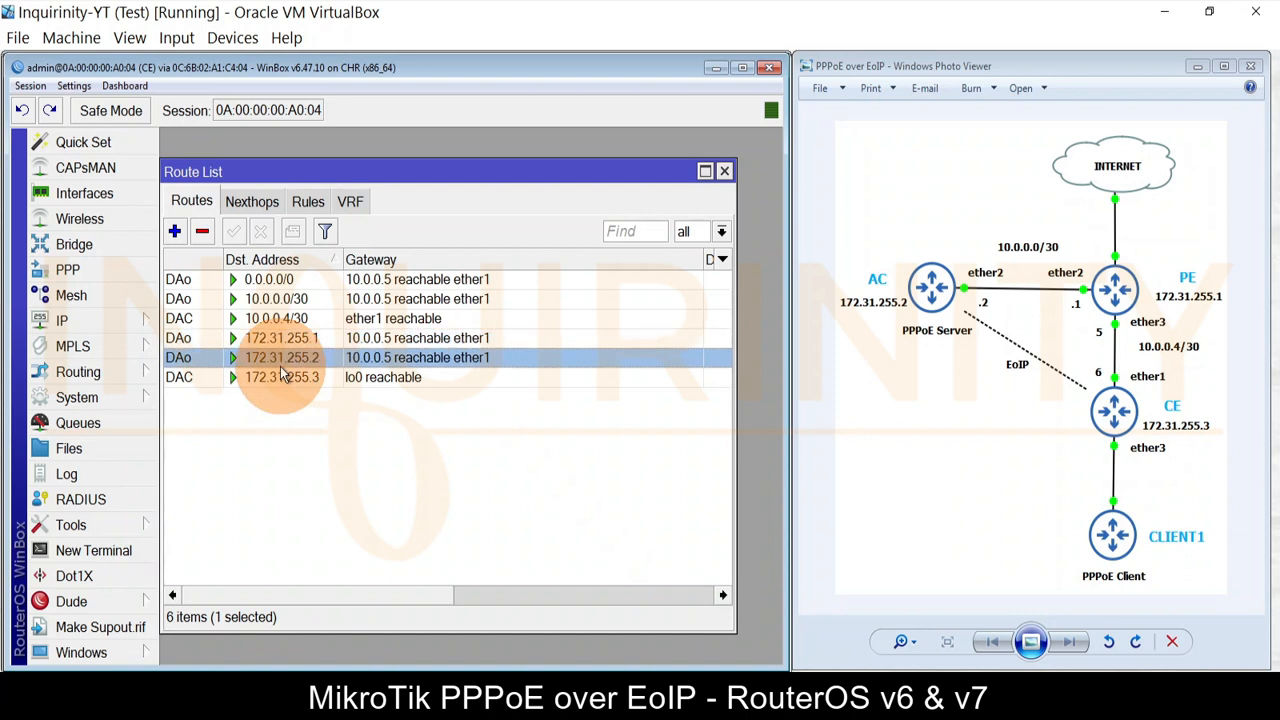
Step: Set CE's DNS server to 8.8.8.8 and close the route list
{"action": "left_click", "coordinate": [100, 322]}
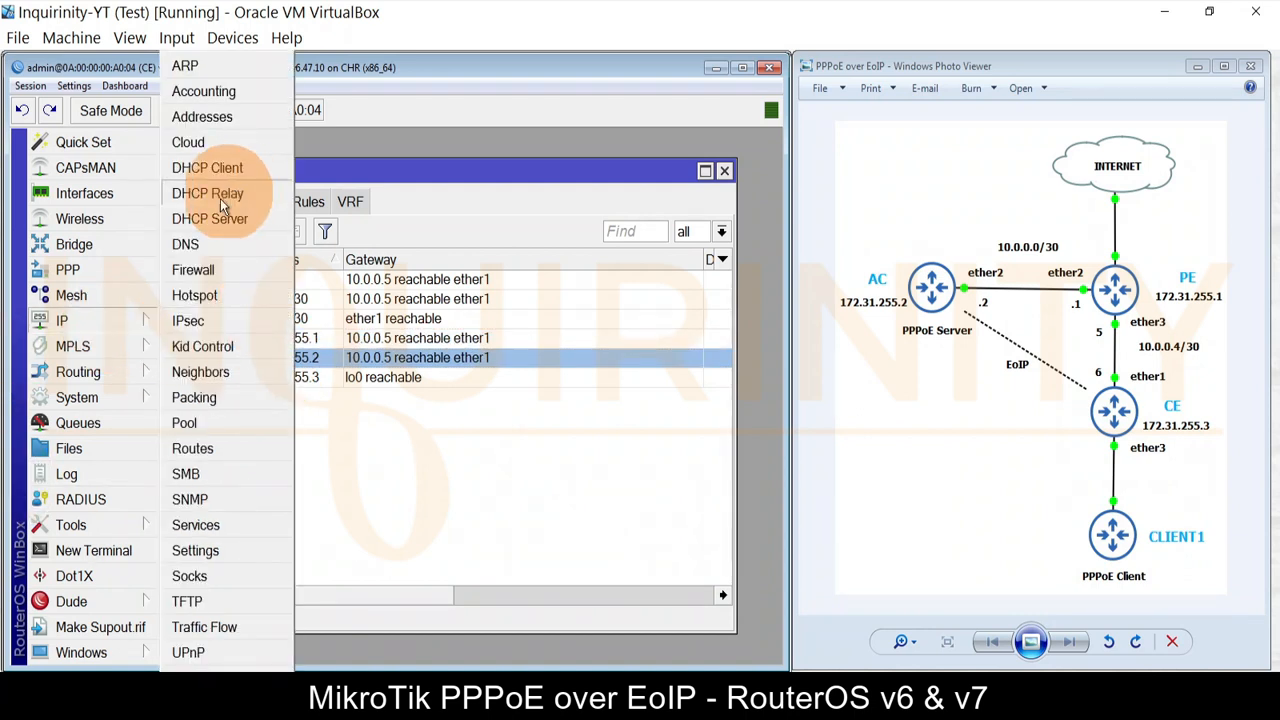
{"action": "left_click", "coordinate": [190, 244]}
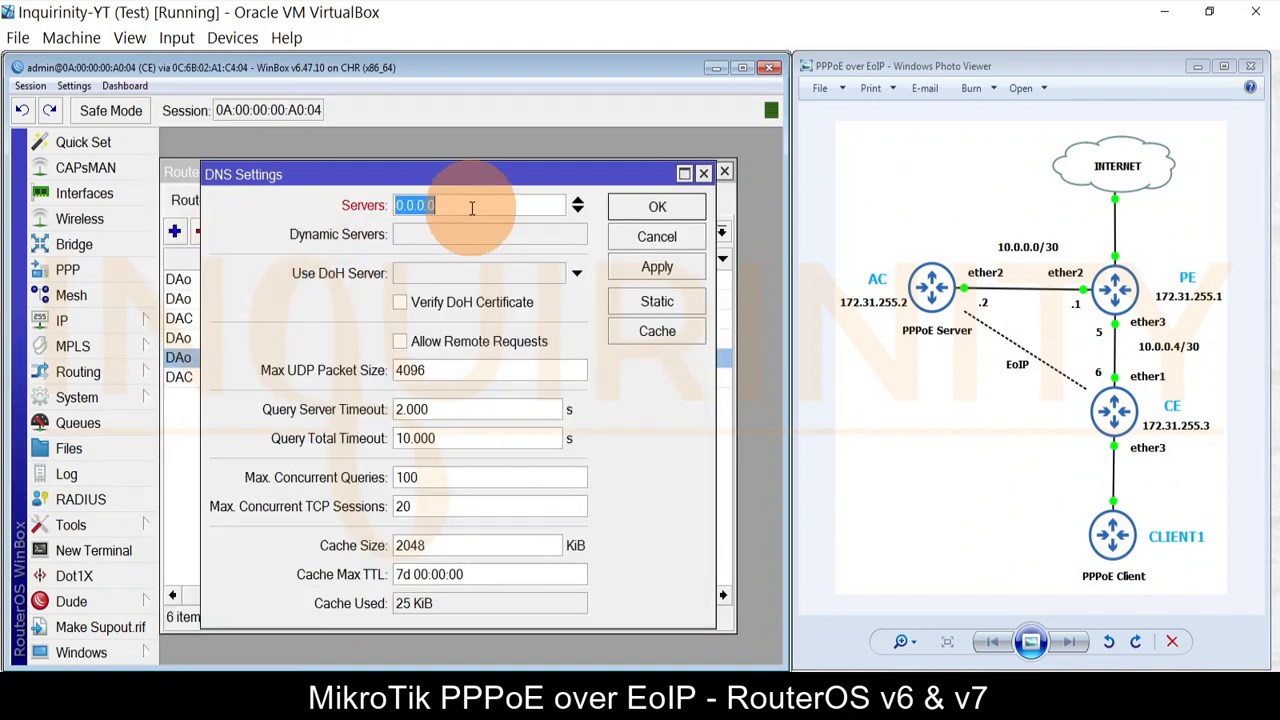
{"action": "type", "text": "8.8.8.8"}
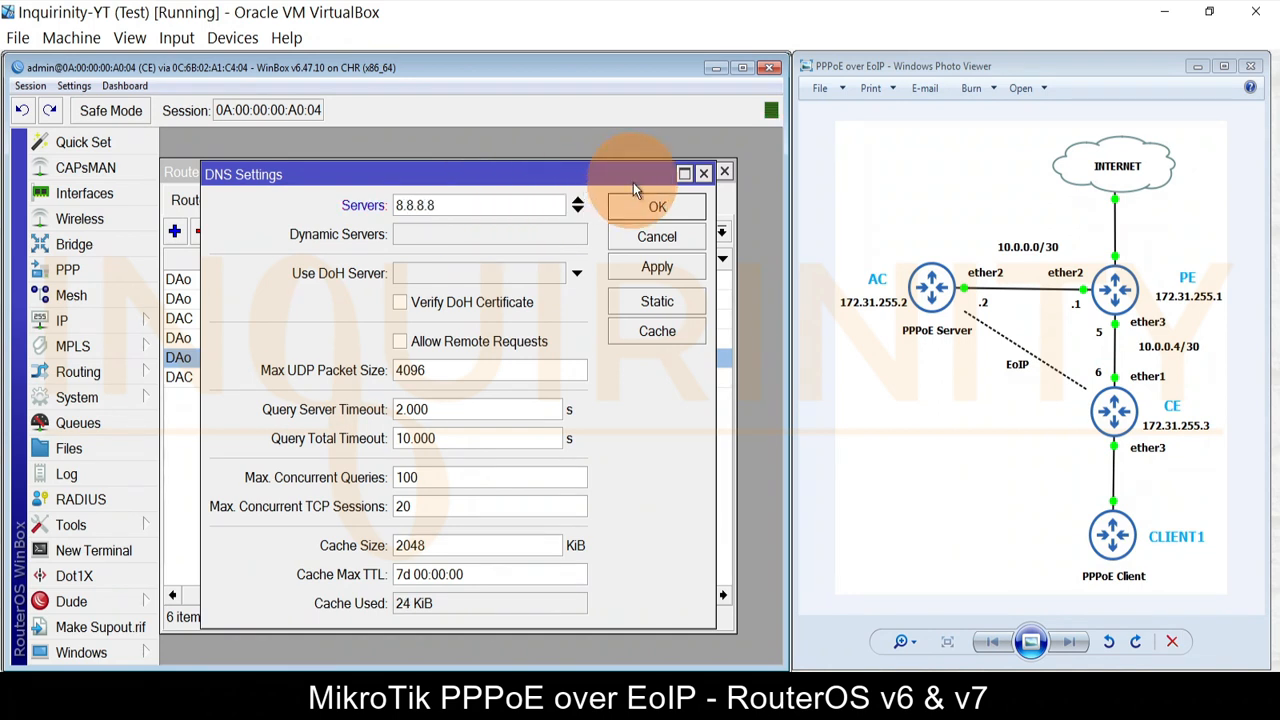
{"action": "left_click", "coordinate": [655, 207]}
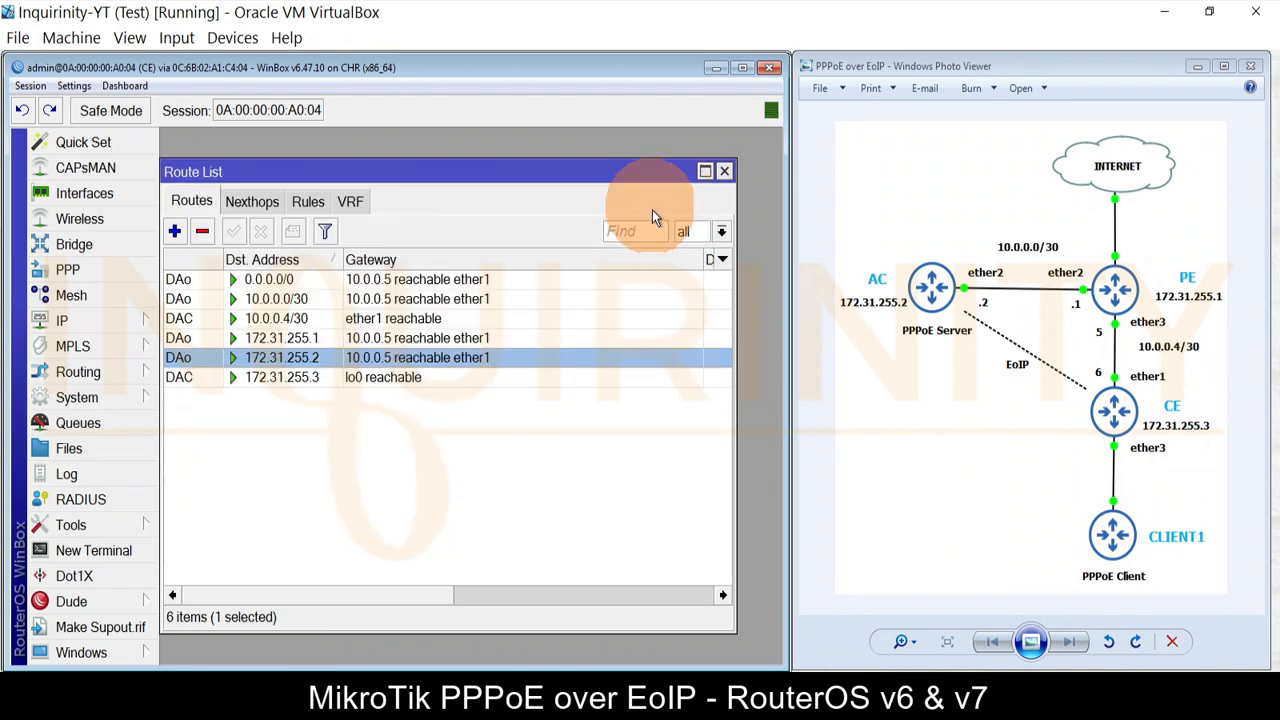
{"action": "left_click", "coordinate": [725, 173]}
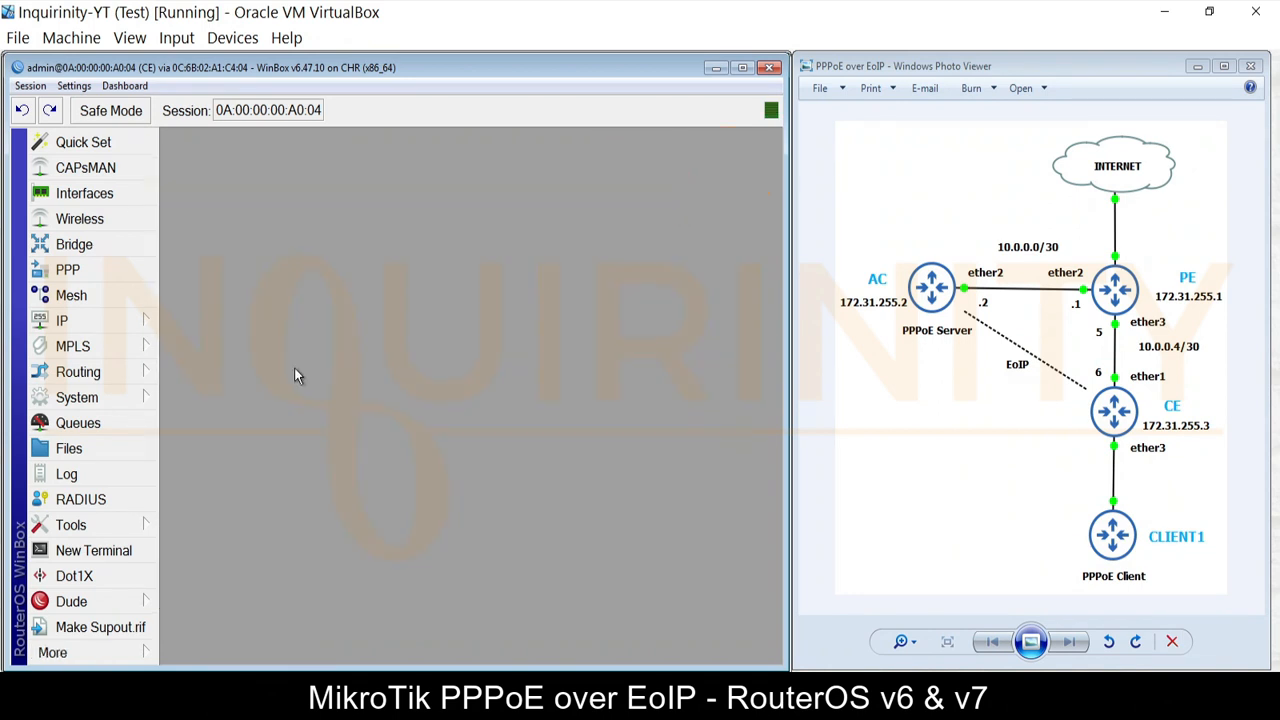
{"action": "left_click", "coordinate": [84, 555]}
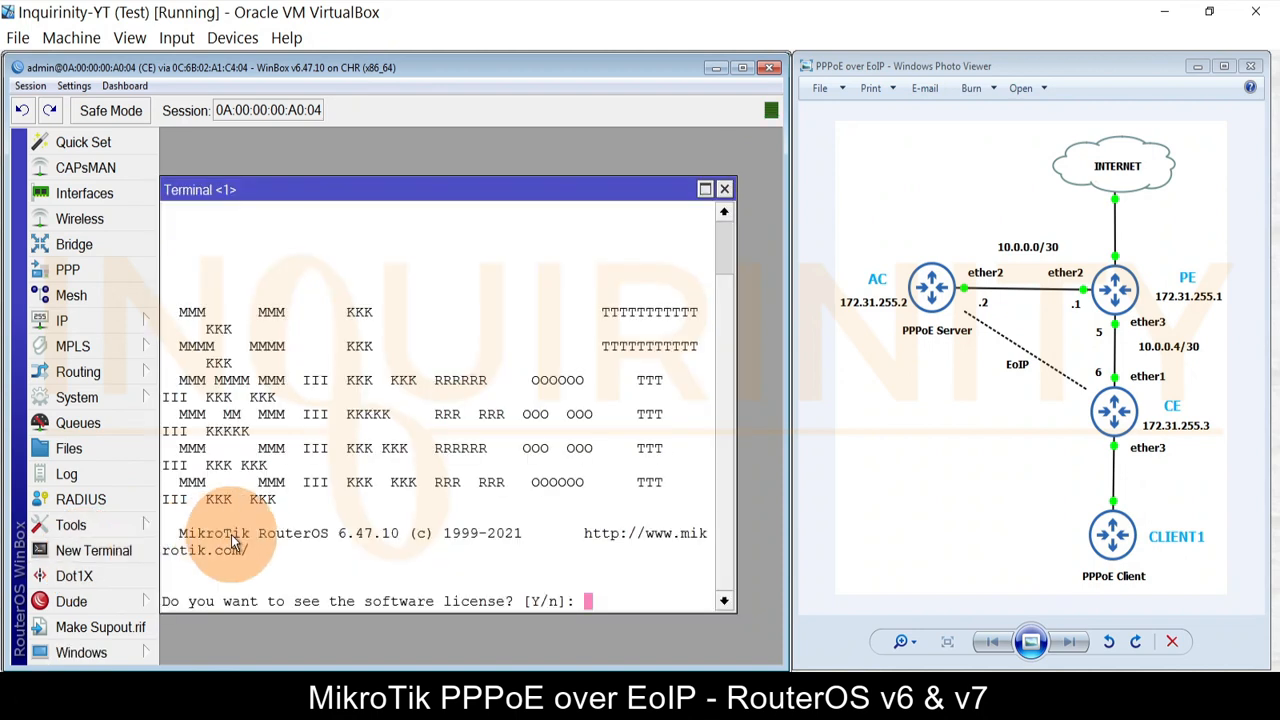
{"action": "type", "text": "n@AC] > "}
{"action": "type", "text": "ping ww"}
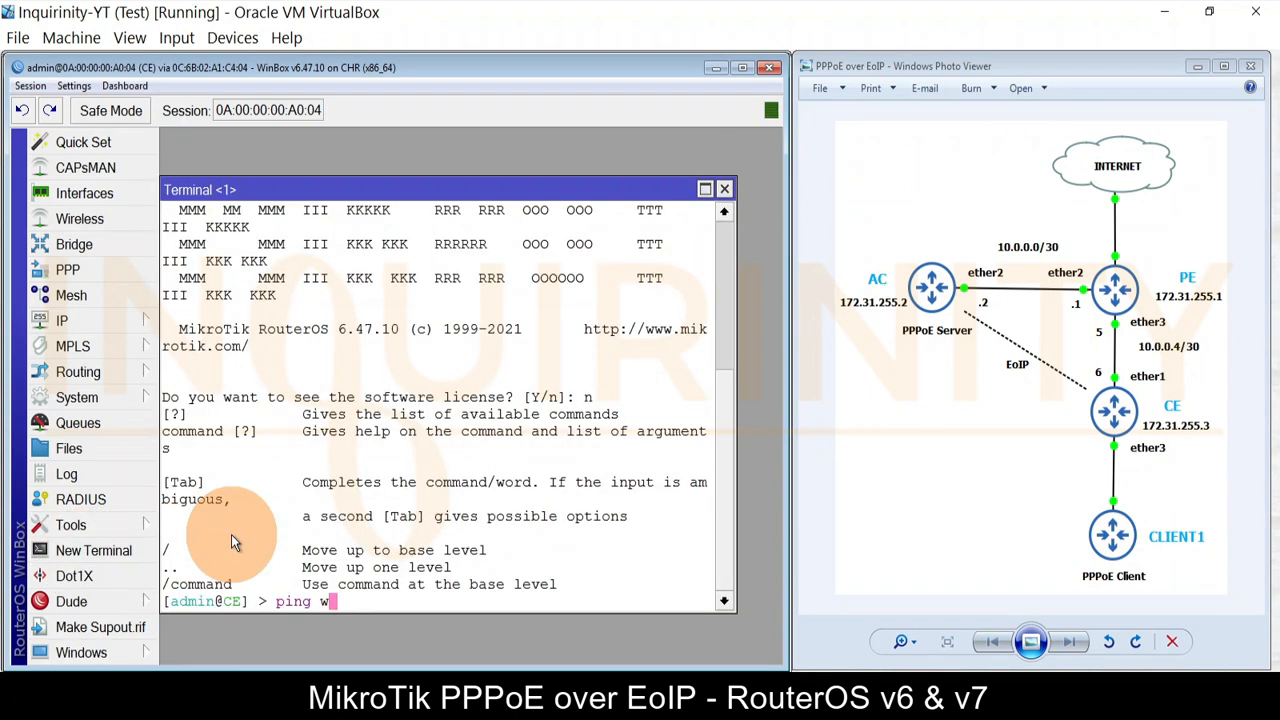
{"action": "type", "text": "w.google.com"}
{"action": "key", "text": "Return"}
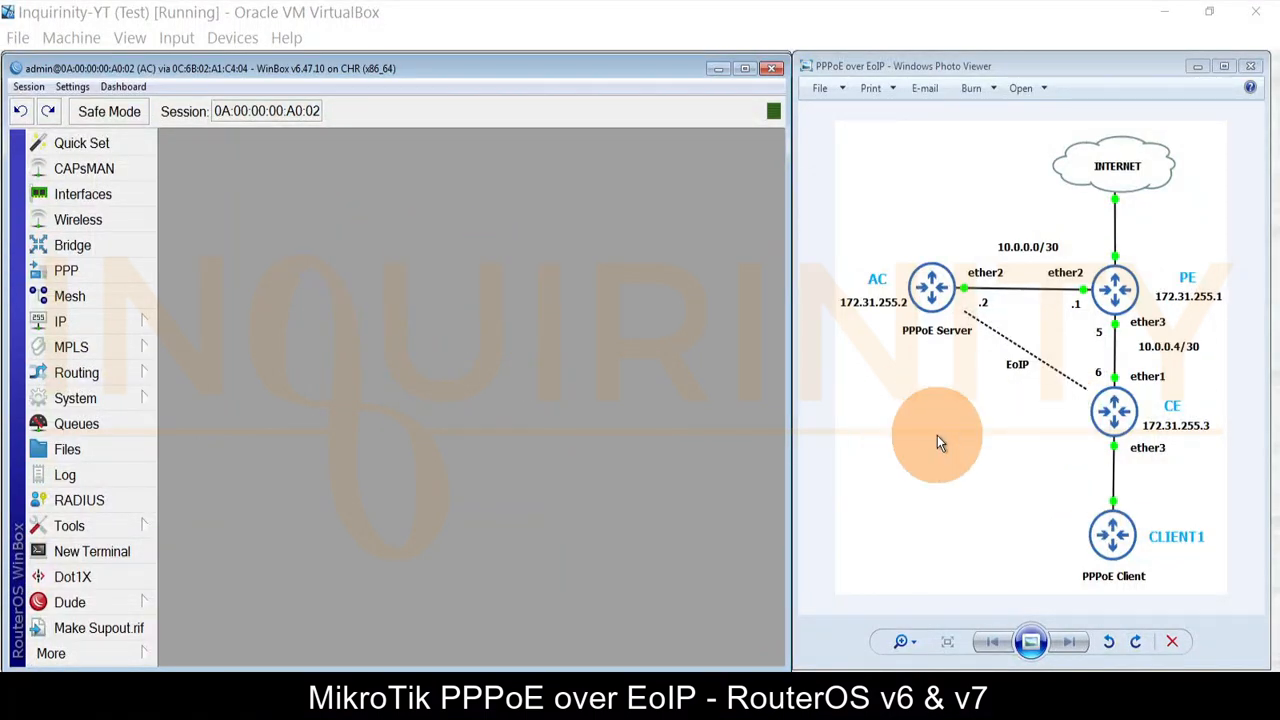
Step: Add an EoIP tunnel on AC named PPPoE-Tunnel with MAC address 00:00:5E:80:00:02
{"action": "left_click", "coordinate": [70, 200]}
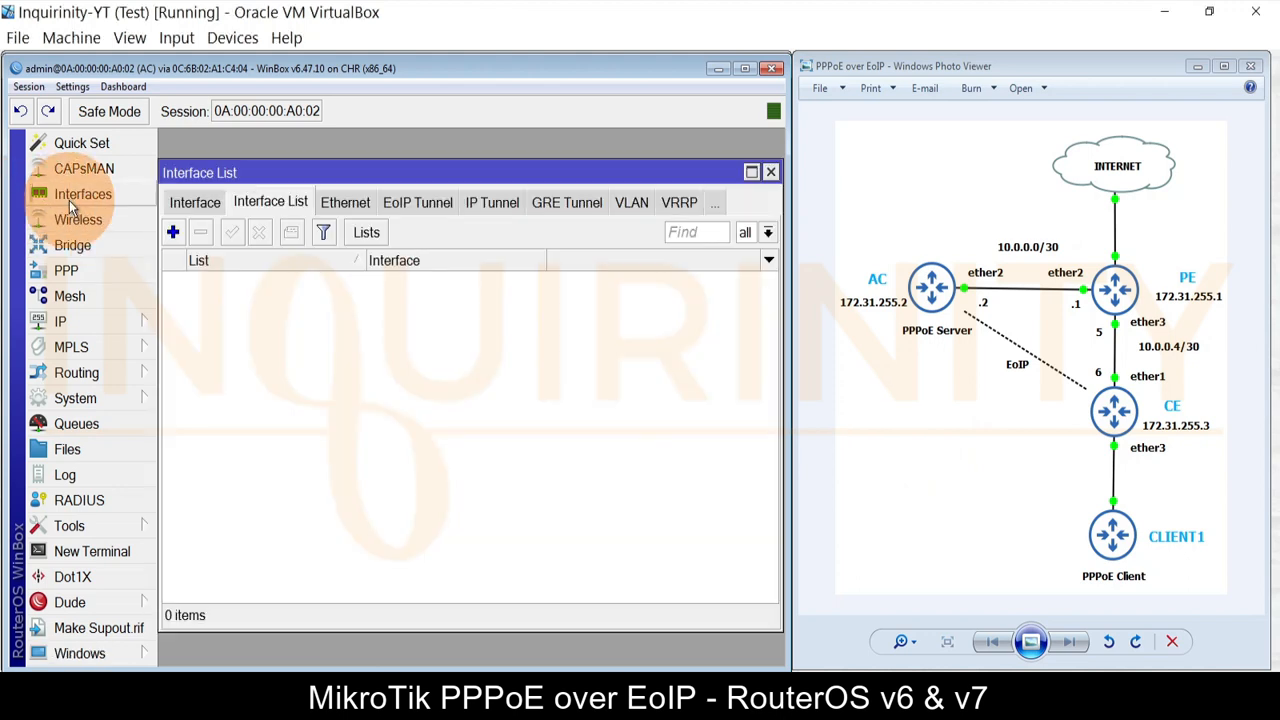
{"action": "left_click", "coordinate": [400, 204]}
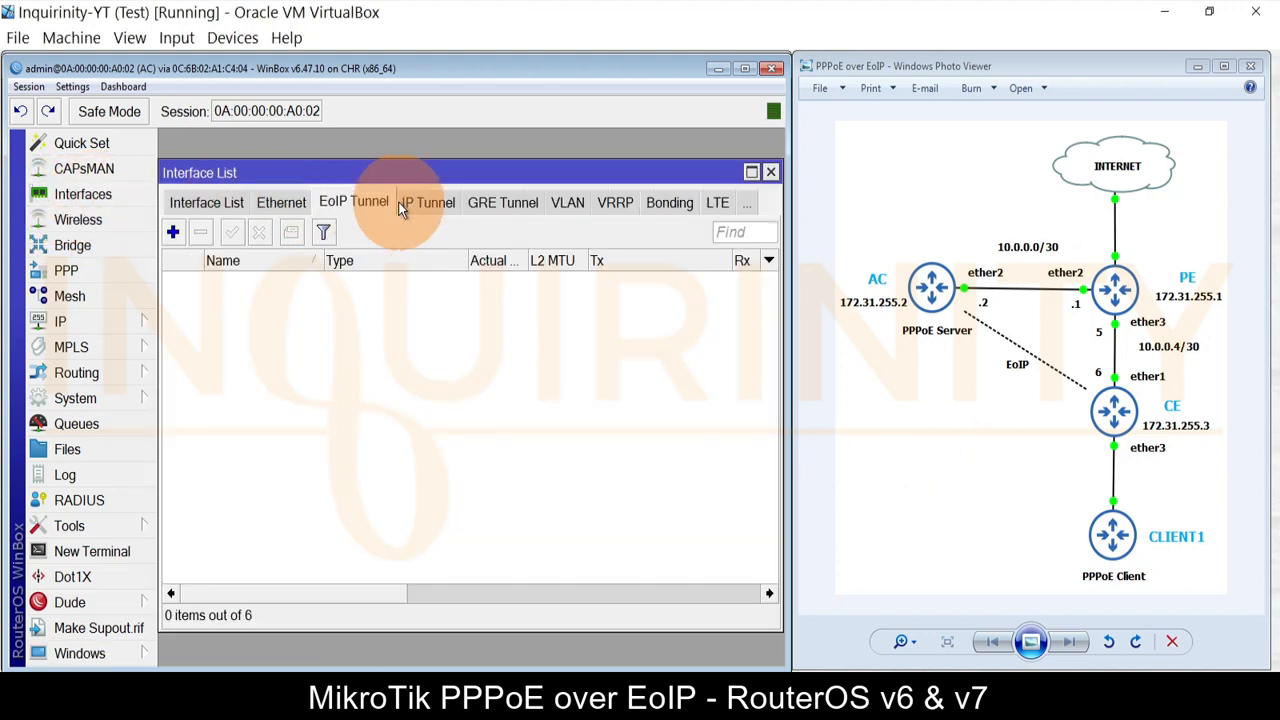
{"action": "left_click", "coordinate": [172, 232]}
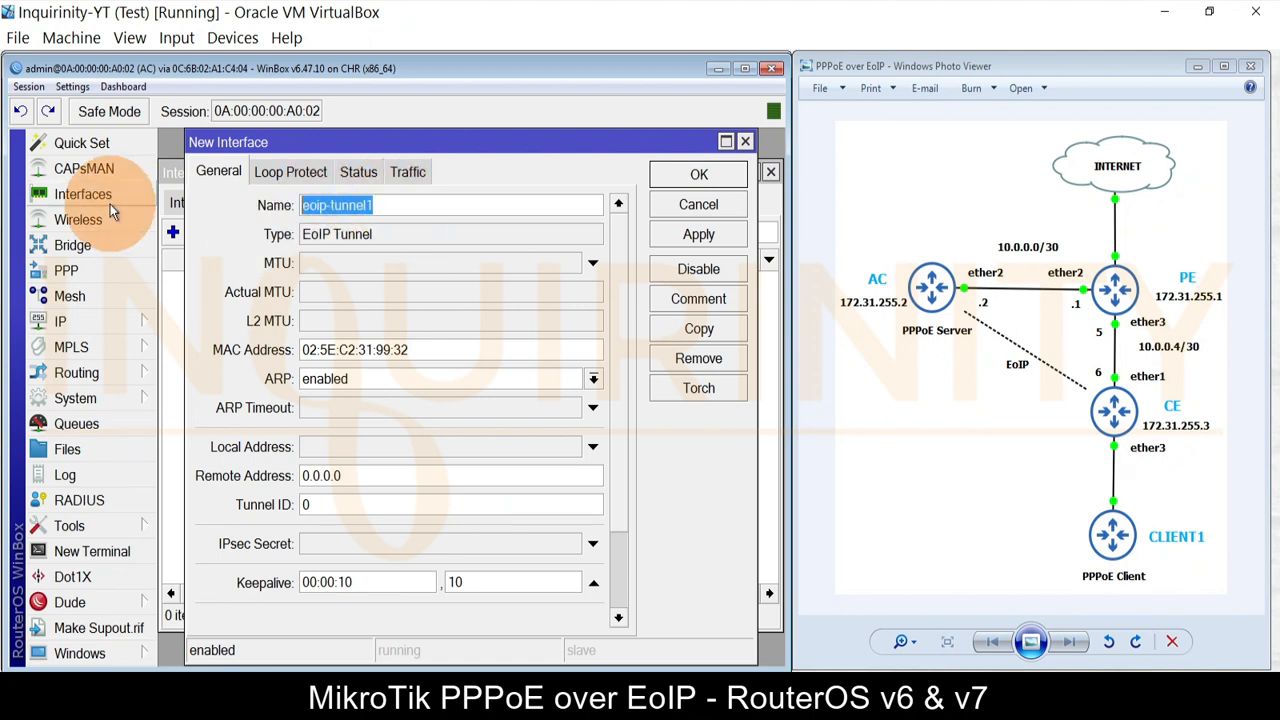
{"action": "type", "text": "PPPoE"}
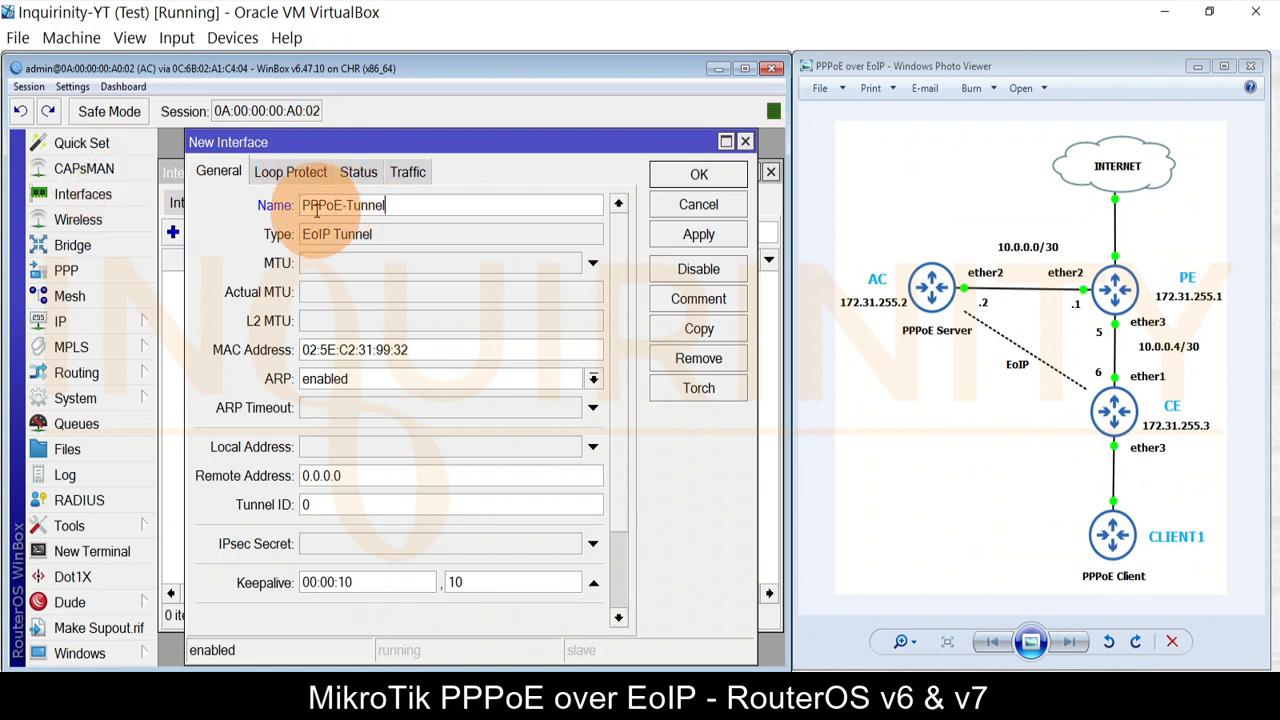
{"action": "left_click_drag", "start_coordinate": [295, 349], "coordinate": [440, 349]}
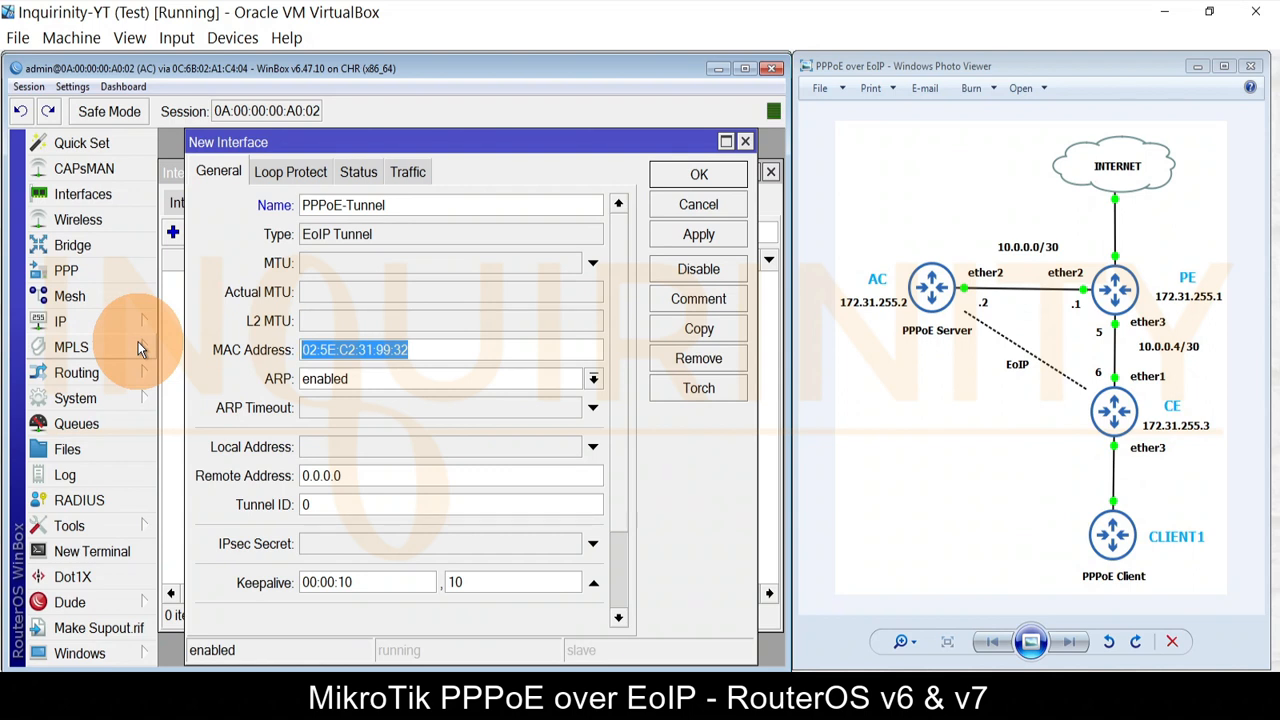
{"action": "type", "text": "00"}
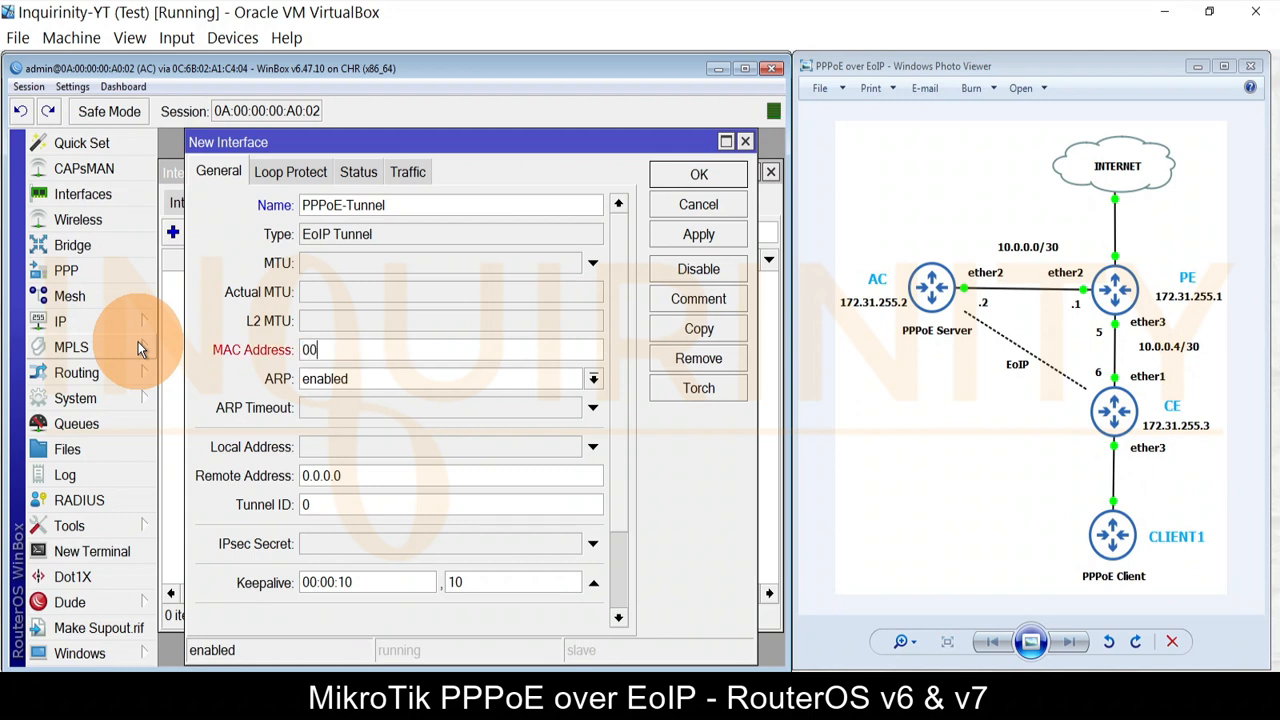
{"action": "type", "text": ":00:5E:80:00:02"}
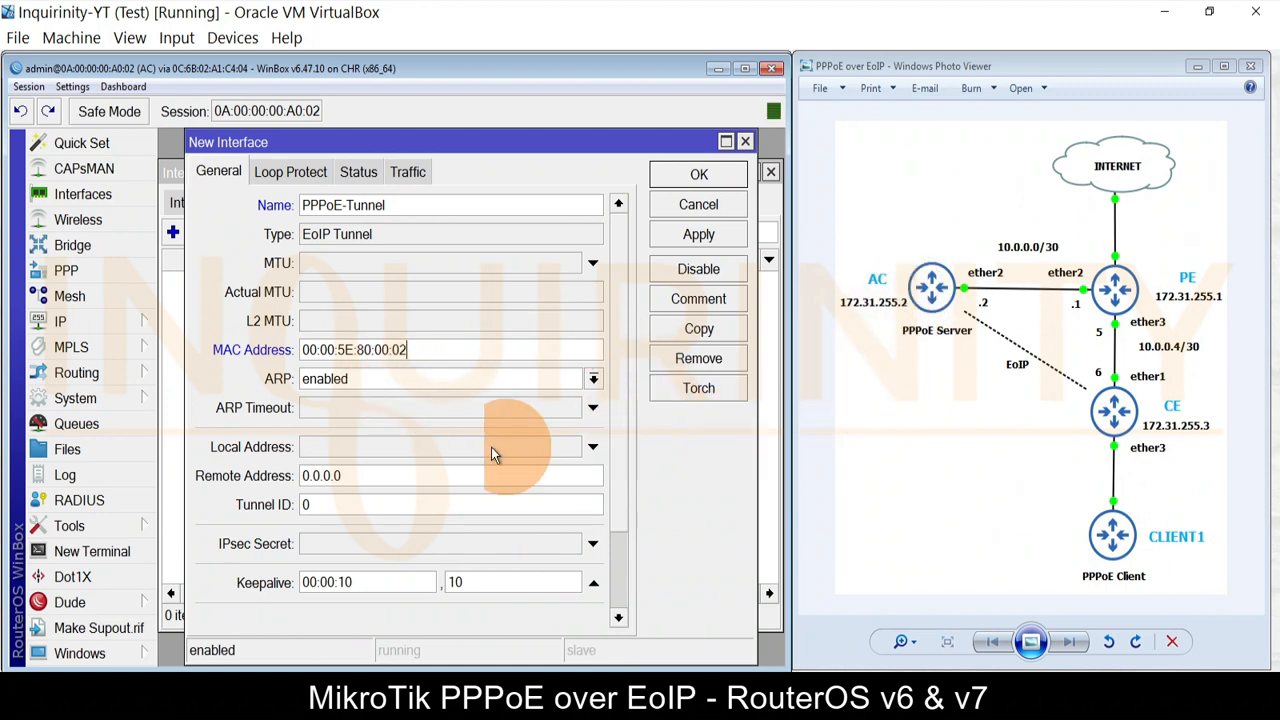
Step: Set the tunnel's local address to 172.31.255.2 and remote address to 172.31.255.3
{"action": "left_click", "coordinate": [386, 443]}
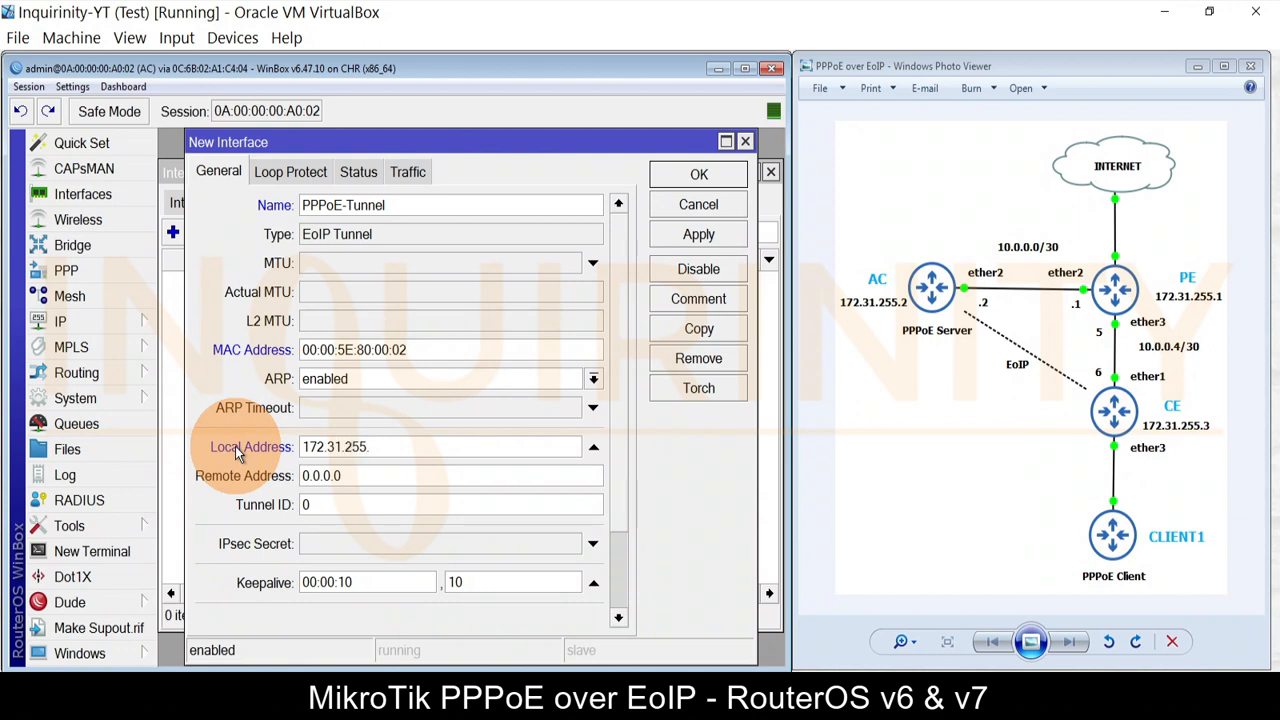
{"action": "type", "text": "2"}
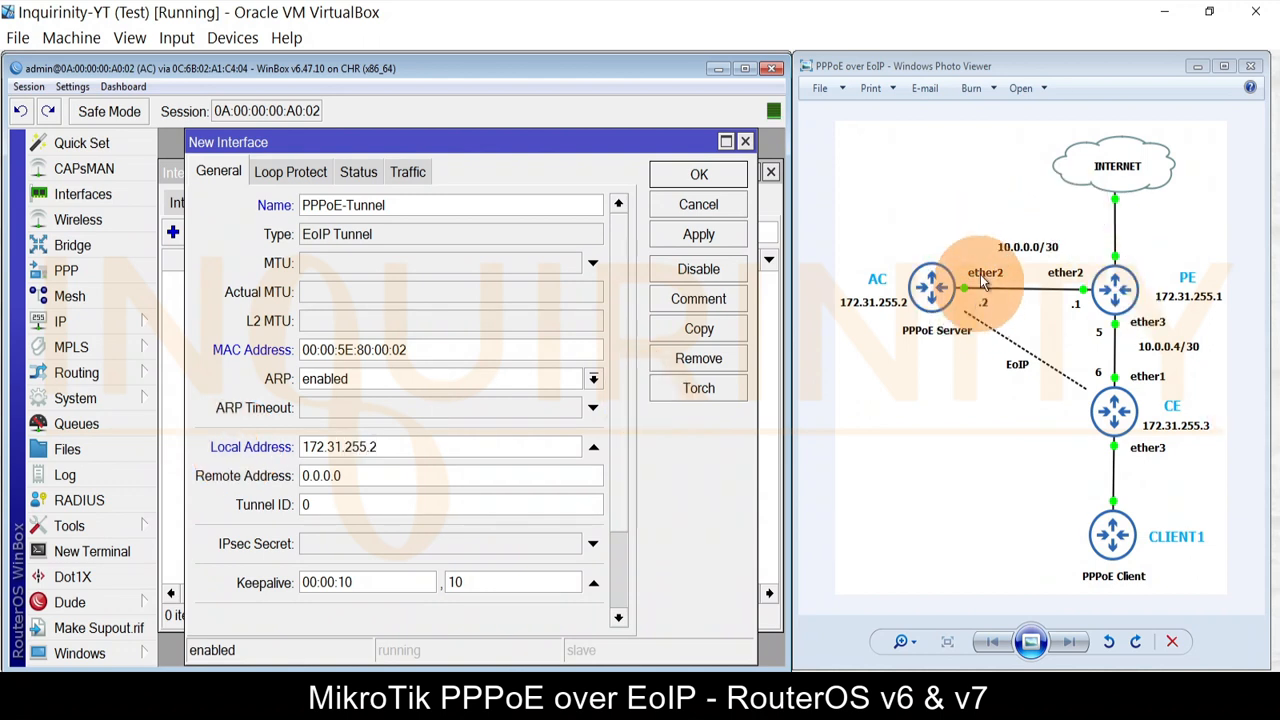
{"action": "left_click", "coordinate": [357, 476]}
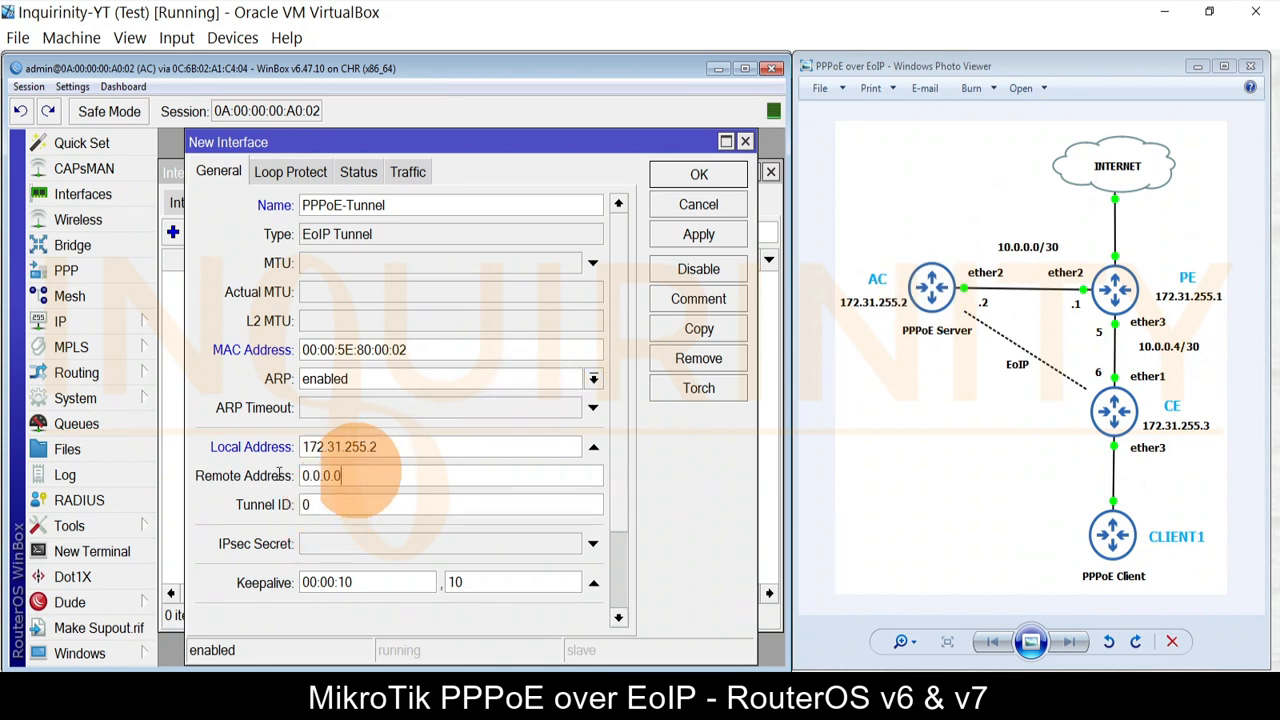
{"action": "left_click_drag", "start_coordinate": [280, 475], "coordinate": [138, 478]}
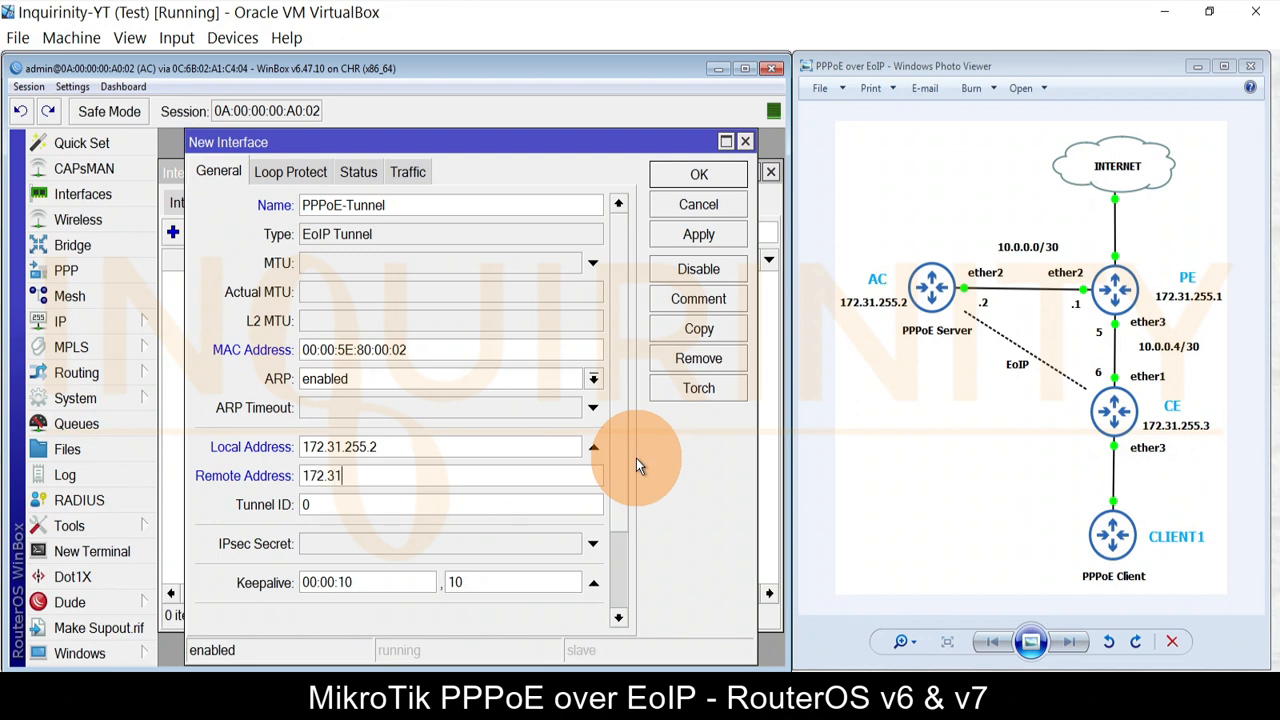
{"action": "type", "text": "172.31.255.3"}
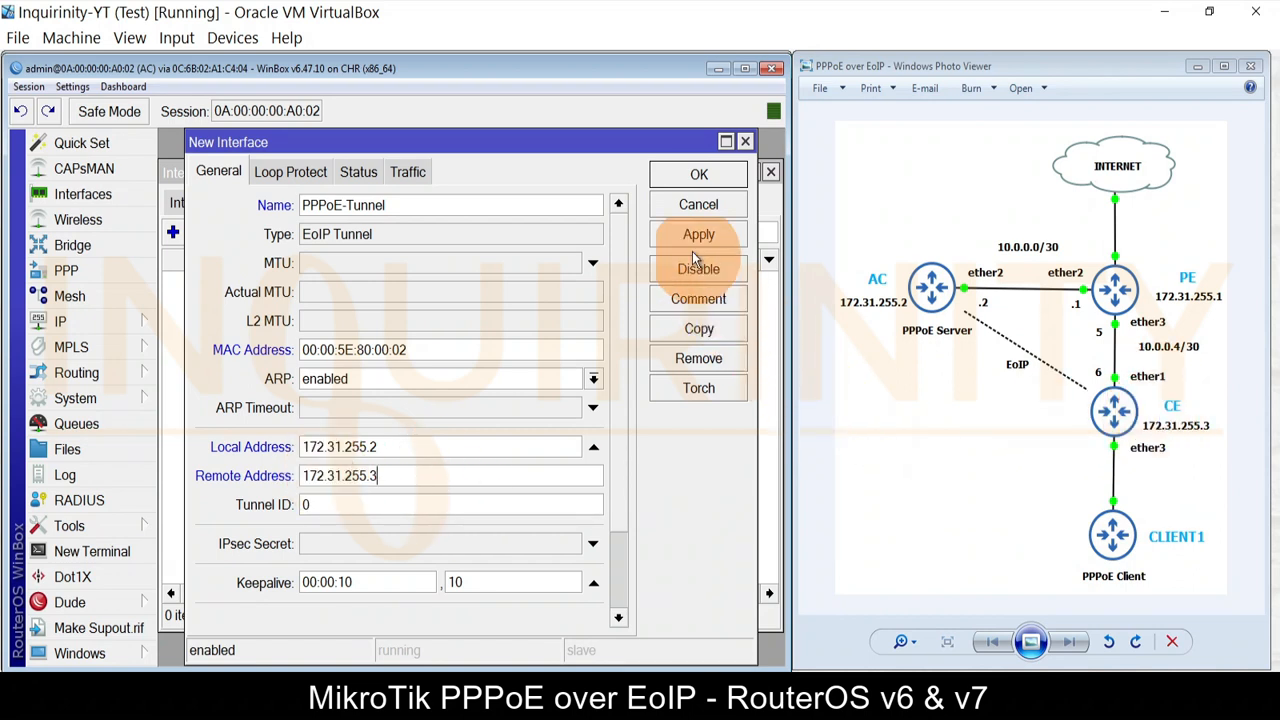
Step: Set tunnel ID 10, verify the name and MAC, and save the tunnel
{"action": "scroll", "coordinate": [608, 366], "scroll_direction": "down", "scroll_amount": 3}
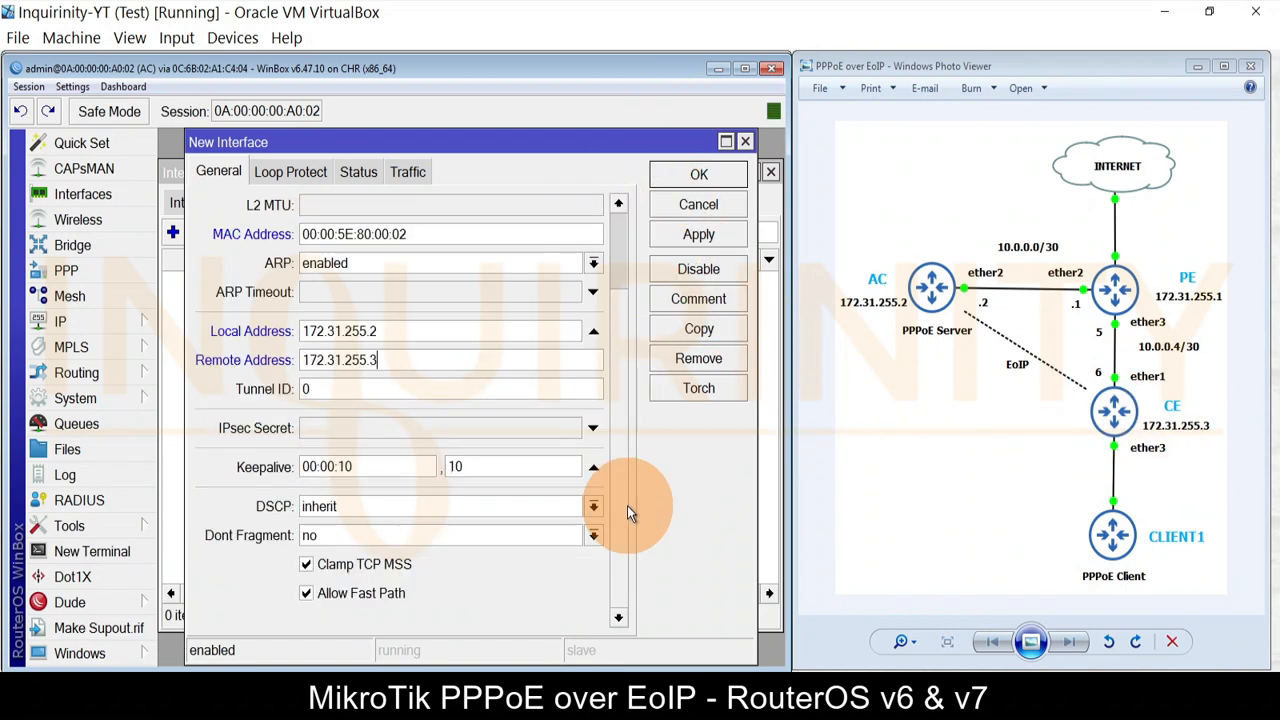
{"action": "double_click", "coordinate": [330, 389]}
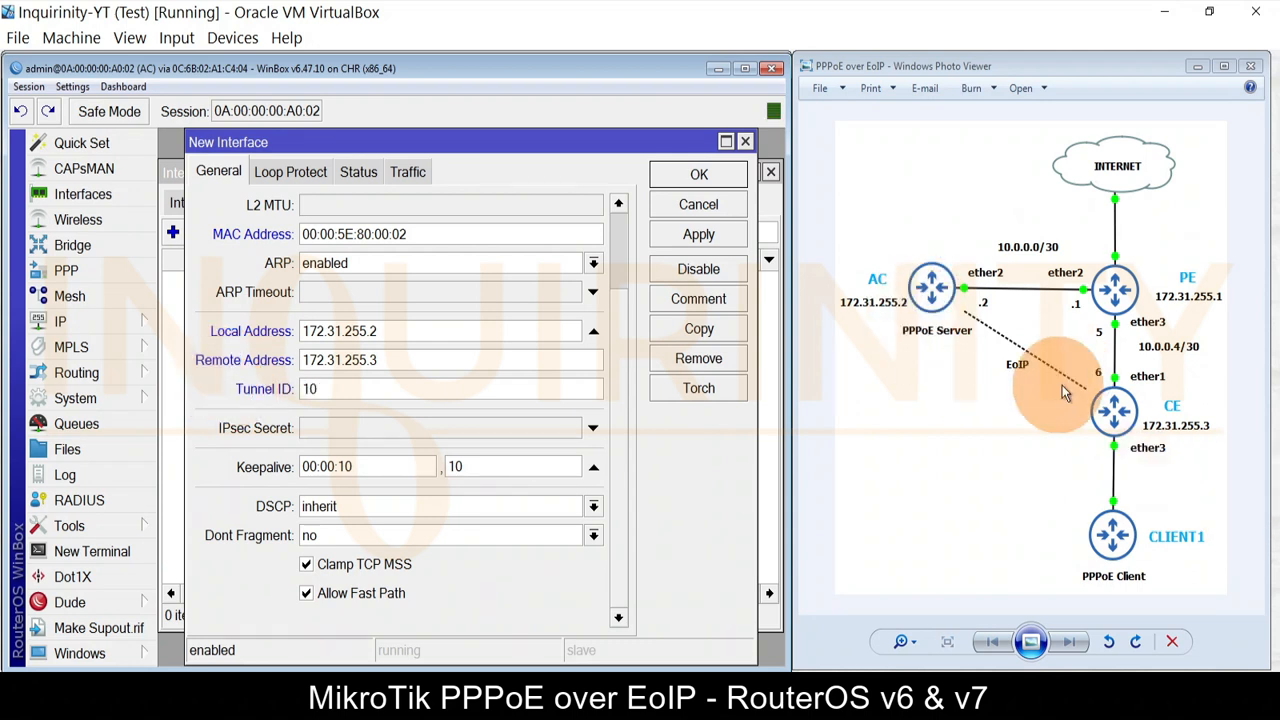
{"action": "scroll", "coordinate": [620, 346], "scroll_direction": "up", "scroll_amount": 3}
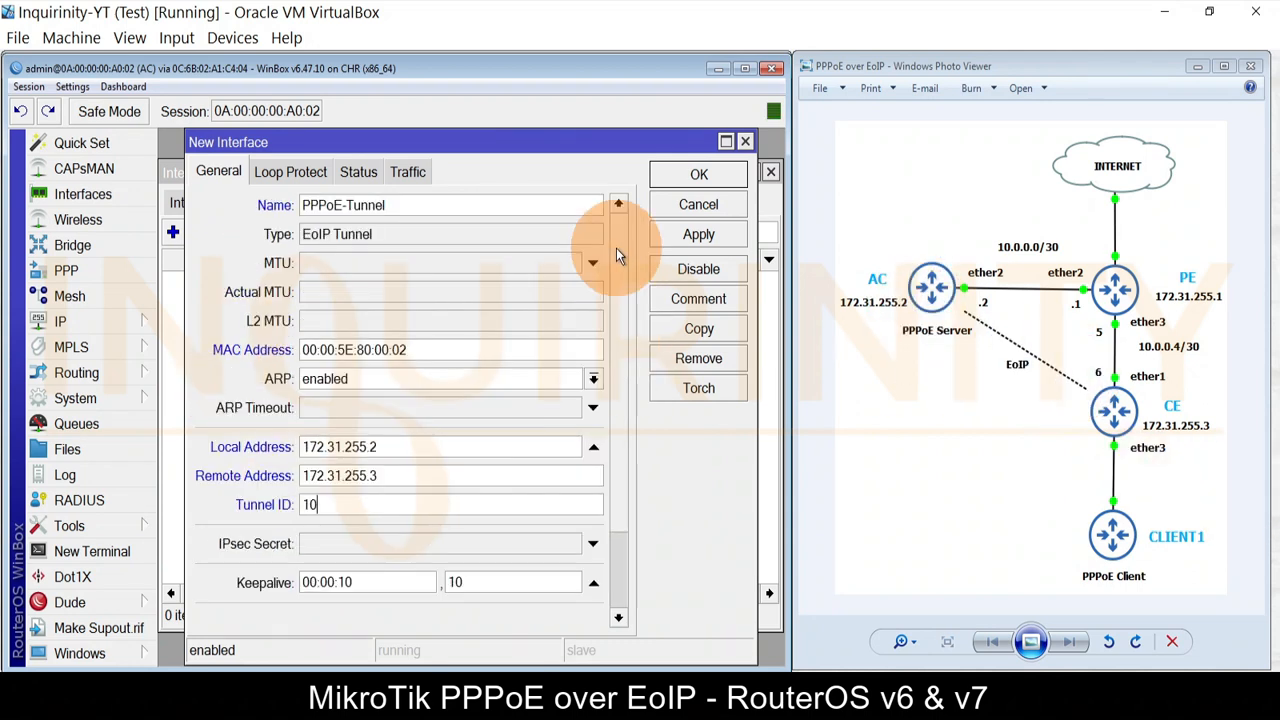
{"action": "left_click_drag", "start_coordinate": [427, 208], "coordinate": [170, 195]}
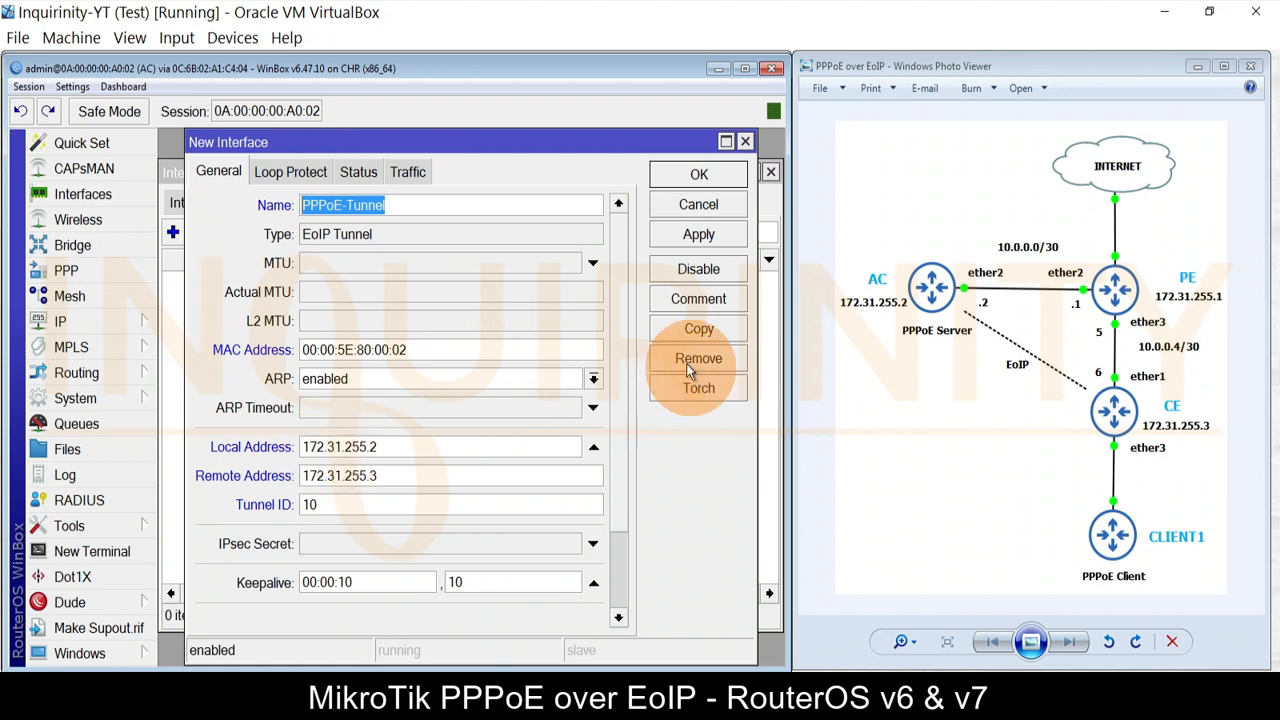
{"action": "scroll", "coordinate": [627, 333], "scroll_direction": "down", "scroll_amount": 3}
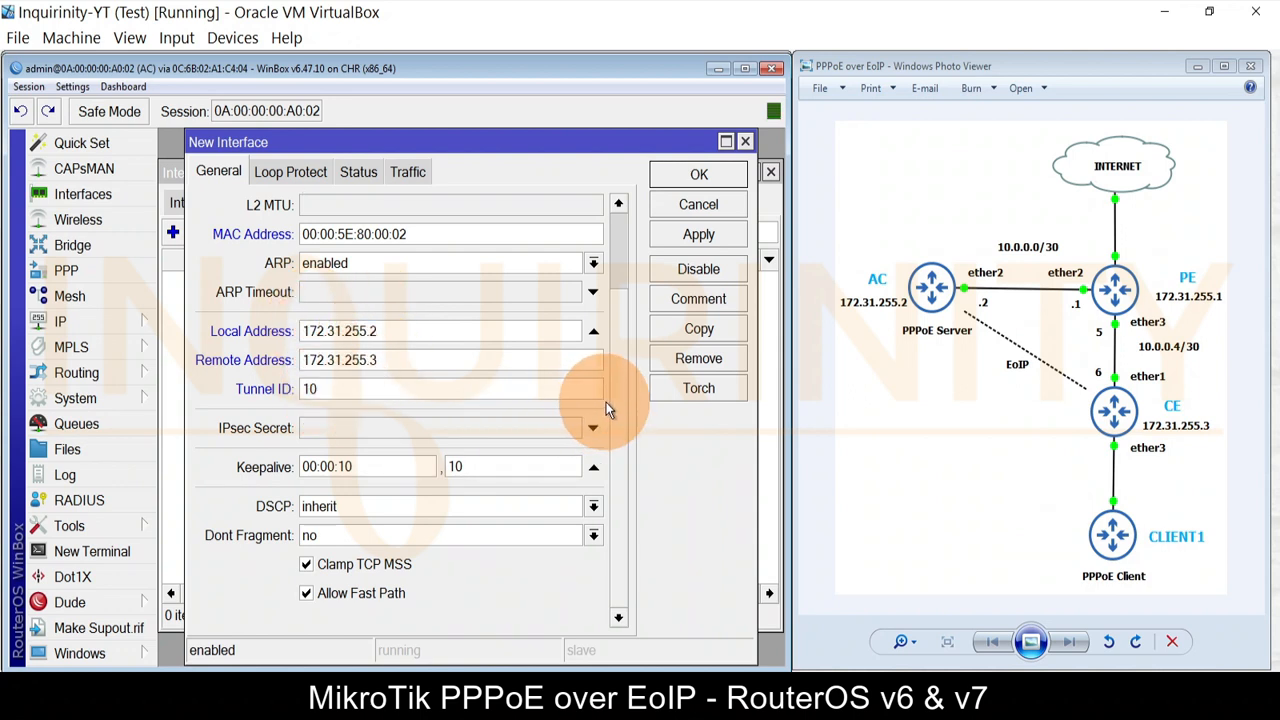
{"action": "scroll", "coordinate": [617, 408], "scroll_direction": "up", "scroll_amount": 1}
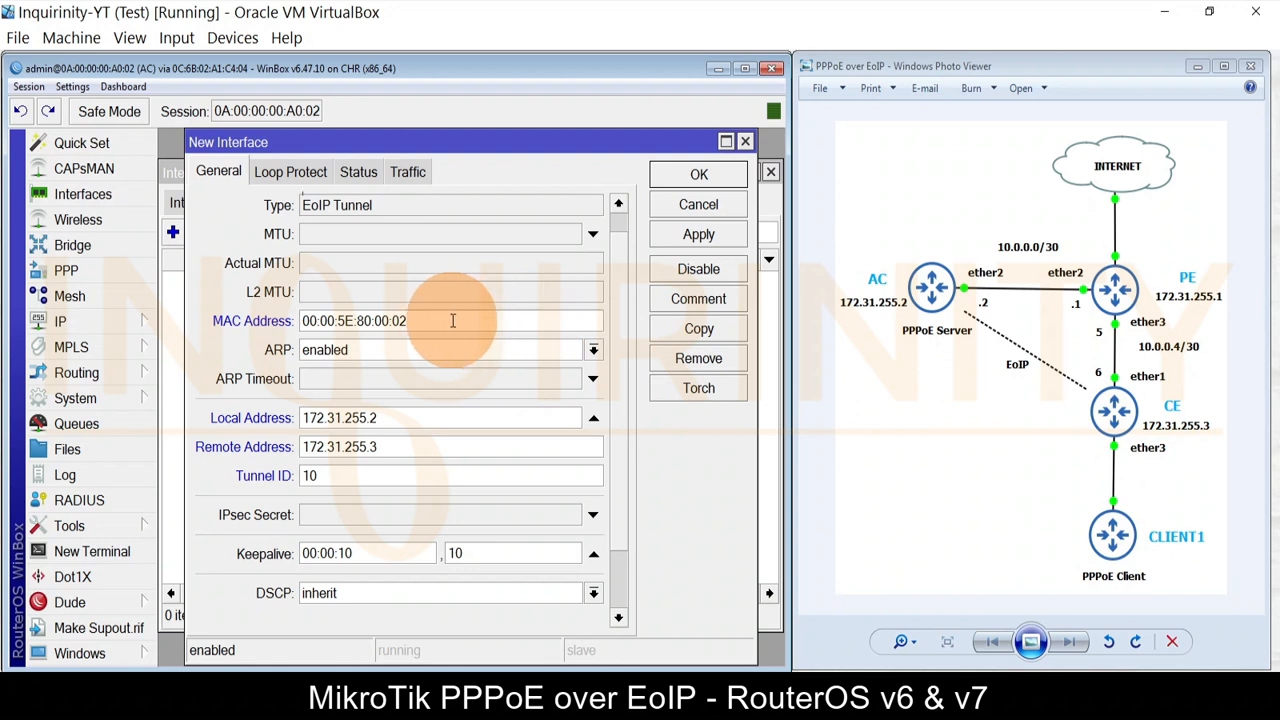
{"action": "left_click_drag", "start_coordinate": [443, 320], "coordinate": [292, 325]}
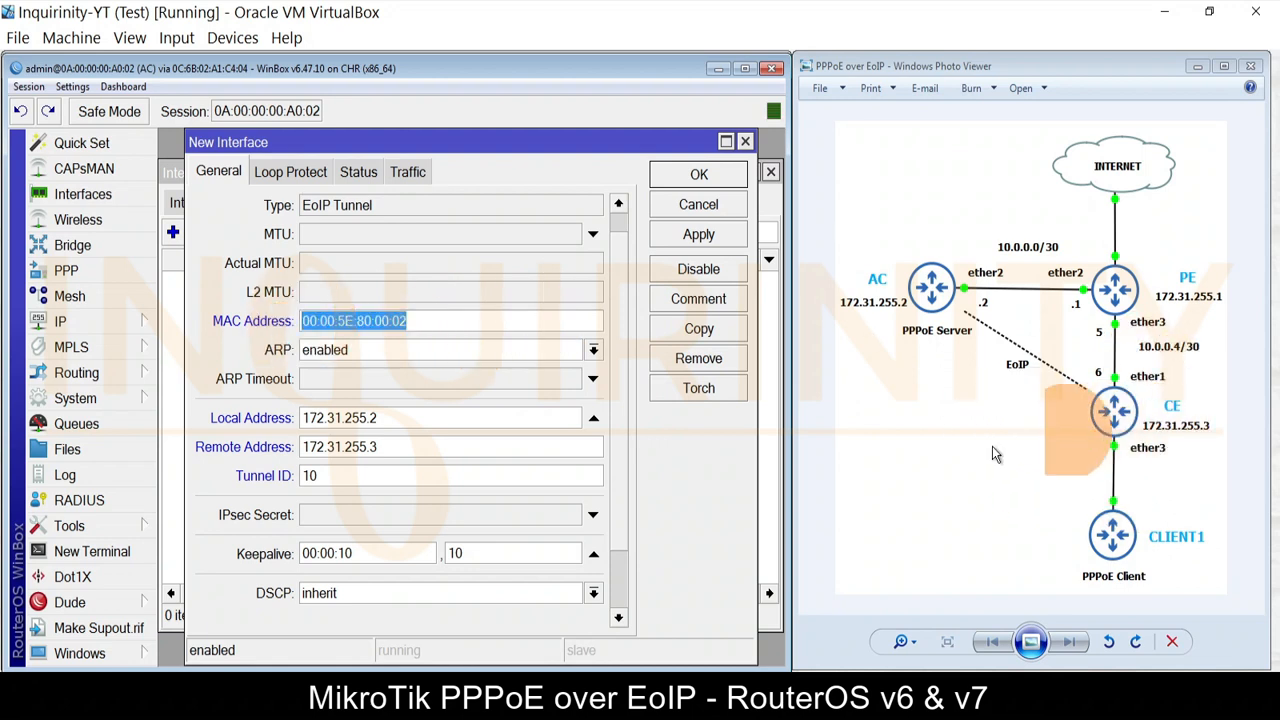
{"action": "scroll", "coordinate": [600, 345], "scroll_direction": "up", "scroll_amount": 1}
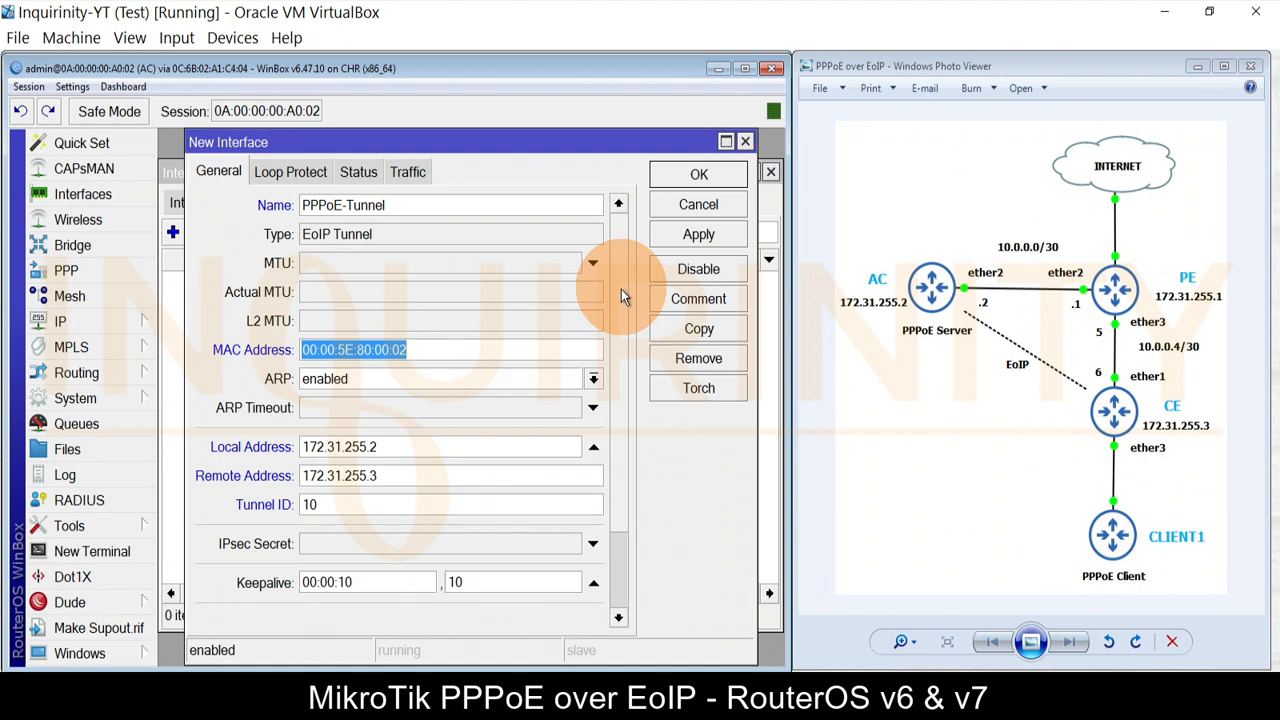
{"action": "scroll", "coordinate": [621, 289], "scroll_direction": "down", "scroll_amount": 3}
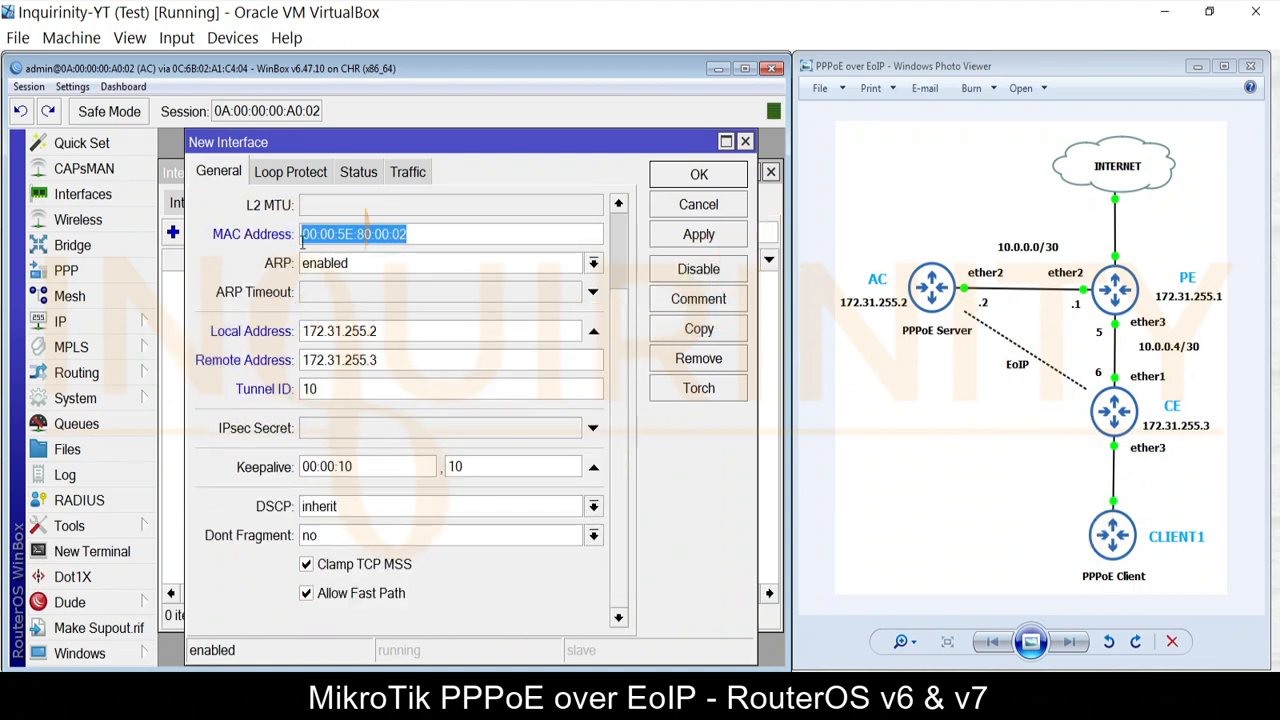
{"action": "scroll", "coordinate": [608, 350], "scroll_direction": "up", "scroll_amount": 3}
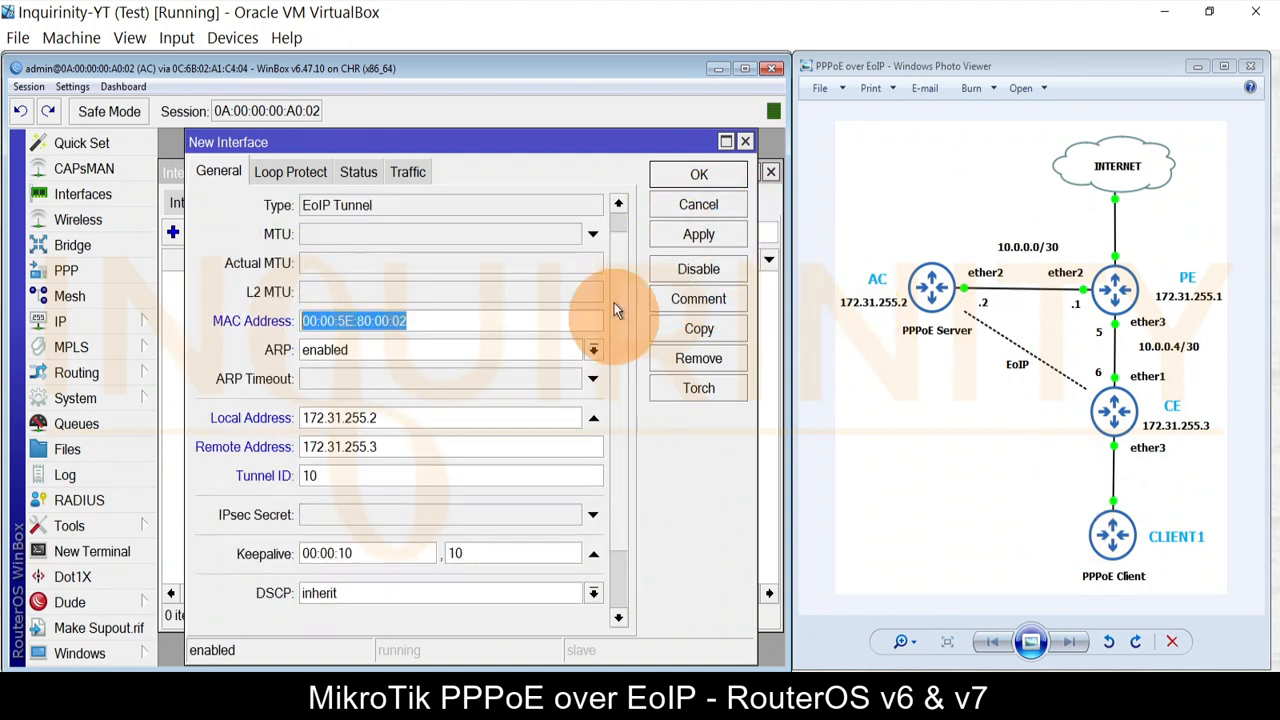
{"action": "scroll", "coordinate": [608, 420], "scroll_direction": "down", "scroll_amount": 3}
{"action": "left_click", "coordinate": [697, 236]}
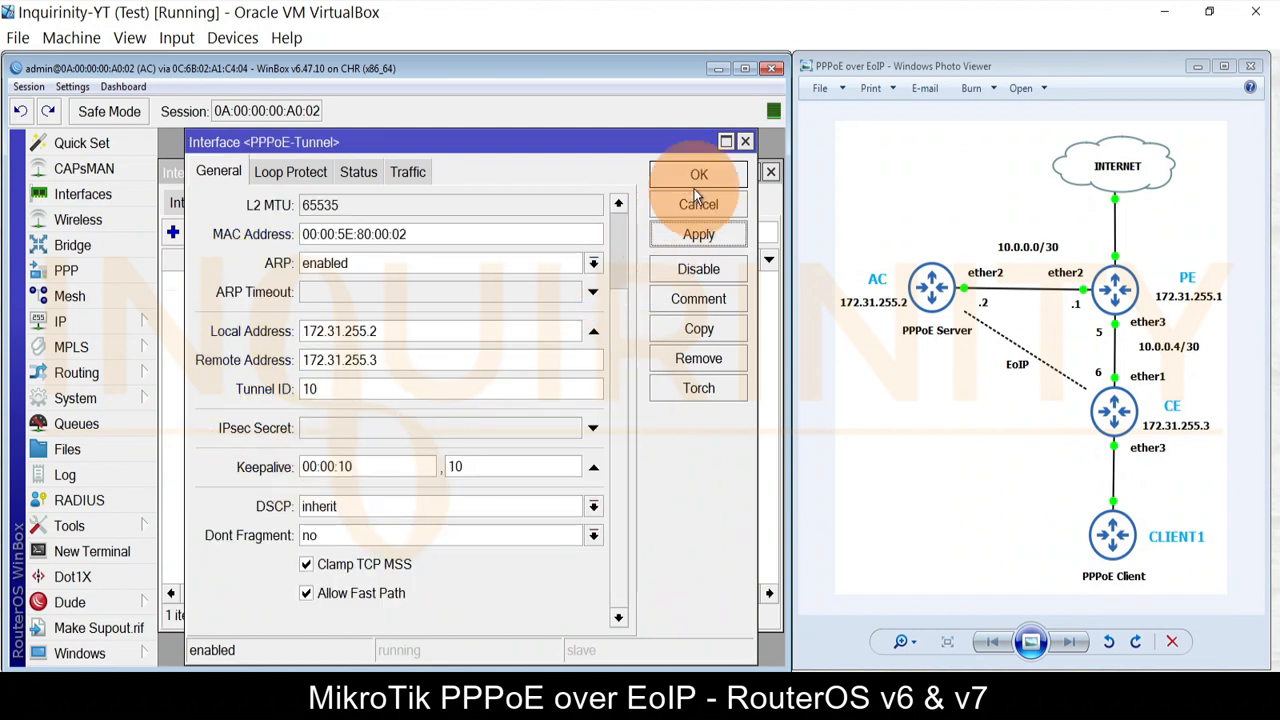
{"action": "left_click", "coordinate": [699, 175]}
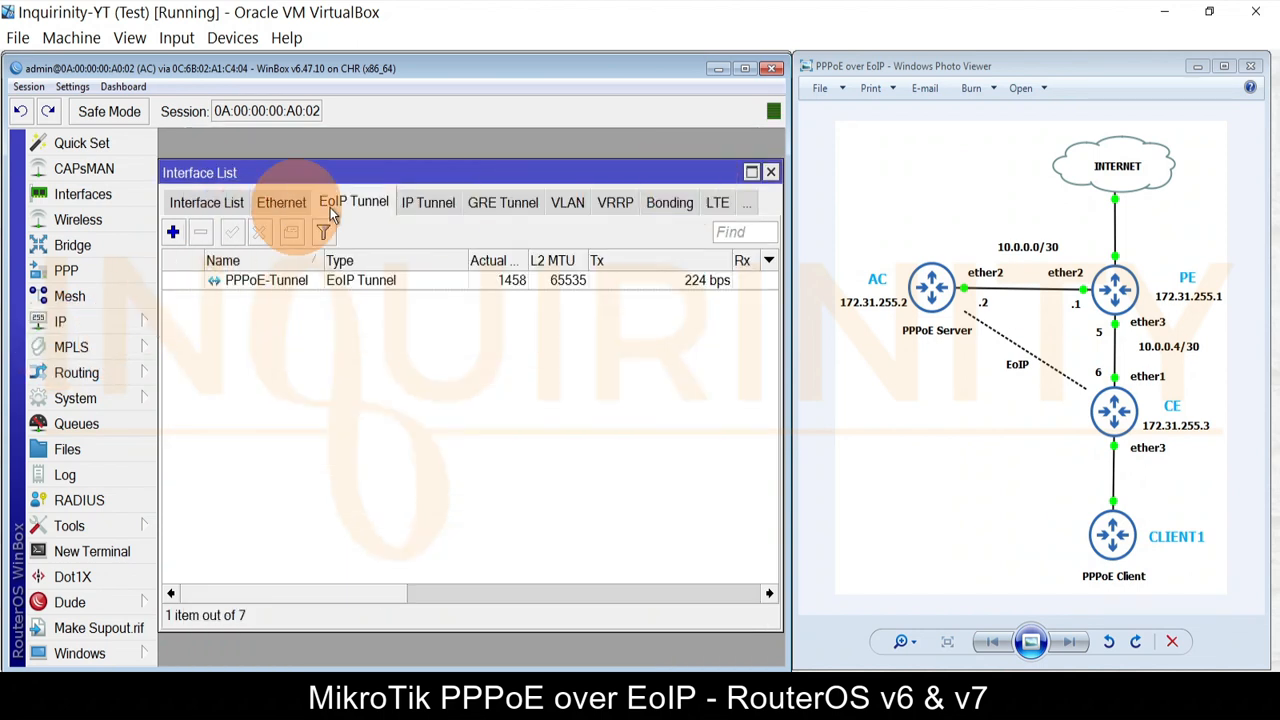
Step: Create a bridge named PPPoE-bridge on AC next to lo0
{"action": "left_click", "coordinate": [770, 172]}
{"action": "left_click", "coordinate": [72, 245]}
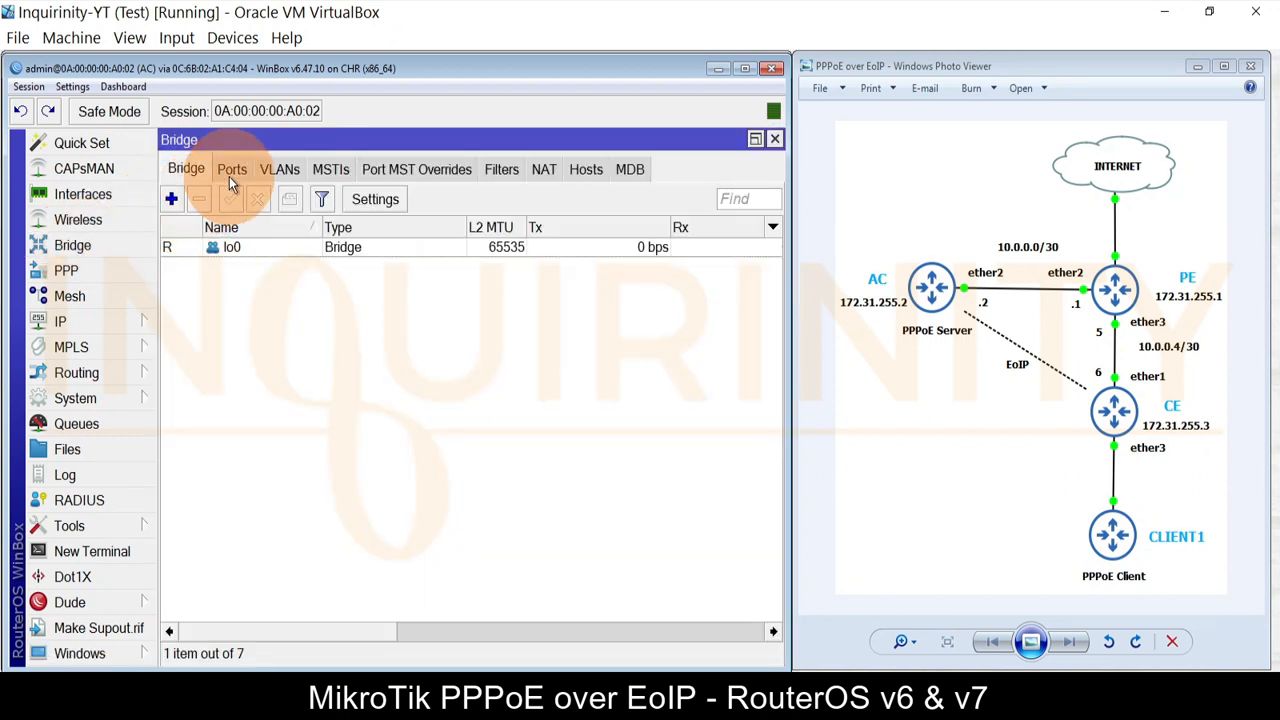
{"action": "left_click", "coordinate": [172, 200]}
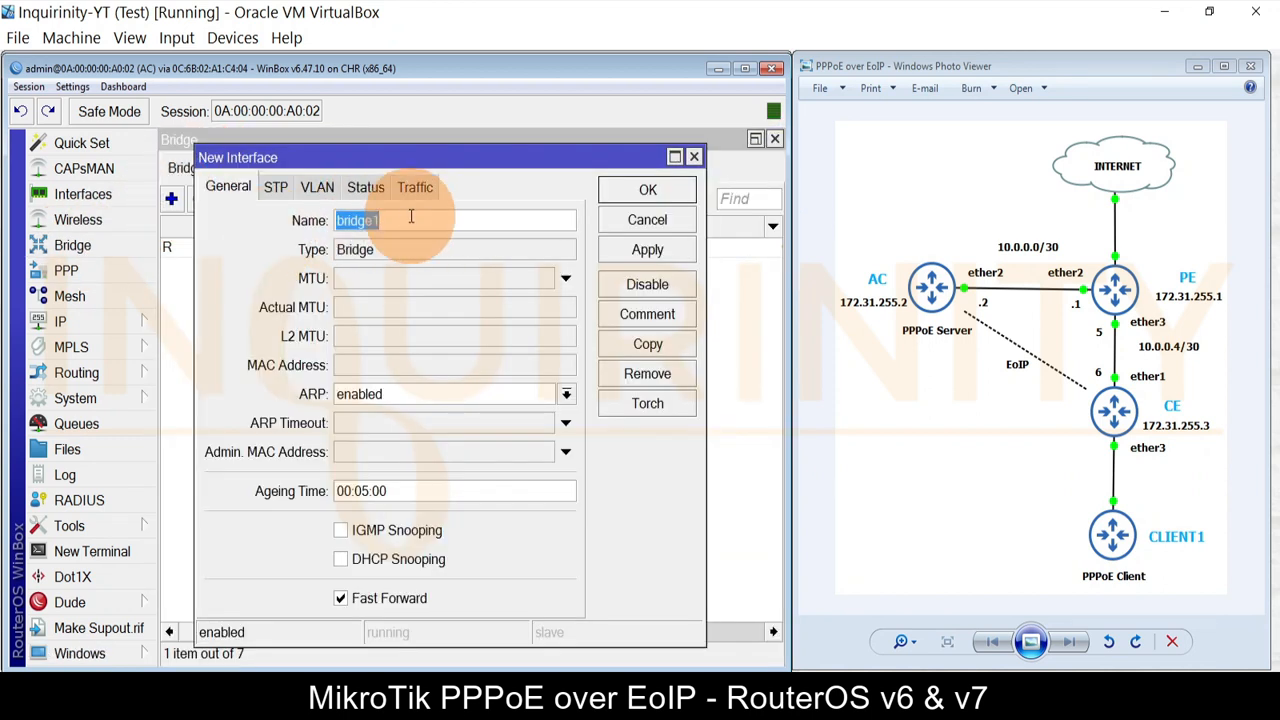
{"action": "type", "text": "PPP"}
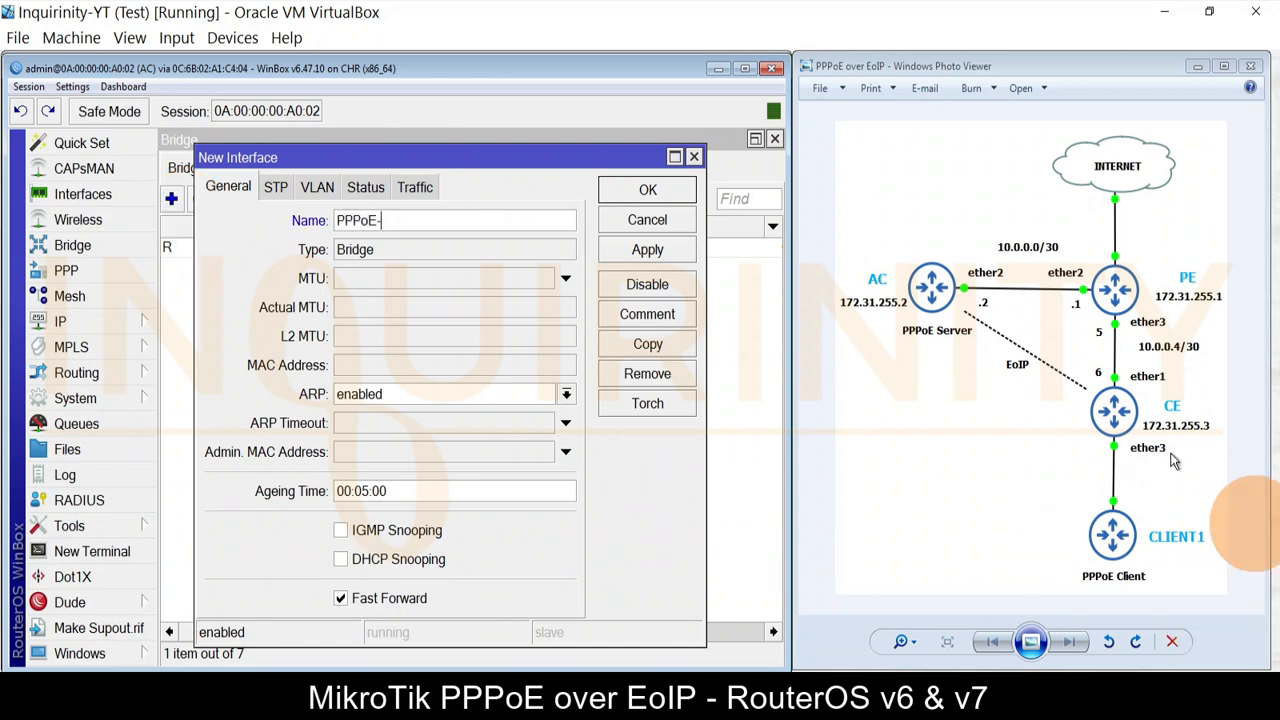
{"action": "type", "text": "oE-"}
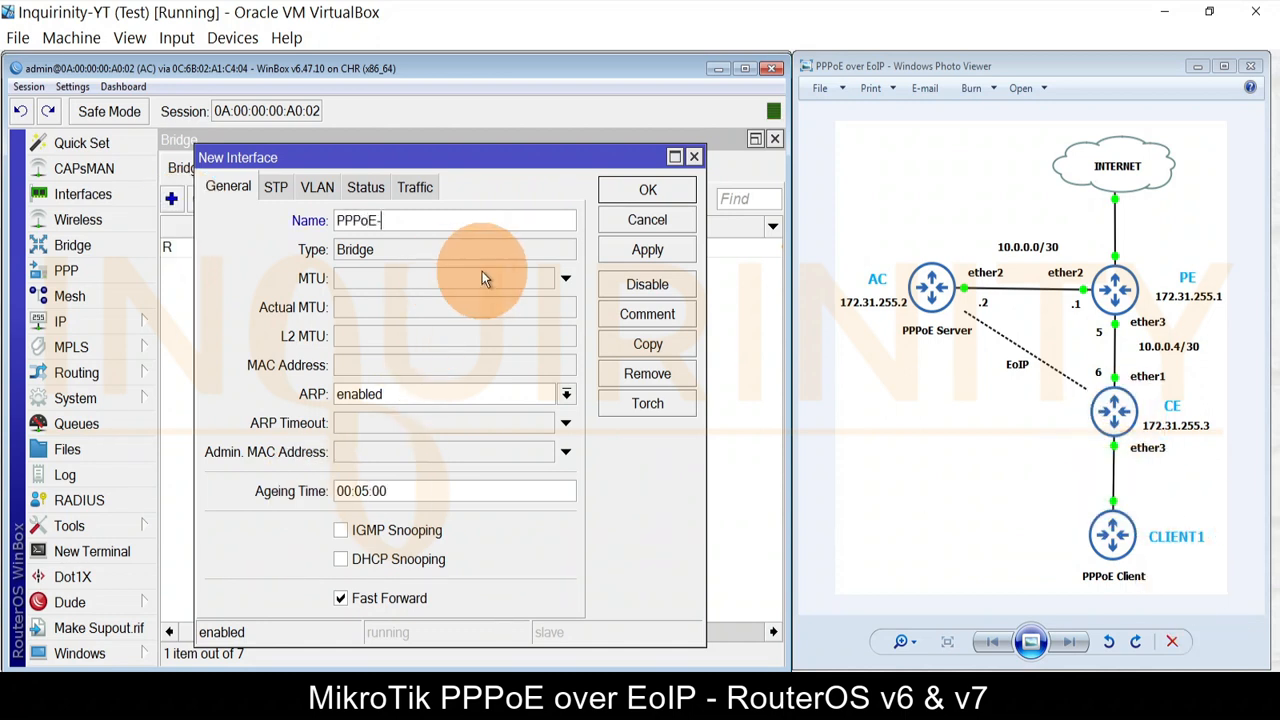
{"action": "type", "text": "bridge"}
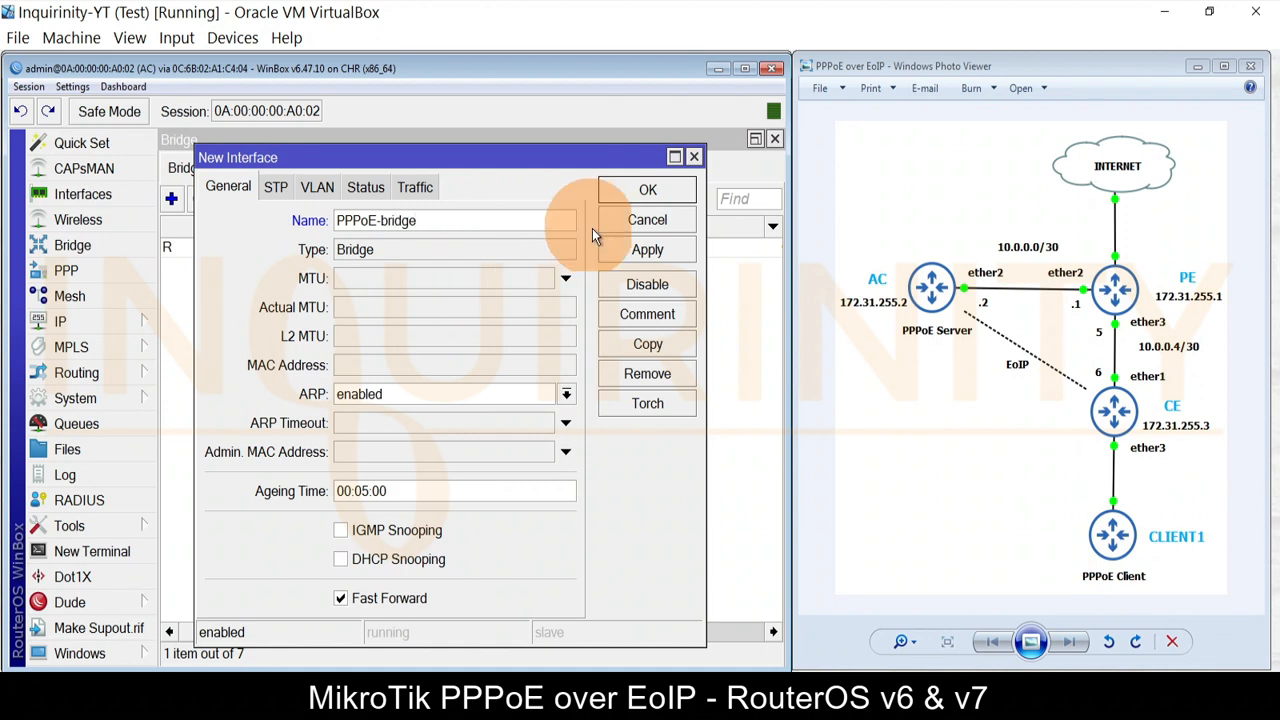
{"action": "left_click", "coordinate": [644, 249]}
{"action": "left_click", "coordinate": [643, 219]}
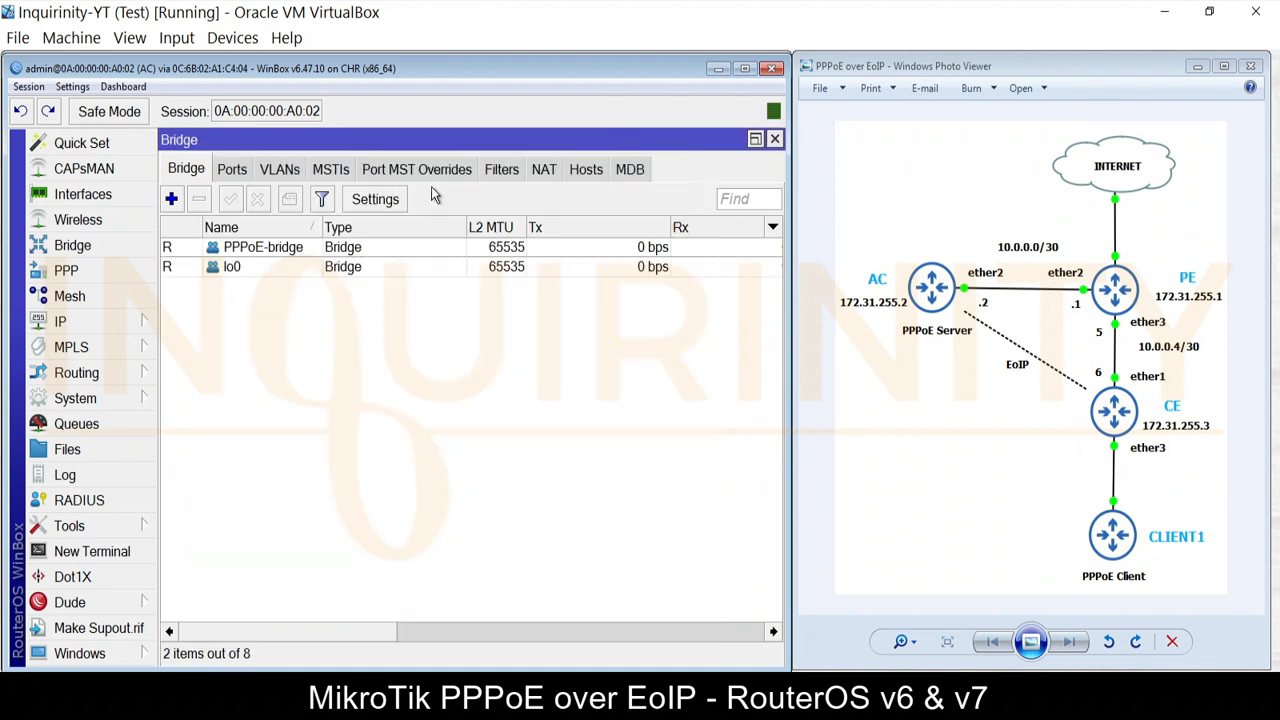
Step: Add PPPoE-Tunnel as a port of PPPoE-bridge on AC
{"action": "left_click", "coordinate": [240, 169]}
{"action": "left_click", "coordinate": [171, 199]}
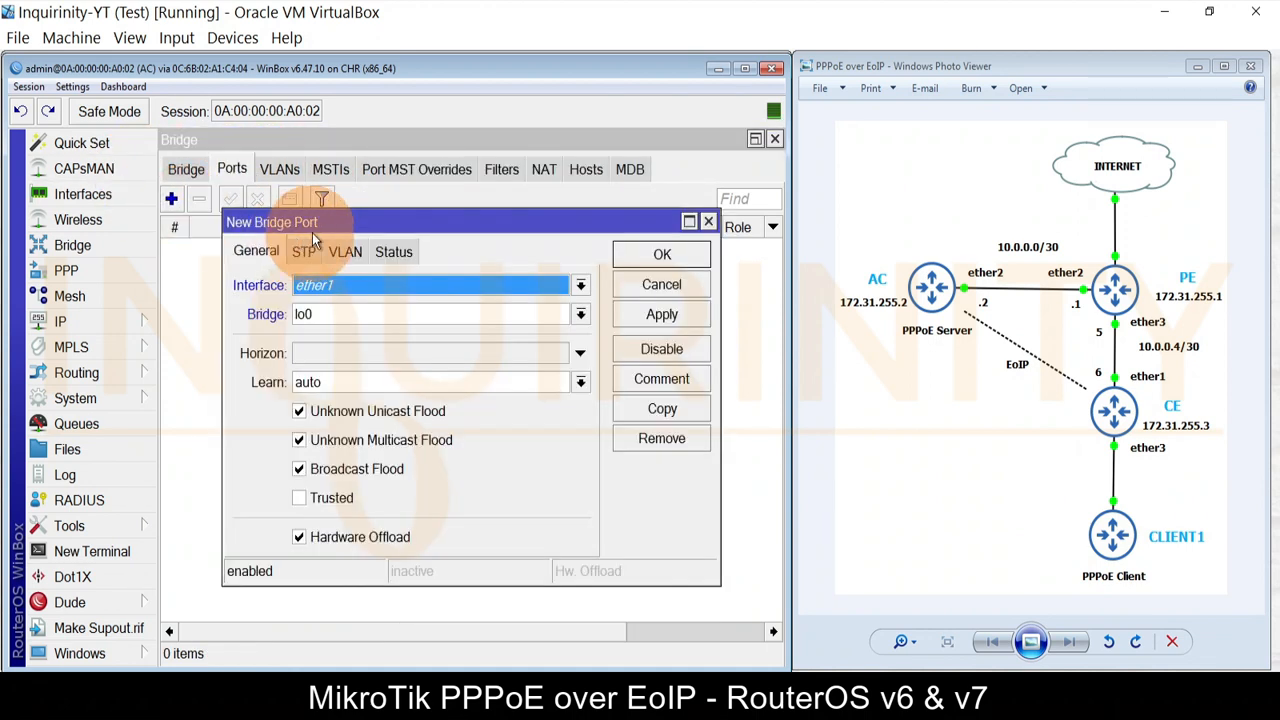
{"action": "left_click", "coordinate": [335, 285]}
{"action": "left_click", "coordinate": [340, 308]}
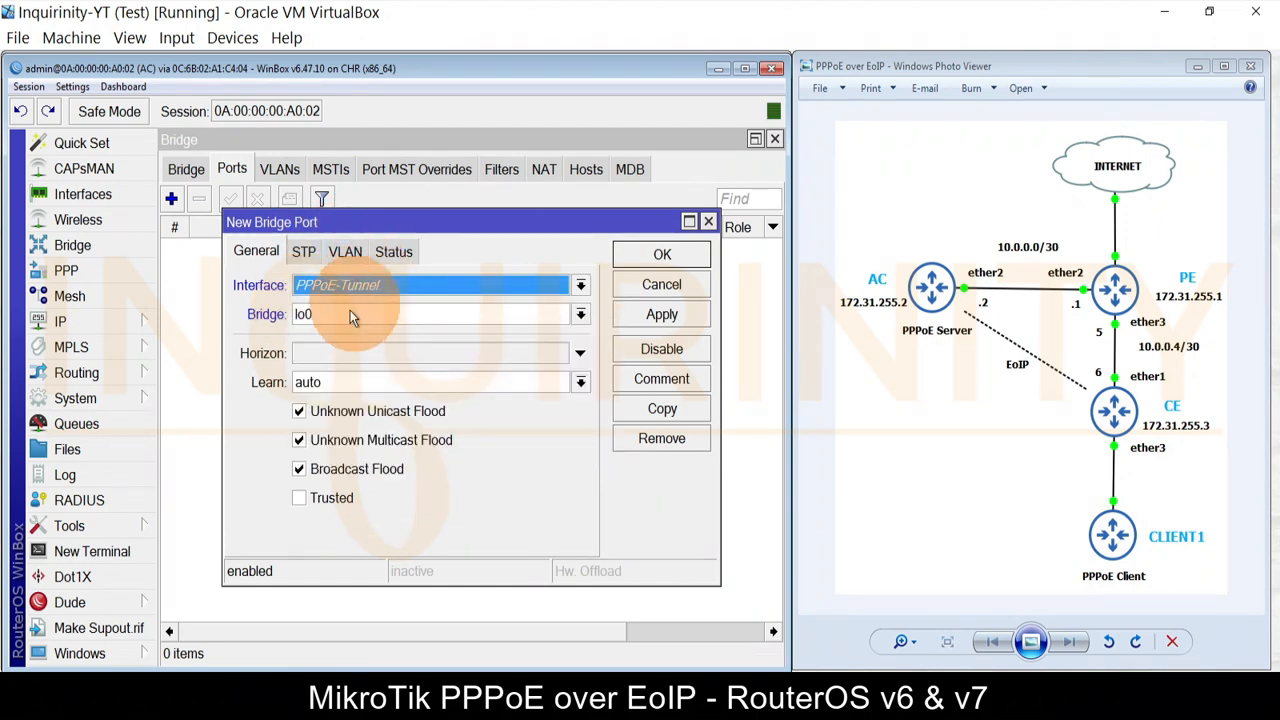
{"action": "left_click", "coordinate": [348, 314]}
{"action": "left_click", "coordinate": [335, 336]}
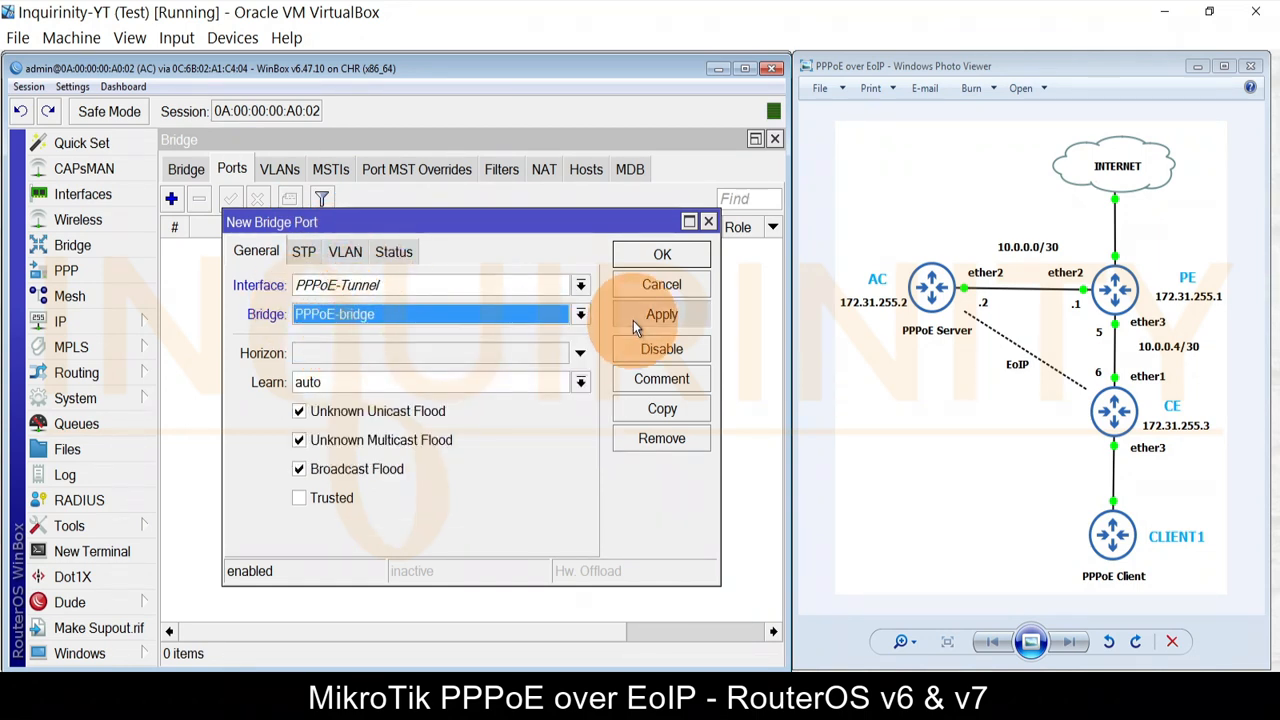
{"action": "left_click", "coordinate": [661, 314]}
{"action": "left_click", "coordinate": [662, 254]}
{"action": "left_click", "coordinate": [370, 340]}
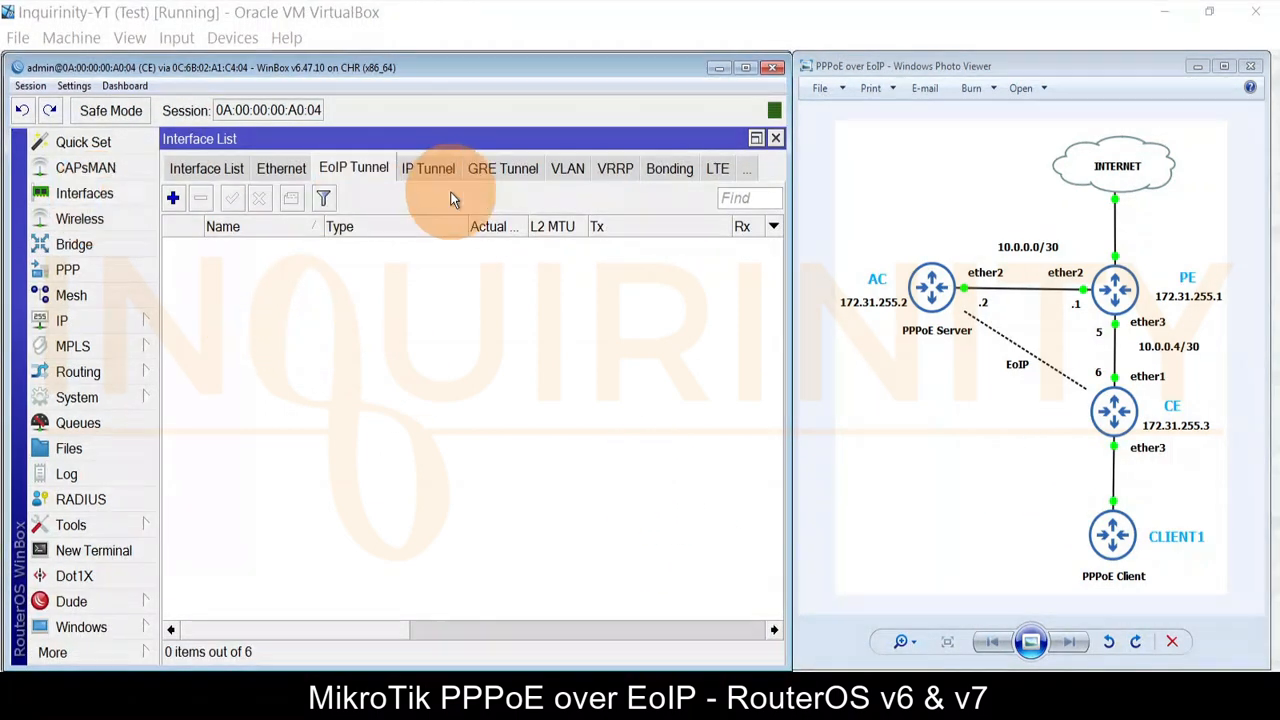
Step: Start a new EoIP tunnel on CE named PPPoE-Tunnel and replace its MAC address
{"action": "left_click", "coordinate": [170, 199]}
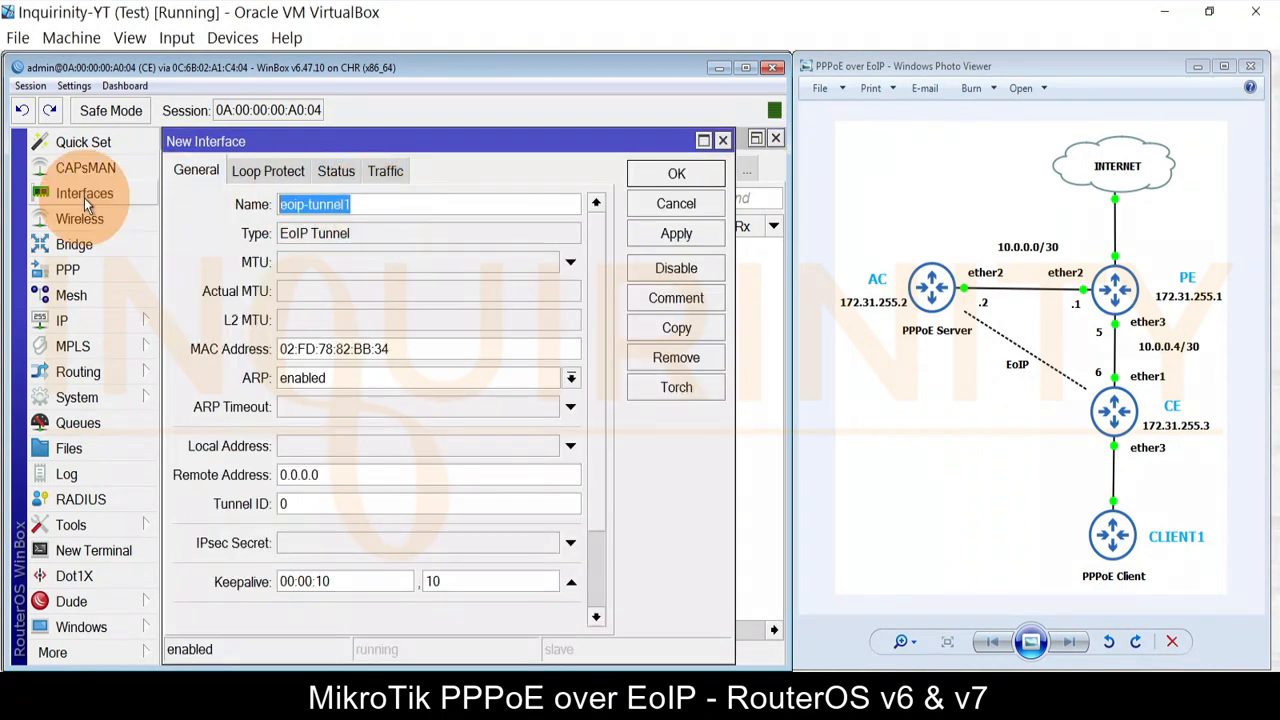
{"action": "type", "text": "PPPoE"}
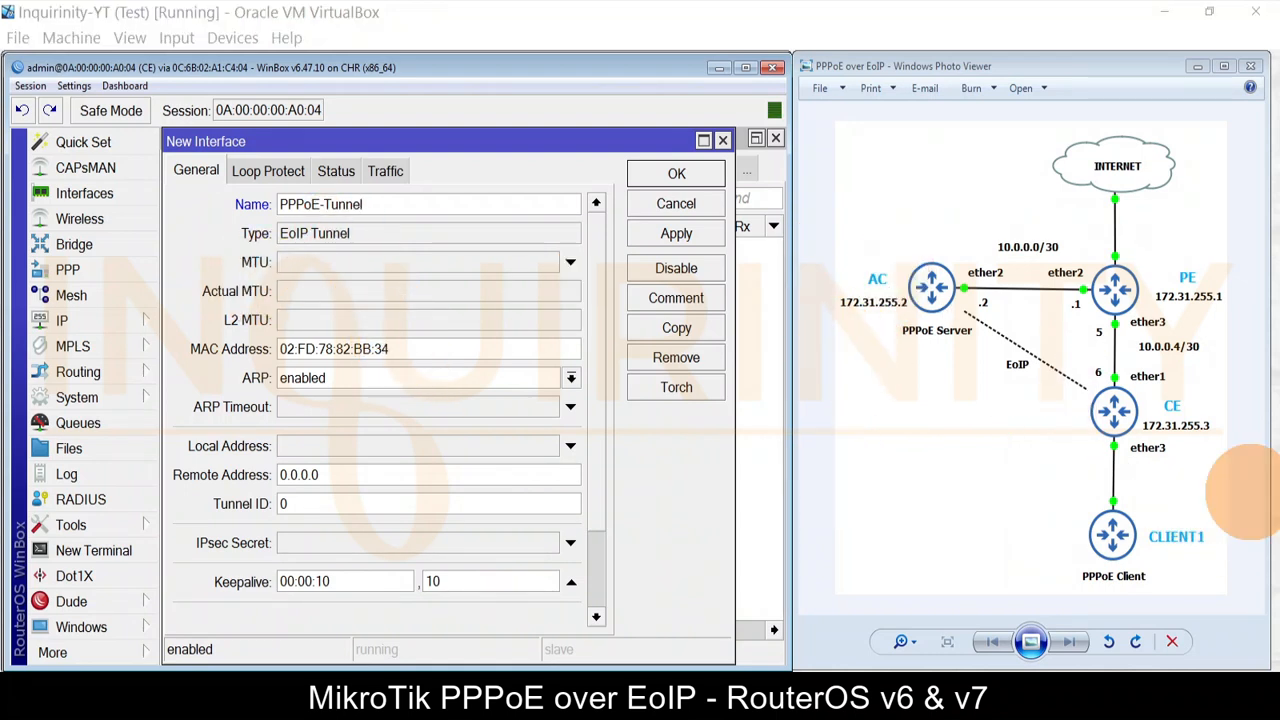
{"action": "left_click_drag", "start_coordinate": [400, 354], "coordinate": [143, 351]}
{"action": "type", "text": "00:00:5E:80:00:04"}
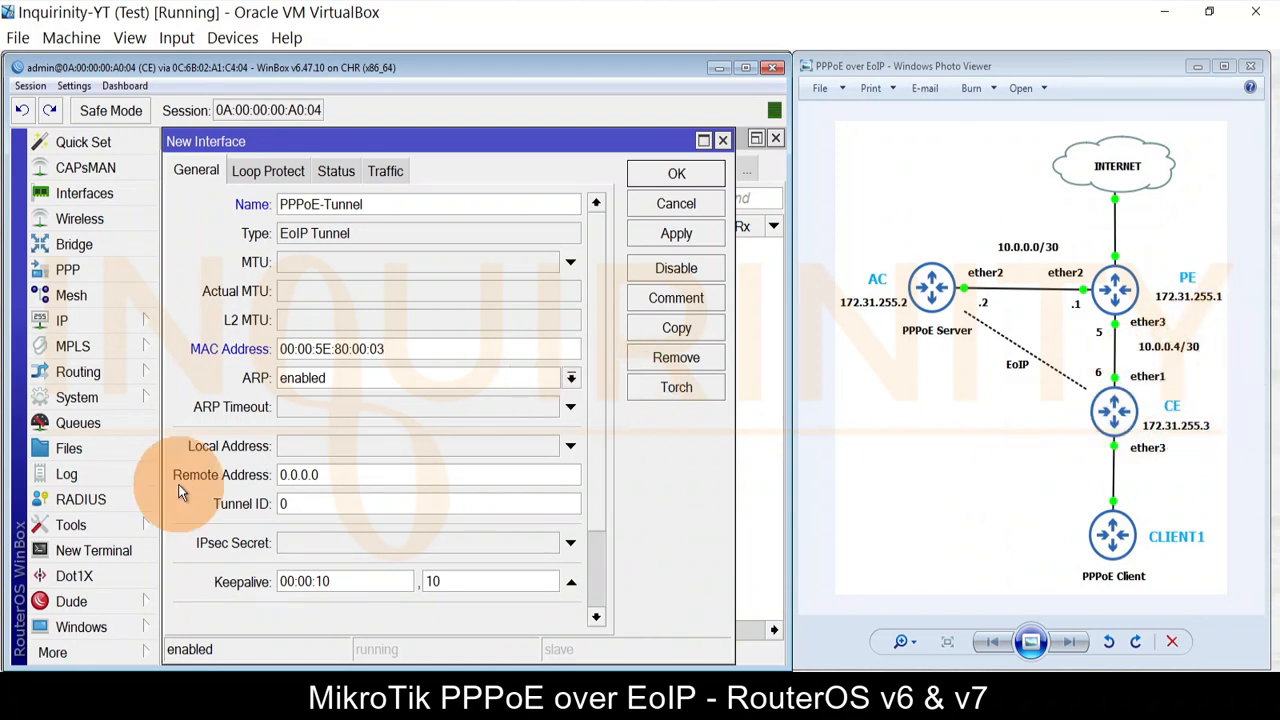
Step: Set local 172.31.255.3, remote 172.31.255.2 and tunnel ID 10, then apply
{"action": "scroll", "coordinate": [596, 305], "scroll_direction": "down", "scroll_amount": 2}
{"action": "scroll", "coordinate": [597, 296], "scroll_direction": "up", "scroll_amount": 2}
{"action": "scroll", "coordinate": [597, 300], "scroll_direction": "down", "scroll_amount": 2}
{"action": "left_click", "coordinate": [340, 332]}
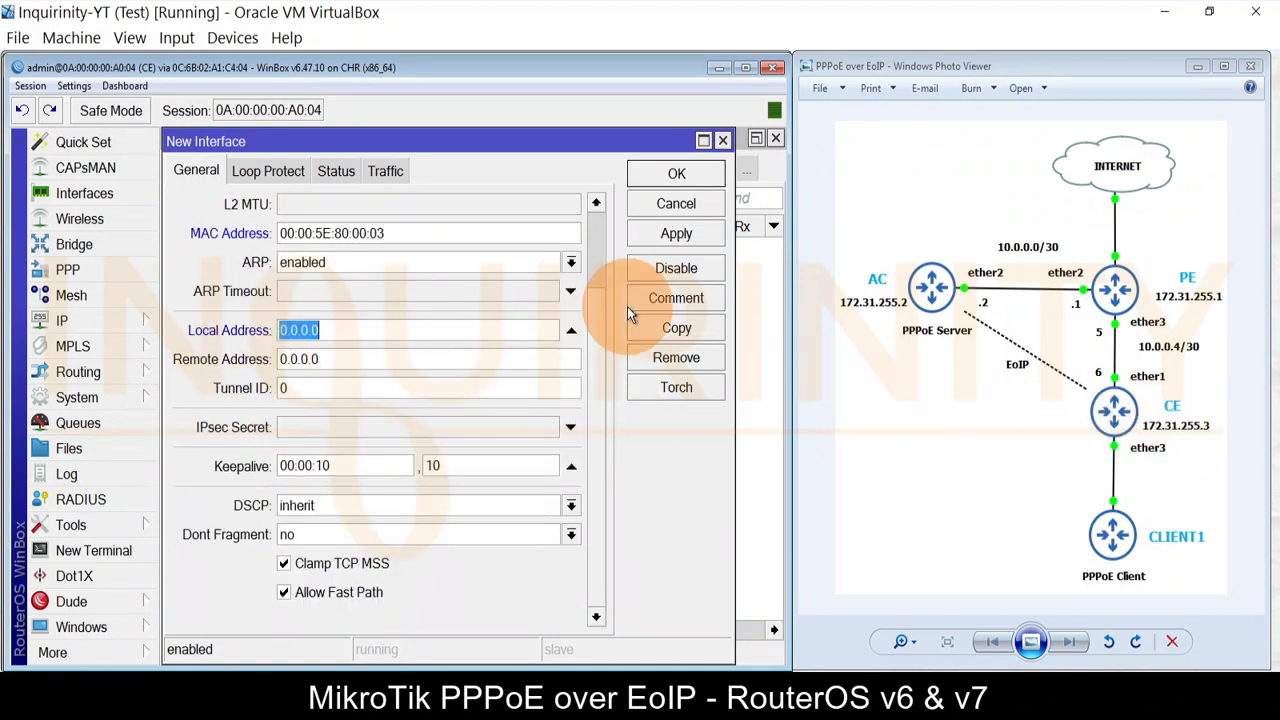
{"action": "type", "text": "172"}
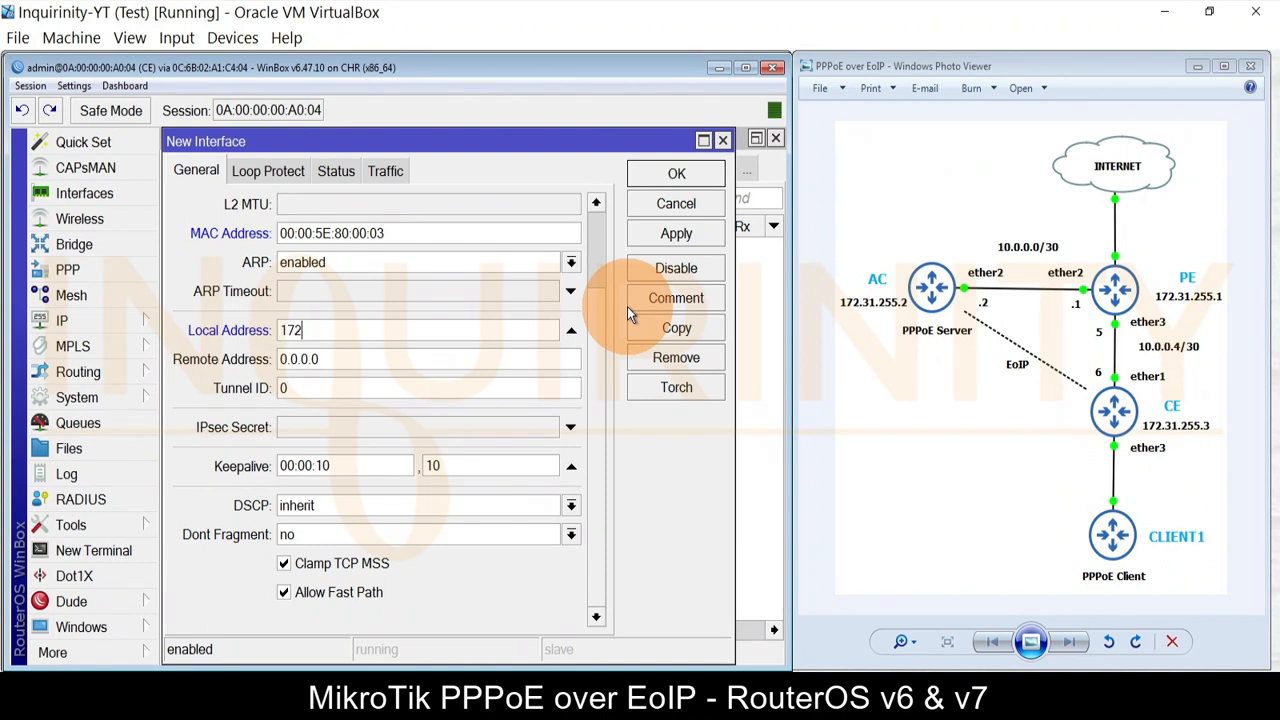
{"action": "type", "text": ".31.255.3"}
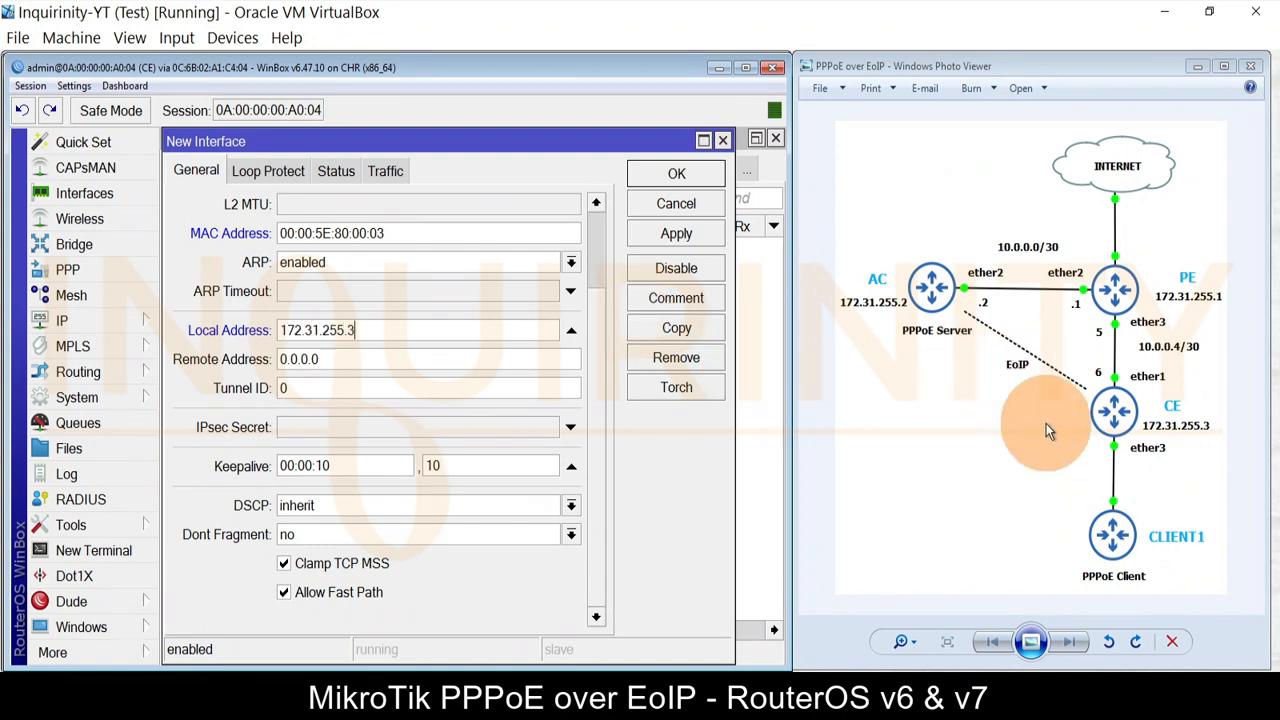
{"action": "left_click", "coordinate": [340, 365]}
{"action": "type", "text": "172.31.255.2"}
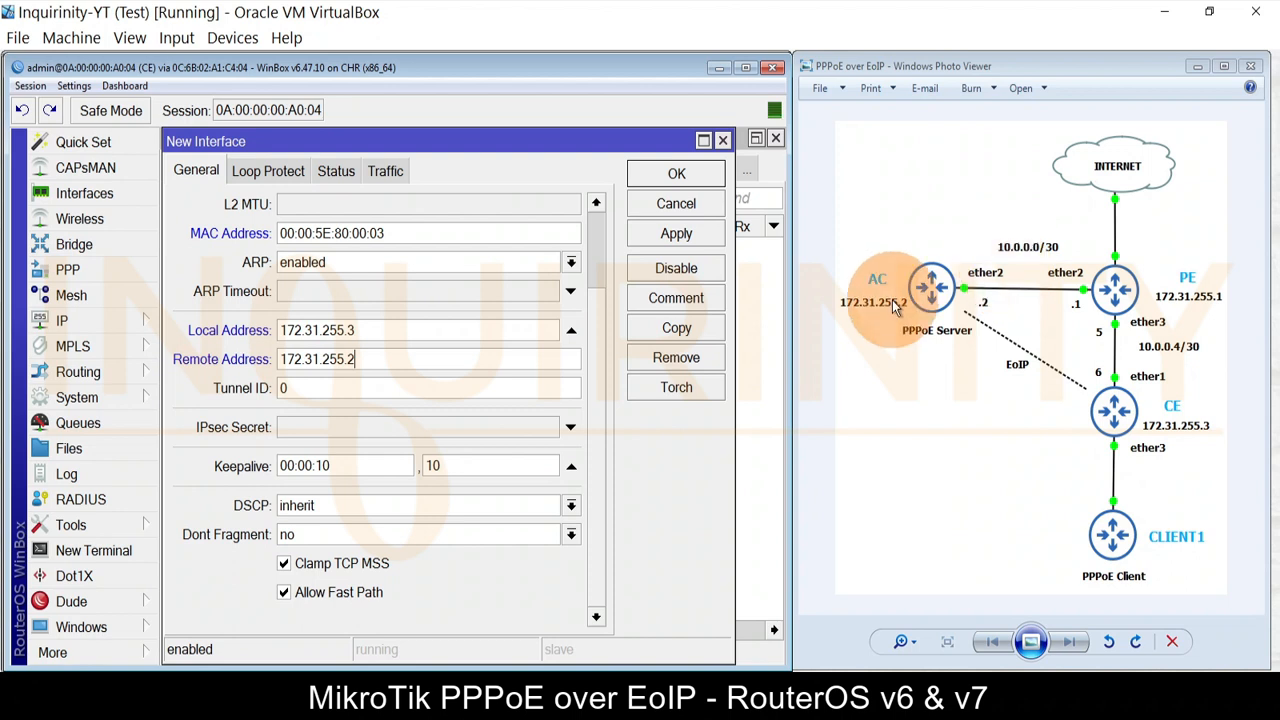
{"action": "left_click", "coordinate": [285, 388]}
{"action": "left_click", "coordinate": [63, 376]}
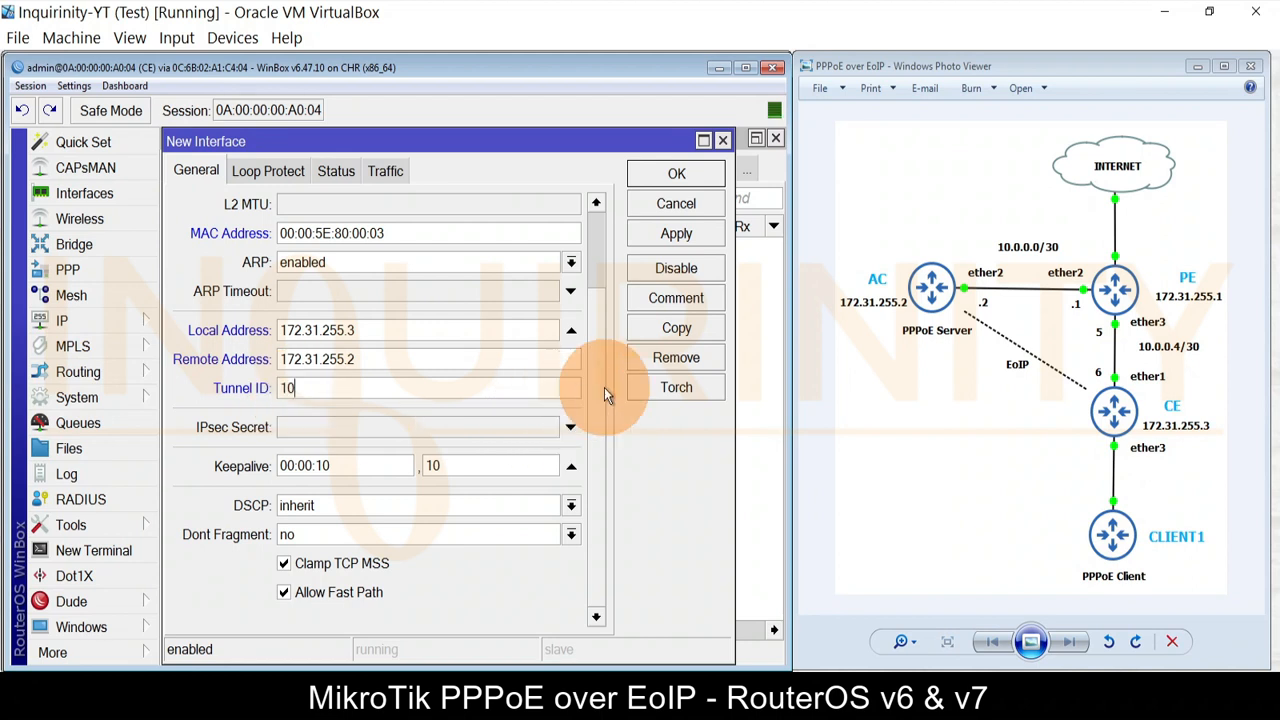
{"action": "scroll", "coordinate": [604, 387], "scroll_direction": "up", "scroll_amount": 2}
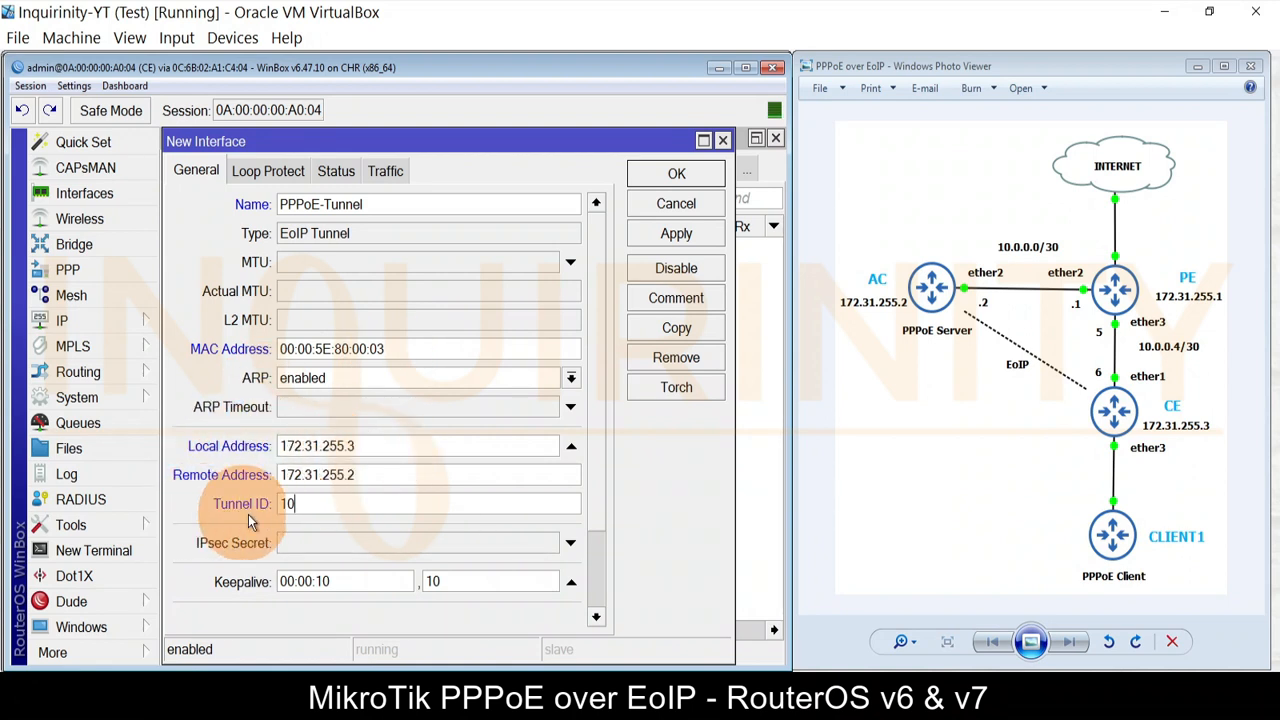
{"action": "left_click", "coordinate": [670, 234]}
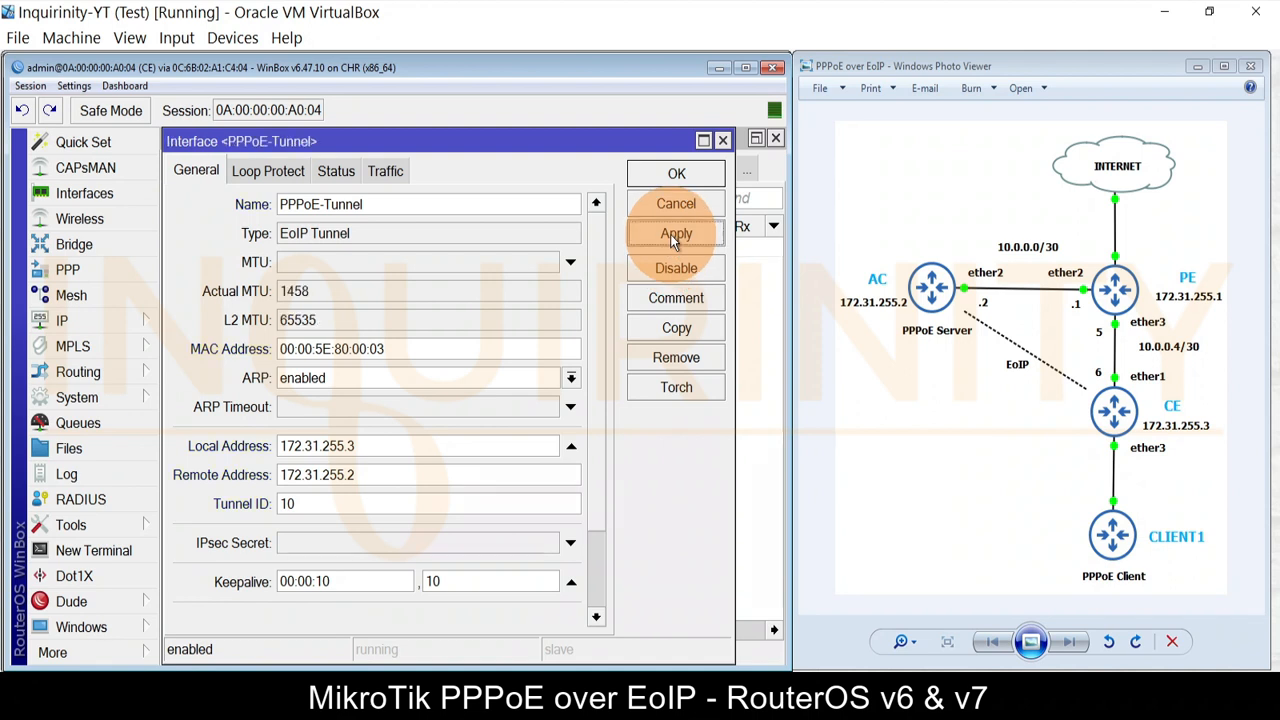
Step: Save PPPoE-Tunnel, close the interface list and show CE's bridge list
{"action": "left_click", "coordinate": [668, 176]}
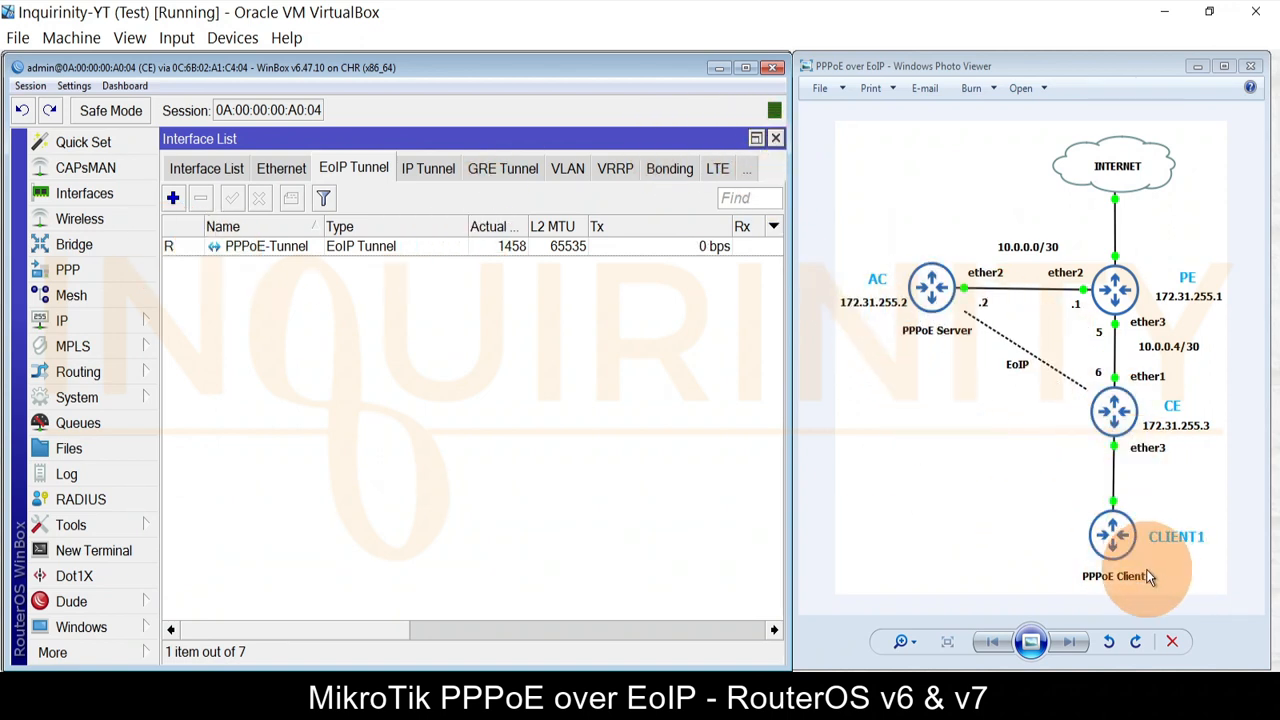
{"action": "left_click", "coordinate": [775, 138]}
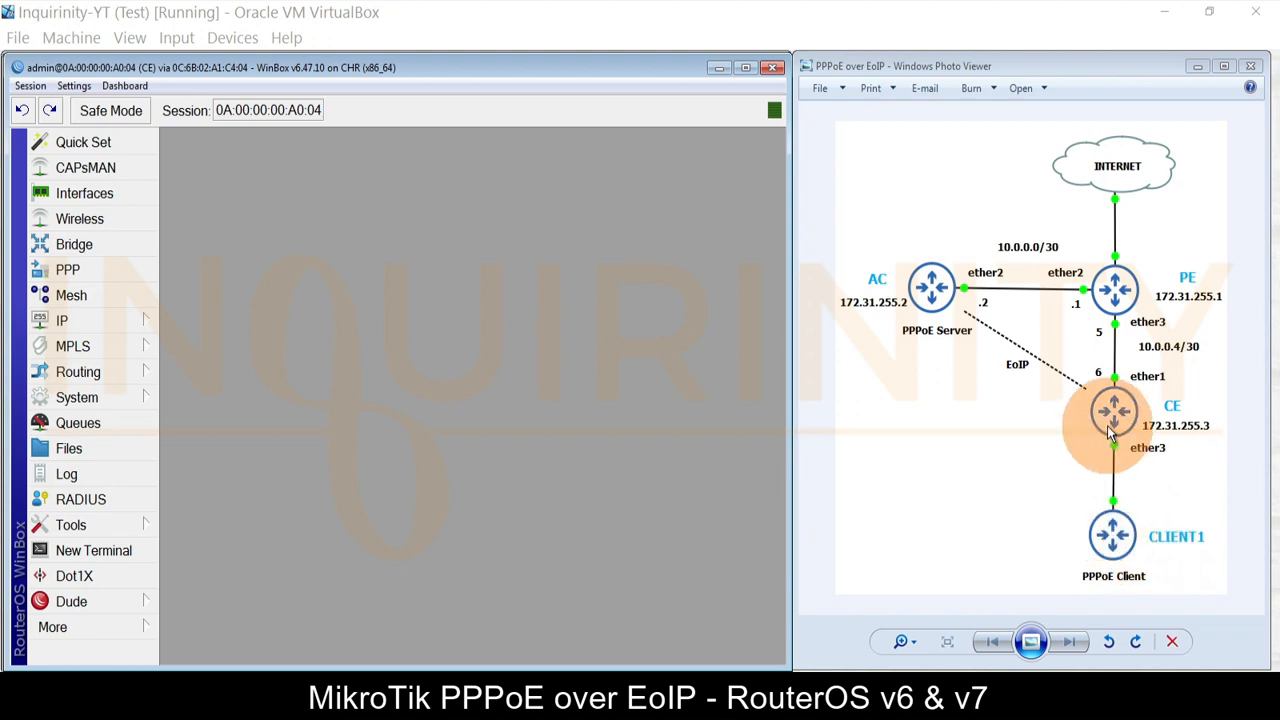
{"action": "left_click", "coordinate": [90, 244]}
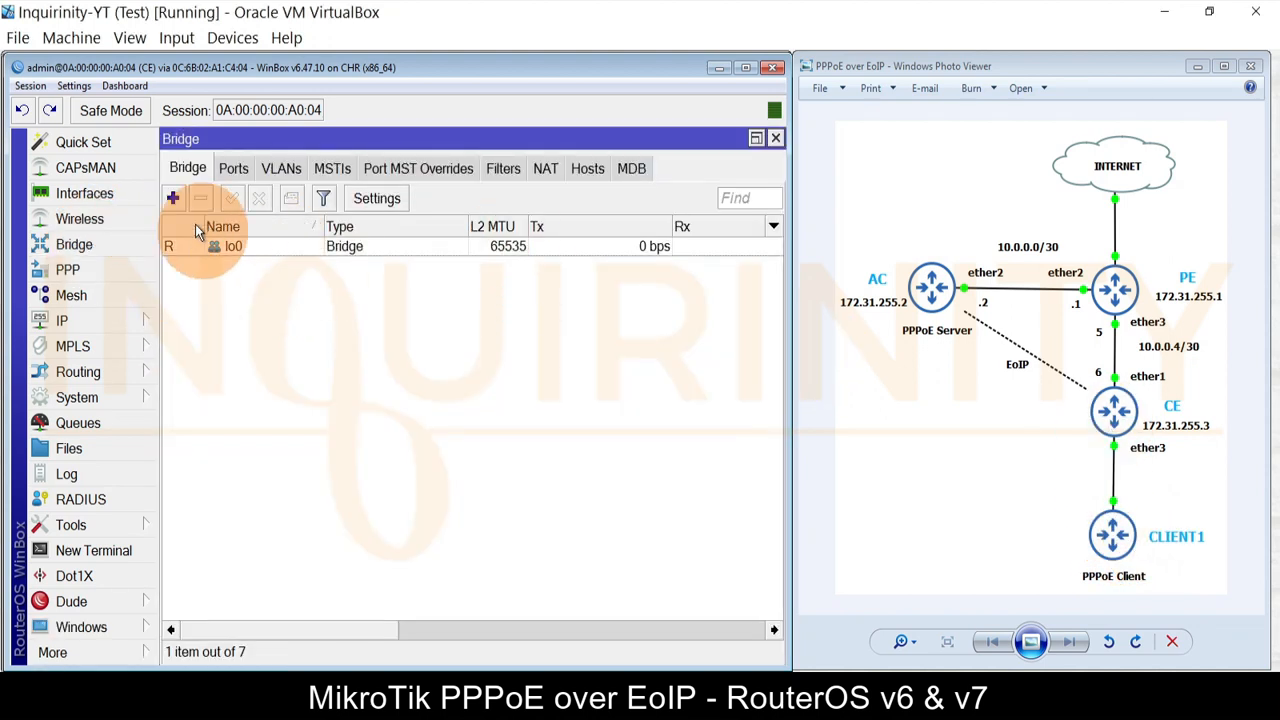
Step: Create PPPoE-bridge on CE and add PPPoE-Tunnel as its port
{"action": "left_click", "coordinate": [172, 198]}
{"action": "type", "text": "P"}
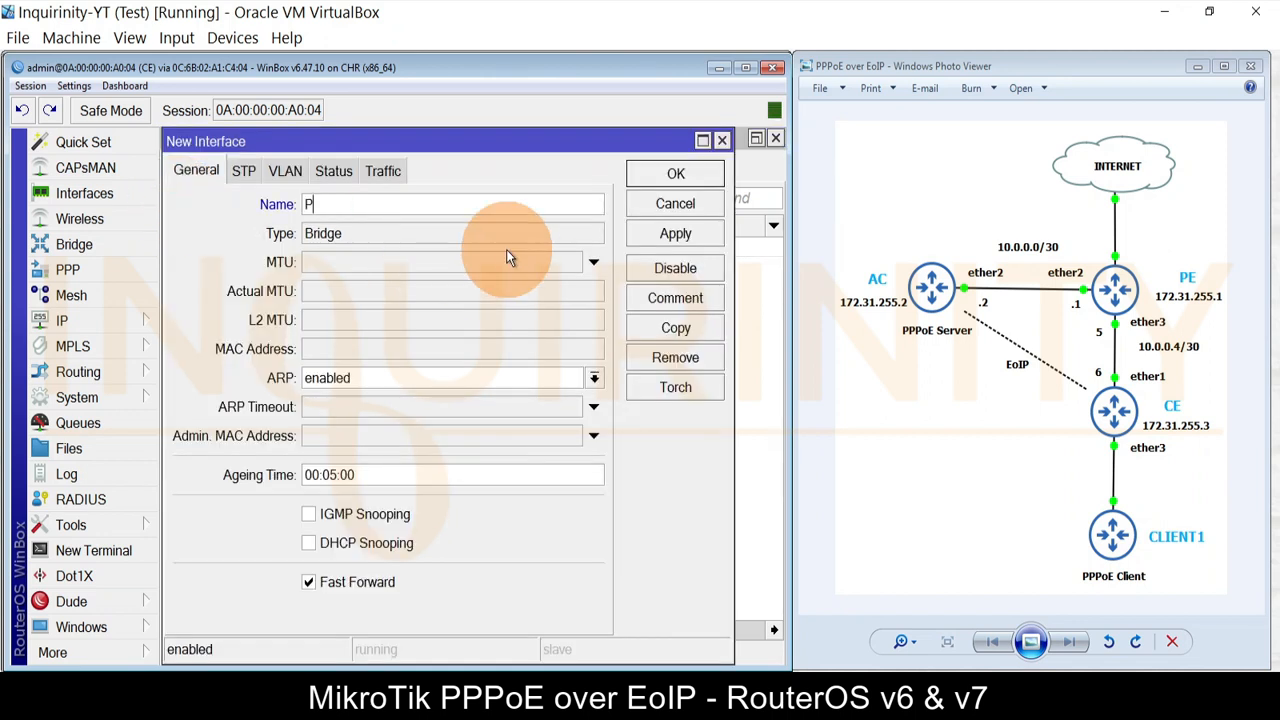
{"action": "type", "text": "PPoE-bridge"}
{"action": "left_click", "coordinate": [638, 174]}
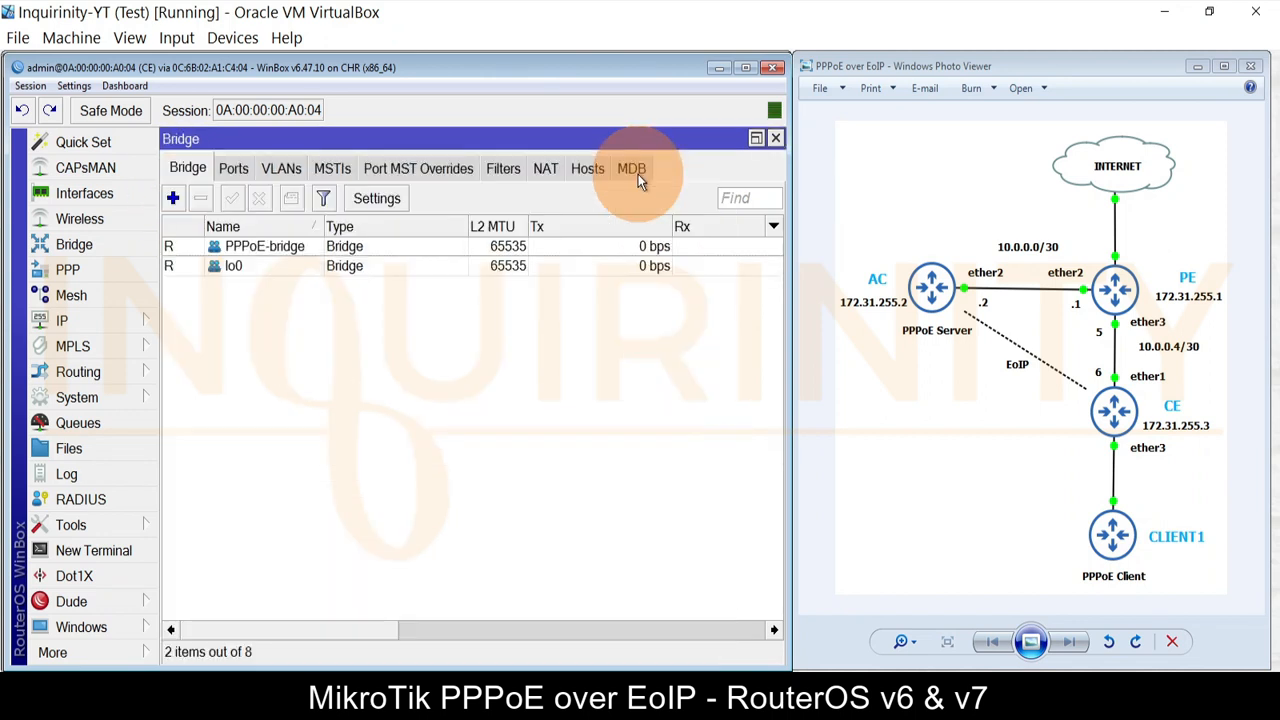
{"action": "left_click", "coordinate": [248, 168]}
{"action": "left_click", "coordinate": [172, 198]}
{"action": "left_click", "coordinate": [465, 300]}
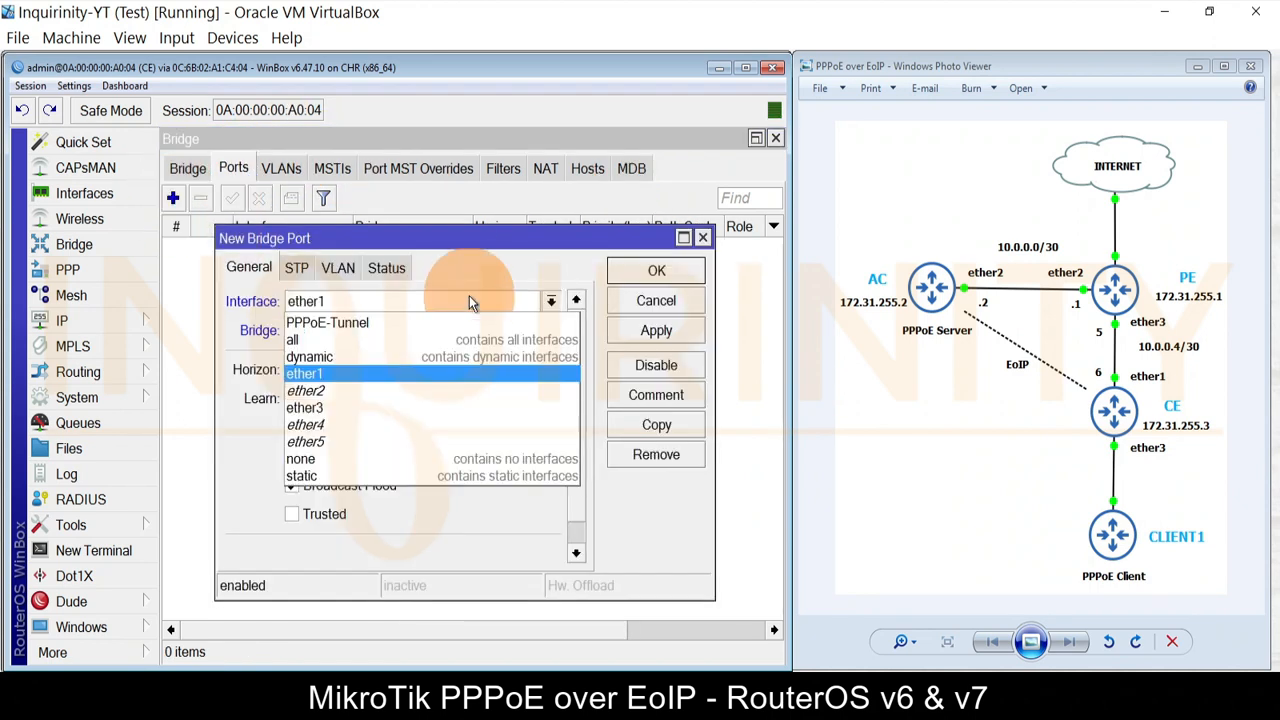
{"action": "left_click", "coordinate": [408, 313]}
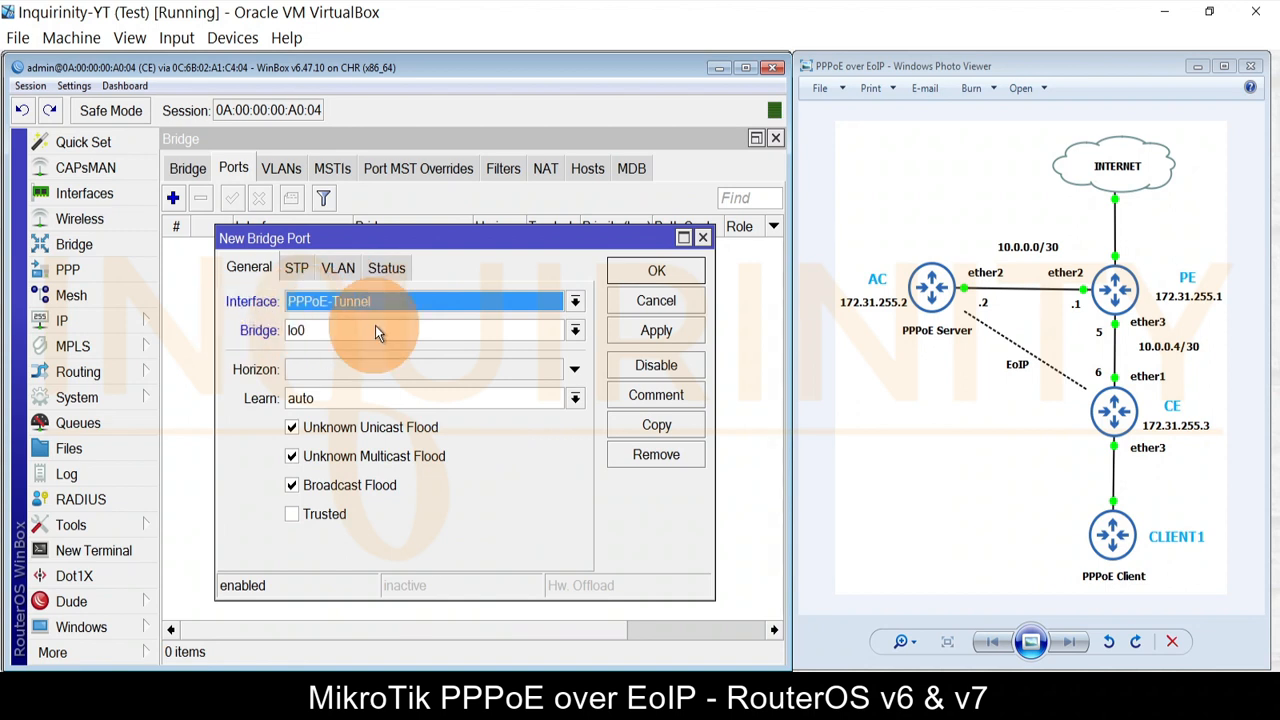
{"action": "left_click", "coordinate": [374, 330]}
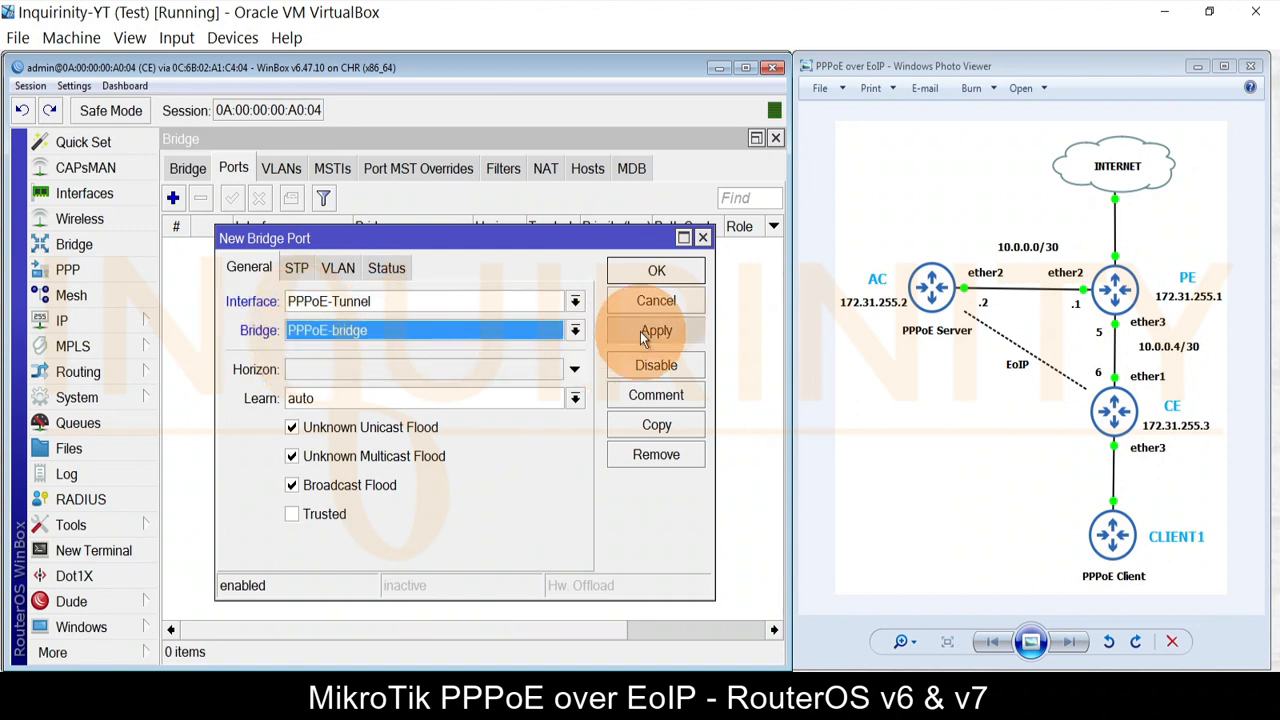
{"action": "left_click", "coordinate": [656, 271]}
Step: Add ether3 as a second port of PPPoE-bridge
{"action": "left_click", "coordinate": [173, 198]}
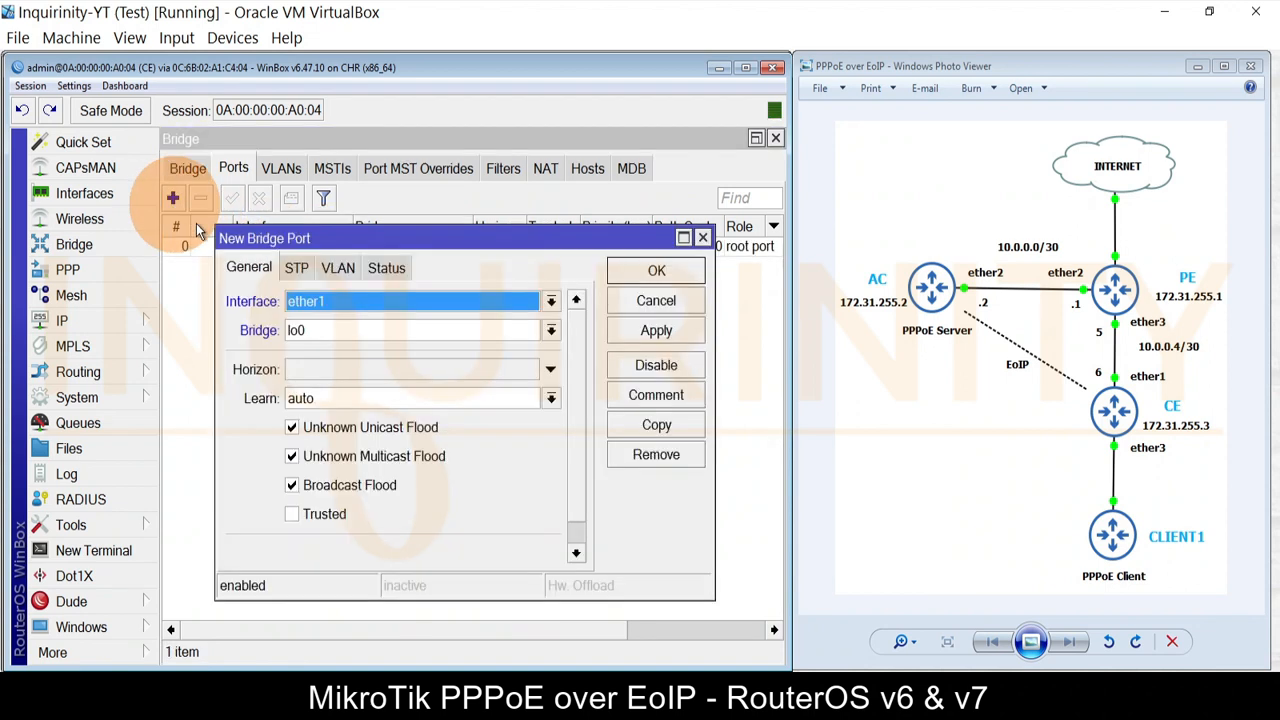
{"action": "left_click", "coordinate": [330, 301]}
{"action": "left_click", "coordinate": [335, 408]}
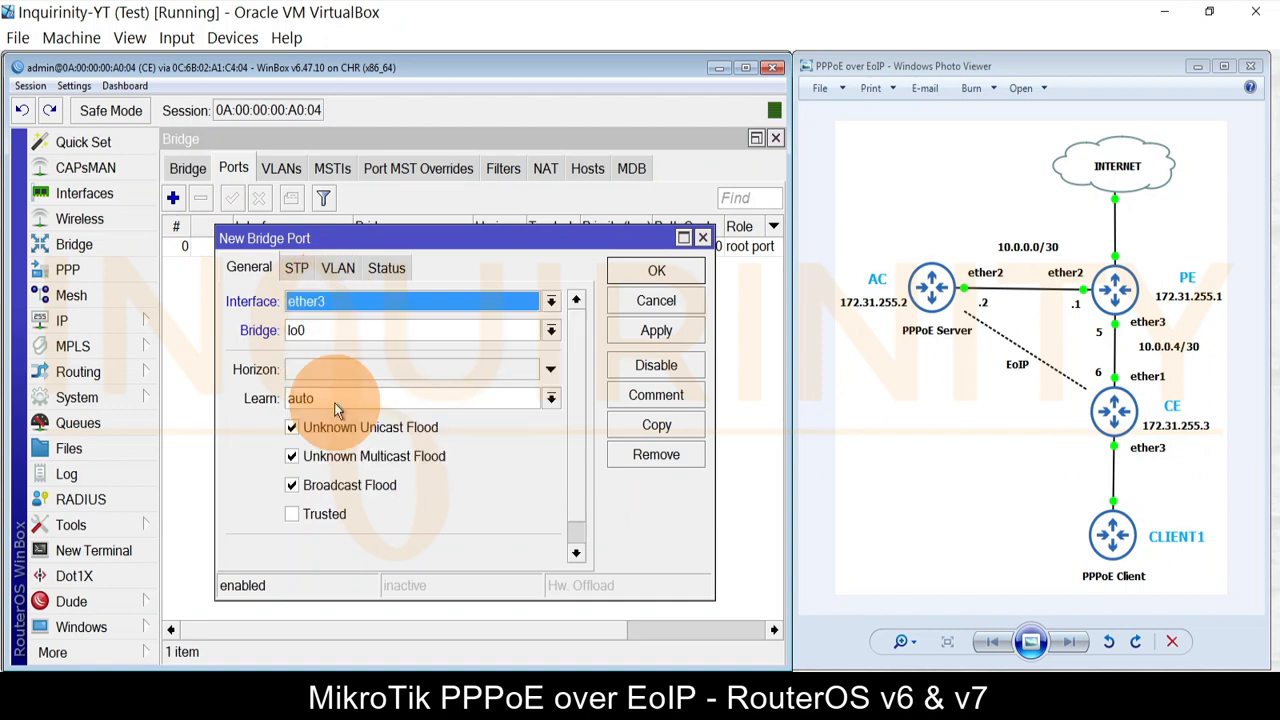
{"action": "left_click", "coordinate": [330, 332]}
{"action": "left_click", "coordinate": [330, 349]}
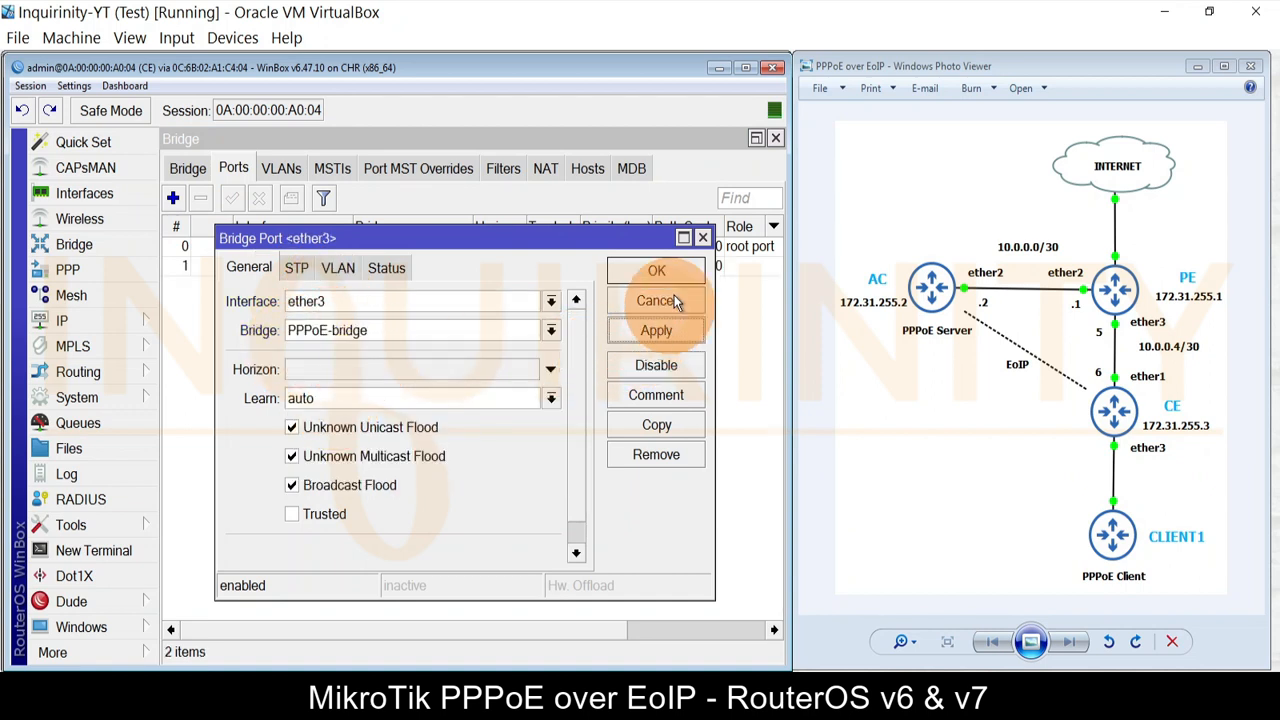
{"action": "left_click", "coordinate": [656, 271]}
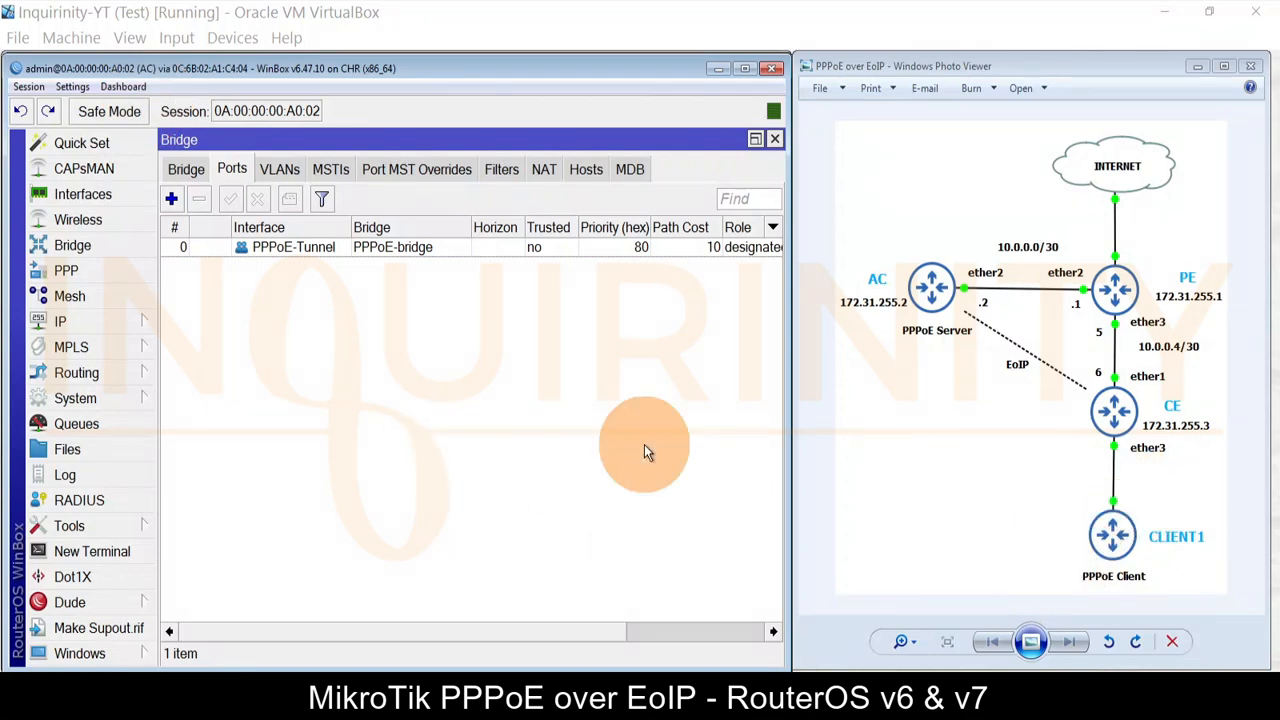
Step: Bind AC's PPPoE-Service server to the PPPoE-bridge interface
{"action": "left_click", "coordinate": [281, 250]}
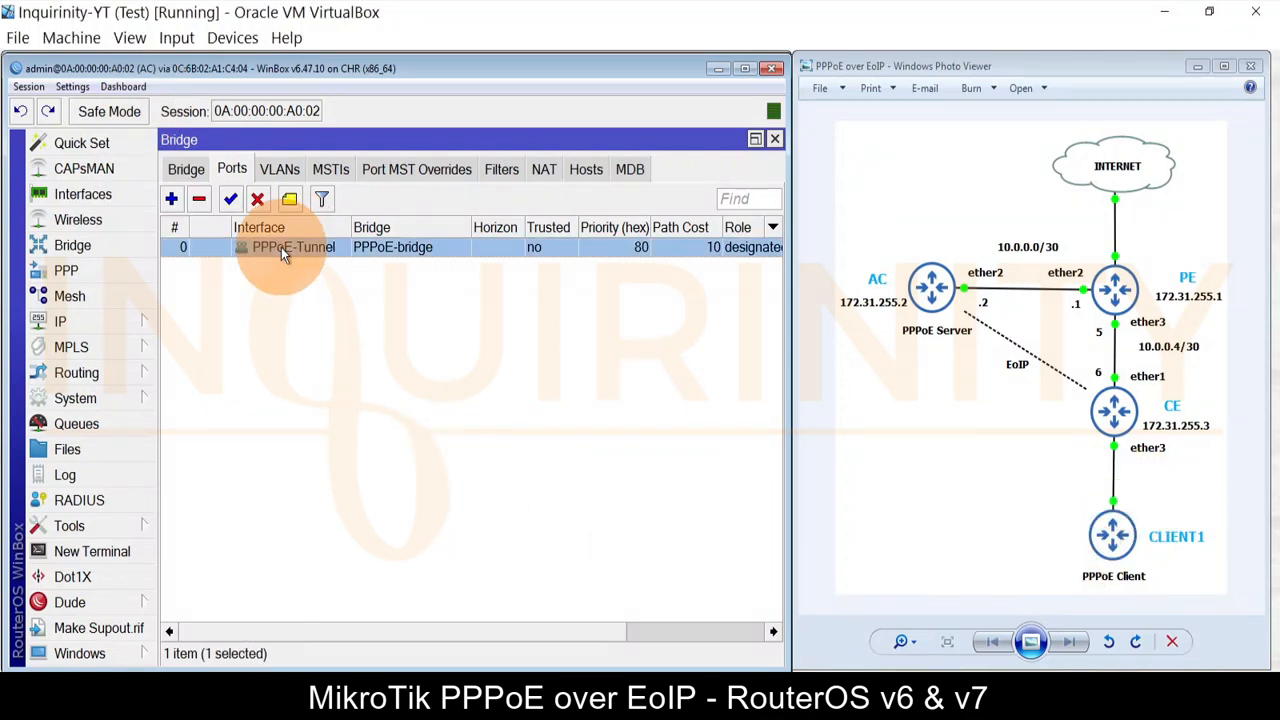
{"action": "left_click", "coordinate": [772, 139]}
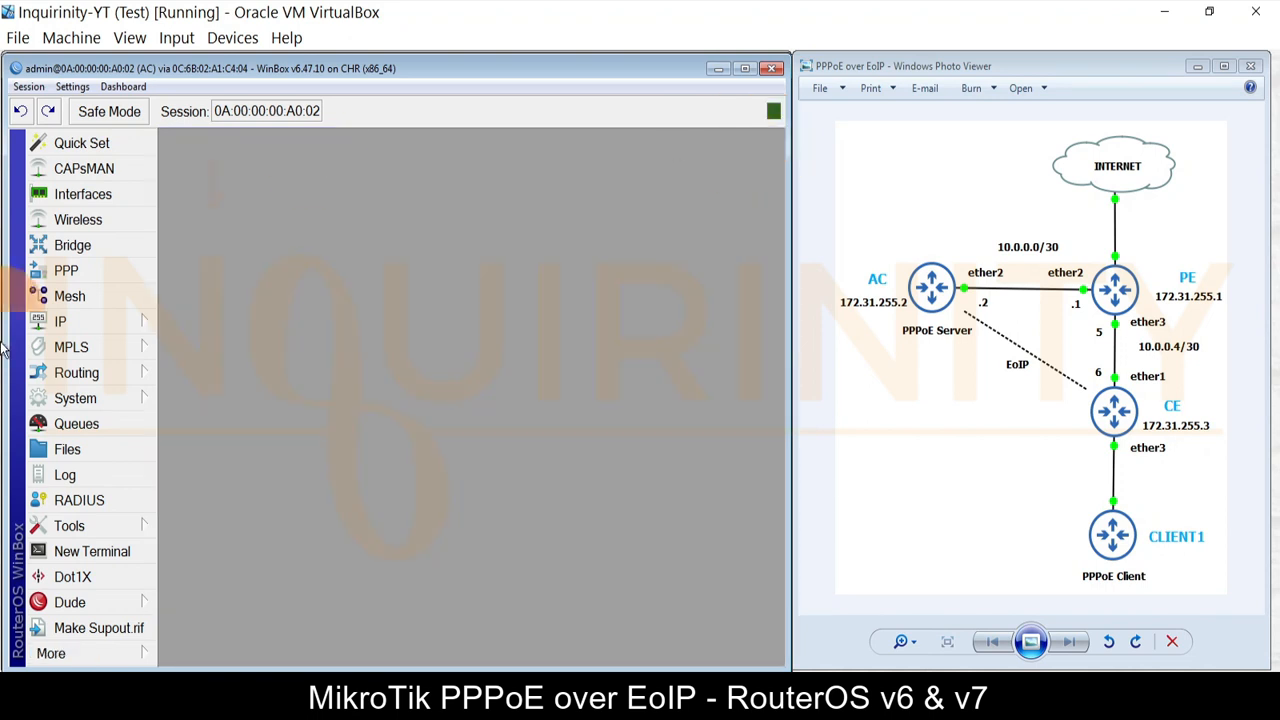
{"action": "left_click", "coordinate": [81, 265]}
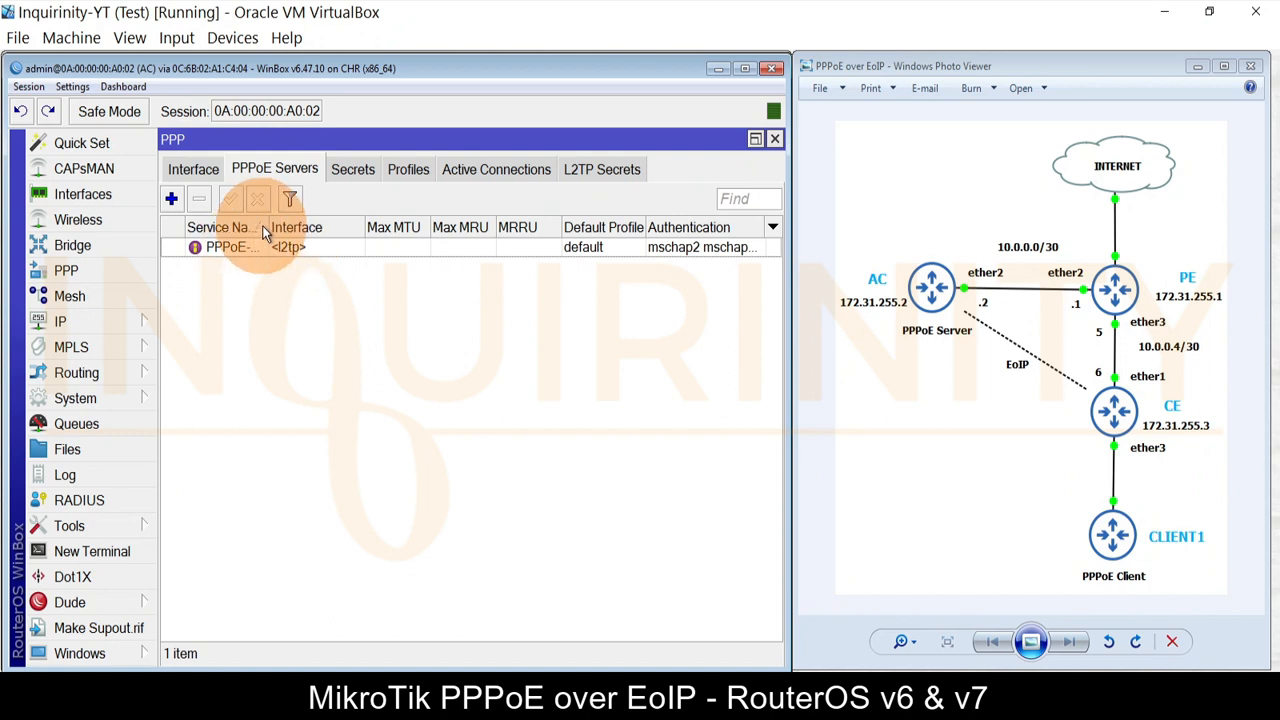
{"action": "left_click_drag", "start_coordinate": [266, 227], "coordinate": [330, 227]}
{"action": "double_click", "coordinate": [280, 248]}
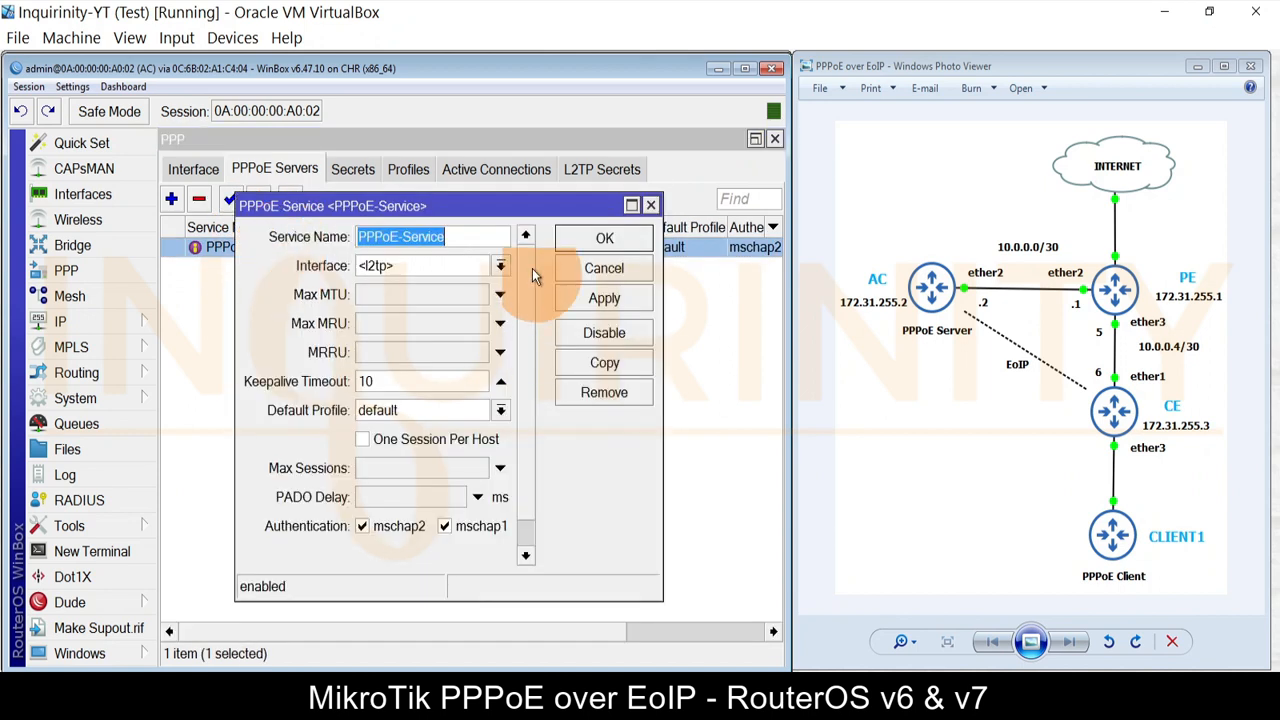
{"action": "left_click", "coordinate": [476, 267]}
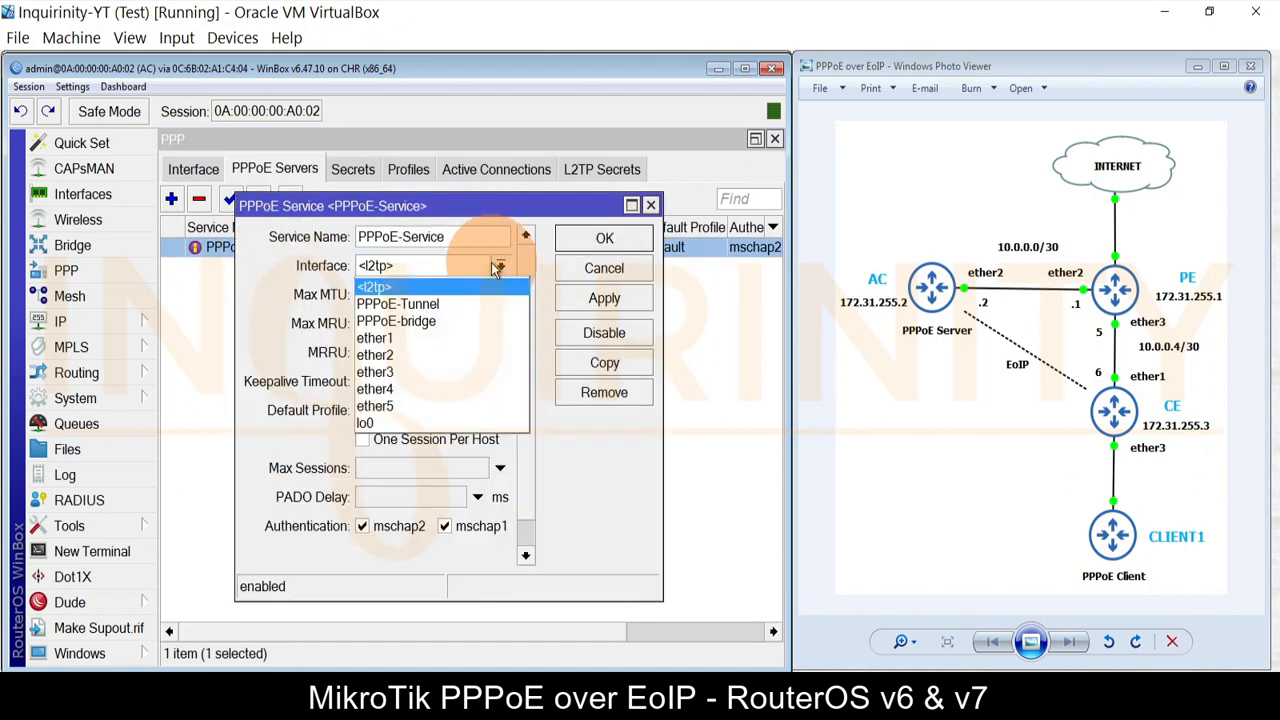
{"action": "left_click", "coordinate": [406, 320]}
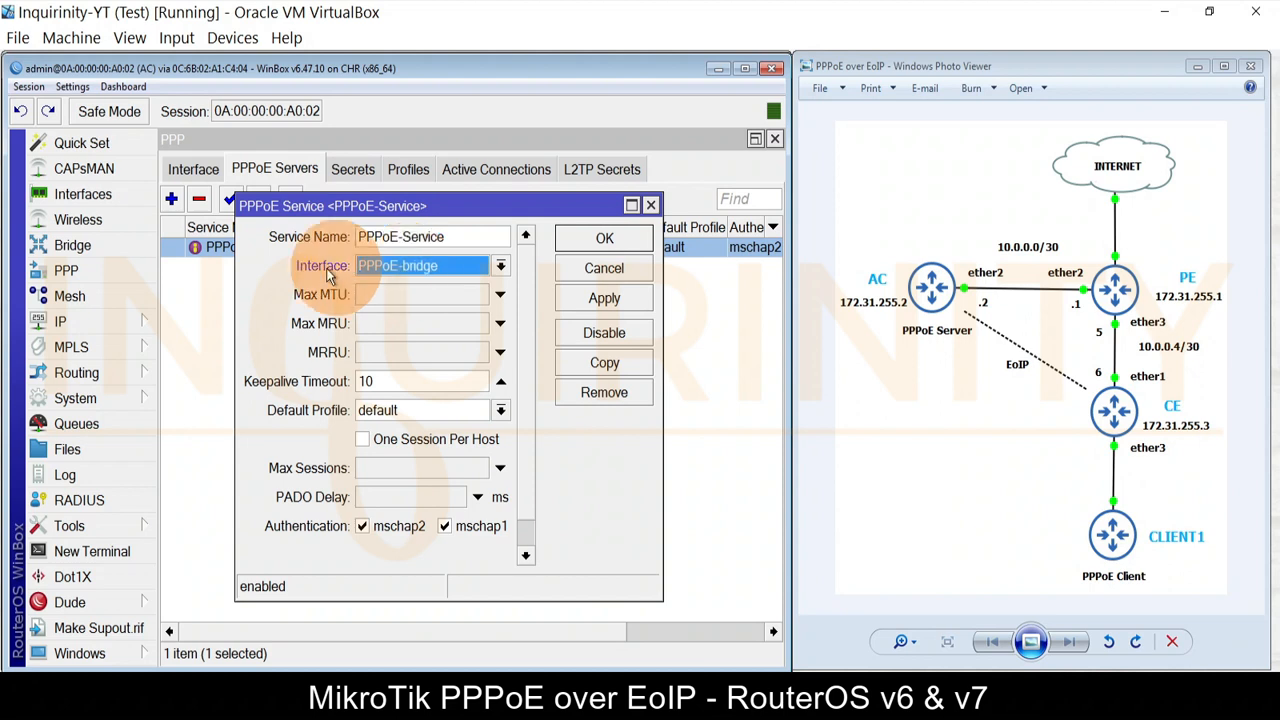
{"action": "left_click", "coordinate": [592, 297]}
{"action": "left_click", "coordinate": [604, 240]}
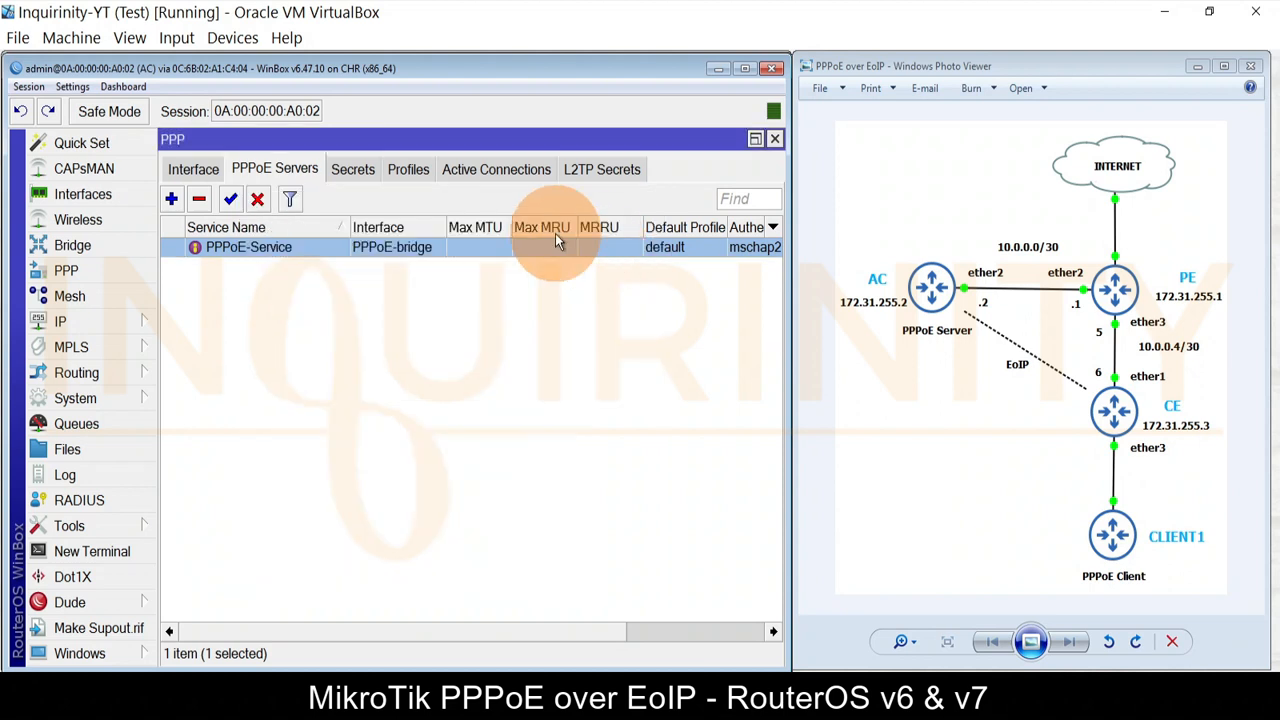
Step: Review AC's PPPoE-bridge and its PPPoE-Tunnel port
{"action": "left_click", "coordinate": [74, 245]}
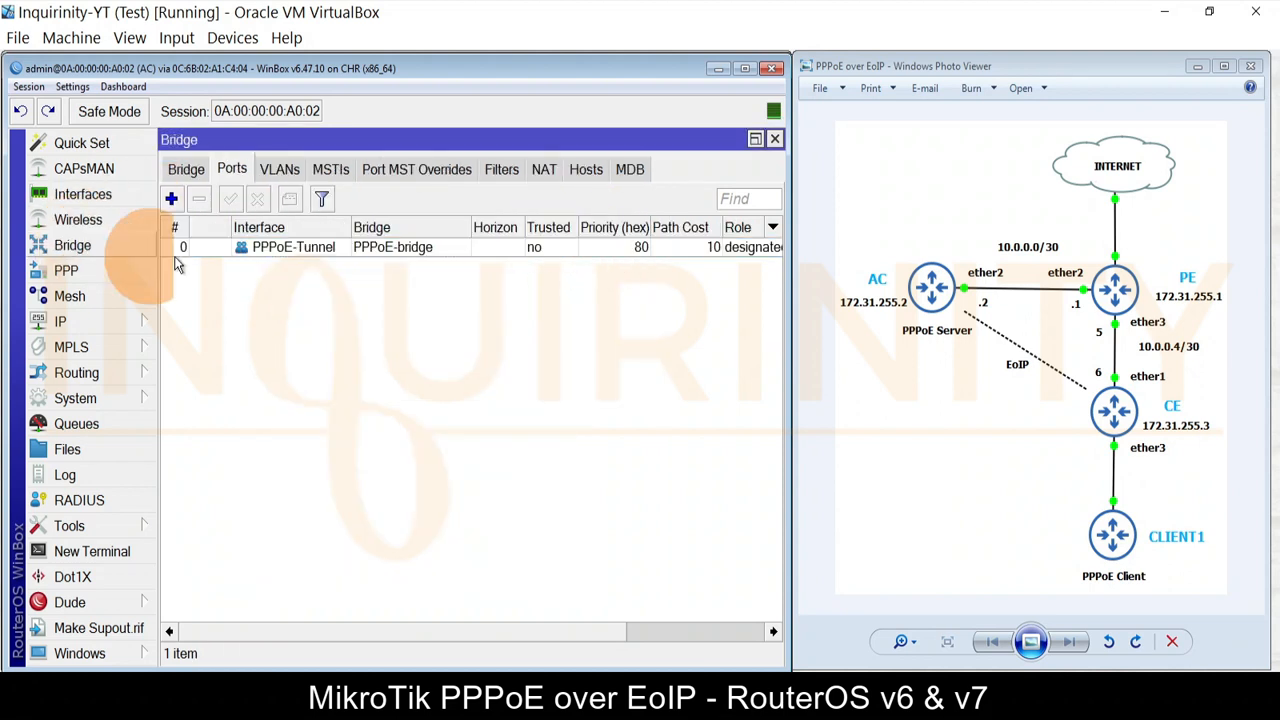
{"action": "left_click", "coordinate": [186, 169]}
{"action": "left_click", "coordinate": [285, 252]}
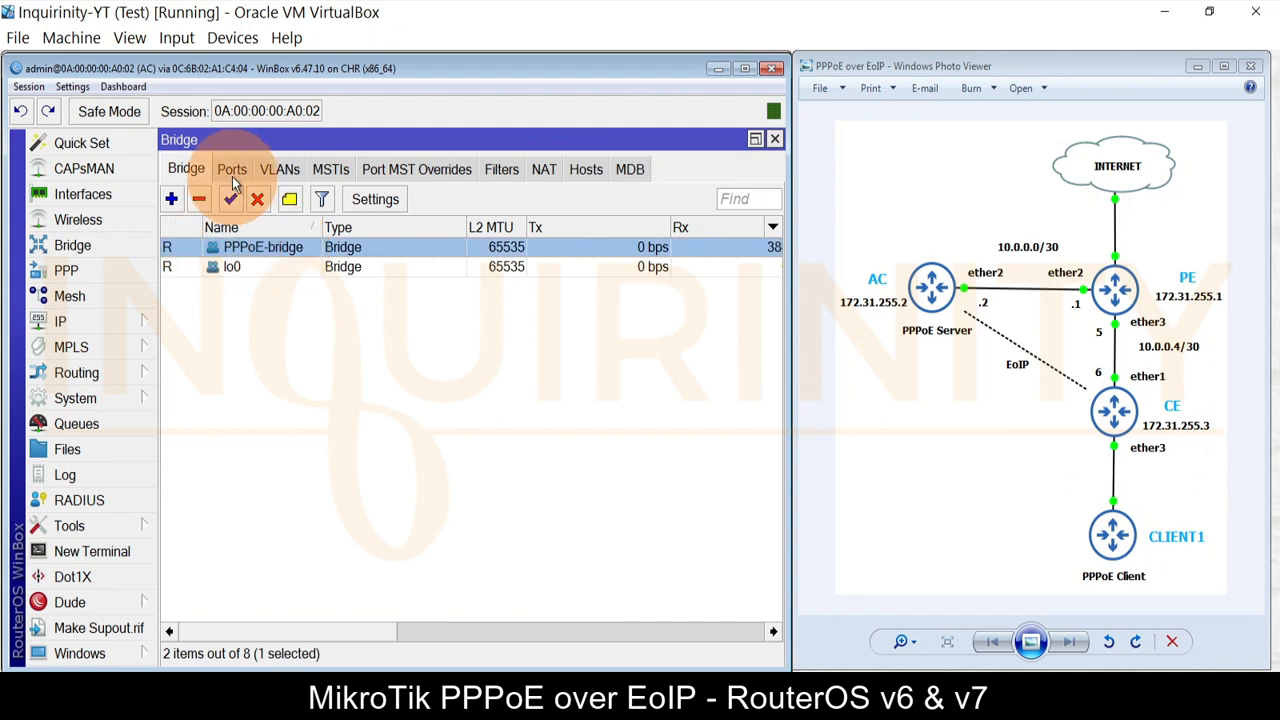
{"action": "left_click", "coordinate": [232, 170]}
{"action": "left_click", "coordinate": [305, 253]}
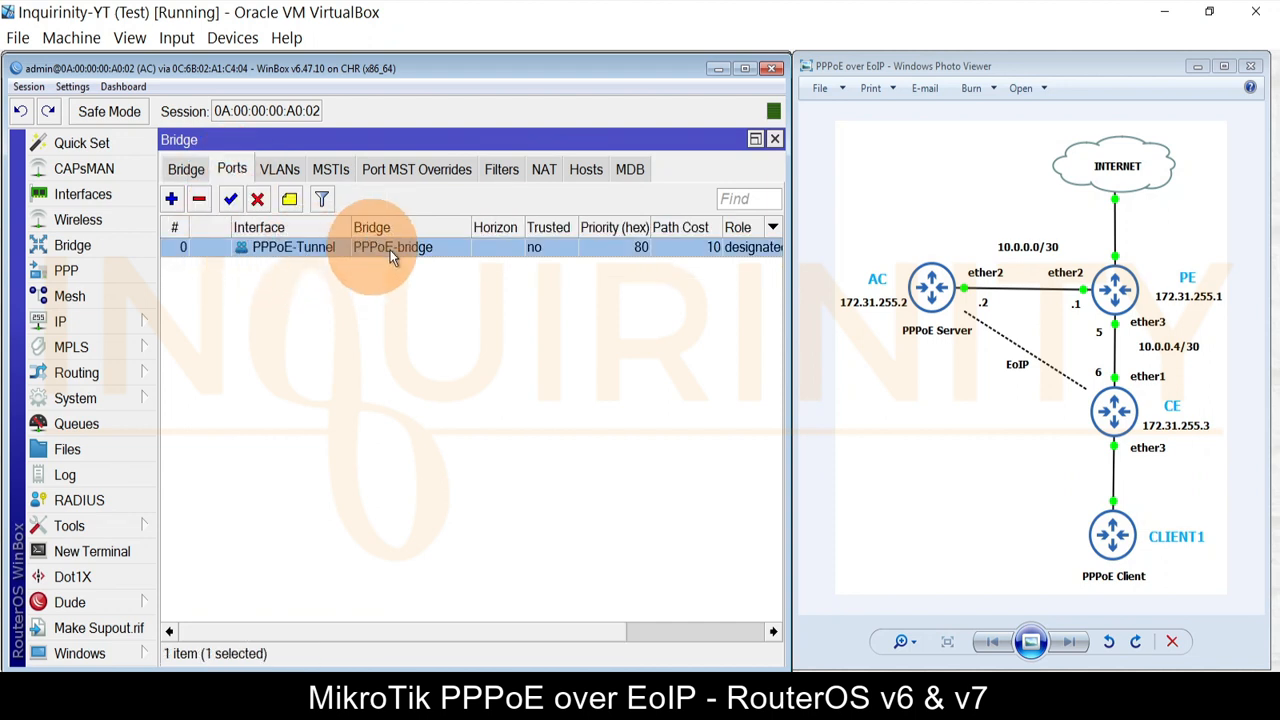
{"action": "left_click", "coordinate": [775, 139]}
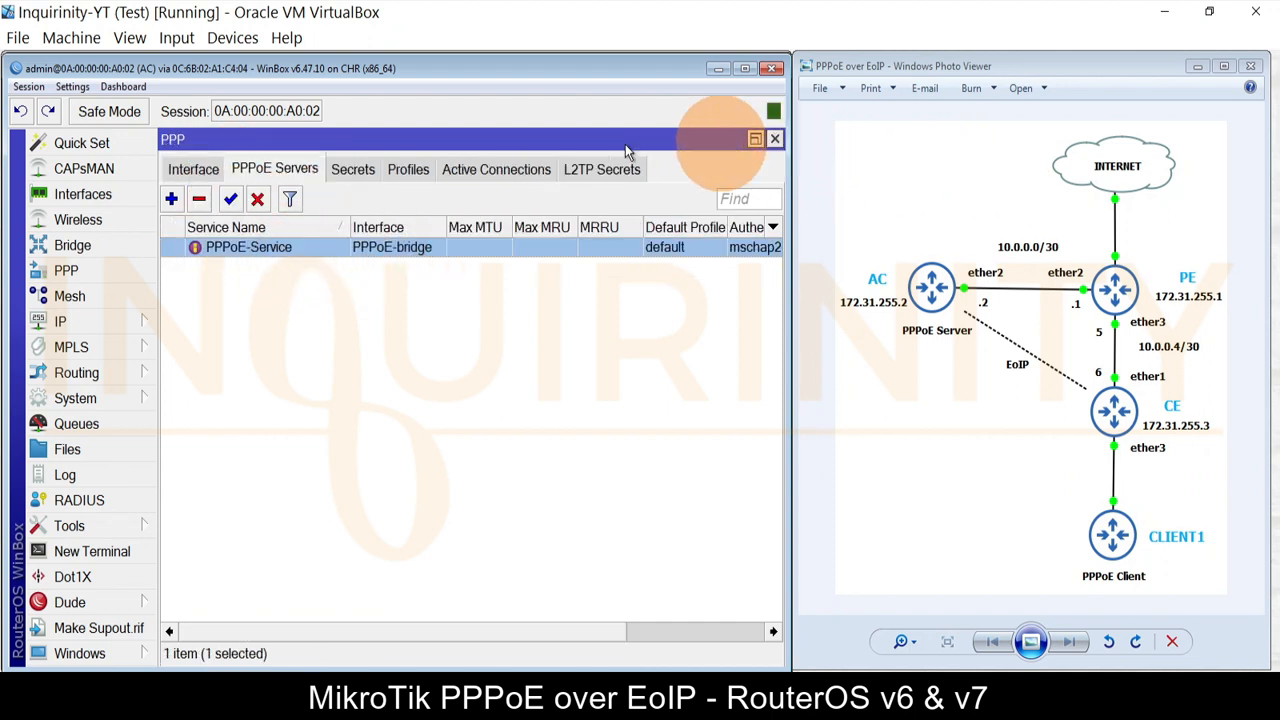
Step: Review the PPPoE-Service server, PPPoE-Profile and the PPPoE user's secret
{"action": "left_click", "coordinate": [227, 250]}
{"action": "left_click", "coordinate": [244, 262]}
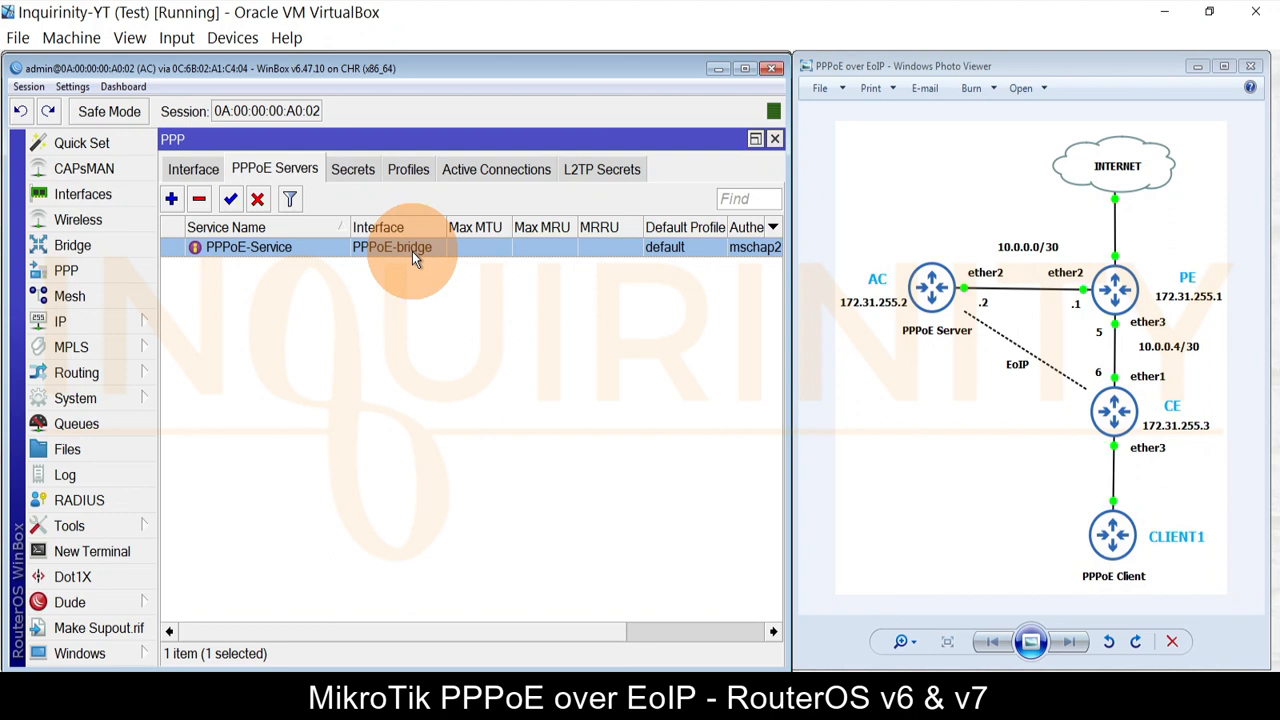
{"action": "left_click", "coordinate": [409, 169]}
{"action": "left_click", "coordinate": [300, 255]}
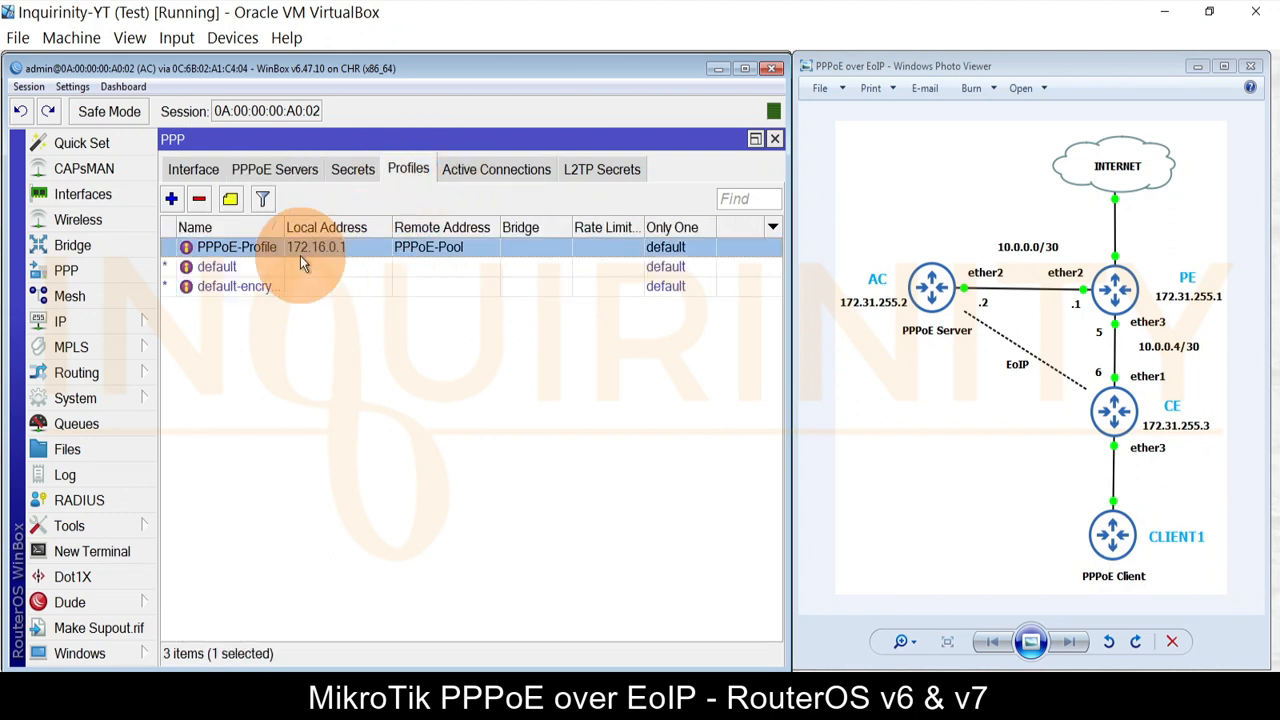
{"action": "left_click", "coordinate": [353, 170]}
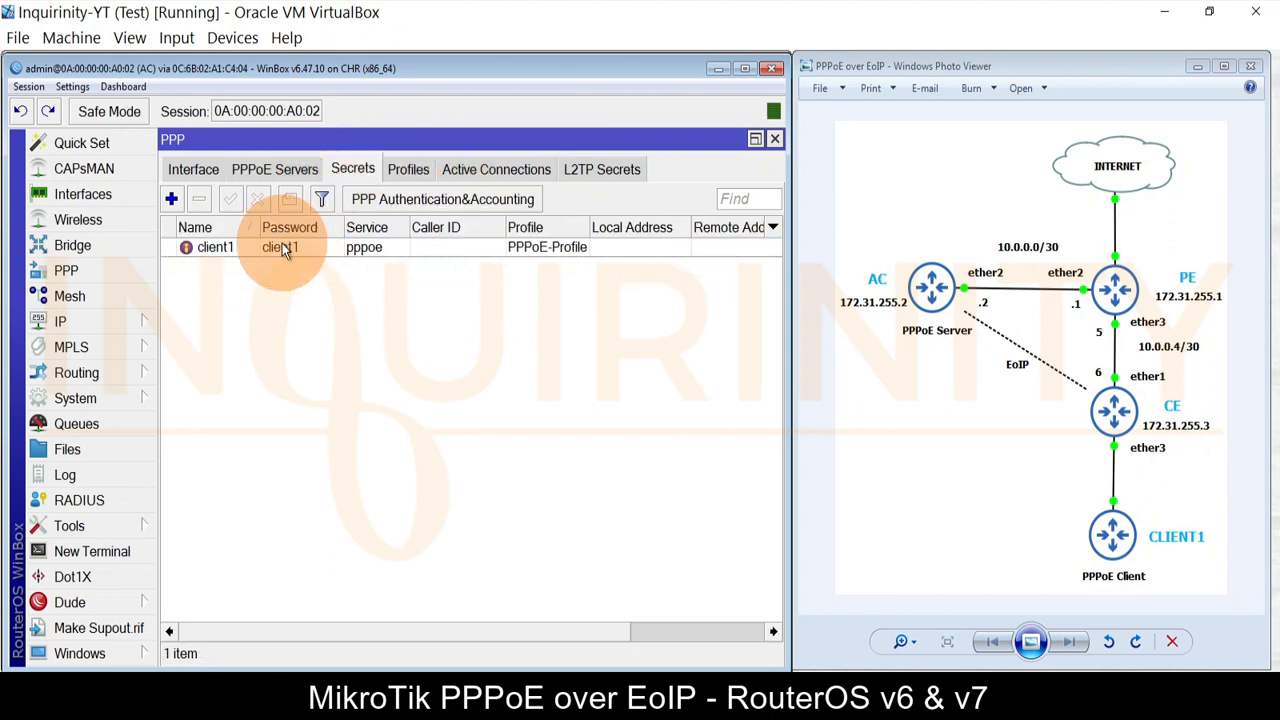
{"action": "left_click", "coordinate": [282, 245]}
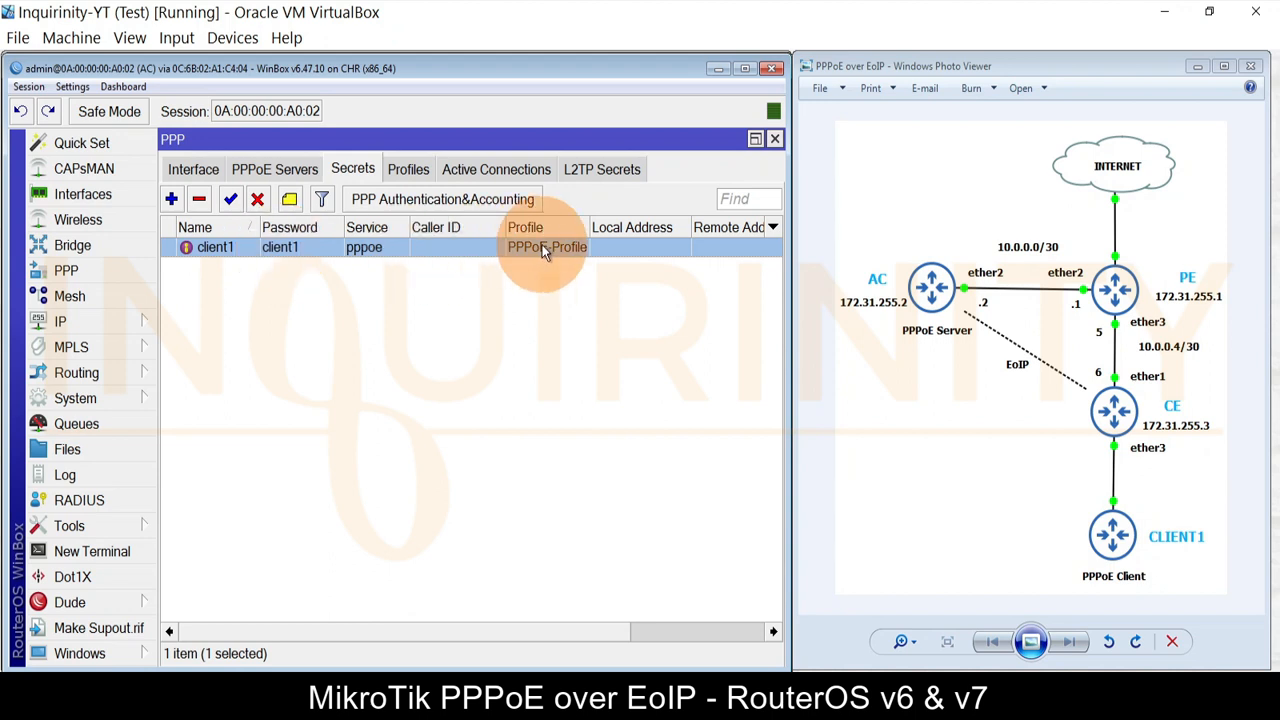
{"action": "left_click", "coordinate": [275, 169]}
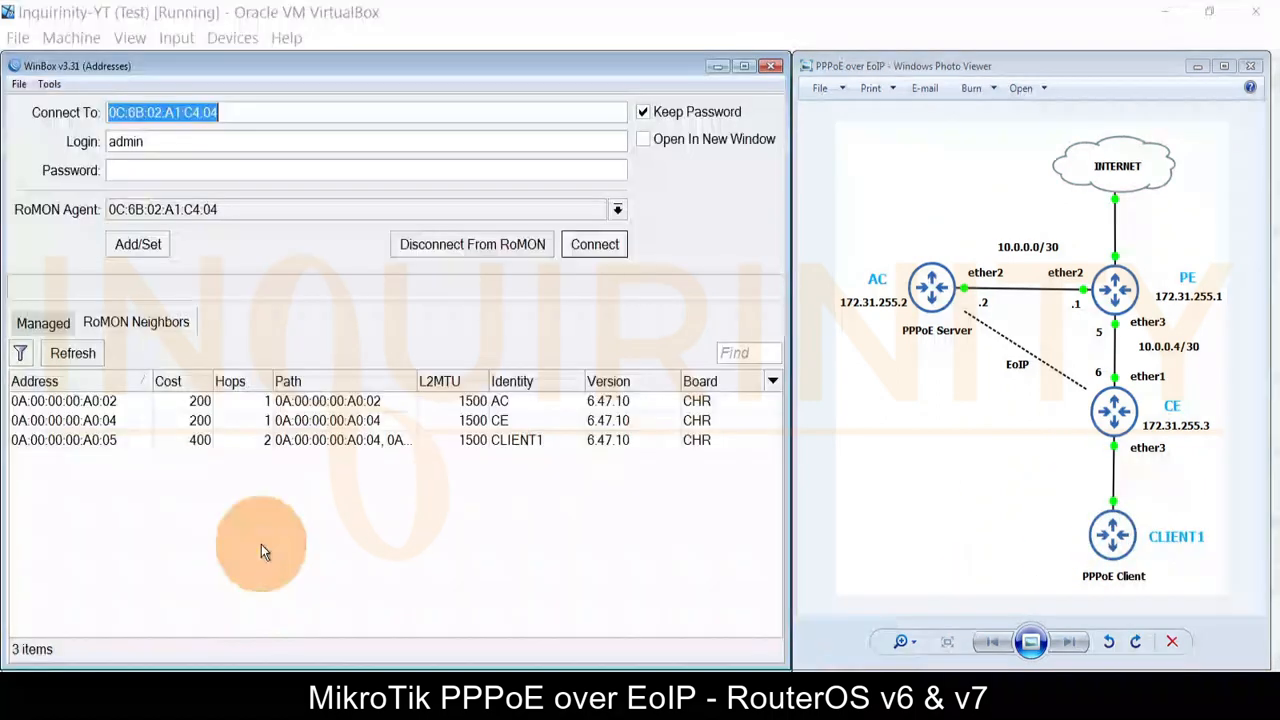
Step: Connect to CLIENT1 over RoMON and close its File List and Terminal windows
{"action": "left_click", "coordinate": [42, 446]}
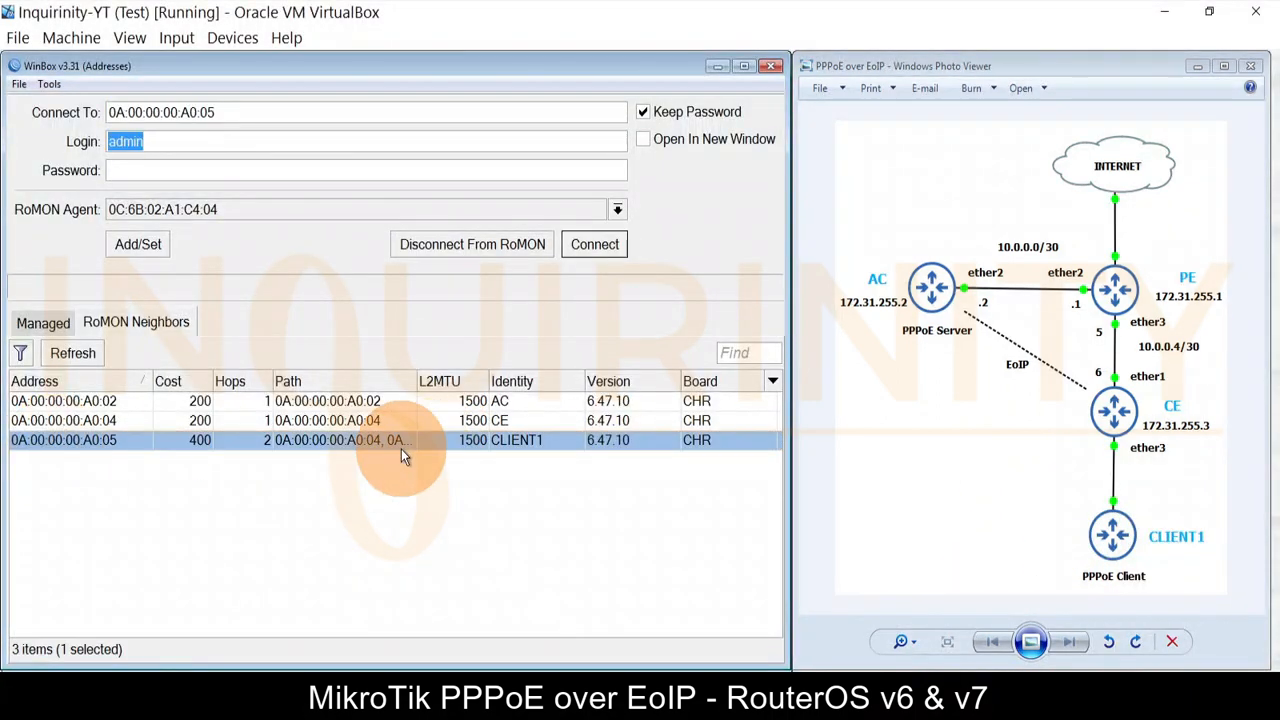
{"action": "left_click", "coordinate": [588, 247]}
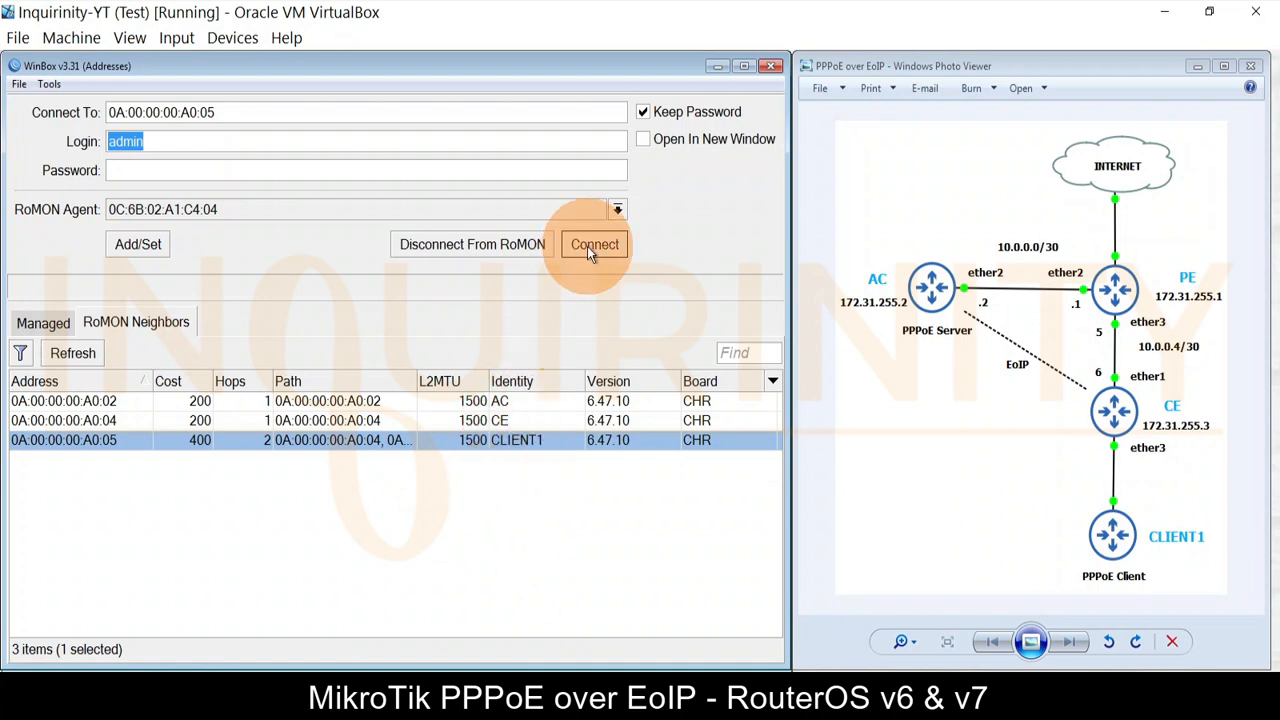
{"action": "left_click", "coordinate": [724, 185]}
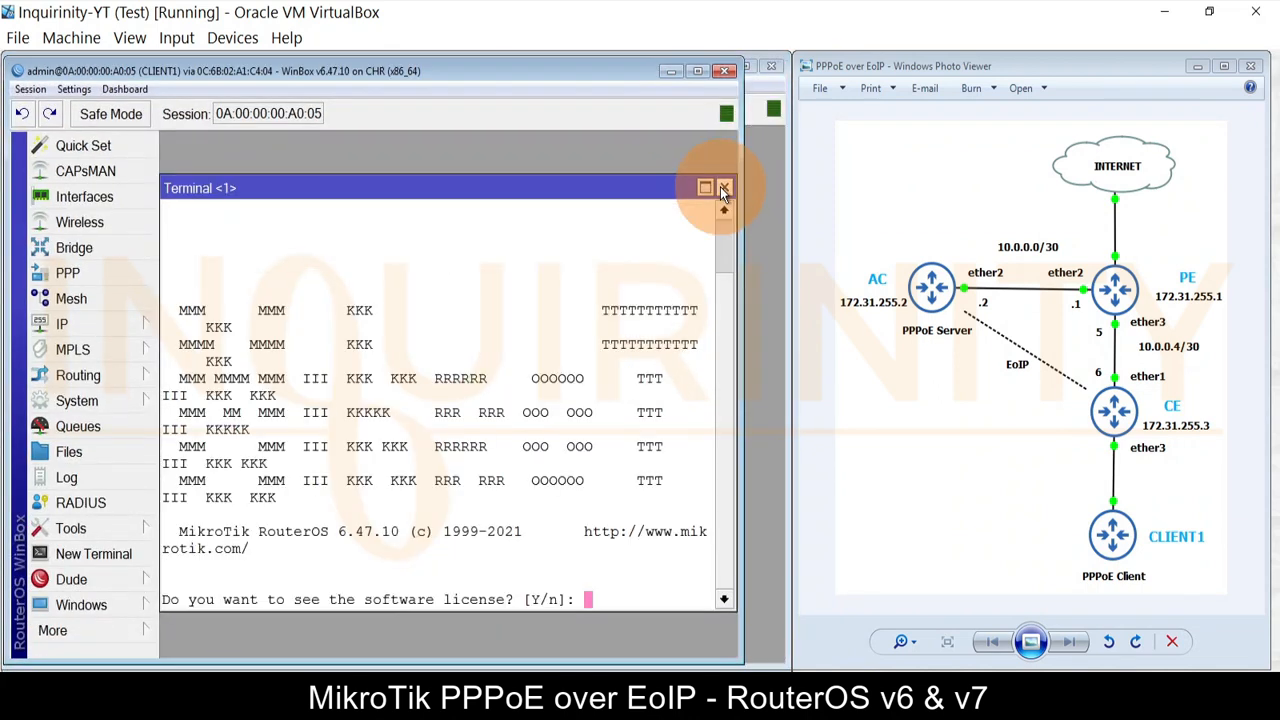
{"action": "left_click", "coordinate": [722, 187]}
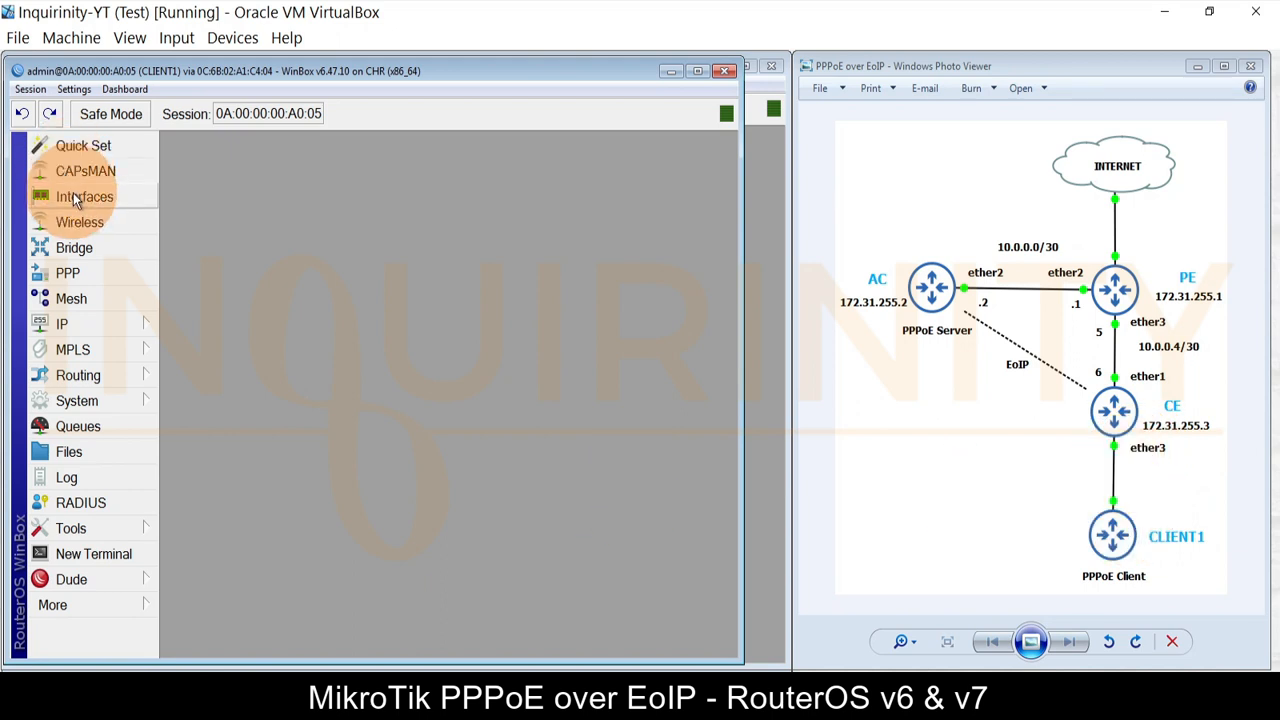
Step: Remove CLIENT1's ether1 DHCP client
{"action": "left_click", "coordinate": [84, 324]}
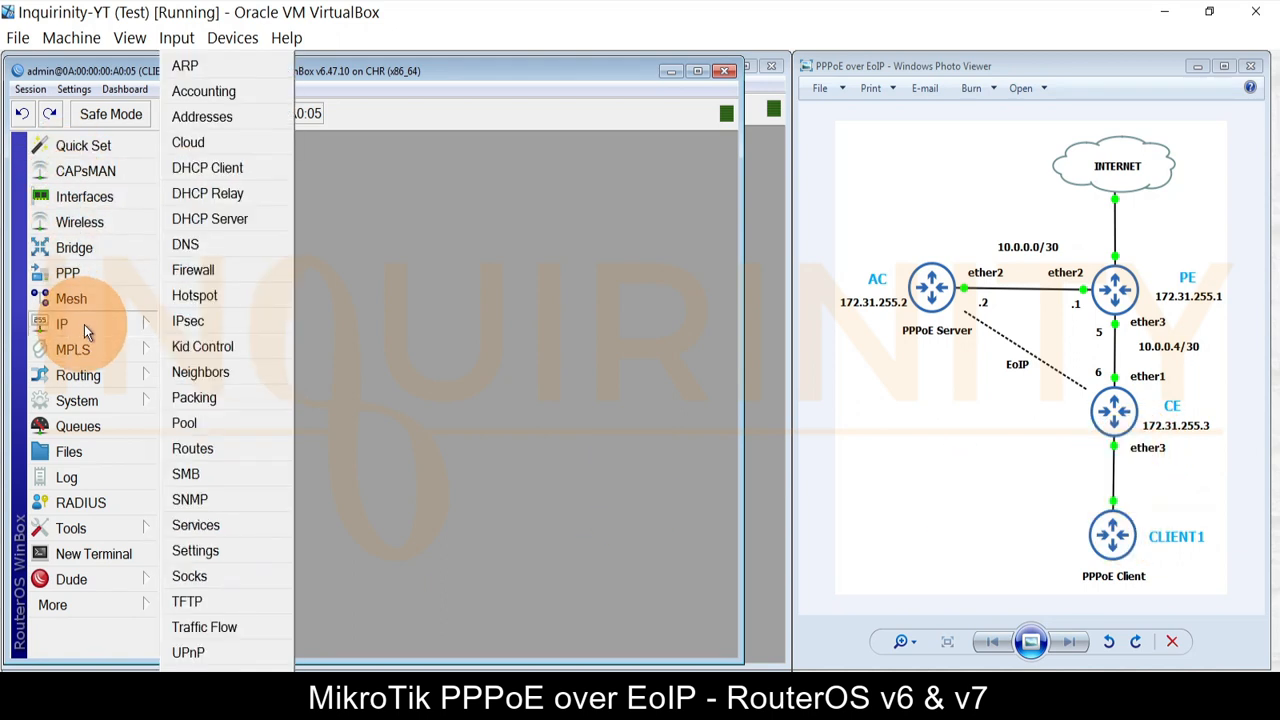
{"action": "left_click", "coordinate": [220, 169]}
{"action": "left_click", "coordinate": [216, 279]}
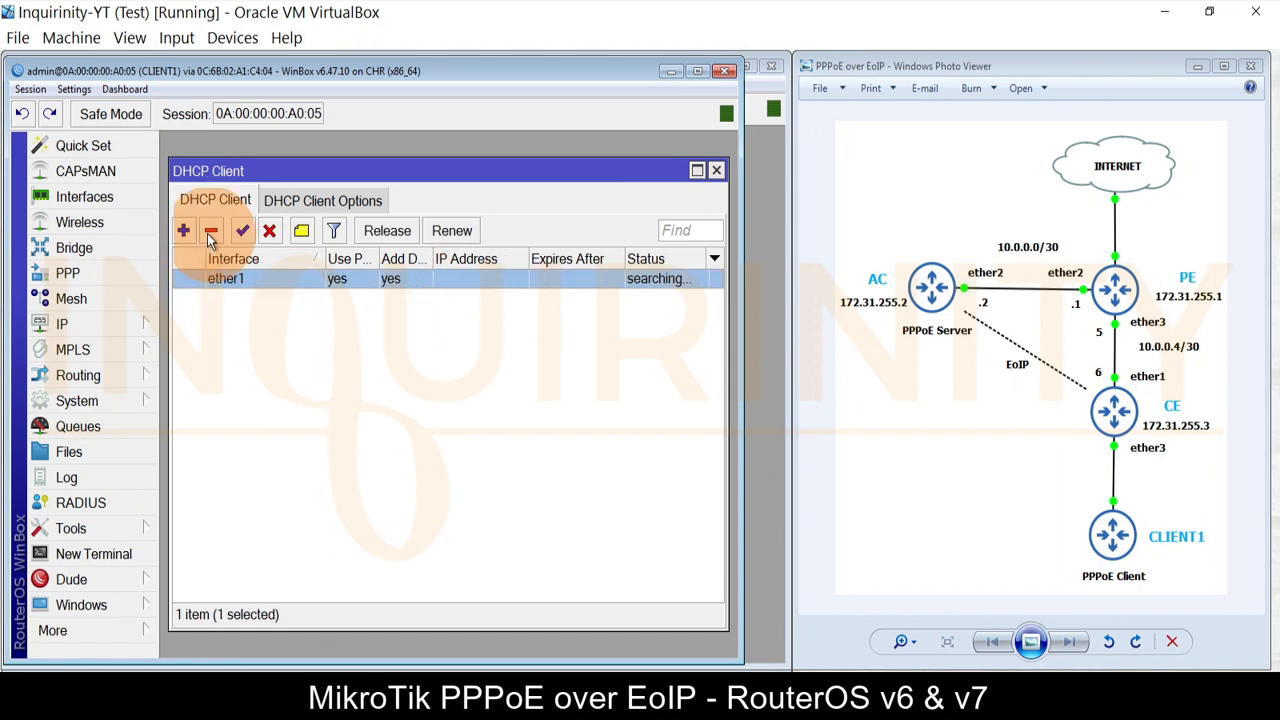
{"action": "left_click", "coordinate": [210, 234]}
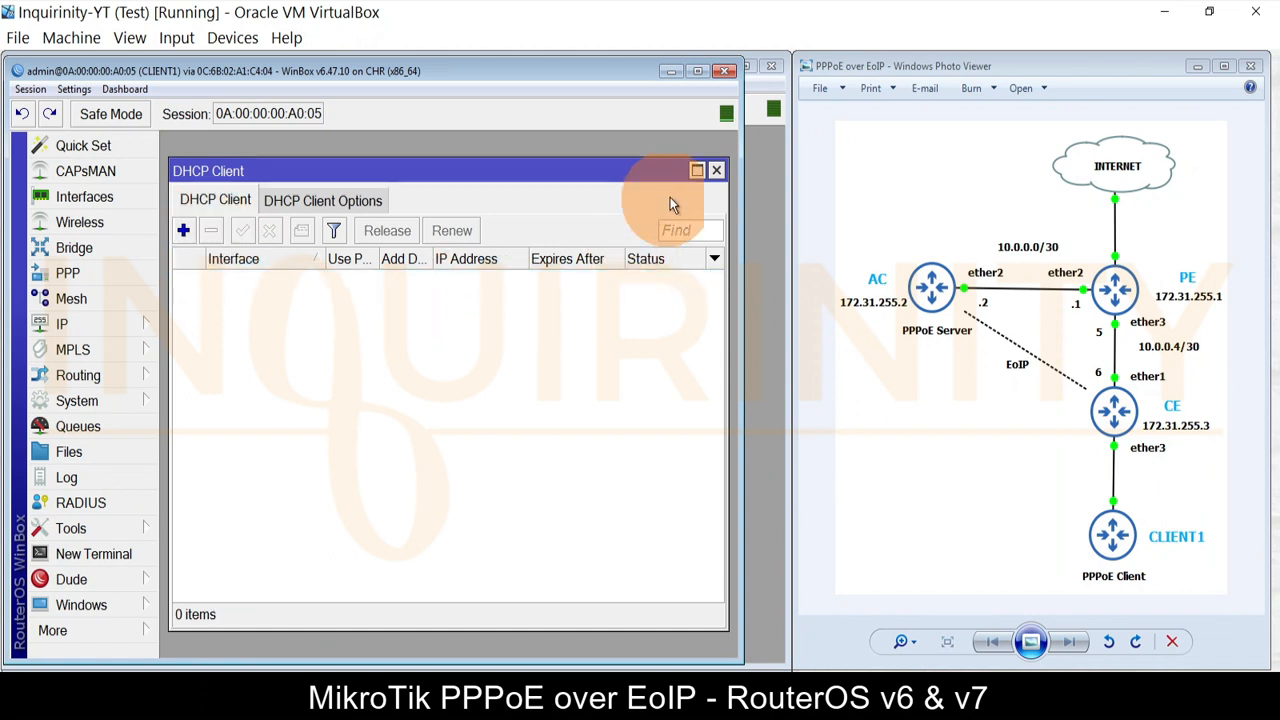
{"action": "left_click", "coordinate": [716, 175]}
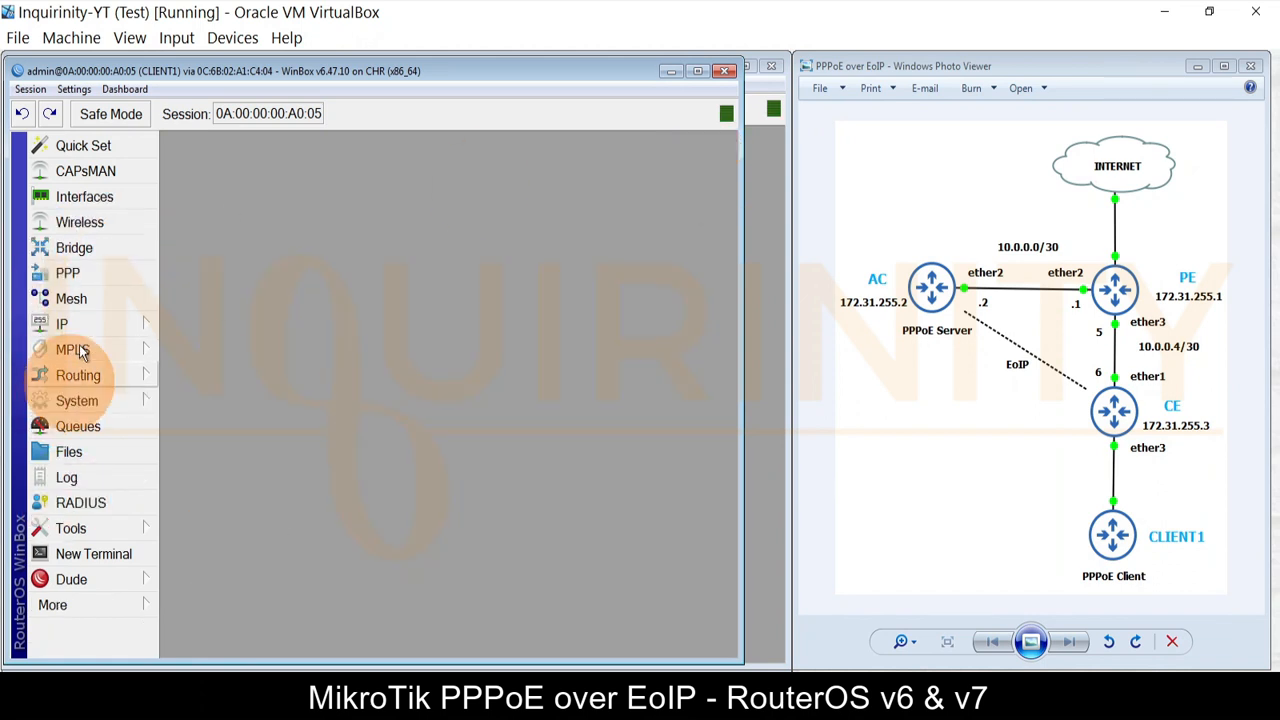
Step: Open pppoe-out1 from the Interface List and review its General settings
{"action": "left_click", "coordinate": [95, 198]}
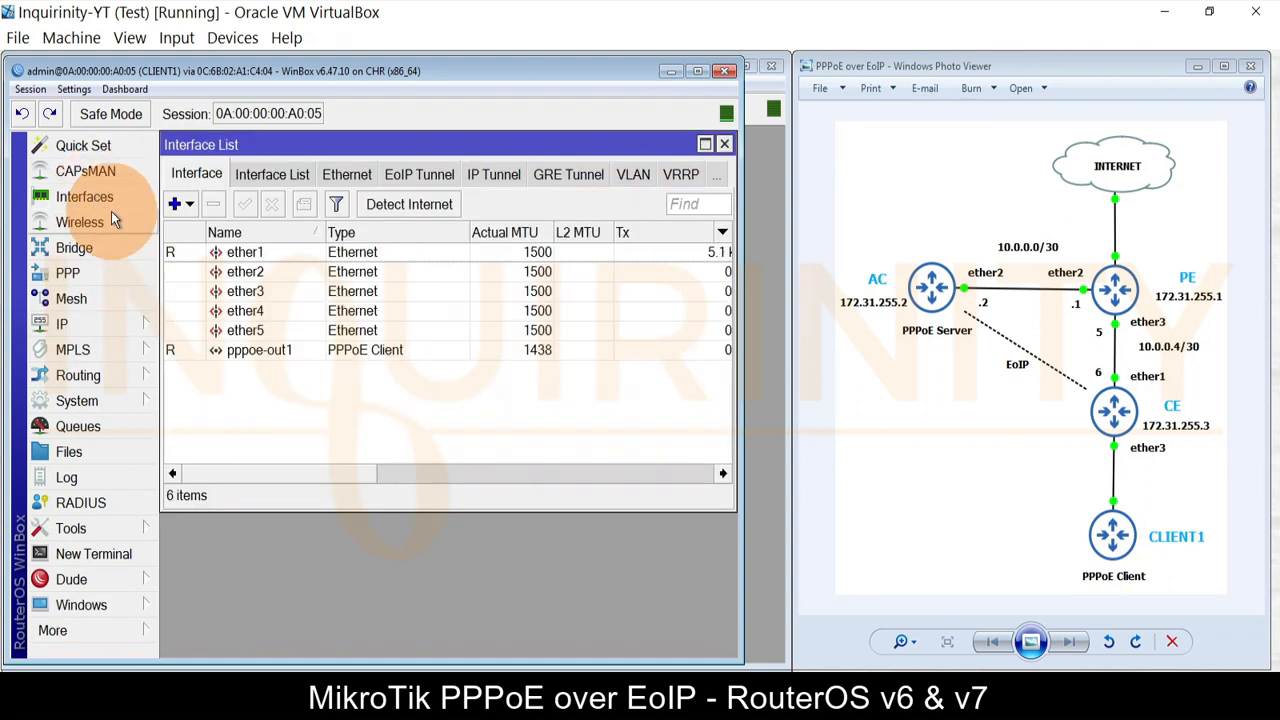
{"action": "left_click", "coordinate": [240, 350]}
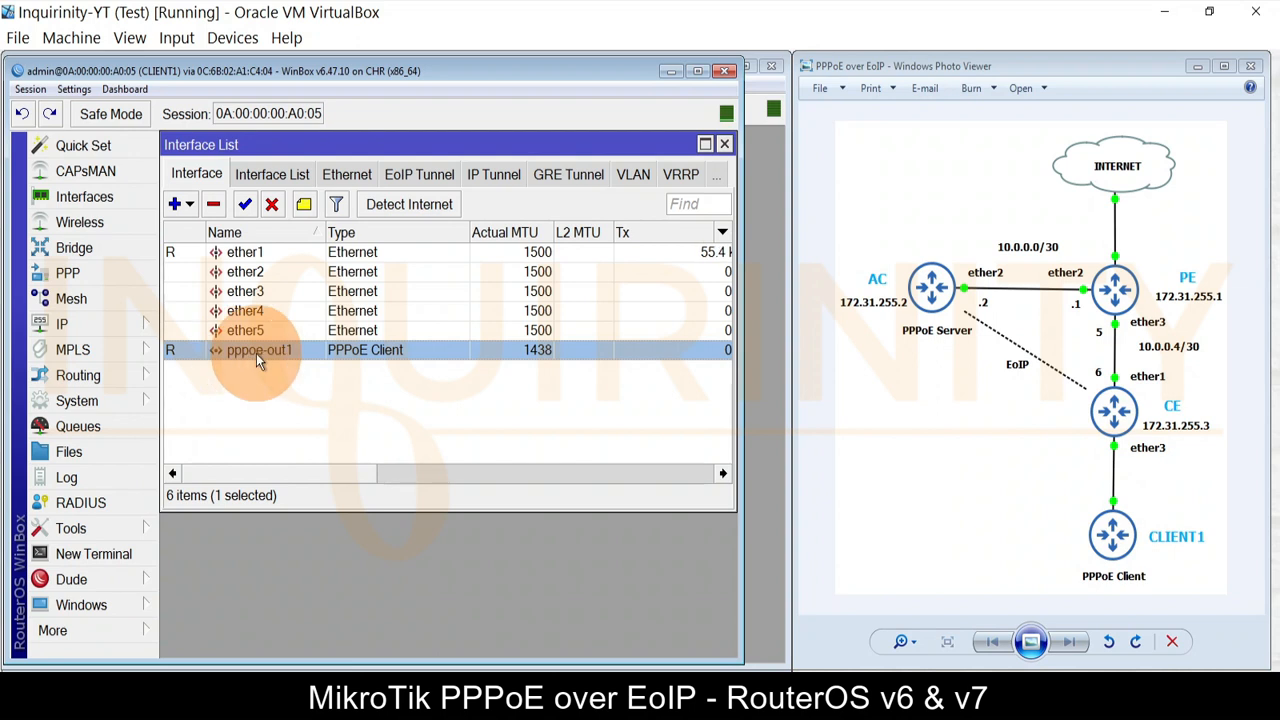
{"action": "double_click", "coordinate": [256, 353]}
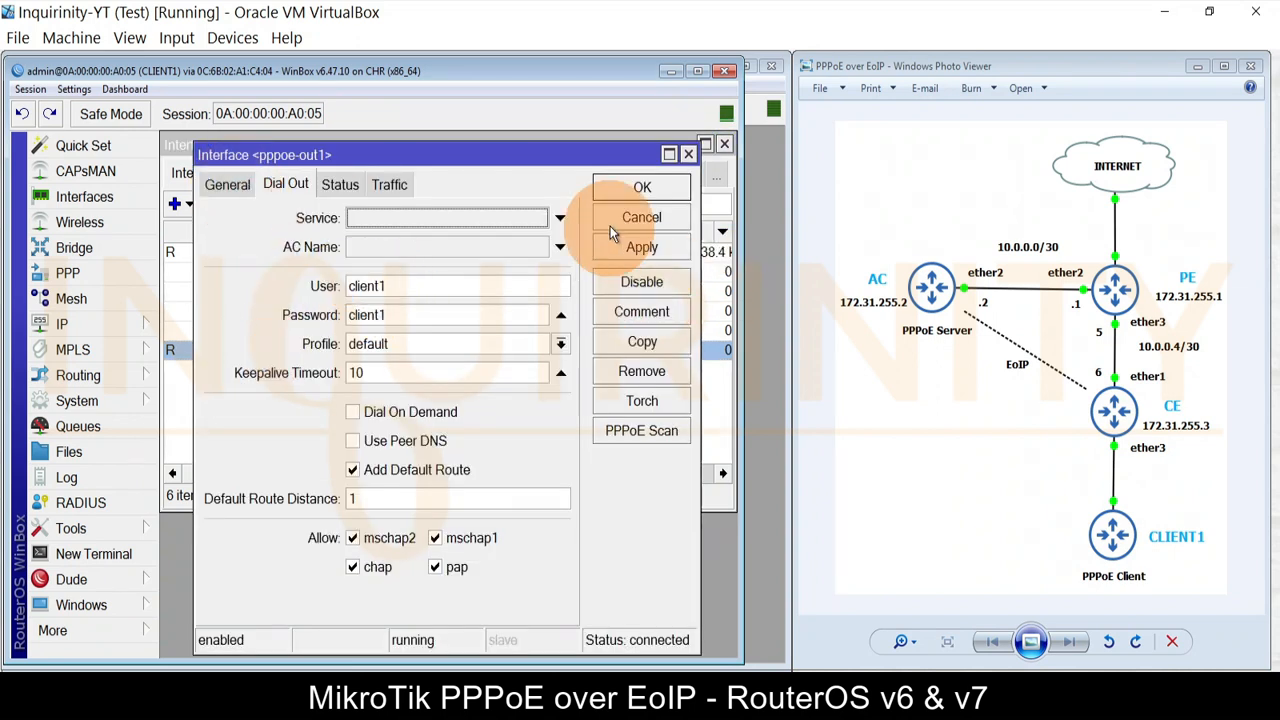
{"action": "left_click", "coordinate": [641, 217]}
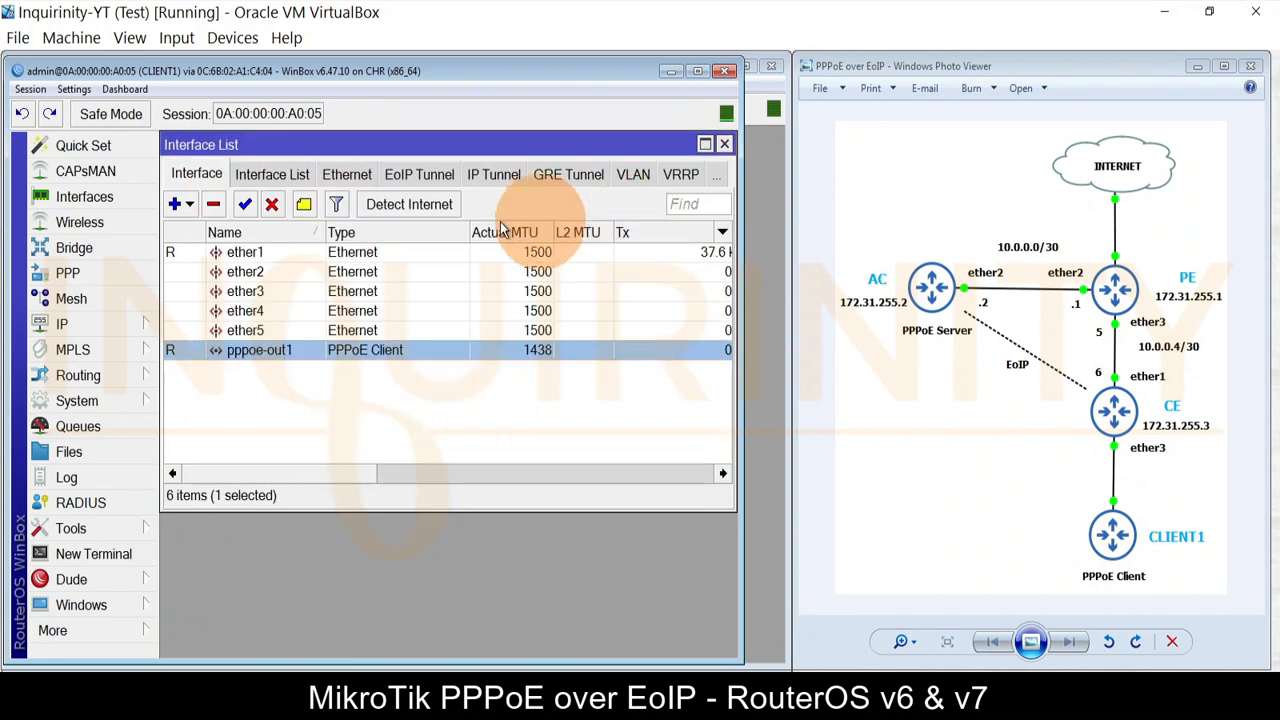
{"action": "left_click", "coordinate": [177, 204]}
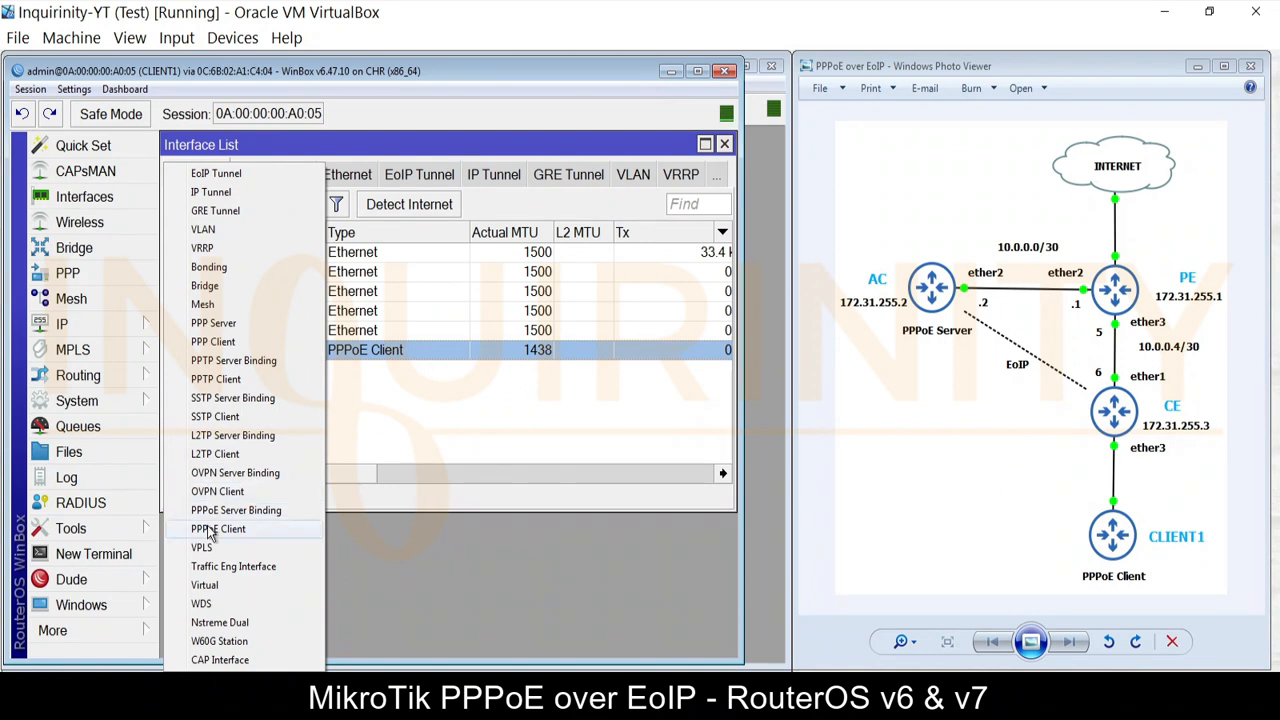
{"action": "left_click", "coordinate": [348, 352]}
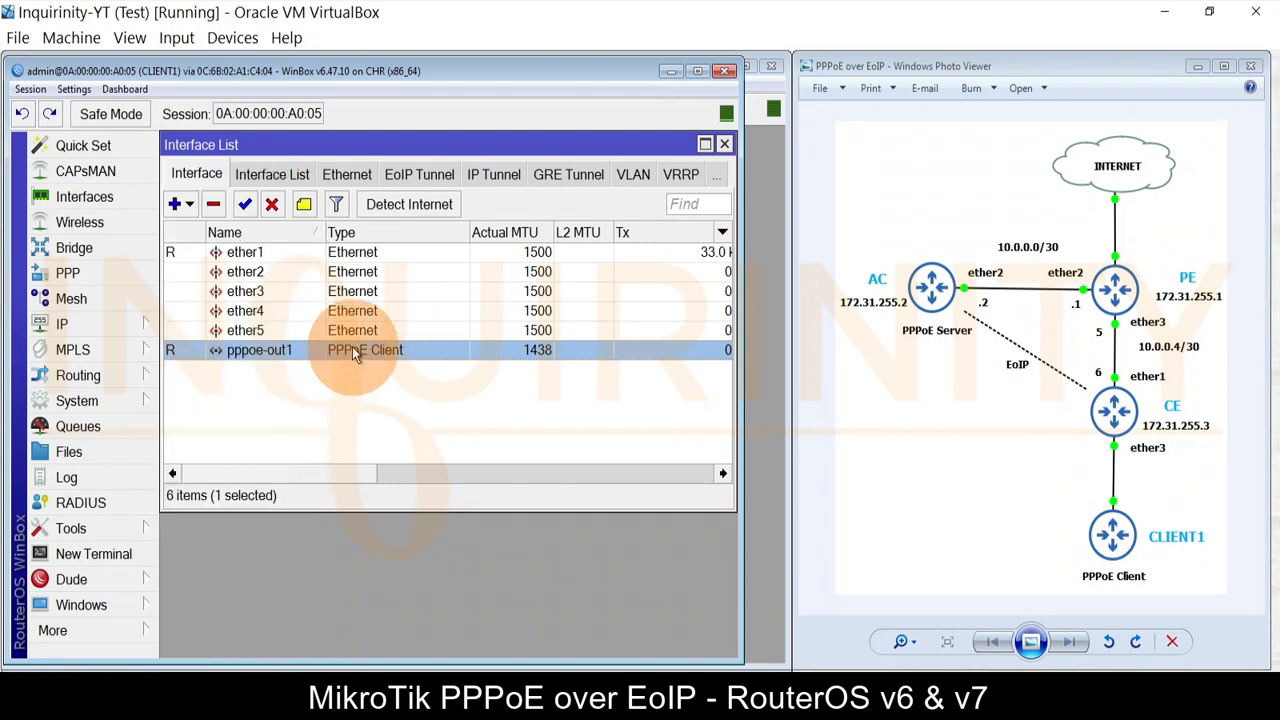
{"action": "double_click", "coordinate": [260, 348]}
{"action": "left_click", "coordinate": [227, 184]}
{"action": "double_click", "coordinate": [320, 218]}
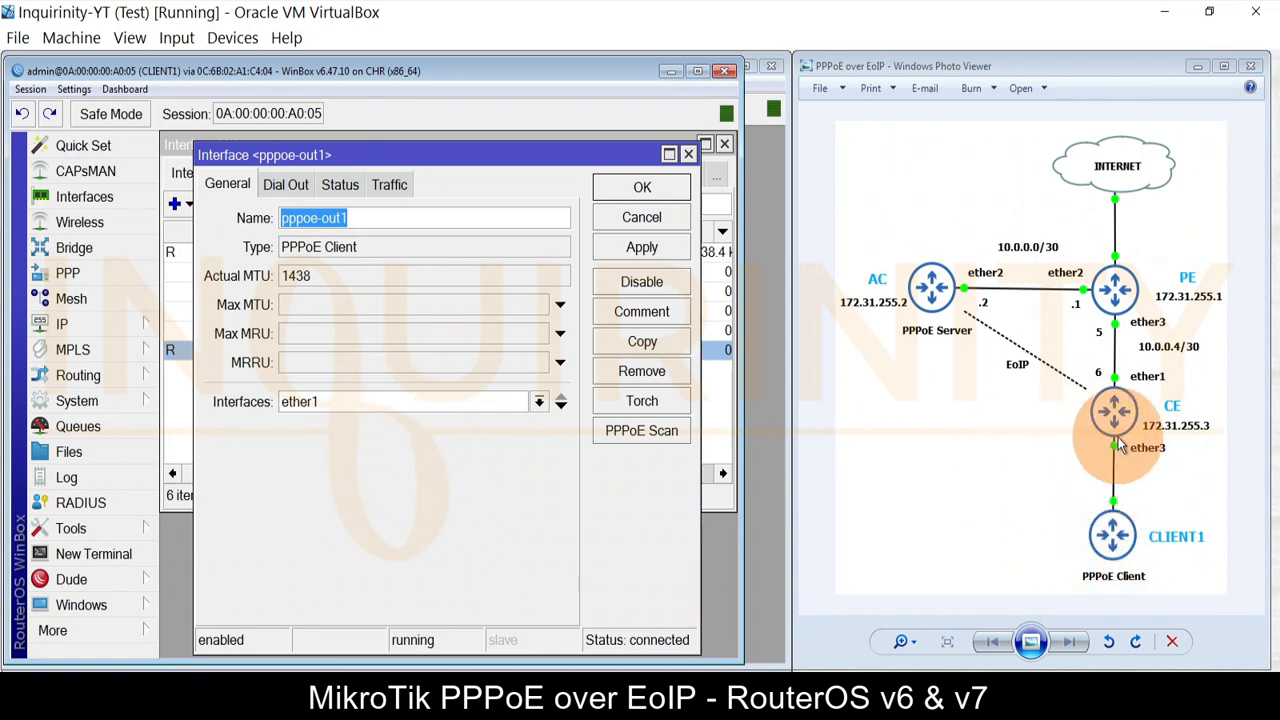
Step: Check the Dial Out login for user client1 and tick Use Peer DNS
{"action": "left_click", "coordinate": [285, 184]}
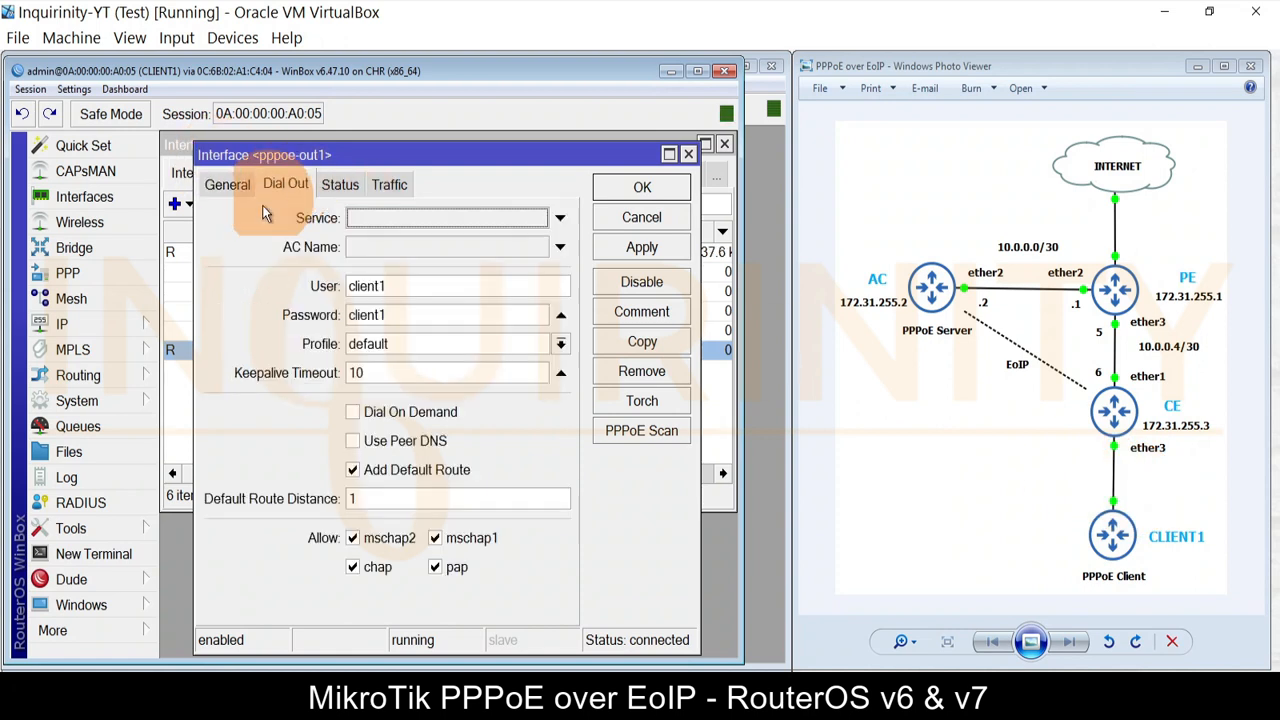
{"action": "key", "text": "Tab"}
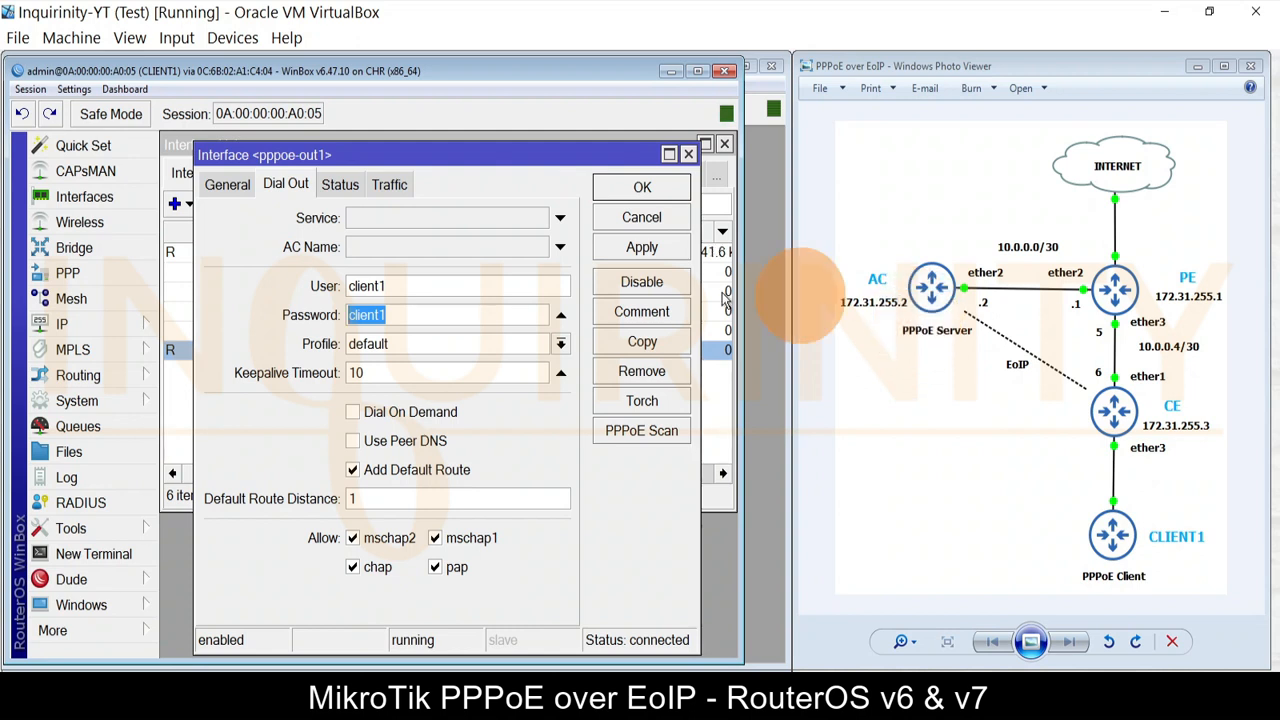
{"action": "left_click", "coordinate": [358, 440]}
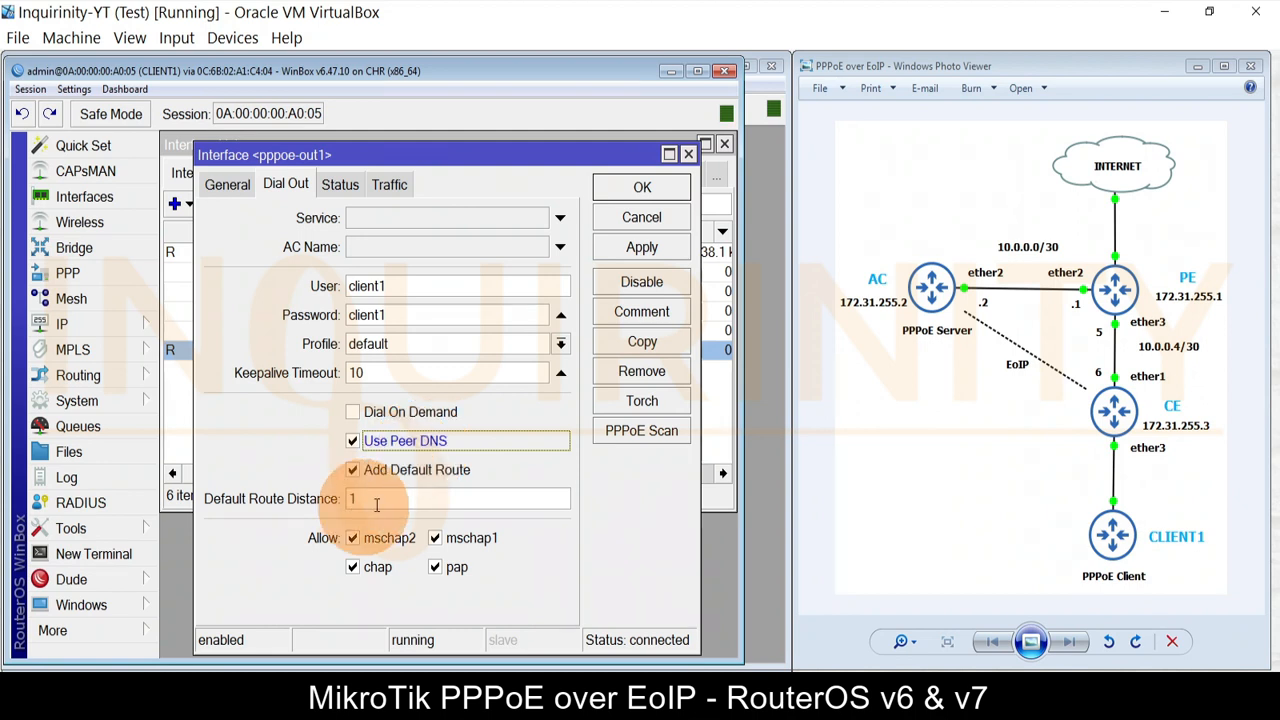
{"action": "left_click", "coordinate": [115, 327]}
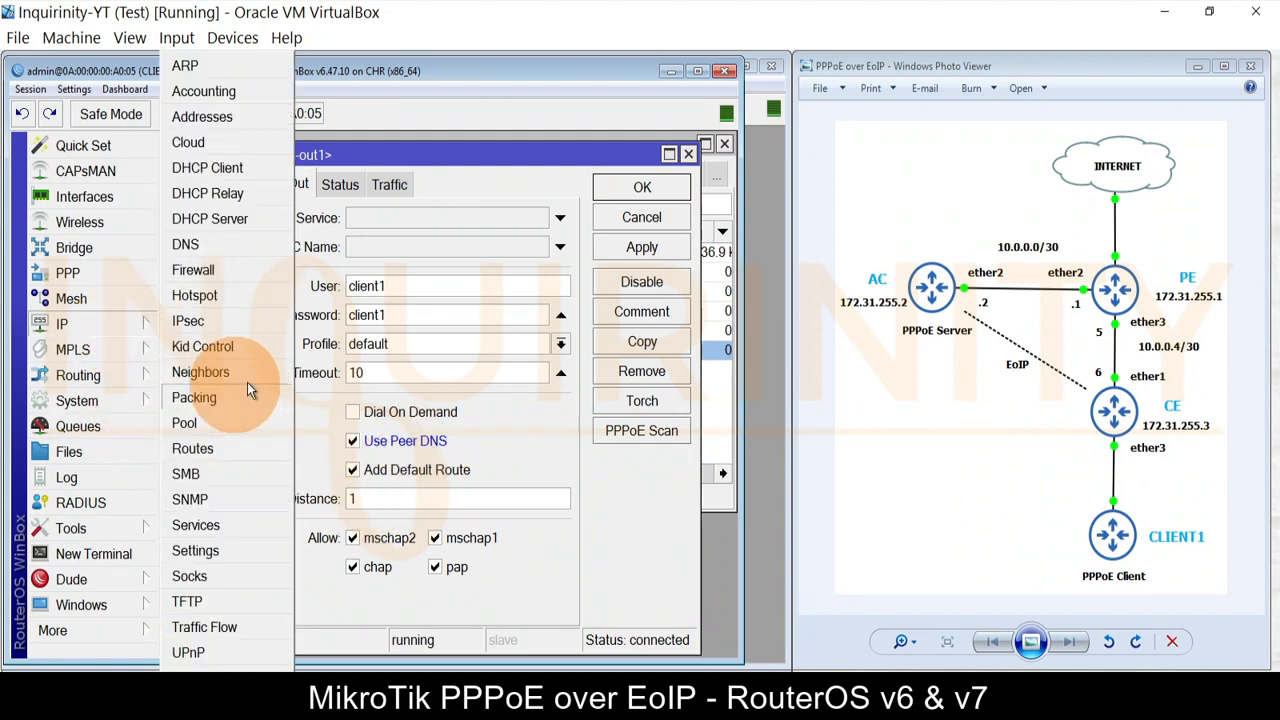
Step: Confirm DNS already uses 8.8.8.8 and untick Use Peer DNS on pppoe-out1
{"action": "left_click", "coordinate": [218, 251]}
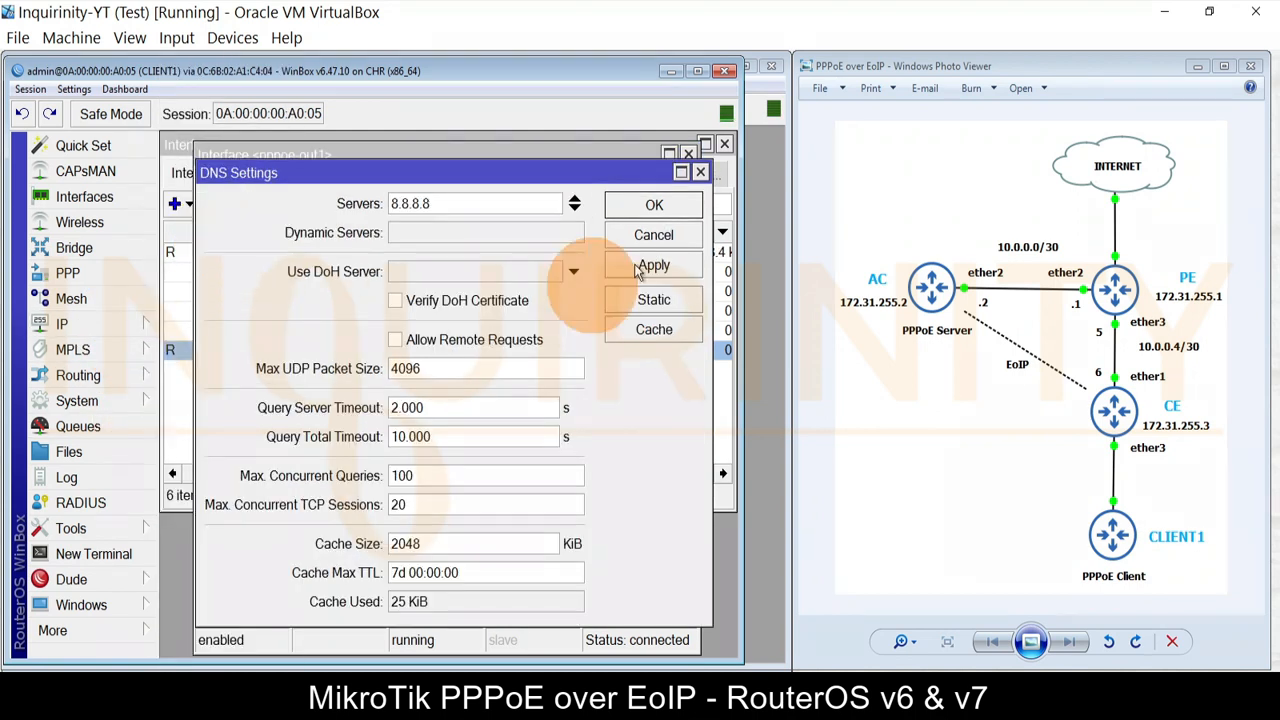
{"action": "left_click", "coordinate": [655, 206]}
{"action": "left_click", "coordinate": [353, 441]}
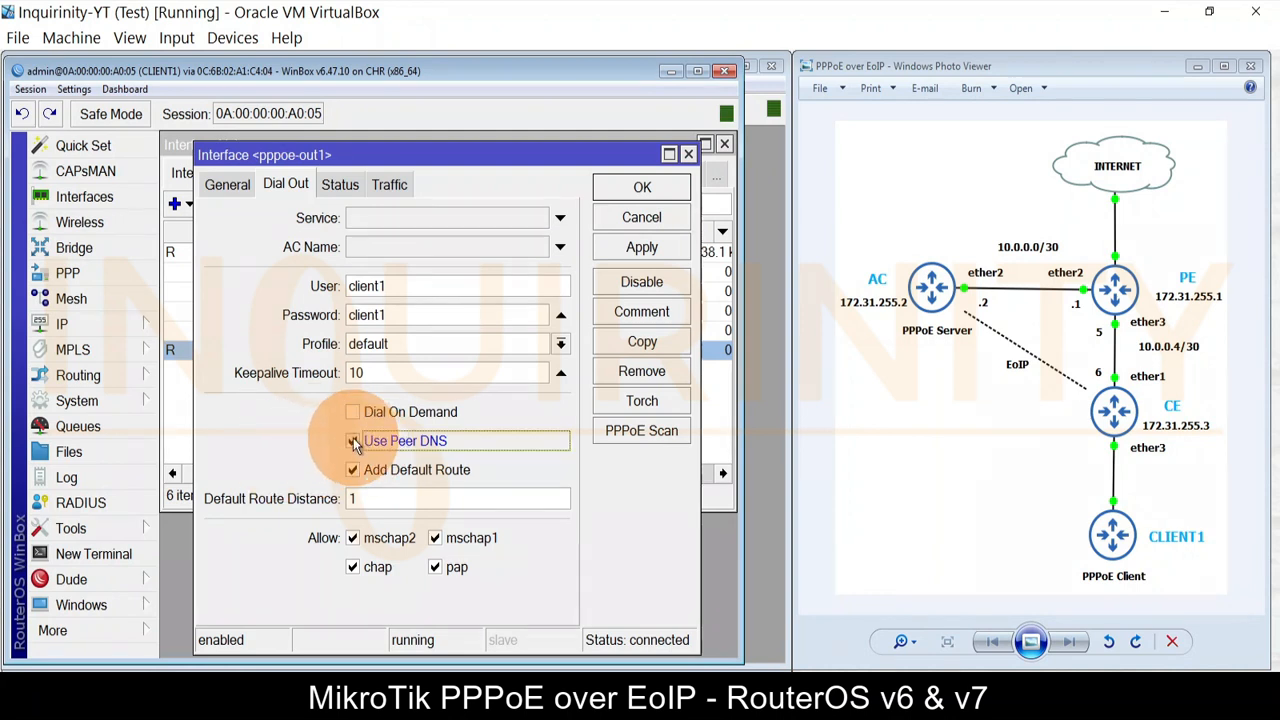
Step: Verify the 0.0.0.0/0 default route via pppoe-out1 in the routing table
{"action": "left_click", "coordinate": [94, 328]}
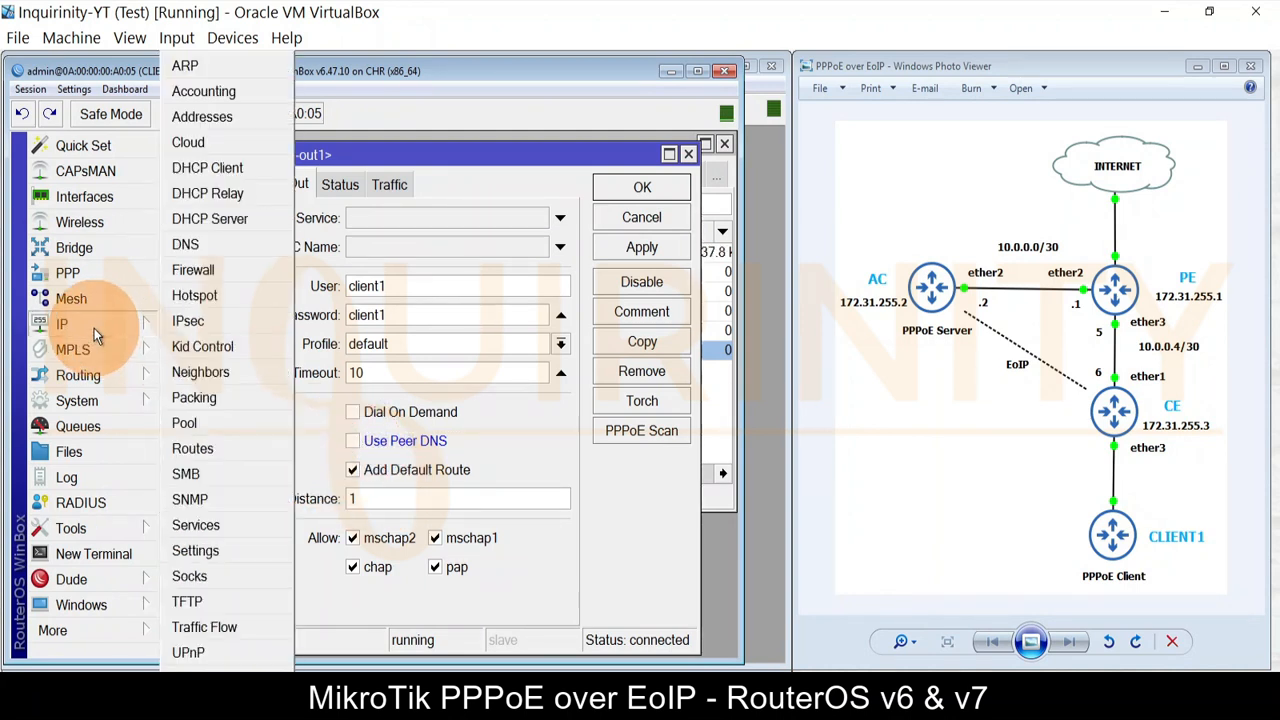
{"action": "left_click", "coordinate": [217, 448]}
{"action": "left_click", "coordinate": [270, 280]}
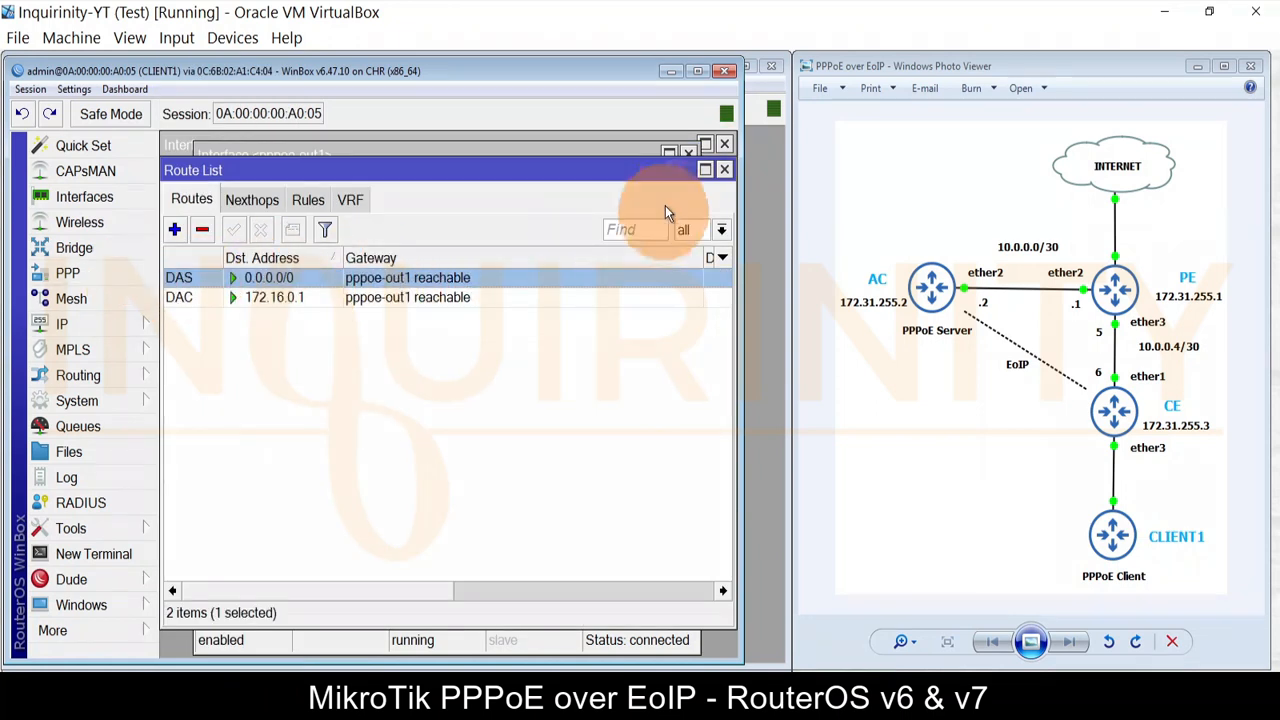
{"action": "left_click", "coordinate": [725, 171]}
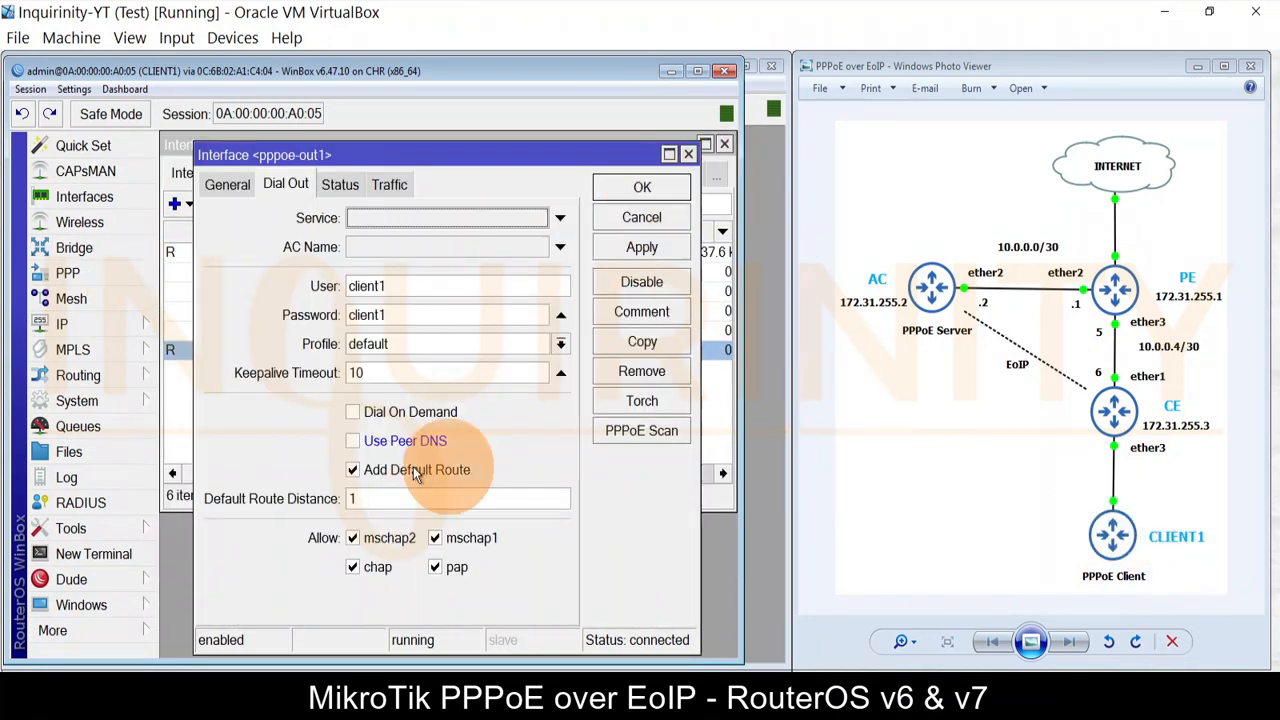
Step: Apply and save the pppoe-out1 settings, then close the Interface List
{"action": "left_click", "coordinate": [617, 249]}
{"action": "left_click", "coordinate": [638, 190]}
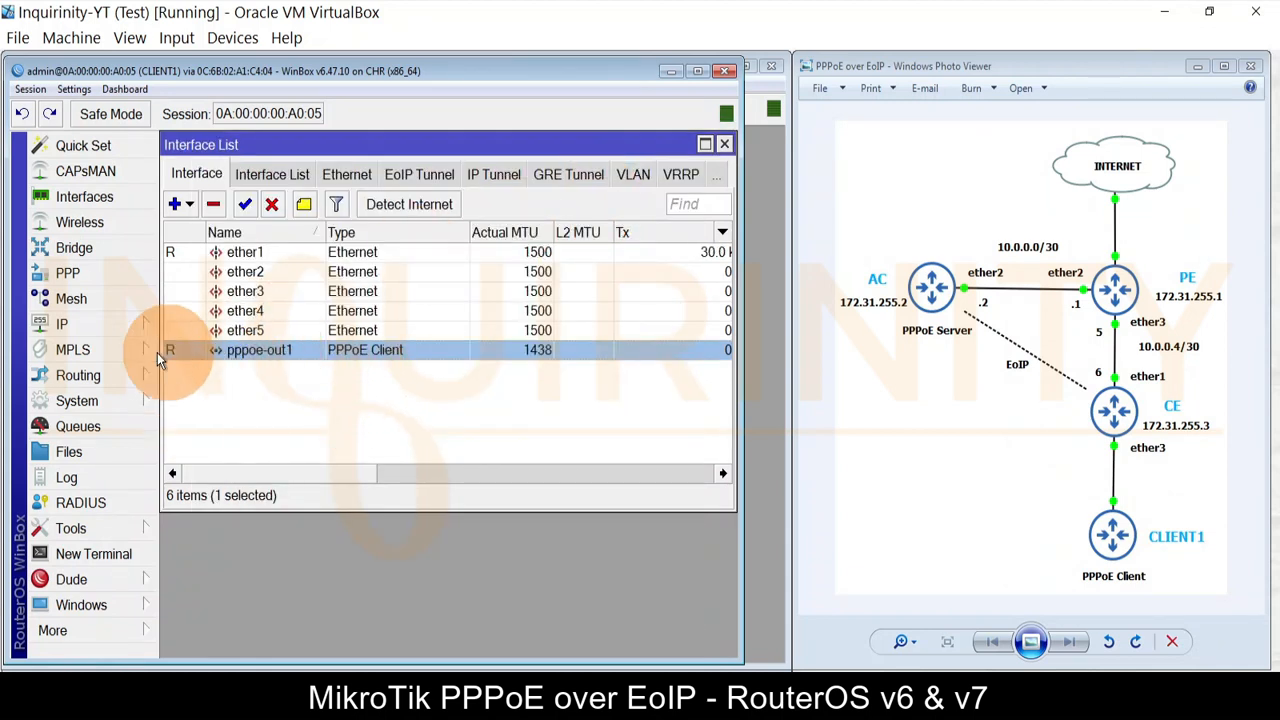
{"action": "left_click", "coordinate": [727, 143]}
{"action": "left_click", "coordinate": [1160, 538]}
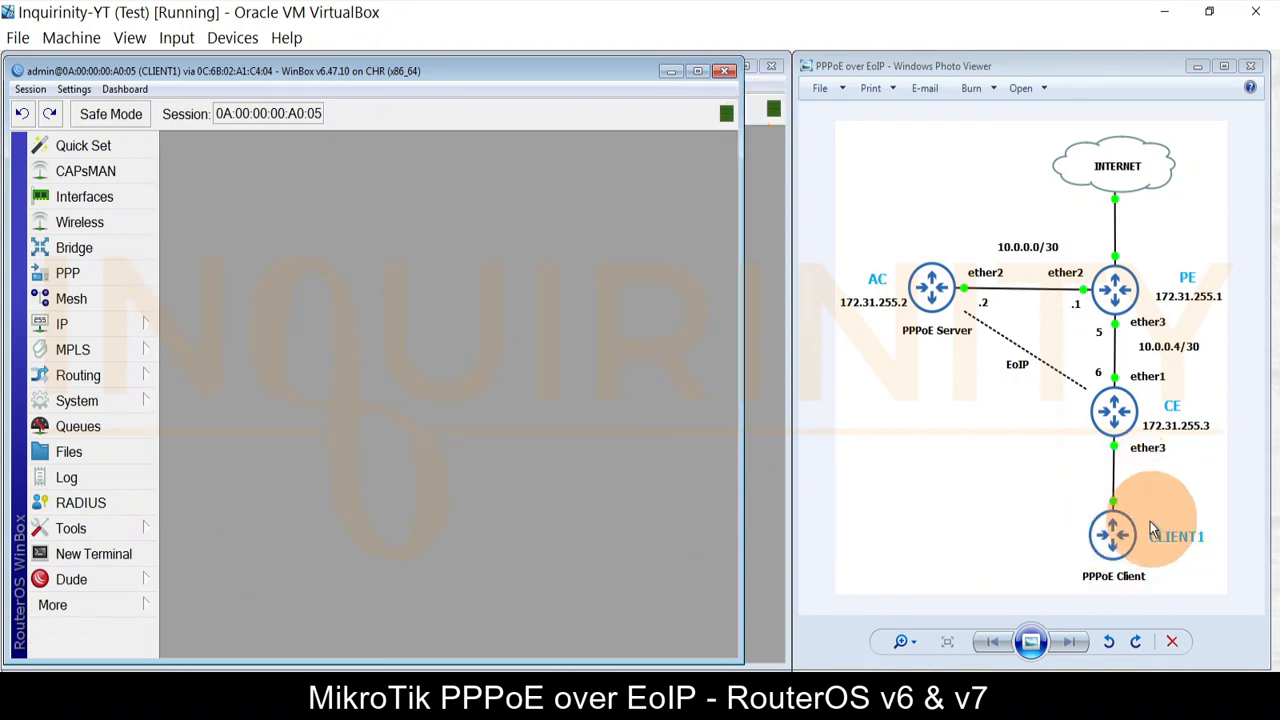
Step: Check that CLIENT1 holds address 172.16.0.200 in the IP address list
{"action": "left_click", "coordinate": [109, 325]}
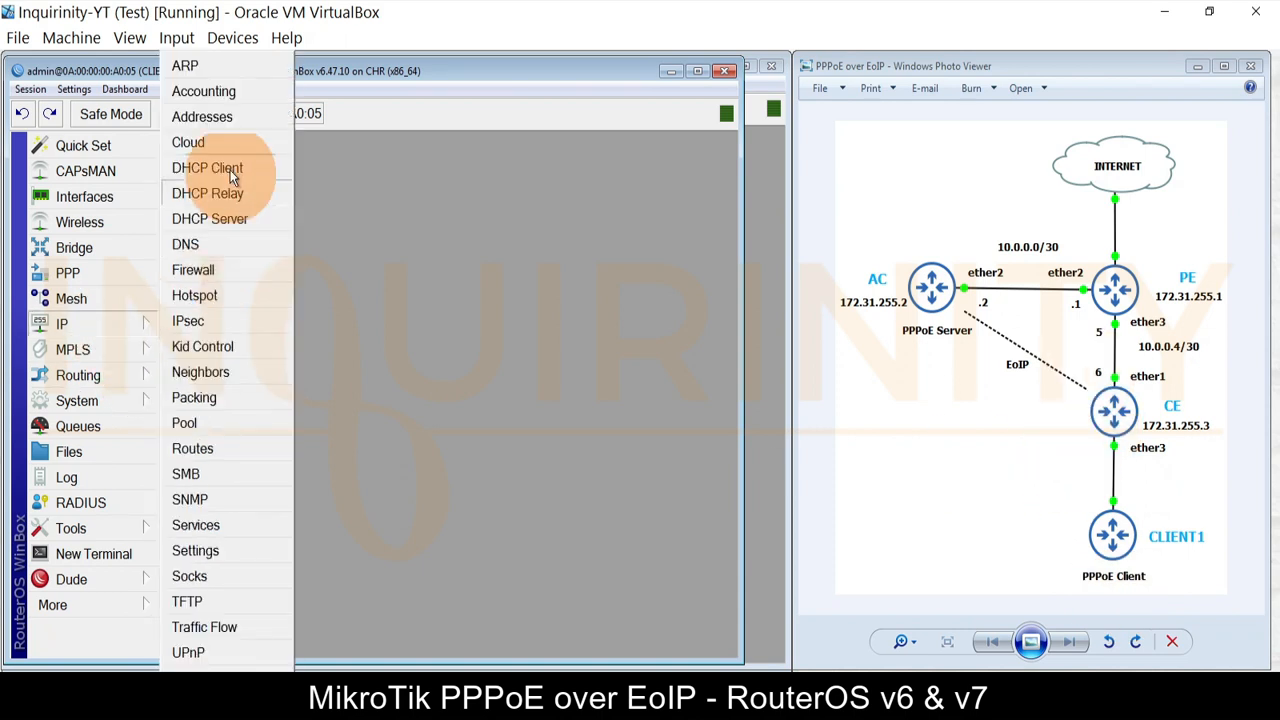
{"action": "left_click", "coordinate": [215, 117]}
{"action": "left_click", "coordinate": [348, 226]}
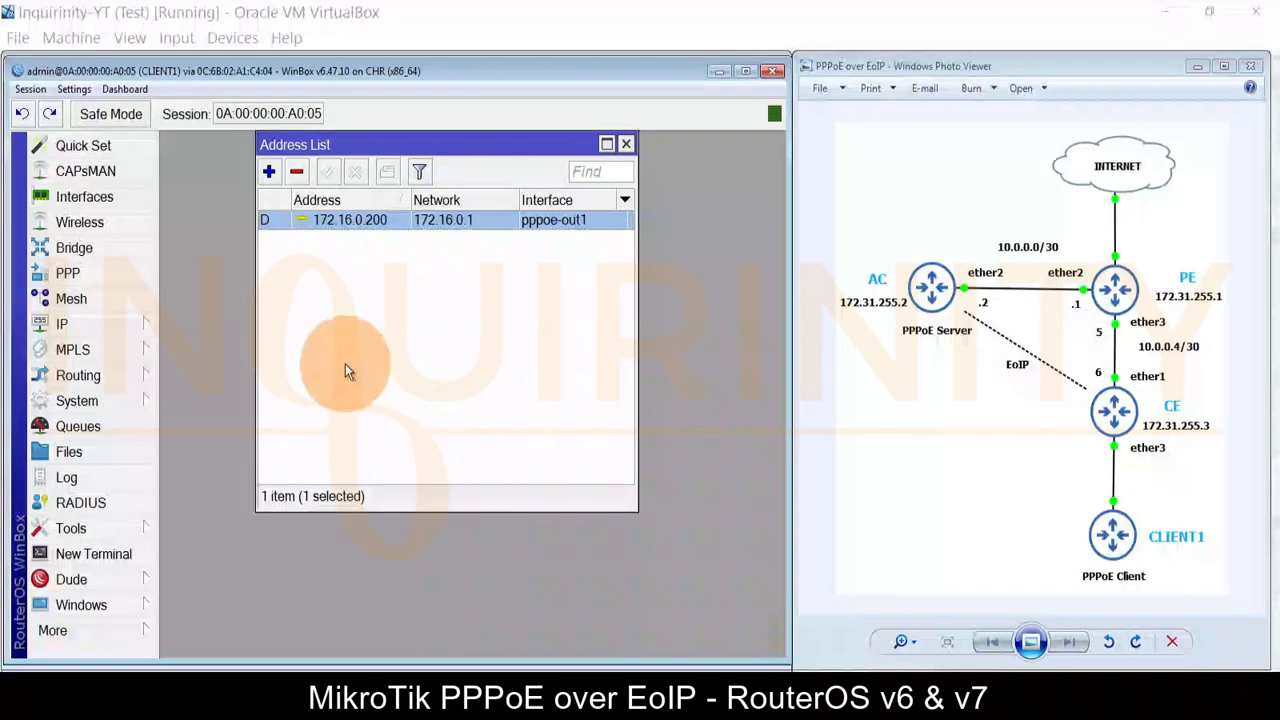
Step: Ping the gateway 172.16.0.1 and stop after three replies with 0% loss
{"action": "left_click", "coordinate": [121, 530]}
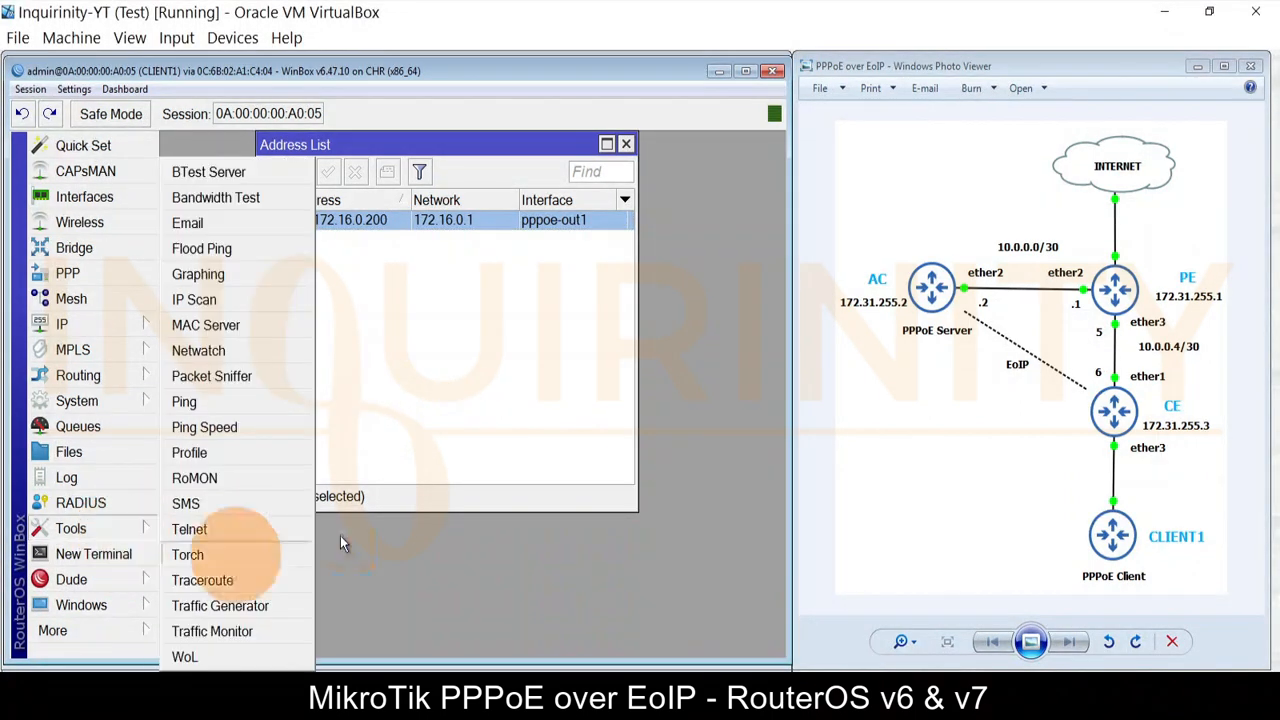
{"action": "left_click", "coordinate": [205, 395]}
{"action": "type", "text": "172.16.0.1"}
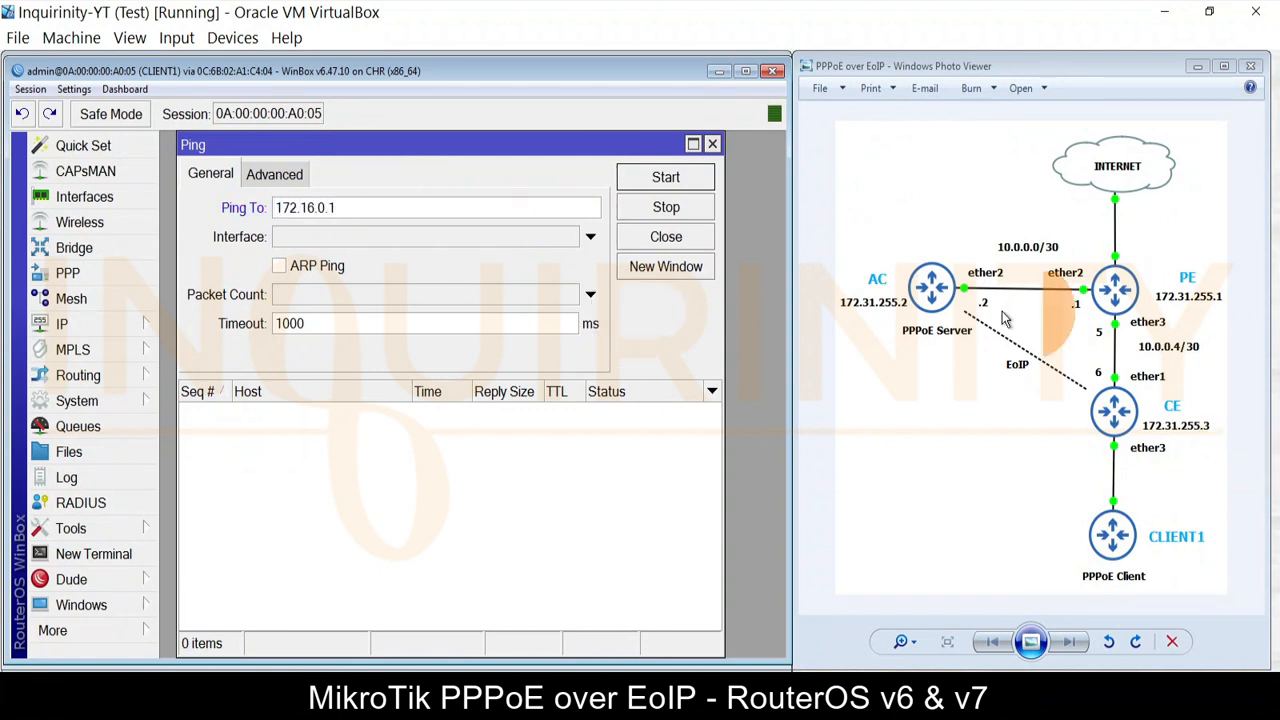
{"action": "left_click", "coordinate": [660, 179]}
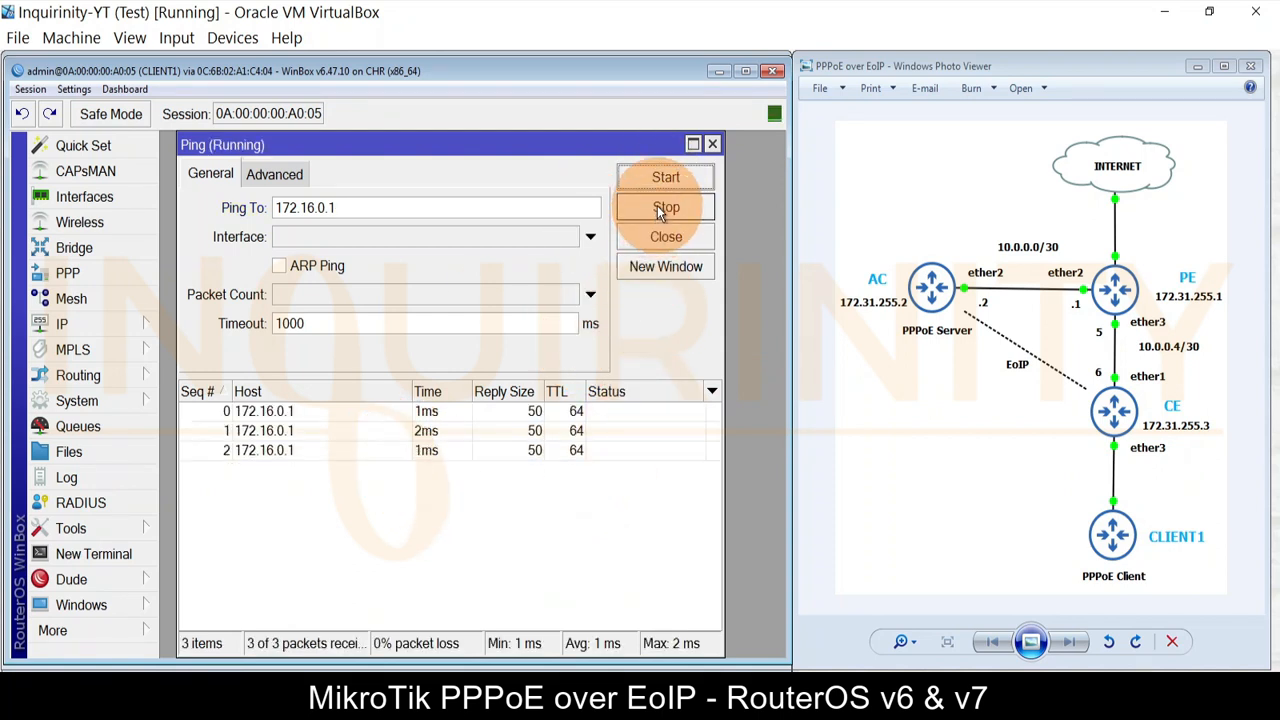
{"action": "left_click", "coordinate": [663, 207]}
{"action": "left_click_drag", "start_coordinate": [340, 207], "coordinate": [150, 211]}
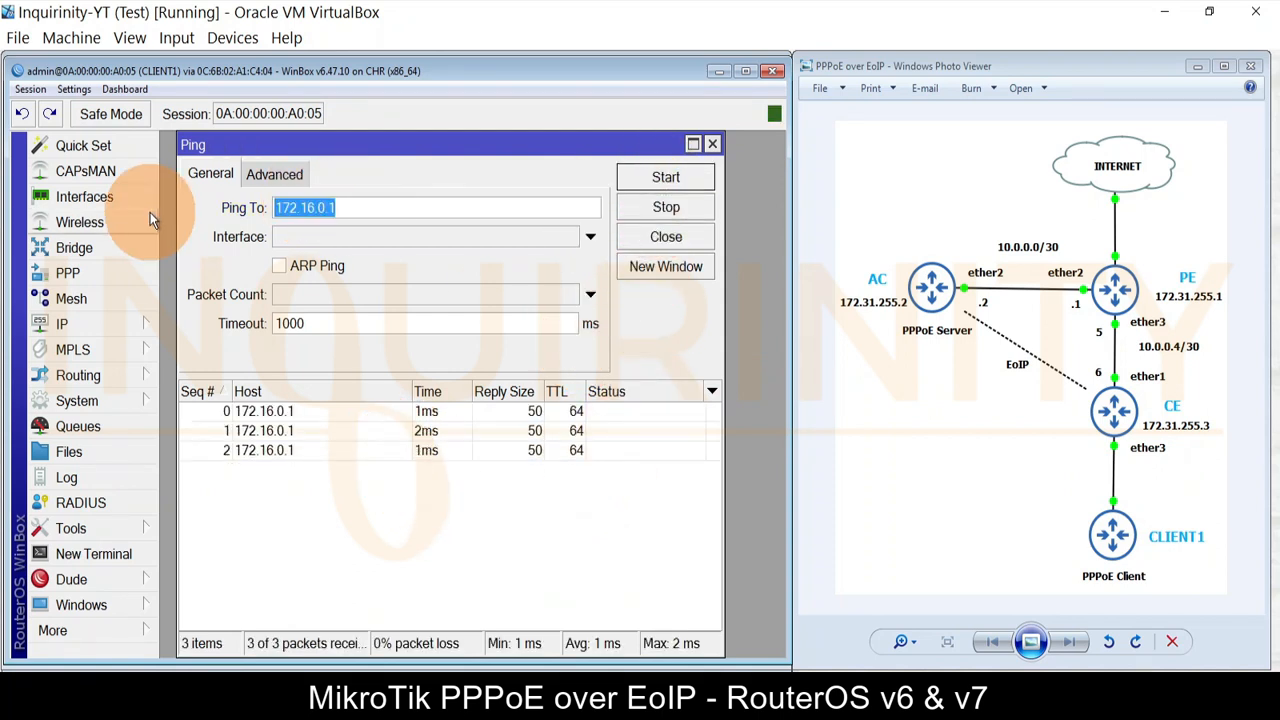
Step: Ping 8.8.8.8 and check the DNS settings without changing them
{"action": "type", "text": "8.8.8.8"}
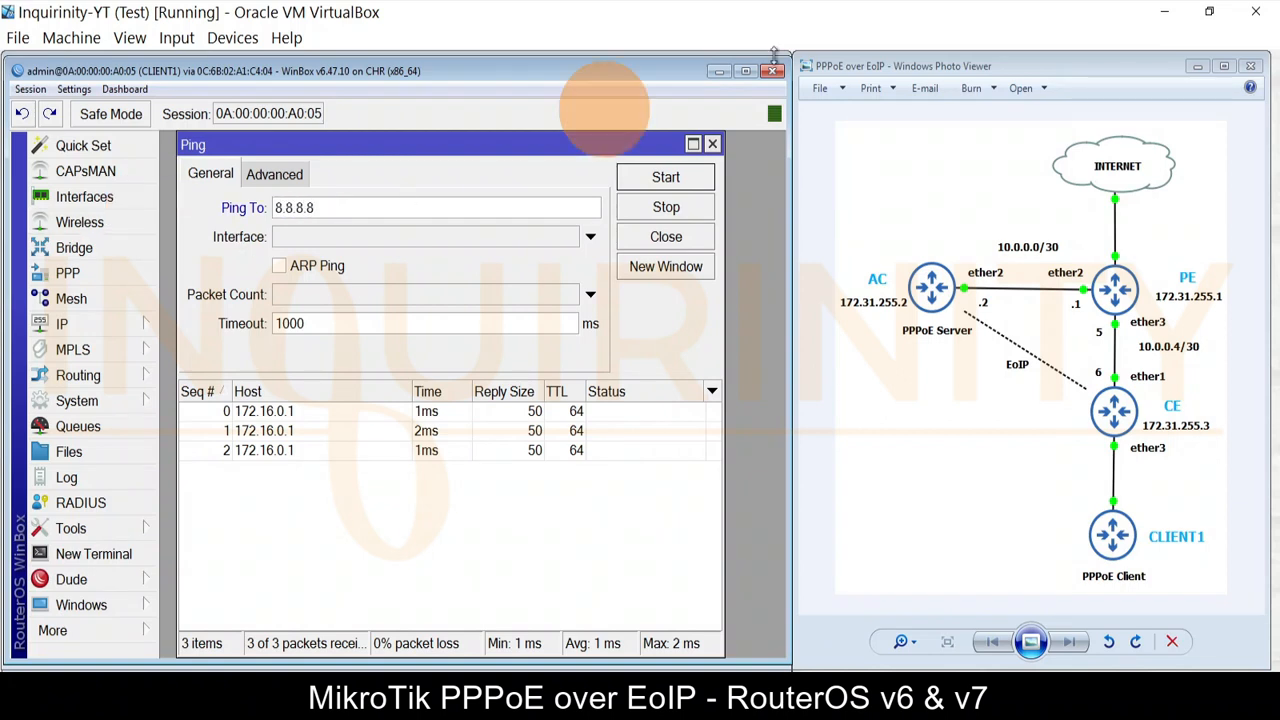
{"action": "left_click", "coordinate": [665, 180]}
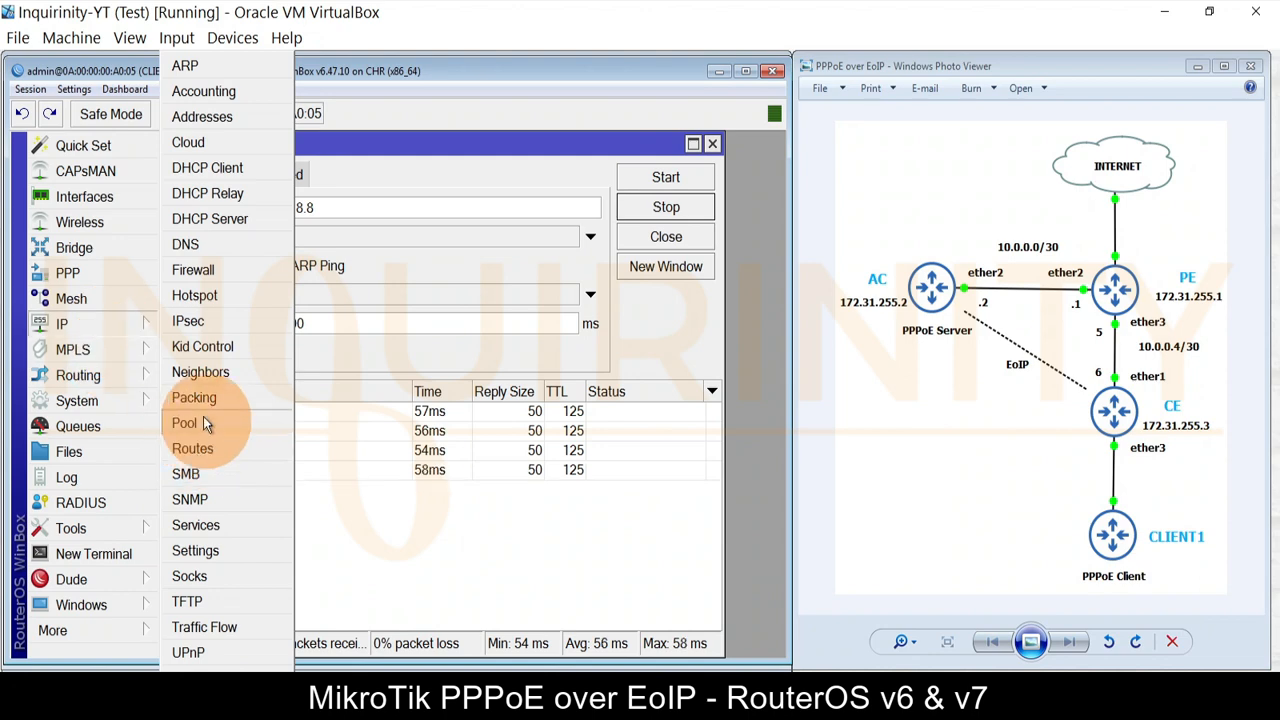
{"action": "left_click", "coordinate": [188, 246]}
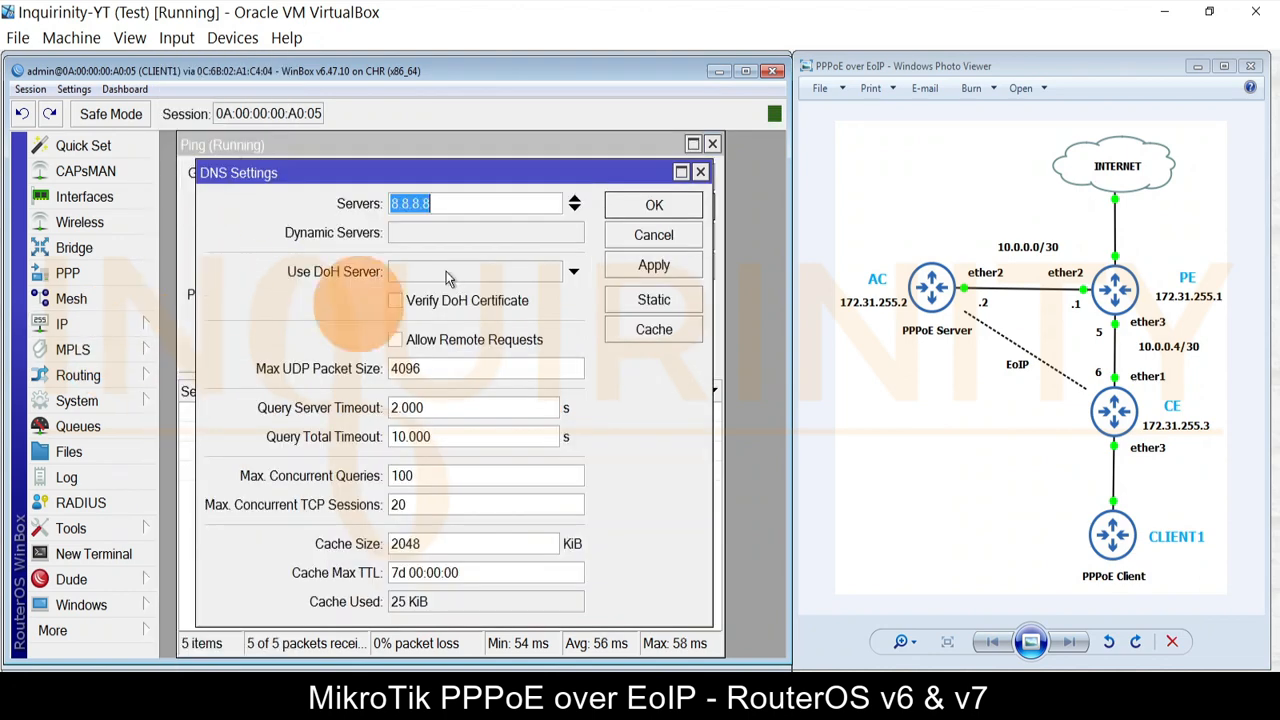
{"action": "left_click", "coordinate": [652, 235]}
{"action": "left_click", "coordinate": [94, 555]}
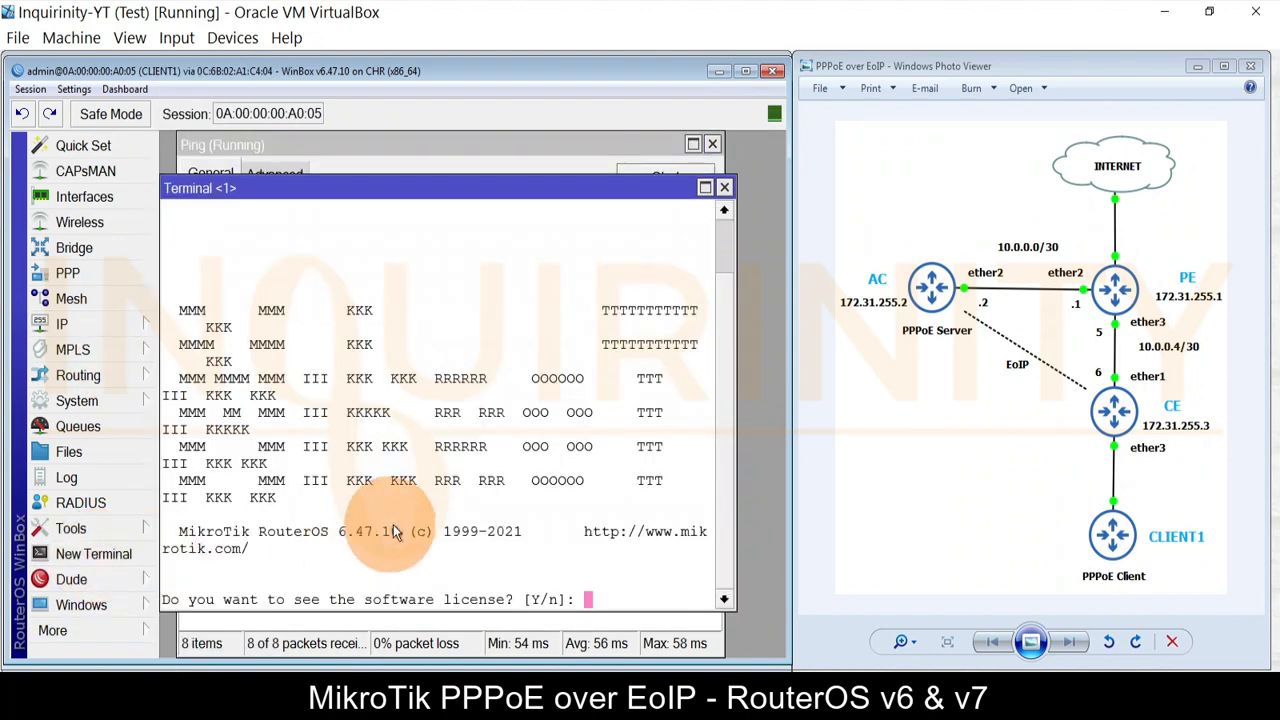
{"action": "type", "text": "n@CLIENT1] > ping www.google.com"}
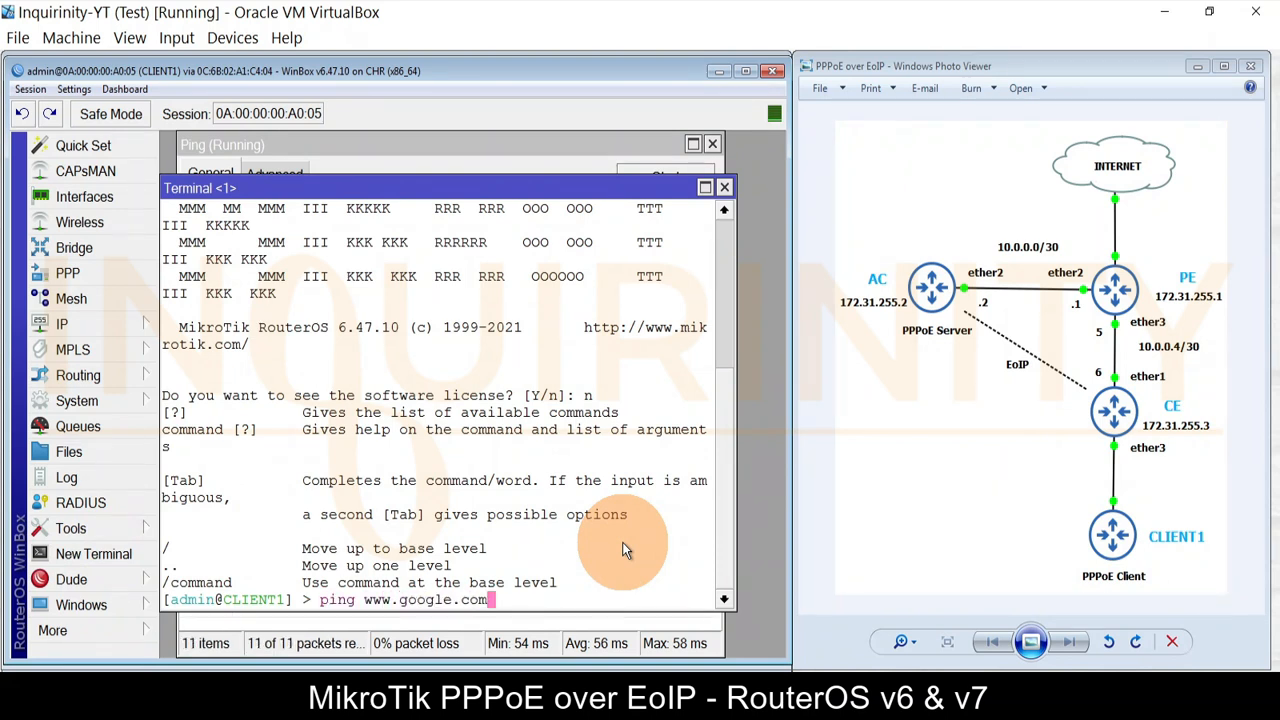
{"action": "key", "text": "Return"}
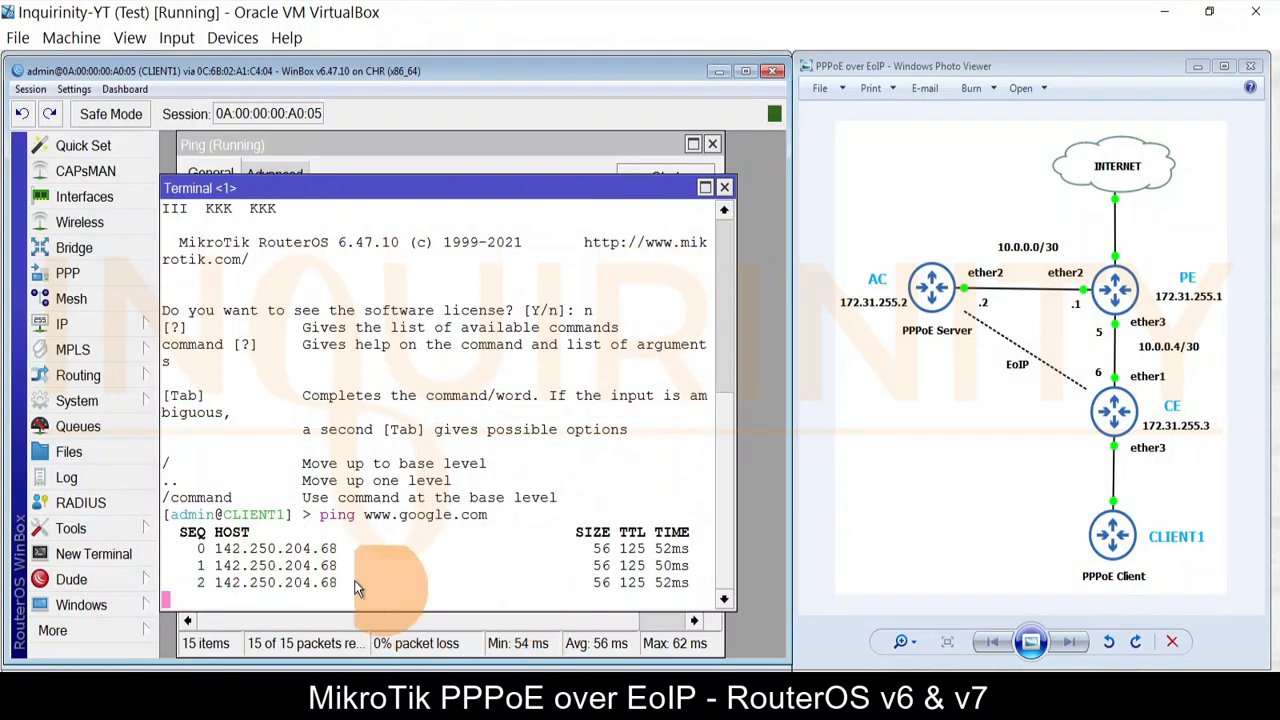
{"action": "key", "text": "ctrl+c"}
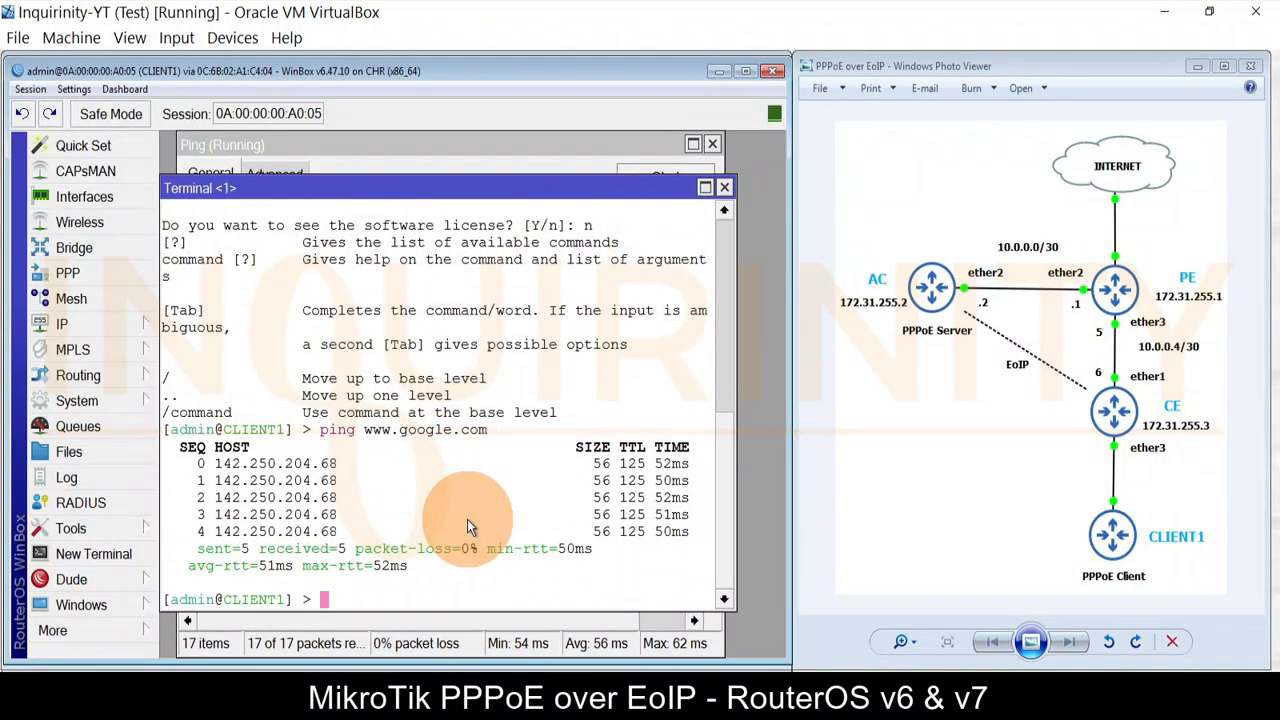
{"action": "type", "text": "ping www."}
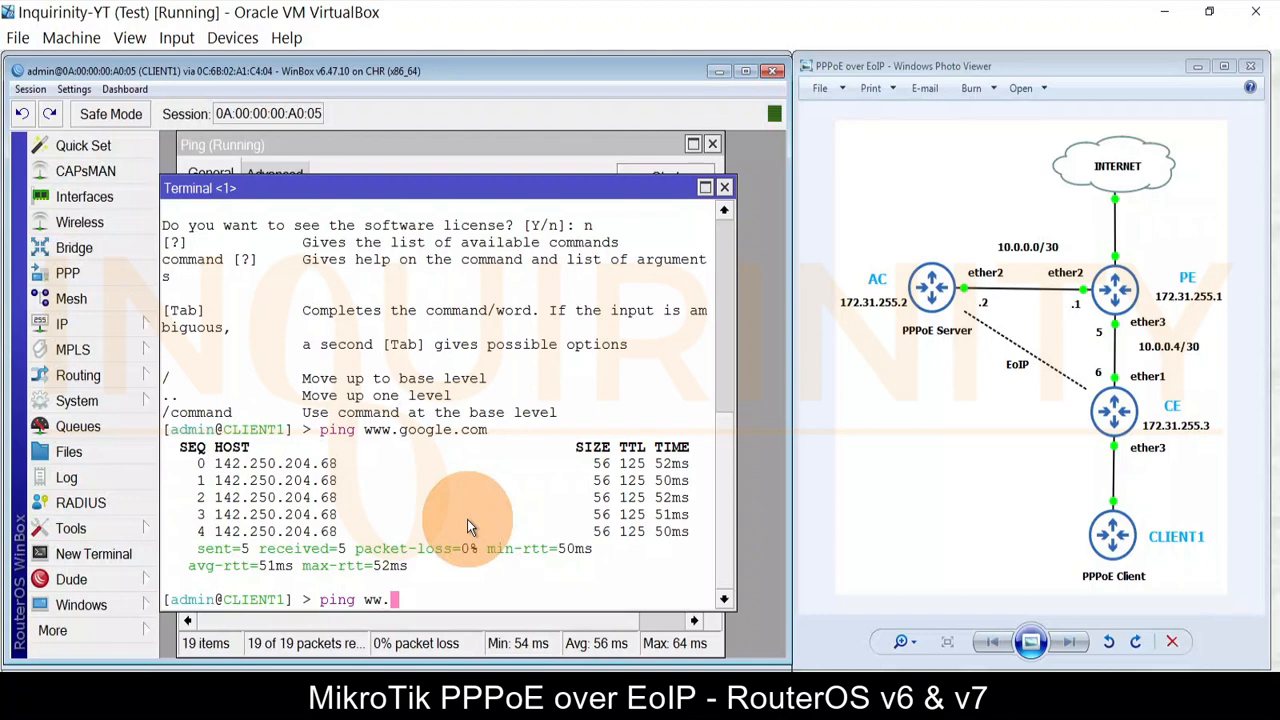
{"action": "type", "text": "mikrotik.com"}
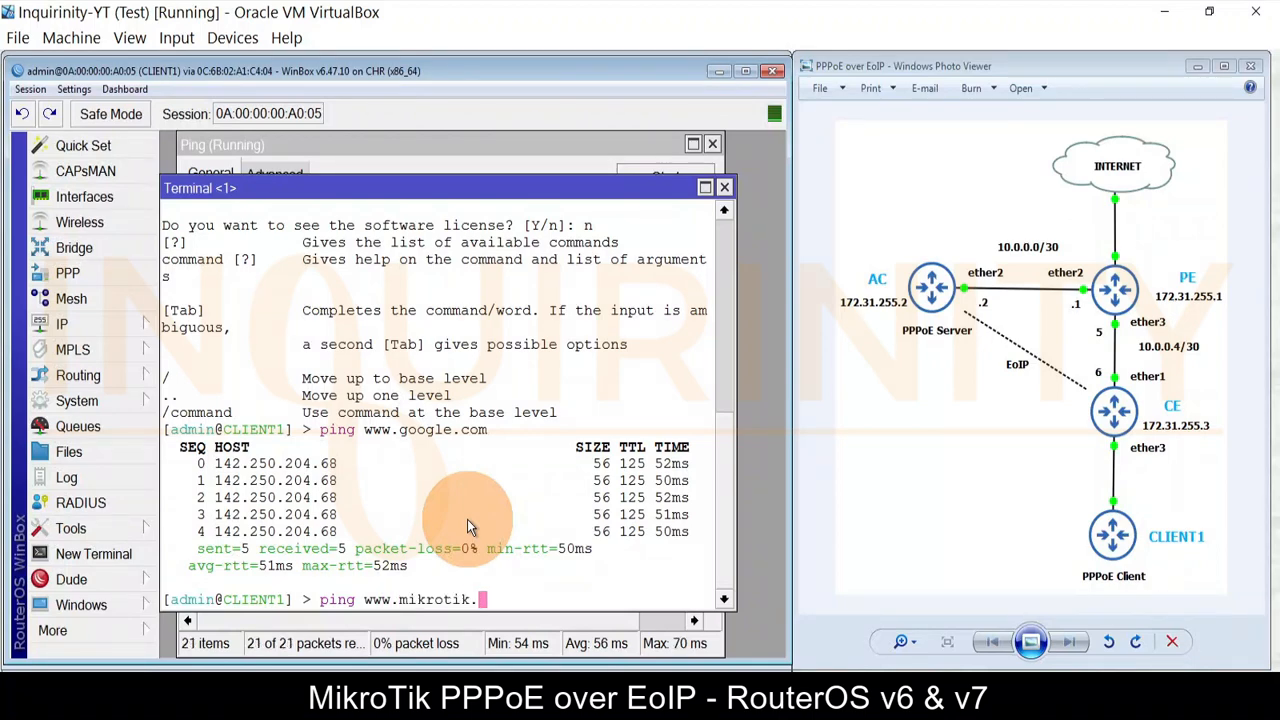
{"action": "key", "text": "Return"}
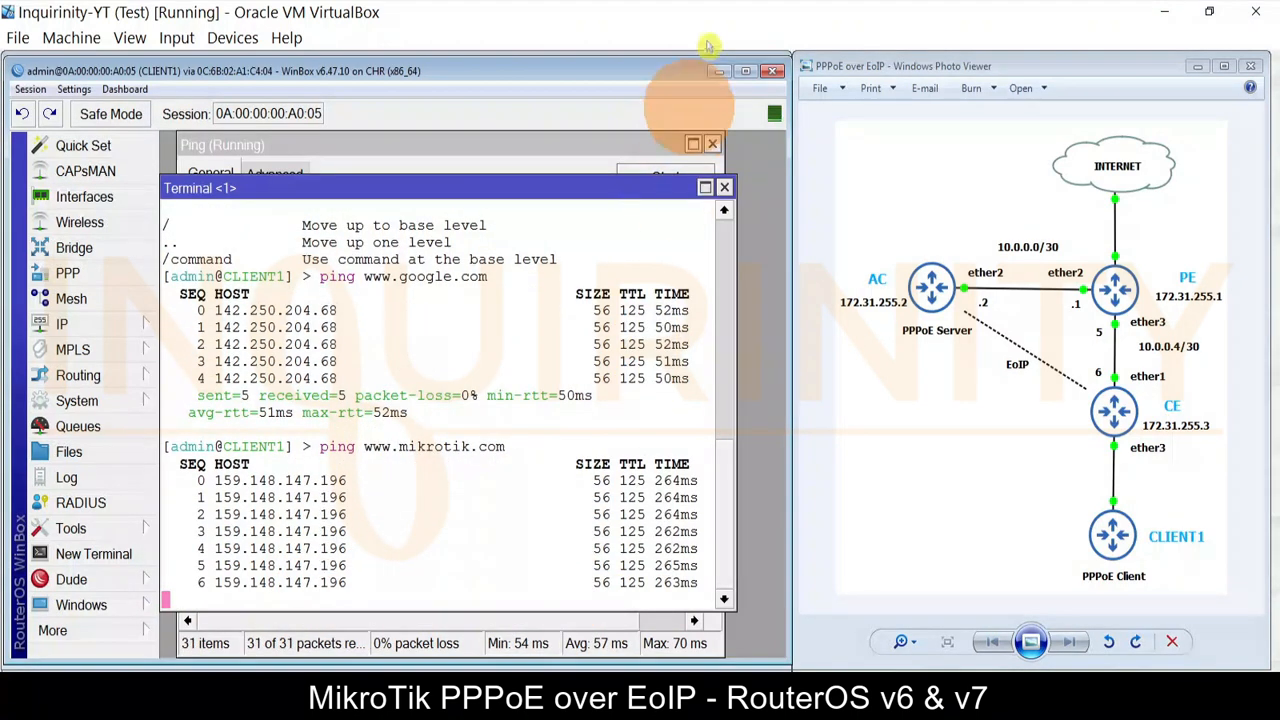
{"action": "left_click", "coordinate": [726, 187]}
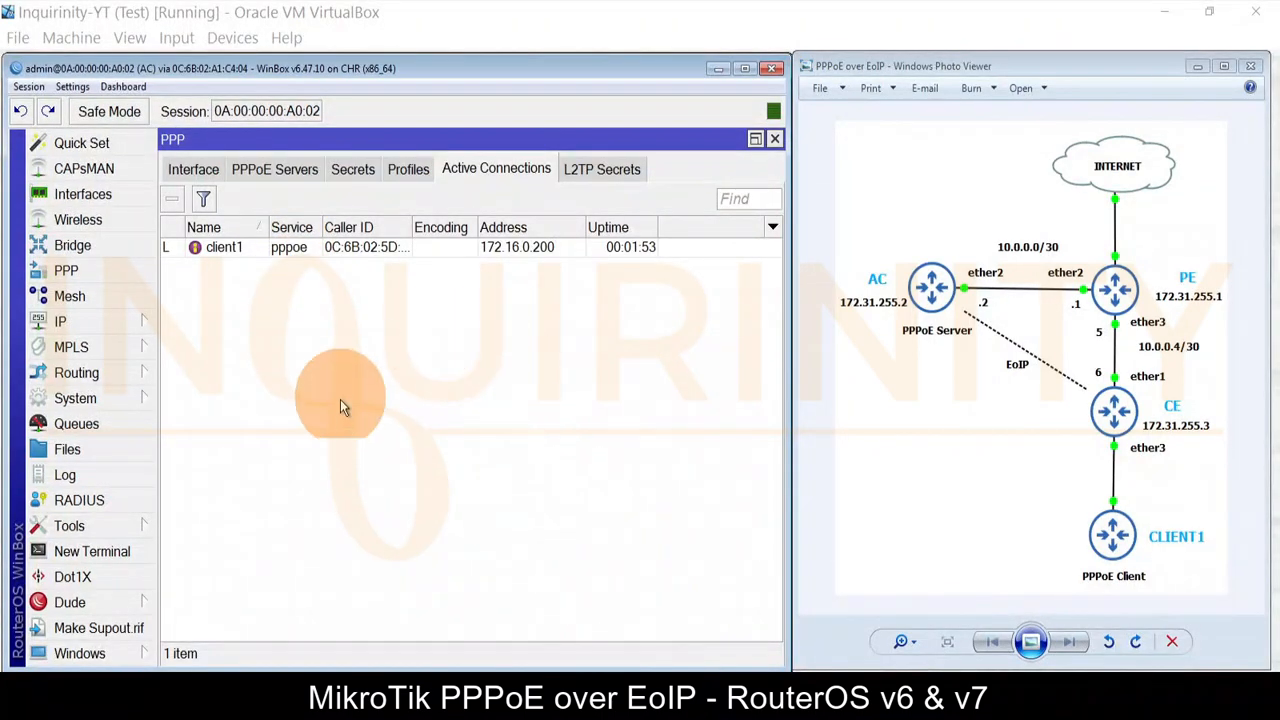
Step: Select client1's active PPPoE connection at 172.16.0.200 in AC's Active Connections
{"action": "left_click", "coordinate": [242, 256]}
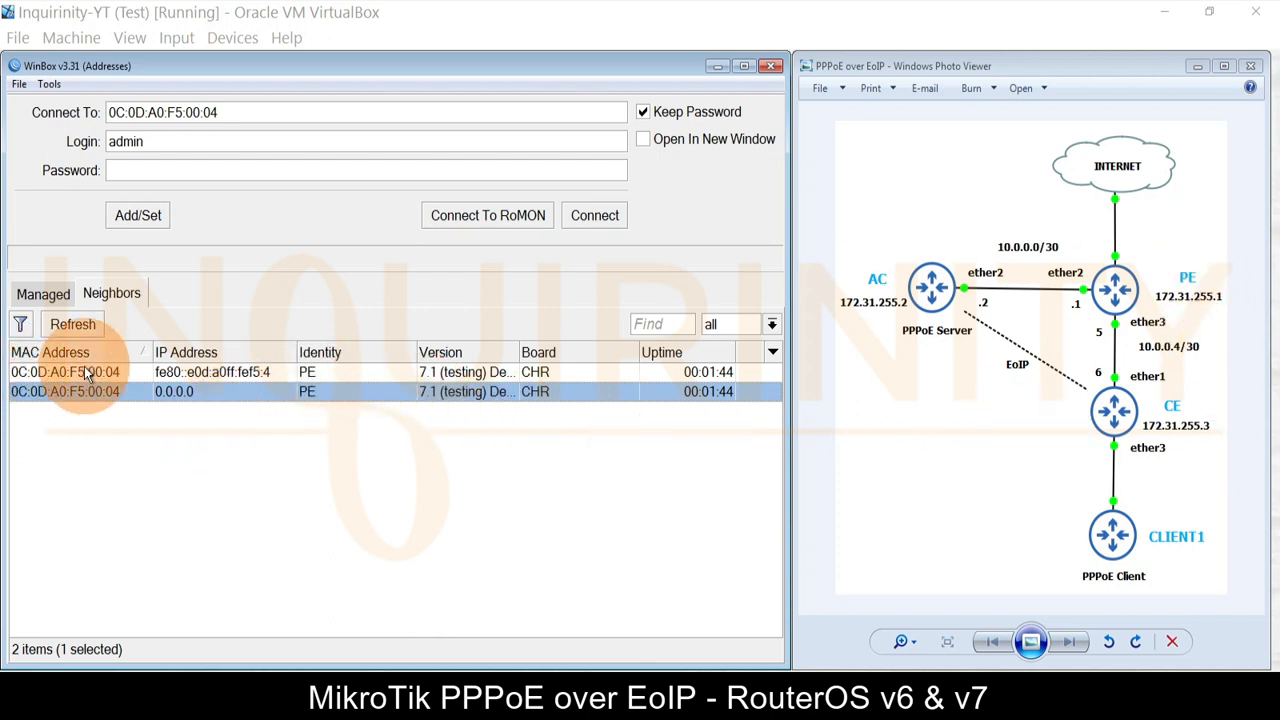
Step: Connect to PE (RouterOS 7.1), skip the password change and close the OSPF window
{"action": "left_click", "coordinate": [82, 391]}
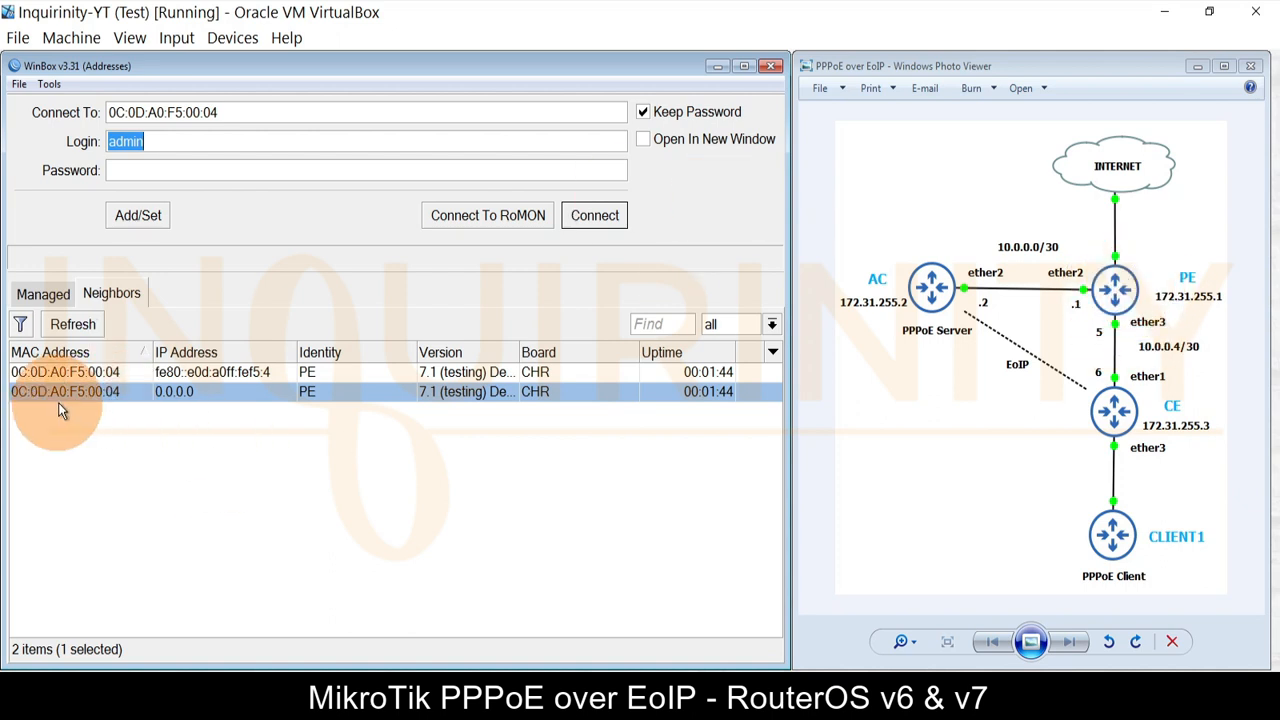
{"action": "left_click", "coordinate": [586, 216]}
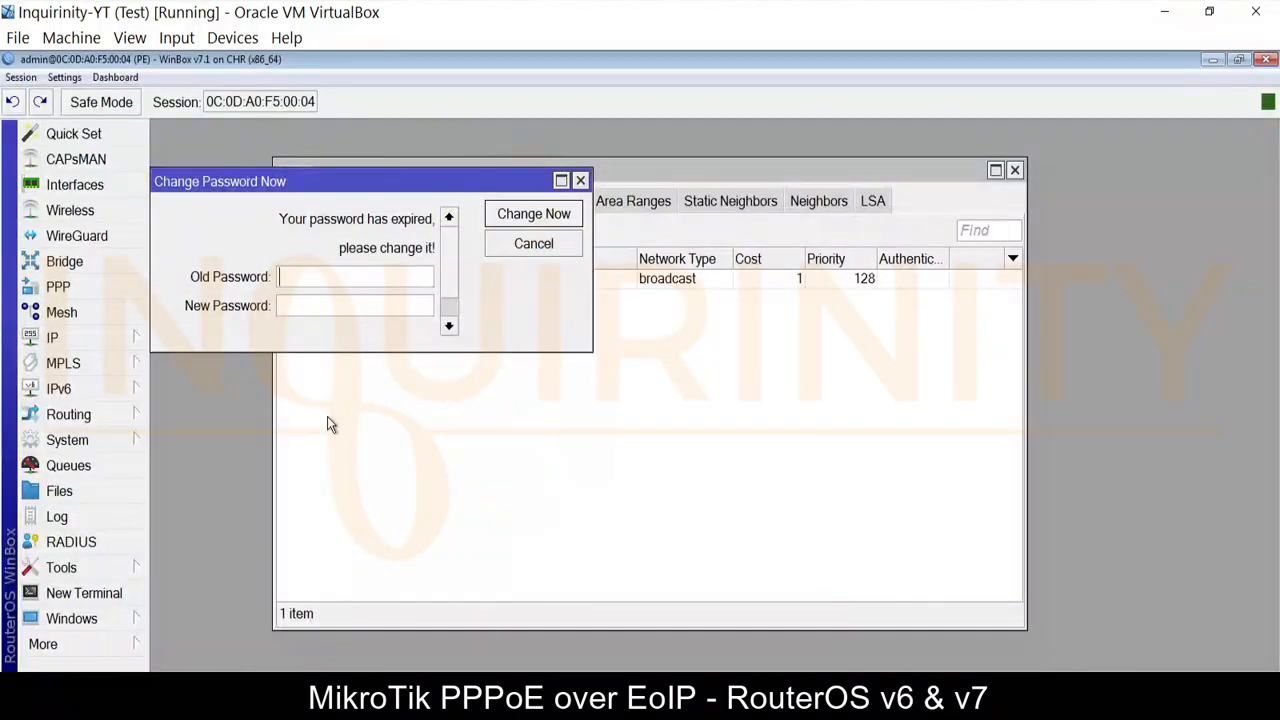
{"action": "left_click", "coordinate": [580, 180]}
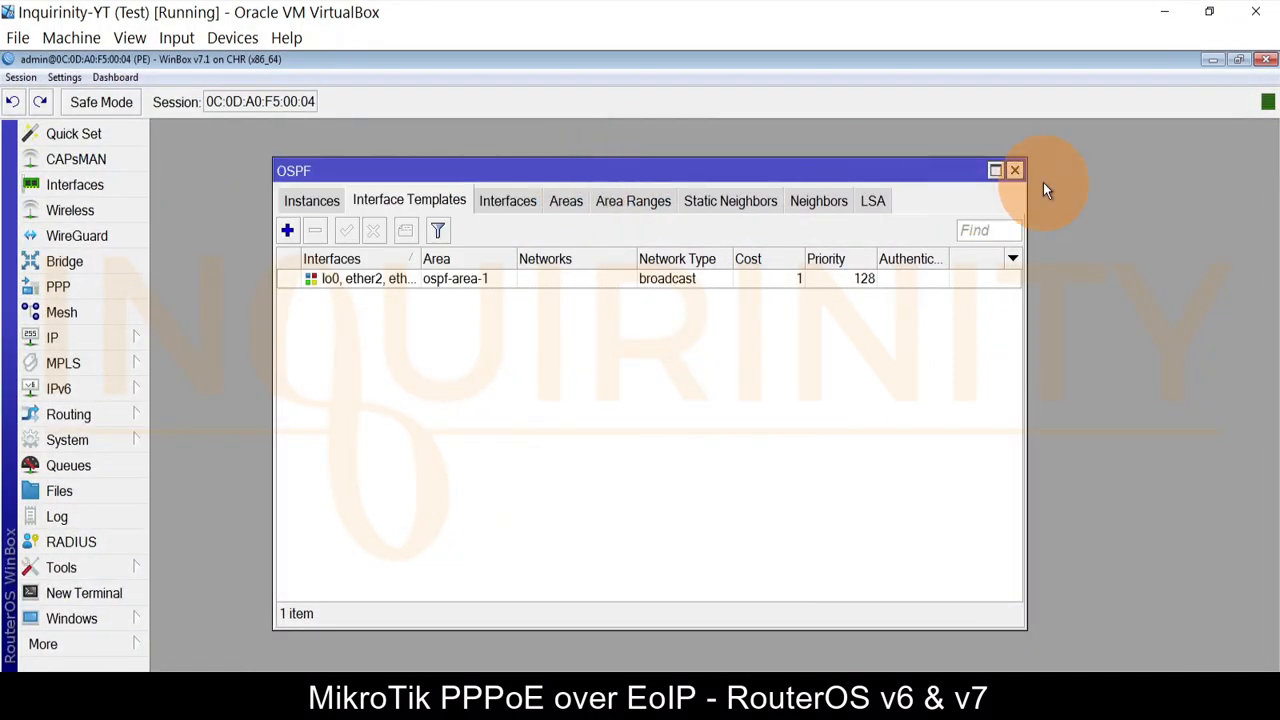
{"action": "left_click", "coordinate": [1018, 172]}
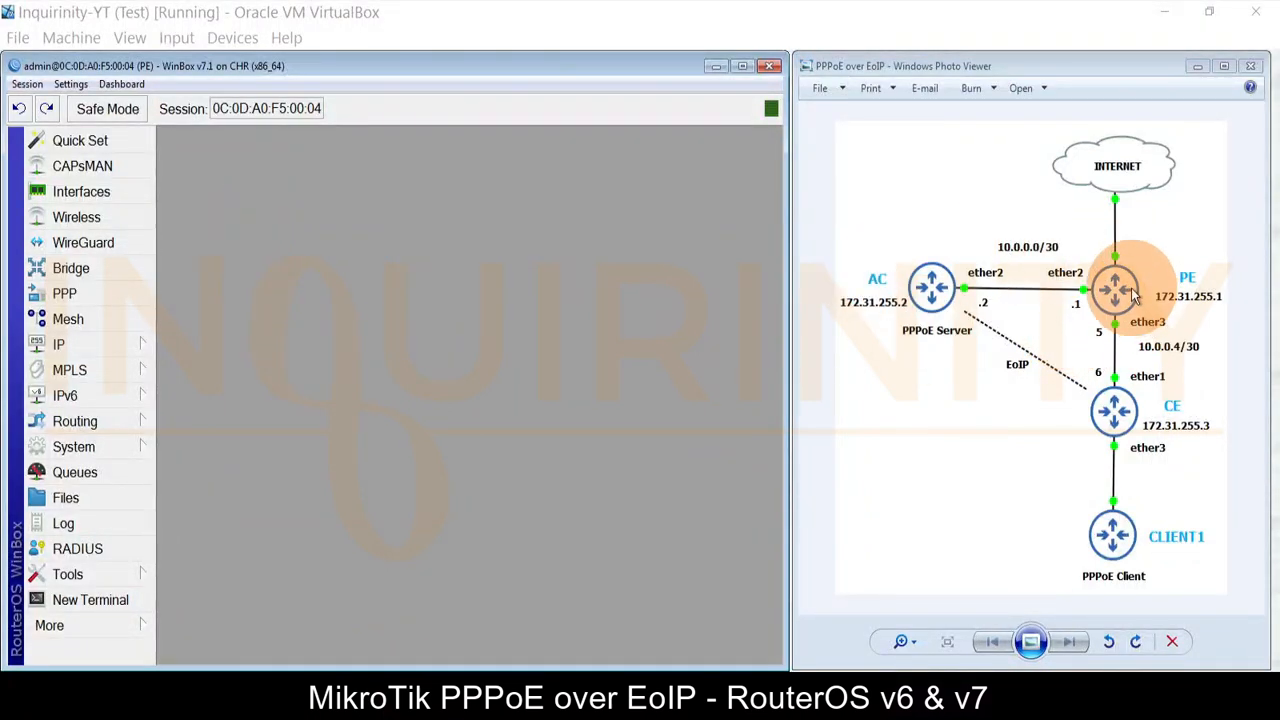
{"action": "left_click", "coordinate": [93, 340]}
{"action": "left_click", "coordinate": [222, 90]}
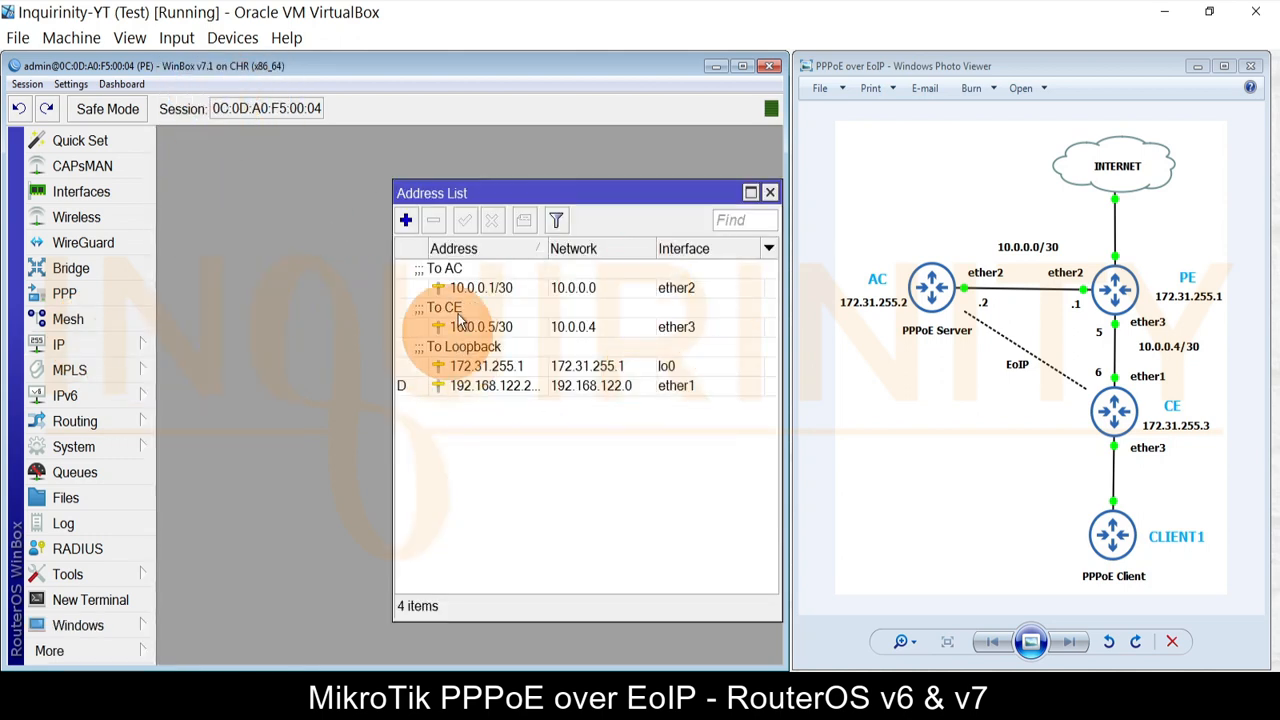
{"action": "left_click_drag", "start_coordinate": [474, 193], "coordinate": [387, 172]}
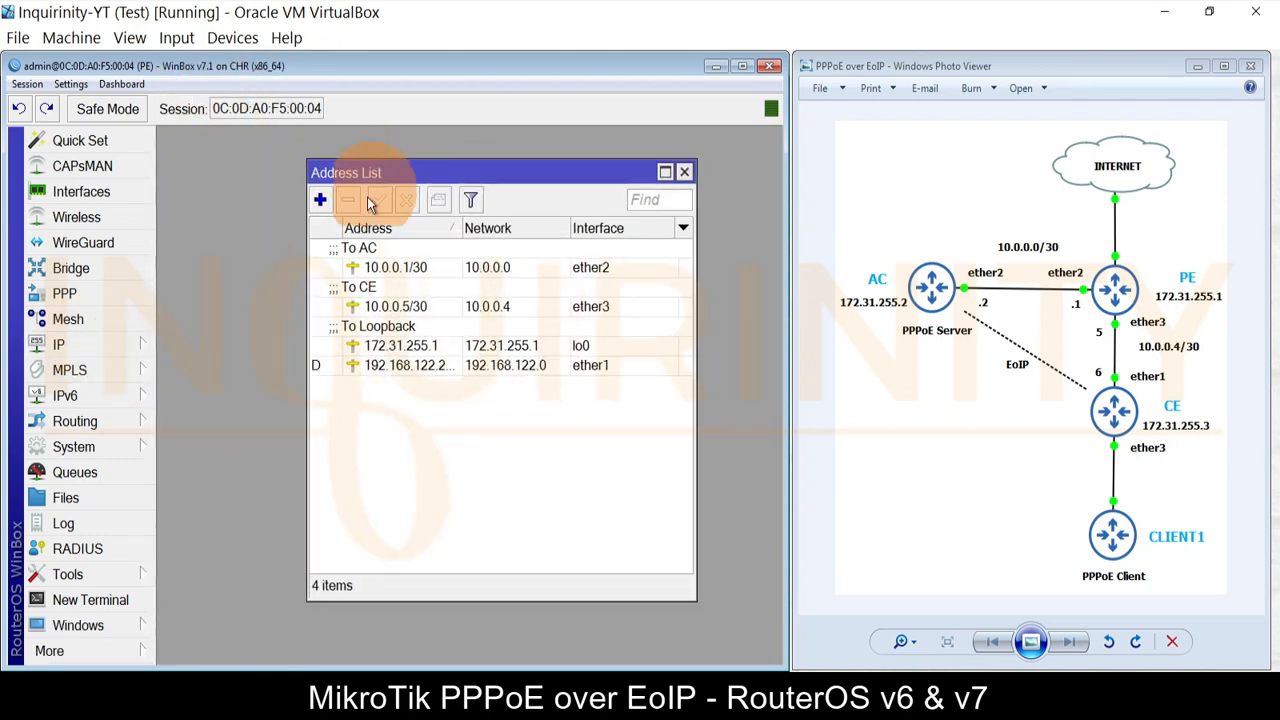
{"action": "left_click", "coordinate": [378, 267]}
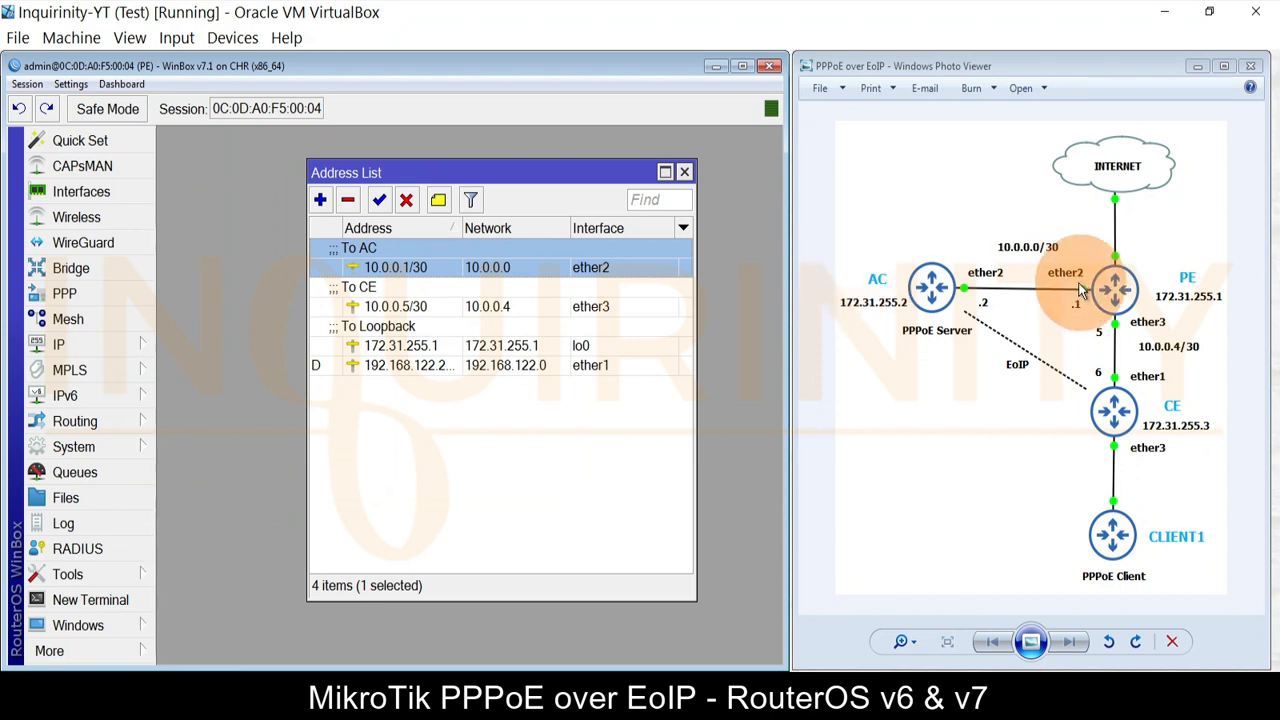
{"action": "left_click", "coordinate": [390, 305]}
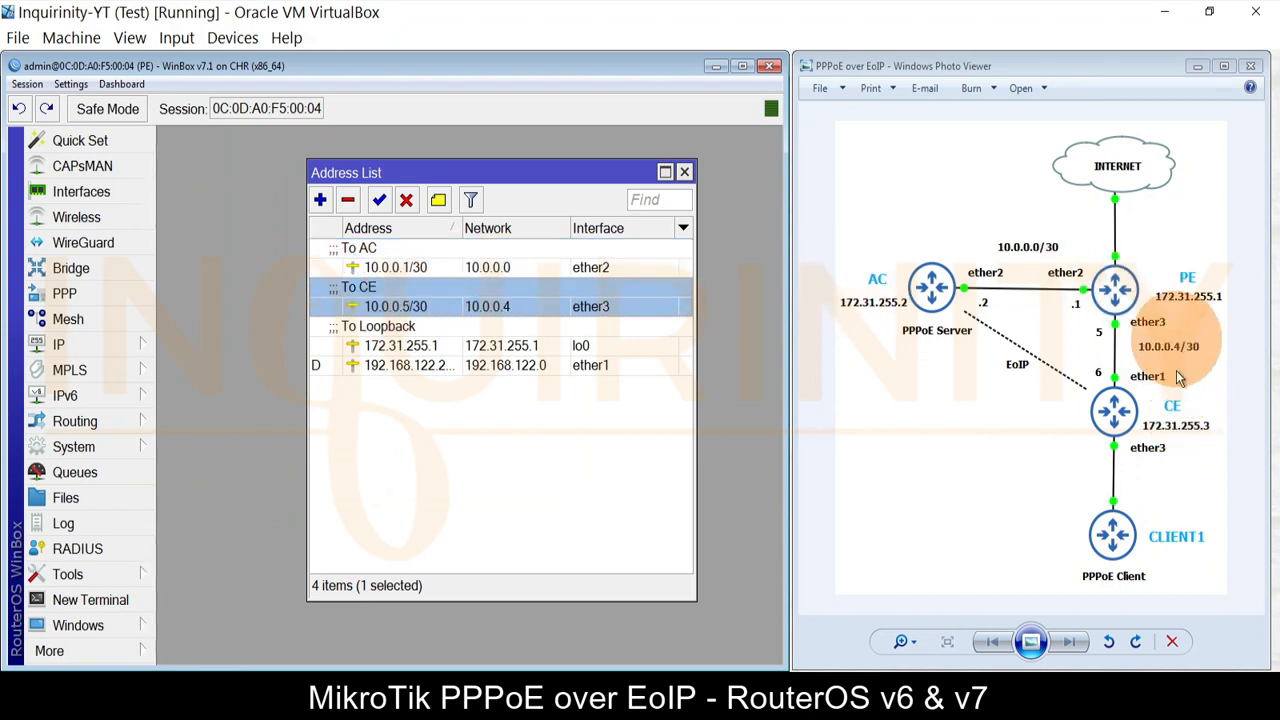
{"action": "left_click", "coordinate": [370, 345]}
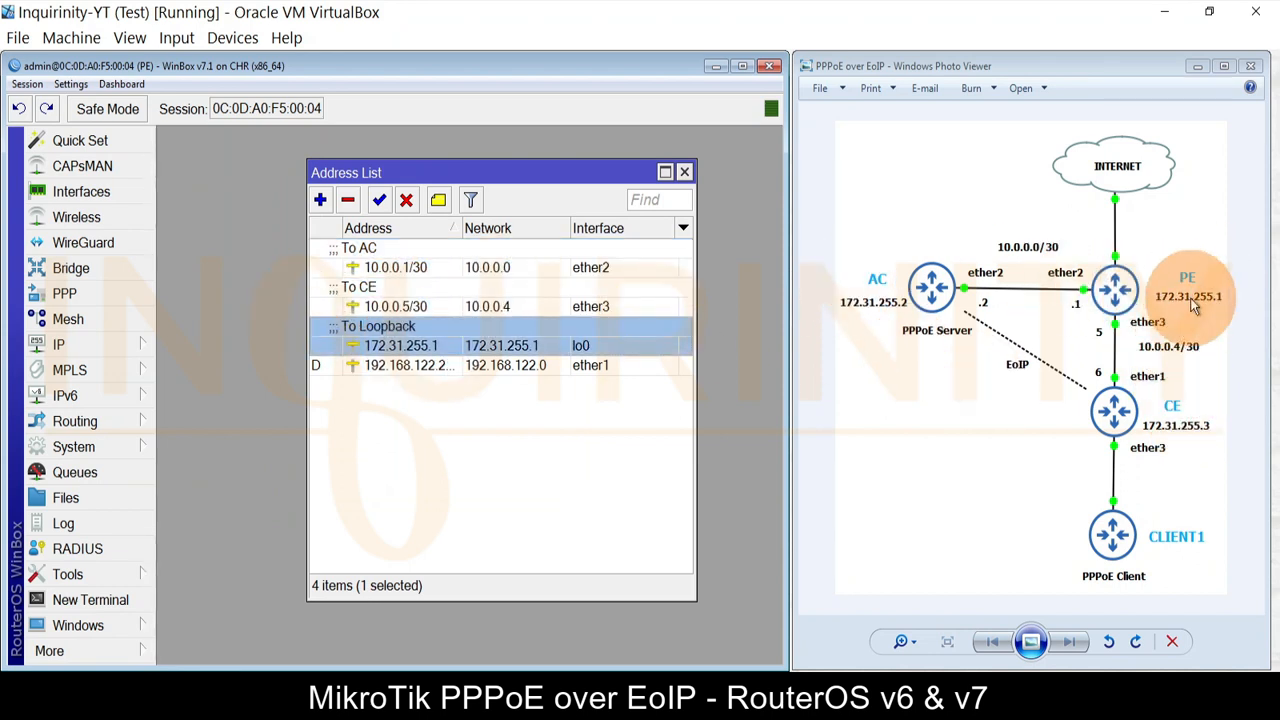
{"action": "double_click", "coordinate": [368, 265]}
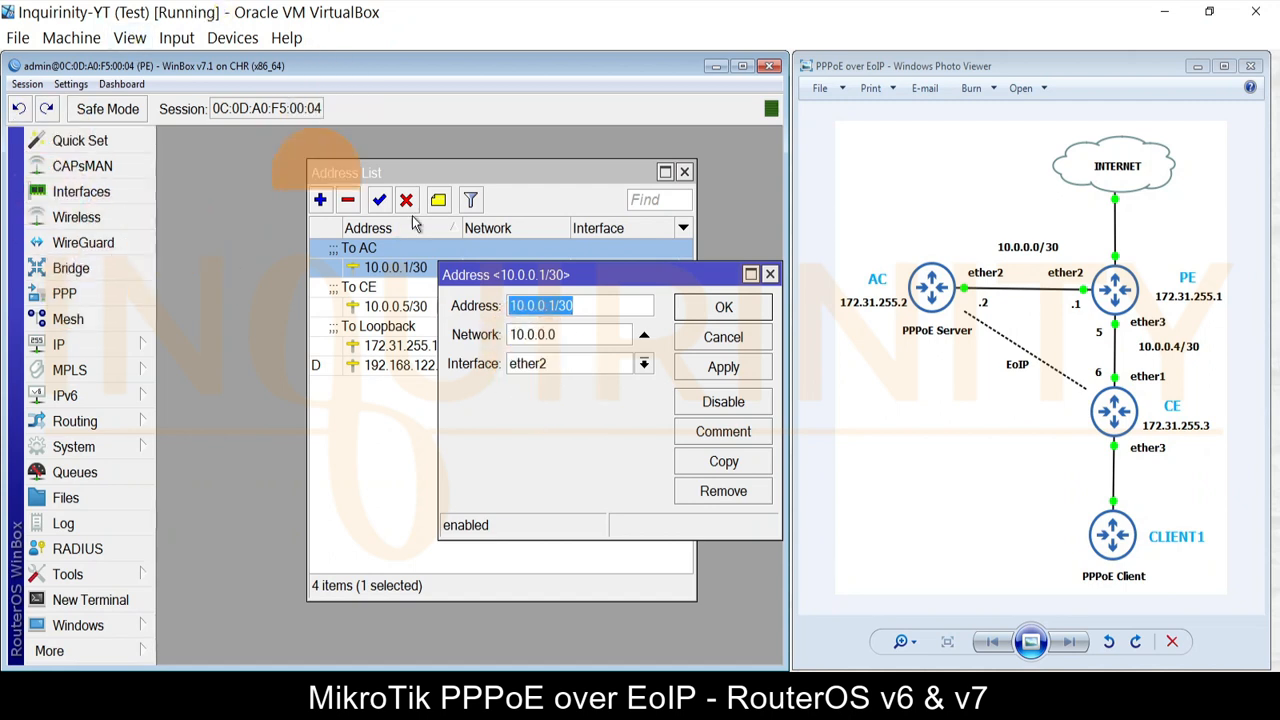
{"action": "left_click", "coordinate": [747, 343]}
{"action": "key", "text": "Escape"}
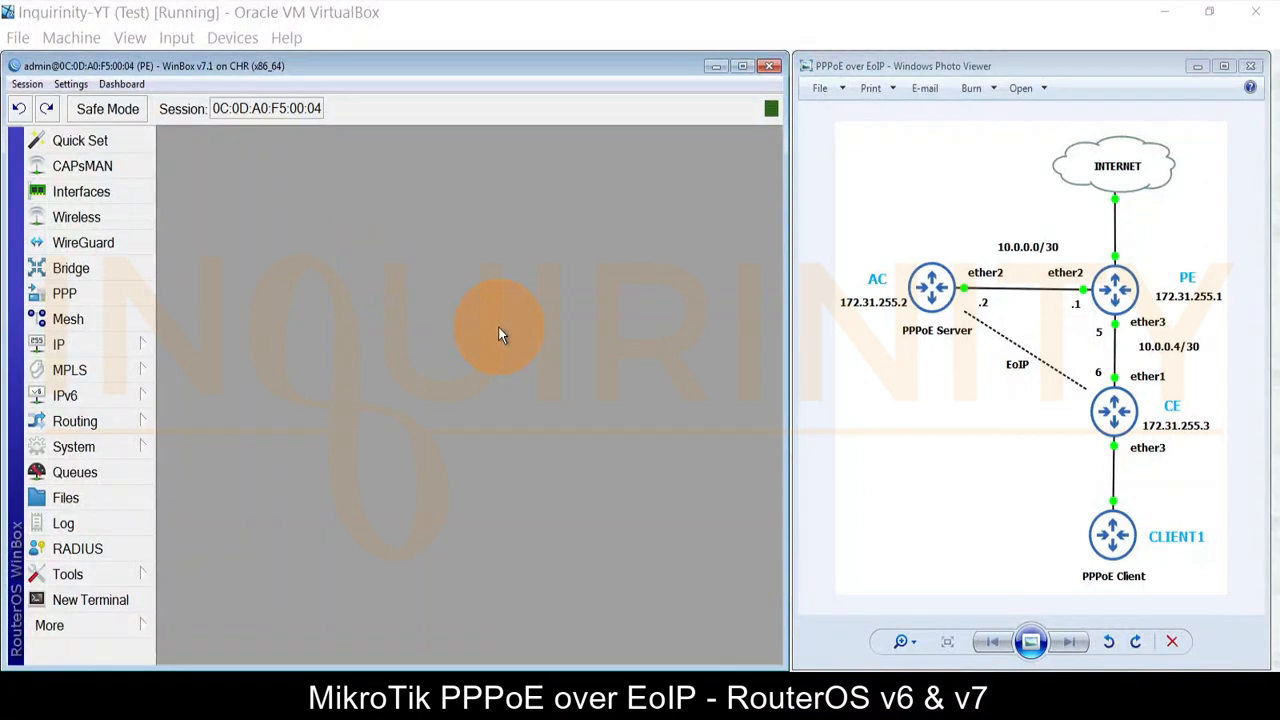
Step: Inspect PE's routes: default via 192.168.122.1 and OSPF routes to 172.31.255.2 and 172.31.255.3
{"action": "left_click", "coordinate": [60, 344]}
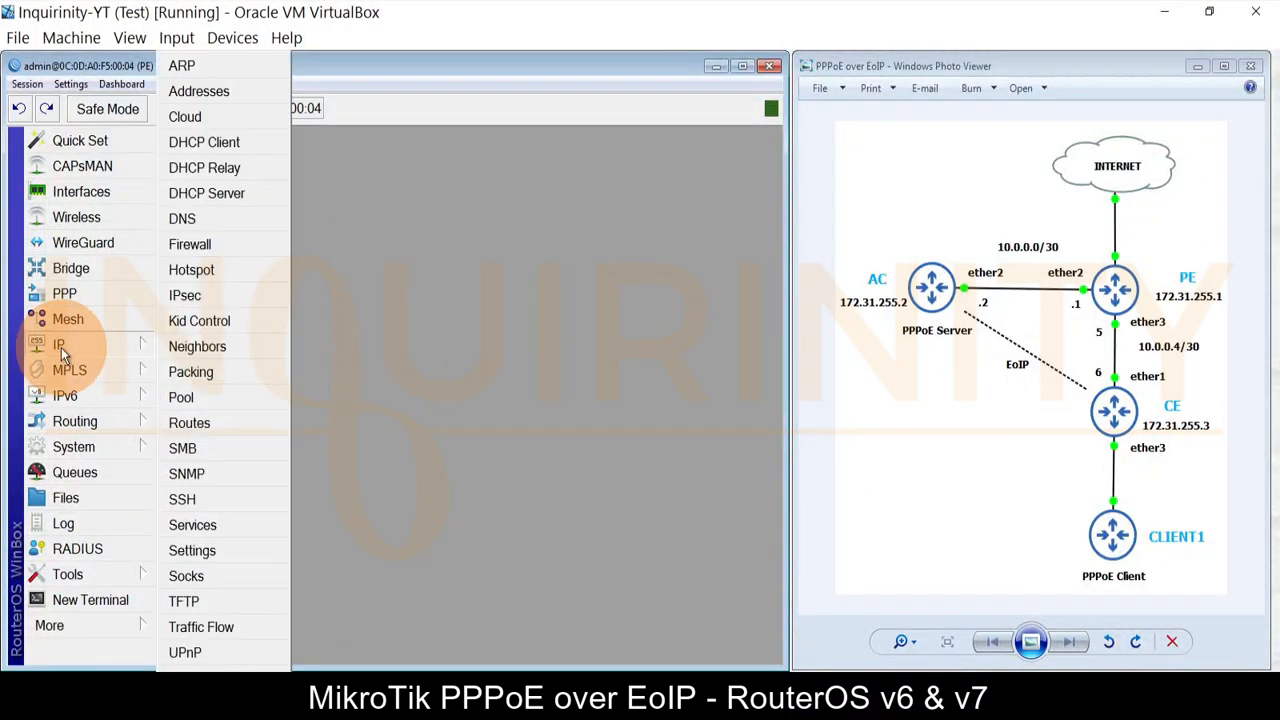
{"action": "left_click", "coordinate": [218, 425]}
{"action": "left_click", "coordinate": [228, 281]}
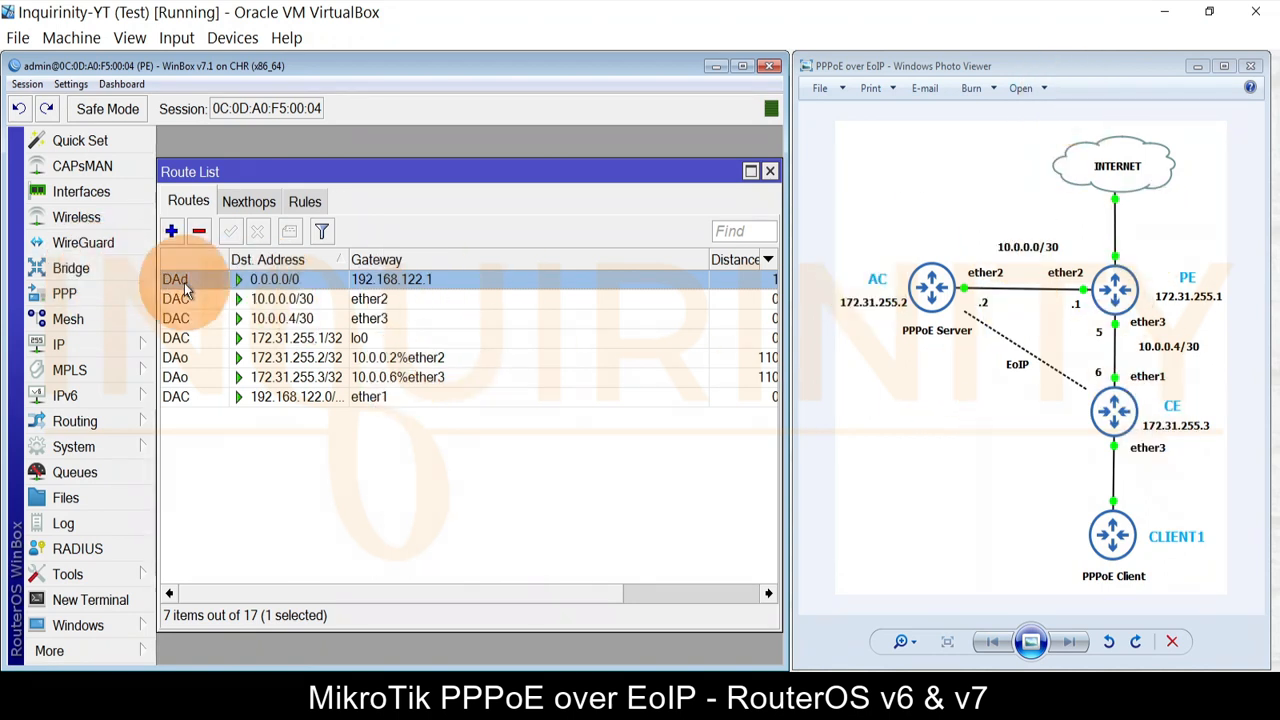
{"action": "mouse_move", "coordinate": [183, 287]}
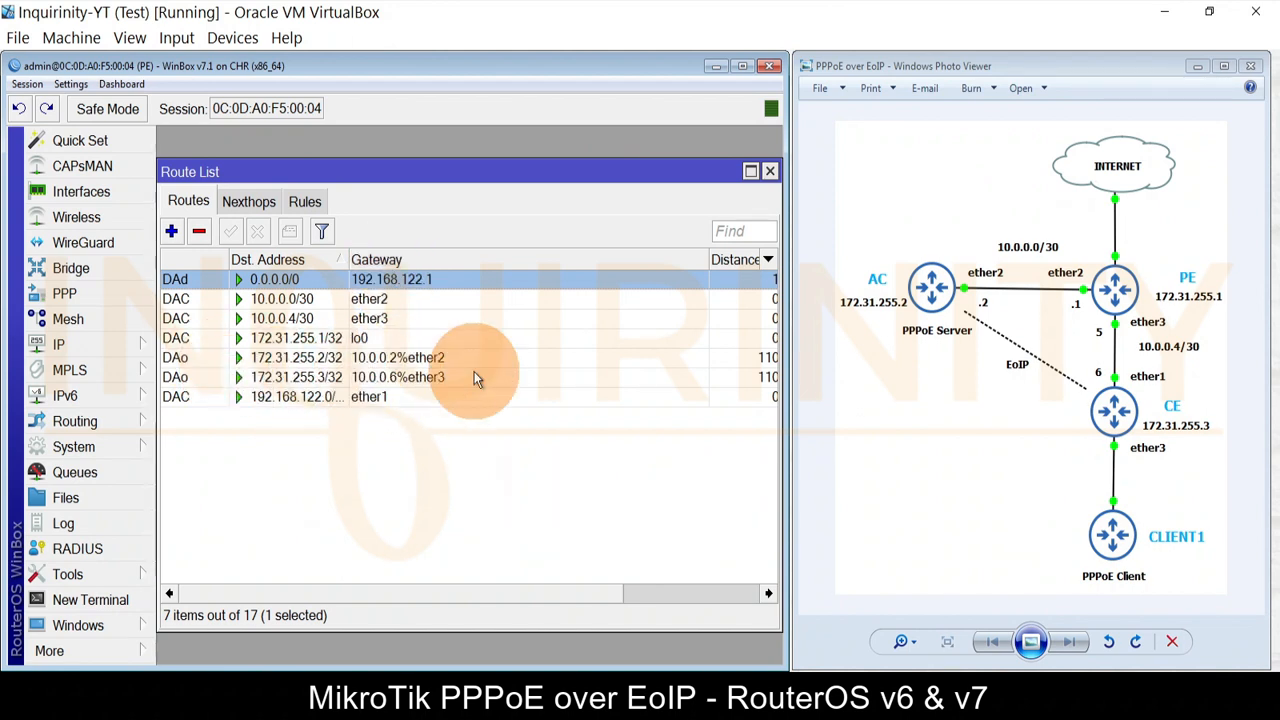
{"action": "left_click", "coordinate": [171, 233]}
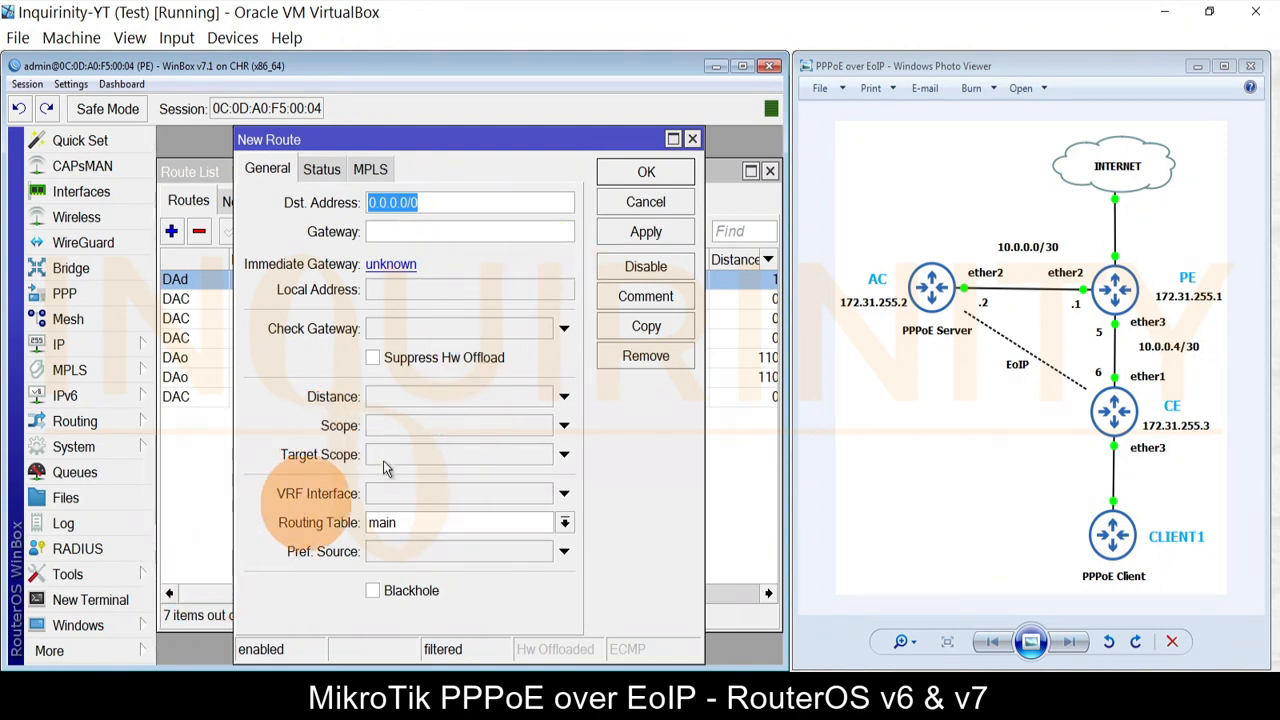
{"action": "left_click", "coordinate": [645, 204]}
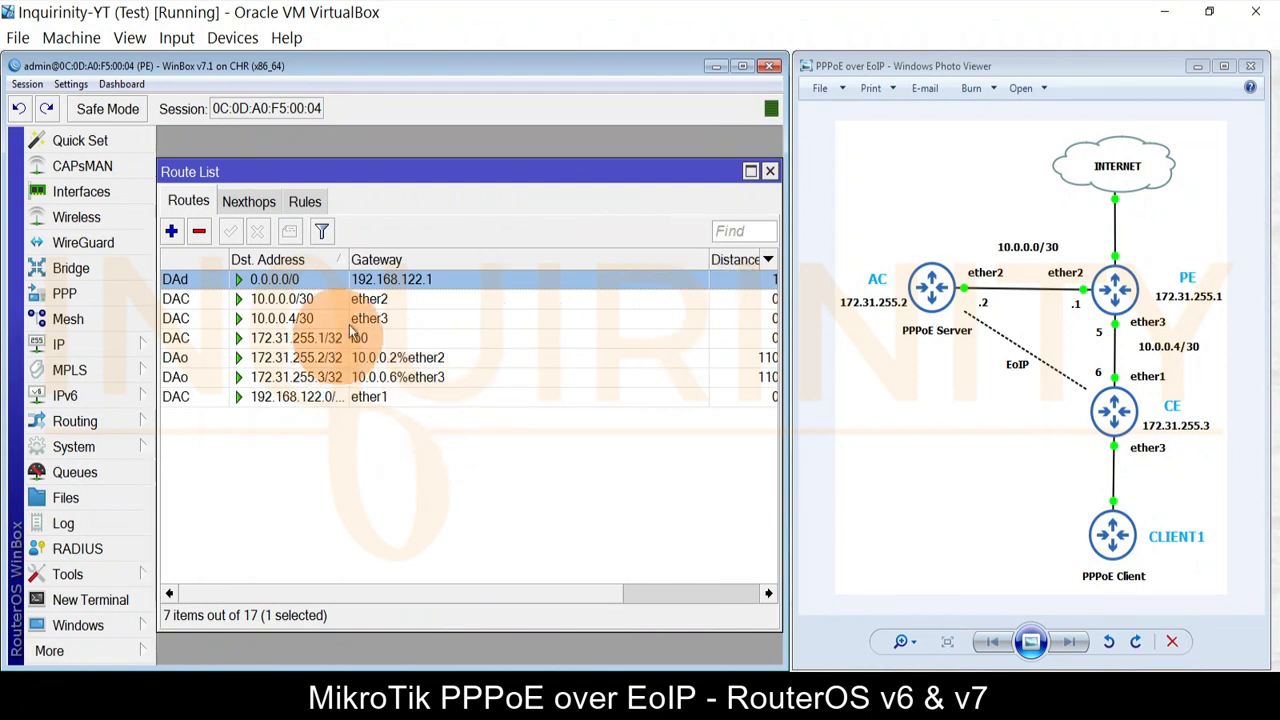
{"action": "left_click", "coordinate": [190, 357]}
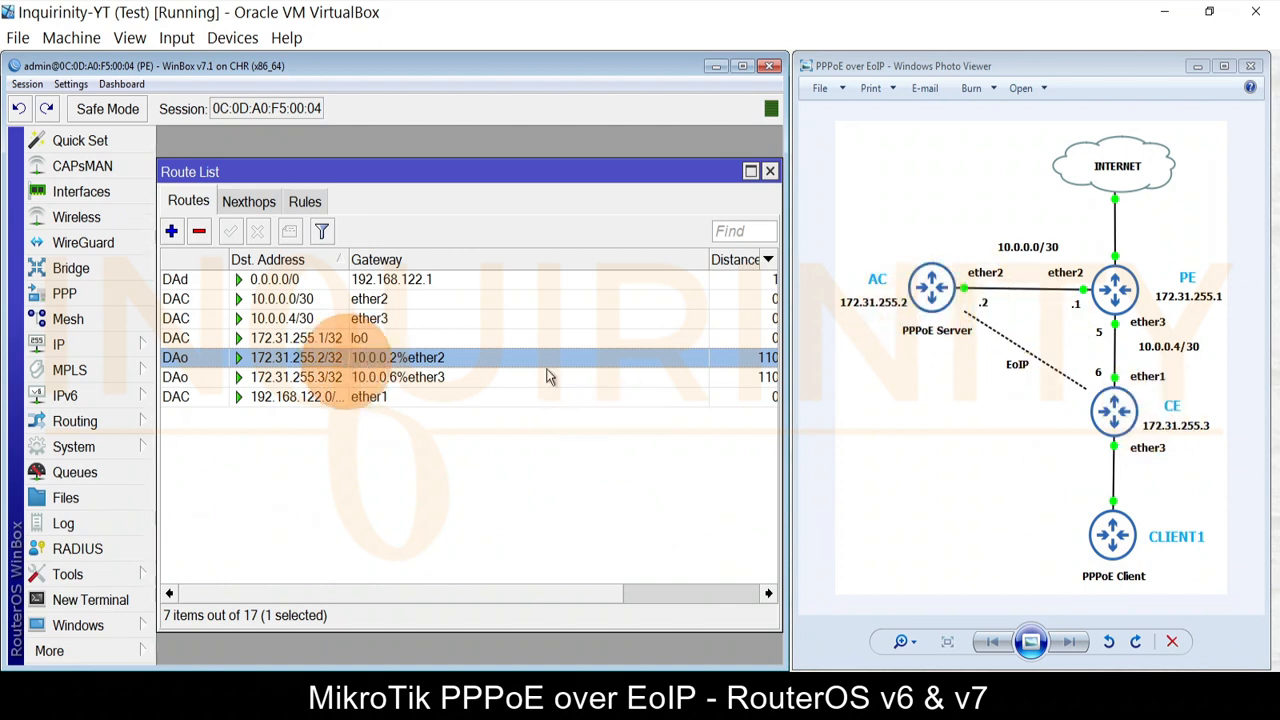
{"action": "left_click", "coordinate": [302, 382]}
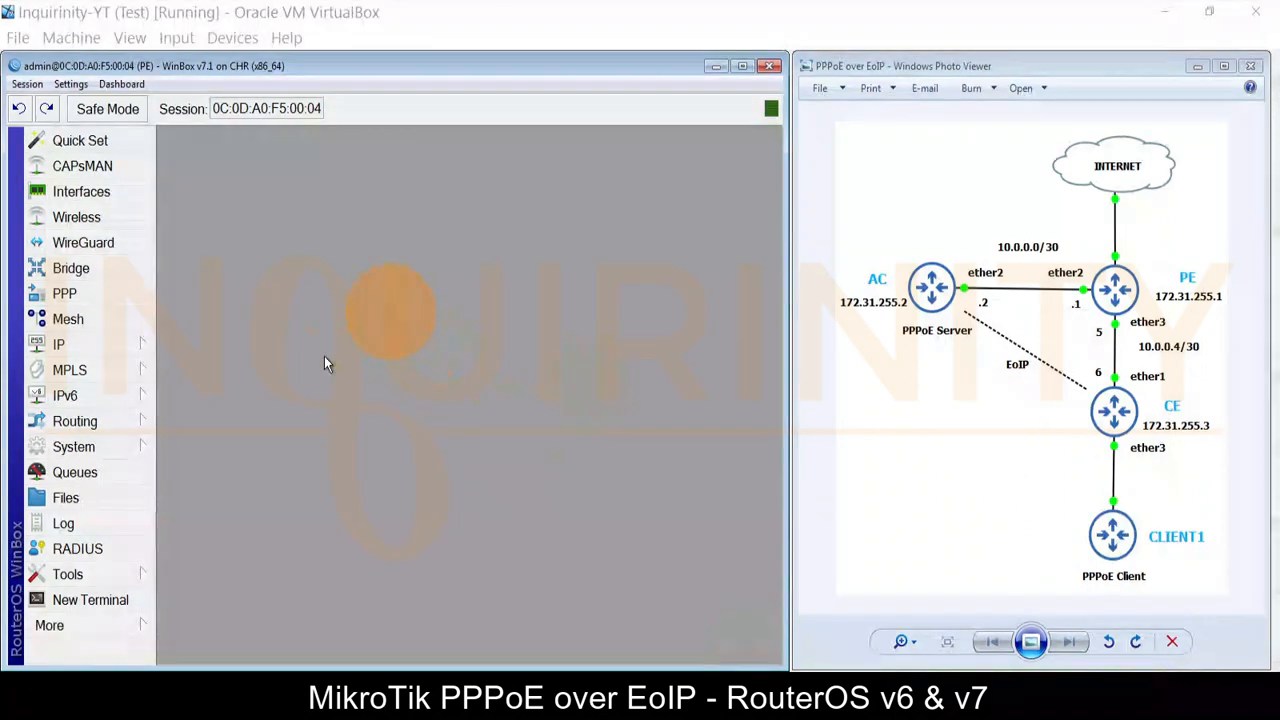
Step: Open Routing > OSPF and inspect ospf-instance-1 (version 2) without changes
{"action": "left_click", "coordinate": [139, 423]}
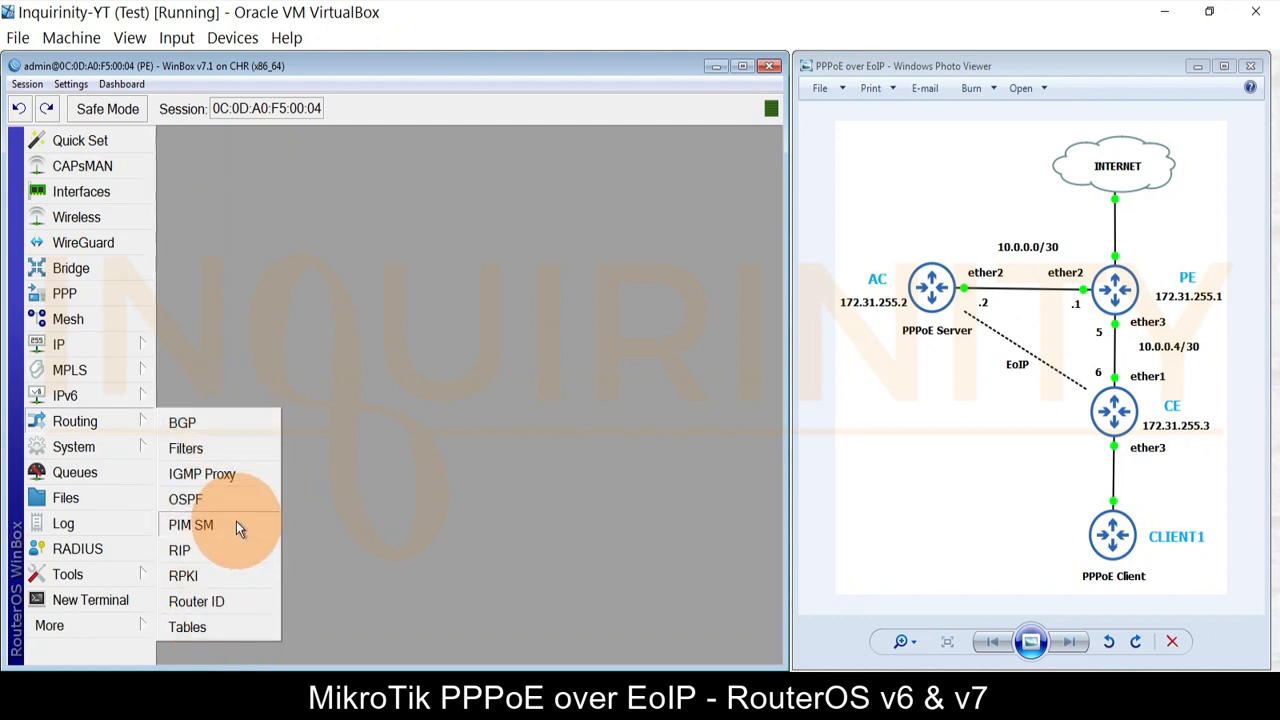
{"action": "left_click", "coordinate": [185, 499]}
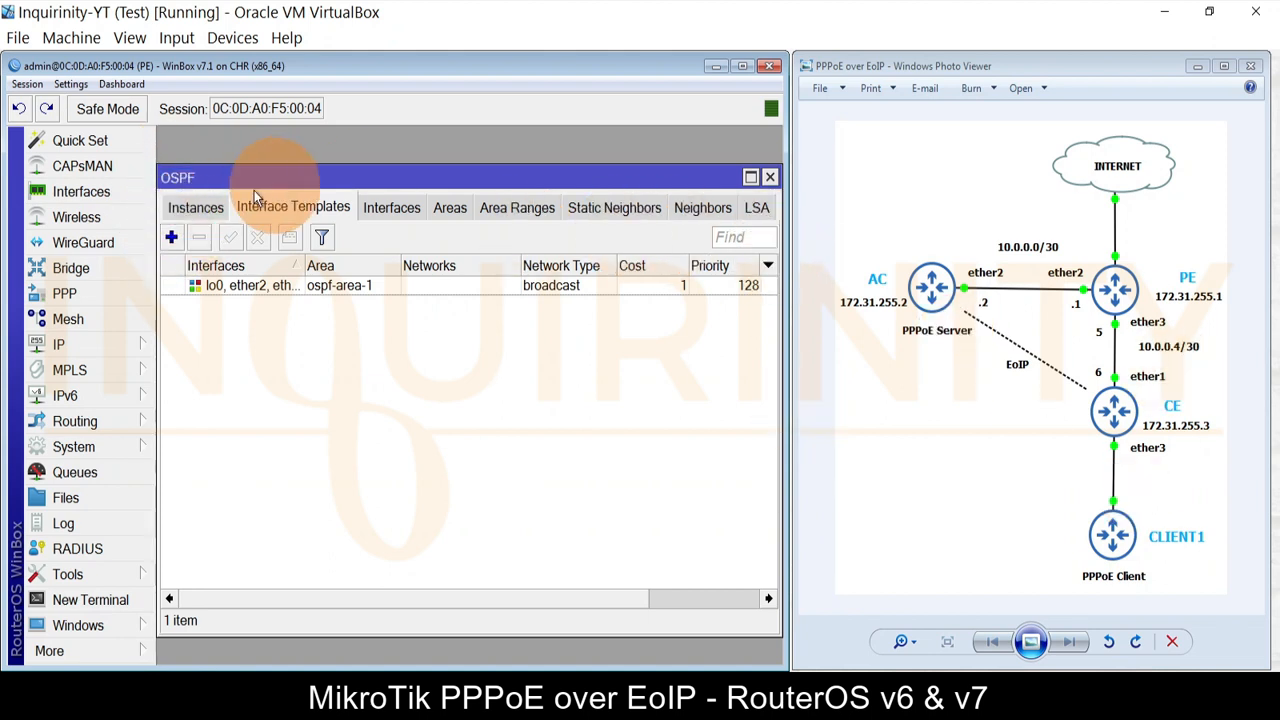
{"action": "left_click", "coordinate": [175, 208]}
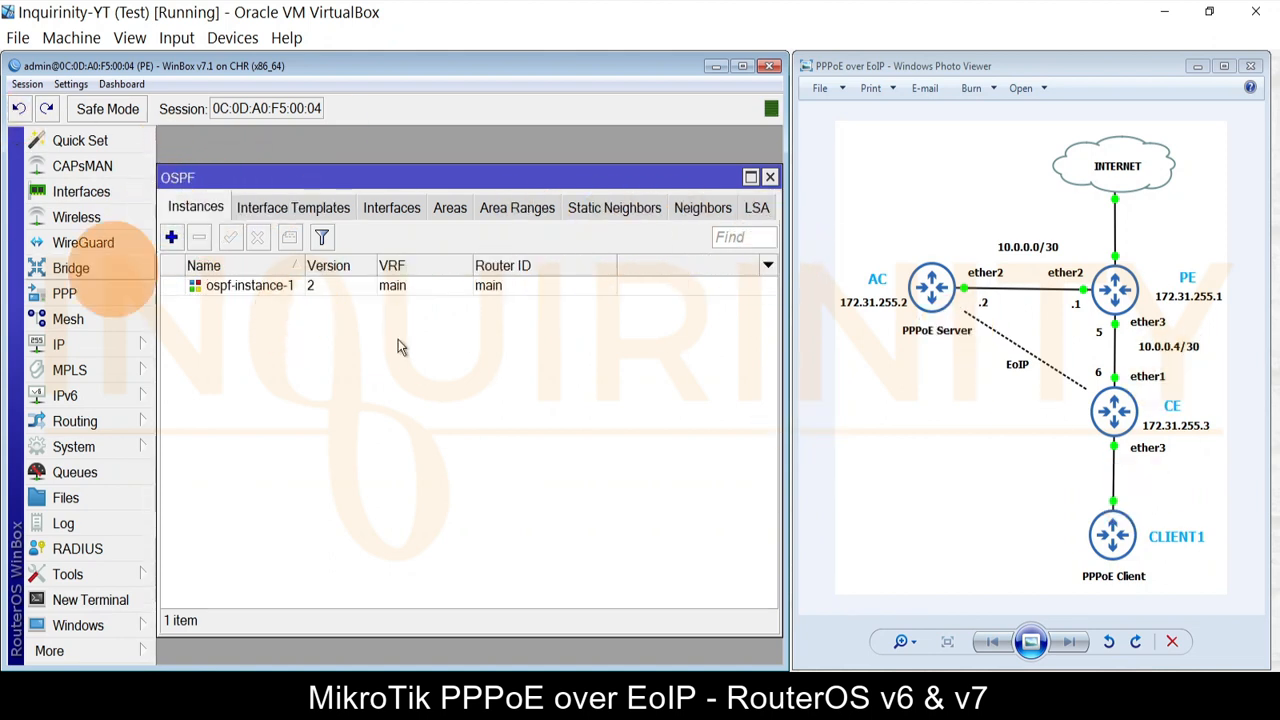
{"action": "left_click", "coordinate": [237, 288]}
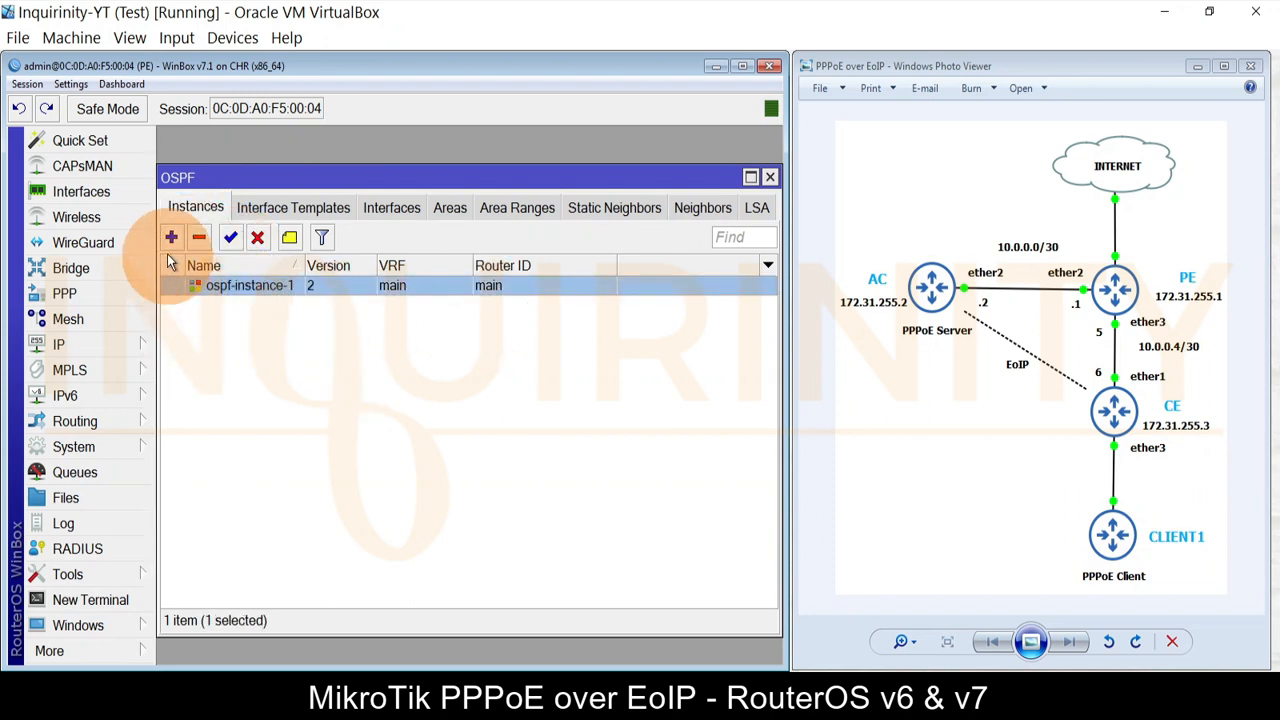
{"action": "double_click", "coordinate": [223, 294]}
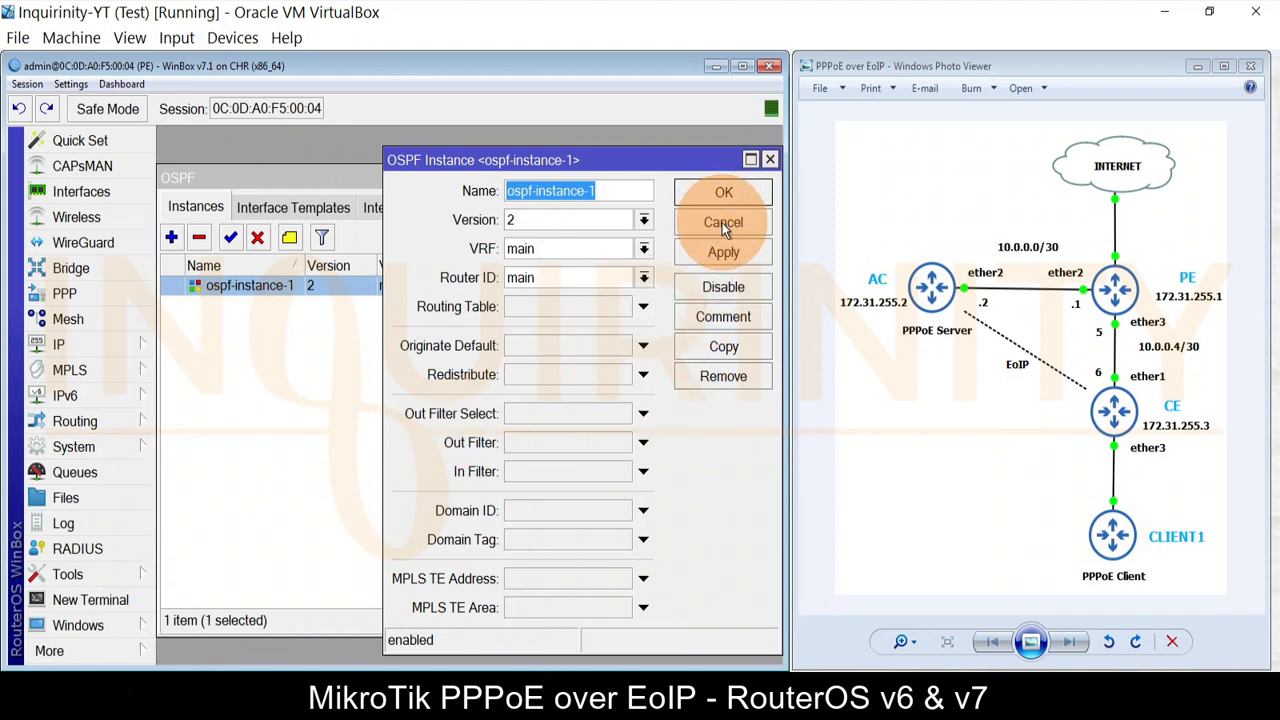
{"action": "left_click", "coordinate": [723, 192]}
{"action": "double_click", "coordinate": [233, 289]}
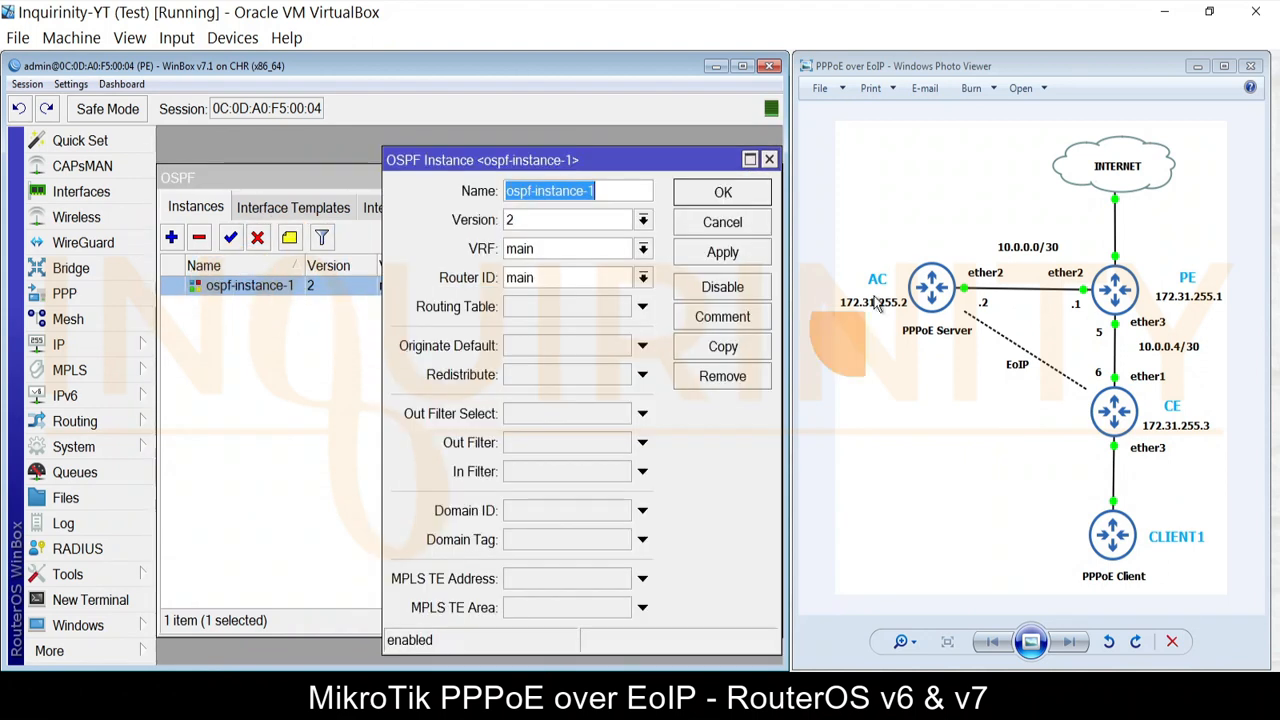
{"action": "left_click", "coordinate": [689, 222]}
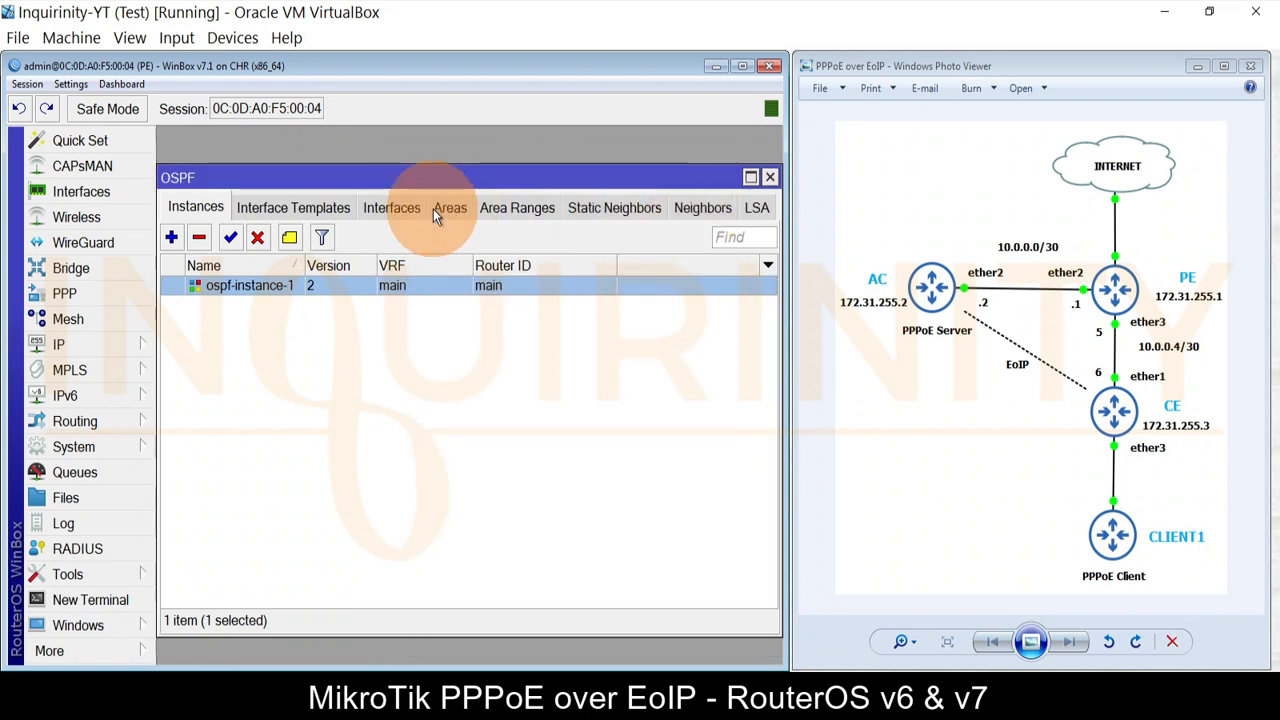
Step: Review area 0.0.0.0, the lo0/ether2 interface template and the active OSPF interfaces
{"action": "left_click", "coordinate": [435, 209]}
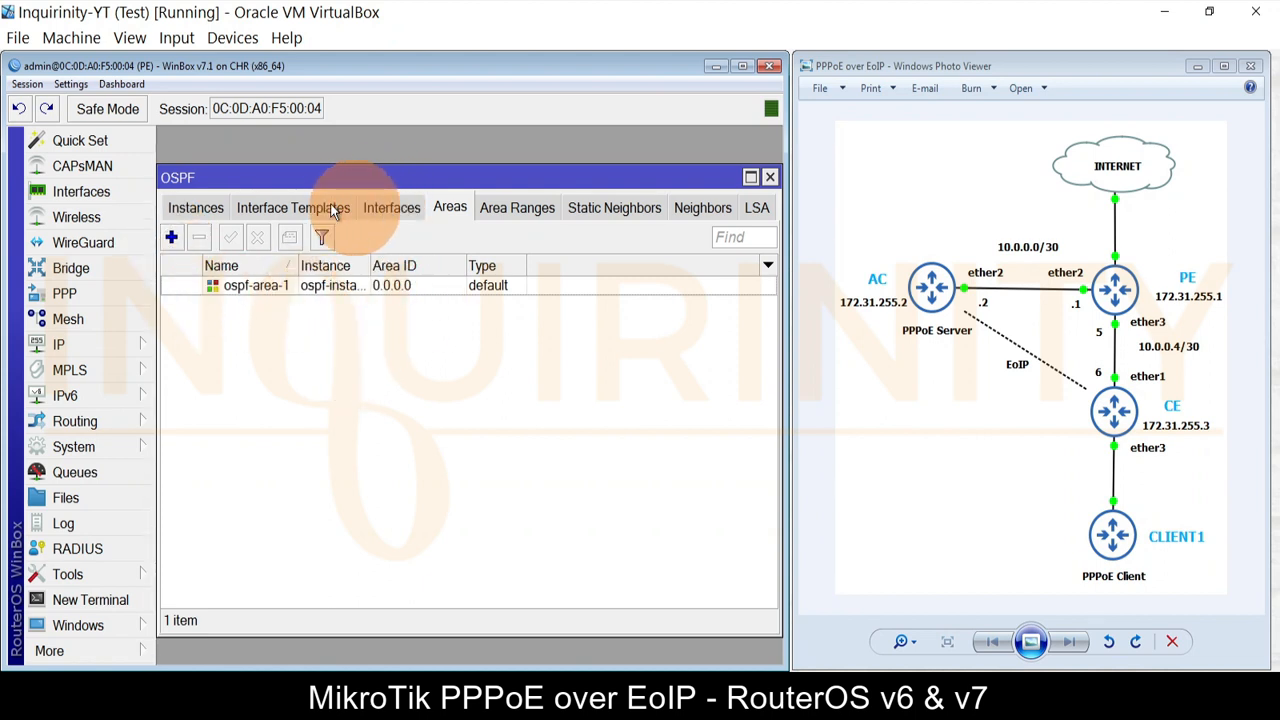
{"action": "left_click", "coordinate": [300, 207]}
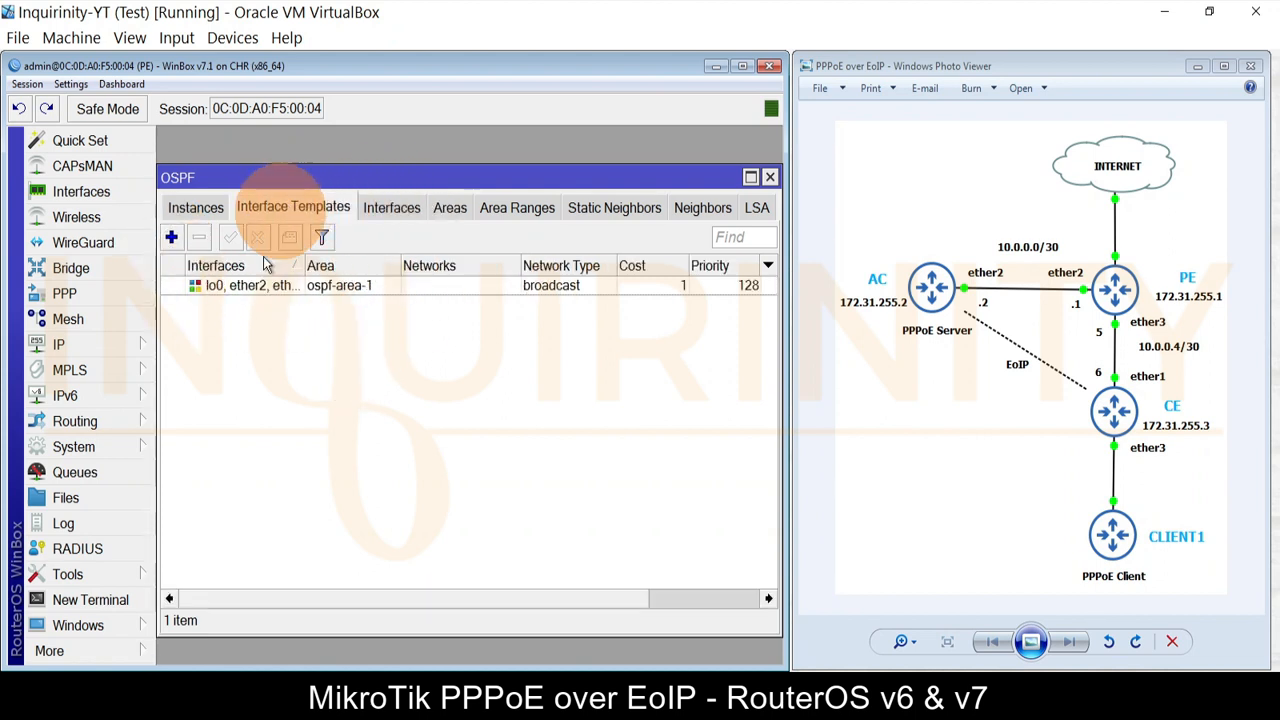
{"action": "left_click", "coordinate": [391, 206]}
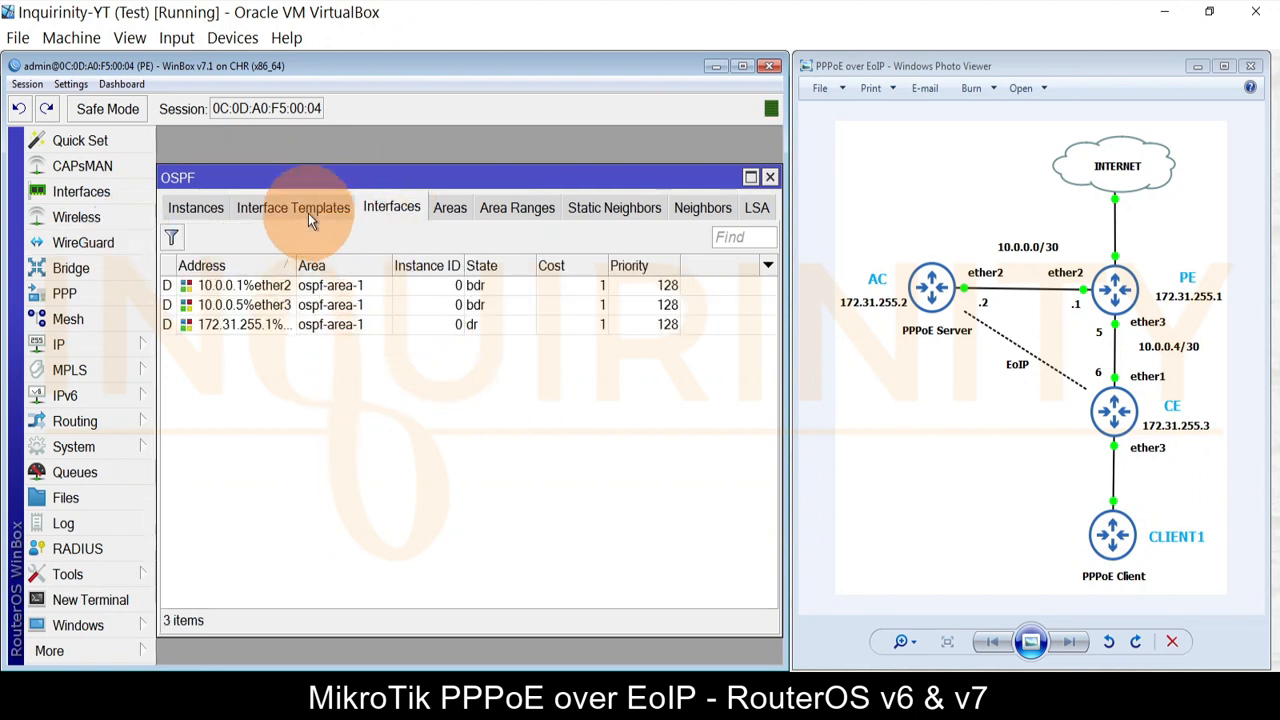
Step: Inspect the lo0, ether2, ether3 OSPF interface template without changes
{"action": "left_click", "coordinate": [248, 205]}
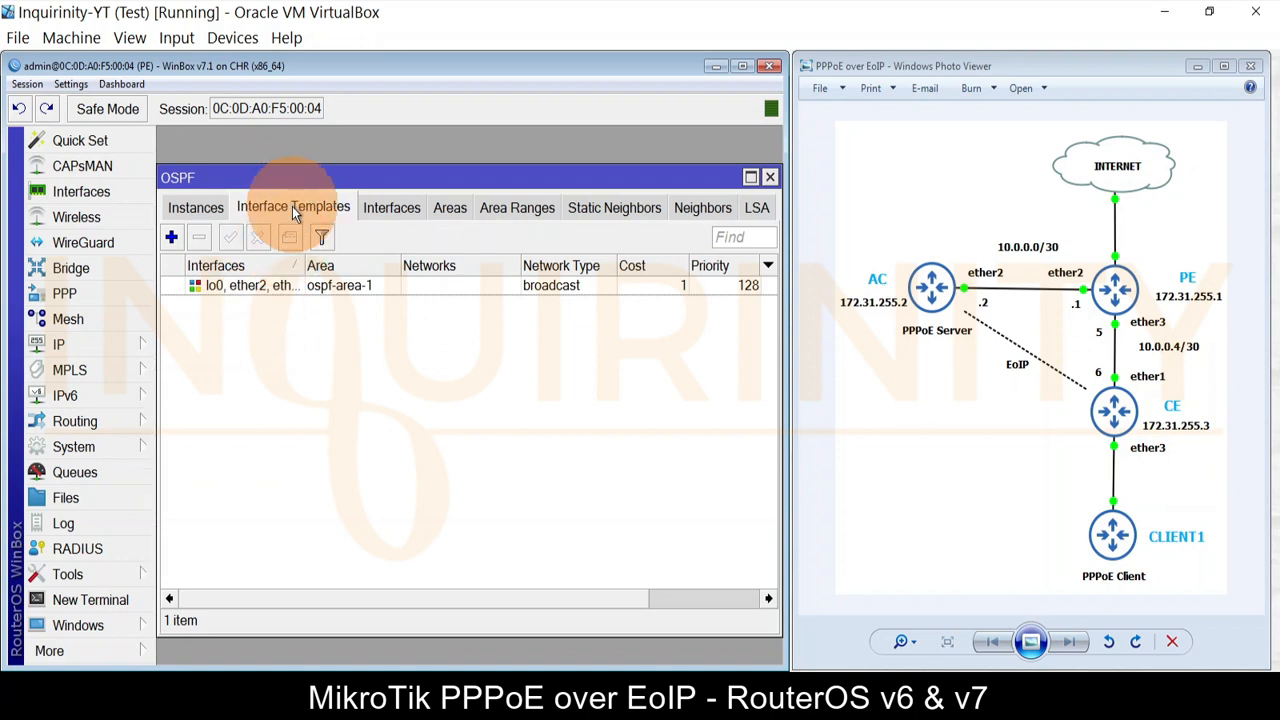
{"action": "double_click", "coordinate": [253, 287]}
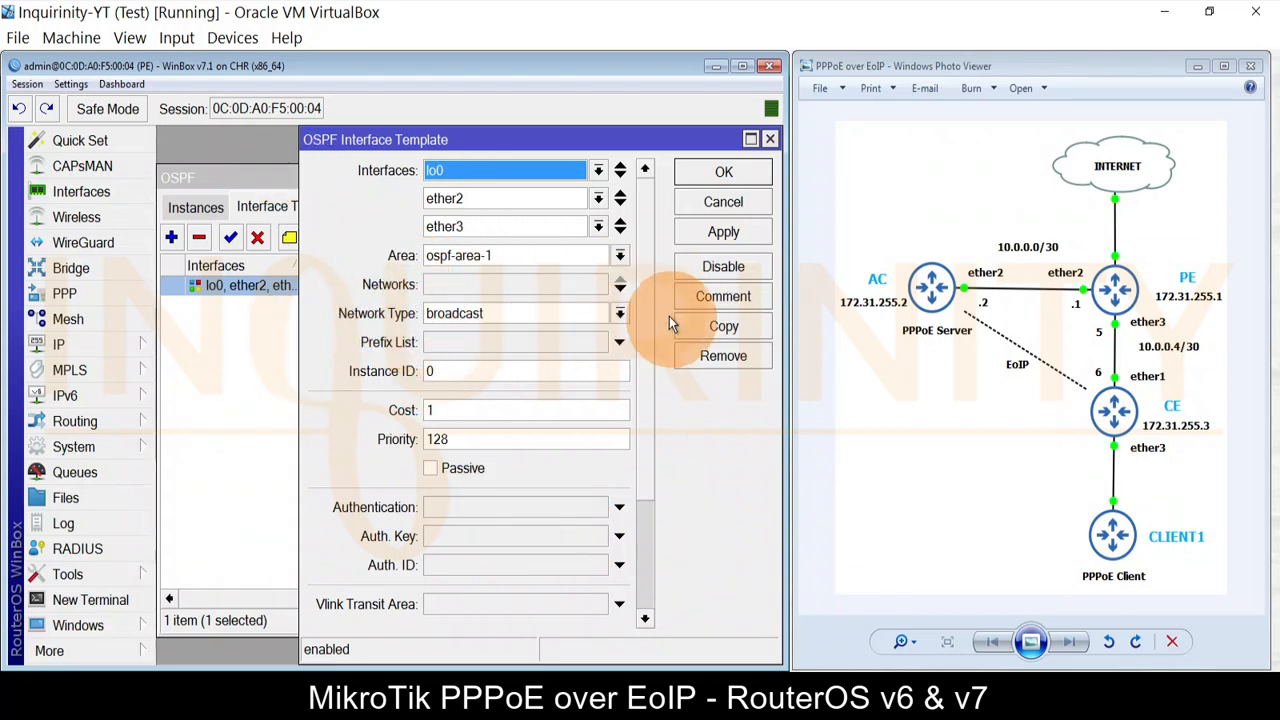
{"action": "left_click", "coordinate": [723, 172]}
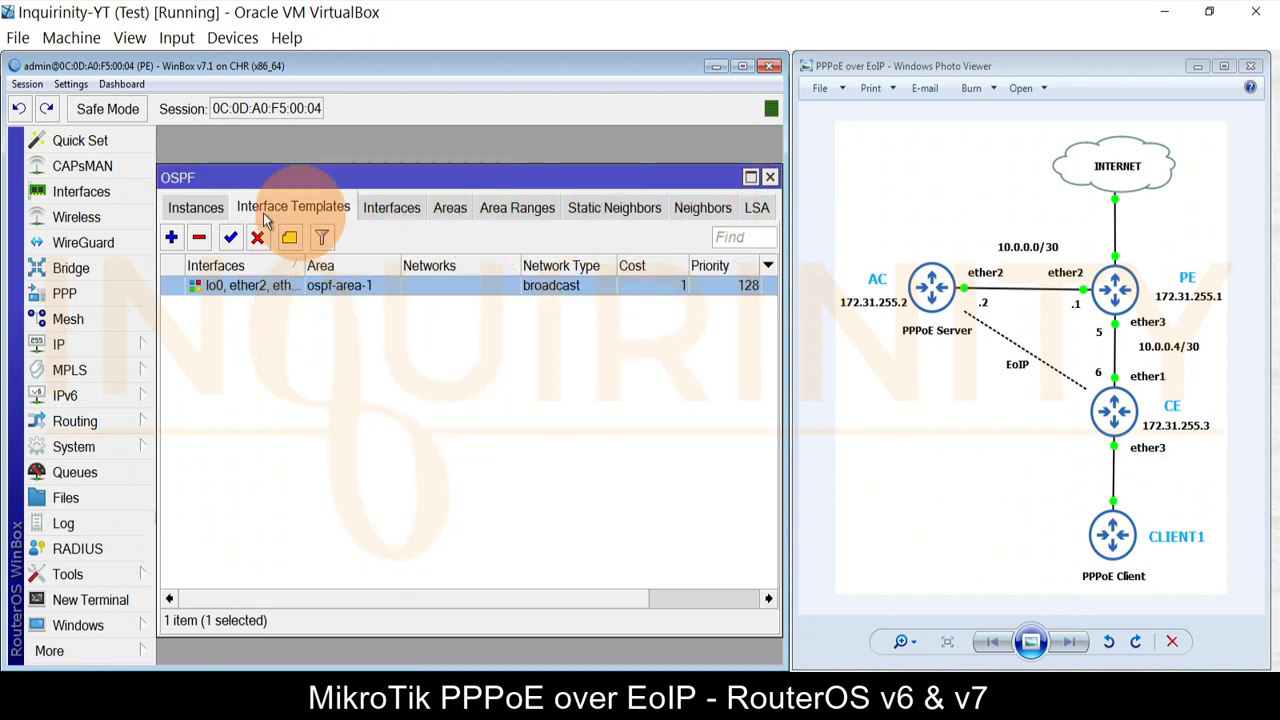
{"action": "double_click", "coordinate": [210, 287]}
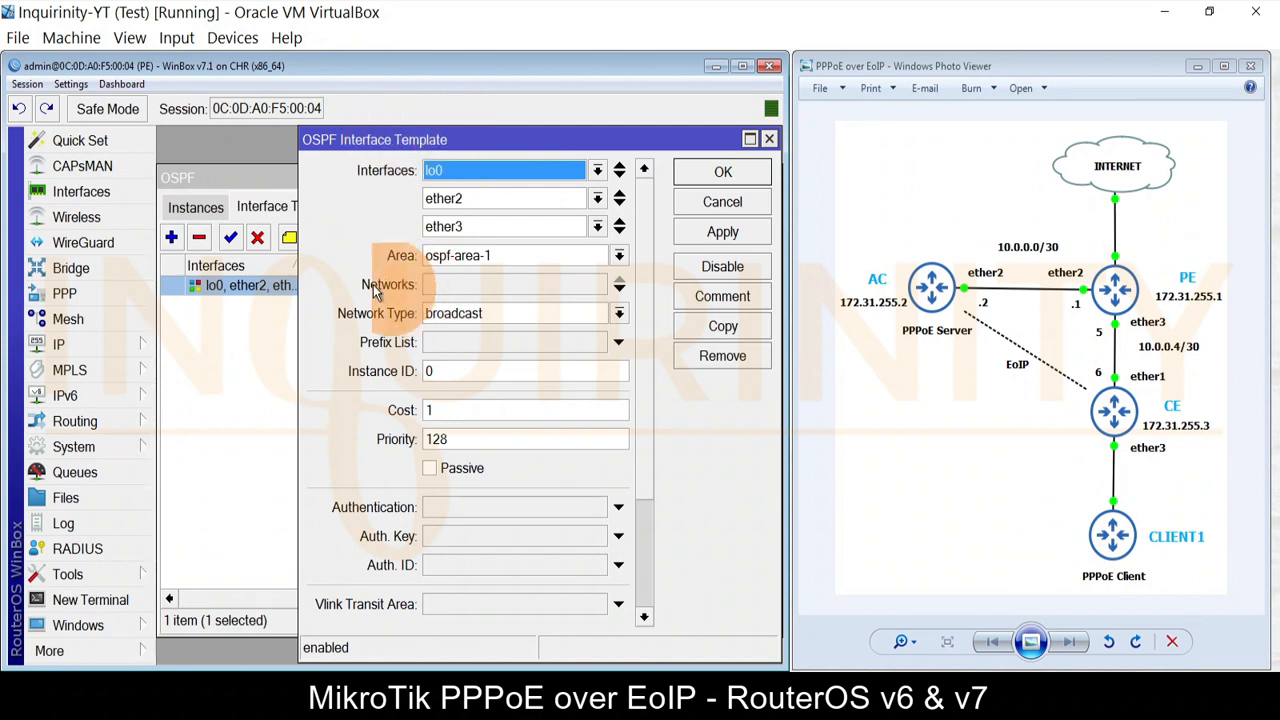
{"action": "left_click", "coordinate": [718, 201]}
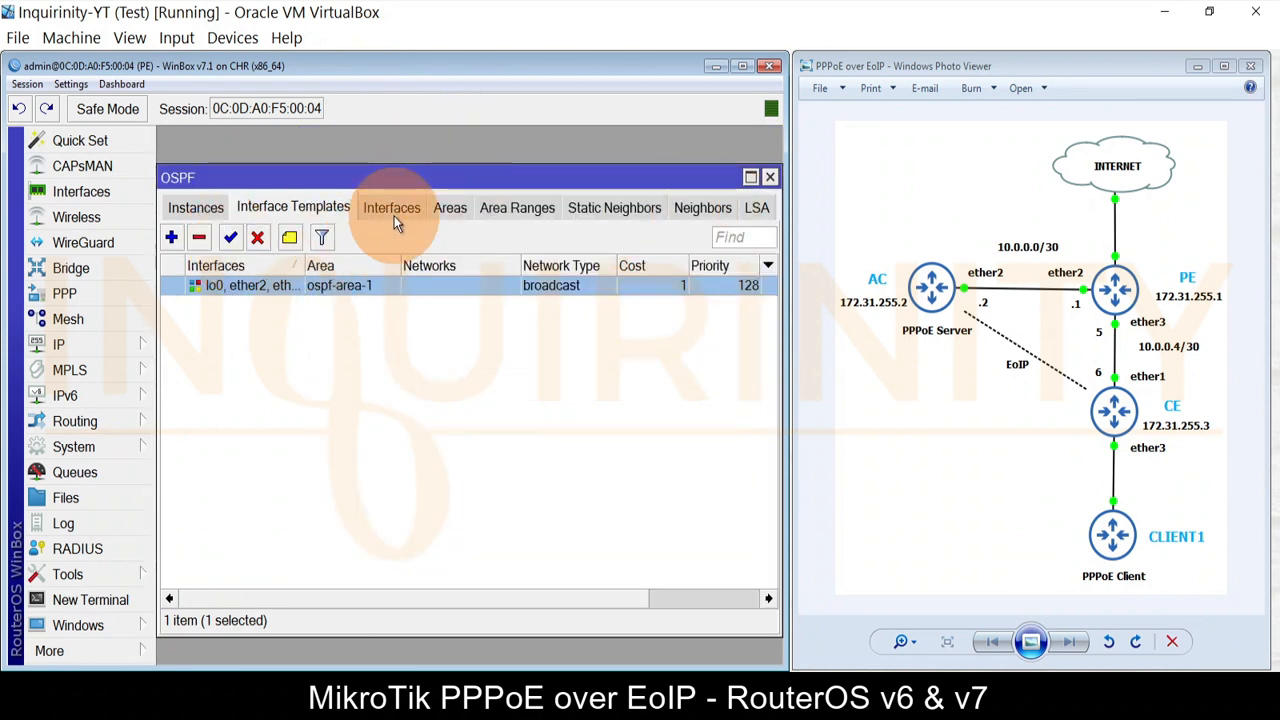
{"action": "double_click", "coordinate": [239, 285]}
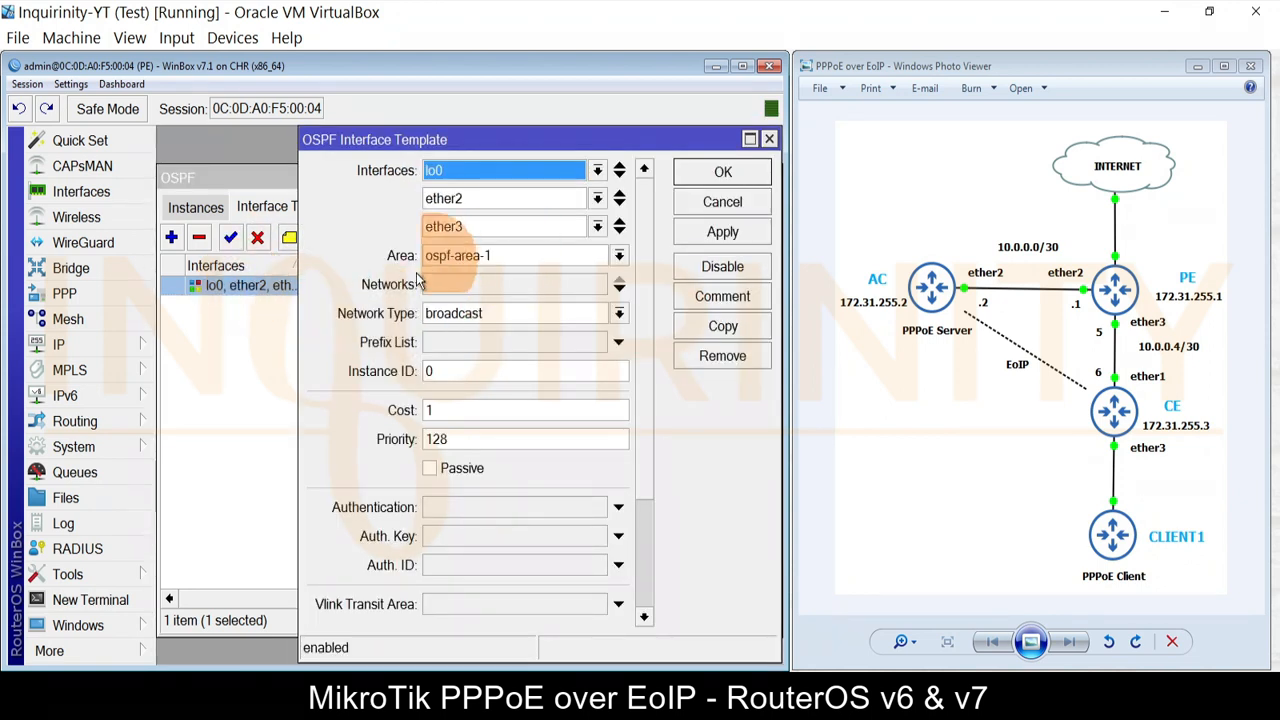
{"action": "left_click", "coordinate": [684, 203]}
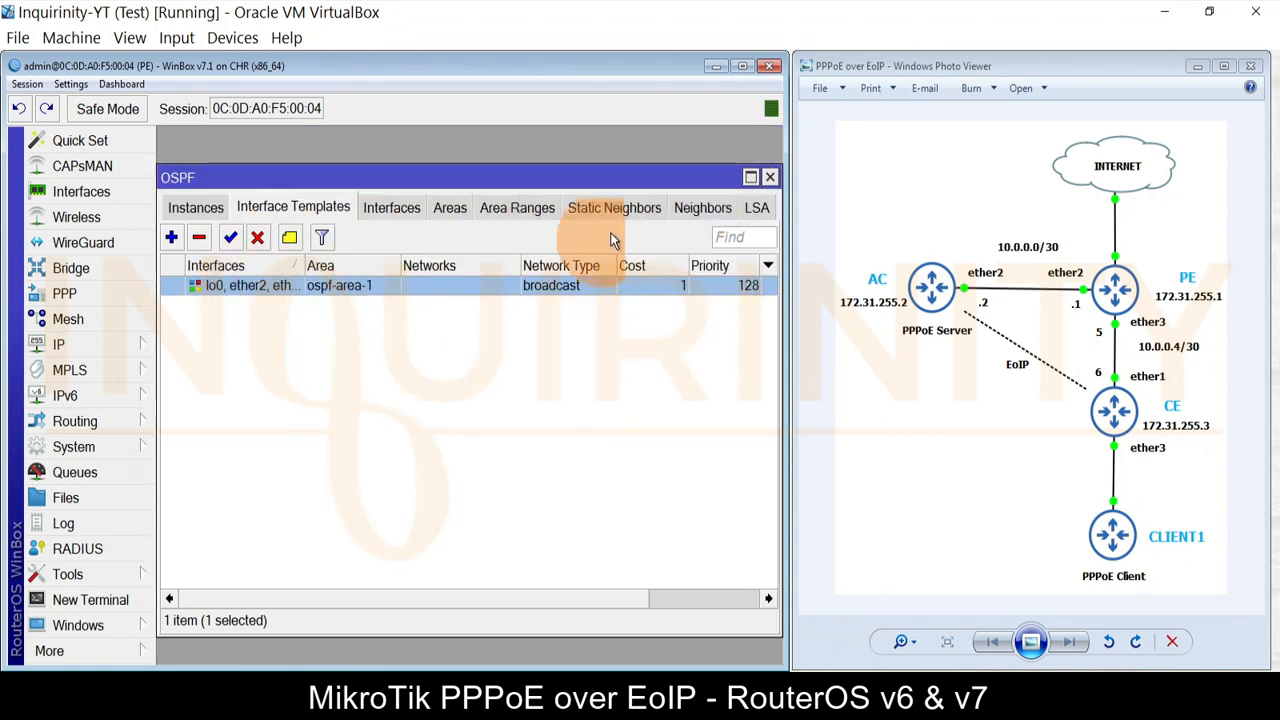
Step: Confirm neighbors 10.0.0.2 and 10.0.0.6 are Full, then disconnect from PE to RoMON neighbors
{"action": "left_click", "coordinate": [701, 210]}
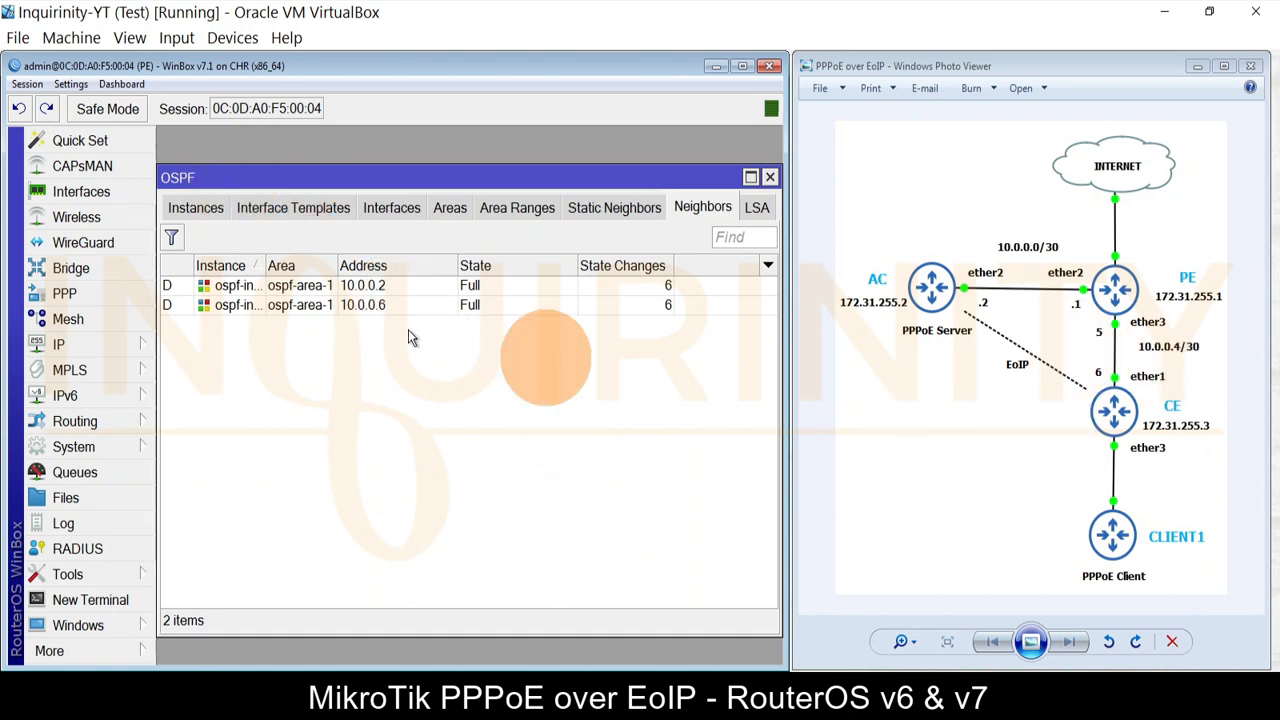
{"action": "left_click", "coordinate": [197, 207]}
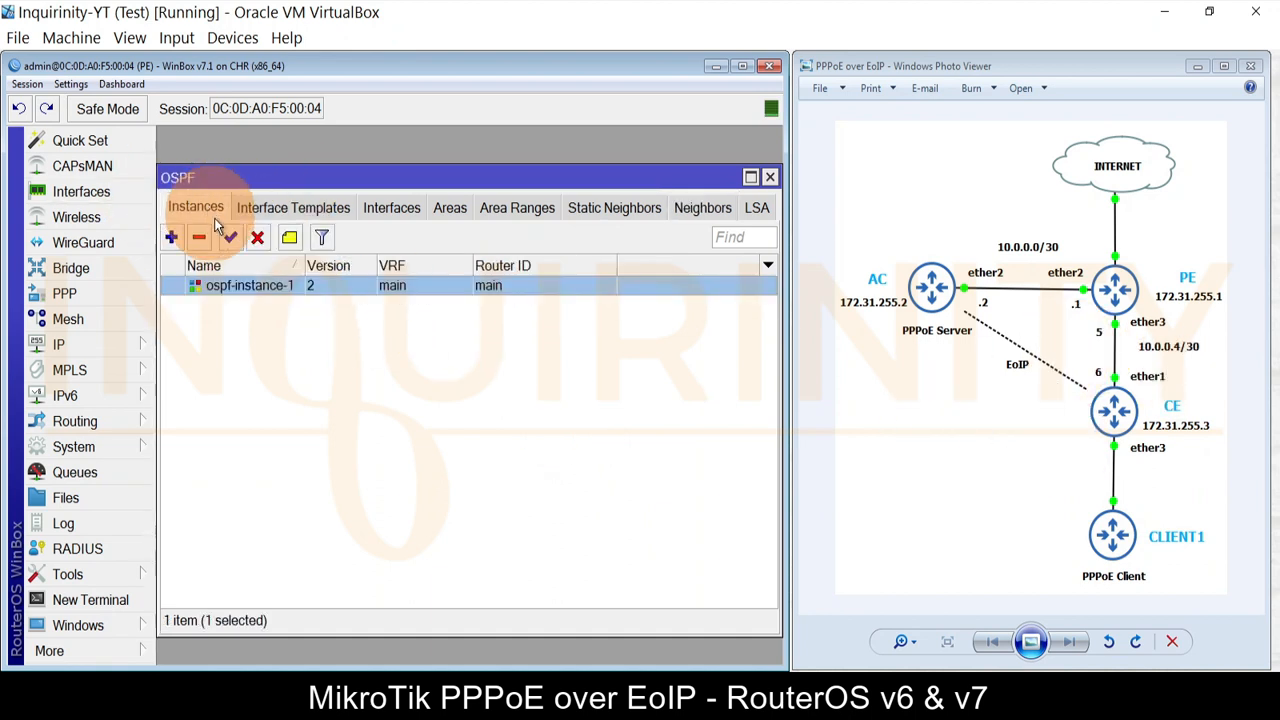
{"action": "left_click", "coordinate": [271, 207]}
{"action": "double_click", "coordinate": [245, 285]}
{"action": "left_click", "coordinate": [722, 203]}
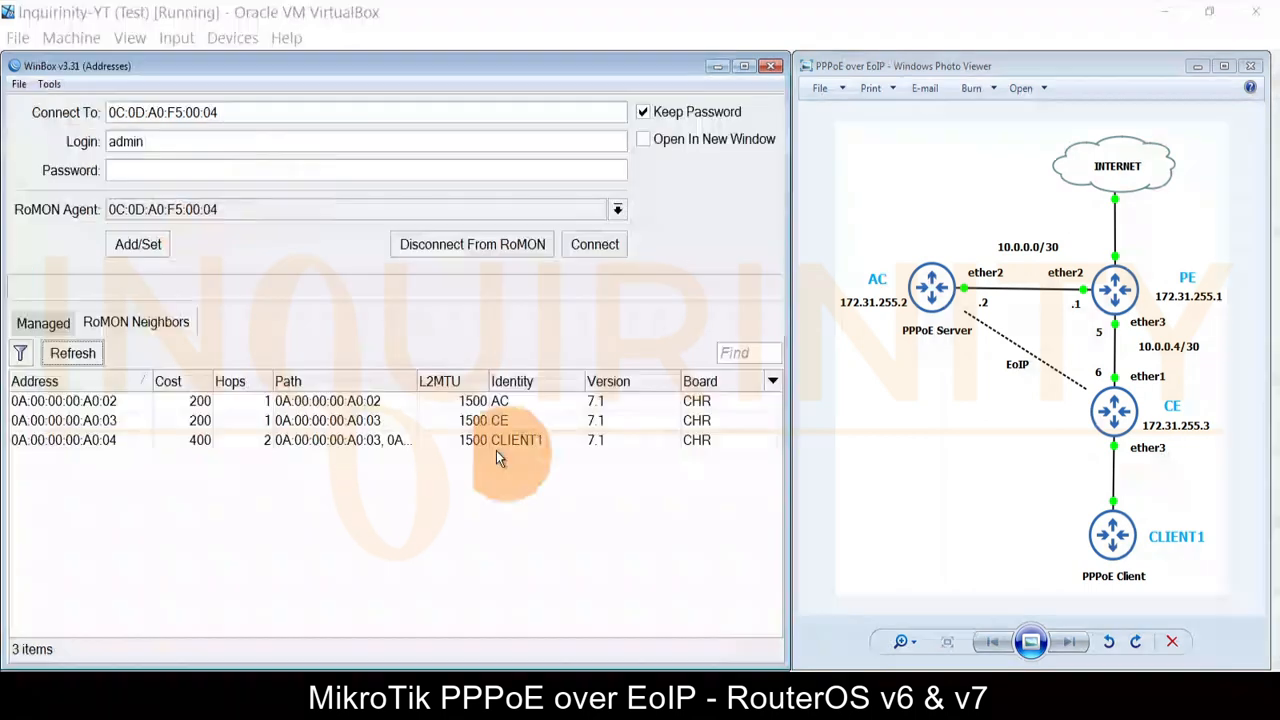
{"action": "left_click", "coordinate": [437, 246]}
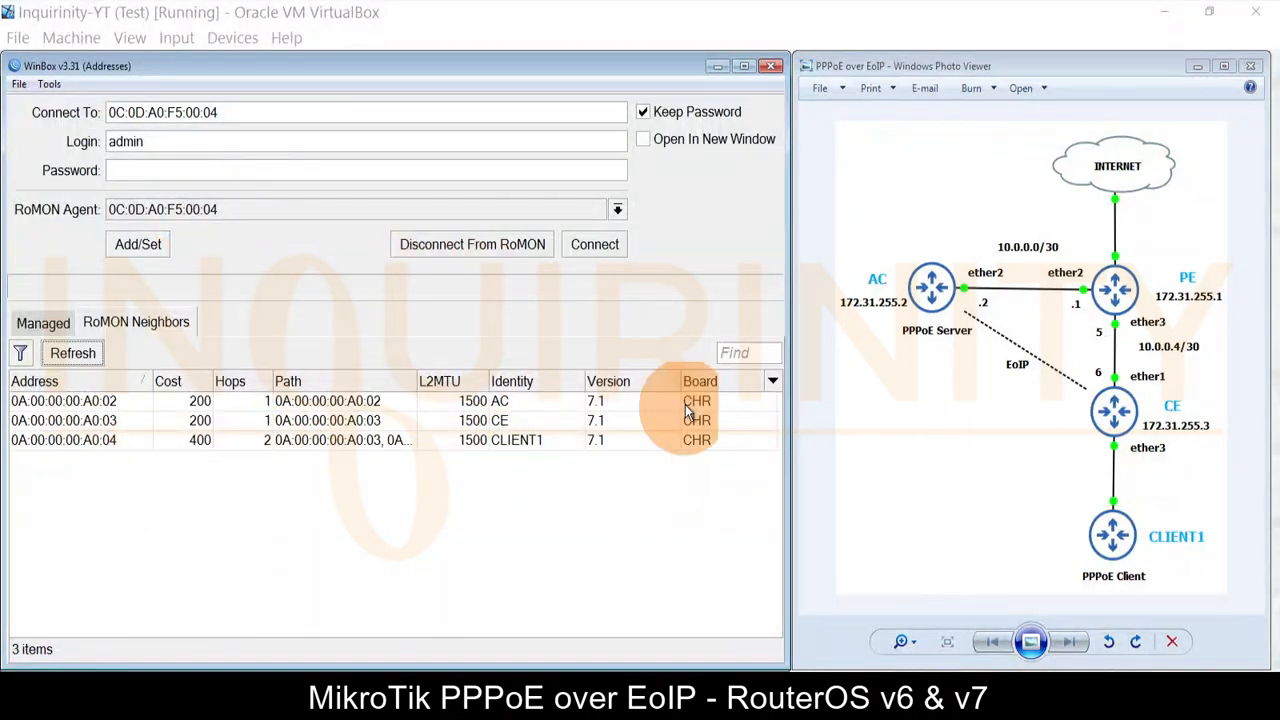
{"action": "left_click", "coordinate": [531, 412]}
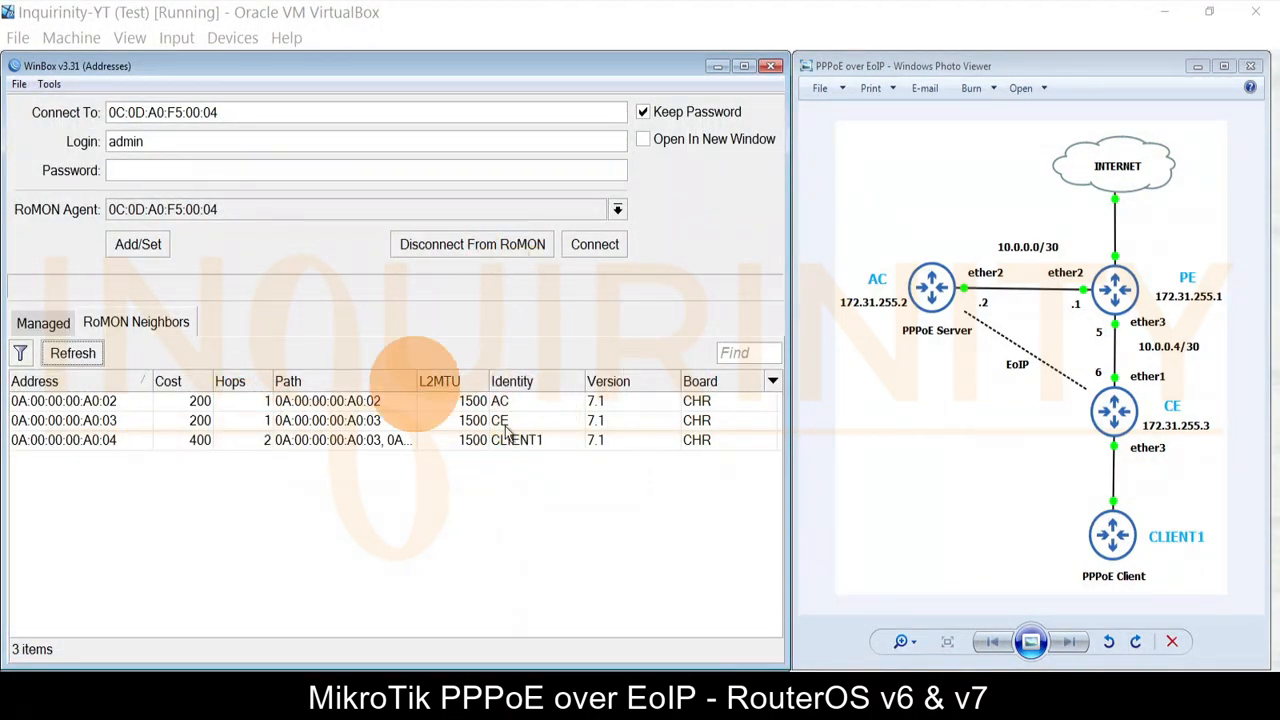
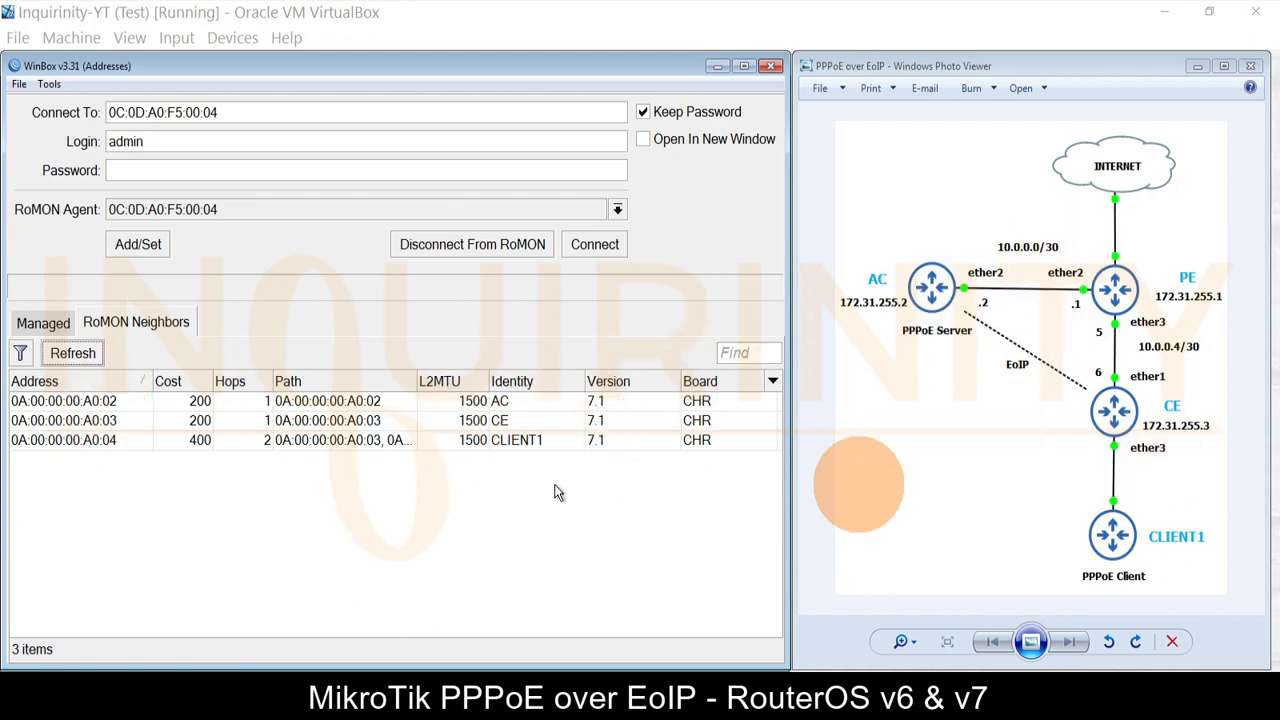
Step: Connect to the AC router (0A:00:00:00:A0:02) over RoMON, skipping the password change
{"action": "left_click", "coordinate": [93, 406]}
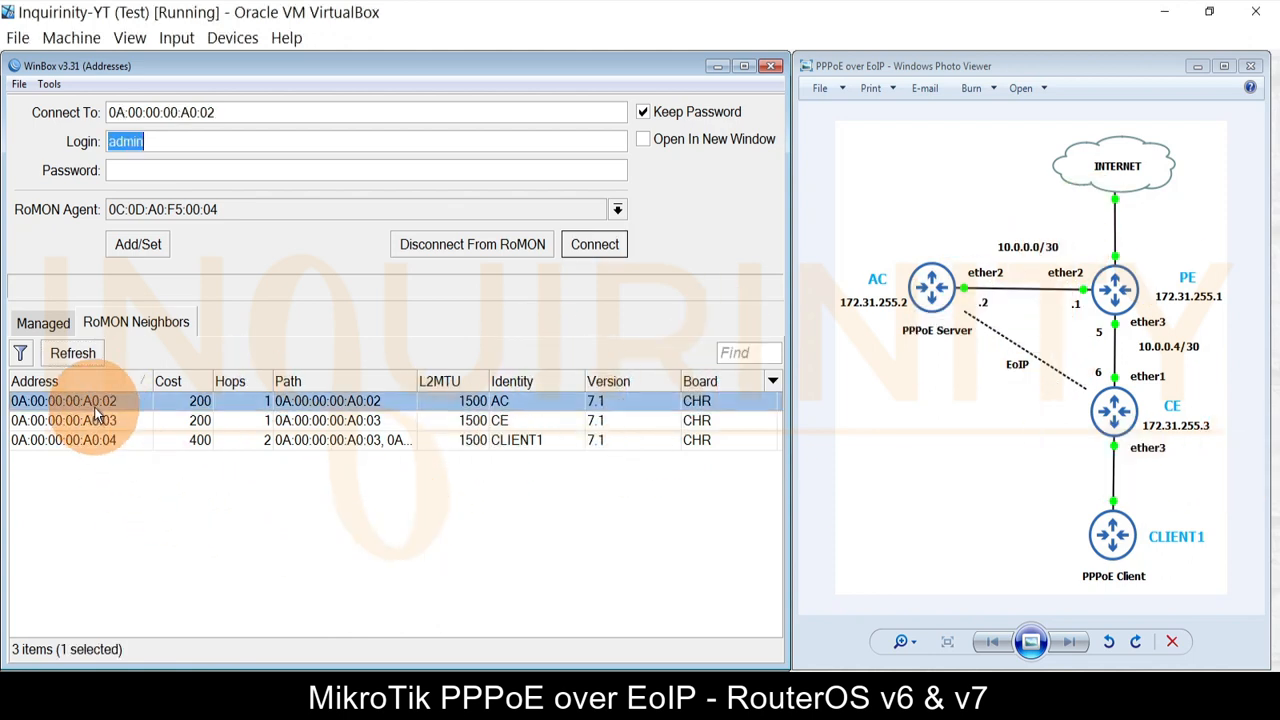
{"action": "left_click", "coordinate": [595, 244]}
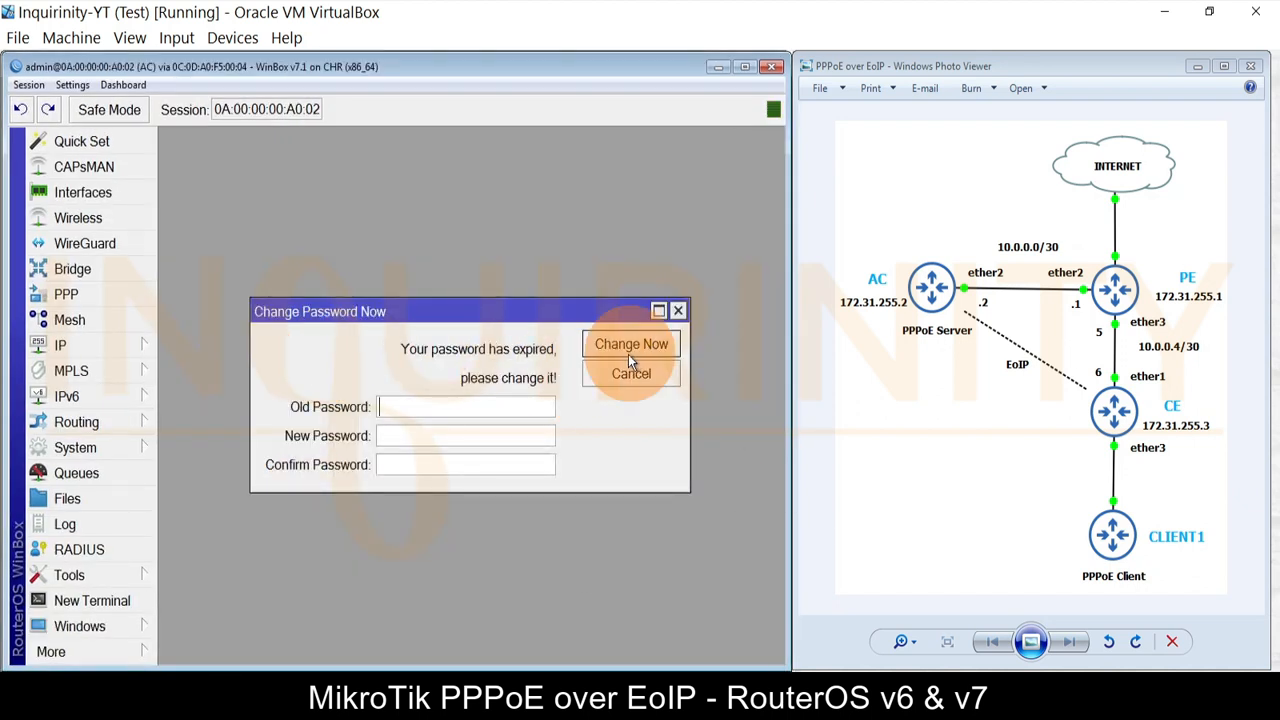
{"action": "left_click", "coordinate": [630, 372]}
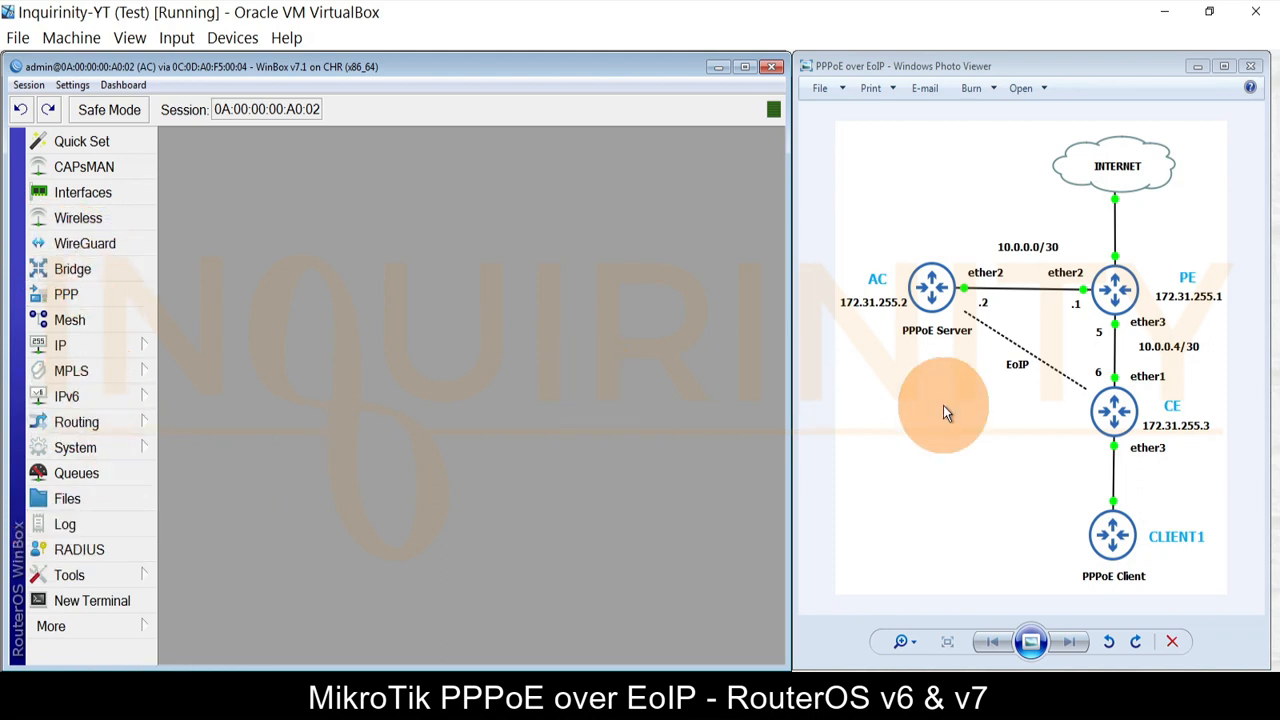
Step: Check AC's bridge list showing lo0, then bring up its IP address list
{"action": "left_click", "coordinate": [72, 269]}
{"action": "left_click", "coordinate": [186, 167]}
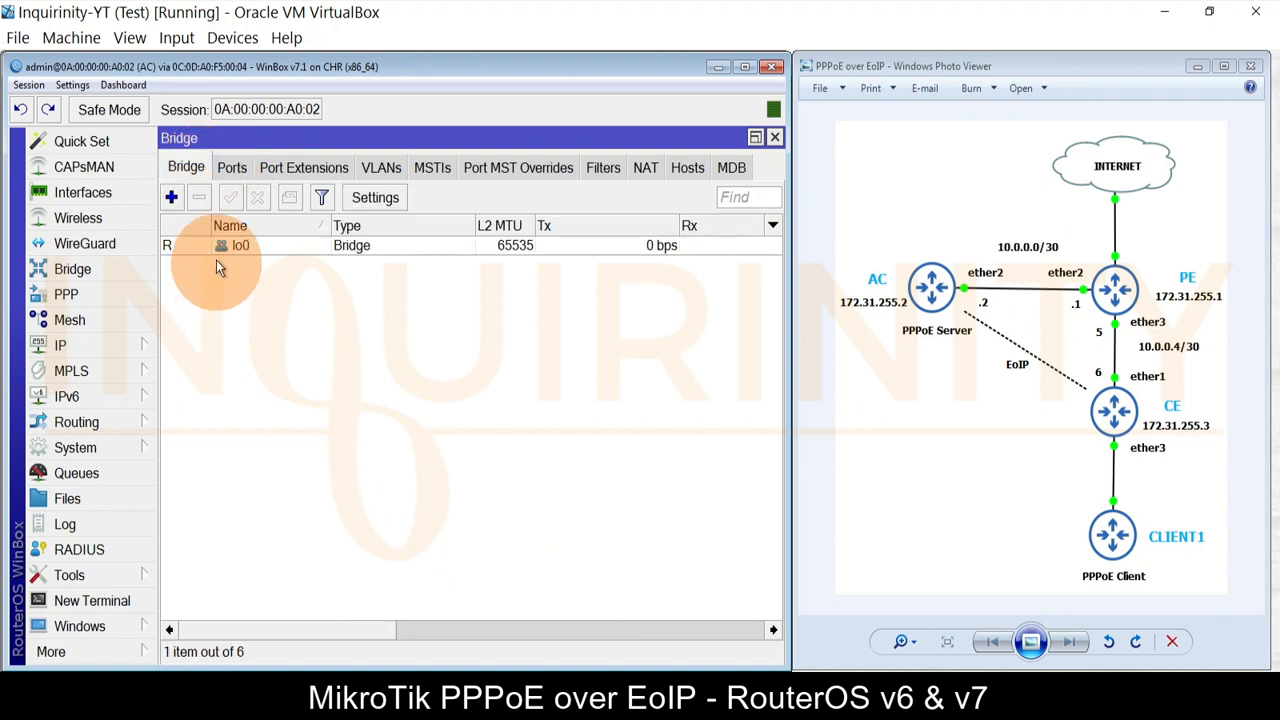
{"action": "left_click", "coordinate": [774, 137]}
{"action": "left_click", "coordinate": [62, 345]}
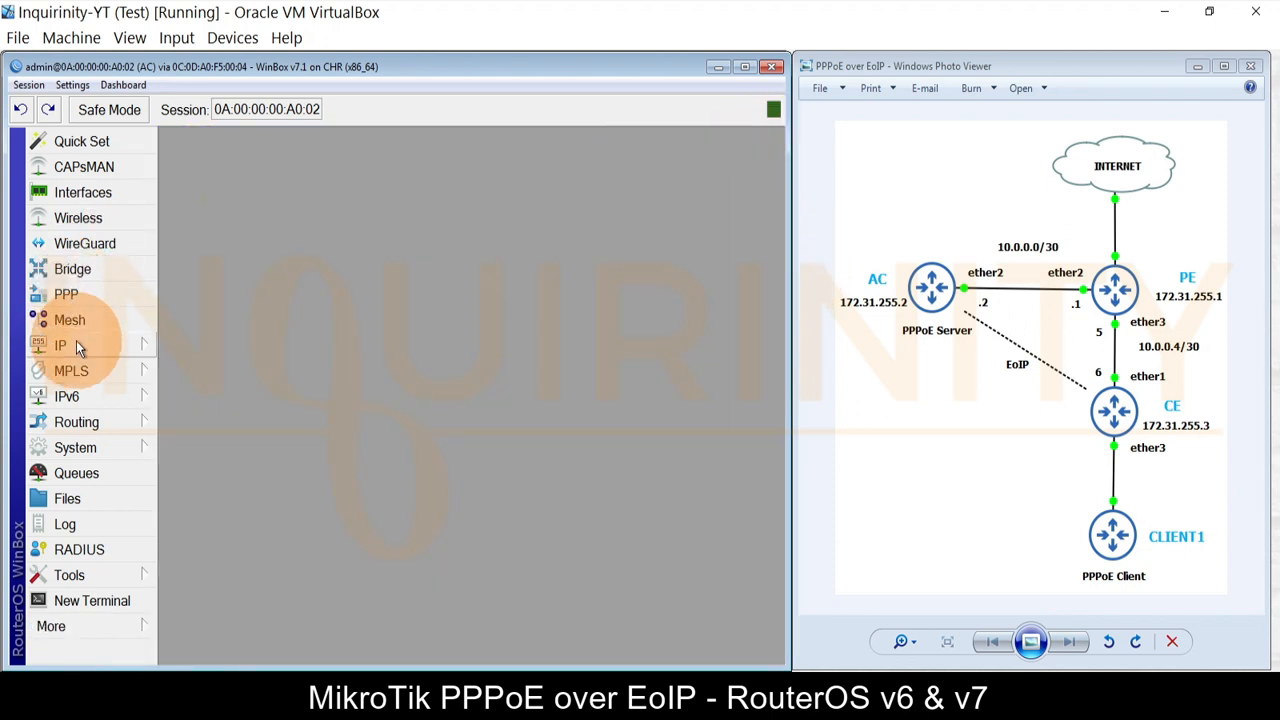
{"action": "left_click", "coordinate": [205, 88]}
Step: Note AC's loopback 172.31.255.2 and To PE 10.0.0.2/30 addresses, then close the list
{"action": "left_click", "coordinate": [379, 282]}
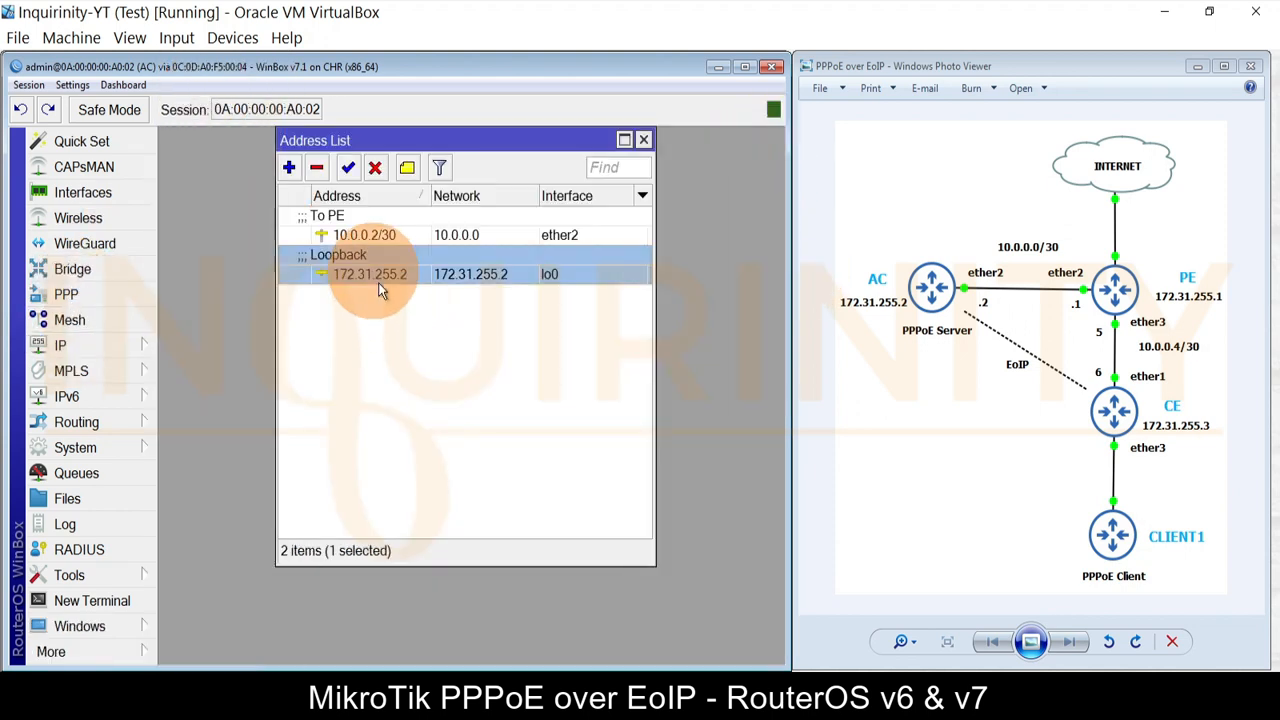
{"action": "left_click", "coordinate": [505, 232]}
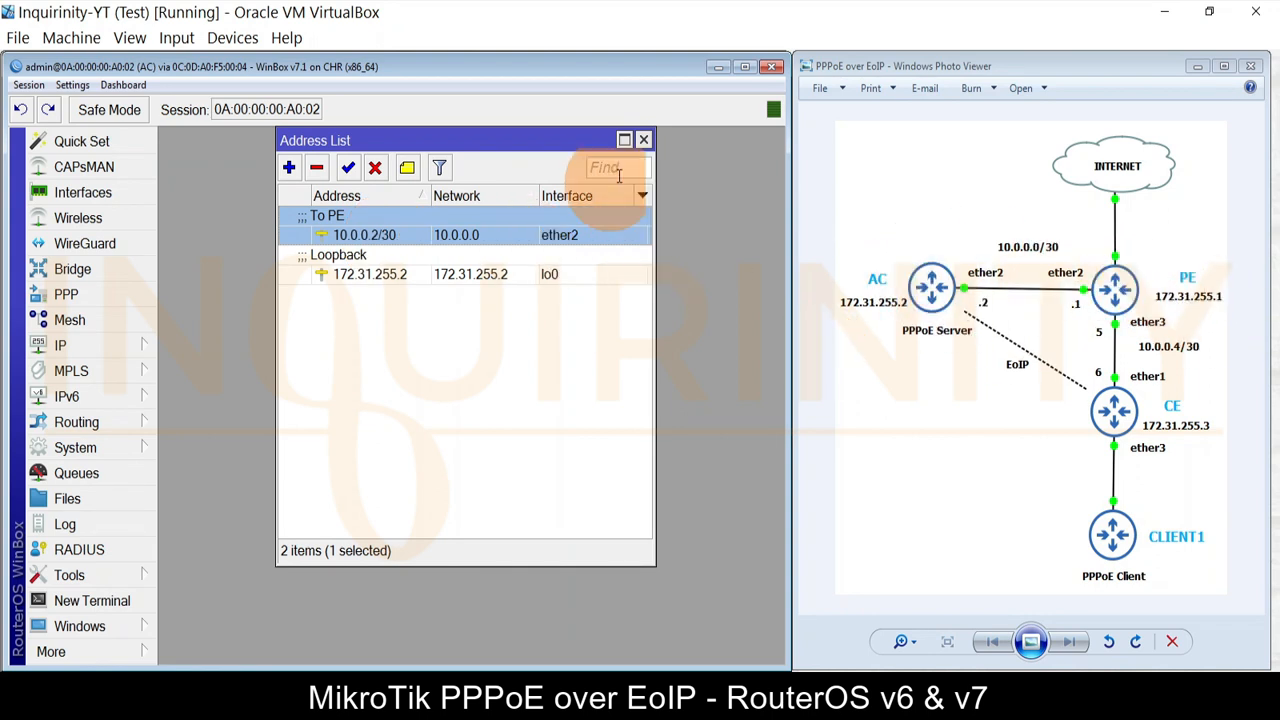
{"action": "left_click", "coordinate": [643, 140]}
Step: Inspect AC's OSPF routes to 10.0.0.4/30 and 172.31.255.3/32, then close the route list
{"action": "left_click", "coordinate": [120, 349]}
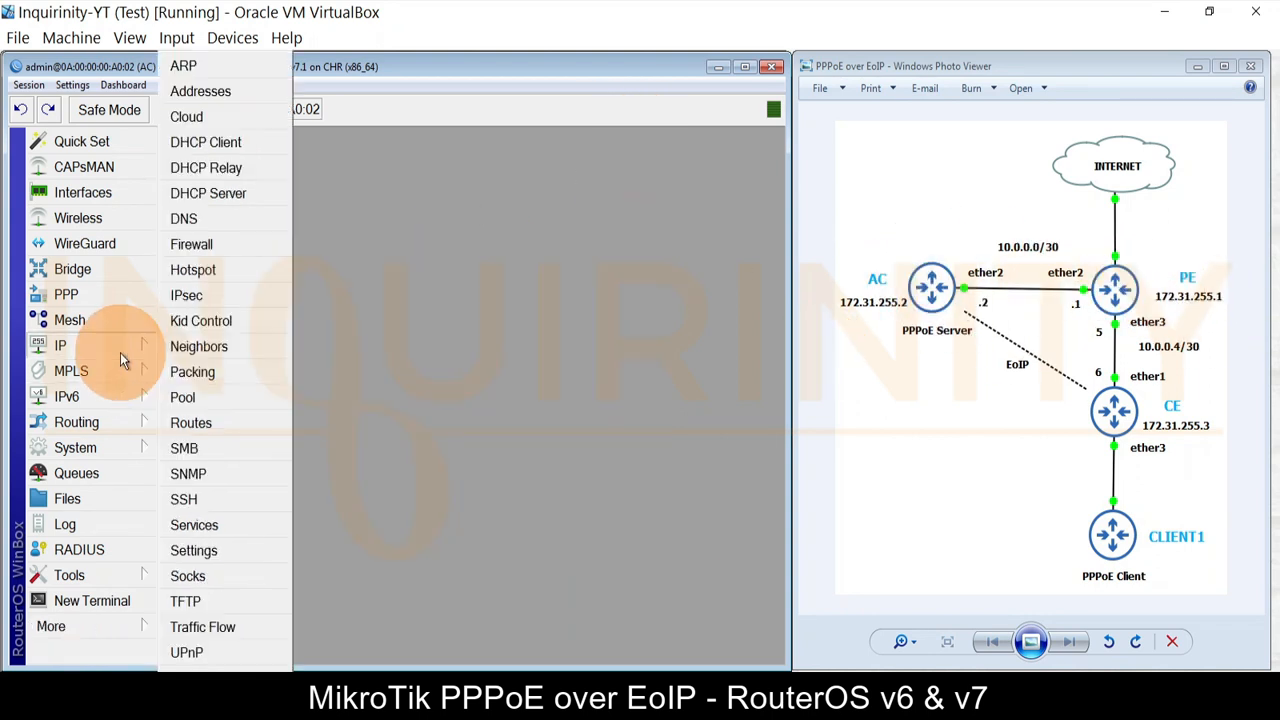
{"action": "left_click", "coordinate": [192, 422]}
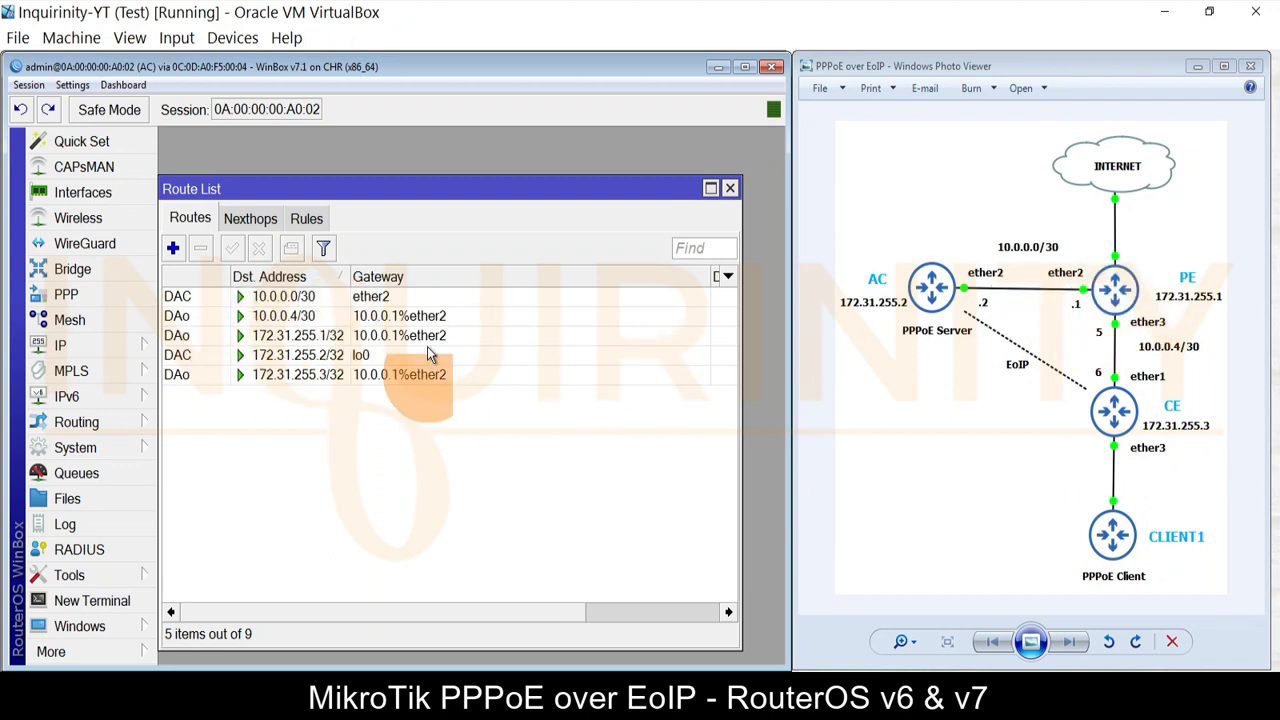
{"action": "left_click", "coordinate": [282, 315]}
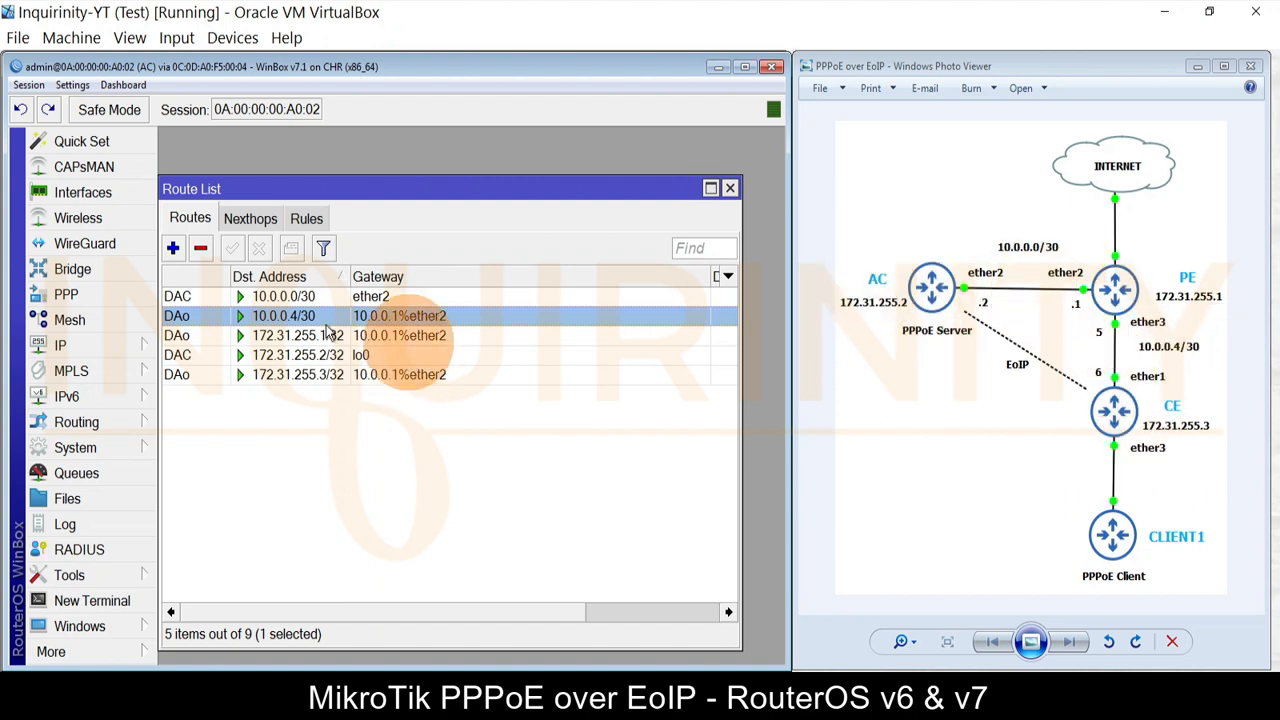
{"action": "left_click", "coordinate": [288, 378]}
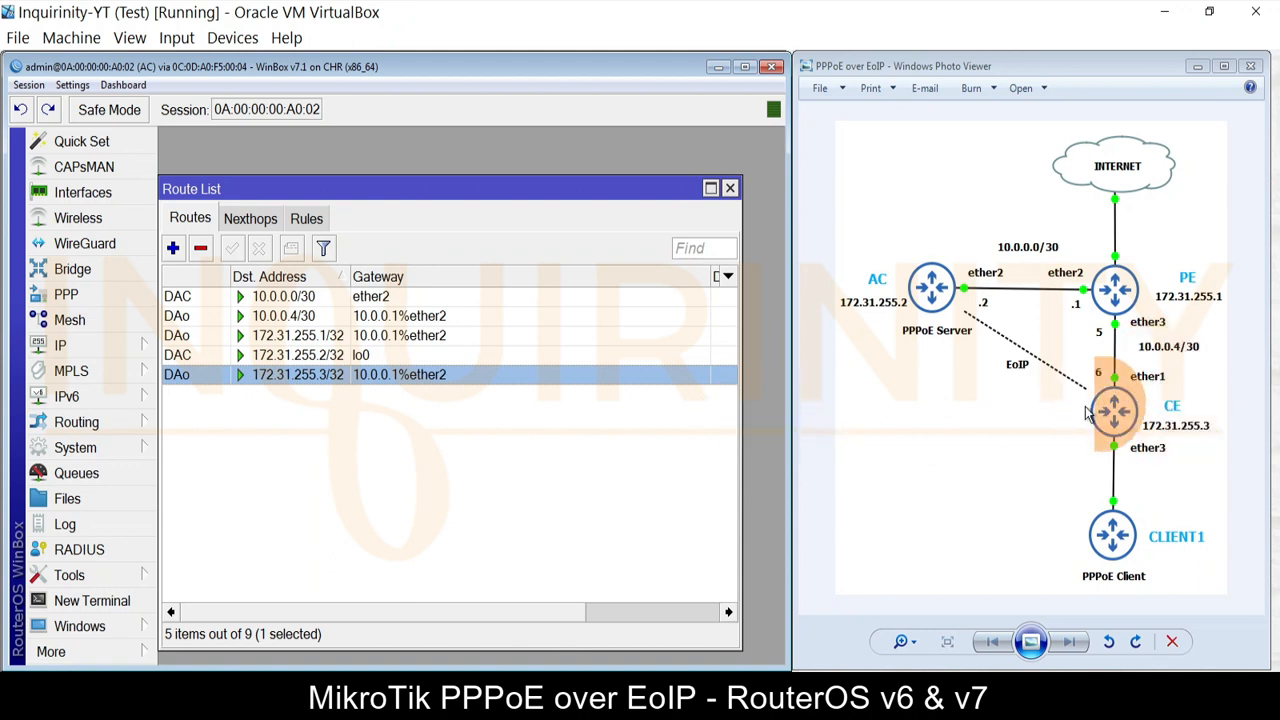
{"action": "left_click", "coordinate": [733, 192]}
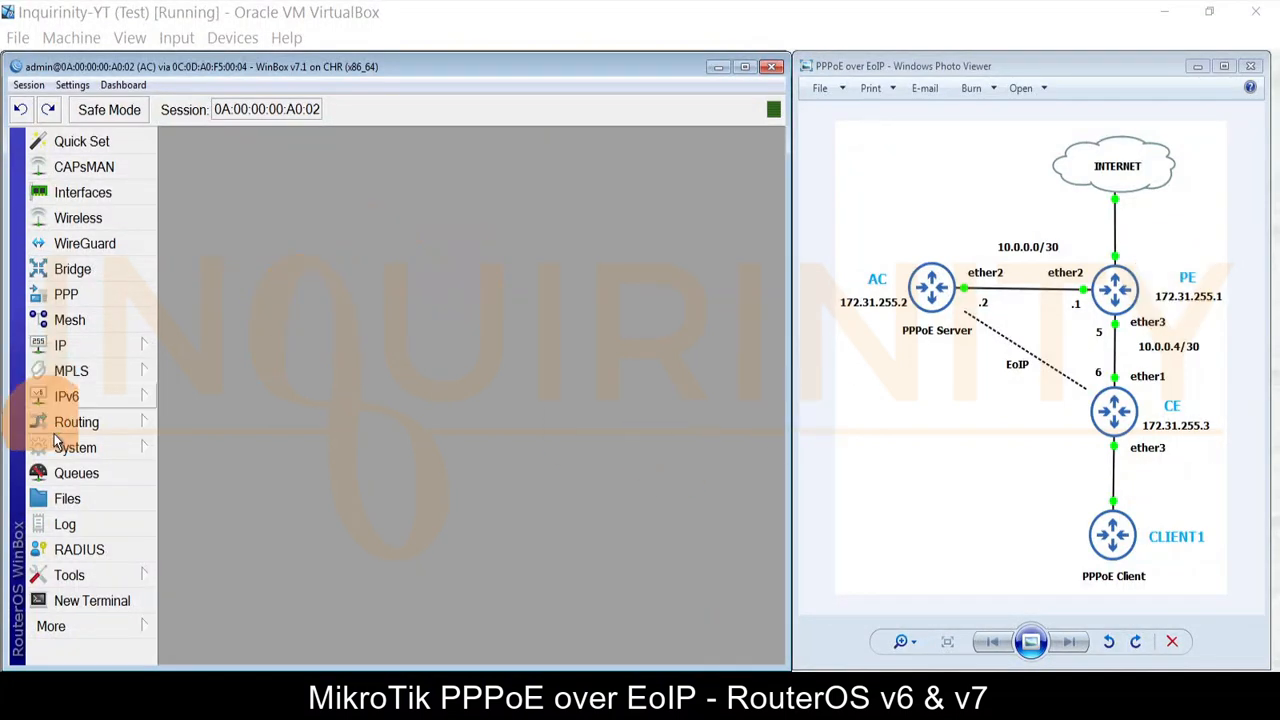
Step: Review the PPPoE-Pool address range in AC's IP pool list
{"action": "left_click", "coordinate": [86, 345]}
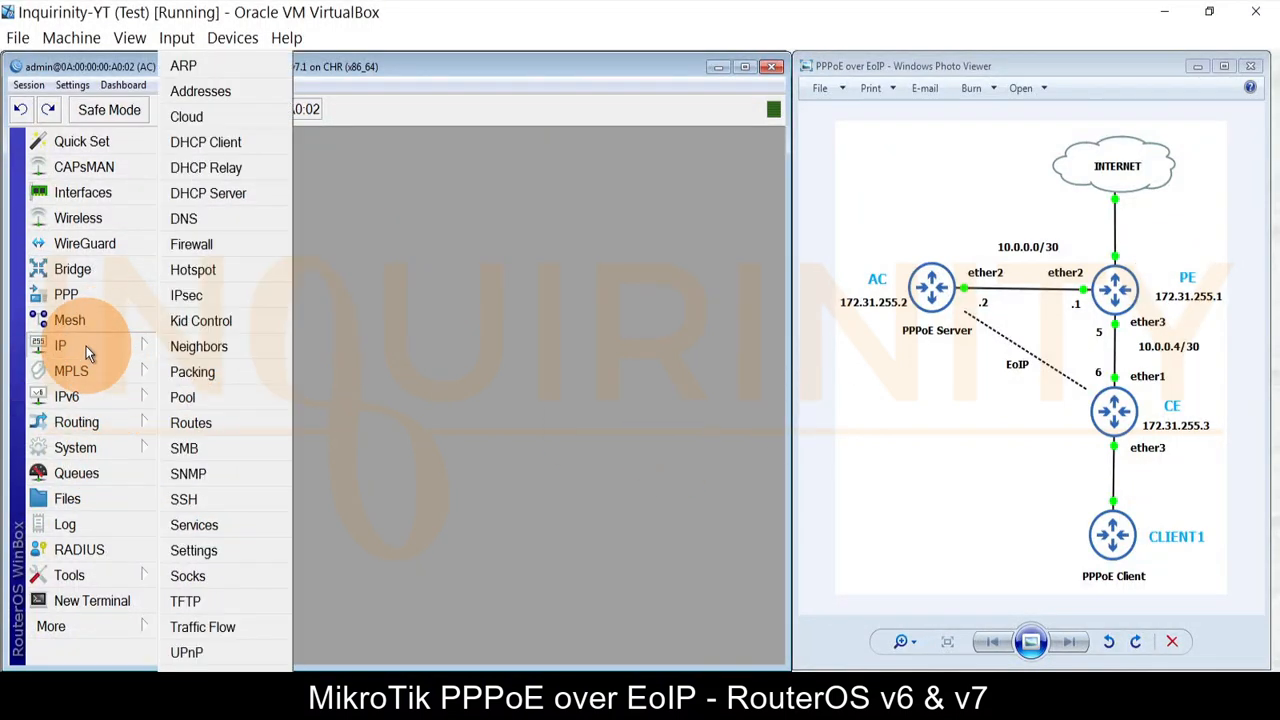
{"action": "left_click", "coordinate": [183, 397]}
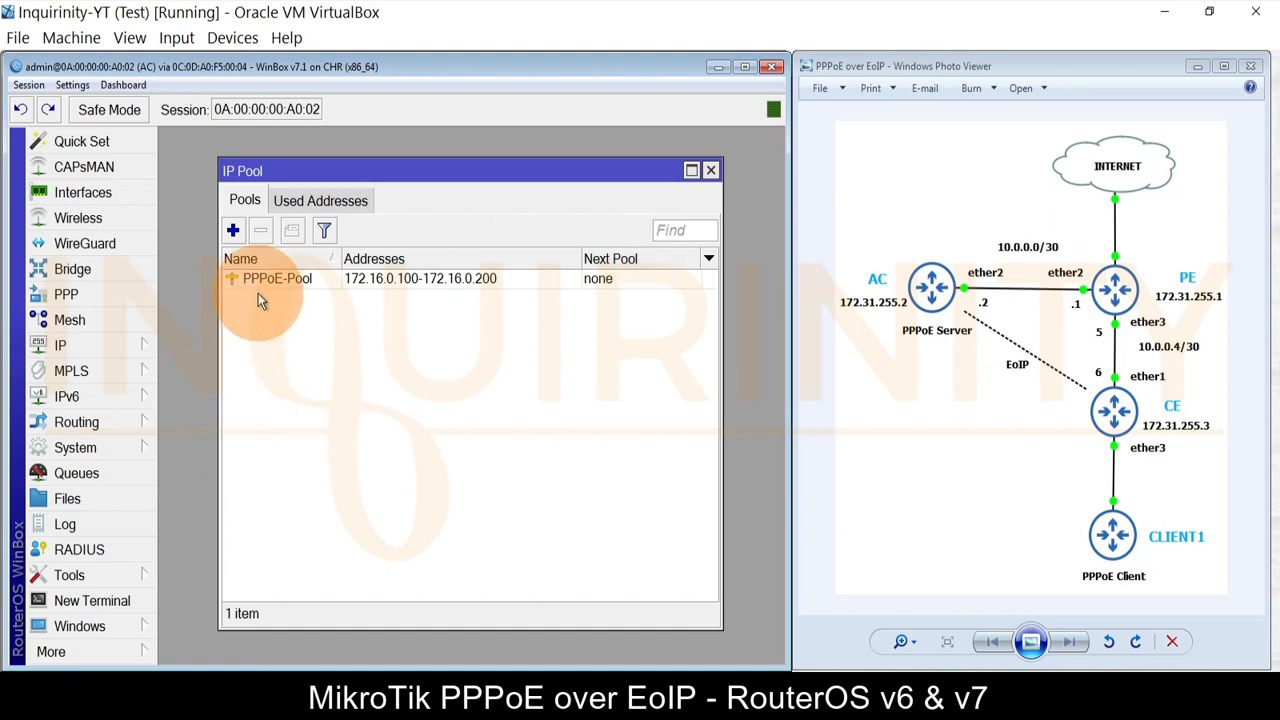
{"action": "left_click", "coordinate": [233, 230]}
{"action": "left_click", "coordinate": [586, 354]}
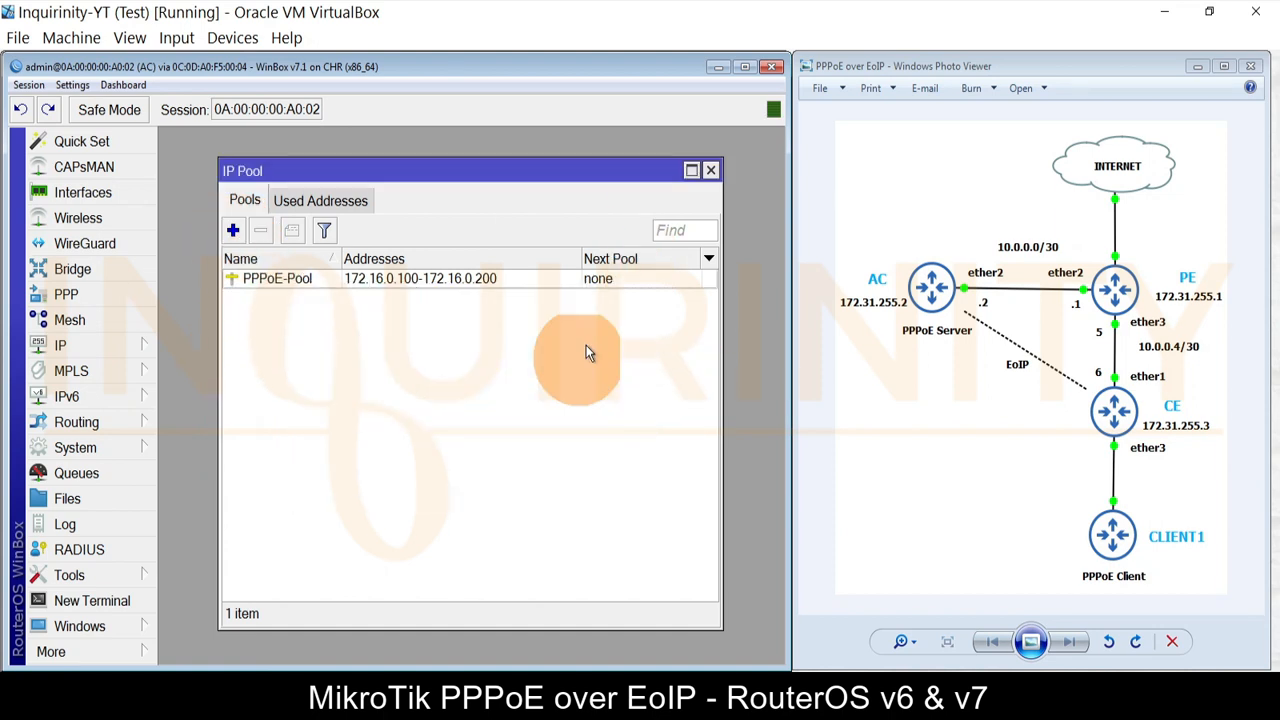
{"action": "left_click", "coordinate": [710, 170]}
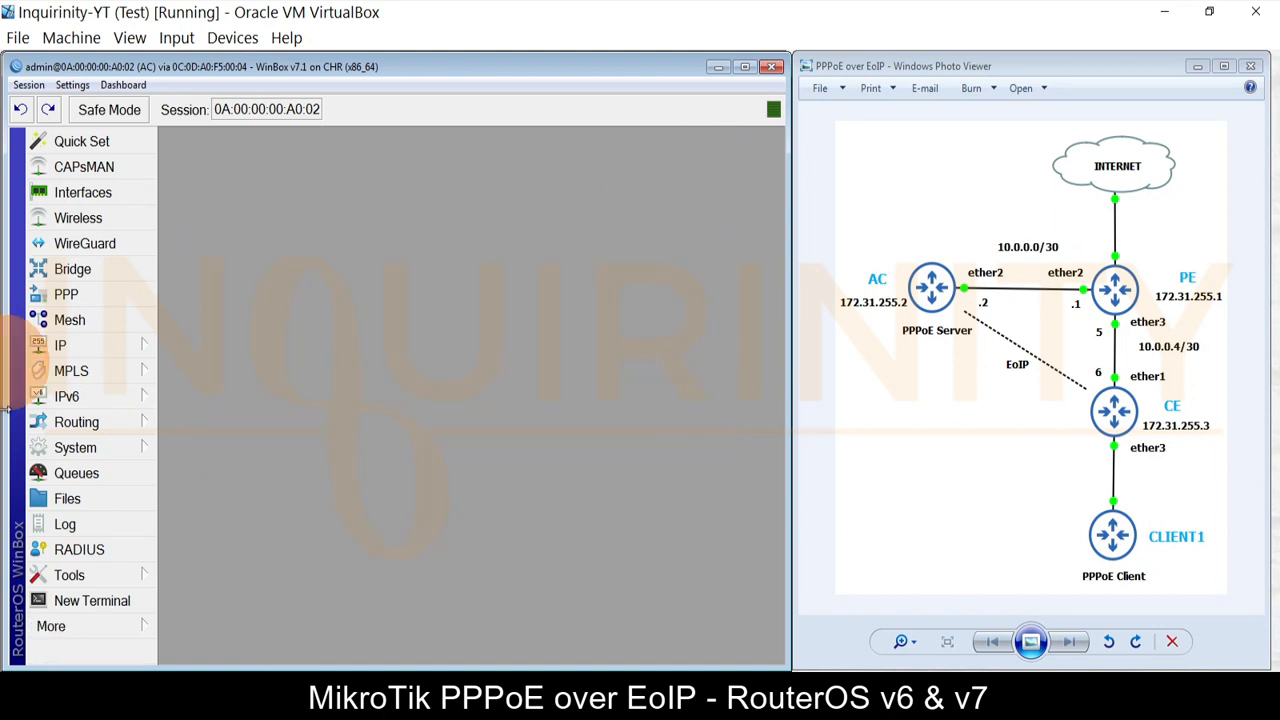
Step: Inspect PPPoE-Profile's general settings (local 172.16.0.1, remote PPPoE-Pool) and its limits
{"action": "left_click", "coordinate": [66, 295]}
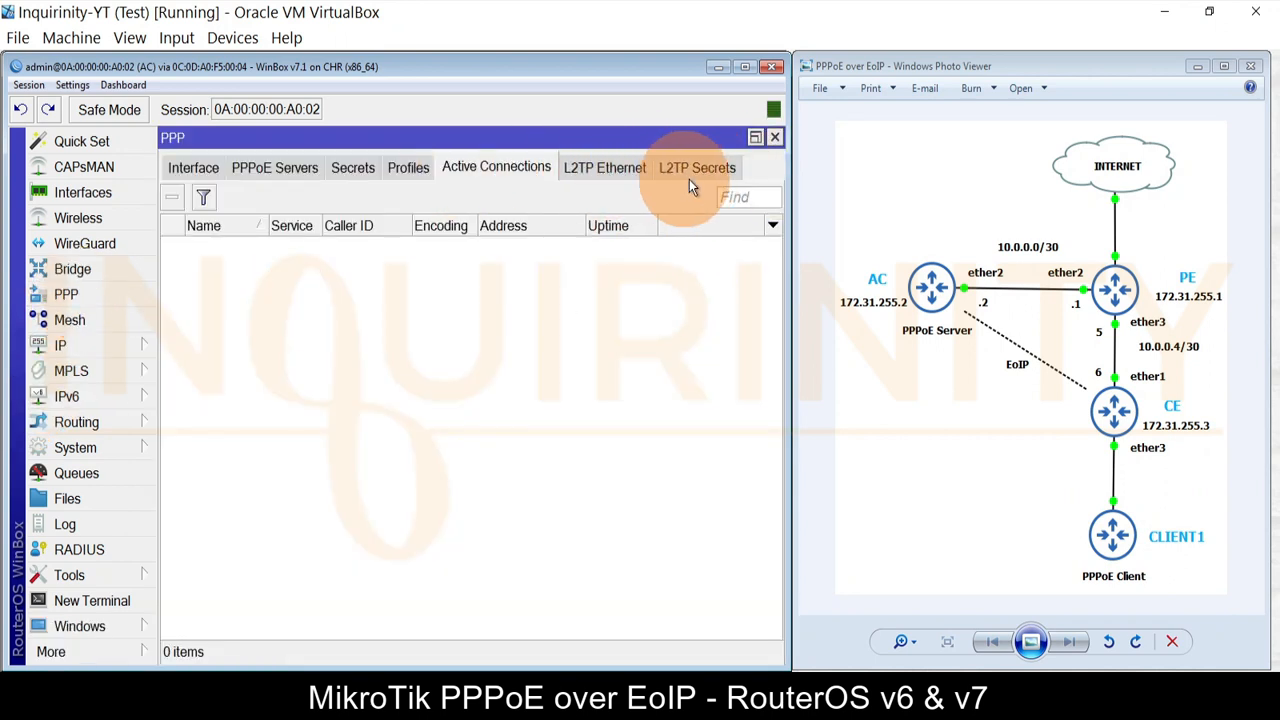
{"action": "left_click", "coordinate": [357, 169]}
{"action": "left_click", "coordinate": [383, 165]}
{"action": "double_click", "coordinate": [227, 247]}
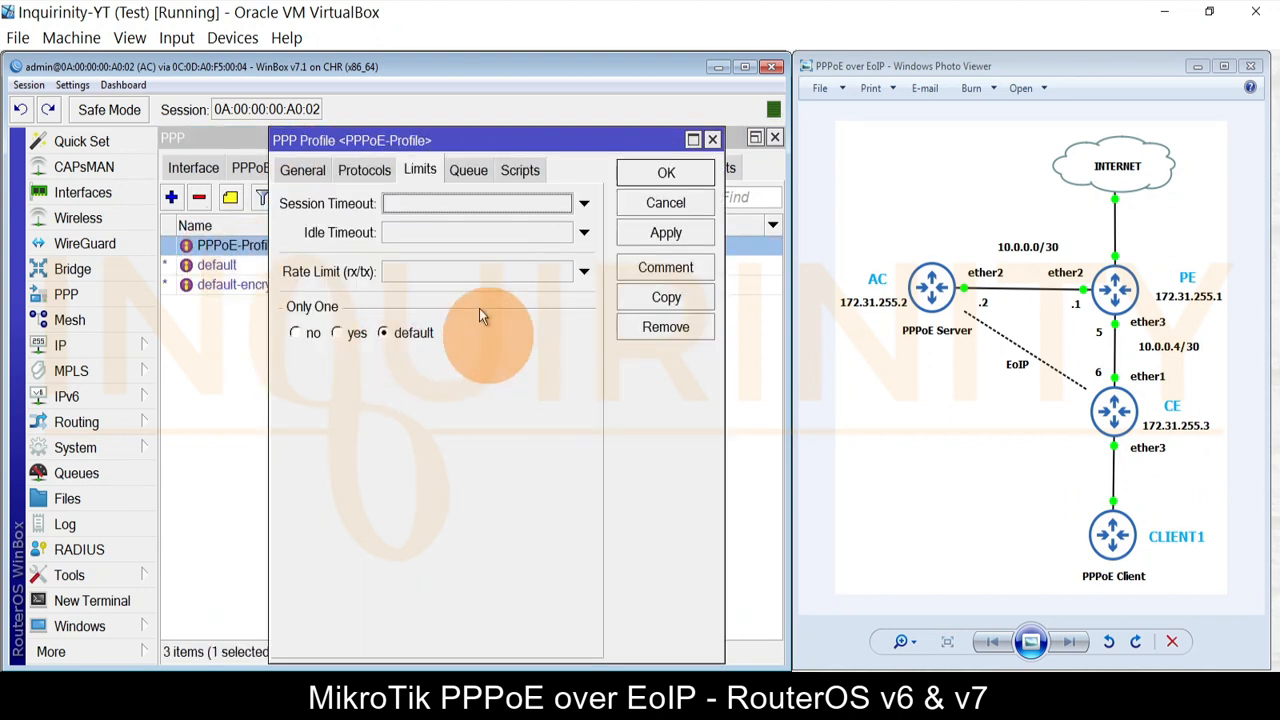
{"action": "left_click", "coordinate": [326, 178]}
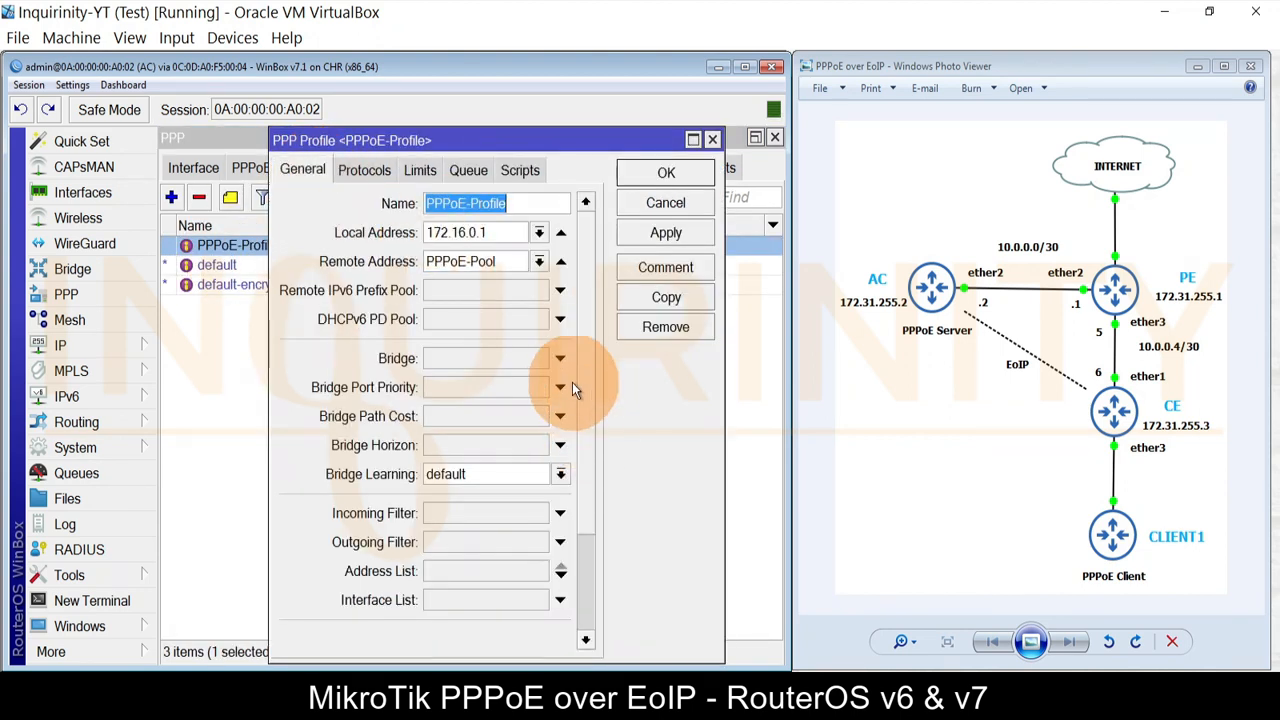
{"action": "scroll", "coordinate": [597, 438], "scroll_direction": "down", "scroll_amount": 2}
{"action": "scroll", "coordinate": [592, 420], "scroll_direction": "down", "scroll_amount": 2}
{"action": "scroll", "coordinate": [590, 418], "scroll_direction": "up", "scroll_amount": 4}
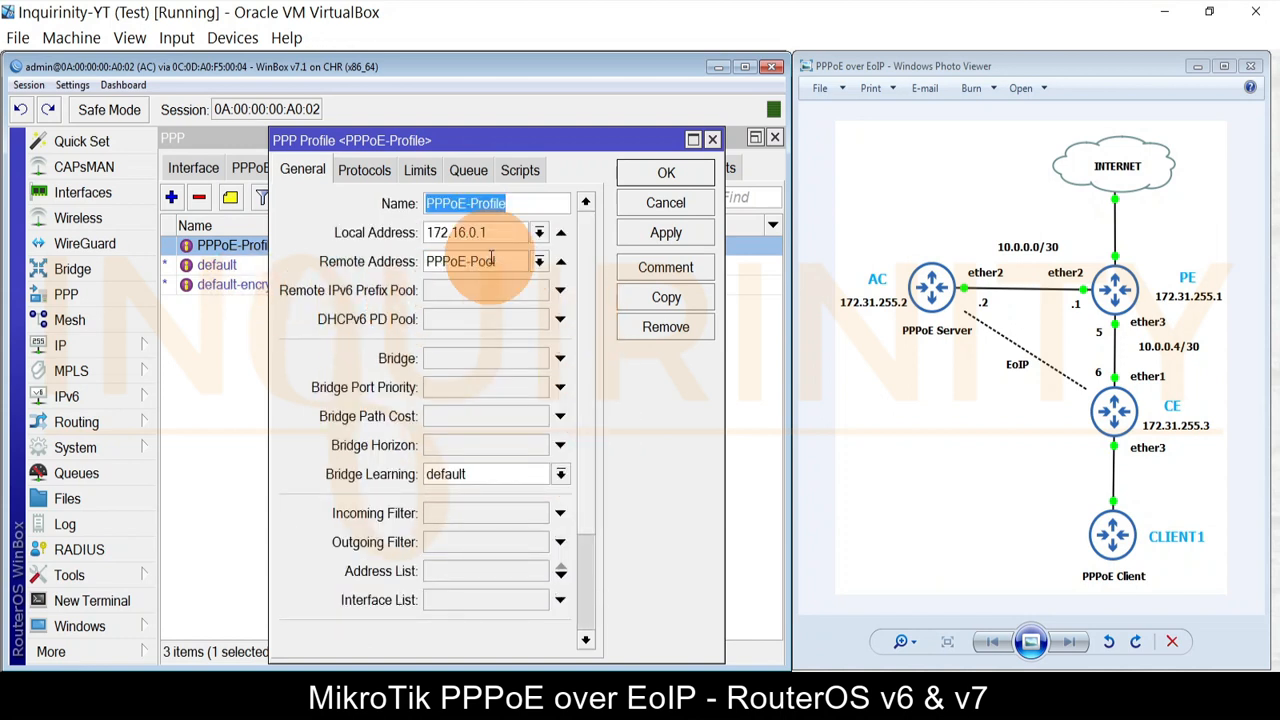
{"action": "scroll", "coordinate": [588, 300], "scroll_direction": "down", "scroll_amount": 5}
{"action": "scroll", "coordinate": [589, 335], "scroll_direction": "up", "scroll_amount": 5}
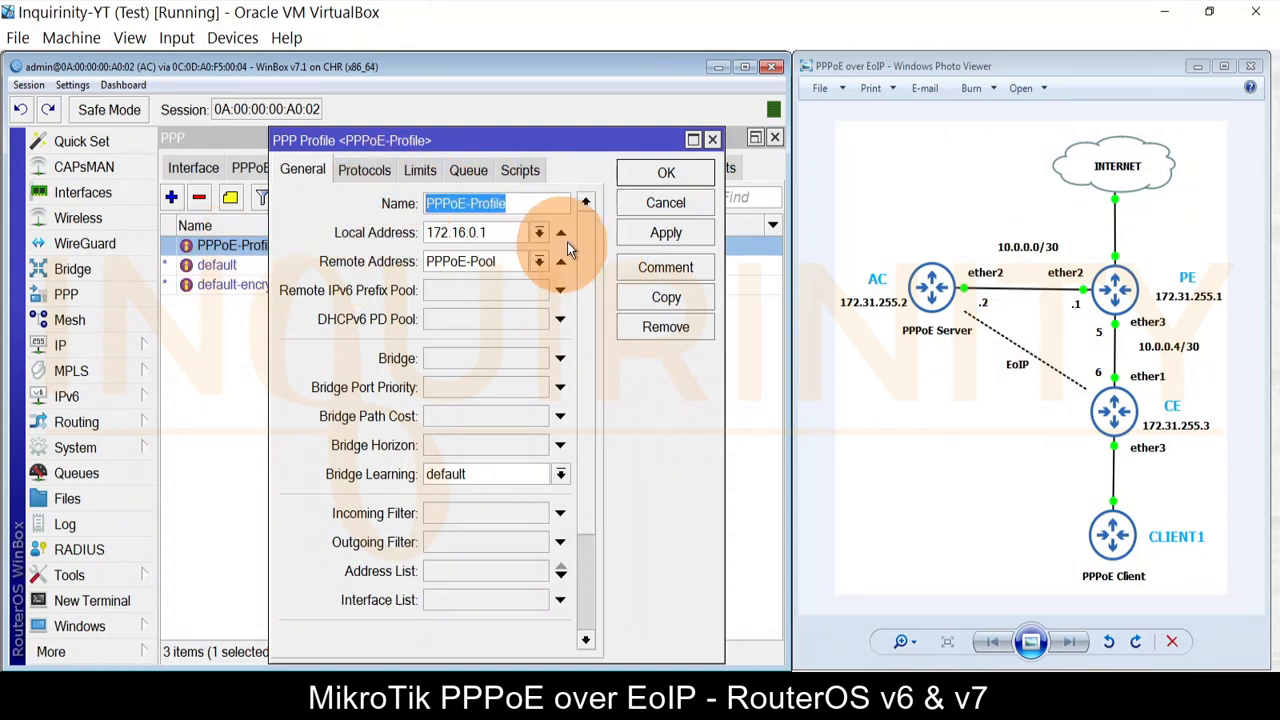
{"action": "scroll", "coordinate": [590, 260], "scroll_direction": "down", "scroll_amount": 5}
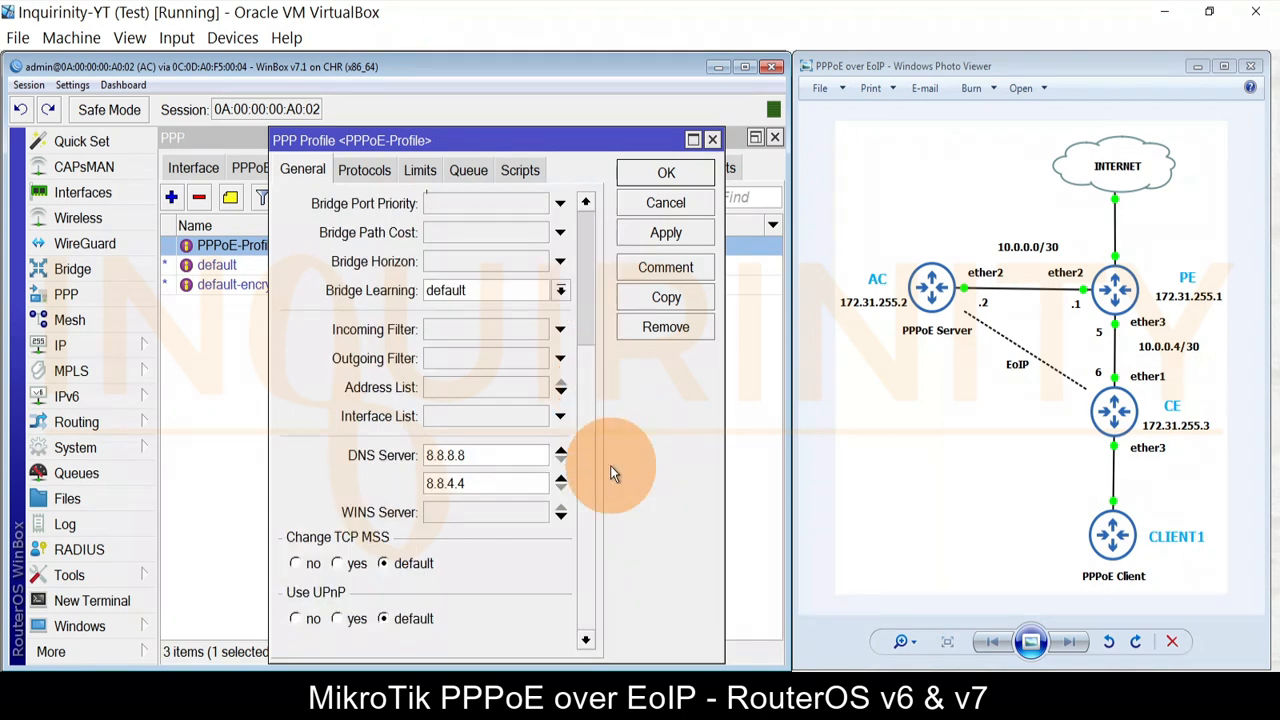
{"action": "left_click", "coordinate": [420, 170]}
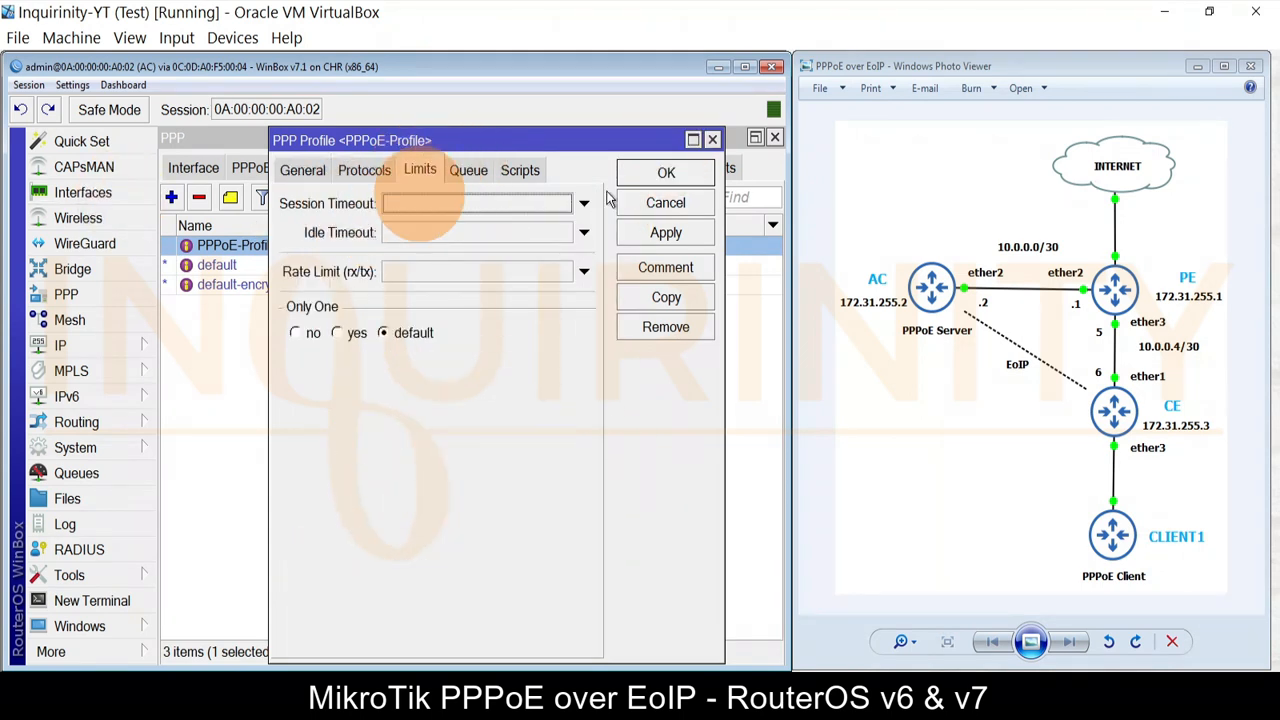
{"action": "left_click", "coordinate": [666, 173]}
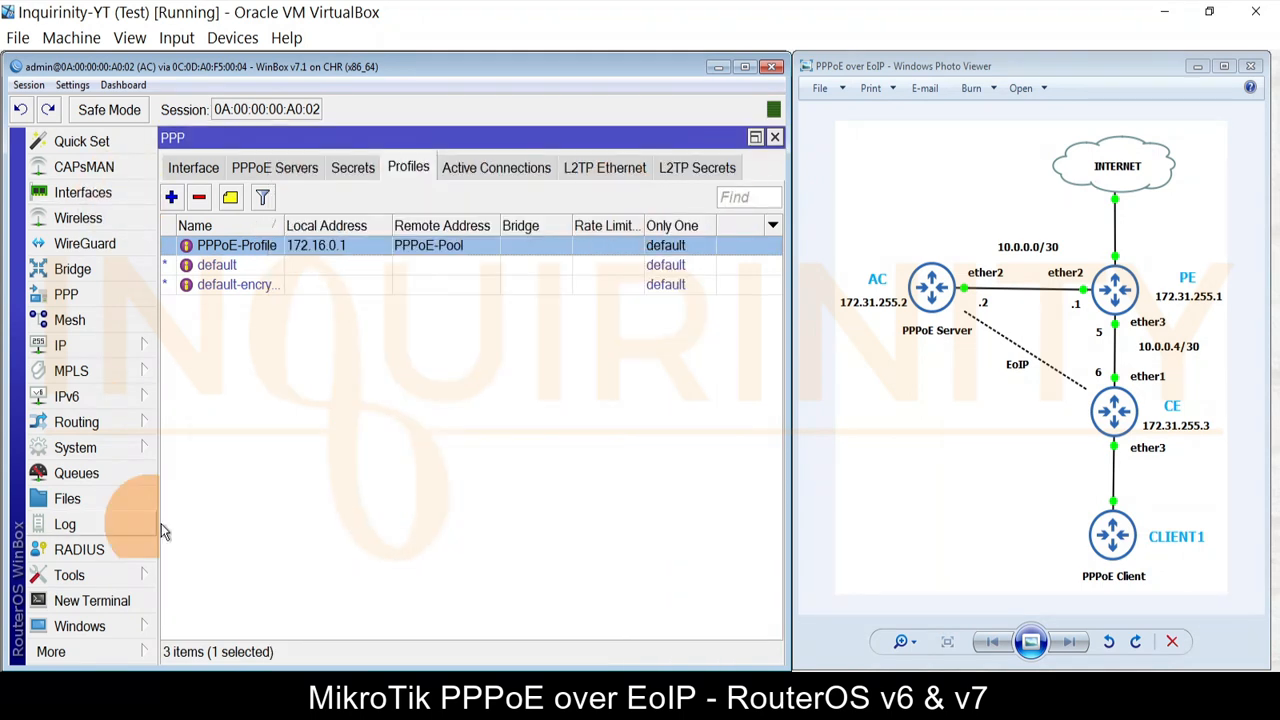
Step: Inspect the client1 PPP secret's details without changing them
{"action": "left_click", "coordinate": [346, 165]}
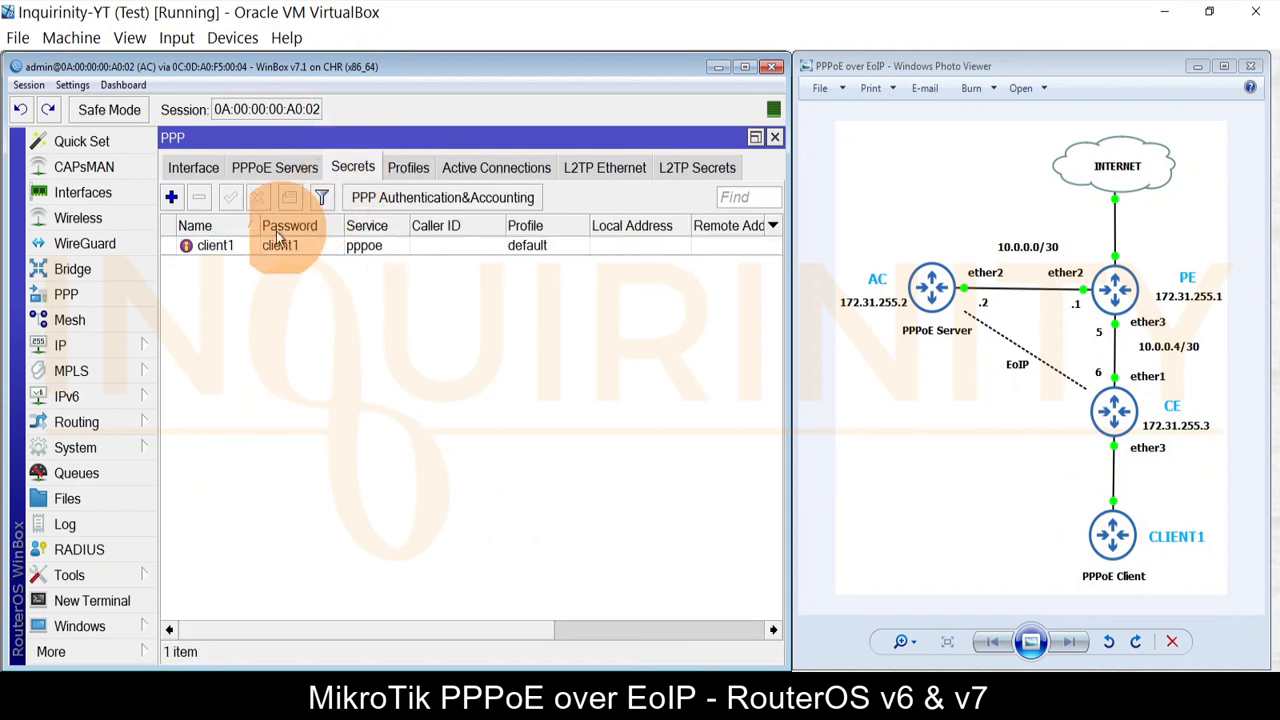
{"action": "double_click", "coordinate": [245, 247]}
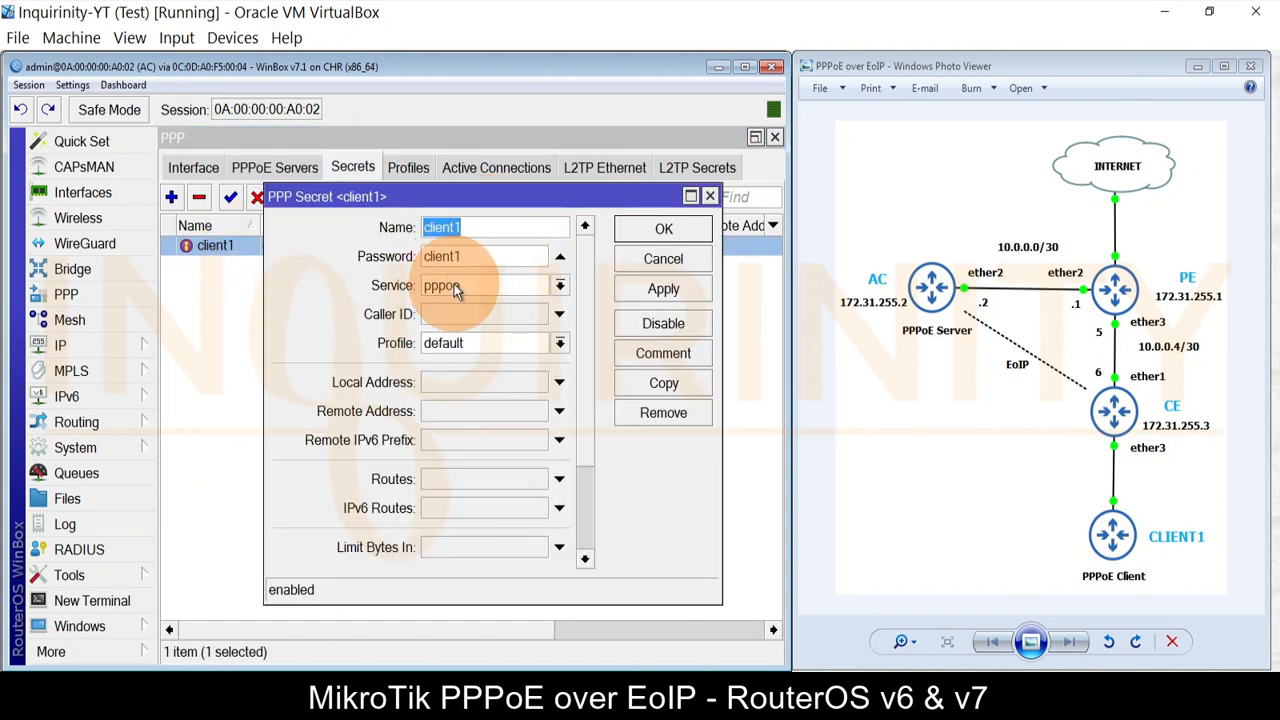
{"action": "scroll", "coordinate": [575, 390], "scroll_direction": "down", "scroll_amount": 4}
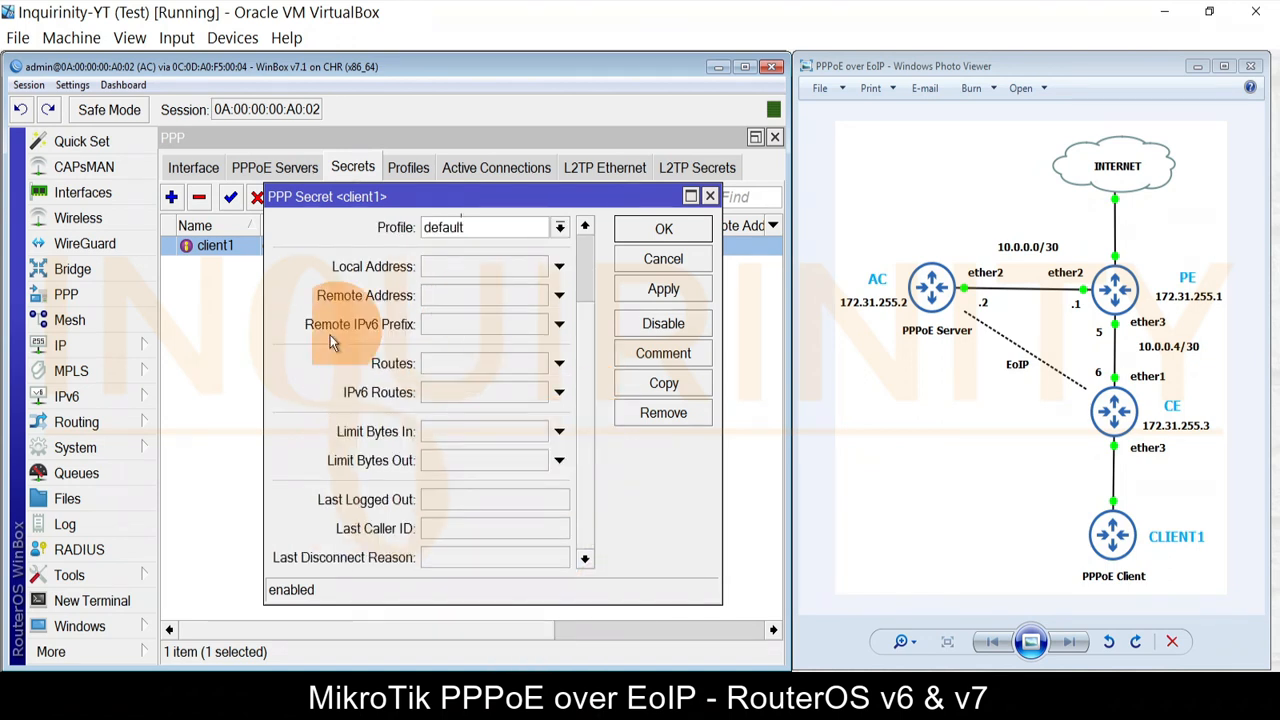
{"action": "left_click", "coordinate": [655, 261]}
Step: Review the disabled PPPoE-Service server bound to <l2tp> and cancel unchanged
{"action": "left_click", "coordinate": [308, 172]}
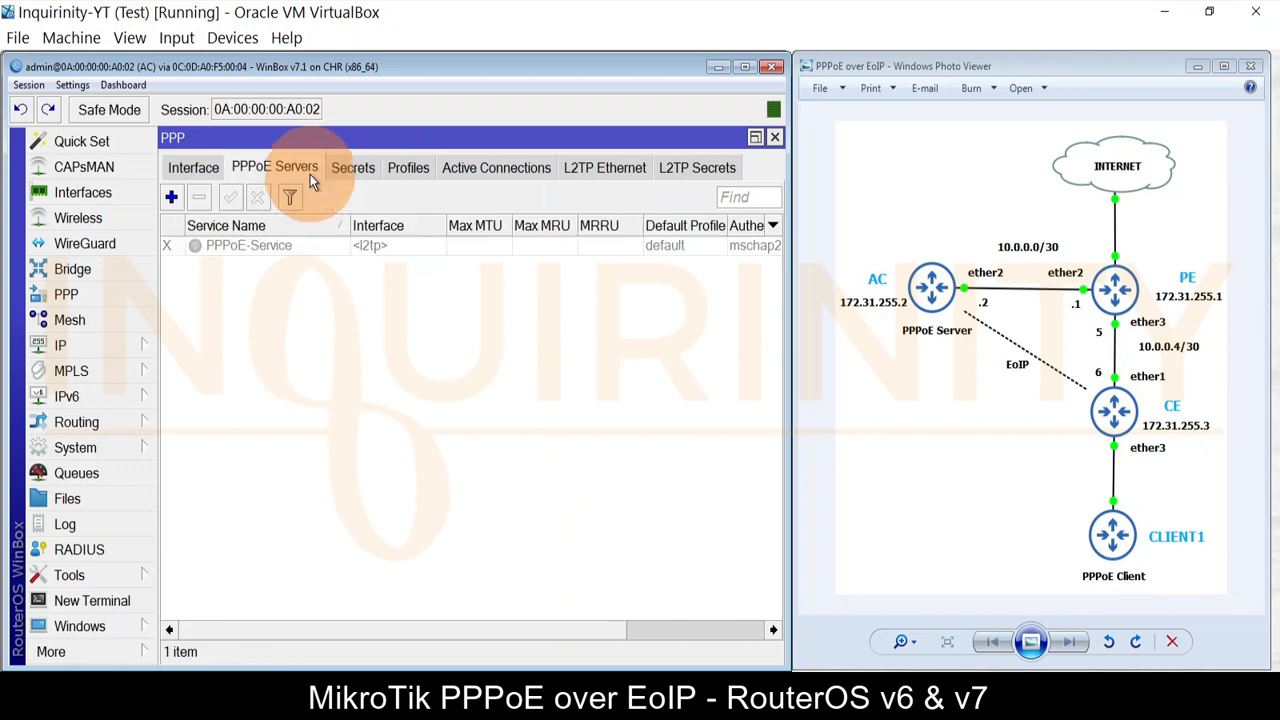
{"action": "left_click", "coordinate": [257, 255]}
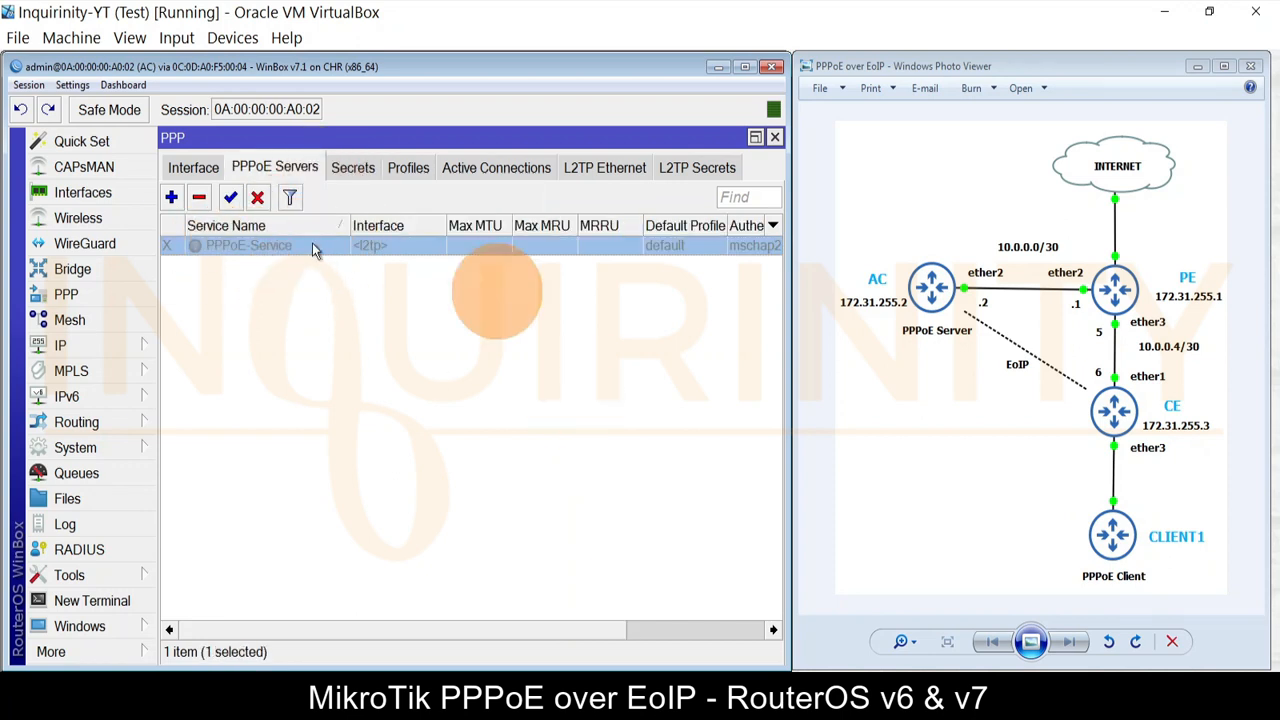
{"action": "double_click", "coordinate": [233, 246]}
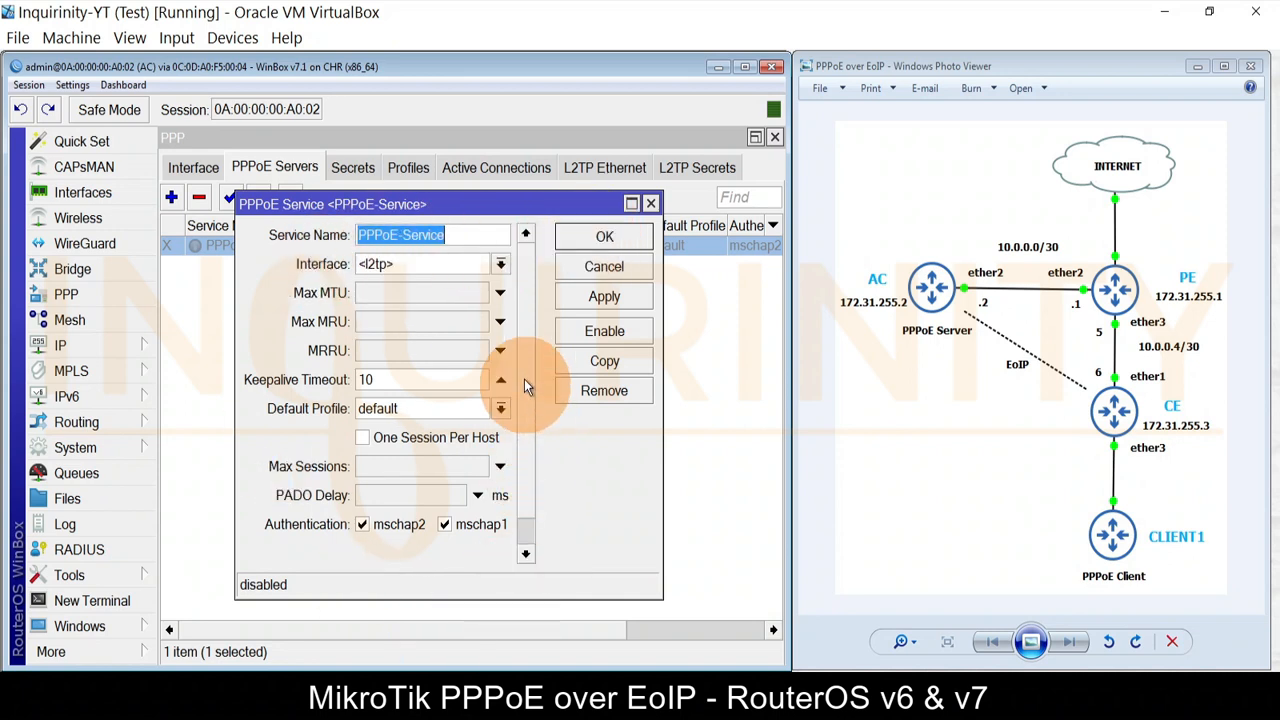
{"action": "scroll", "coordinate": [525, 403], "scroll_direction": "down", "scroll_amount": 1}
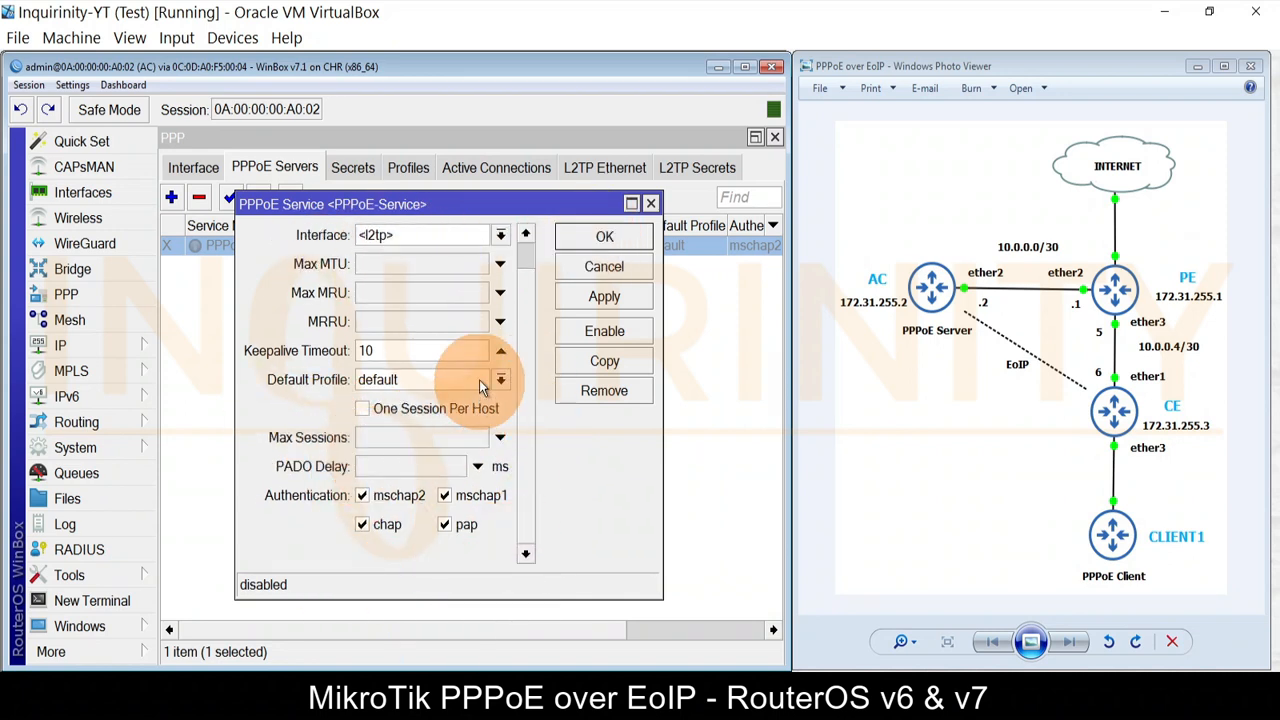
{"action": "left_click", "coordinate": [595, 276]}
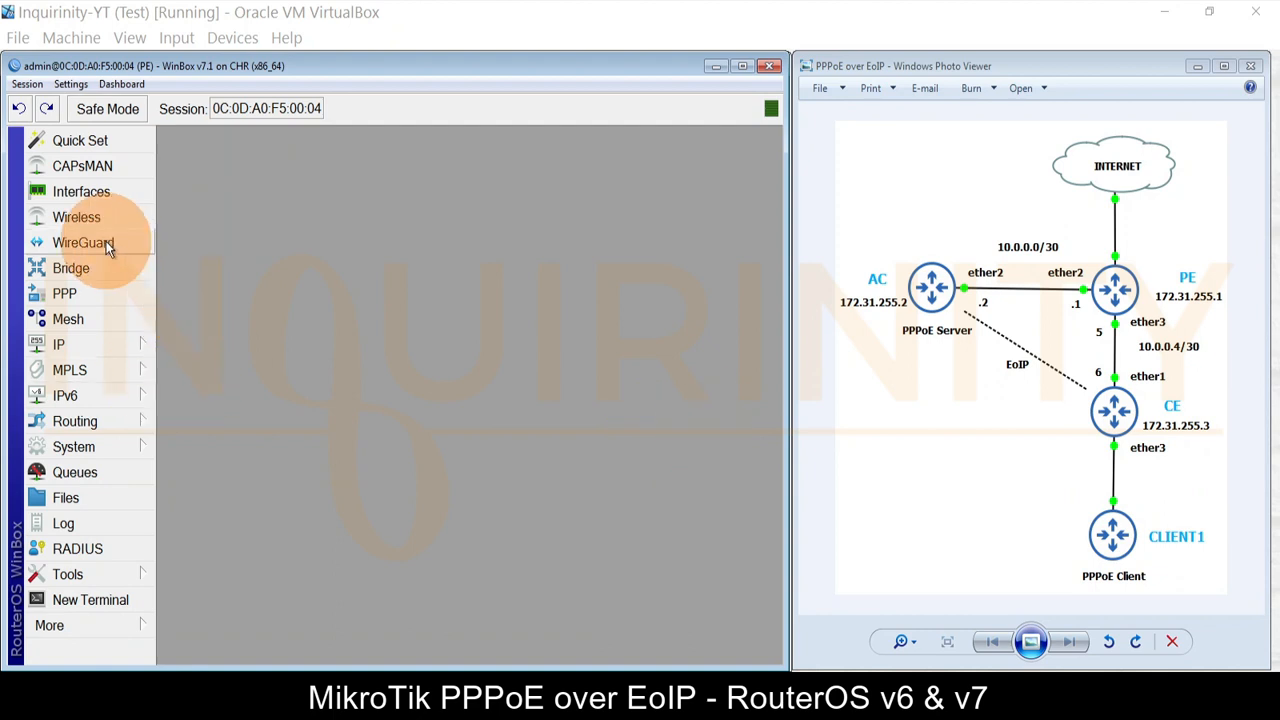
Step: Check PE's interface lists, confirming the WAN list holds ether1
{"action": "left_click", "coordinate": [100, 195]}
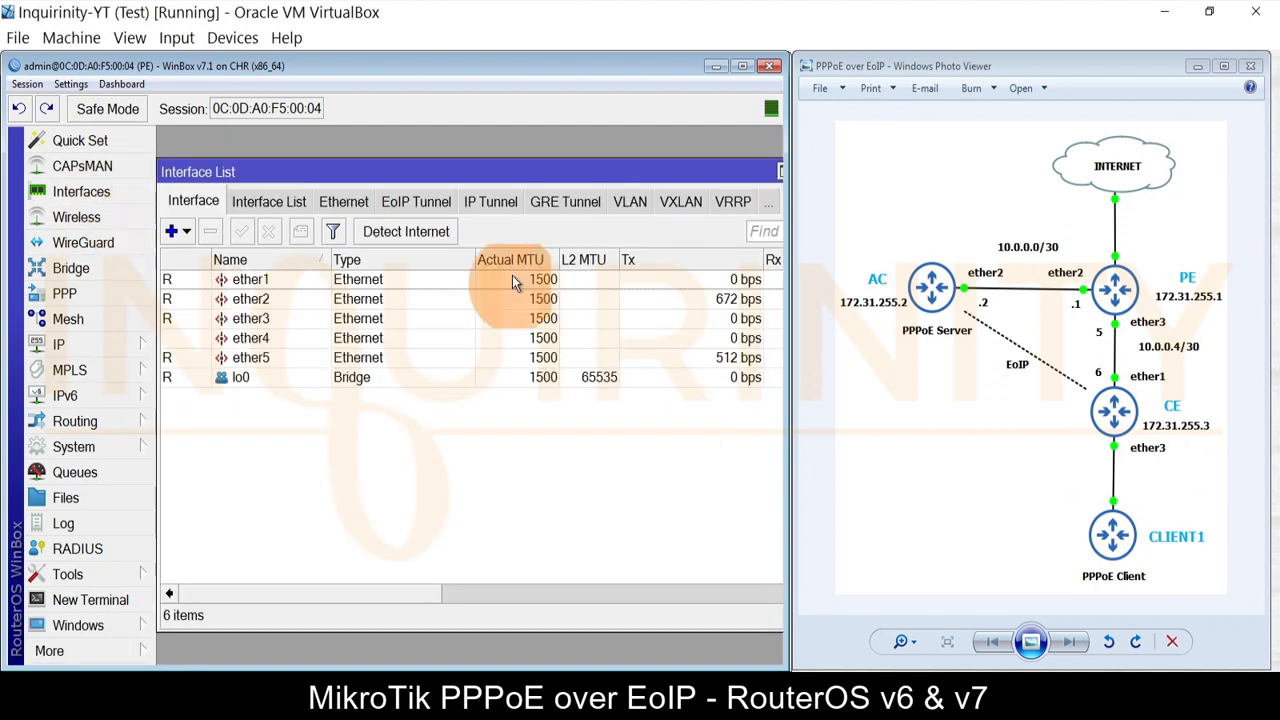
{"action": "left_click", "coordinate": [294, 203]}
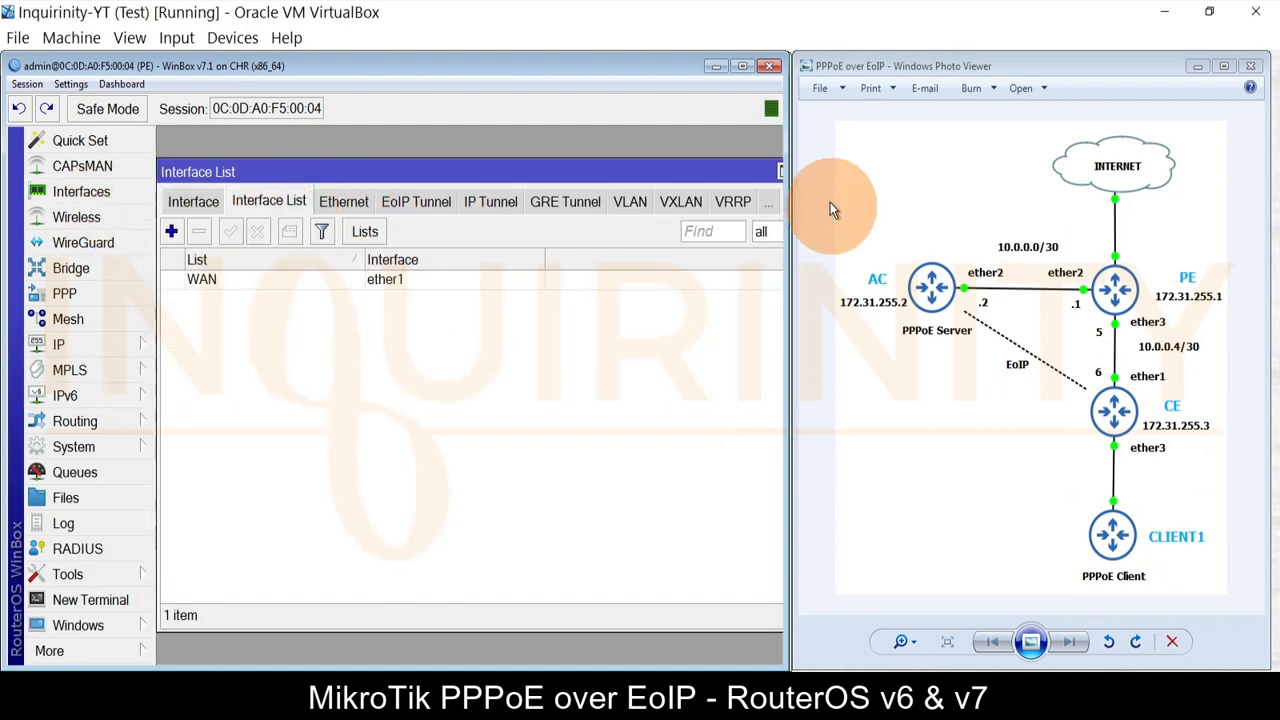
{"action": "double_click", "coordinate": [729, 178]}
{"action": "left_click", "coordinate": [775, 137]}
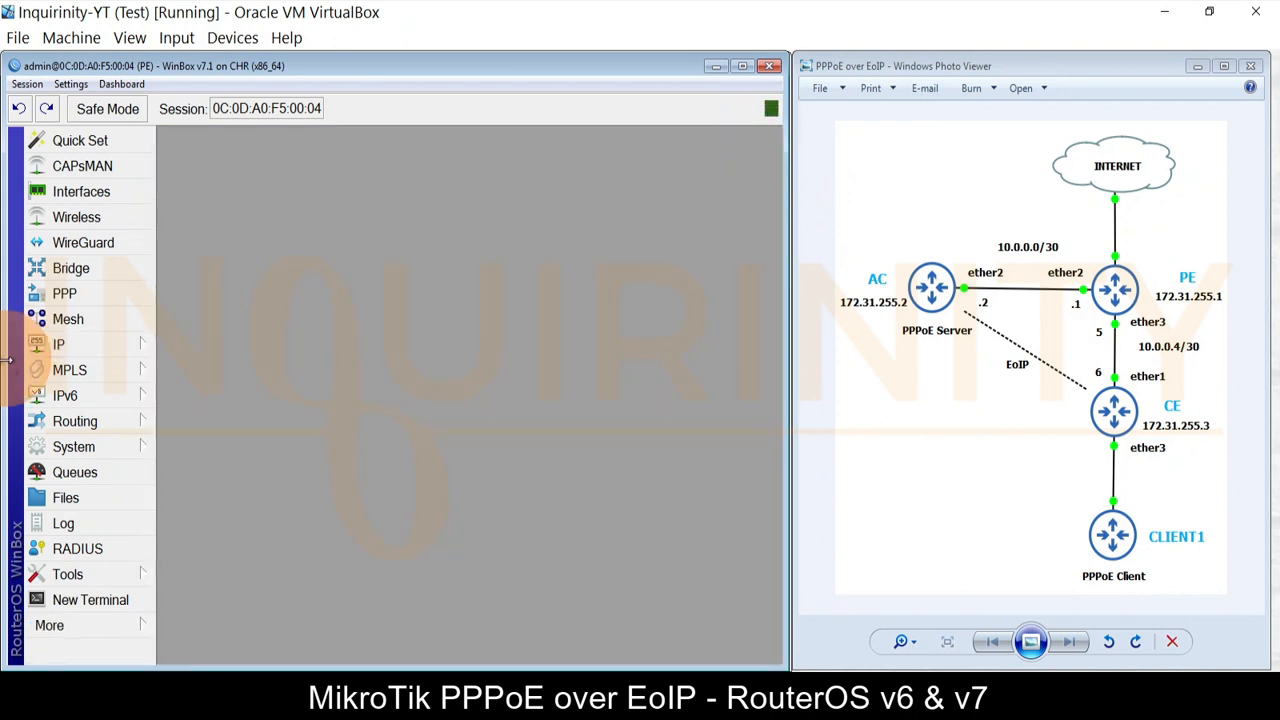
Step: Add a srcnat NAT rule with Out. Interface List WAN and action masquerade
{"action": "left_click", "coordinate": [60, 343]}
{"action": "left_click", "coordinate": [232, 246]}
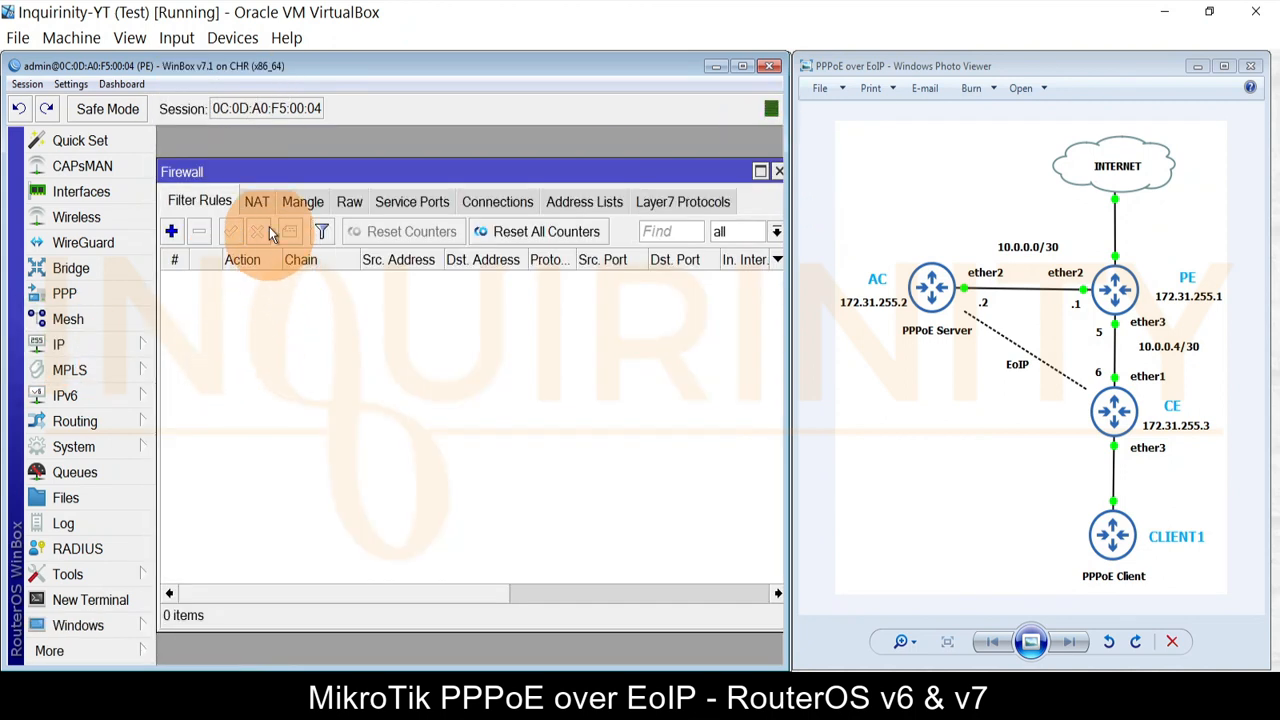
{"action": "left_click", "coordinate": [262, 204]}
{"action": "left_click", "coordinate": [171, 231]}
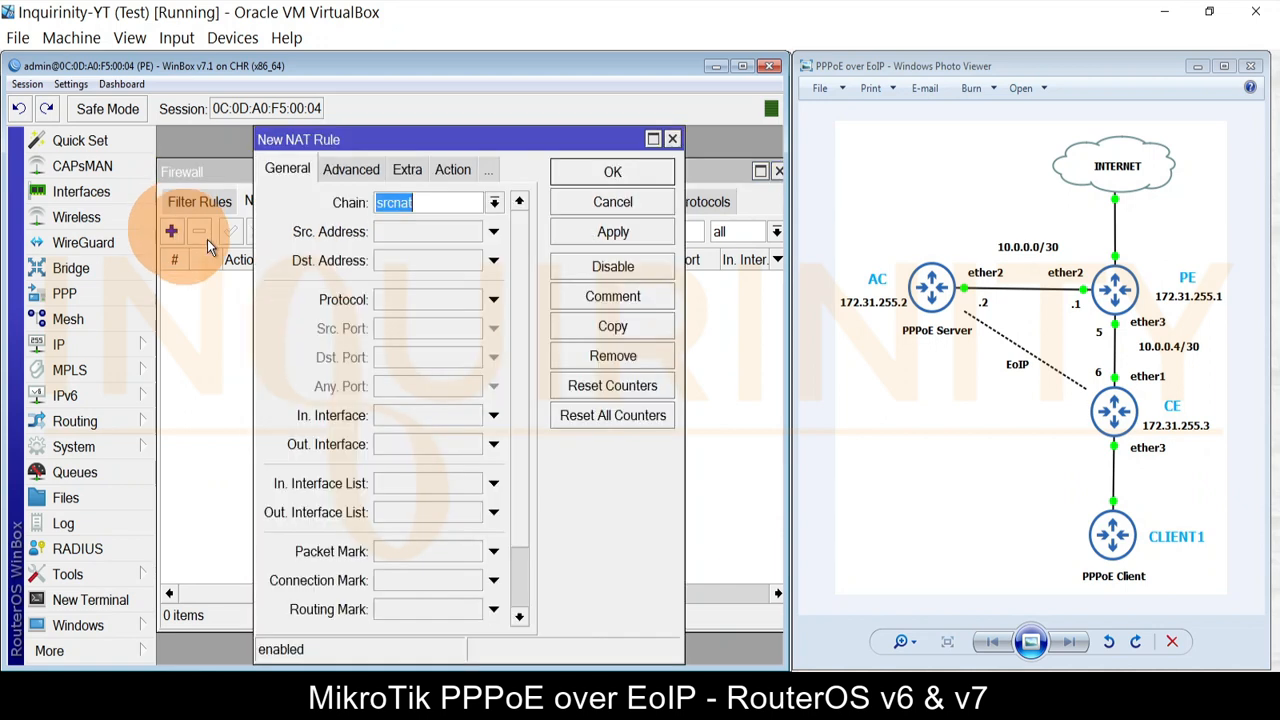
{"action": "left_click", "coordinate": [465, 517]}
{"action": "left_click", "coordinate": [466, 515]}
{"action": "left_click", "coordinate": [420, 528]}
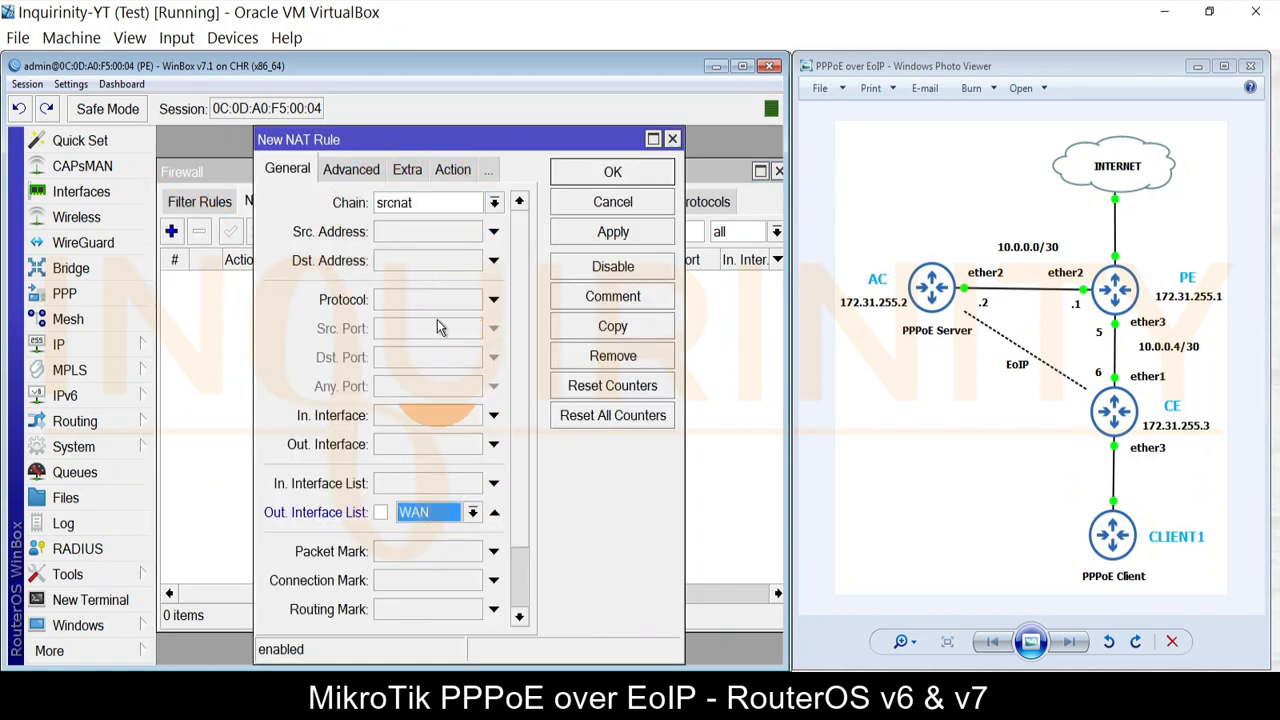
{"action": "left_click", "coordinate": [407, 169]}
{"action": "left_click", "coordinate": [451, 167]}
{"action": "left_click", "coordinate": [395, 168]}
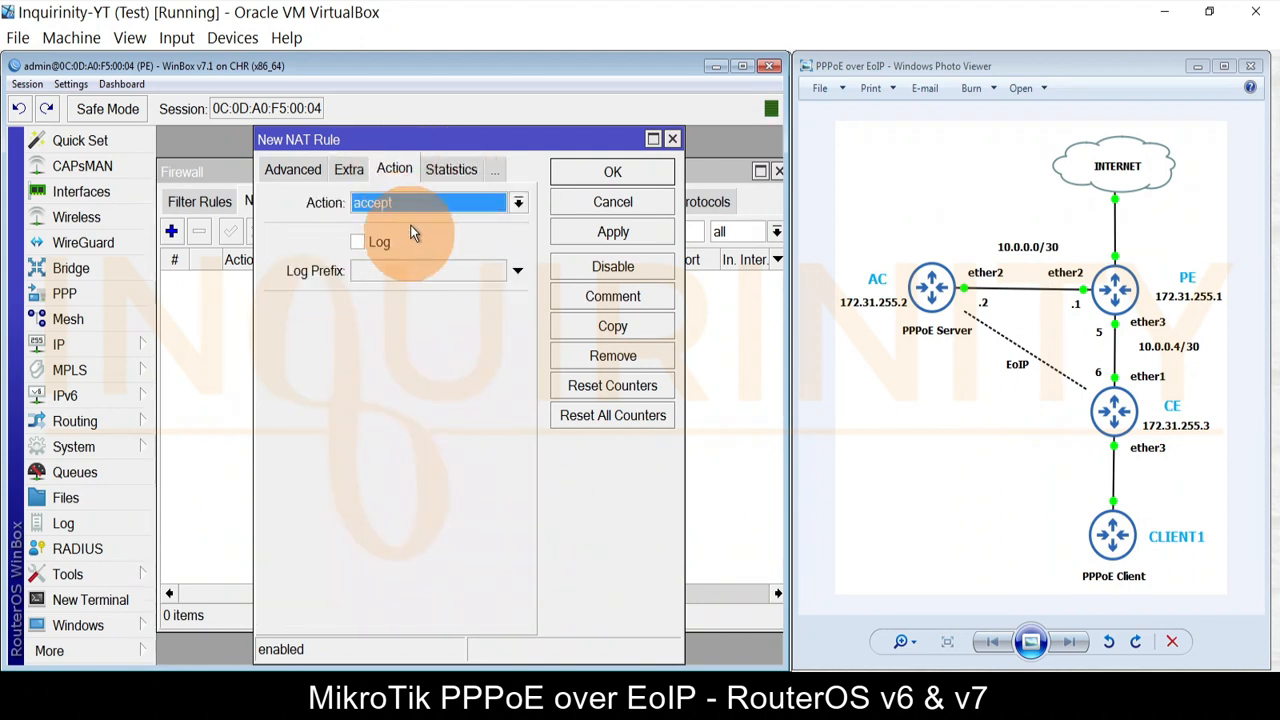
{"action": "left_click", "coordinate": [420, 203]}
{"action": "left_click", "coordinate": [395, 326]}
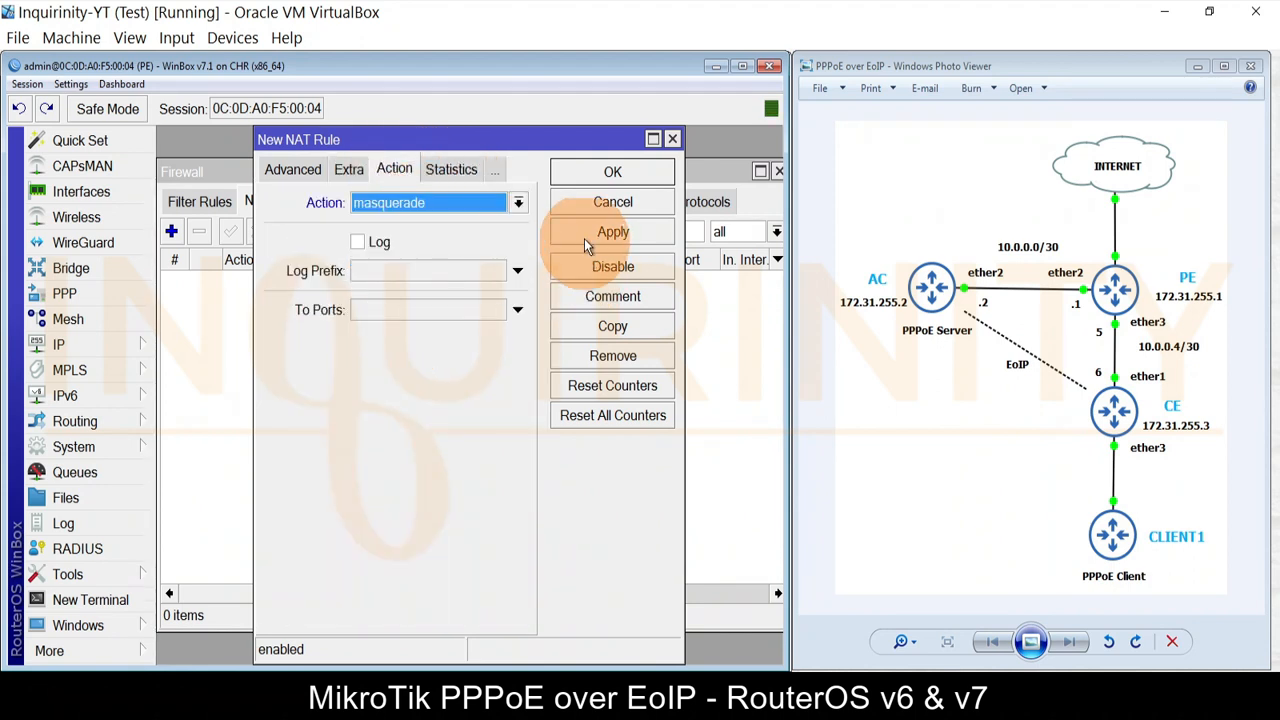
{"action": "left_click", "coordinate": [595, 172]}
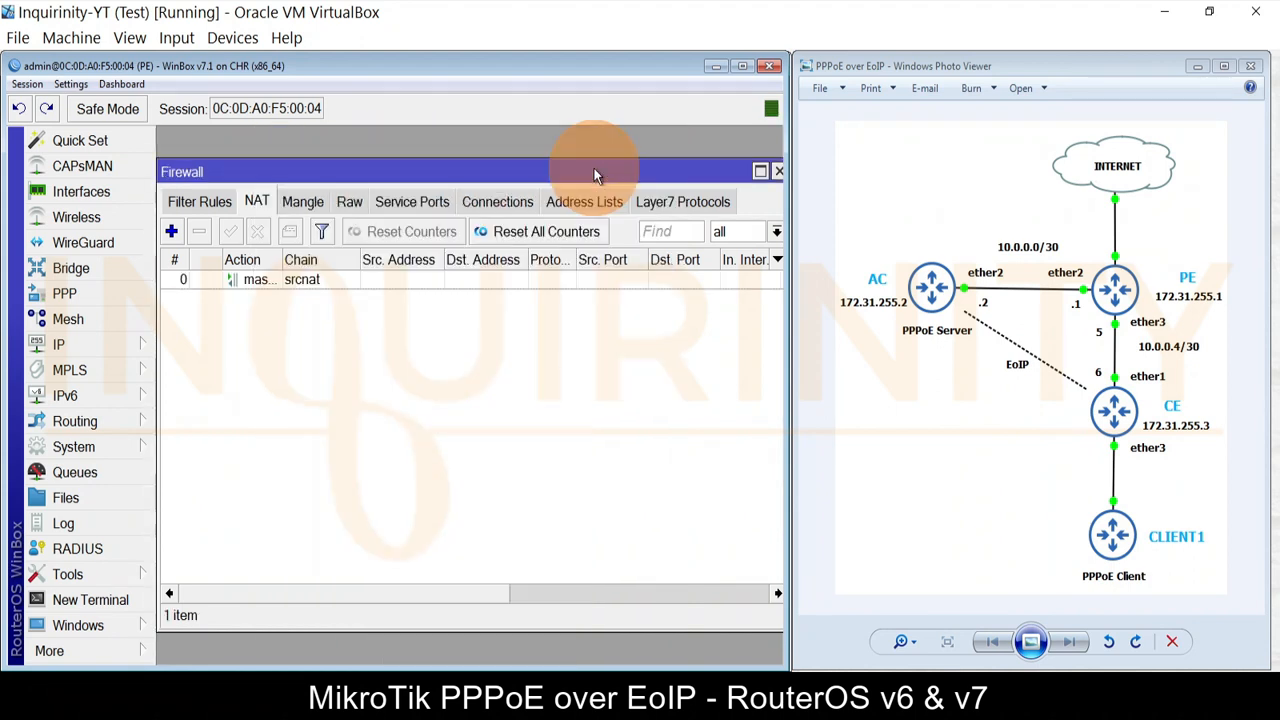
Step: Recheck WAN membership and PE's 192.168.122.2 address on ether1, then close the firewall
{"action": "left_click", "coordinate": [70, 191]}
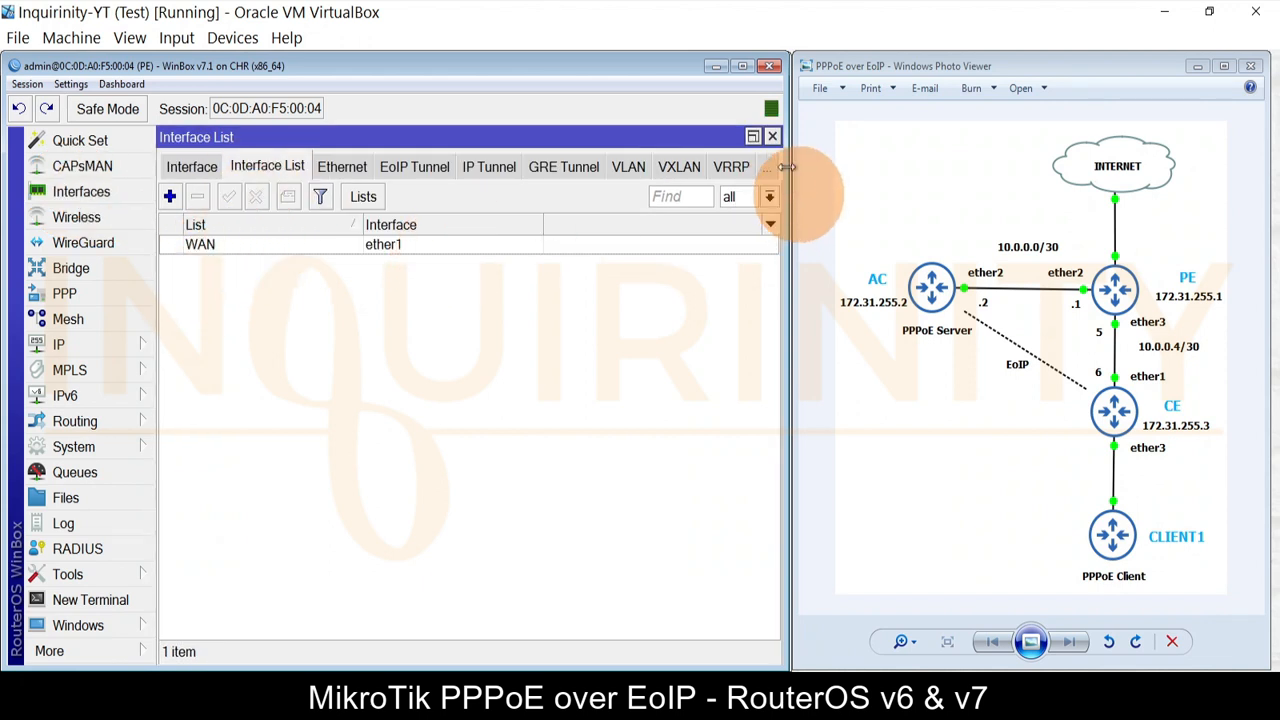
{"action": "left_click", "coordinate": [772, 136]}
{"action": "left_click", "coordinate": [64, 340]}
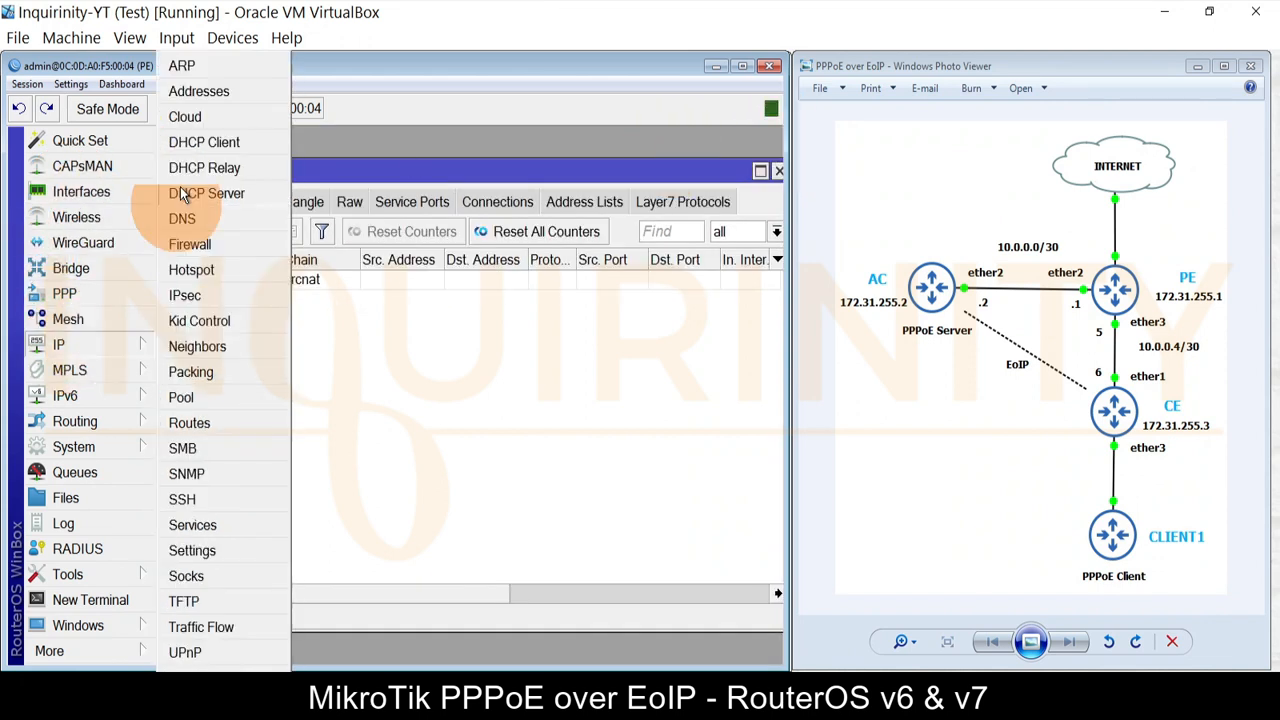
{"action": "left_click", "coordinate": [192, 89]}
{"action": "left_click", "coordinate": [388, 363]}
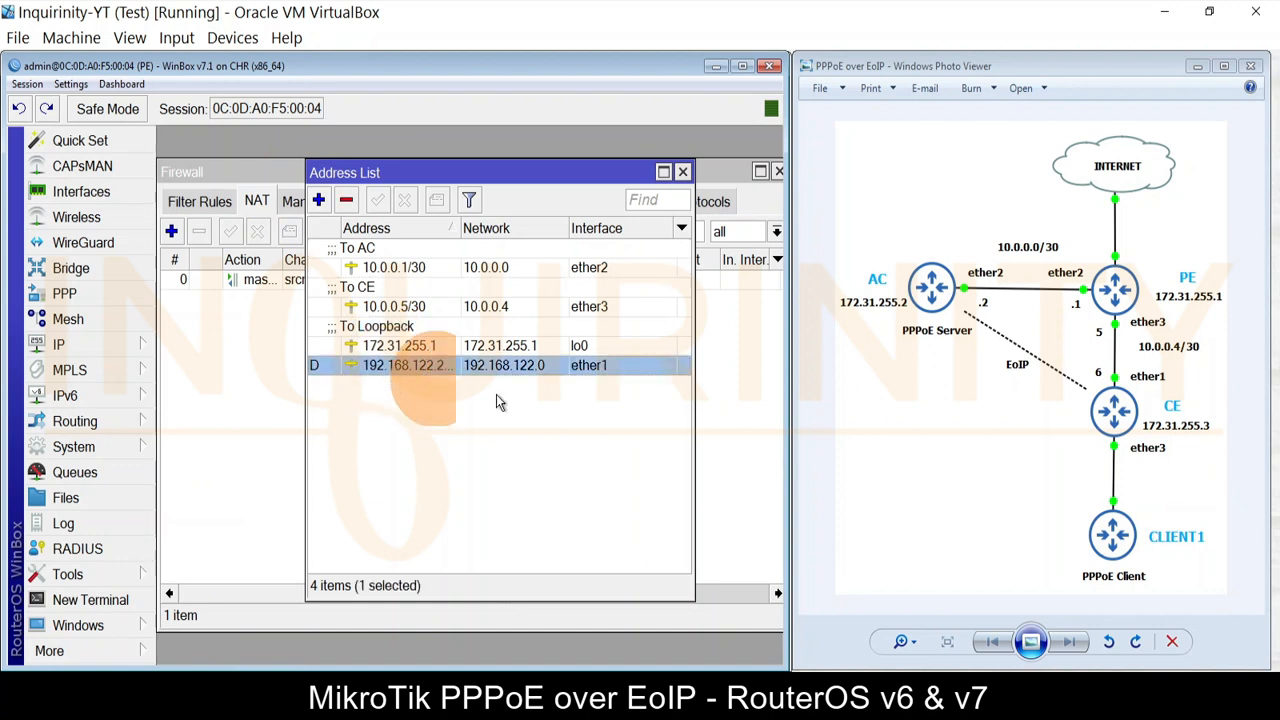
{"action": "left_click", "coordinate": [683, 172]}
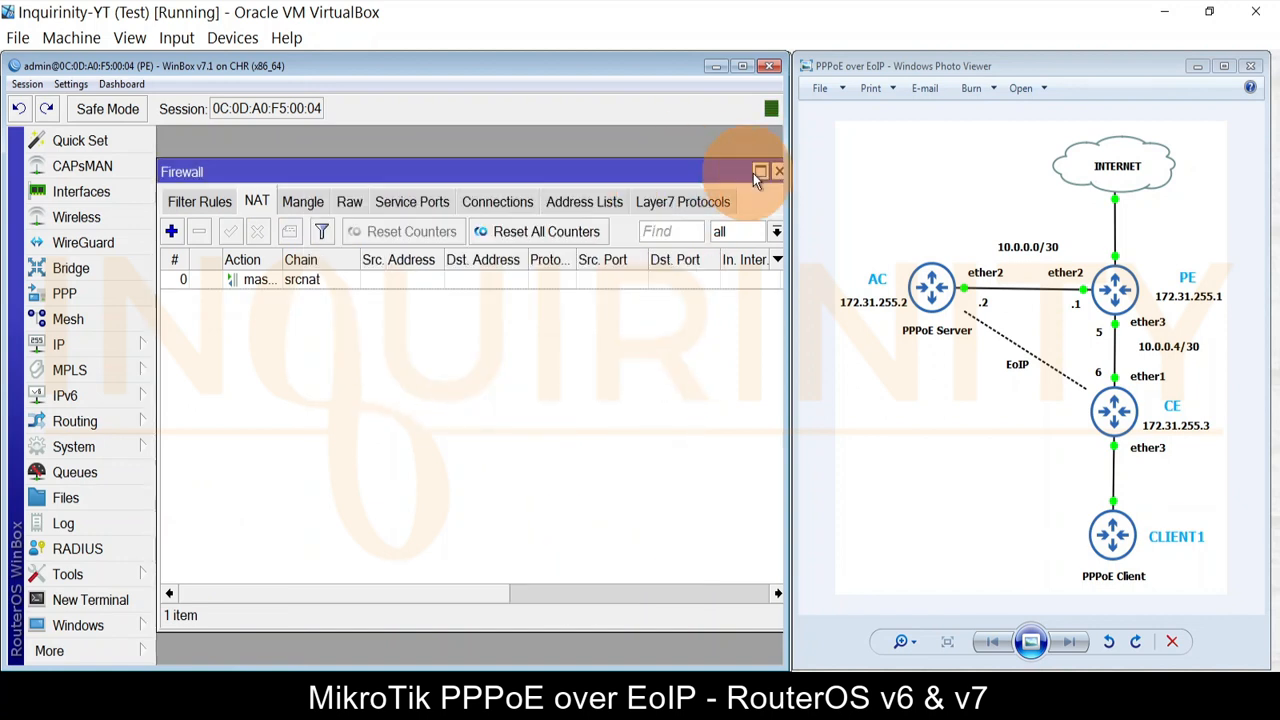
{"action": "left_click", "coordinate": [779, 172]}
{"action": "left_click", "coordinate": [118, 579]}
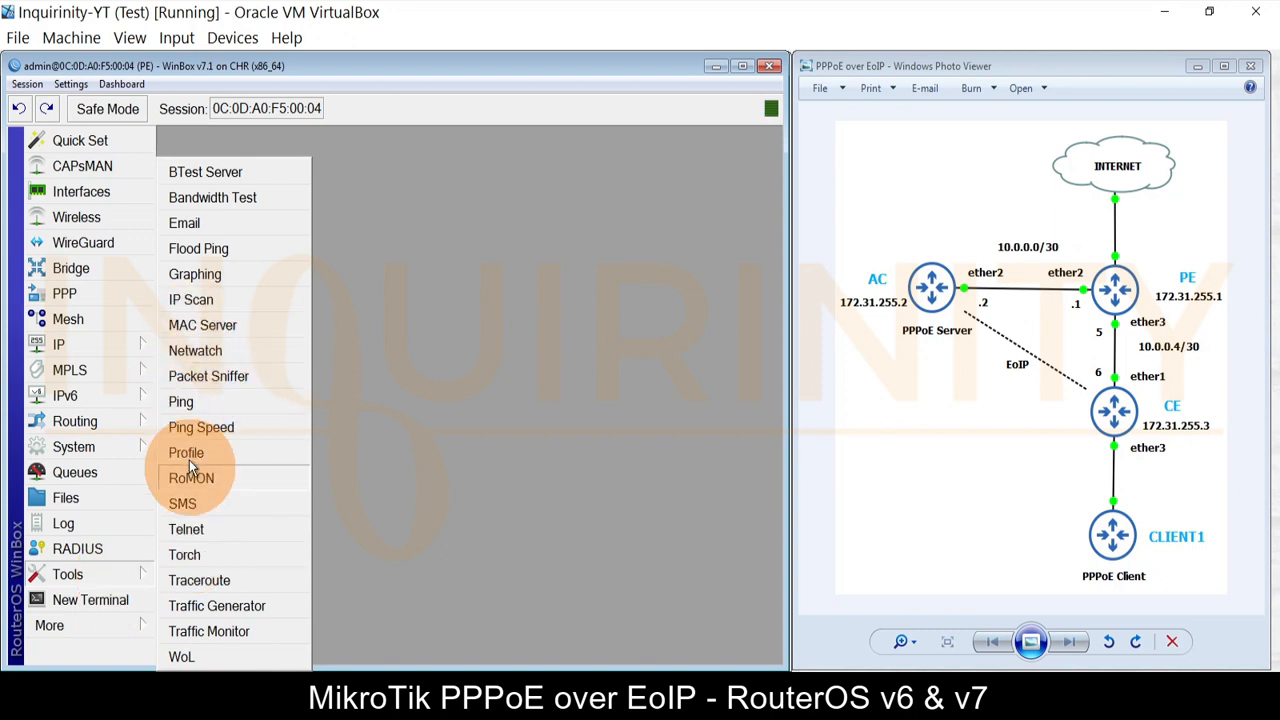
{"action": "left_click", "coordinate": [185, 403]}
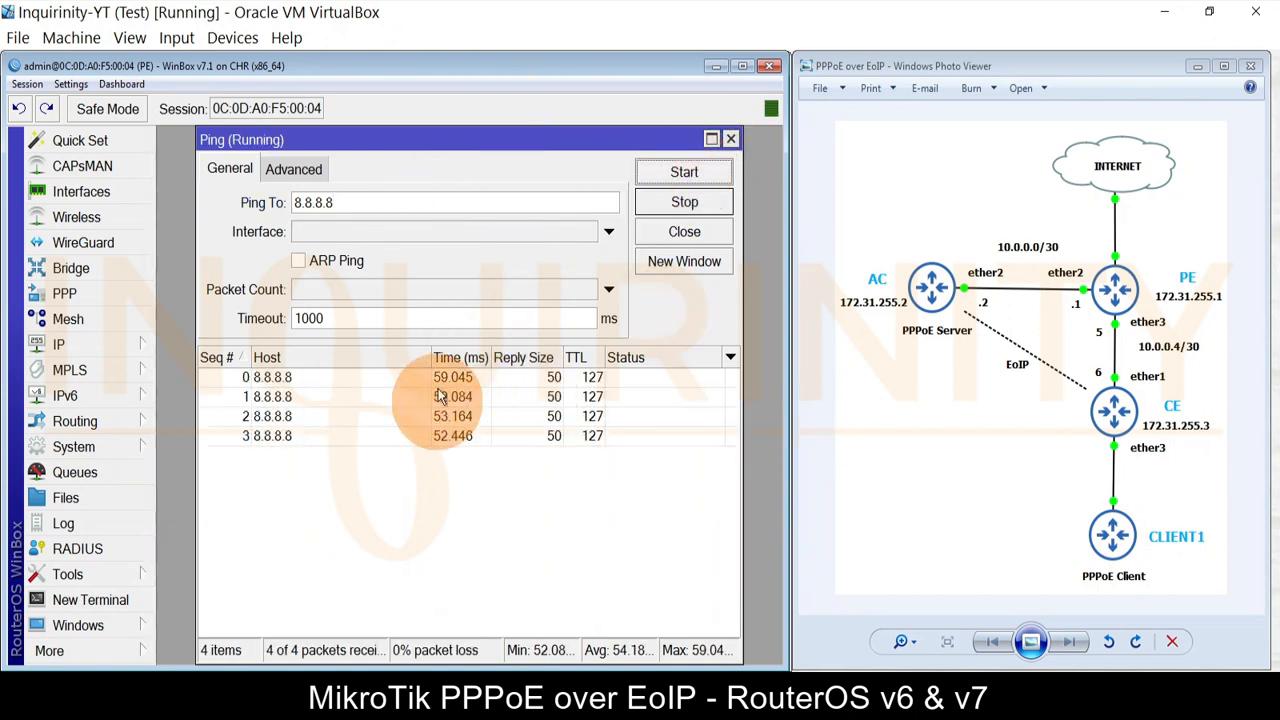
{"action": "left_click", "coordinate": [731, 139]}
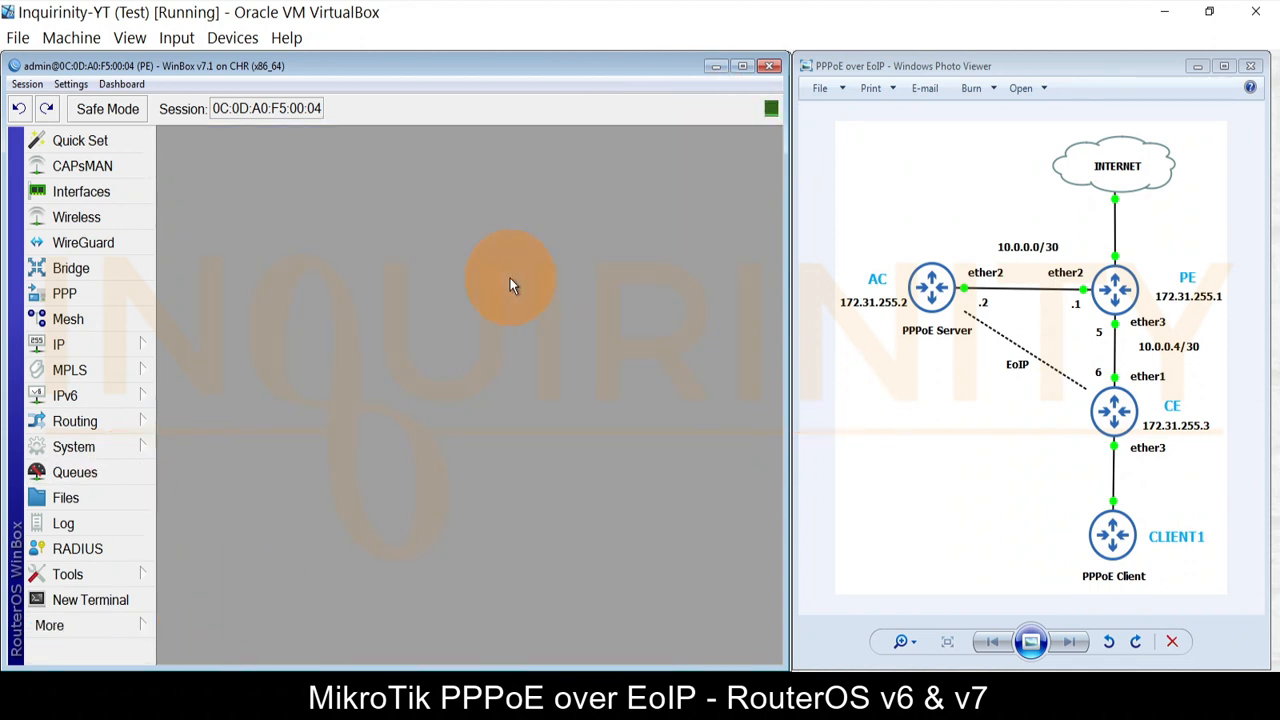
{"action": "left_click", "coordinate": [92, 601]}
Step: Set PE's DNS server to 8.8.8.8 in the DNS settings
{"action": "left_click", "coordinate": [76, 343]}
{"action": "left_click", "coordinate": [180, 214]}
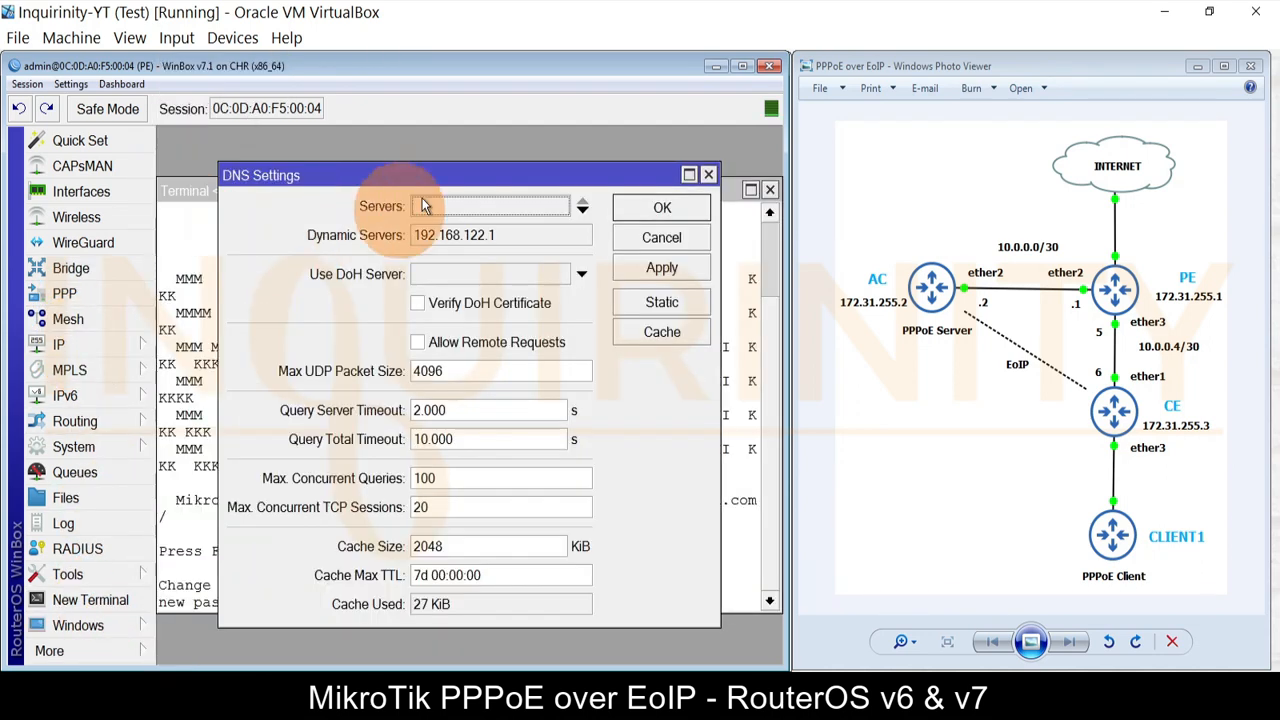
{"action": "left_click", "coordinate": [491, 206]}
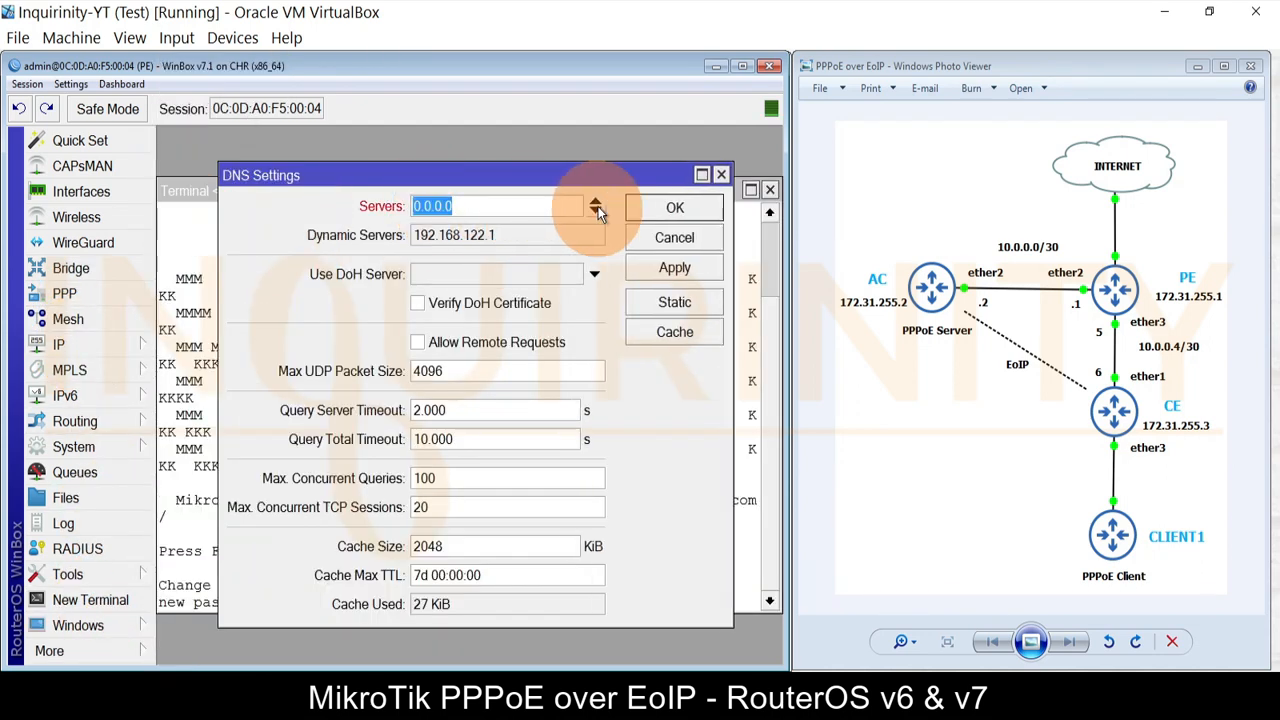
{"action": "type", "text": "8.8.8.8"}
{"action": "left_click", "coordinate": [675, 207]}
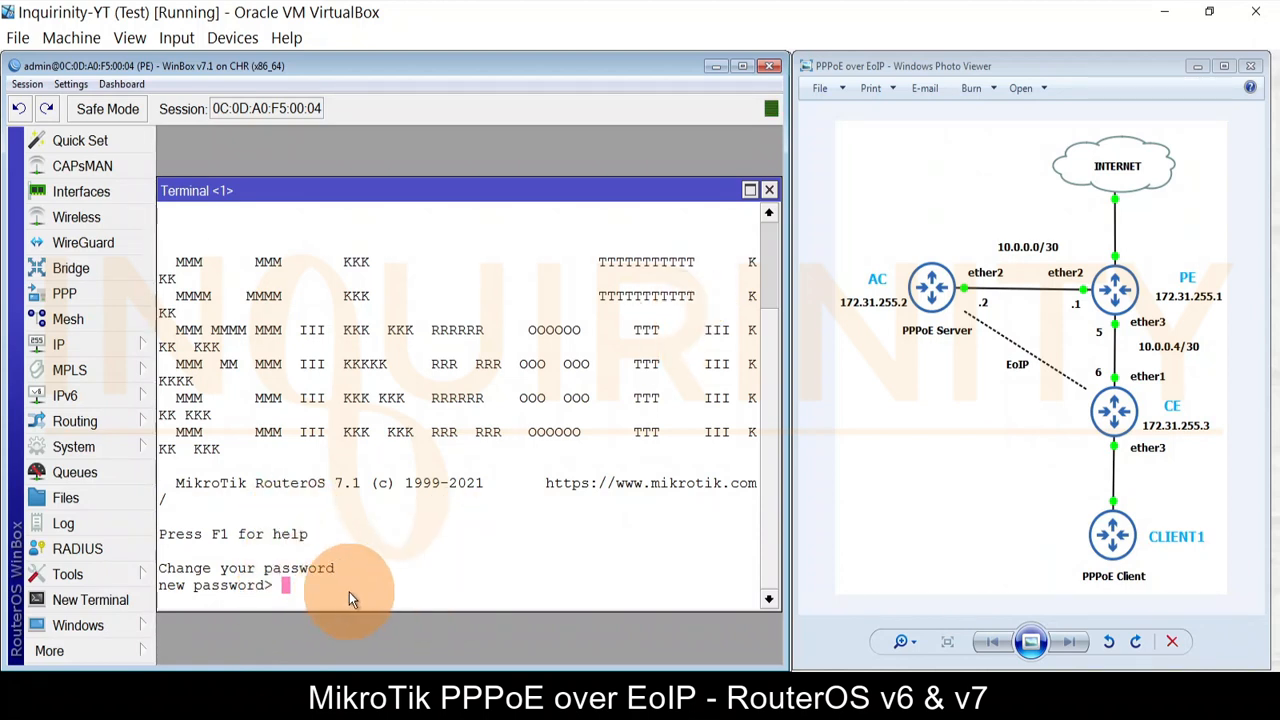
Step: Change the admin password in the terminal, entering the new one twice
{"action": "type", "text": "*****"}
{"action": "key", "text": "Return"}
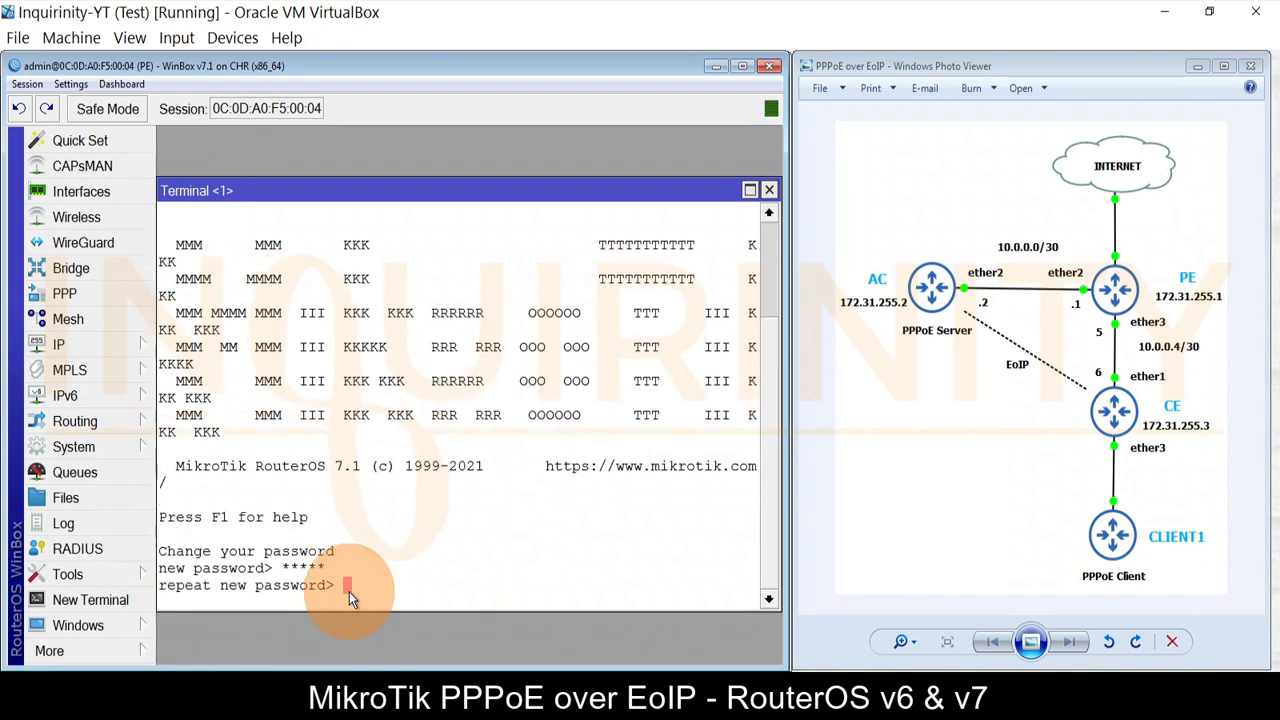
{"action": "type", "text": "*****"}
{"action": "key", "text": "Return"}
{"action": "type", "text": "ping www.google.com"}
{"action": "key", "text": "Return"}
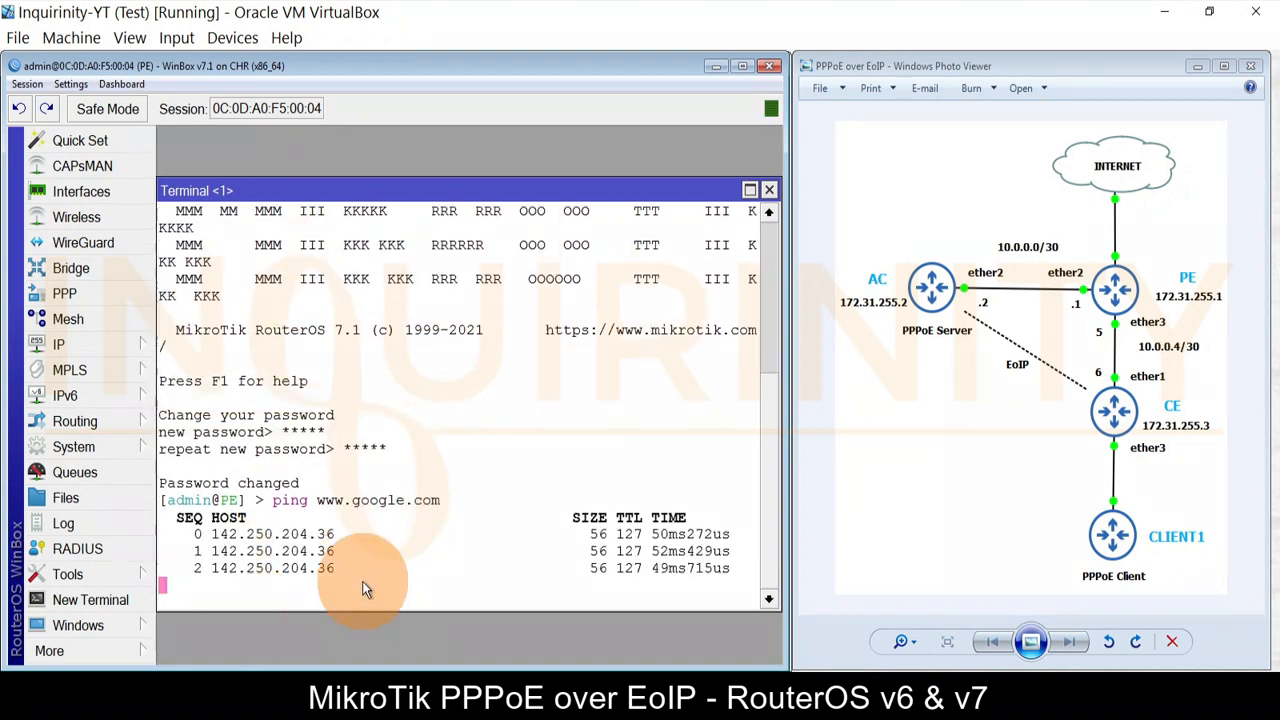
{"action": "key", "text": "ctrl+c"}
{"action": "type", "text": "ping www.mikrotik.com"}
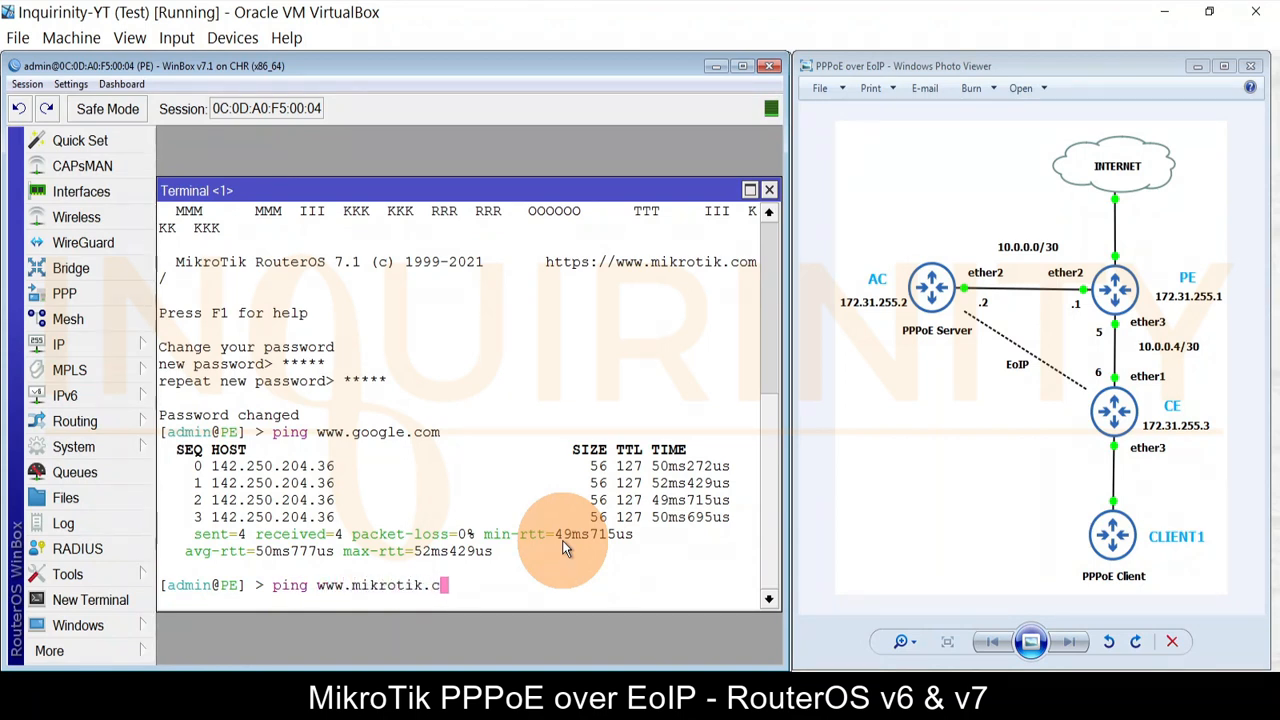
{"action": "key", "text": "Return"}
{"action": "key", "text": "ctrl+c"}
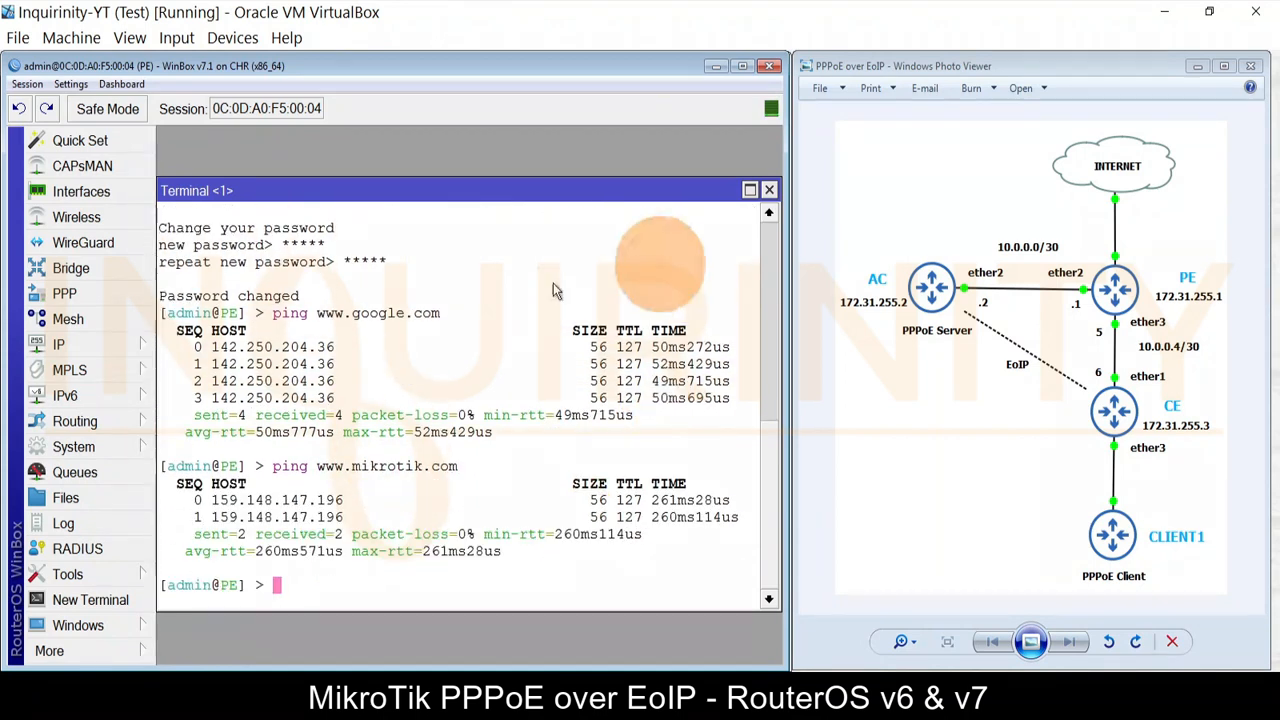
{"action": "left_click", "coordinate": [768, 191]}
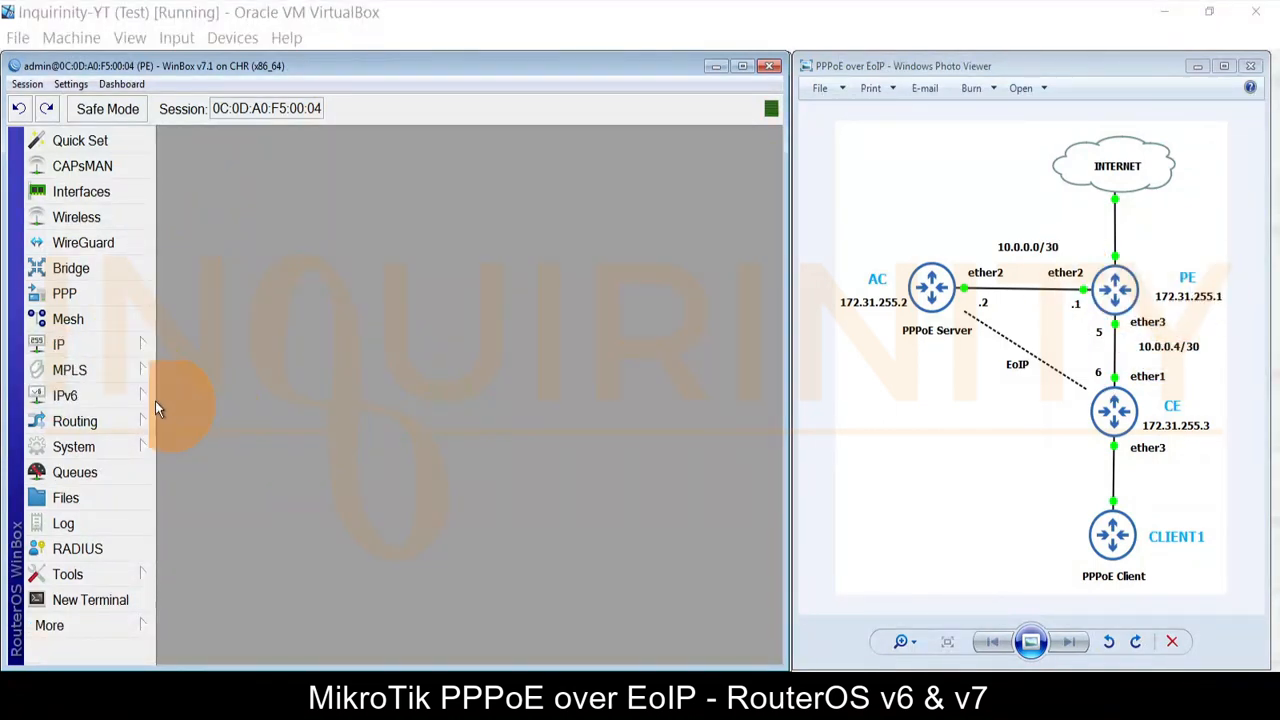
Step: Open ospf-instance-1's properties and clear its Redistribute options to none
{"action": "left_click", "coordinate": [68, 420]}
{"action": "left_click", "coordinate": [202, 500]}
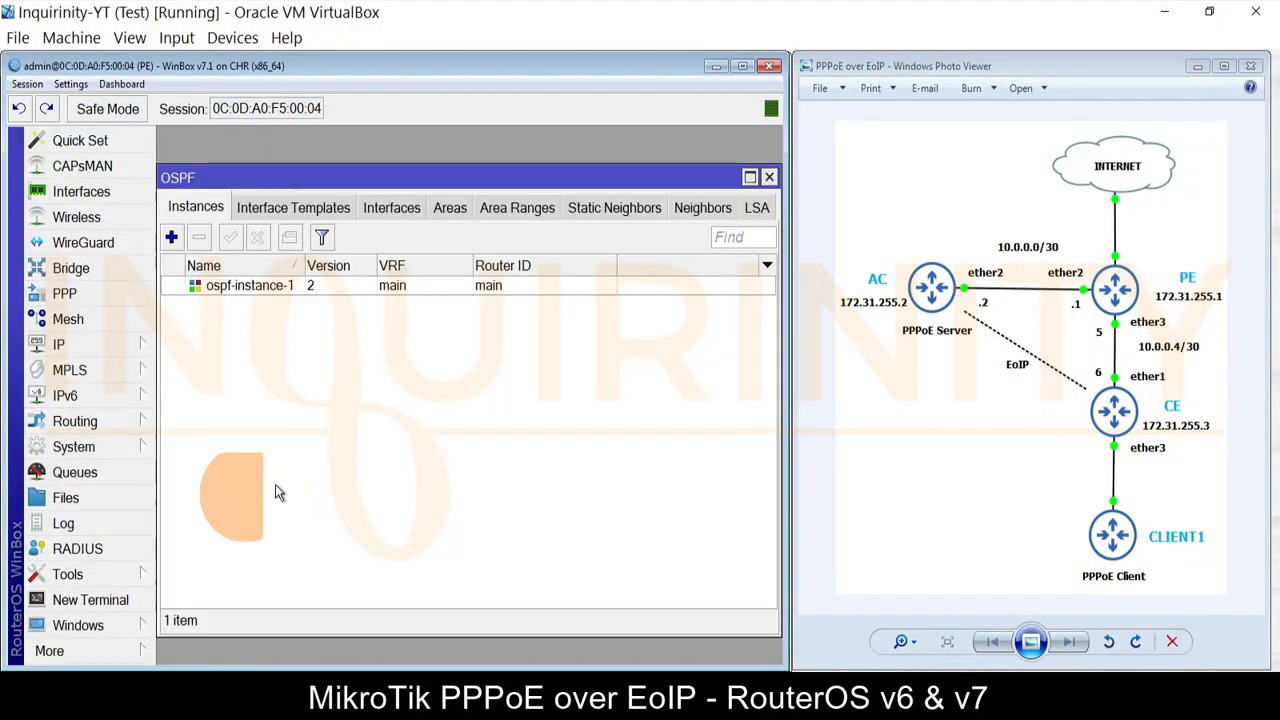
{"action": "left_click", "coordinate": [267, 288]}
{"action": "double_click", "coordinate": [267, 288]}
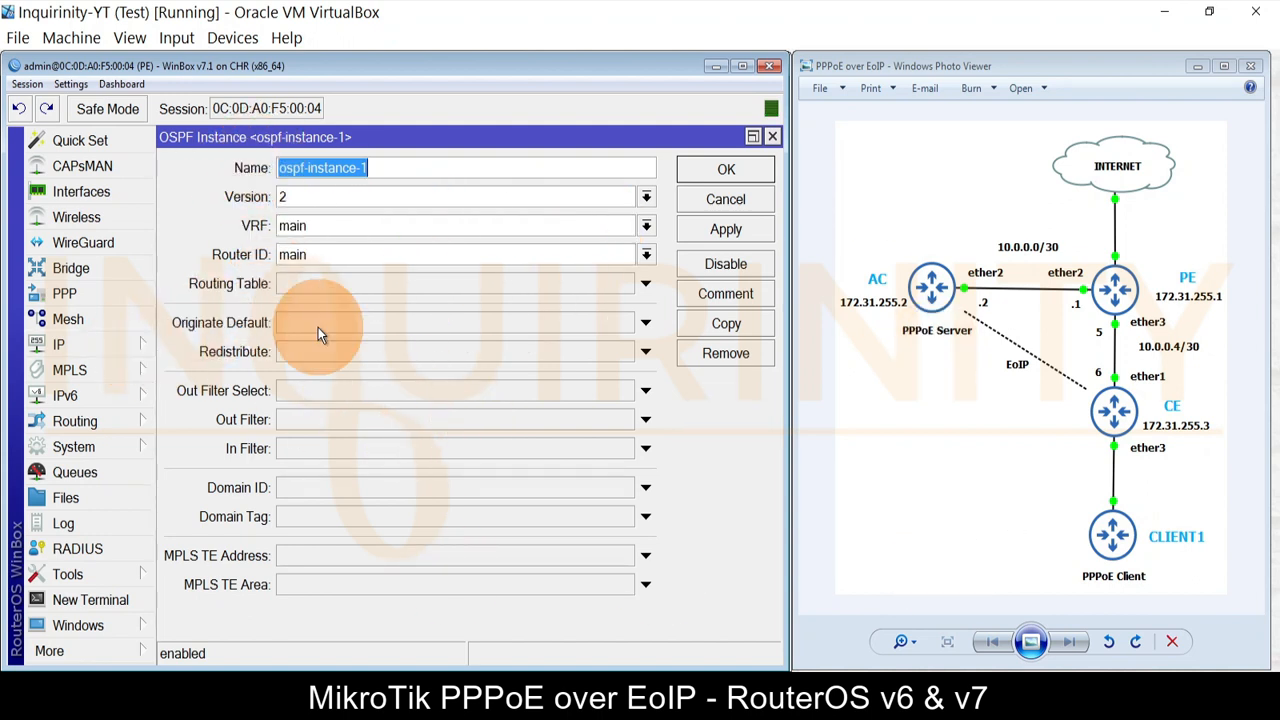
{"action": "left_click", "coordinate": [326, 354]}
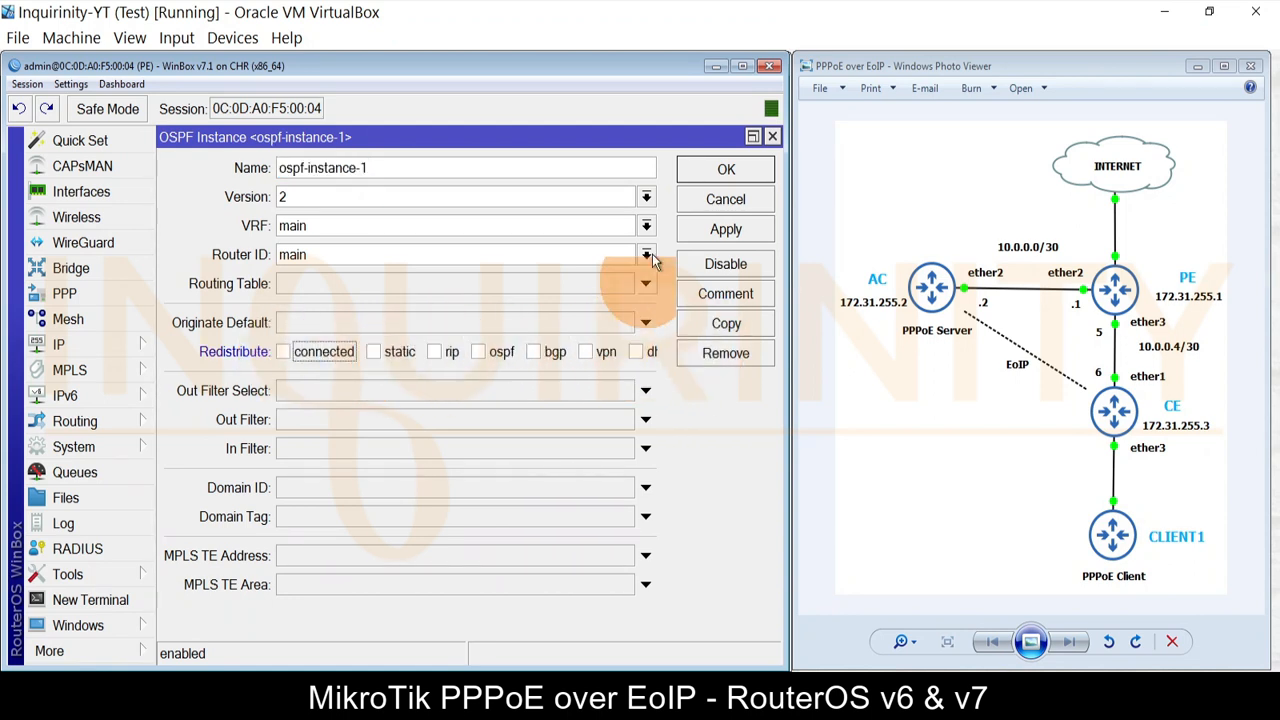
{"action": "left_click", "coordinate": [742, 64]}
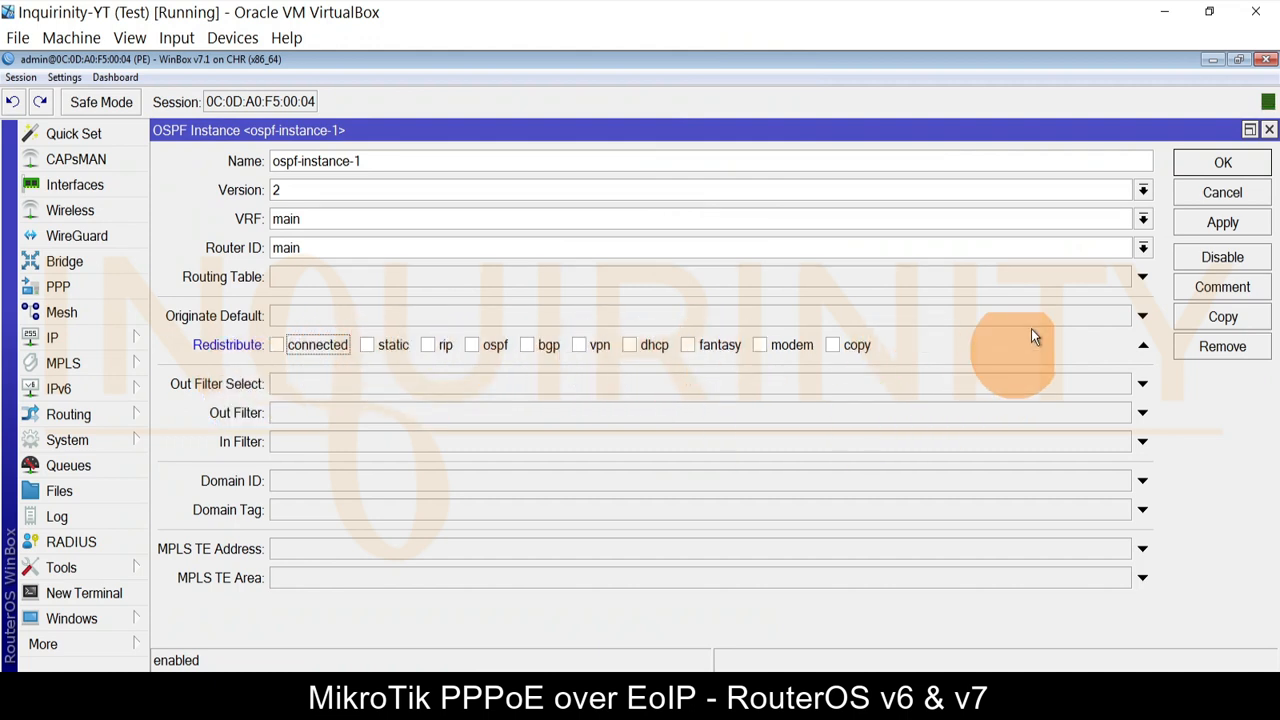
{"action": "double_click", "coordinate": [1069, 68]}
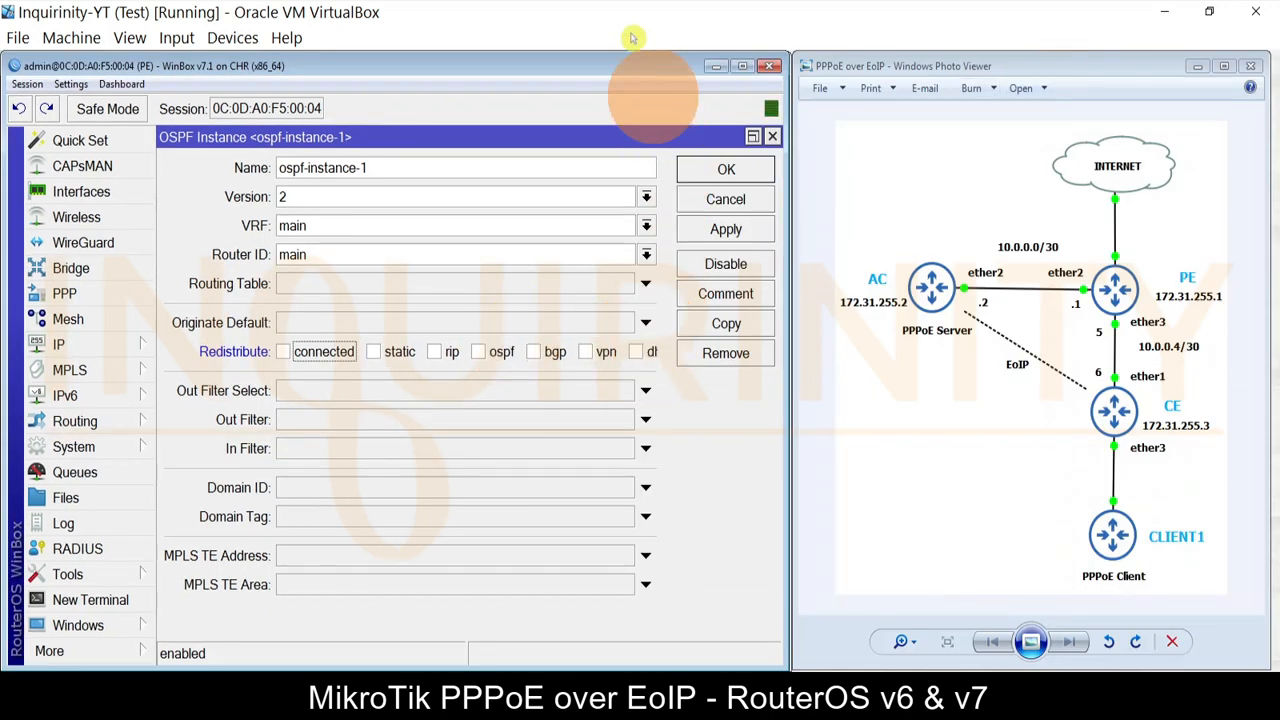
{"action": "double_click", "coordinate": [626, 62]}
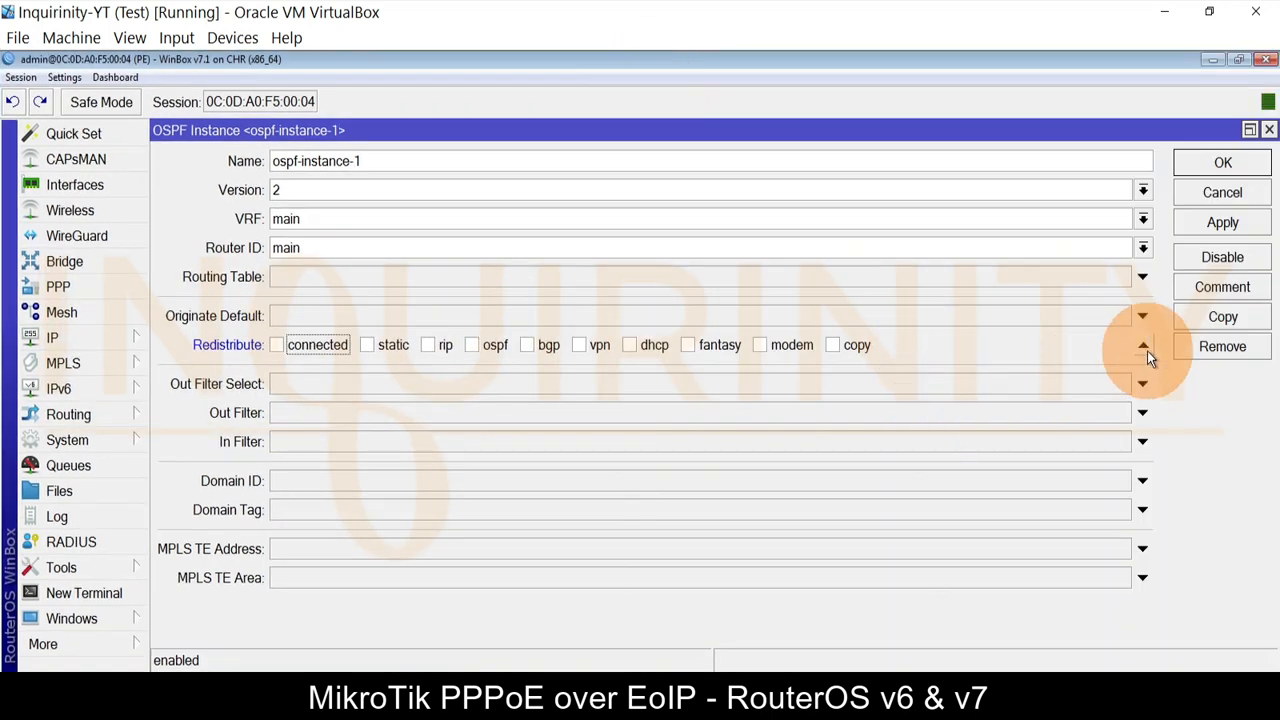
{"action": "left_click", "coordinate": [1145, 347]}
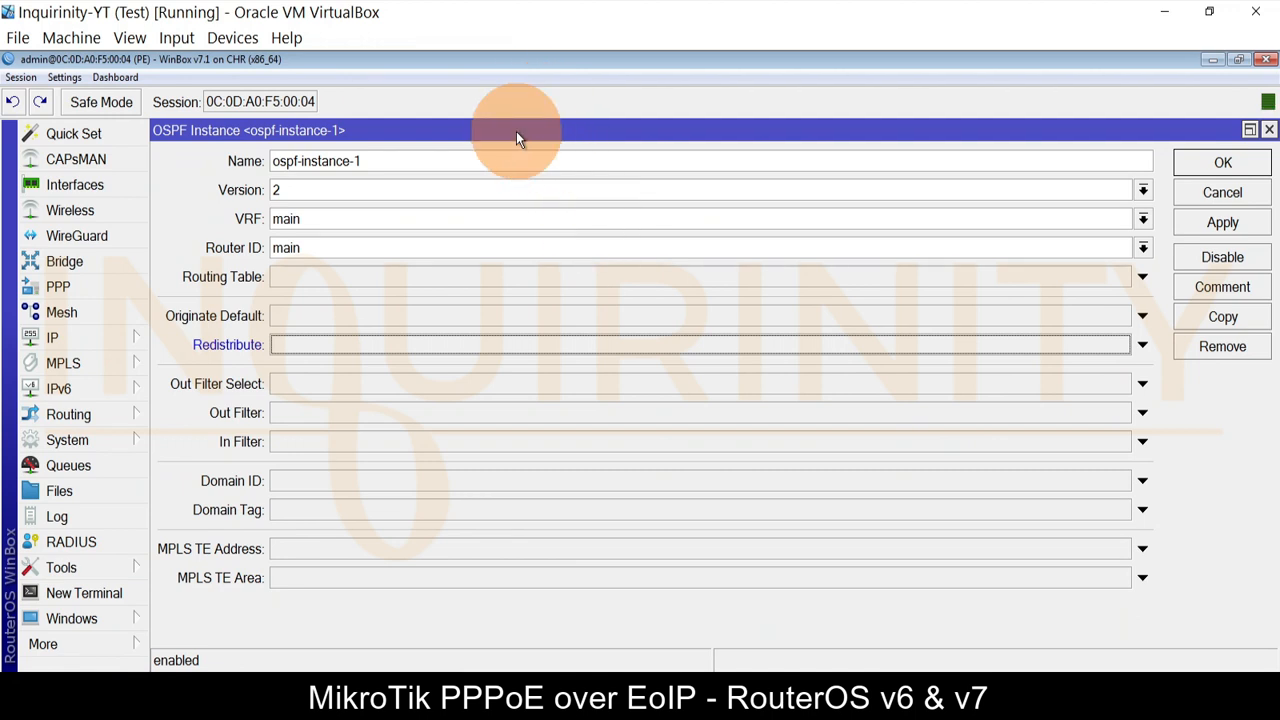
{"action": "double_click", "coordinate": [519, 68]}
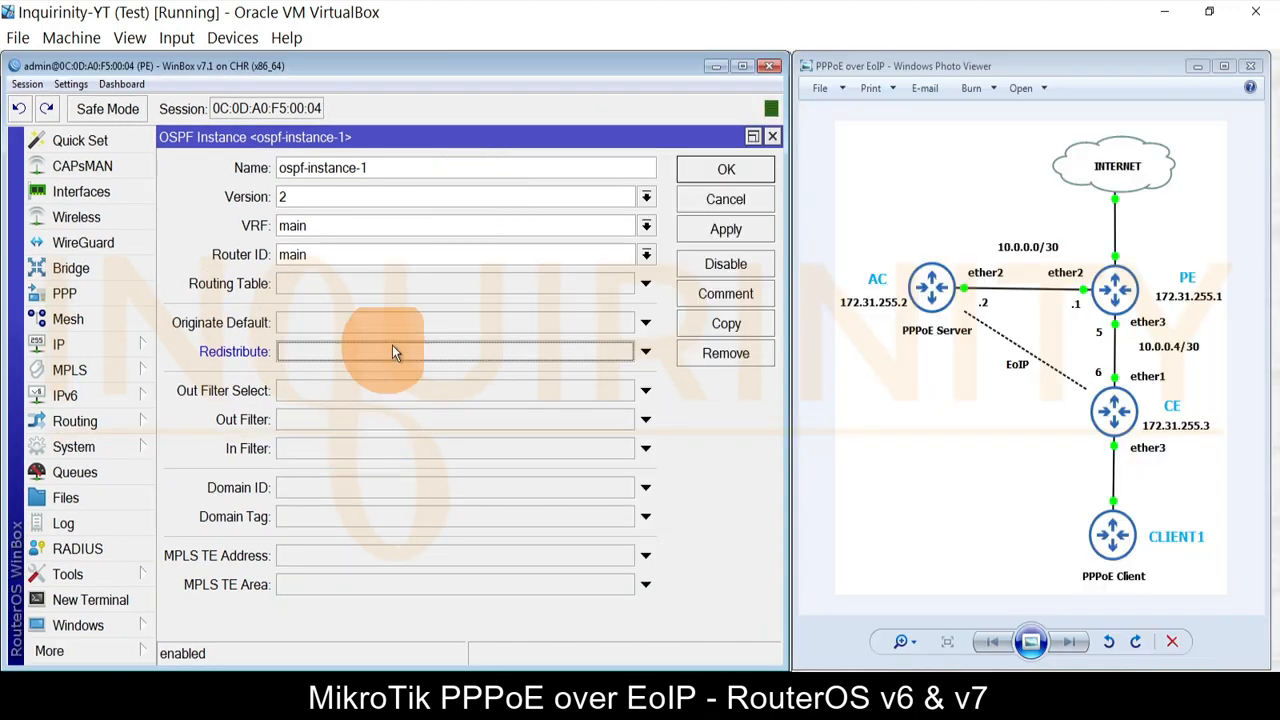
Step: Set Originate Default to 'if installed' and save the OSPF instance
{"action": "left_click", "coordinate": [645, 322]}
{"action": "left_click", "coordinate": [580, 322]}
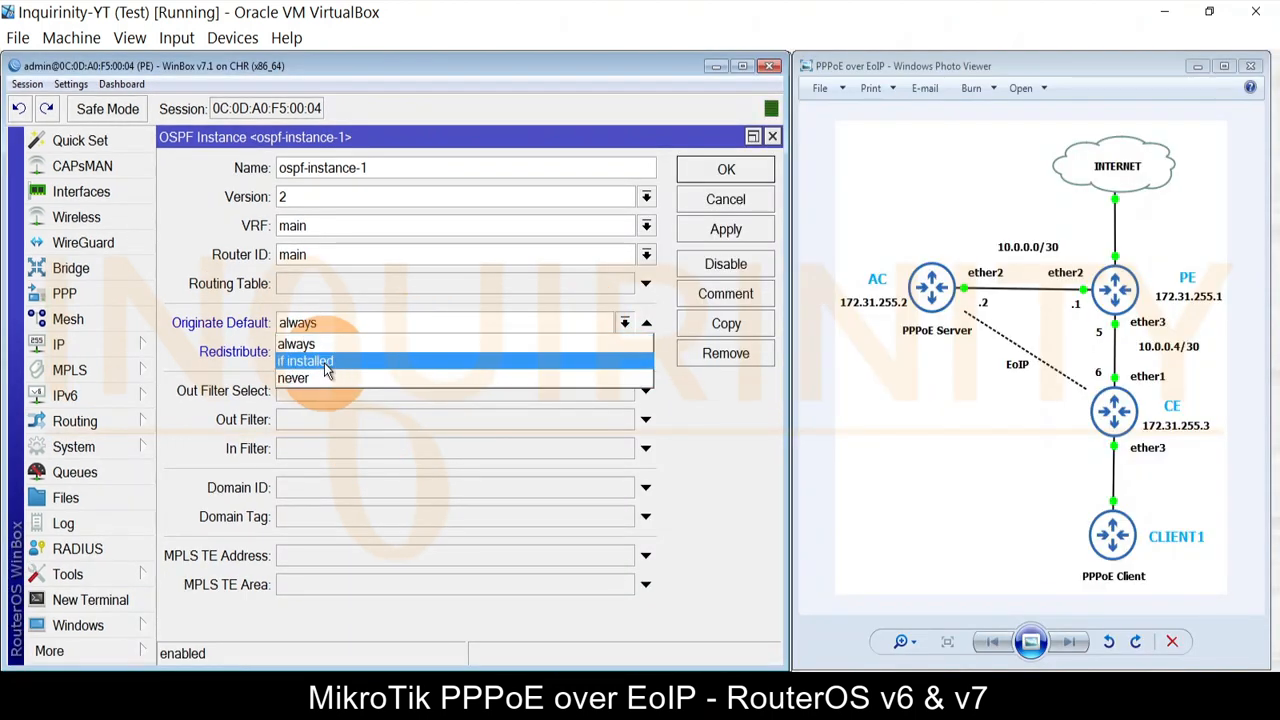
{"action": "left_click", "coordinate": [305, 361]}
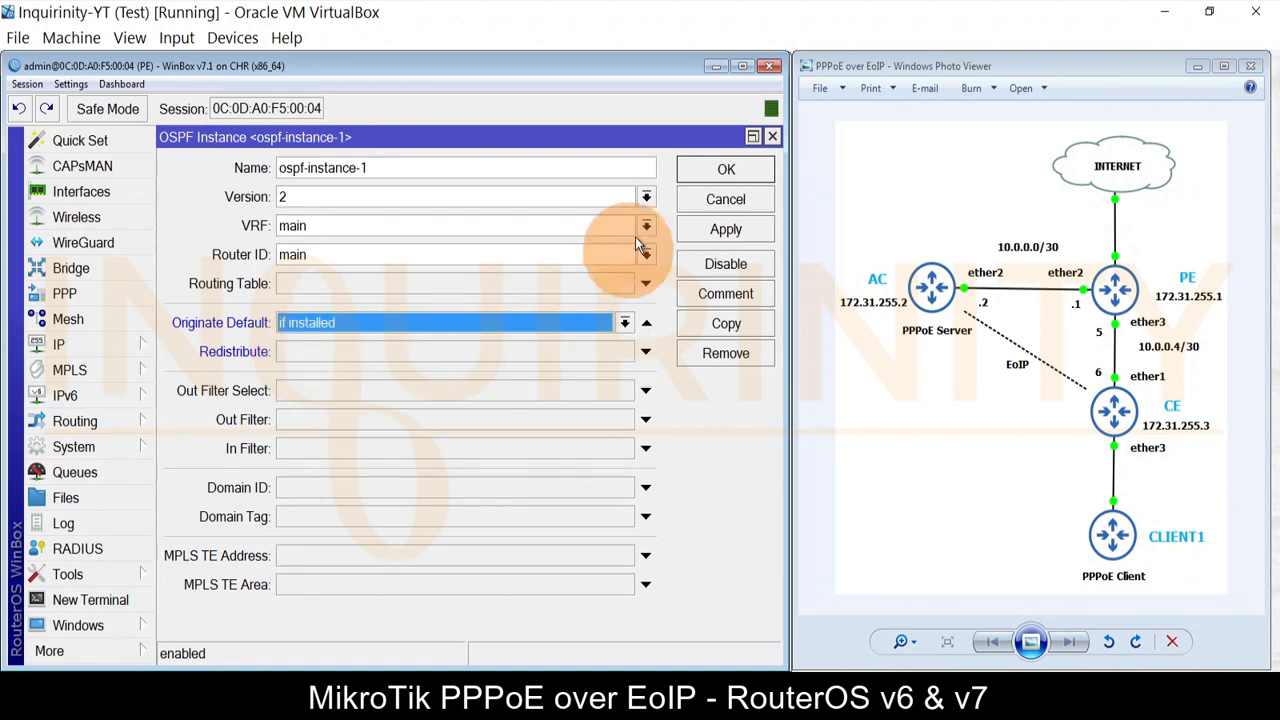
{"action": "left_click", "coordinate": [716, 179]}
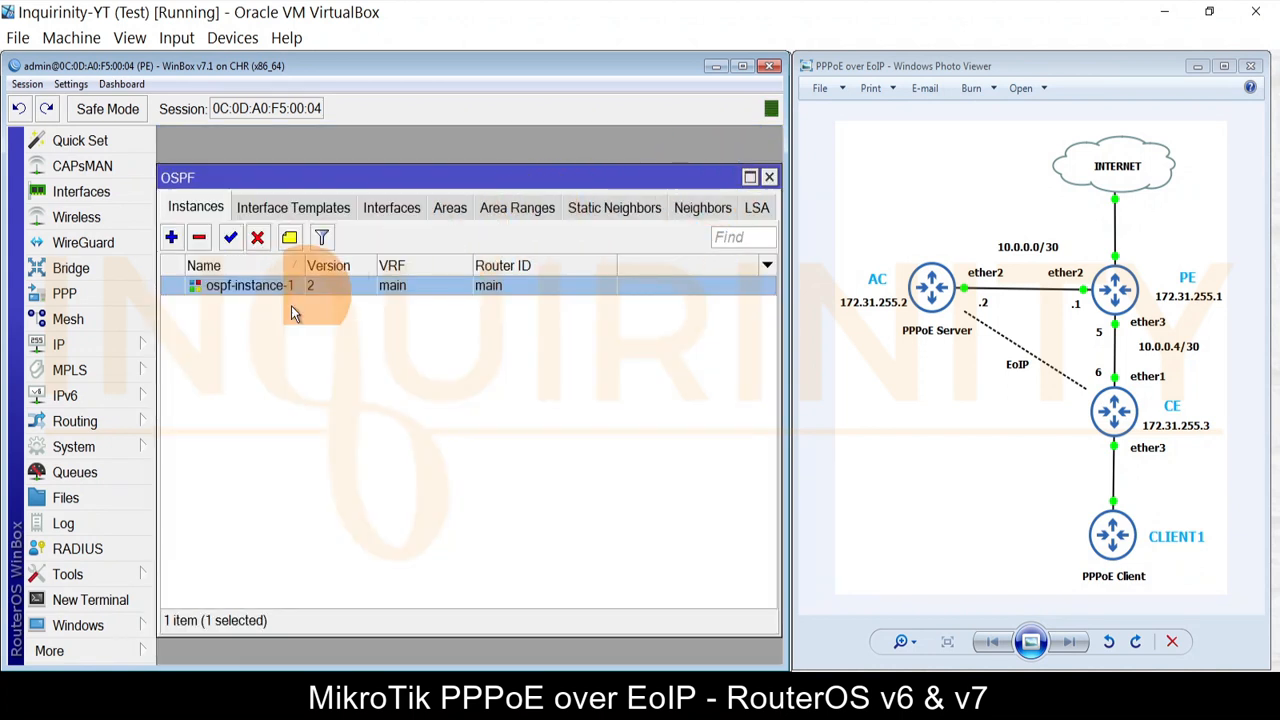
{"action": "left_click", "coordinate": [270, 667]}
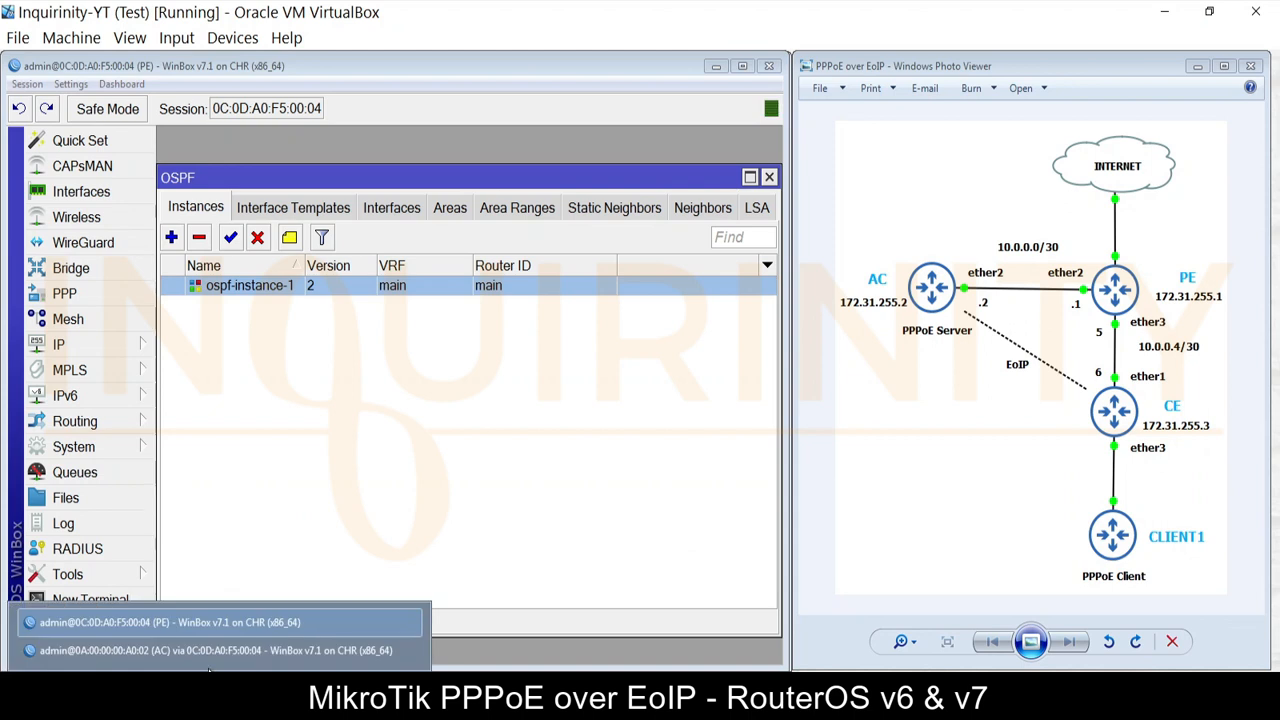
Step: In AC's session, check the route list for the 0.0.0.0/0 default route
{"action": "left_click", "coordinate": [170, 650]}
{"action": "left_click", "coordinate": [380, 248]}
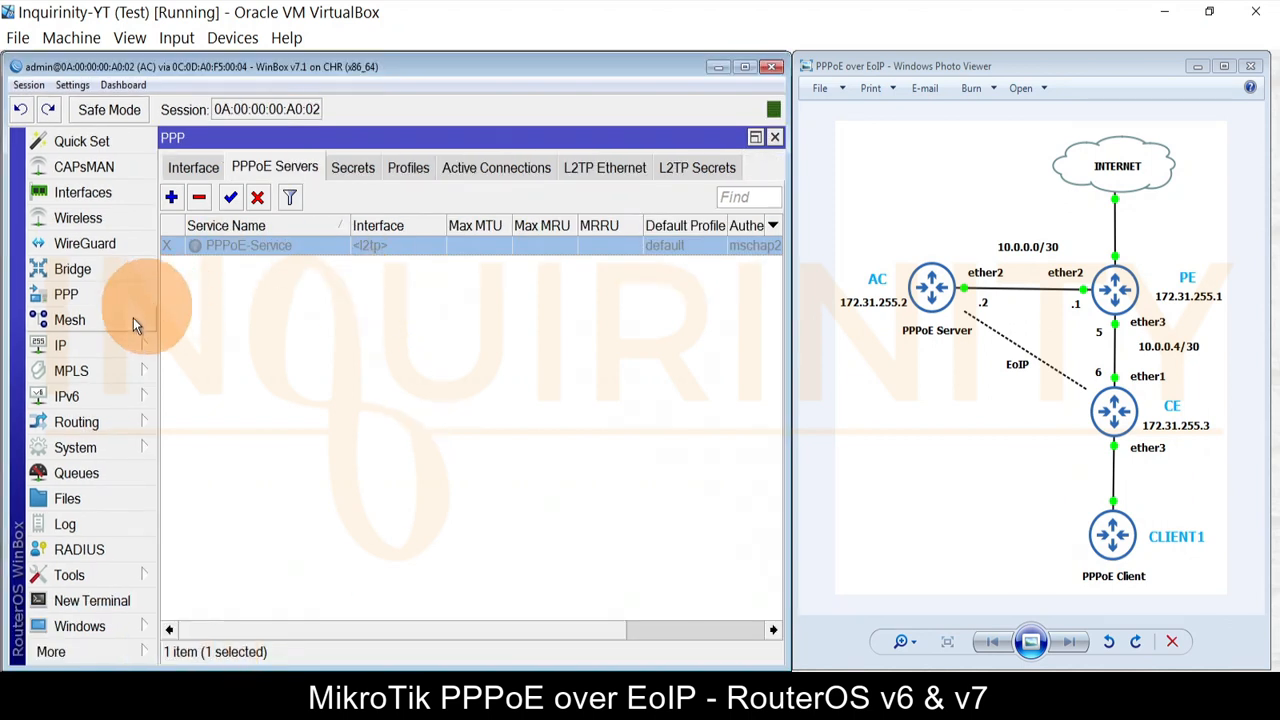
{"action": "left_click", "coordinate": [116, 345]}
{"action": "left_click", "coordinate": [205, 142]}
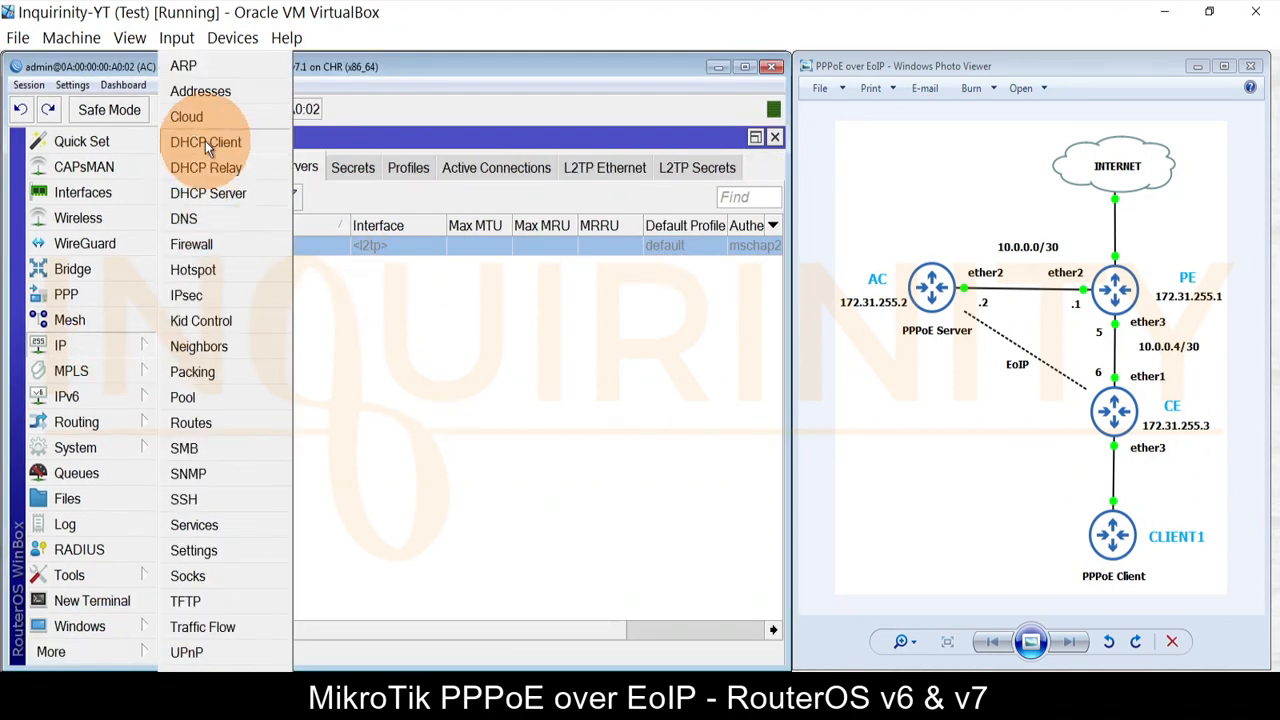
{"action": "left_click", "coordinate": [200, 425]}
{"action": "left_click", "coordinate": [281, 295]}
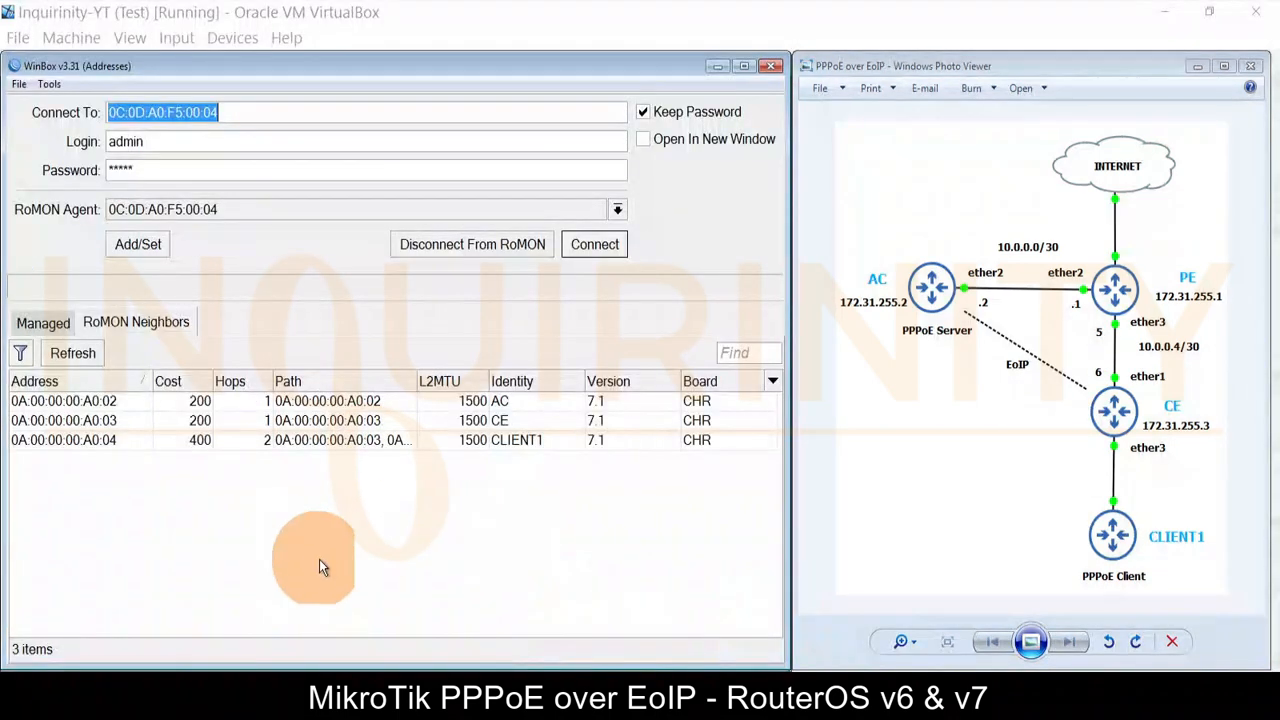
Step: Connect to CE over RoMON with the saved password cleared, dismissing the password prompt
{"action": "left_click", "coordinate": [97, 420]}
{"action": "left_click", "coordinate": [594, 244]}
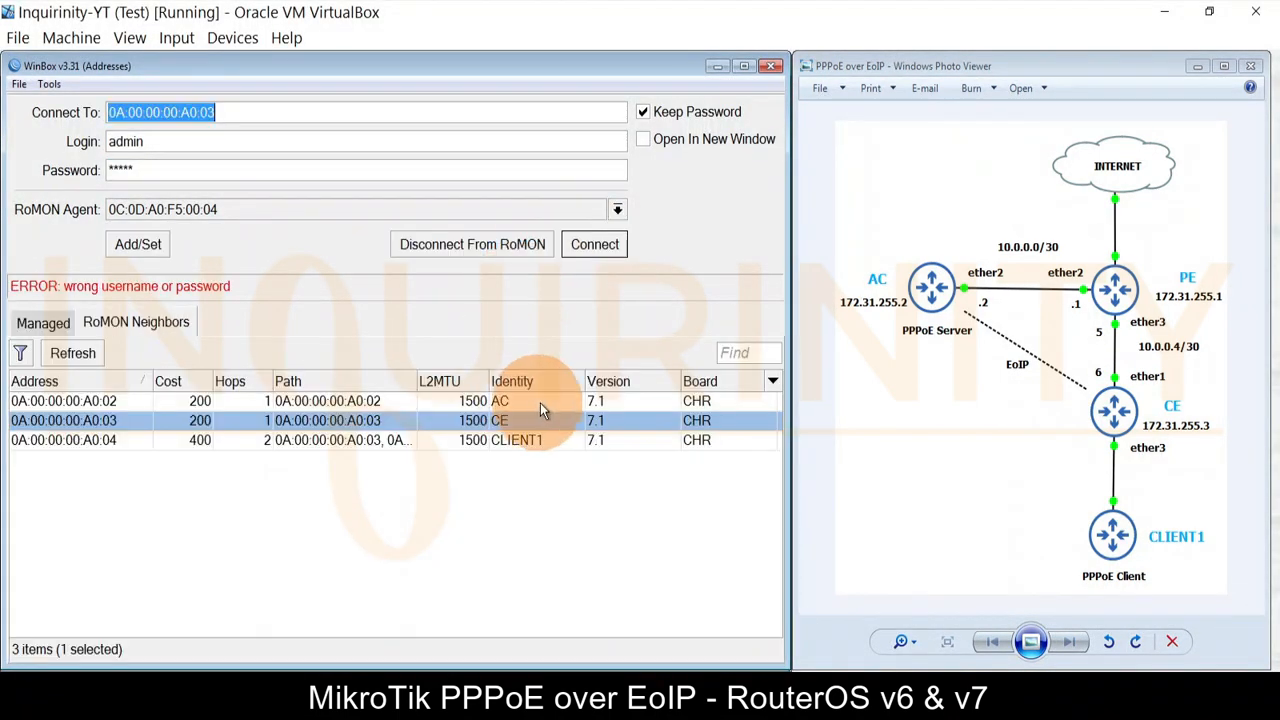
{"action": "left_click_drag", "start_coordinate": [158, 177], "coordinate": [98, 178]}
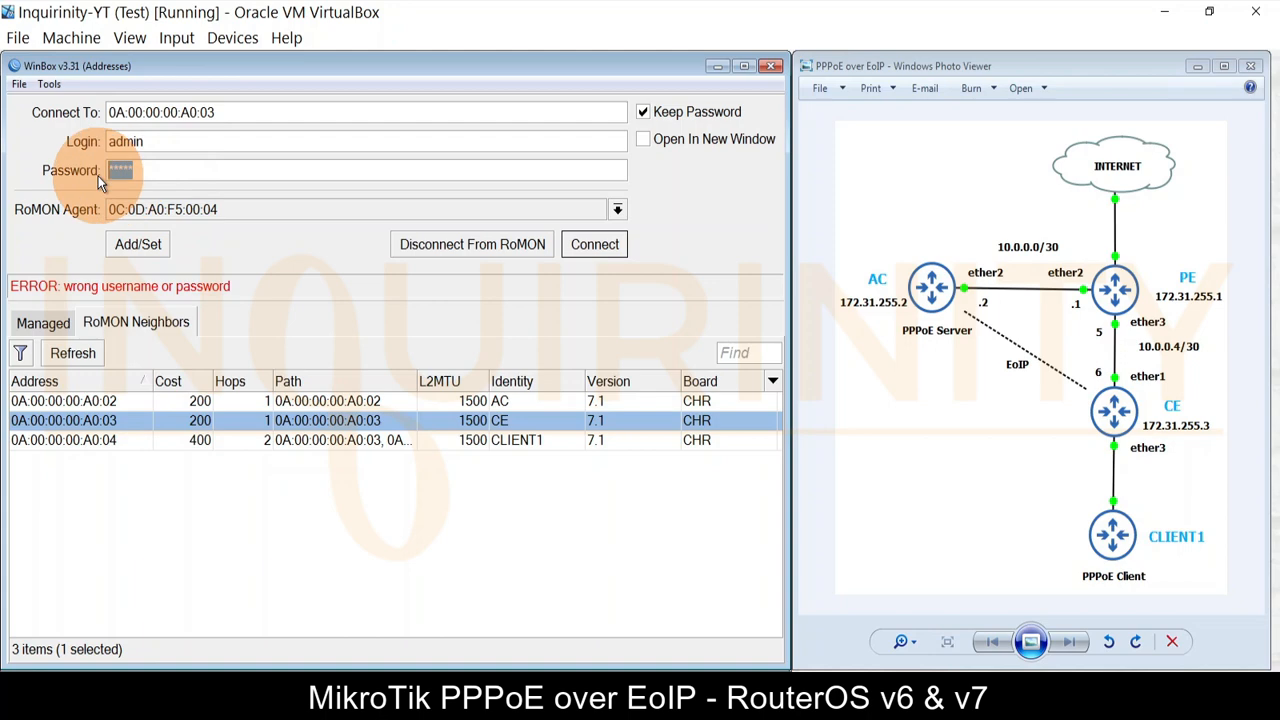
{"action": "key", "text": "BackSpace"}
{"action": "left_click", "coordinate": [594, 244]}
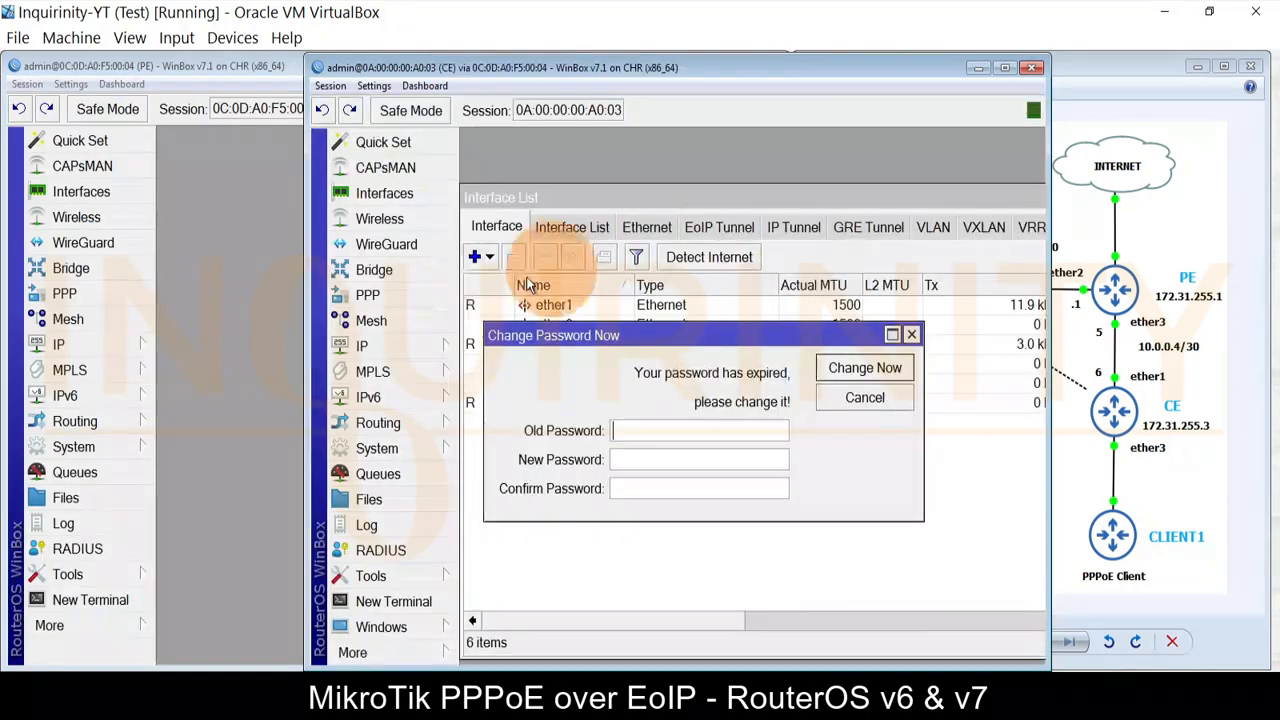
{"action": "left_click_drag", "start_coordinate": [779, 70], "coordinate": [468, 69]}
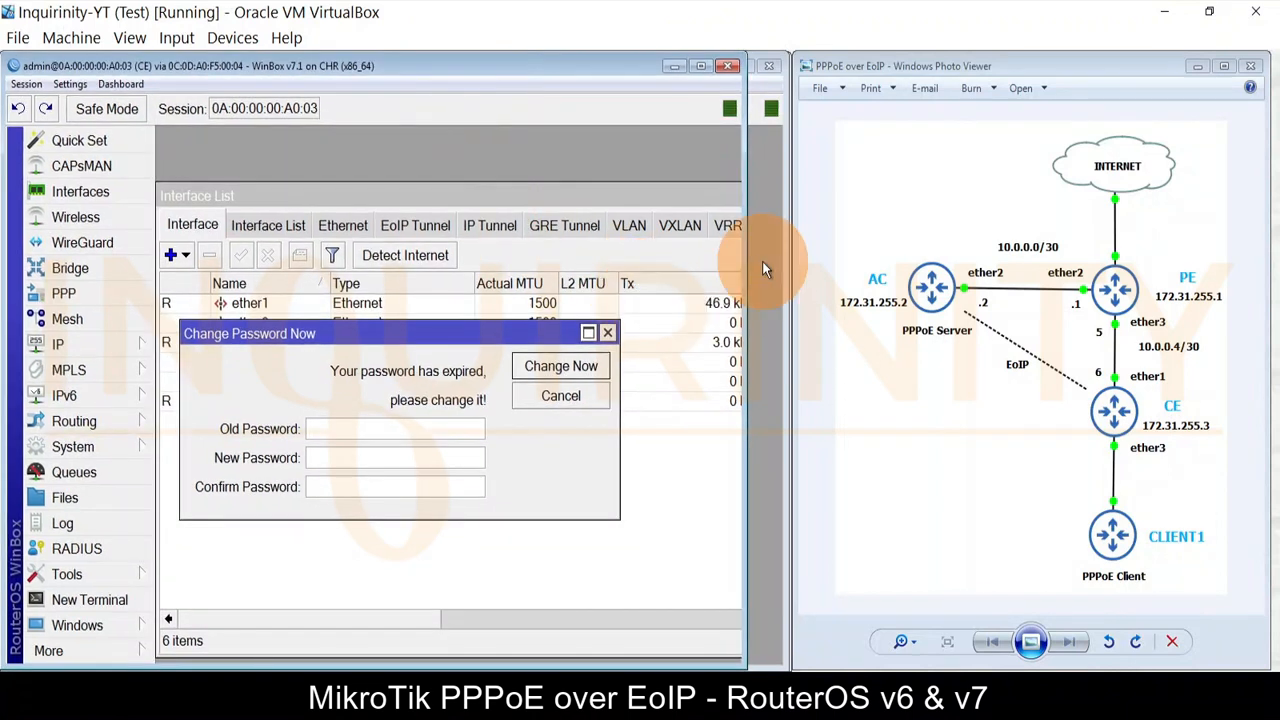
{"action": "left_click_drag", "start_coordinate": [742, 260], "coordinate": [788, 262]}
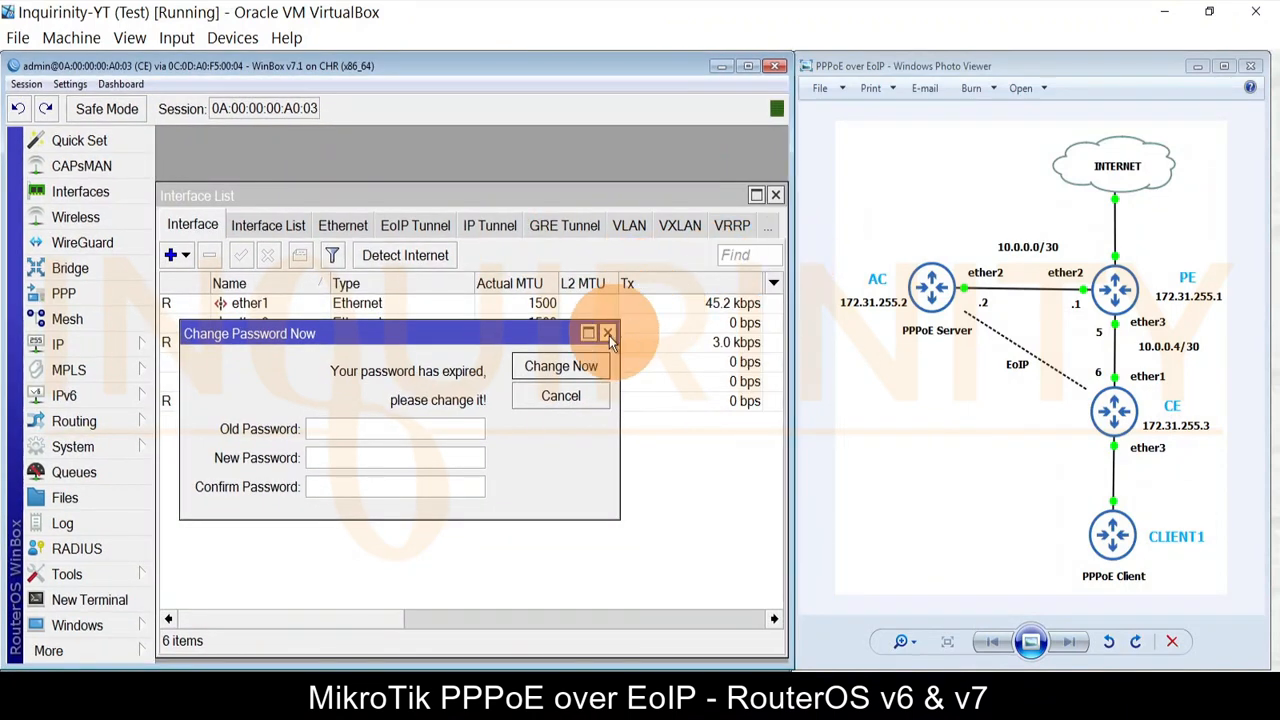
{"action": "left_click", "coordinate": [607, 334]}
{"action": "left_click", "coordinate": [775, 196]}
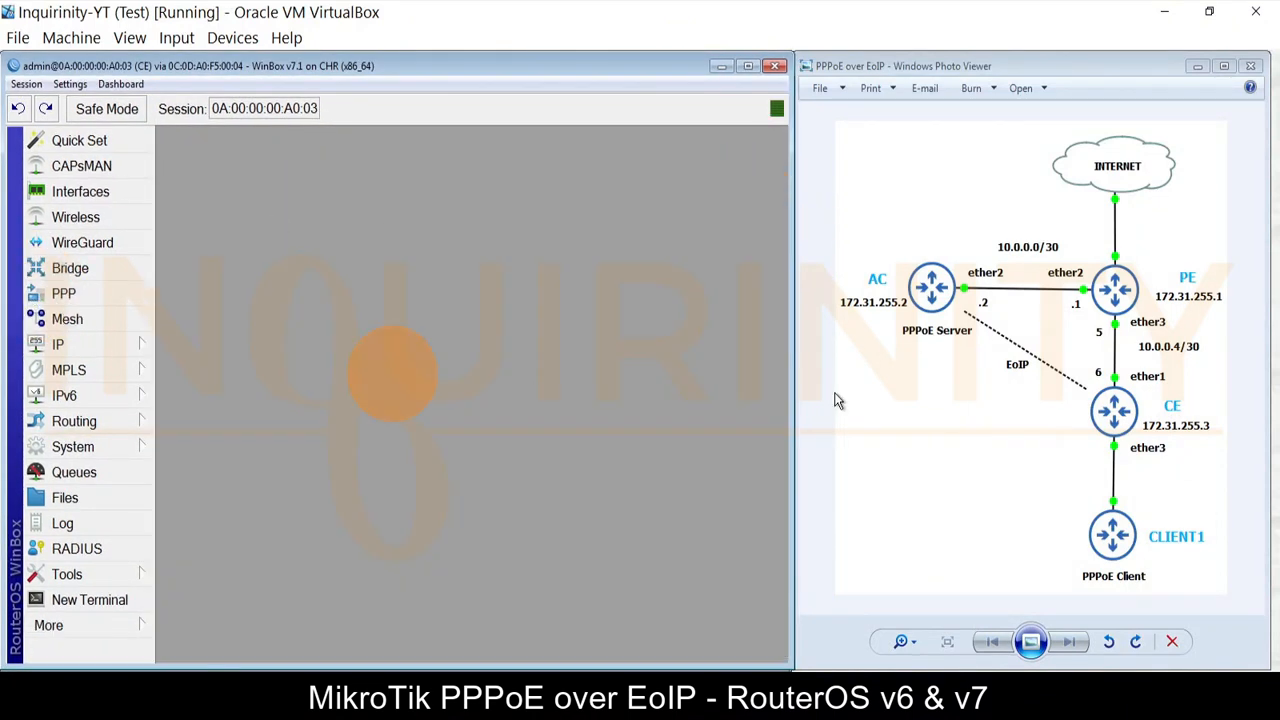
{"action": "left_click", "coordinate": [117, 341]}
{"action": "left_click", "coordinate": [220, 101]}
{"action": "left_click", "coordinate": [318, 263]}
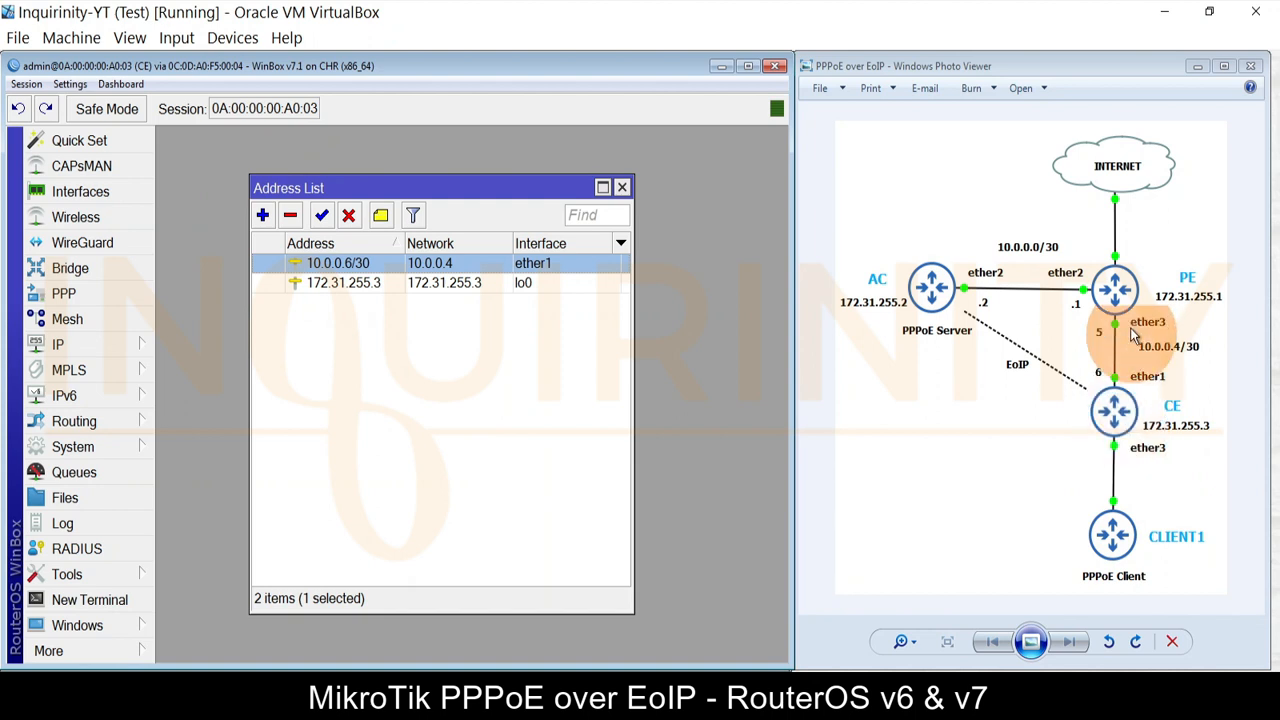
{"action": "left_click", "coordinate": [362, 283]}
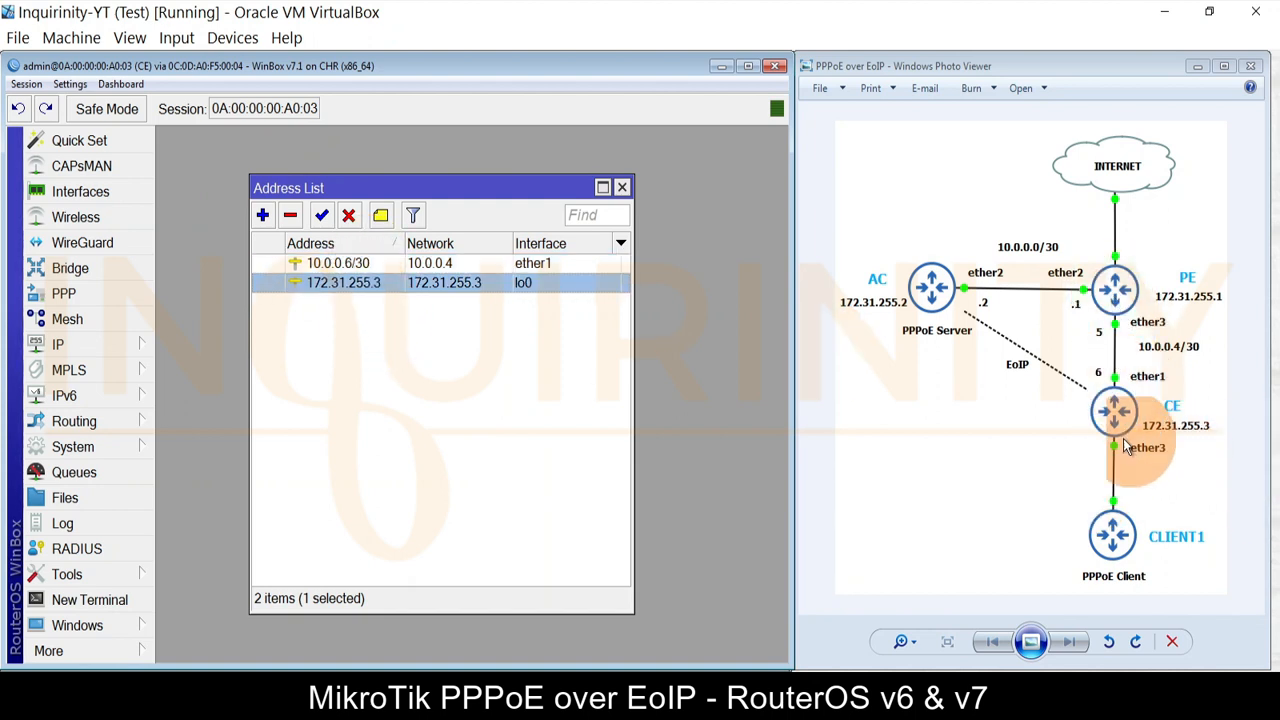
{"action": "left_click", "coordinate": [621, 189]}
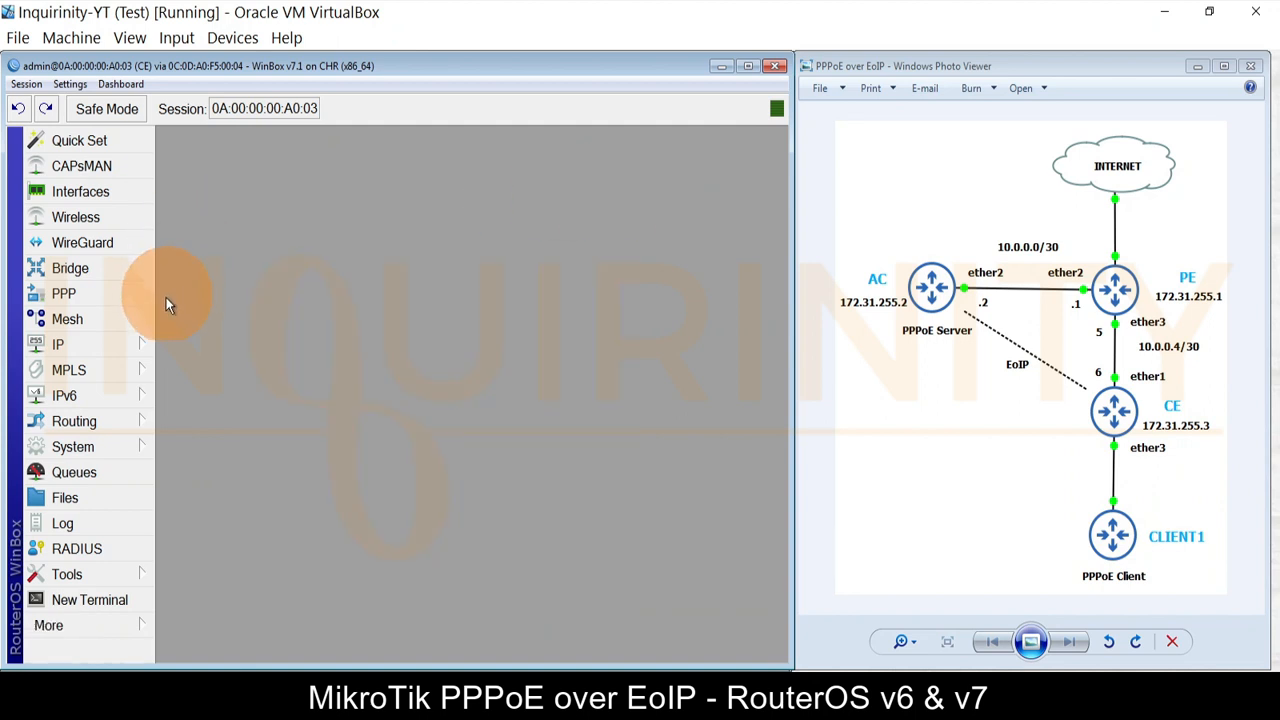
{"action": "left_click", "coordinate": [120, 343]}
{"action": "left_click", "coordinate": [195, 420]}
{"action": "left_click", "coordinate": [283, 245]}
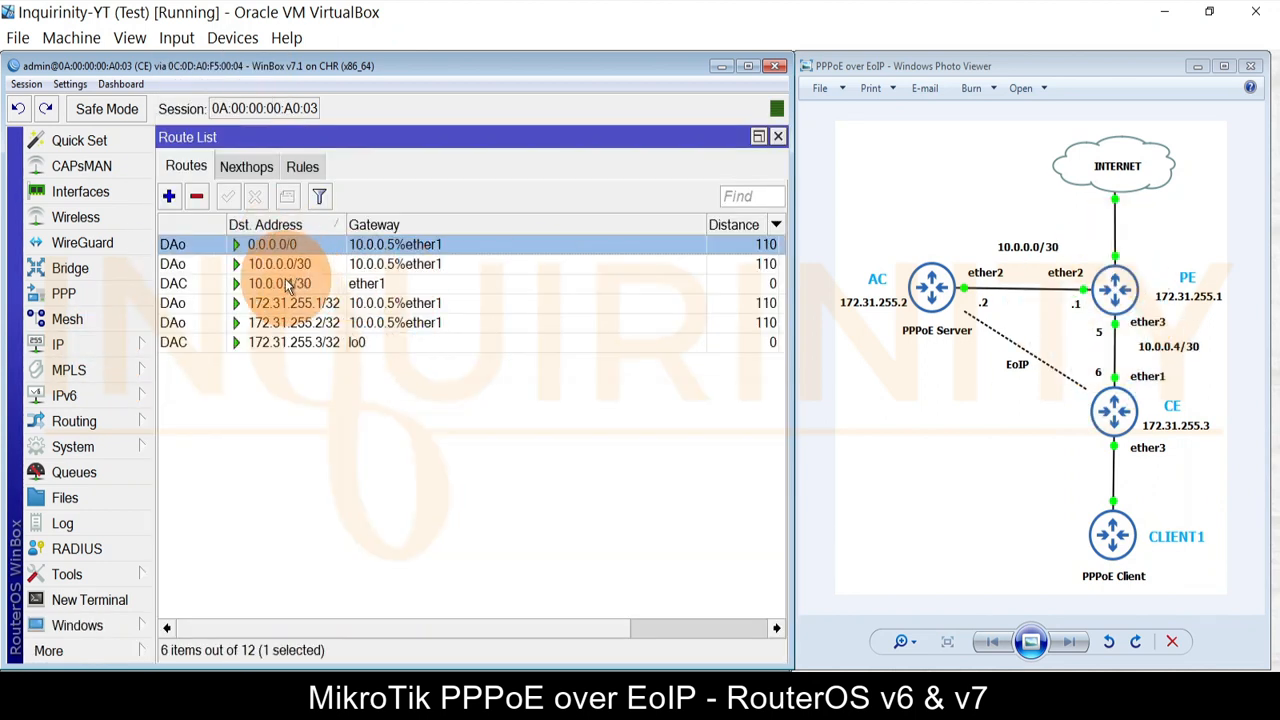
{"action": "left_click", "coordinate": [275, 266]}
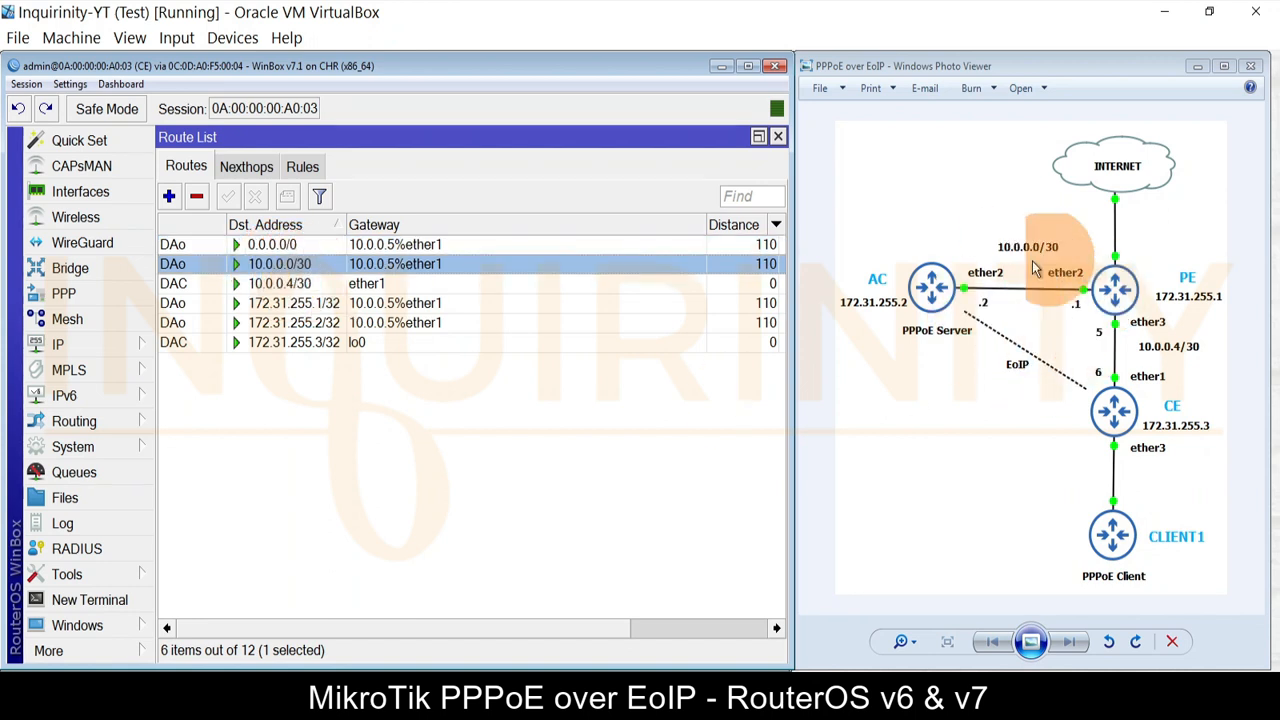
{"action": "left_click", "coordinate": [288, 303]}
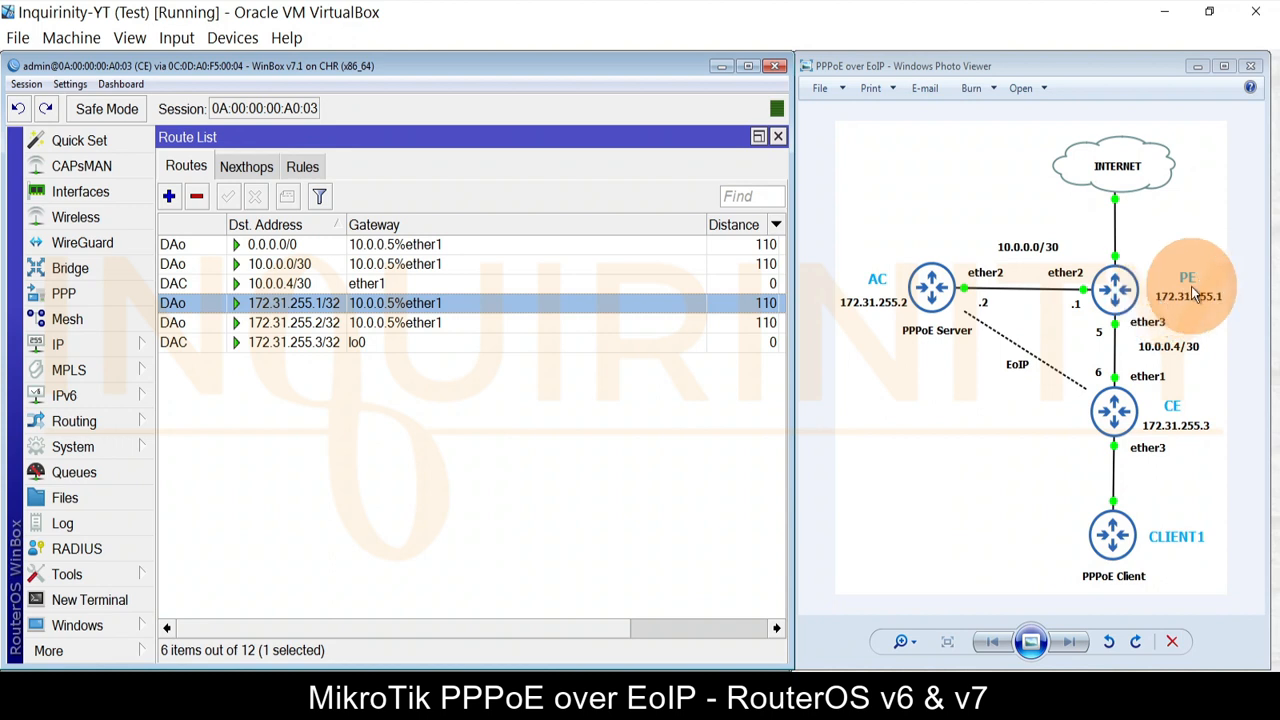
{"action": "left_click", "coordinate": [340, 323]}
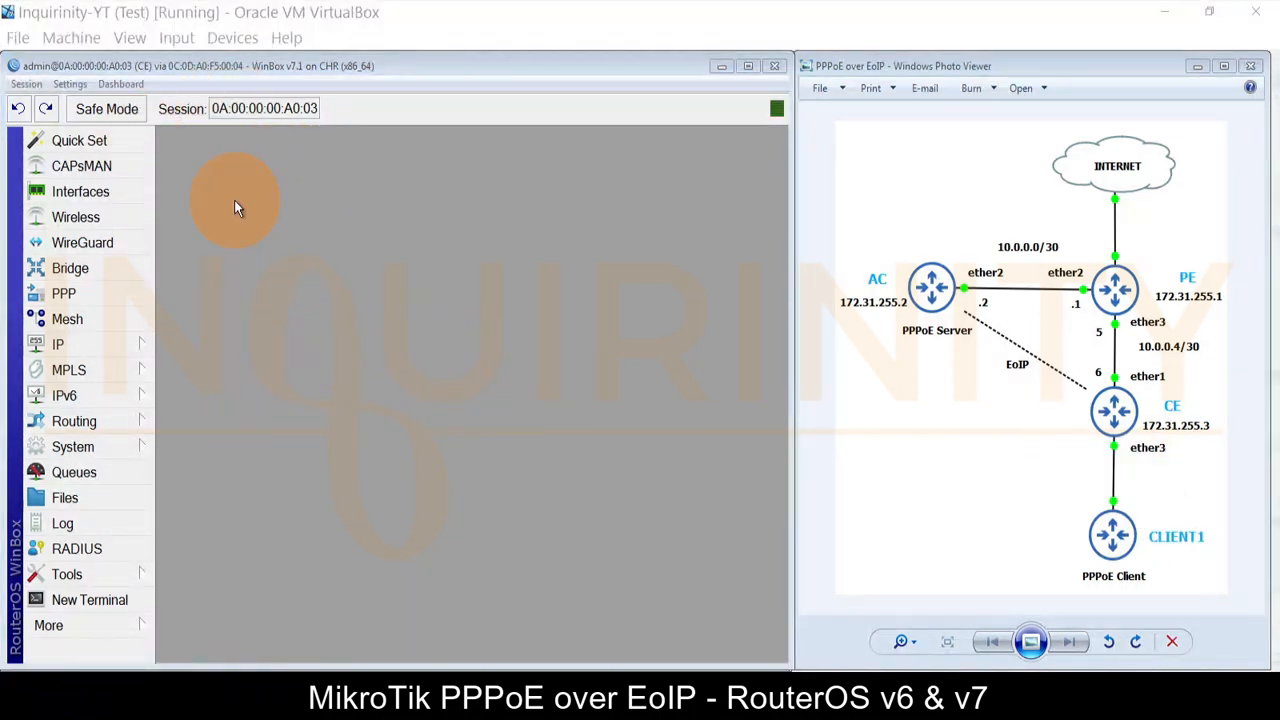
Step: Create a new bridge named PPPoE-bridge on CE
{"action": "left_click", "coordinate": [90, 270]}
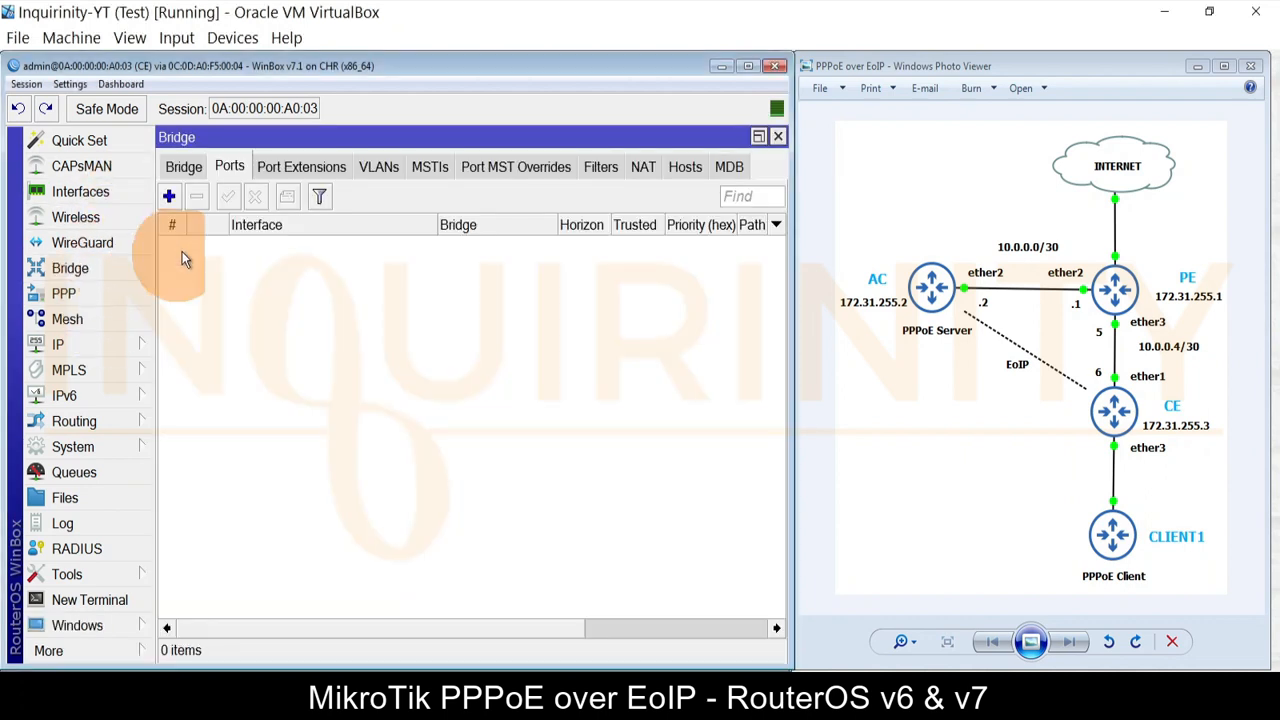
{"action": "left_click", "coordinate": [183, 166]}
{"action": "left_click", "coordinate": [169, 198]}
{"action": "type", "text": "P"}
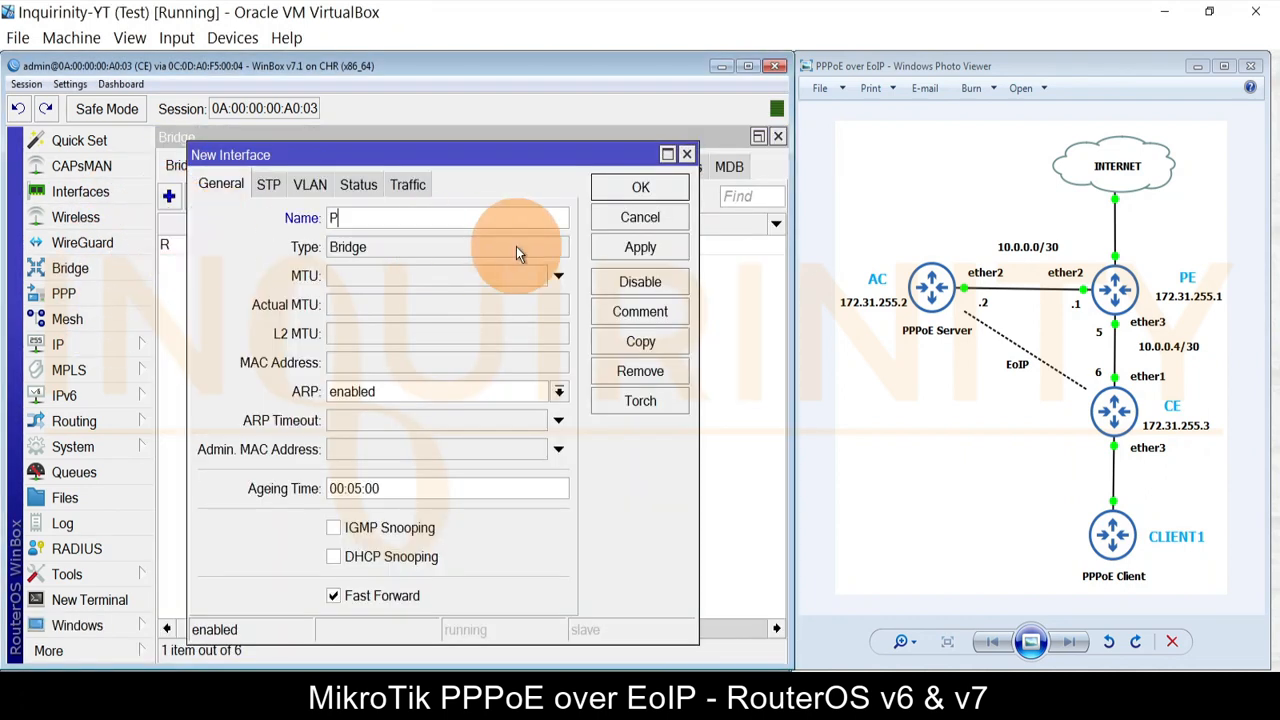
{"action": "type", "text": "PPoE-bridge"}
{"action": "left_click", "coordinate": [630, 188]}
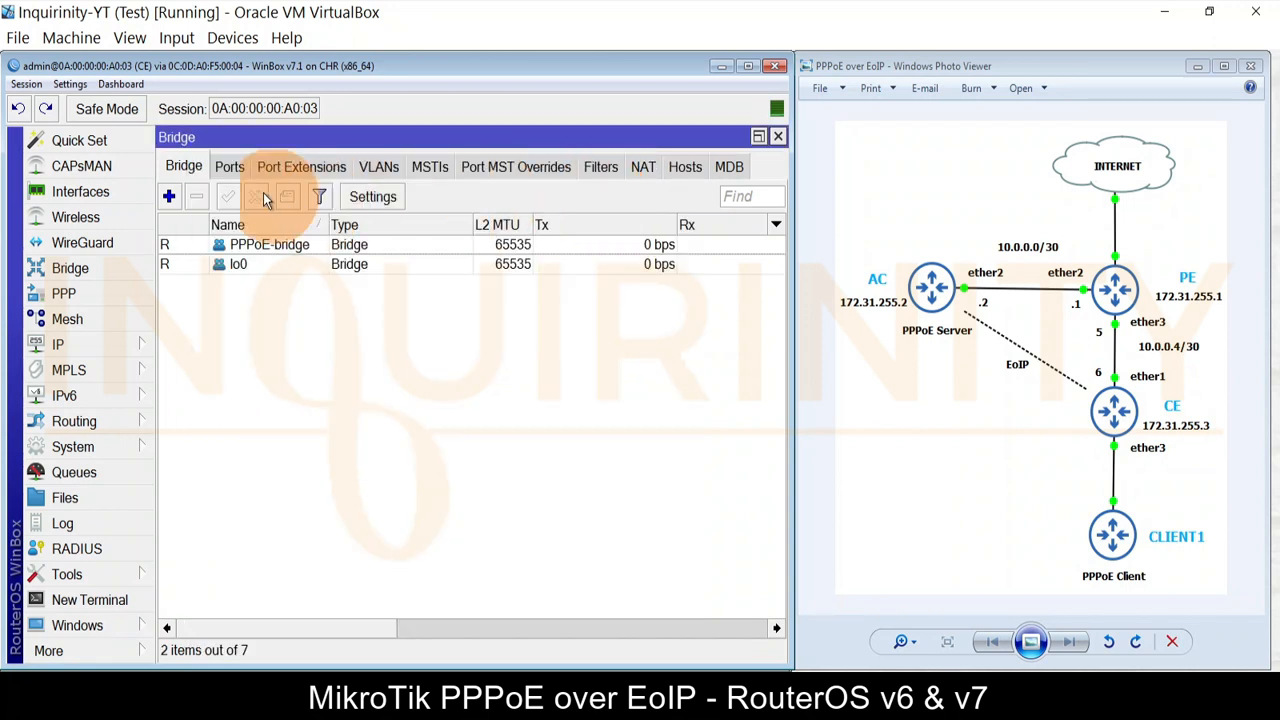
Step: Add ether3 as a bridge port, then close the bridge settings
{"action": "left_click", "coordinate": [229, 168]}
{"action": "left_click", "coordinate": [169, 197]}
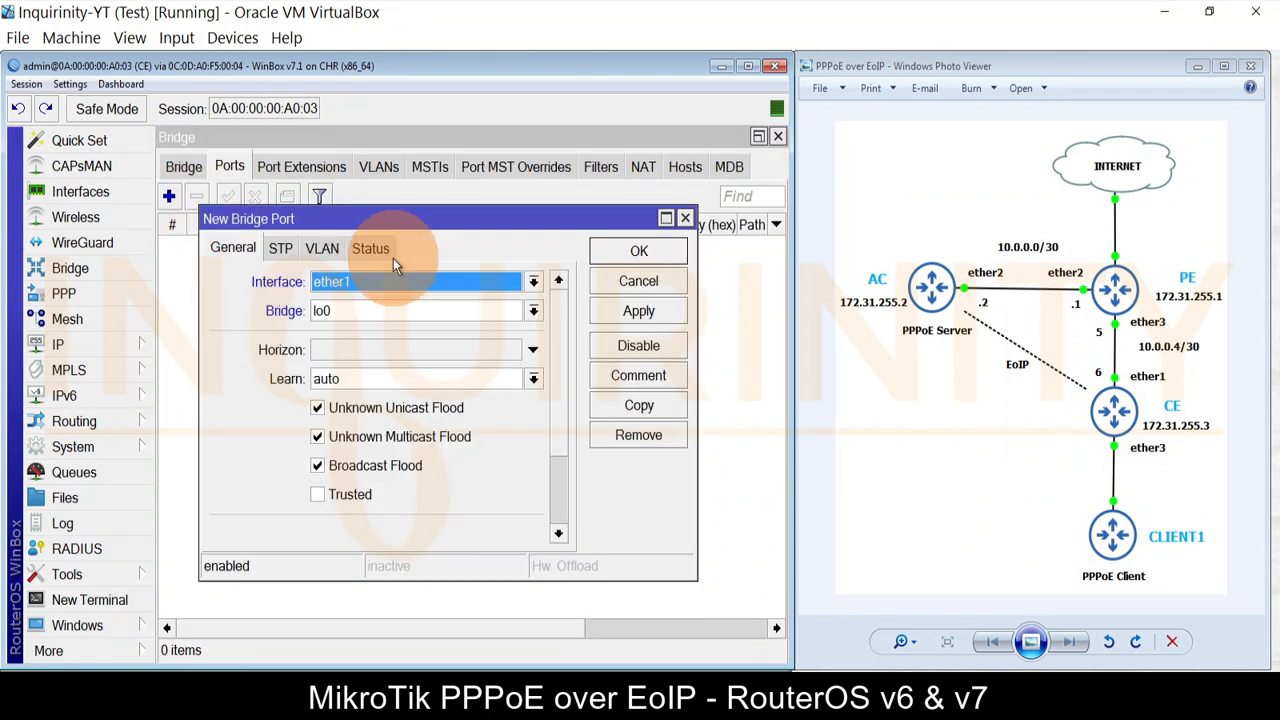
{"action": "left_click", "coordinate": [363, 283]}
{"action": "left_click", "coordinate": [345, 360]}
{"action": "left_click", "coordinate": [640, 312]}
{"action": "left_click", "coordinate": [640, 253]}
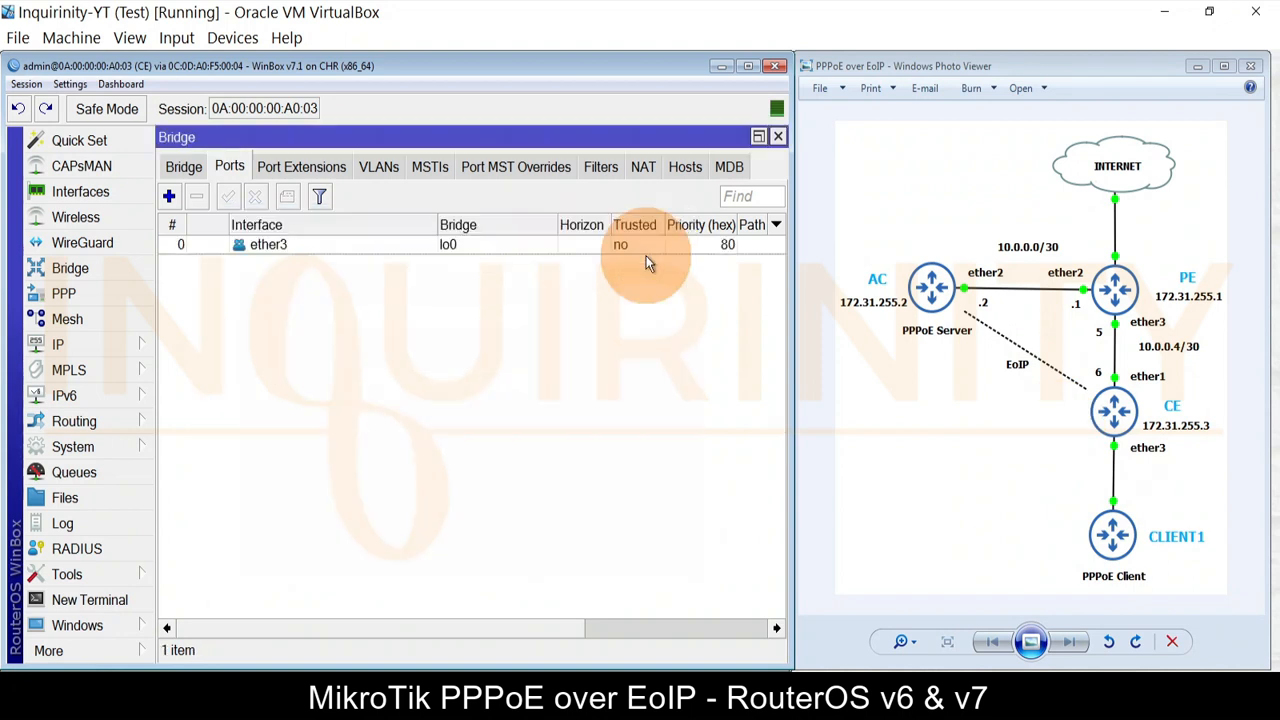
{"action": "left_click", "coordinate": [778, 137]}
Step: Start a new EoIP tunnel named PPPoE-Tunnel with MAC address 00:00:5E:80:00:03
{"action": "left_click", "coordinate": [82, 192]}
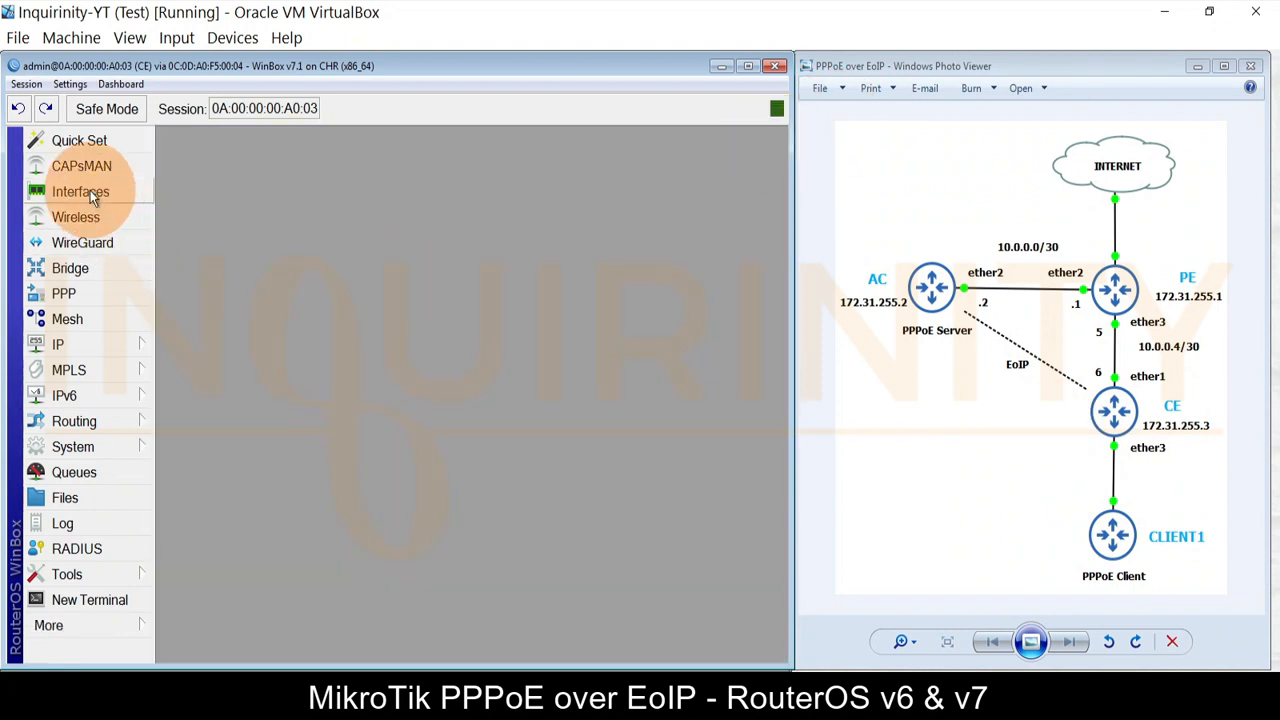
{"action": "left_click", "coordinate": [392, 223]}
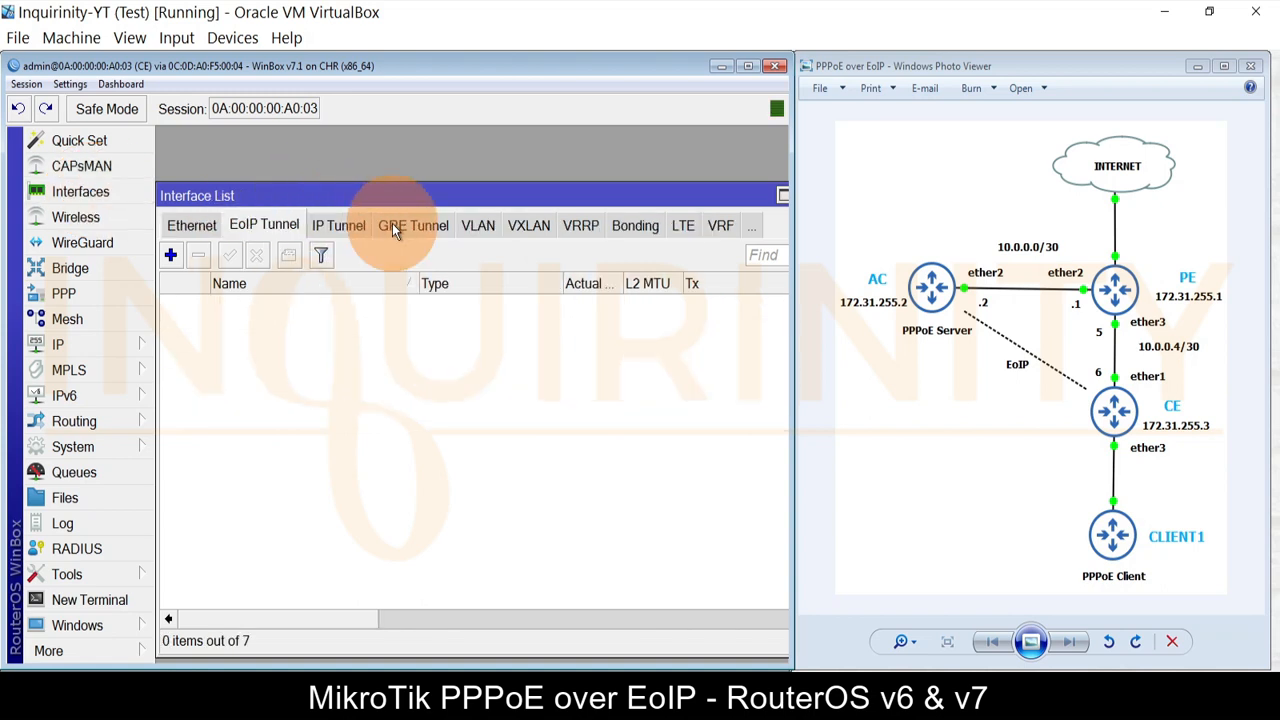
{"action": "left_click", "coordinate": [170, 255]}
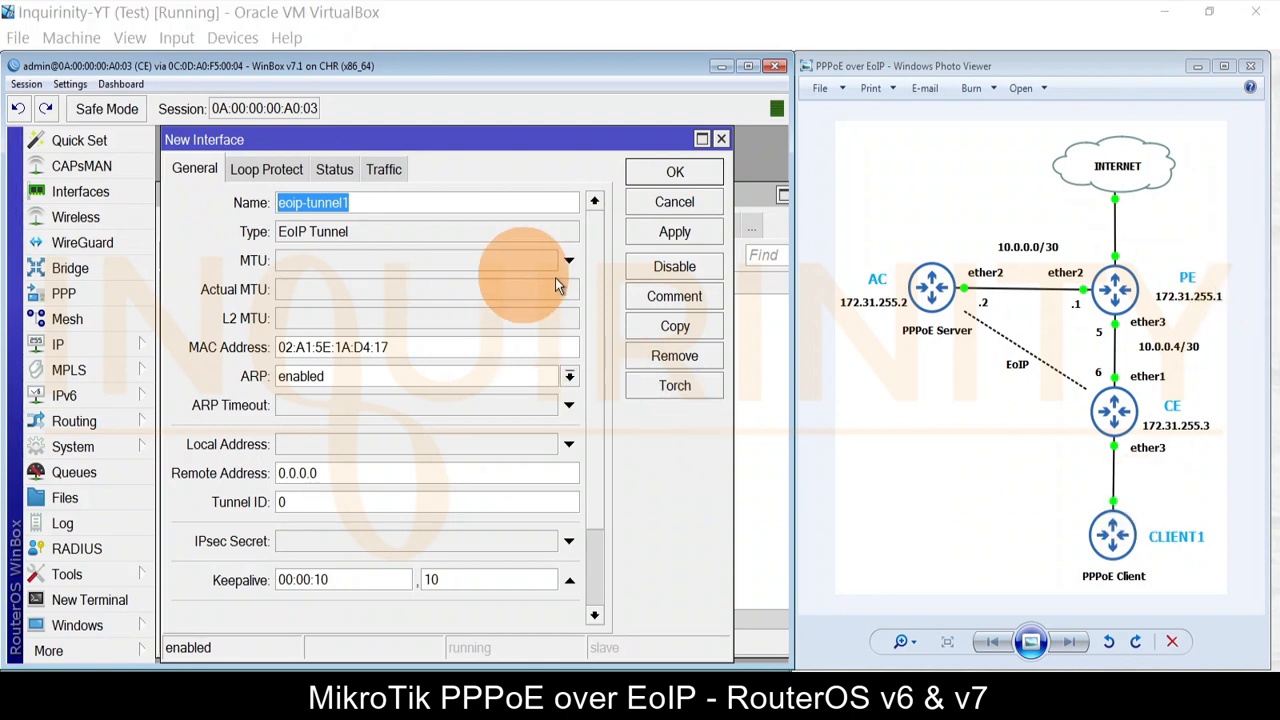
{"action": "type", "text": "PPP"}
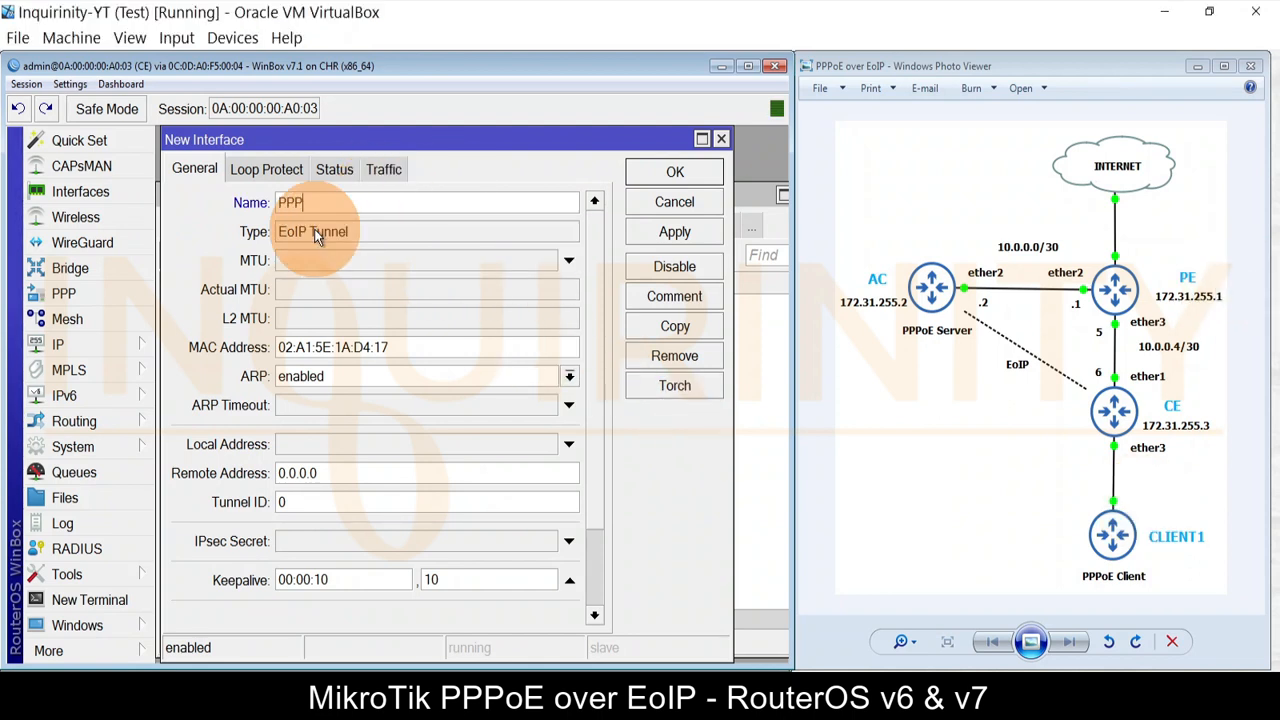
{"action": "type", "text": "oE-Tunnel"}
{"action": "left_click", "coordinate": [418, 345]}
{"action": "left_click_drag", "start_coordinate": [418, 345], "coordinate": [5, 362]}
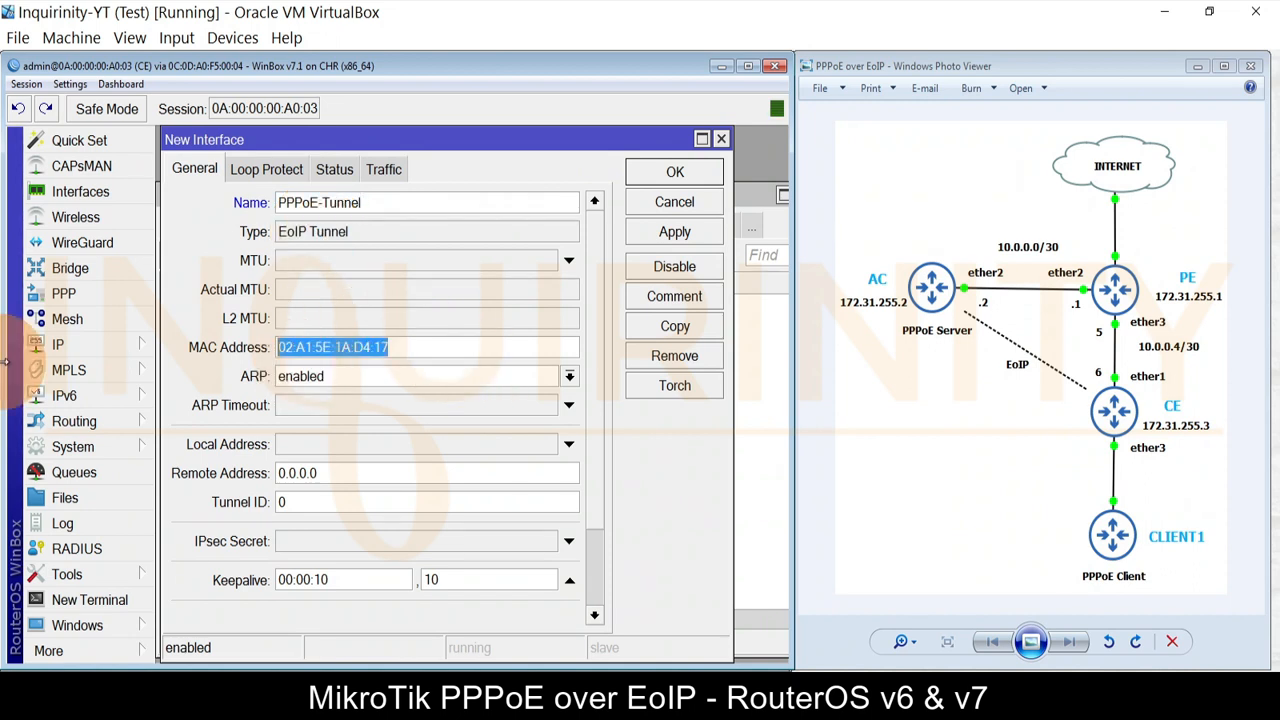
{"action": "type", "text": "00:00:5E:80:00:03"}
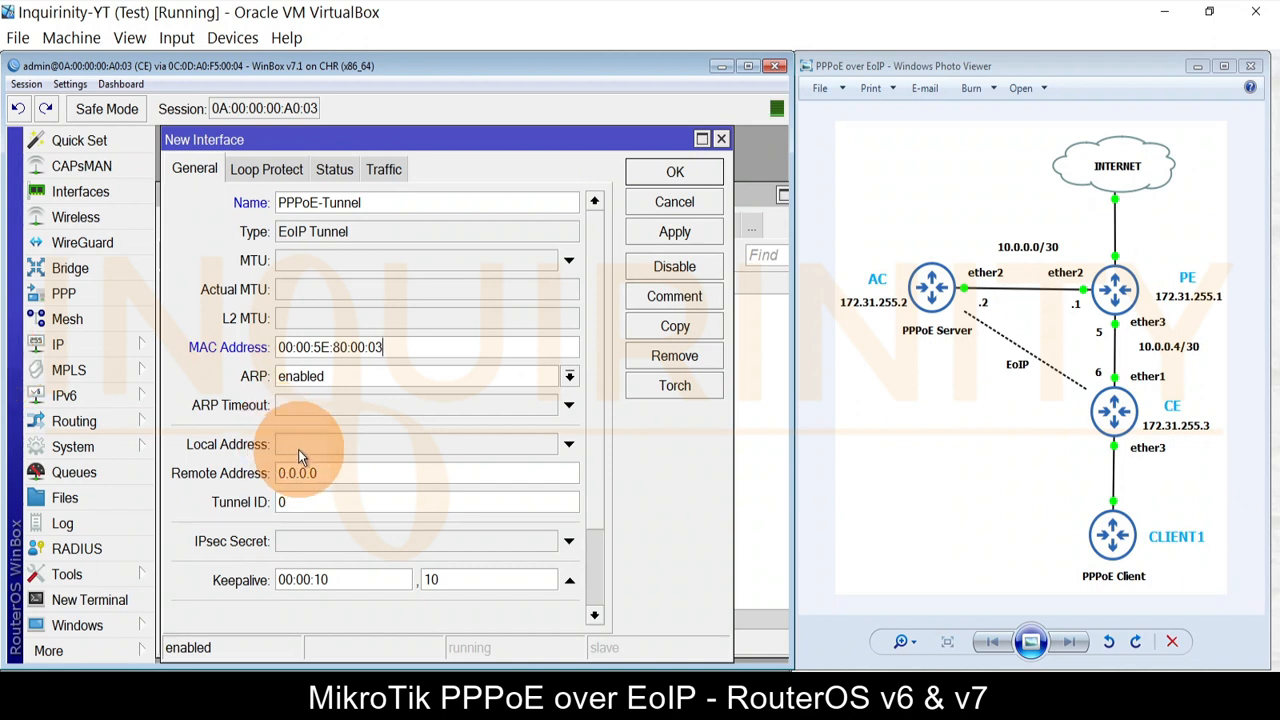
Step: Set local address 172.31.255.3, remote 172.31.255.2 and tunnel ID 10, and save the tunnel
{"action": "left_click", "coordinate": [518, 440]}
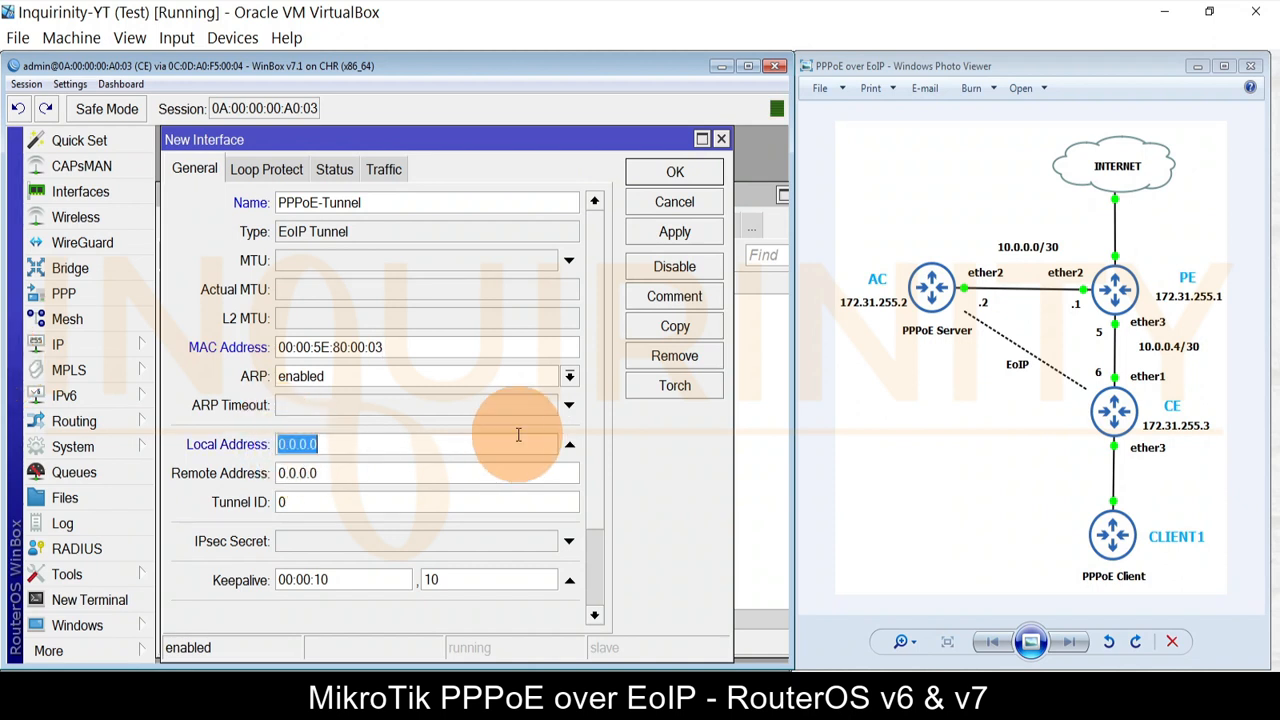
{"action": "type", "text": "172.31.255.3"}
{"action": "key", "text": "Tab"}
{"action": "type", "text": "1"}
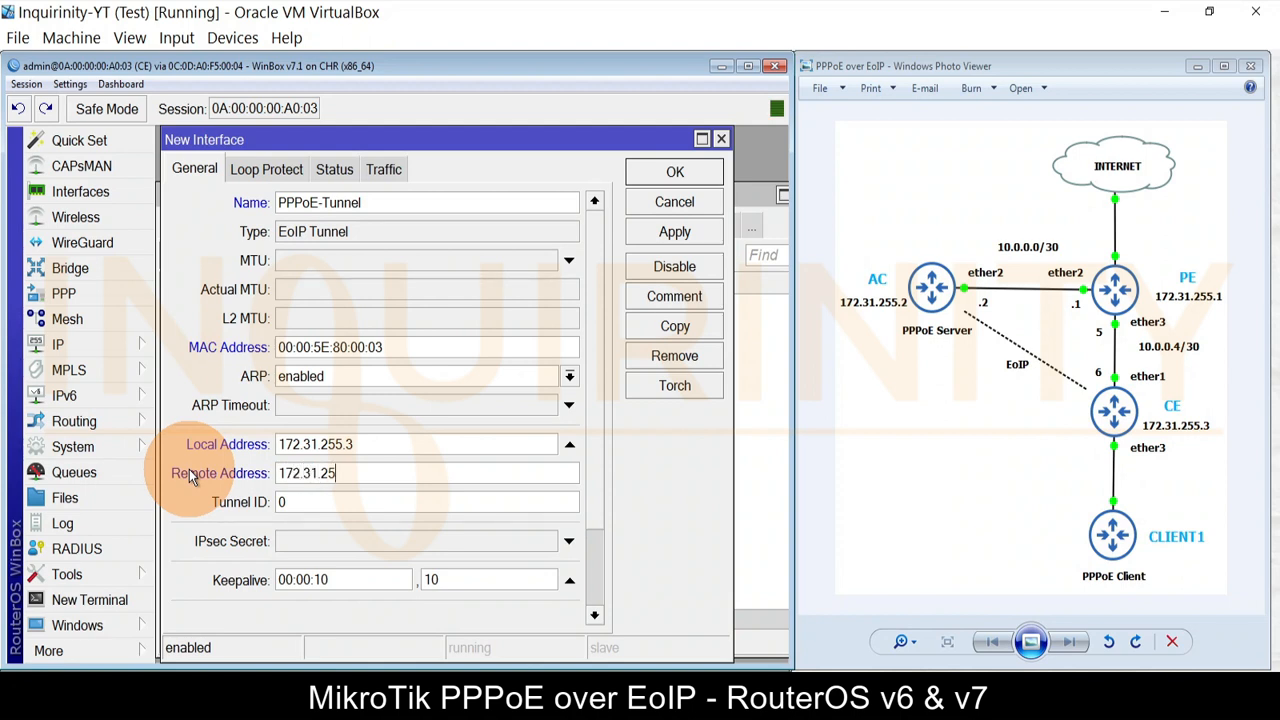
{"action": "type", "text": "72.31.255.2"}
{"action": "key", "text": "Tab"}
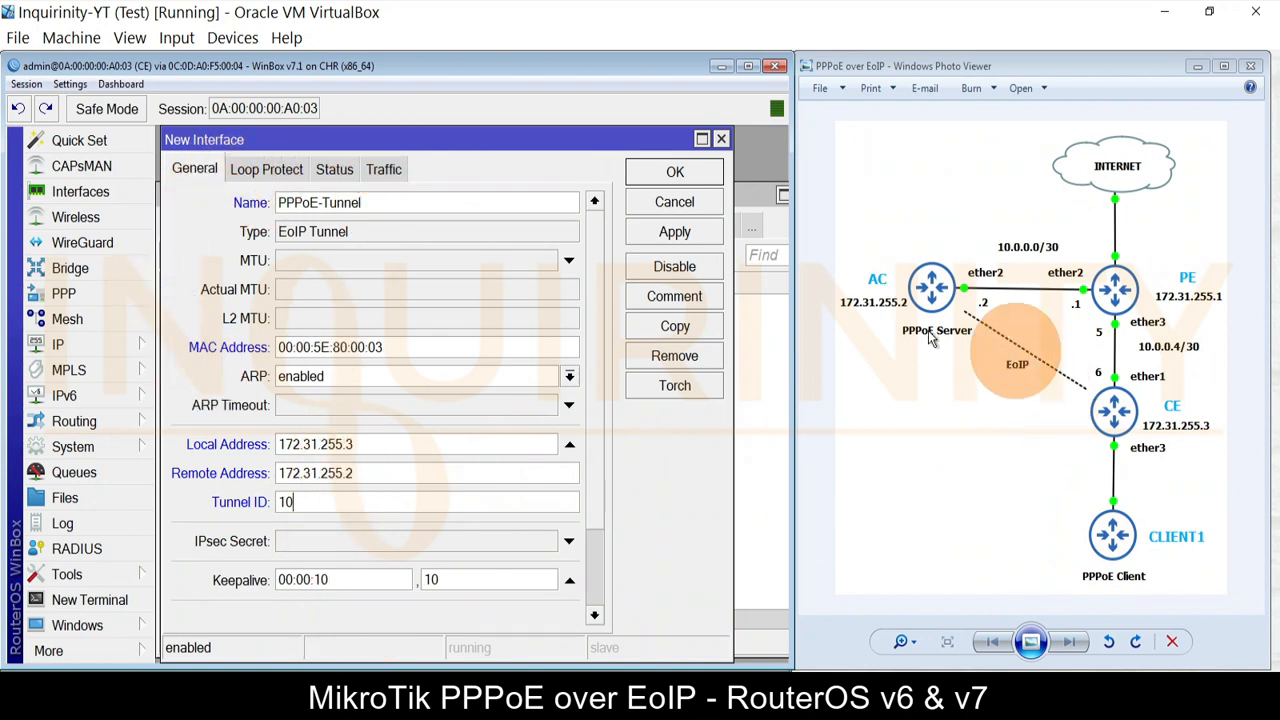
{"action": "scroll", "coordinate": [613, 425], "scroll_direction": "down", "scroll_amount": 2}
{"action": "left_click_drag", "start_coordinate": [613, 418], "coordinate": [591, 191]}
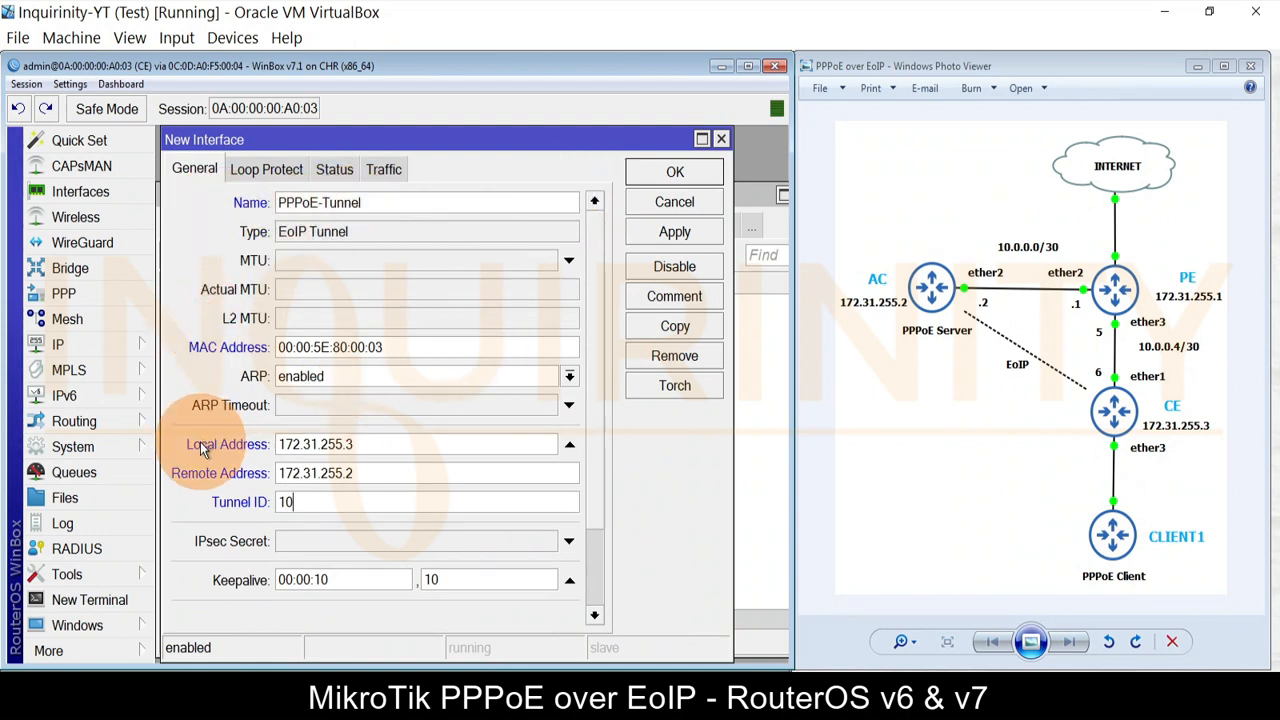
{"action": "left_click", "coordinate": [292, 500]}
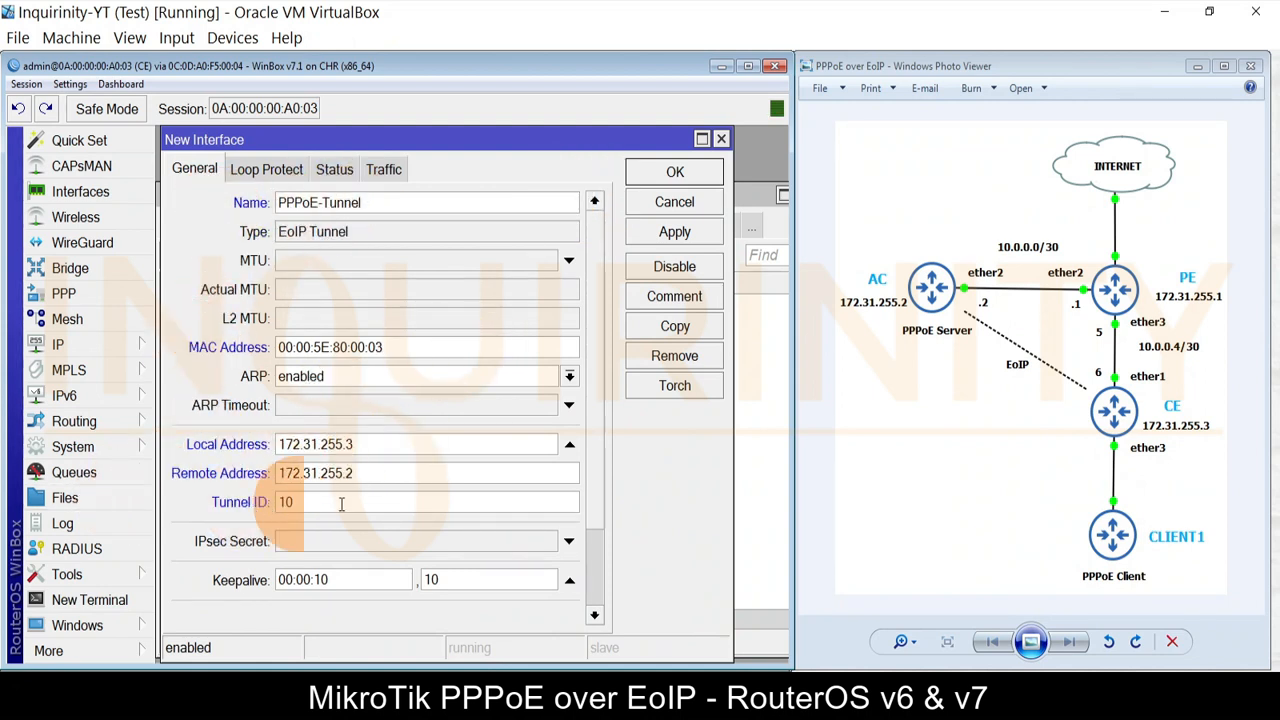
{"action": "left_click", "coordinate": [632, 240]}
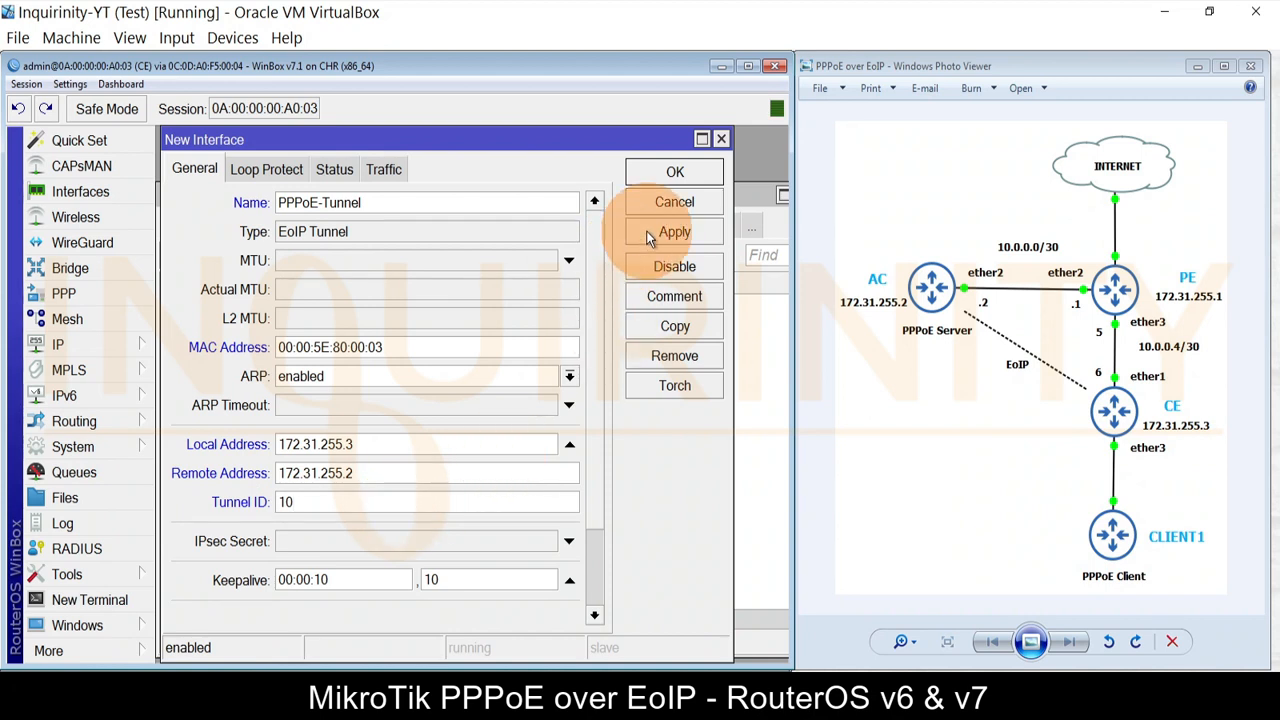
{"action": "left_click", "coordinate": [665, 181]}
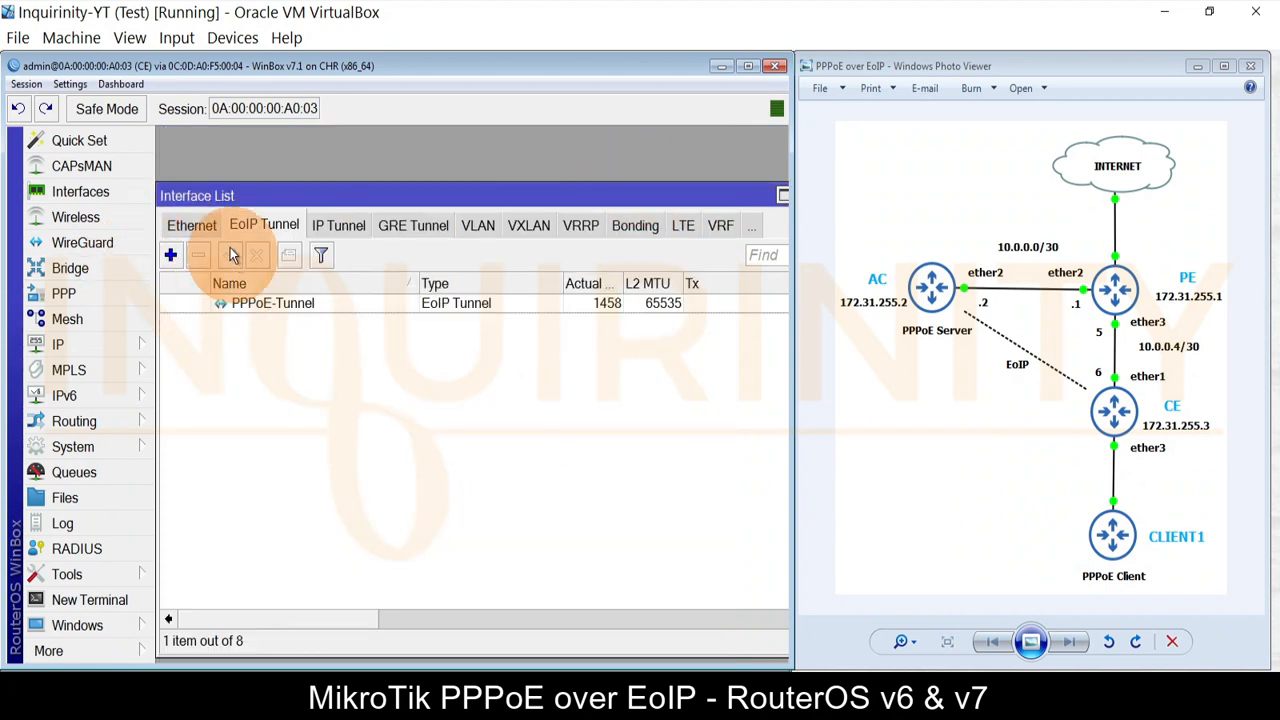
{"action": "left_click_drag", "start_coordinate": [707, 201], "coordinate": [645, 189]}
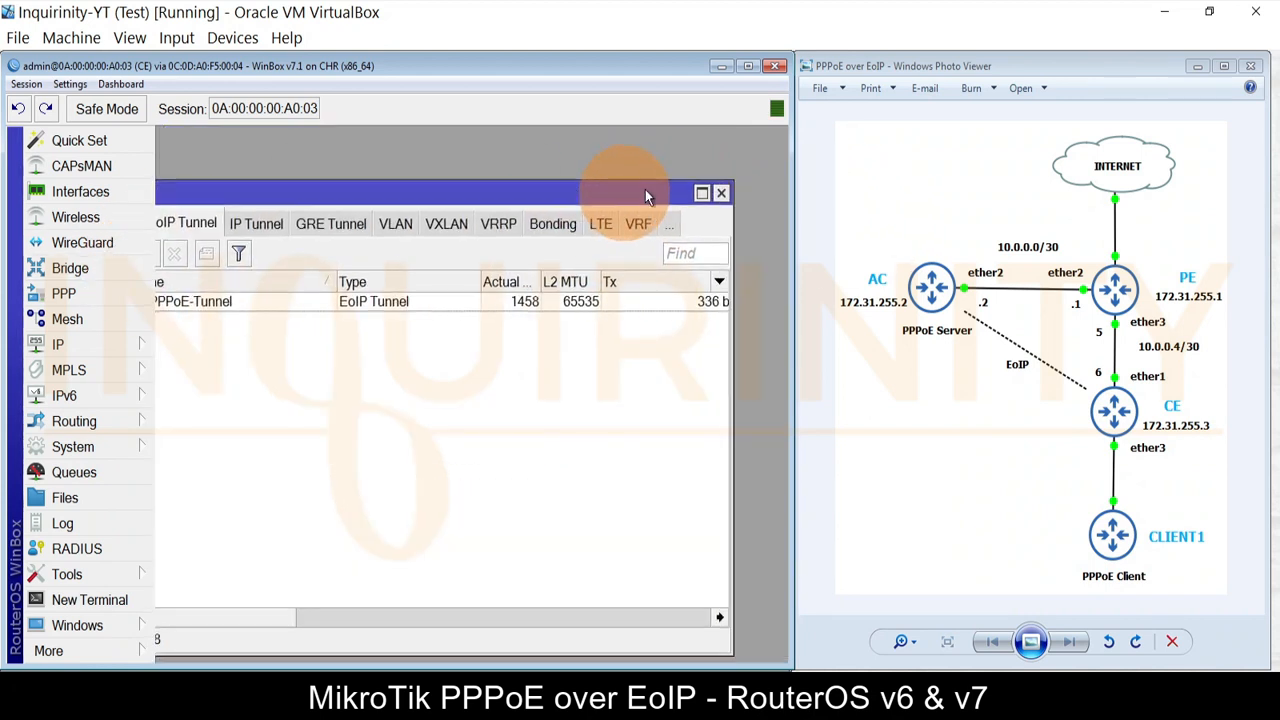
{"action": "left_click", "coordinate": [722, 185]}
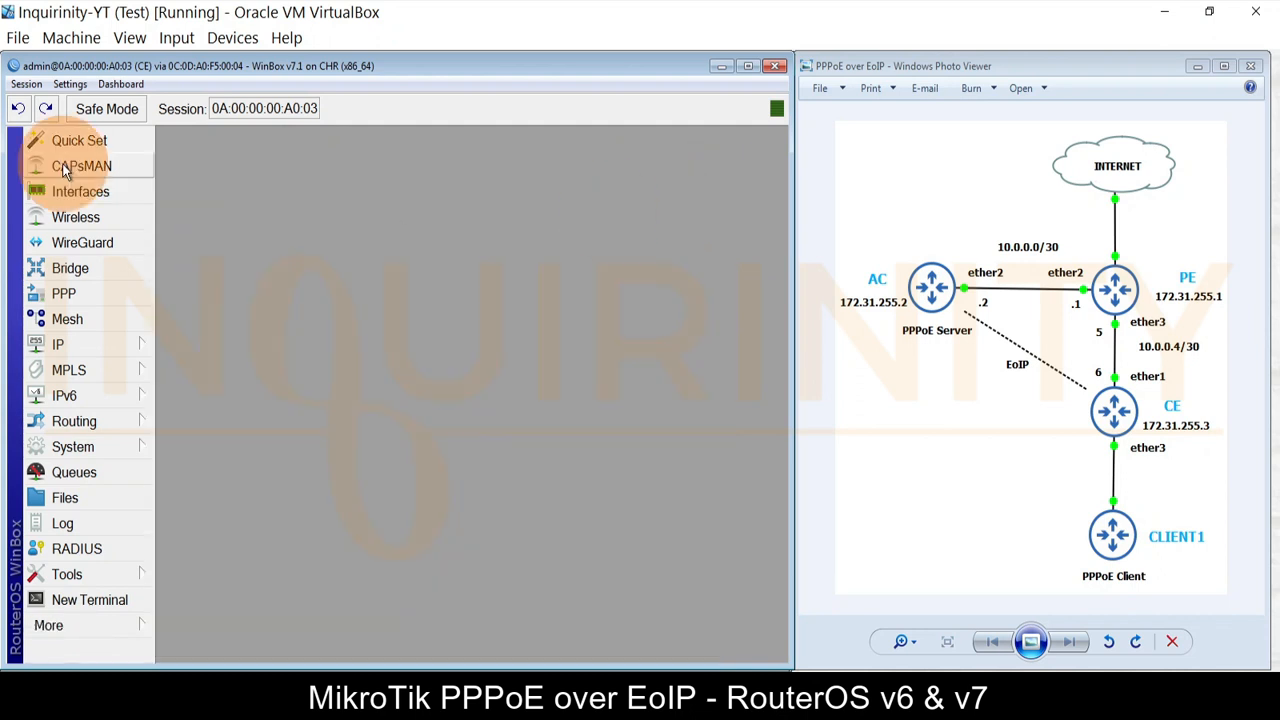
Step: Assign the existing ether3 bridge port to PPPoE-bridge
{"action": "left_click", "coordinate": [78, 268]}
{"action": "left_click", "coordinate": [169, 196]}
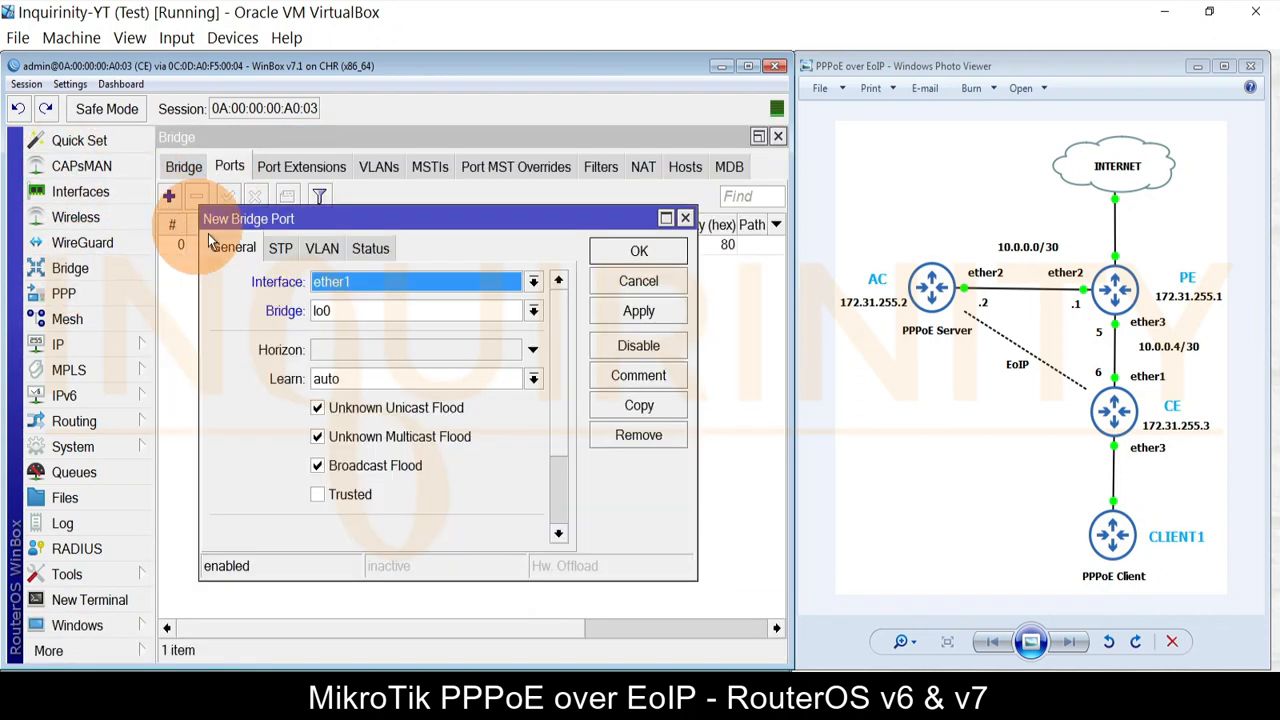
{"action": "left_click", "coordinate": [633, 290]}
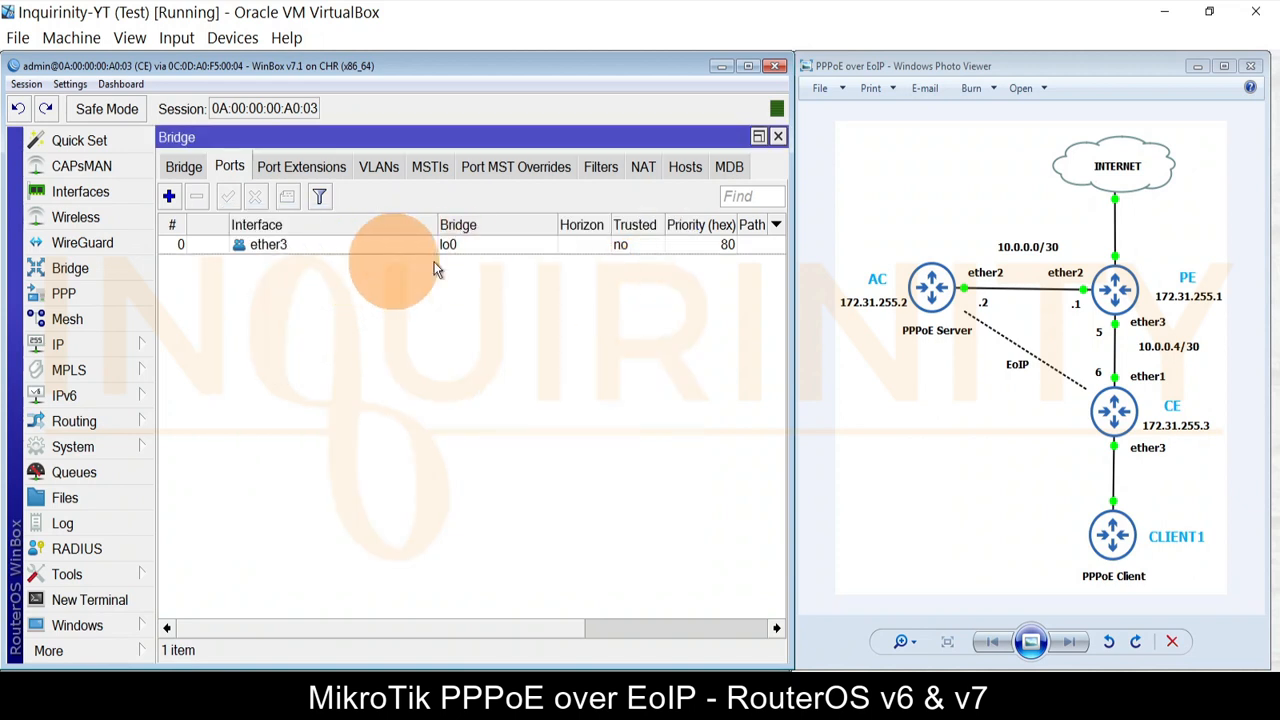
{"action": "double_click", "coordinate": [256, 247]}
{"action": "left_click", "coordinate": [385, 312]}
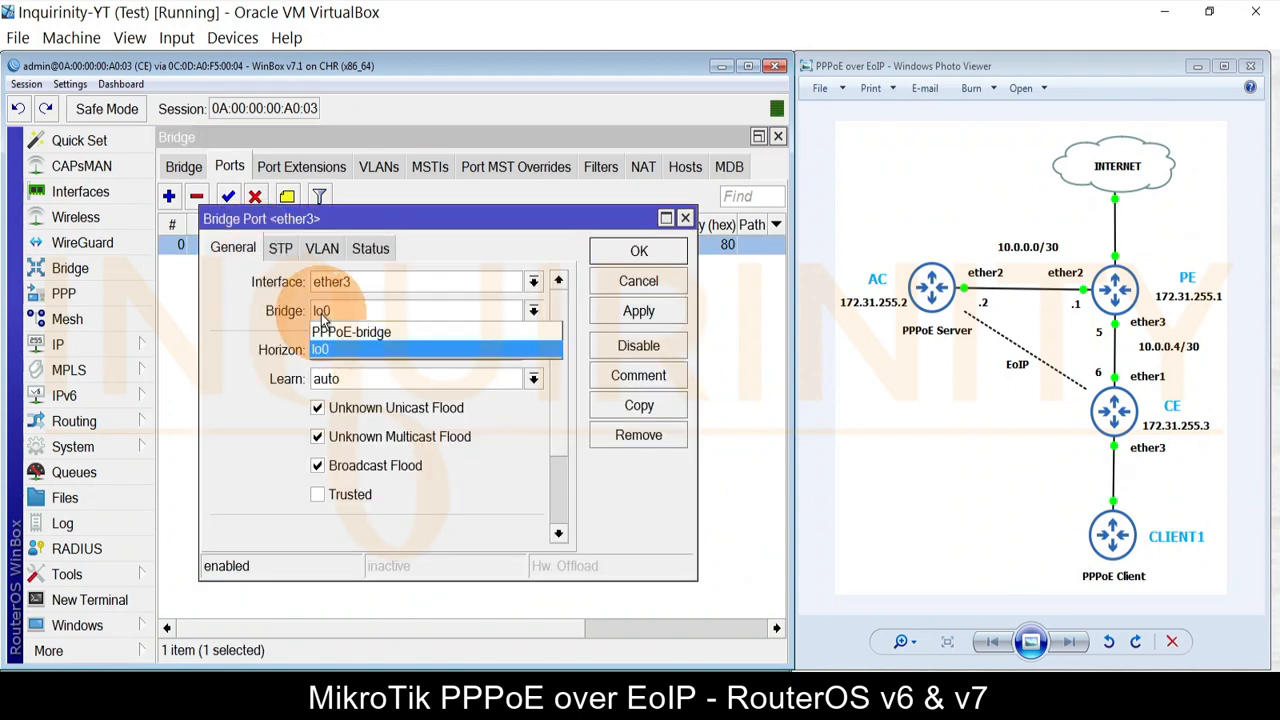
{"action": "left_click", "coordinate": [368, 329]}
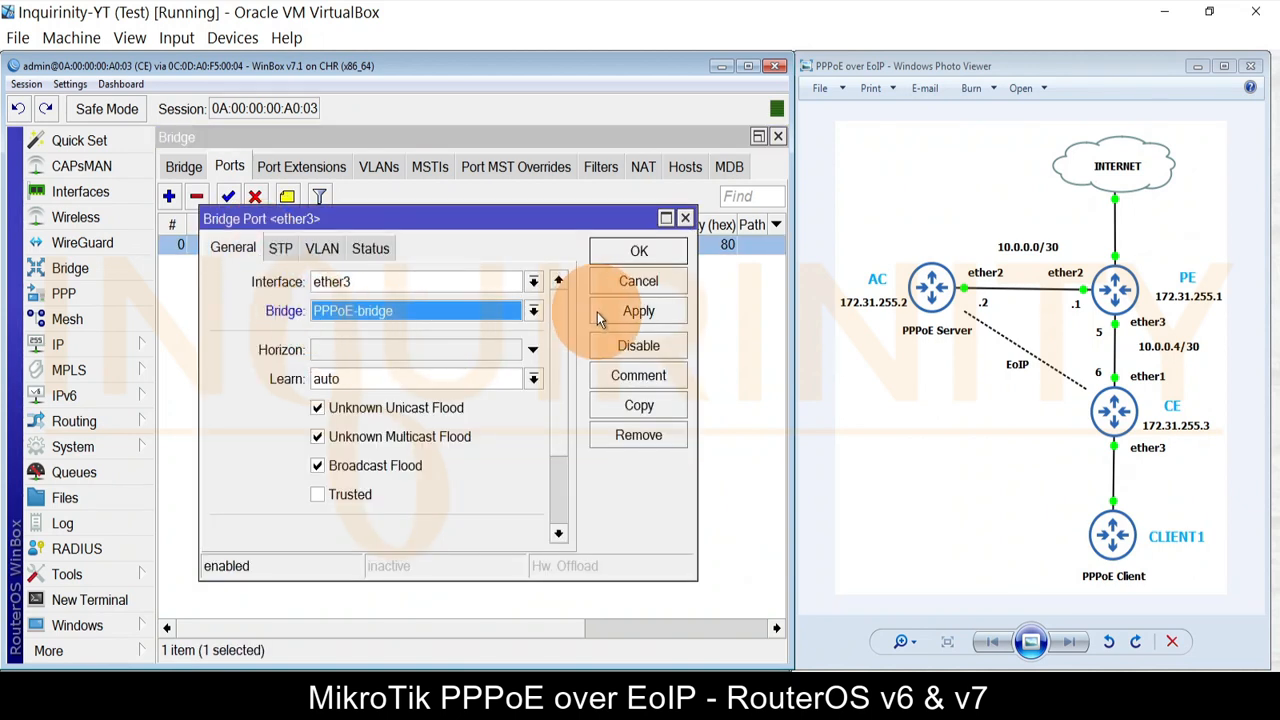
{"action": "left_click", "coordinate": [637, 255]}
Step: Add PPPoE-Tunnel as a new port of PPPoE-bridge
{"action": "left_click", "coordinate": [168, 196]}
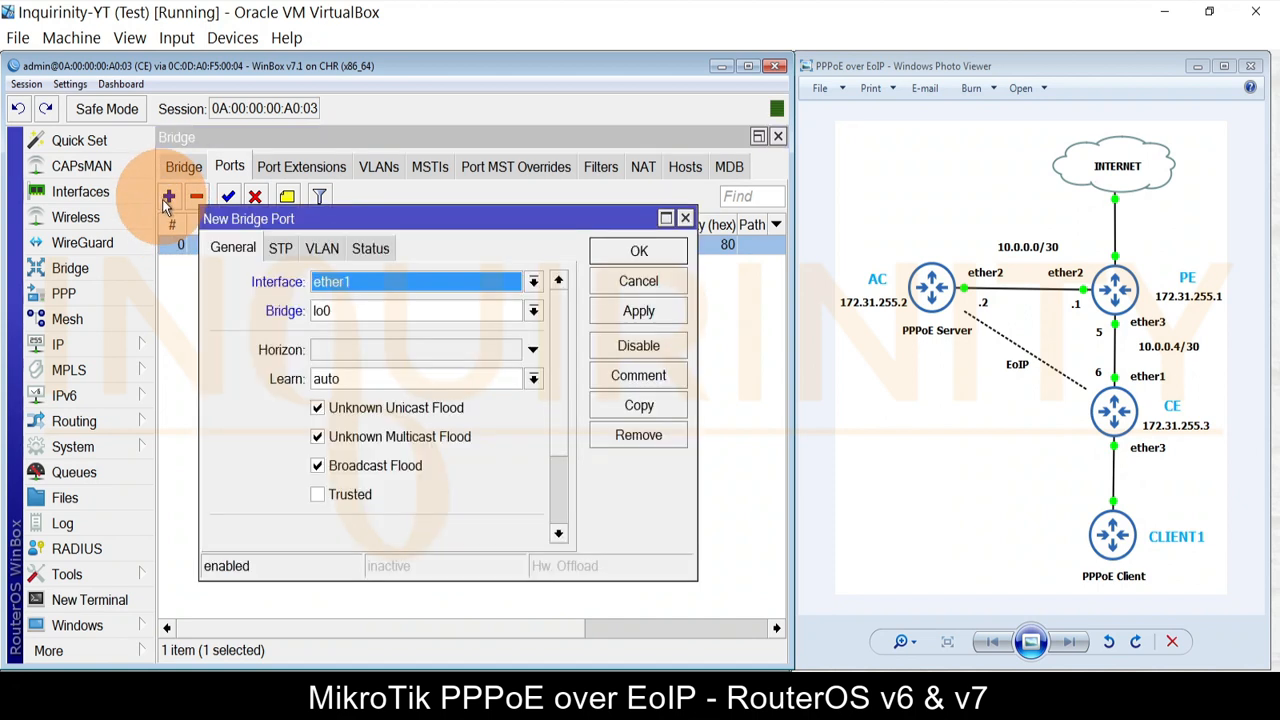
{"action": "left_click", "coordinate": [340, 282]}
{"action": "left_click", "coordinate": [355, 304]}
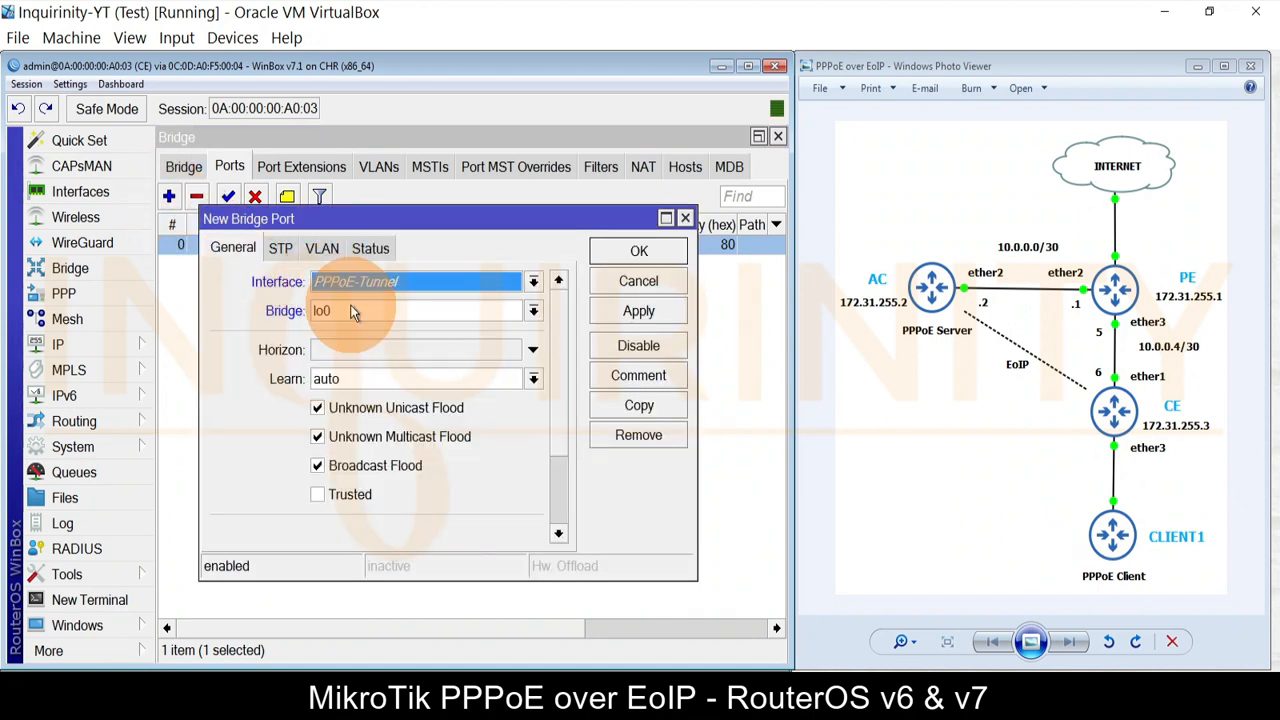
{"action": "left_click", "coordinate": [352, 311]}
{"action": "left_click", "coordinate": [365, 331]}
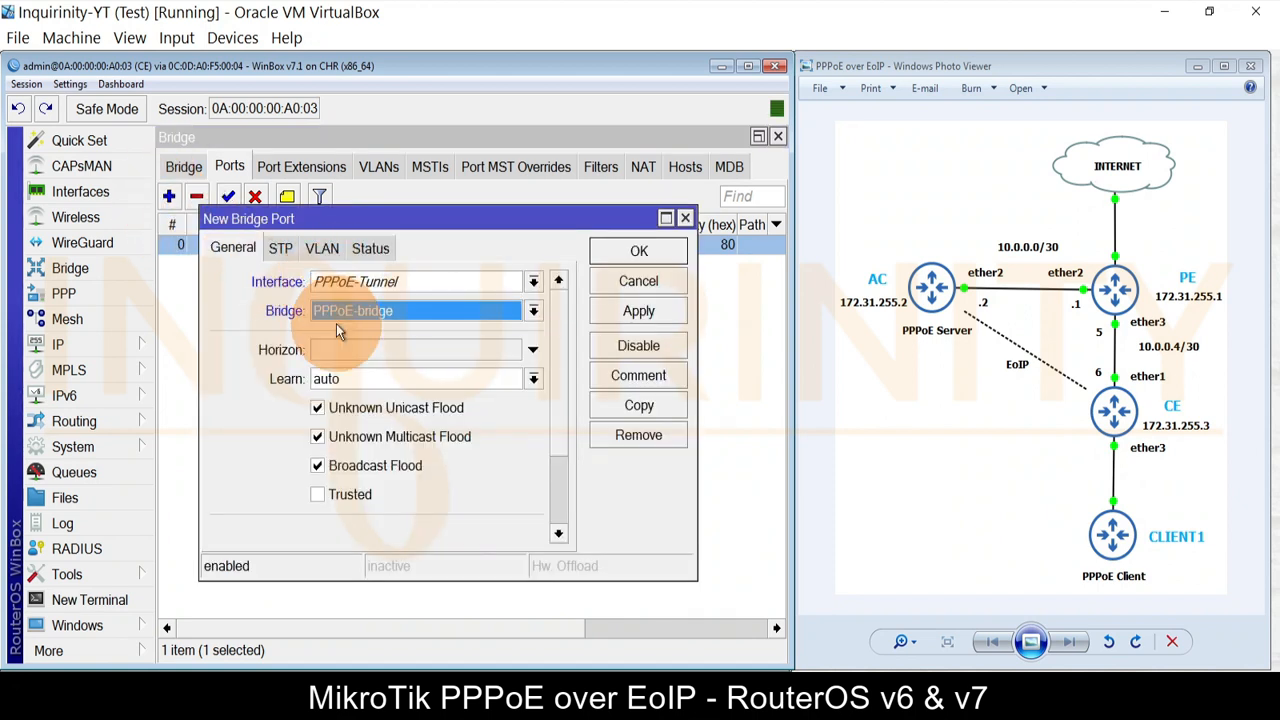
{"action": "left_click", "coordinate": [612, 312]}
{"action": "left_click", "coordinate": [634, 250]}
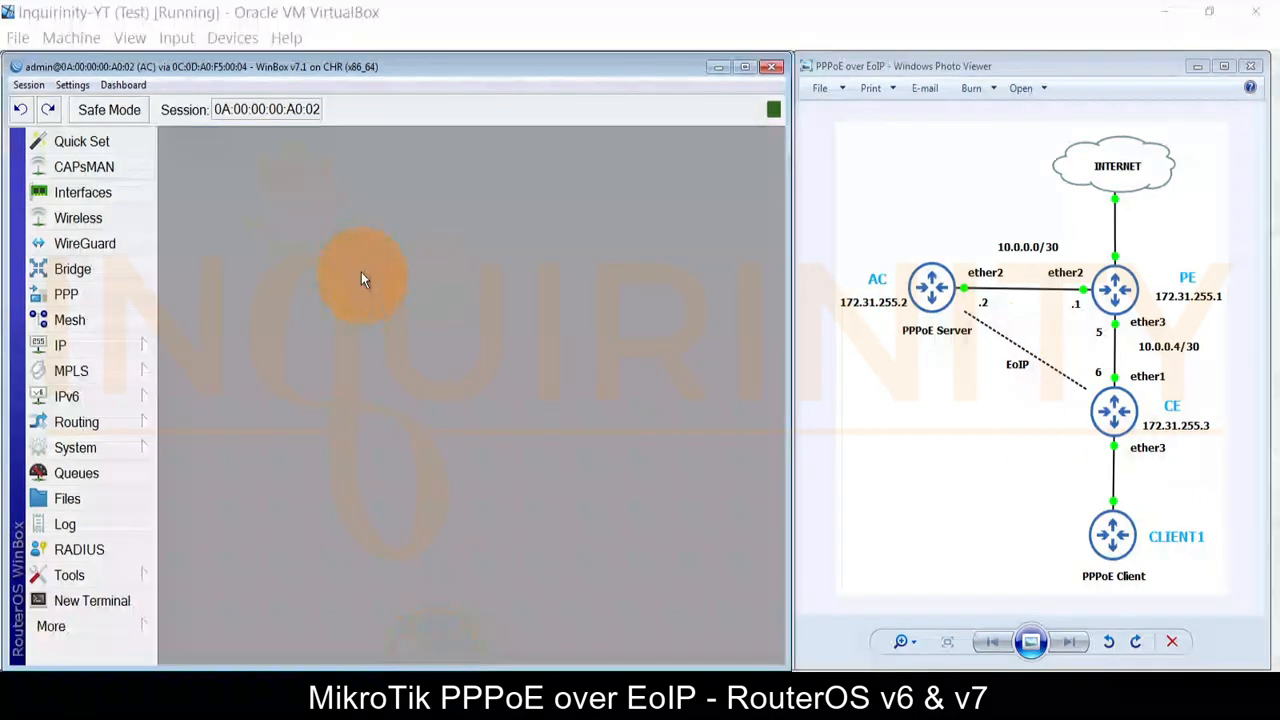
Step: Start a new EoIP tunnel on AC named PPPoE-Tunnel with MAC 00:00:5E:80:00:02
{"action": "left_click", "coordinate": [105, 193]}
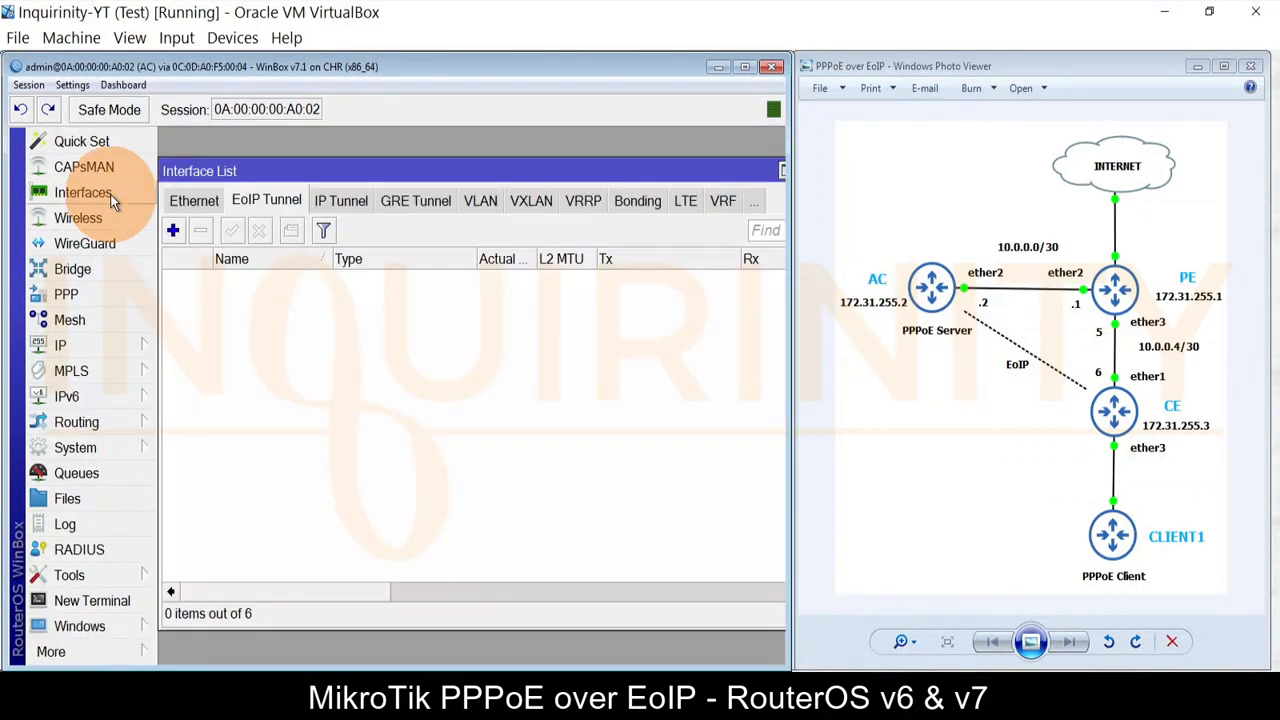
{"action": "left_click", "coordinate": [173, 231]}
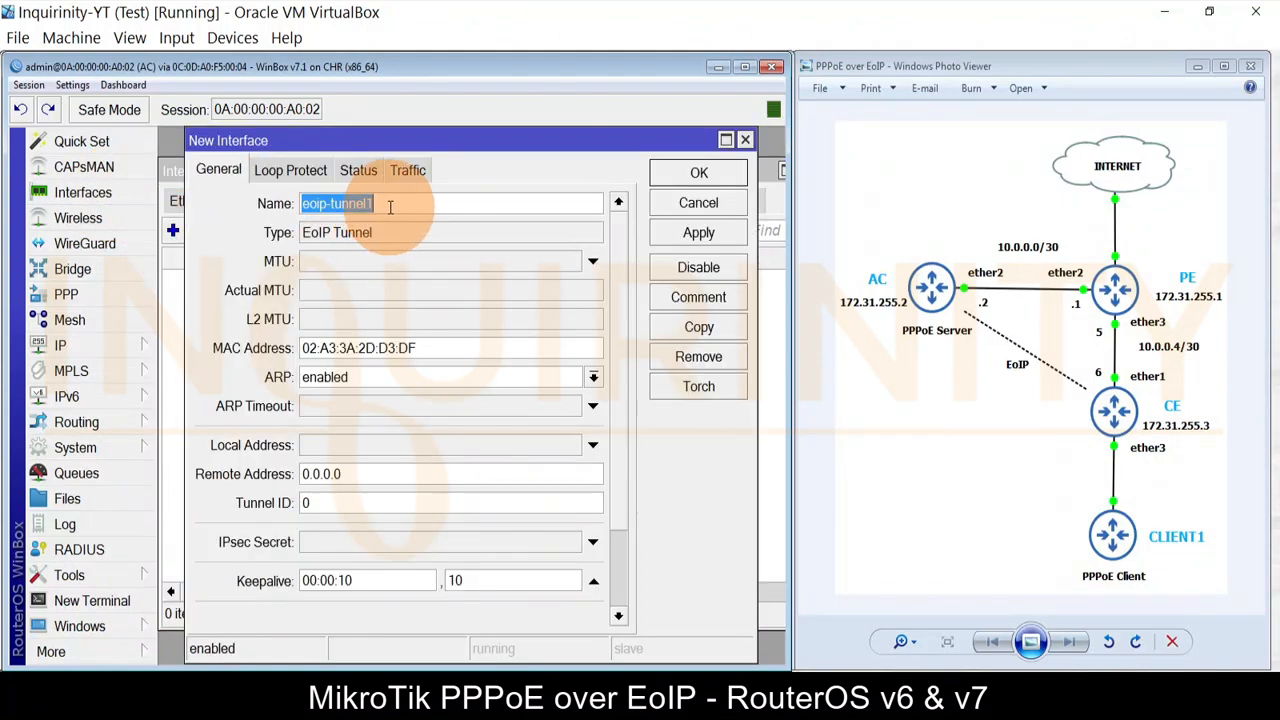
{"action": "type", "text": "PPPoE"}
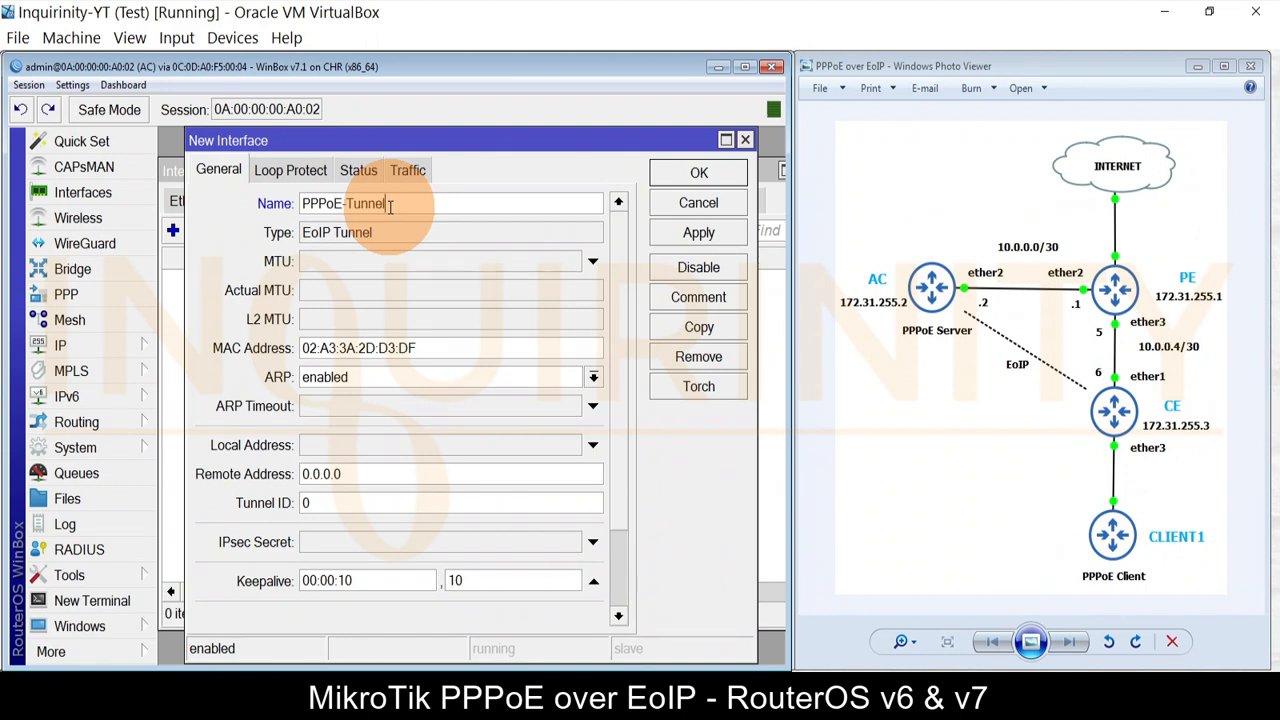
{"action": "double_click", "coordinate": [377, 348]}
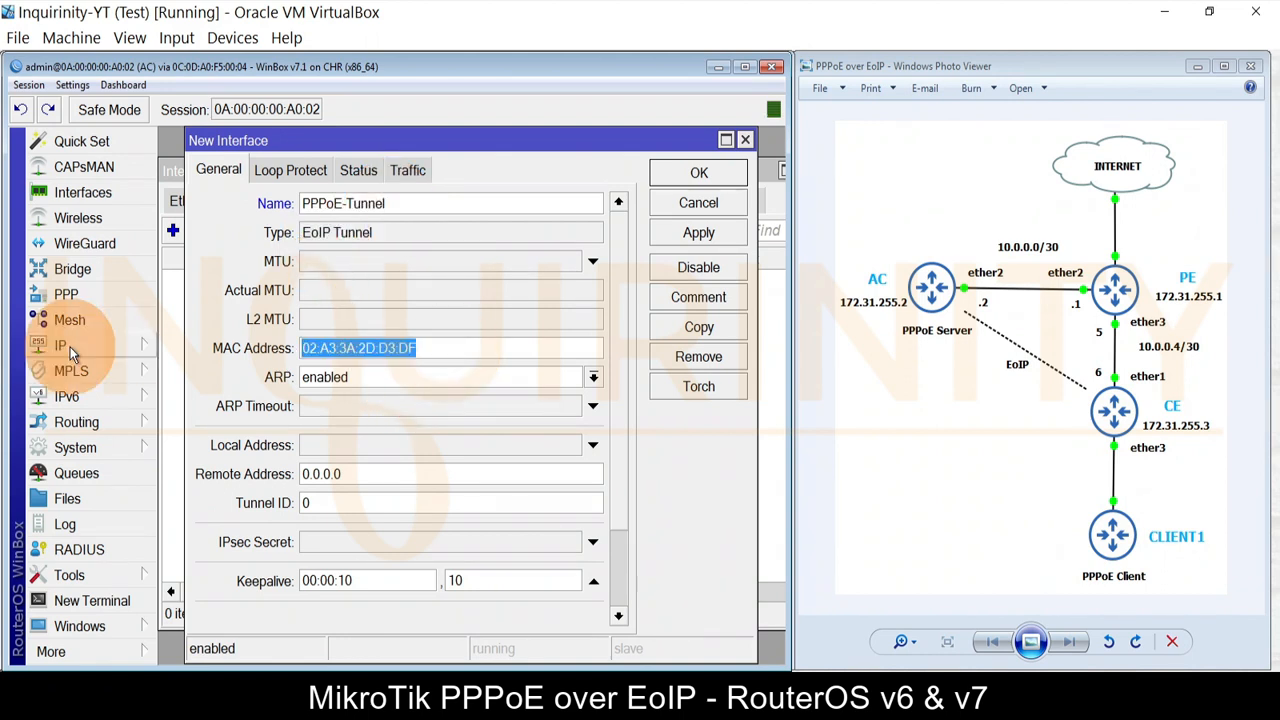
{"action": "type", "text": "00:00:5E:"}
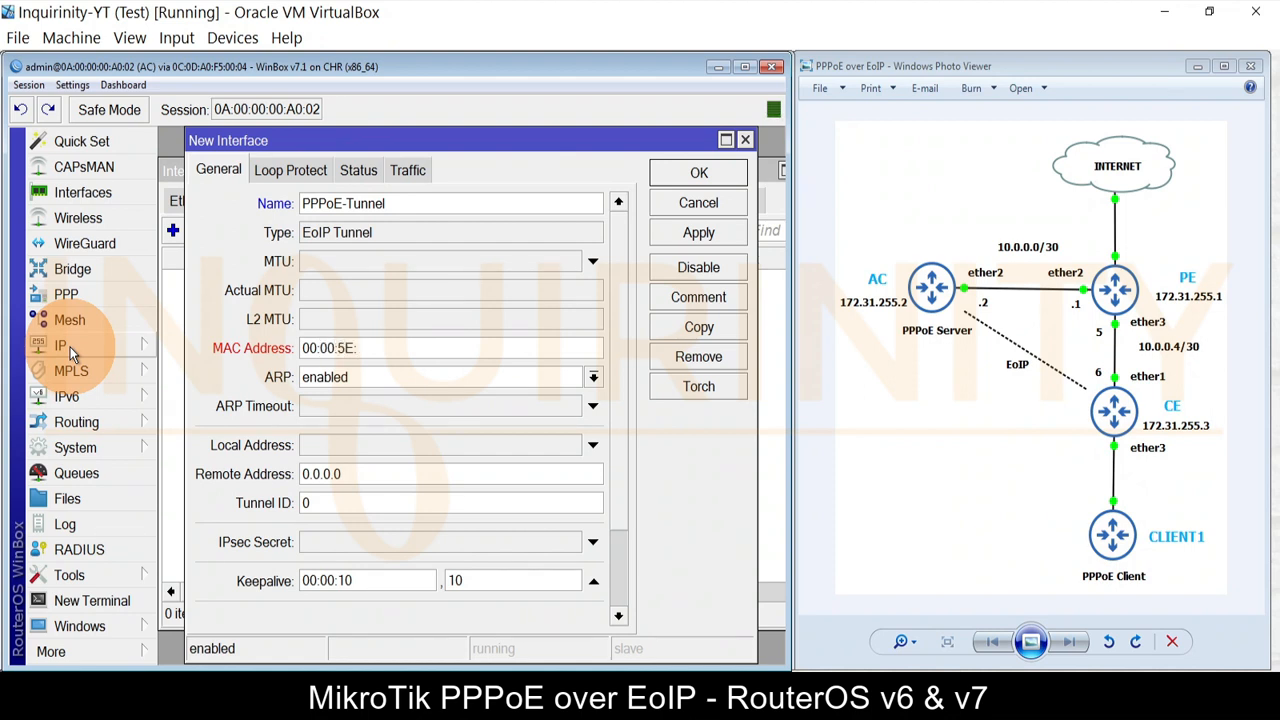
{"action": "type", "text": "80:00:02"}
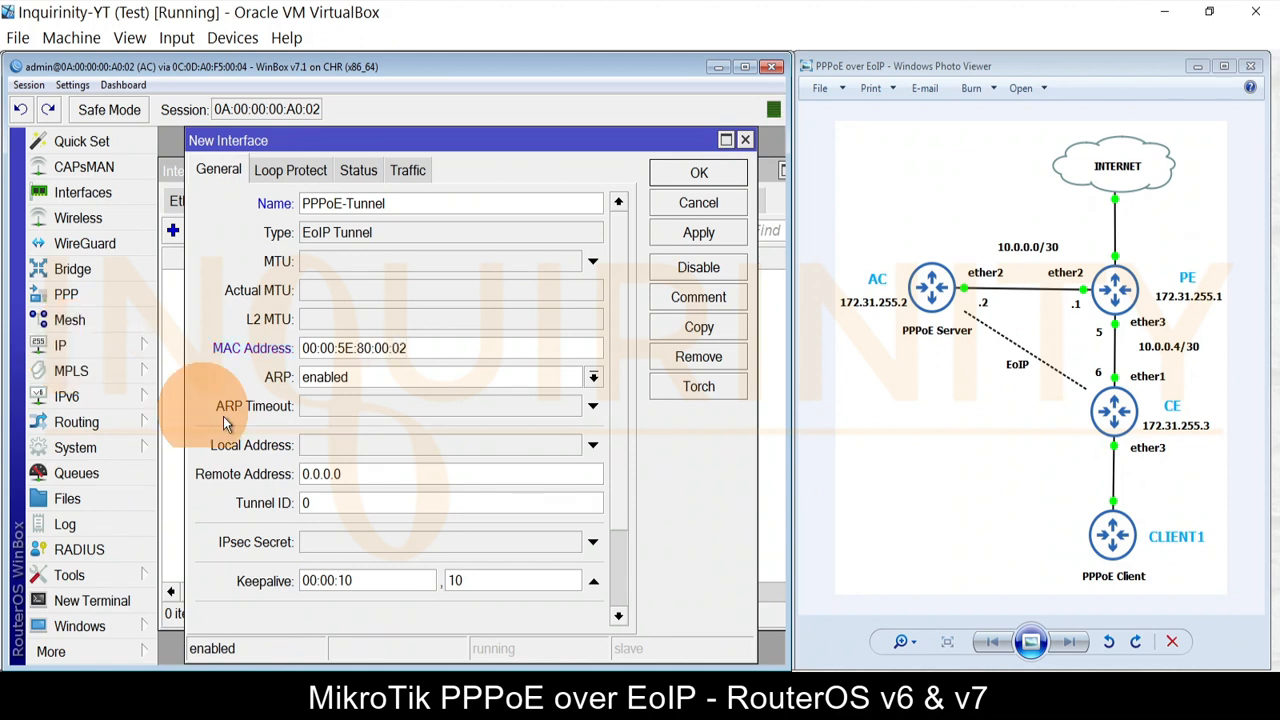
Step: Set local 172.31.255.2, remote 172.31.255.3 and tunnel ID 10, and save the tunnel
{"action": "left_click", "coordinate": [543, 446]}
{"action": "type", "text": "172.31.255.2"}
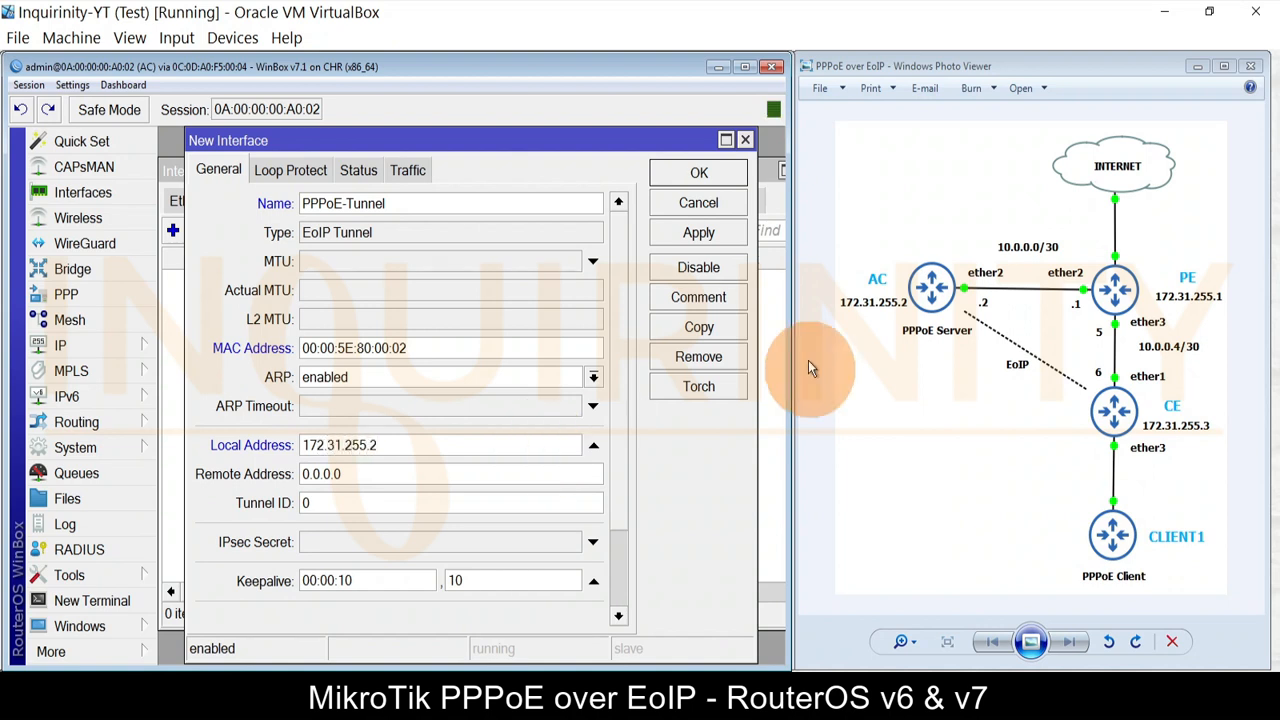
{"action": "key", "text": "Tab"}
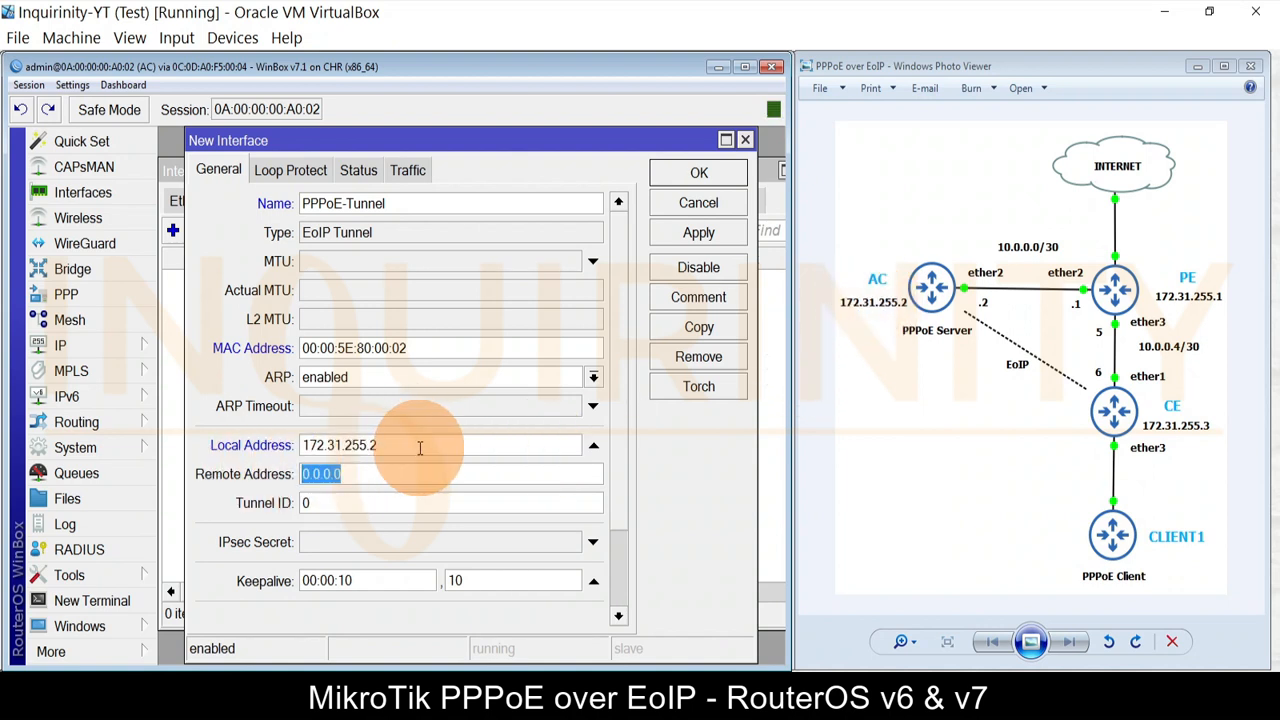
{"action": "left_click_drag", "start_coordinate": [420, 447], "coordinate": [250, 448]}
{"action": "key", "text": "ctrl+c"}
{"action": "left_click_drag", "start_coordinate": [367, 474], "coordinate": [176, 487]}
{"action": "key", "text": "ctrl+v"}
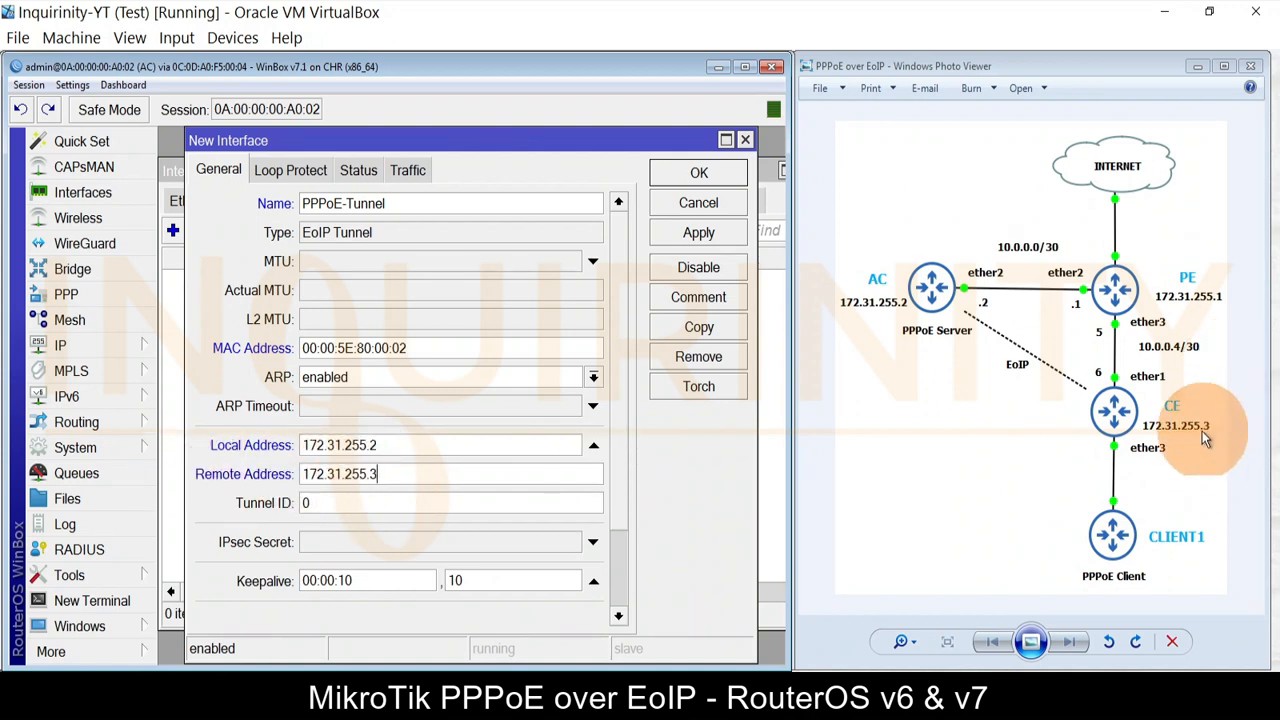
{"action": "key", "text": "Tab"}
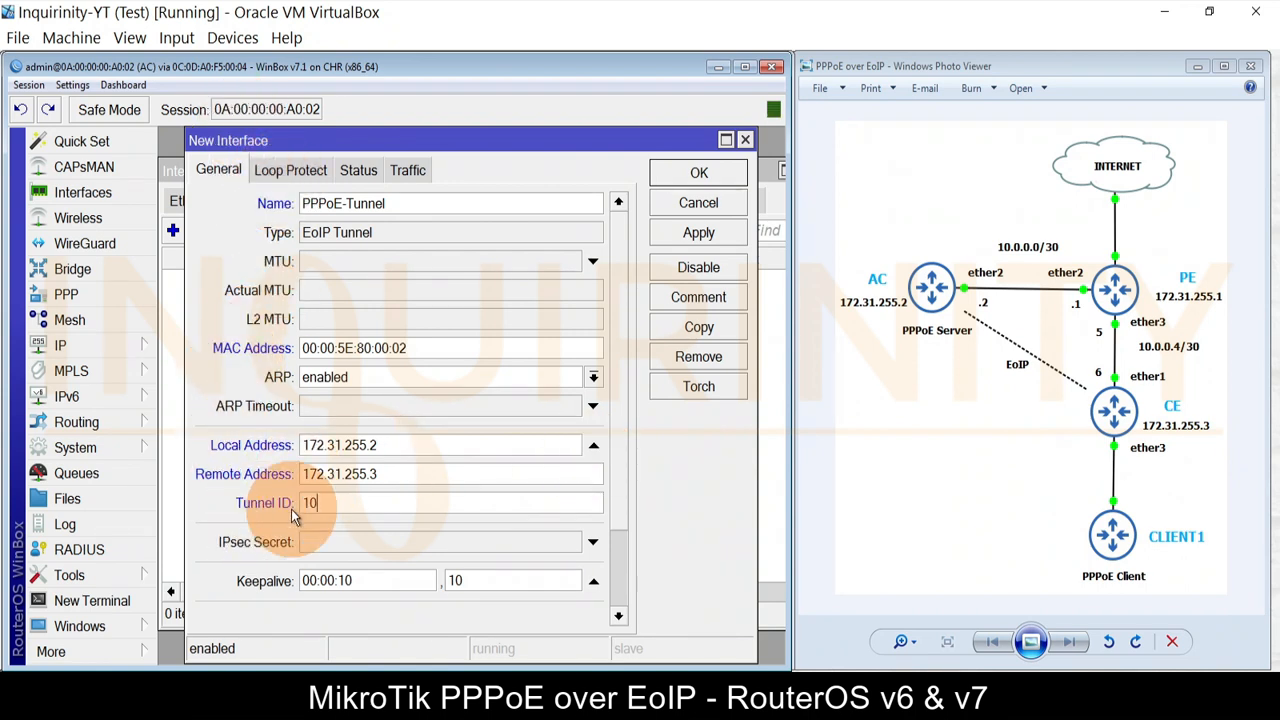
{"action": "left_click", "coordinate": [698, 232]}
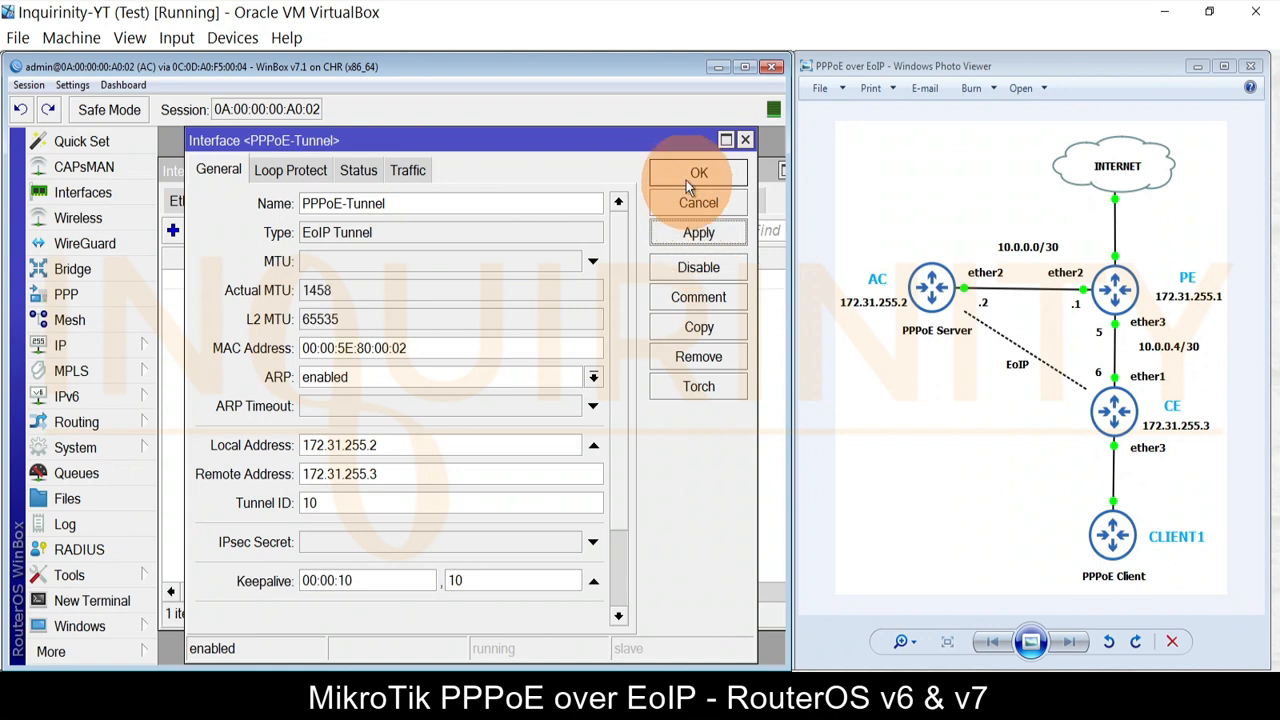
{"action": "left_click", "coordinate": [699, 174]}
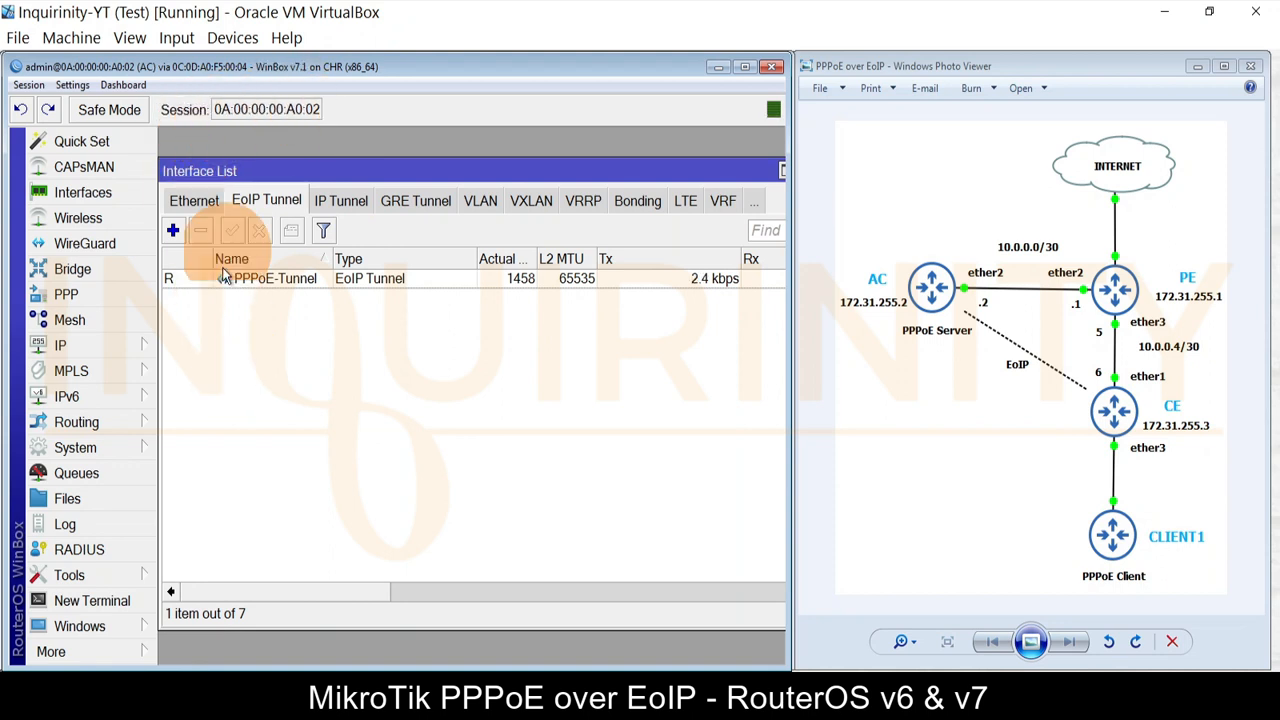
Step: Close the interface list and start a new bridge named PPPoE-bridge
{"action": "double_click", "coordinate": [725, 170]}
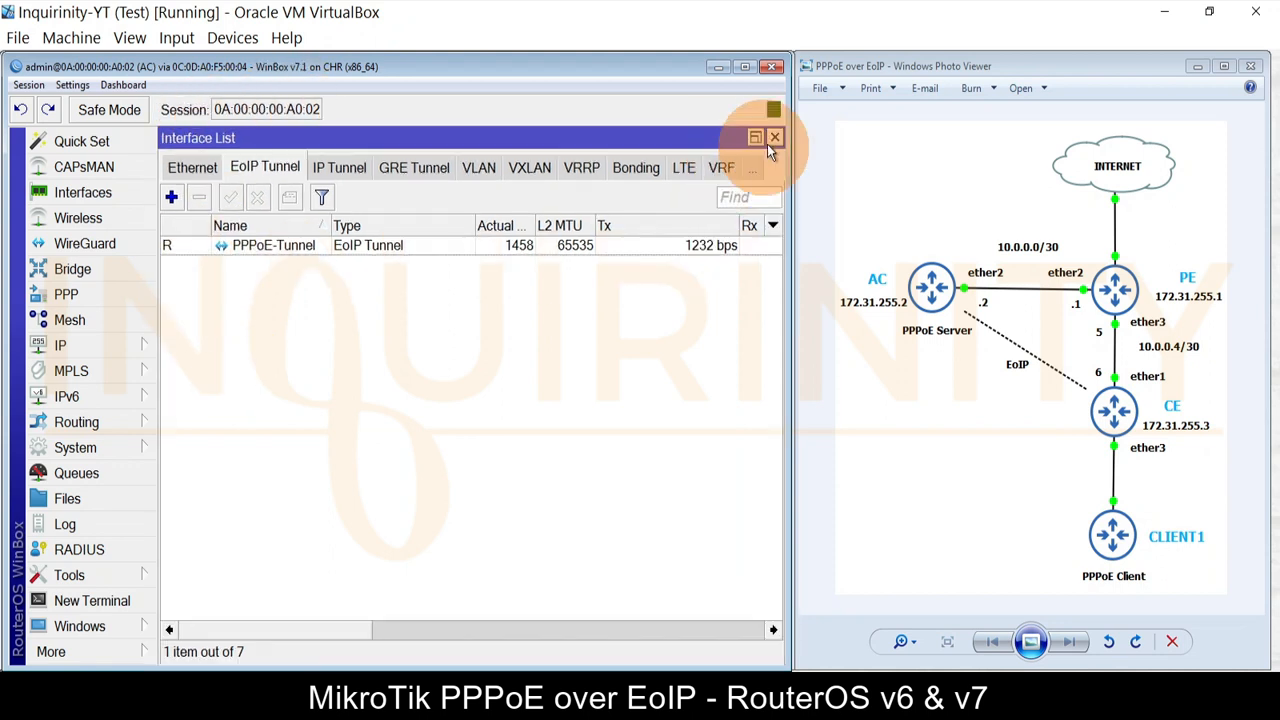
{"action": "left_click", "coordinate": [774, 138]}
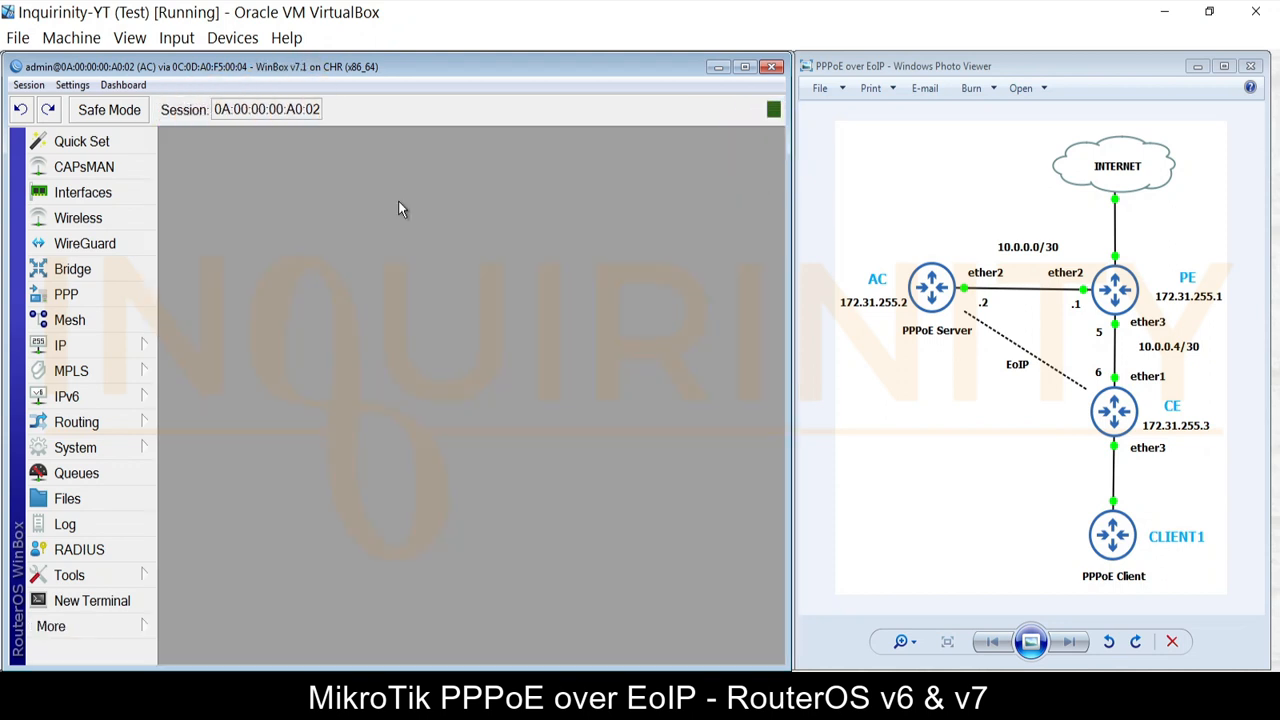
{"action": "left_click", "coordinate": [73, 271]}
{"action": "left_click", "coordinate": [171, 197]}
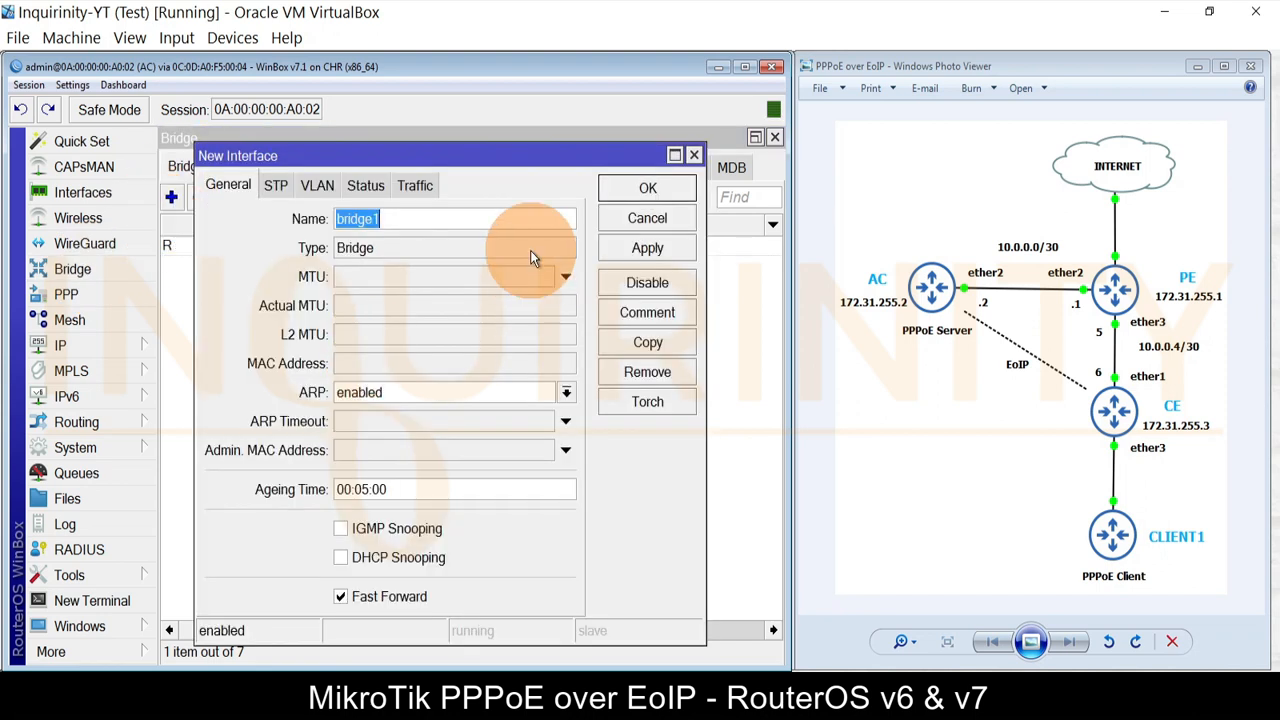
{"action": "type", "text": "PPPoE-bridge"}
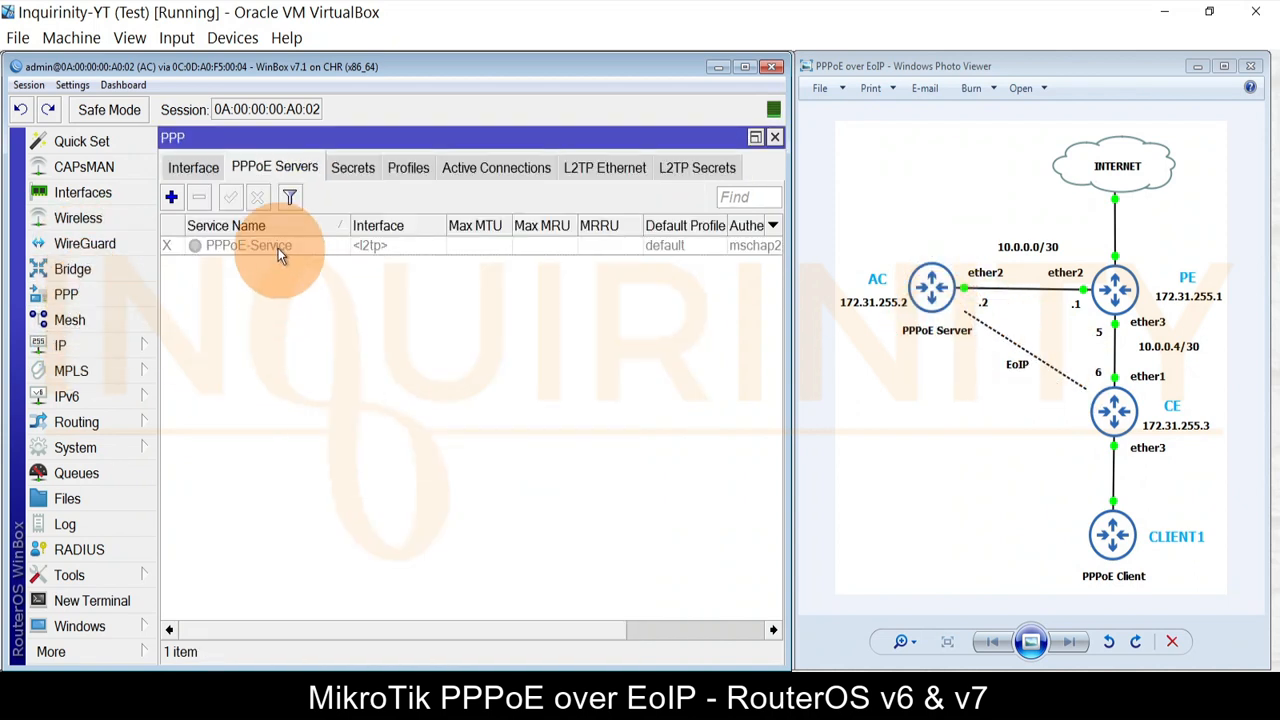
Step: Check which interfaces the PPPoE-Service server offers, leaving it unchanged
{"action": "double_click", "coordinate": [278, 248]}
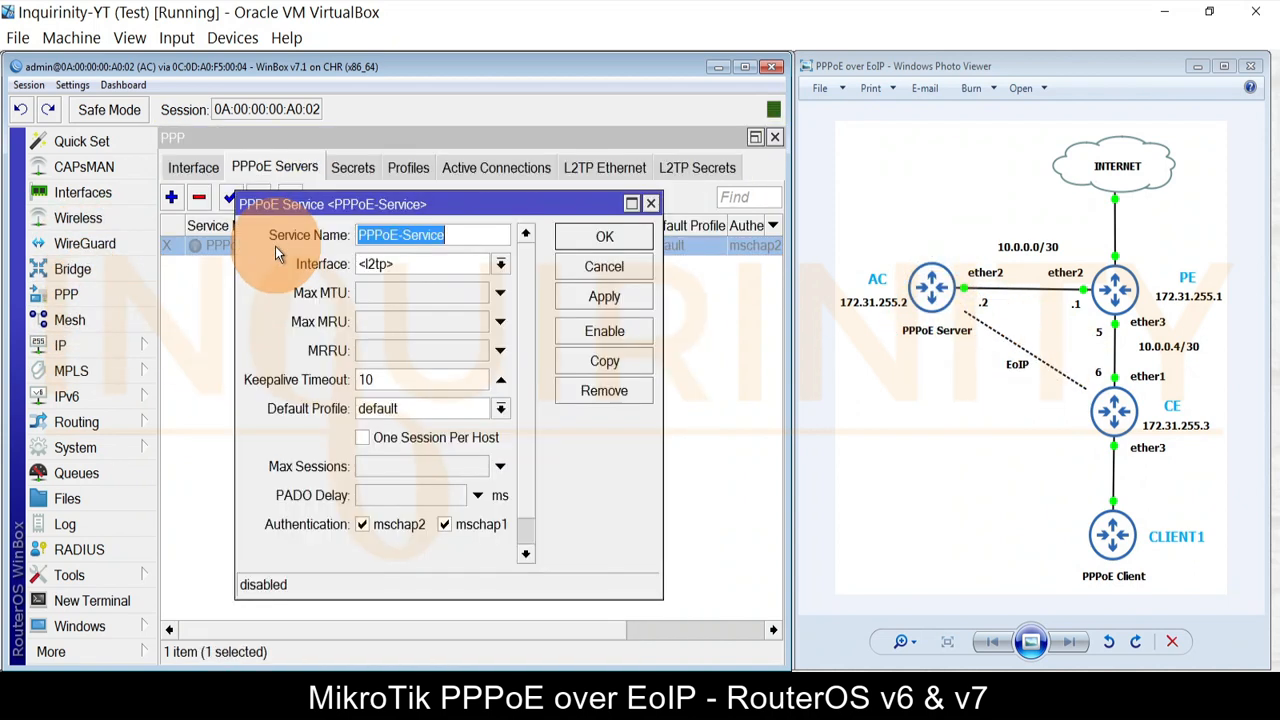
{"action": "left_click", "coordinate": [423, 270]}
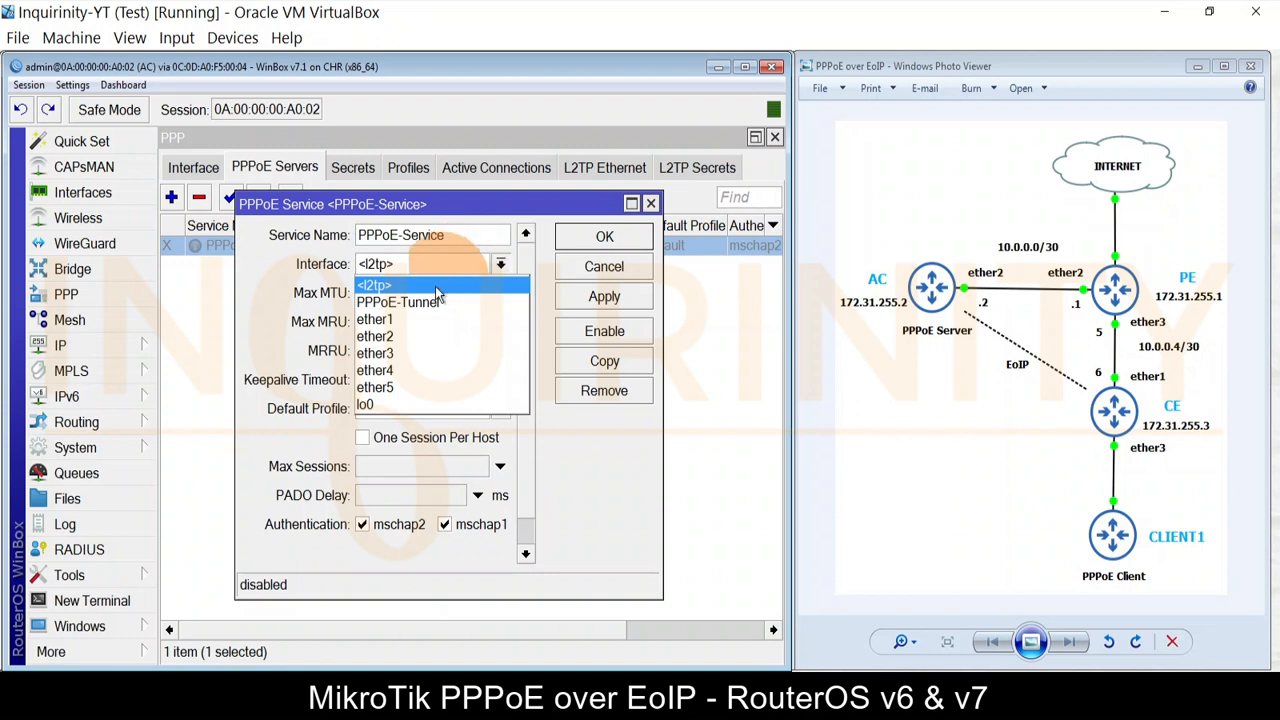
{"action": "left_click", "coordinate": [580, 270]}
{"action": "left_click", "coordinate": [602, 266]}
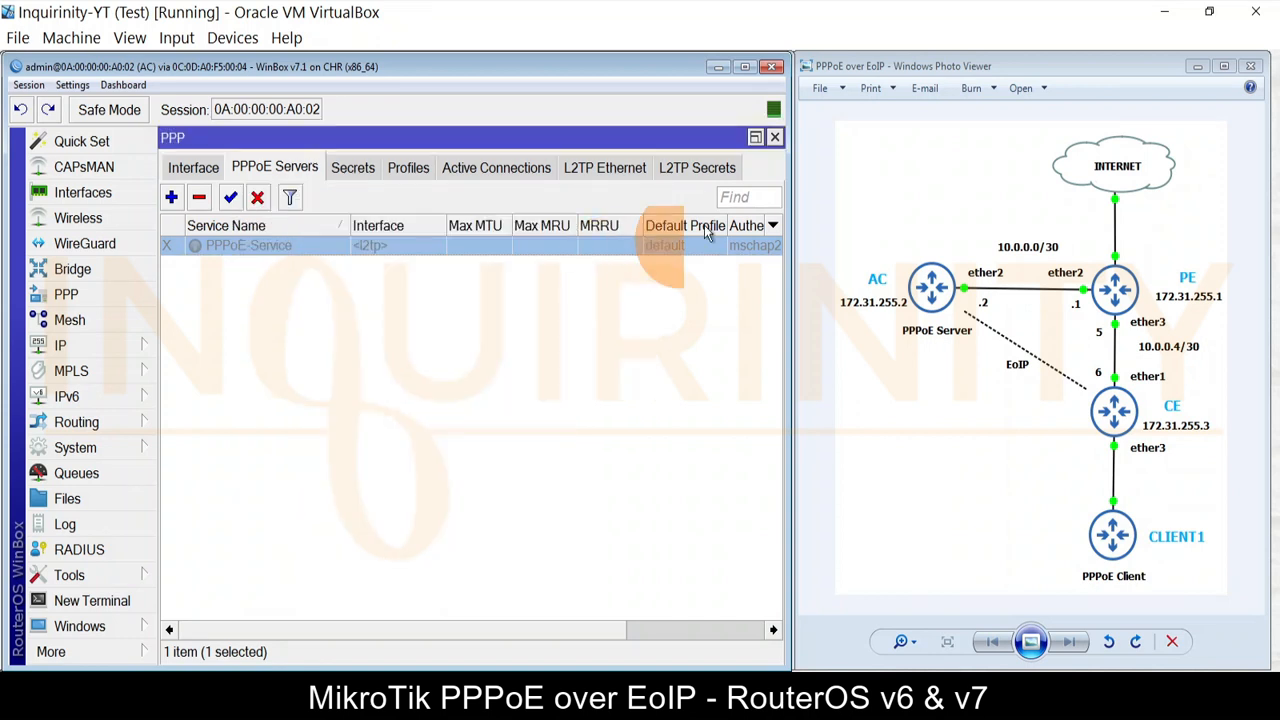
{"action": "left_click", "coordinate": [777, 135]}
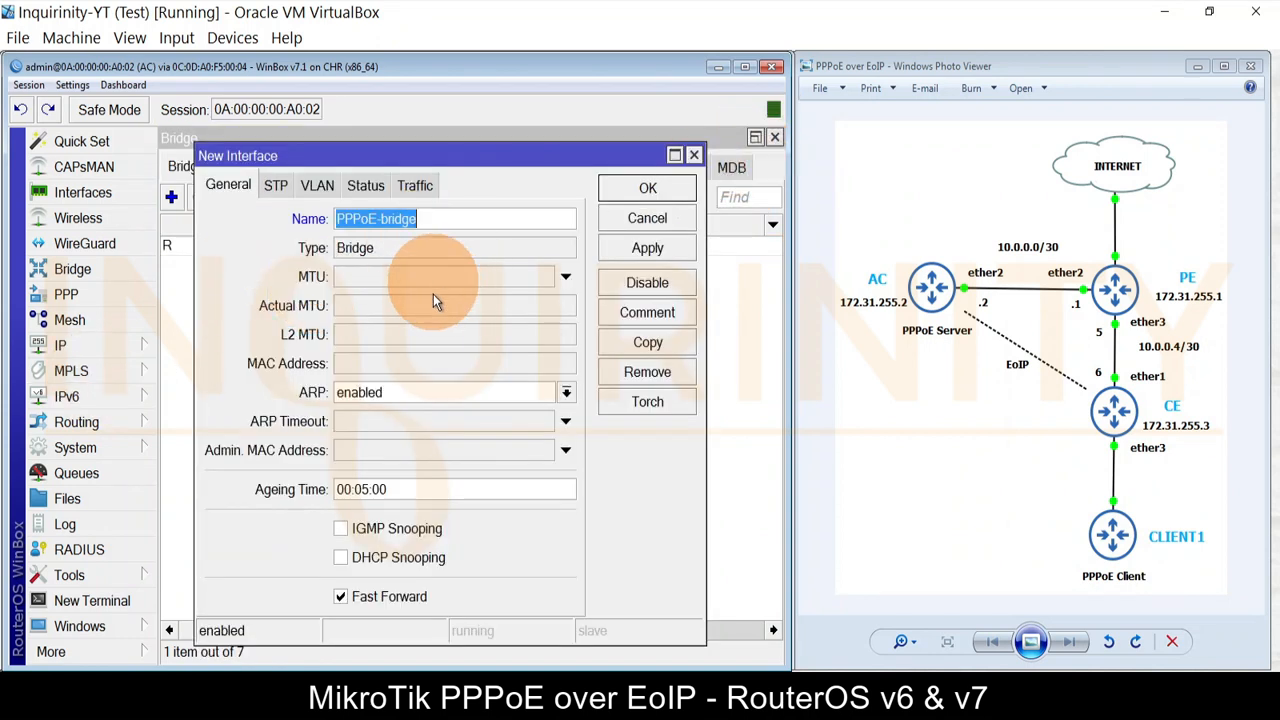
Step: Save PPPoE-bridge and add PPPoE-Tunnel as its bridge port
{"action": "left_click", "coordinate": [629, 252]}
{"action": "left_click", "coordinate": [634, 190]}
{"action": "left_click", "coordinate": [232, 167]}
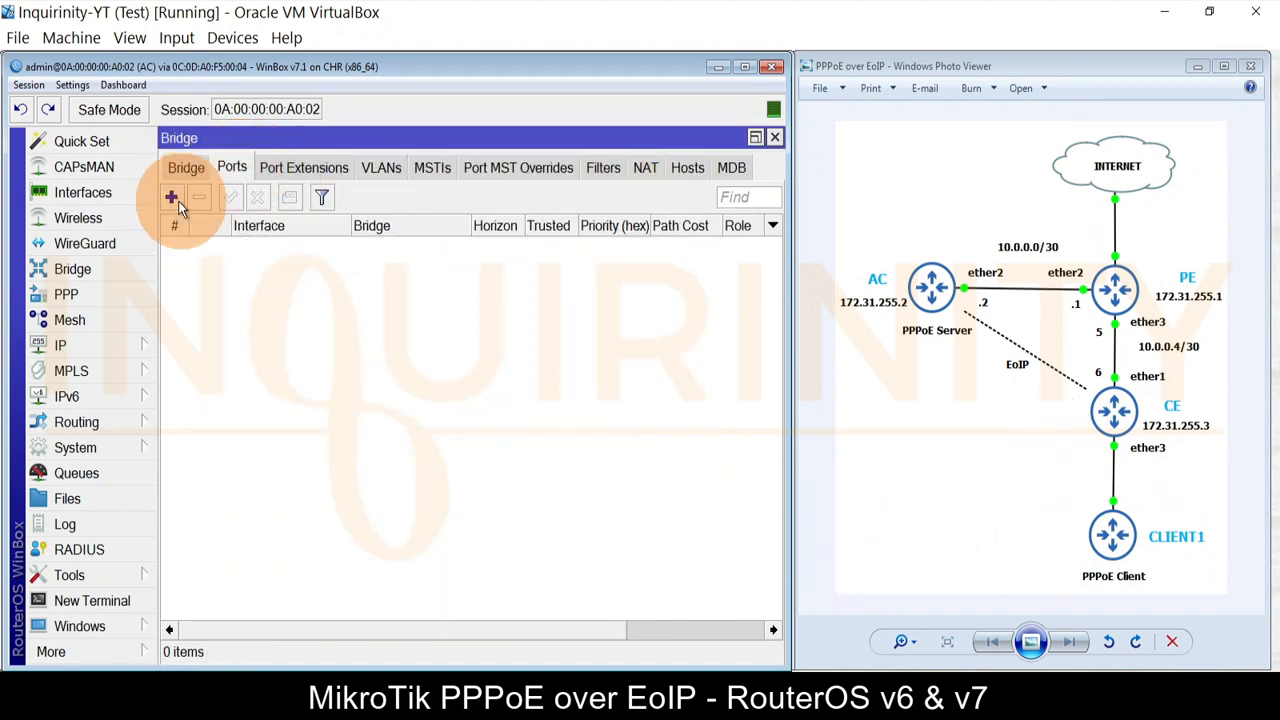
{"action": "left_click", "coordinate": [172, 197]}
{"action": "left_click", "coordinate": [400, 263]}
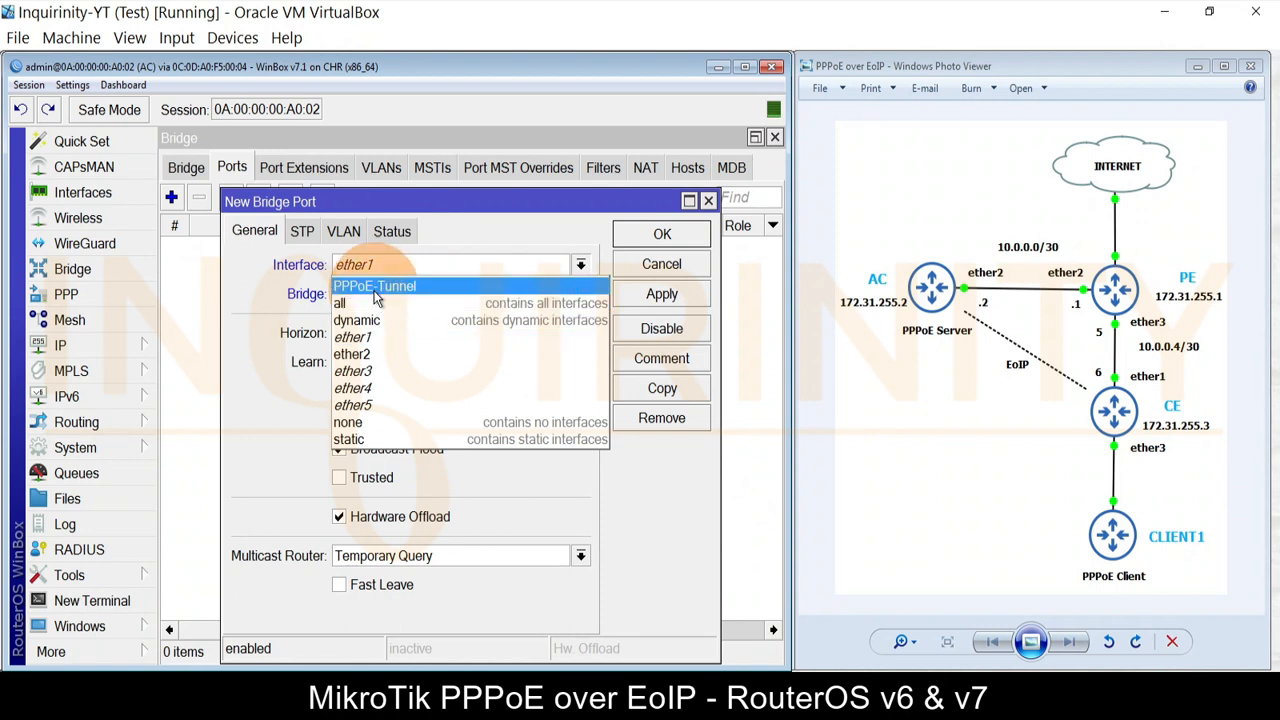
{"action": "left_click", "coordinate": [541, 293]}
{"action": "left_click", "coordinate": [648, 291]}
{"action": "left_click", "coordinate": [630, 234]}
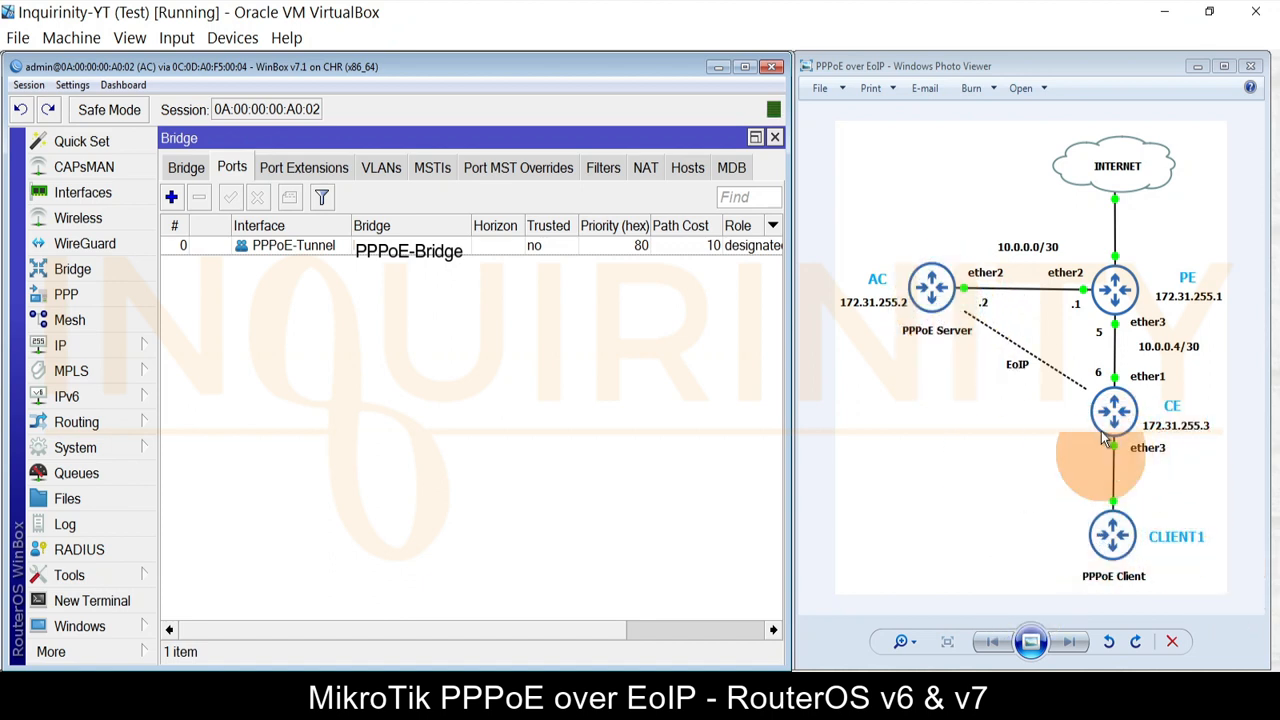
{"action": "left_click", "coordinate": [775, 137]}
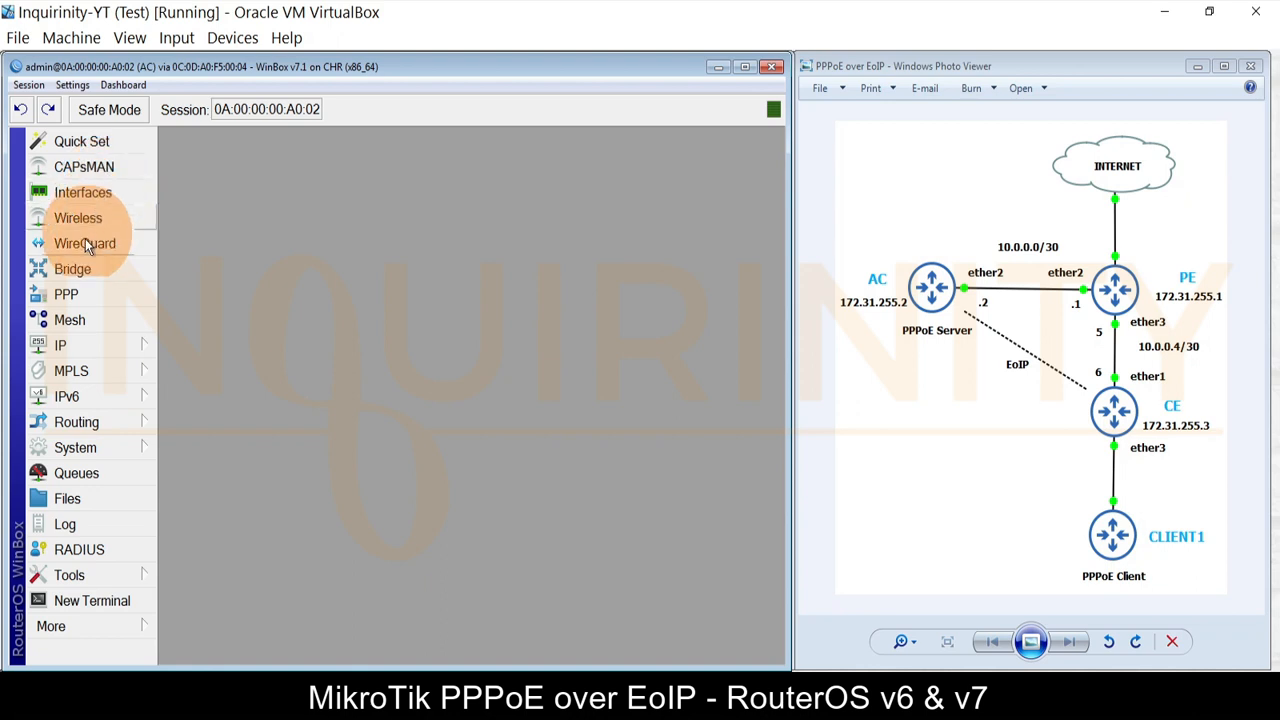
Step: Bind the PPPoE-Service server to PPPoE-bridge and enable it
{"action": "left_click", "coordinate": [72, 295]}
{"action": "double_click", "coordinate": [232, 247]}
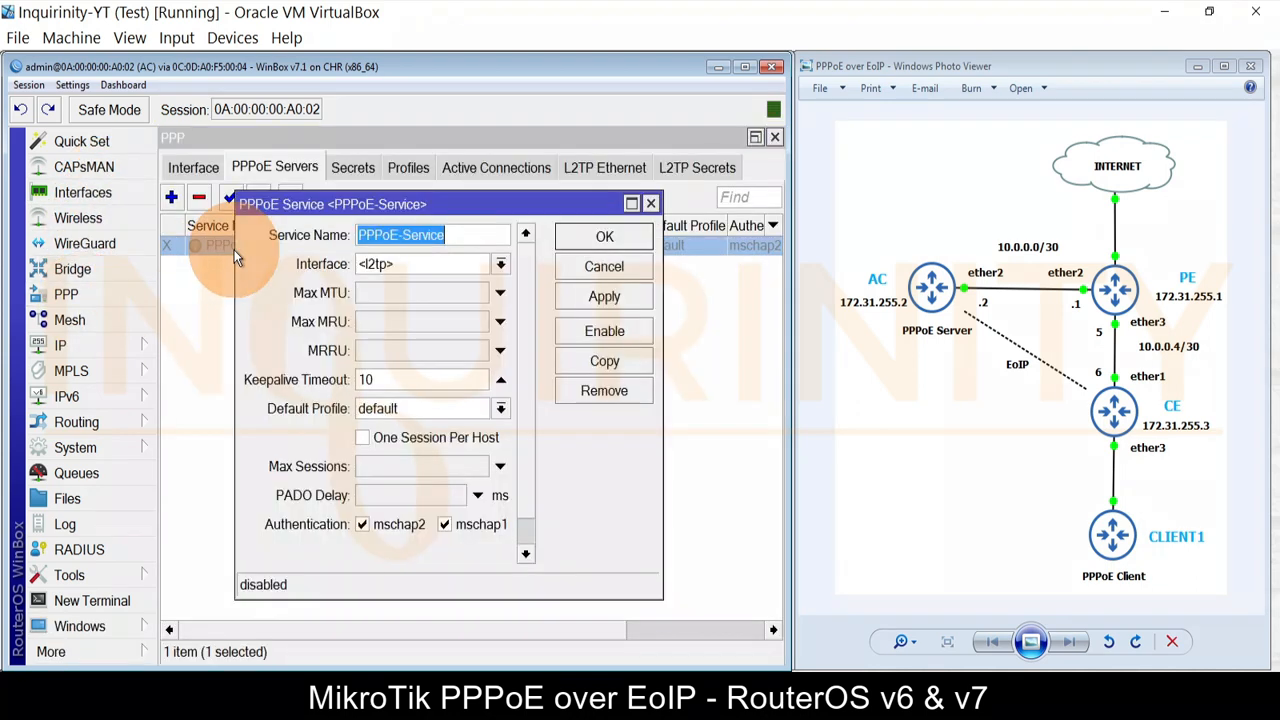
{"action": "left_click", "coordinate": [501, 265]}
{"action": "left_click", "coordinate": [387, 316]}
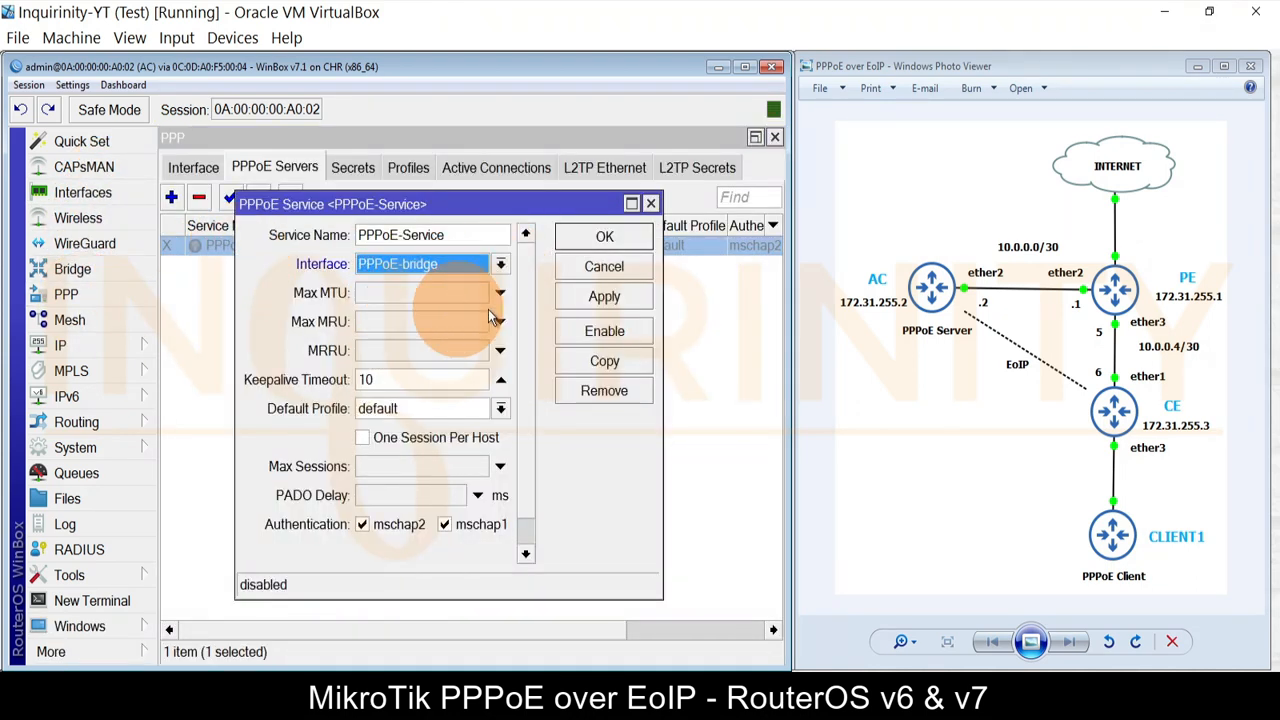
{"action": "left_click", "coordinate": [605, 238]}
{"action": "left_click", "coordinate": [230, 197]}
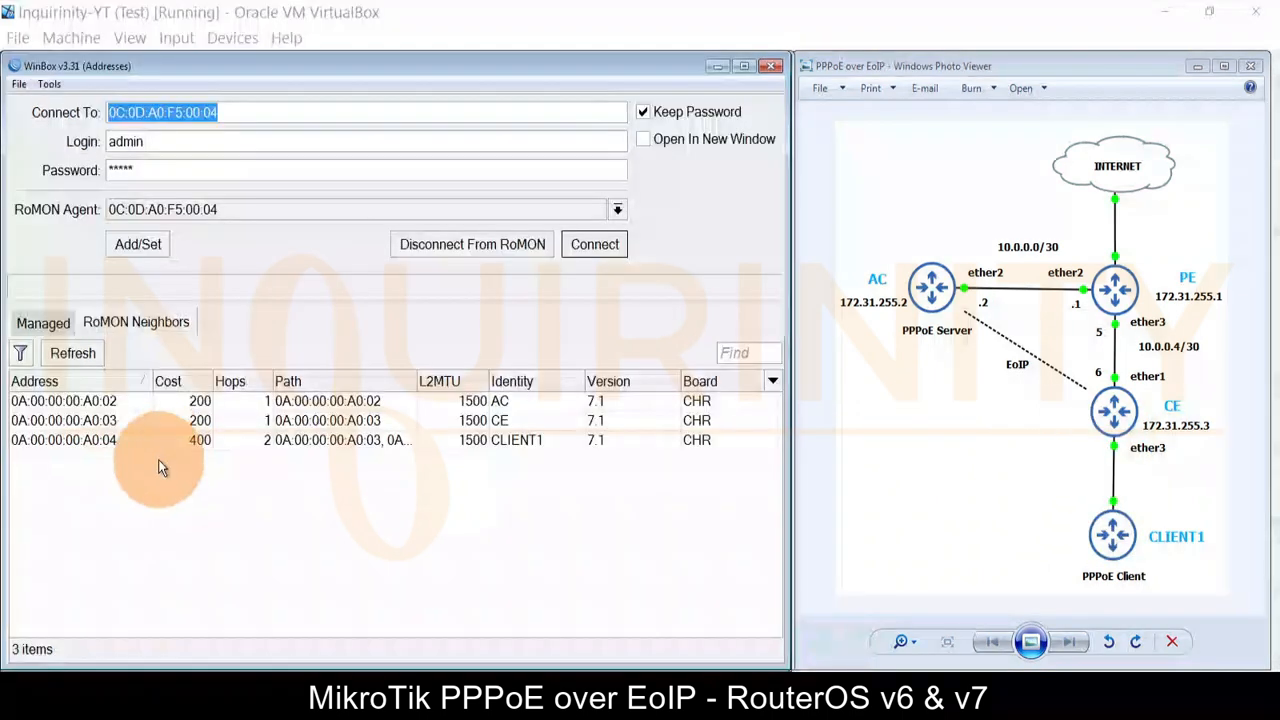
Step: Connect to CLIENT1 via RoMON and delete its ether1 DHCP client
{"action": "left_click", "coordinate": [100, 440]}
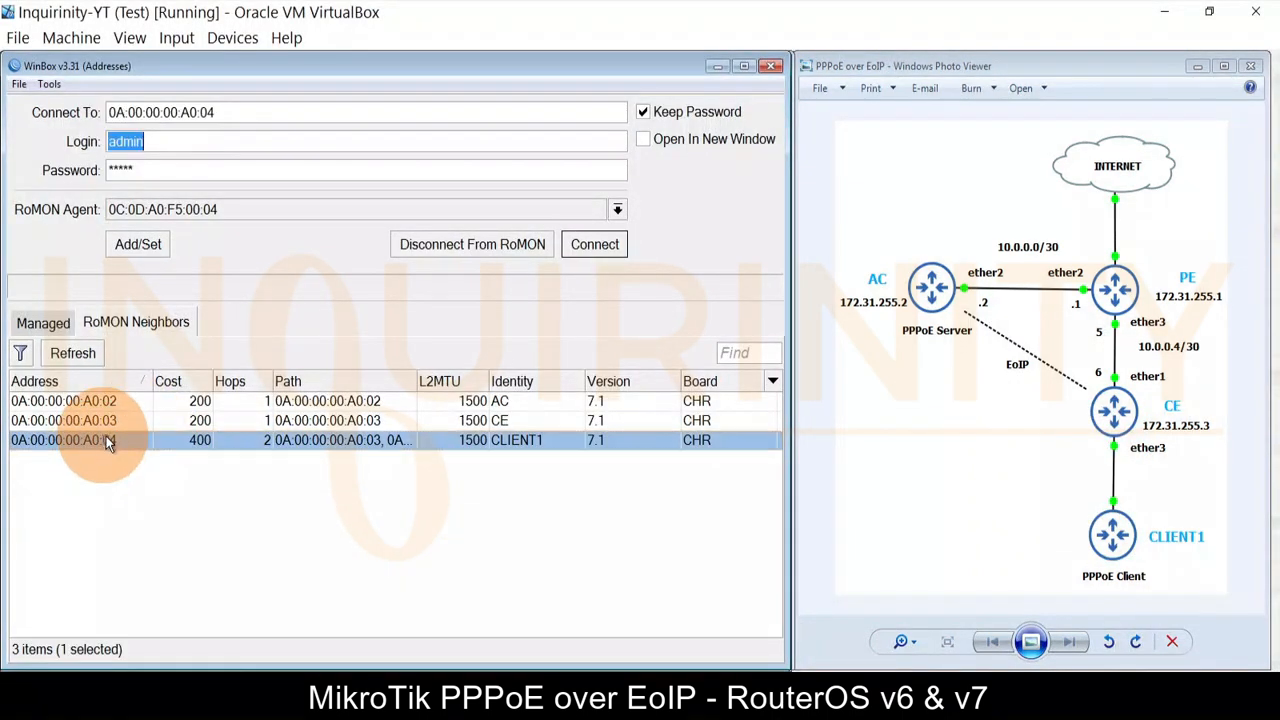
{"action": "left_click", "coordinate": [595, 244]}
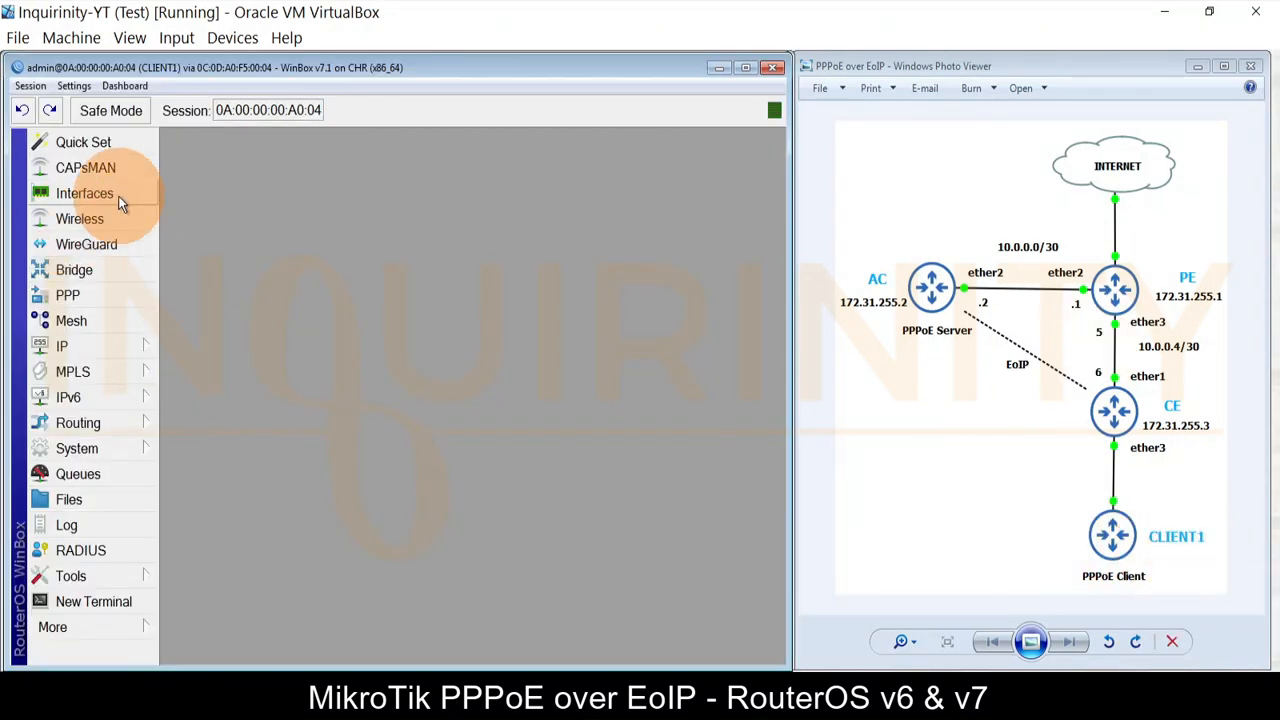
{"action": "left_click", "coordinate": [100, 345]}
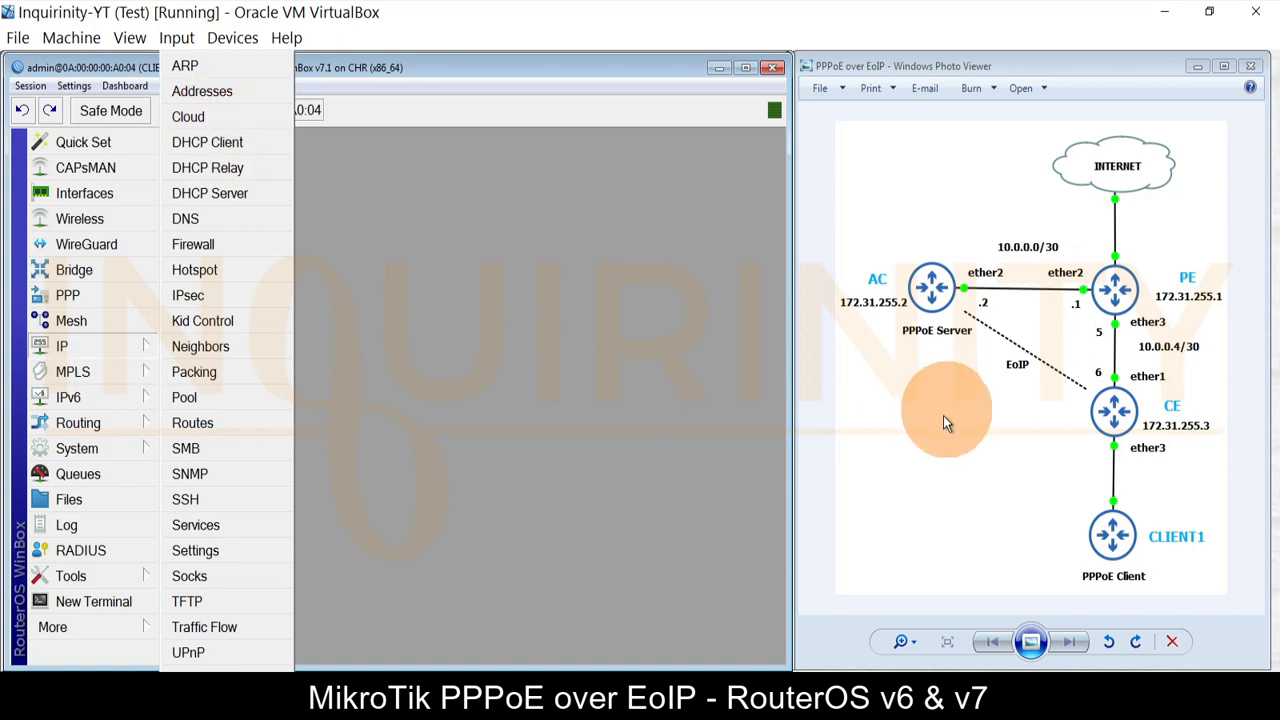
{"action": "left_click", "coordinate": [210, 145]}
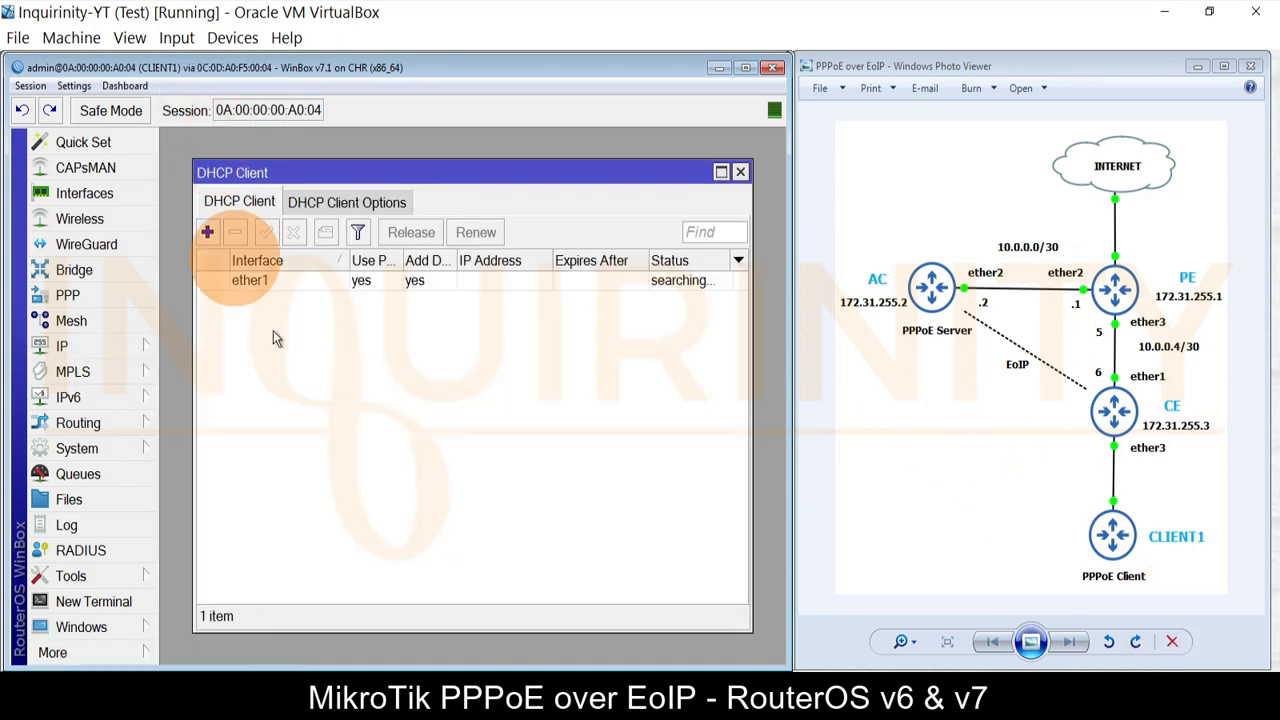
{"action": "left_click", "coordinate": [258, 280]}
{"action": "left_click", "coordinate": [235, 232]}
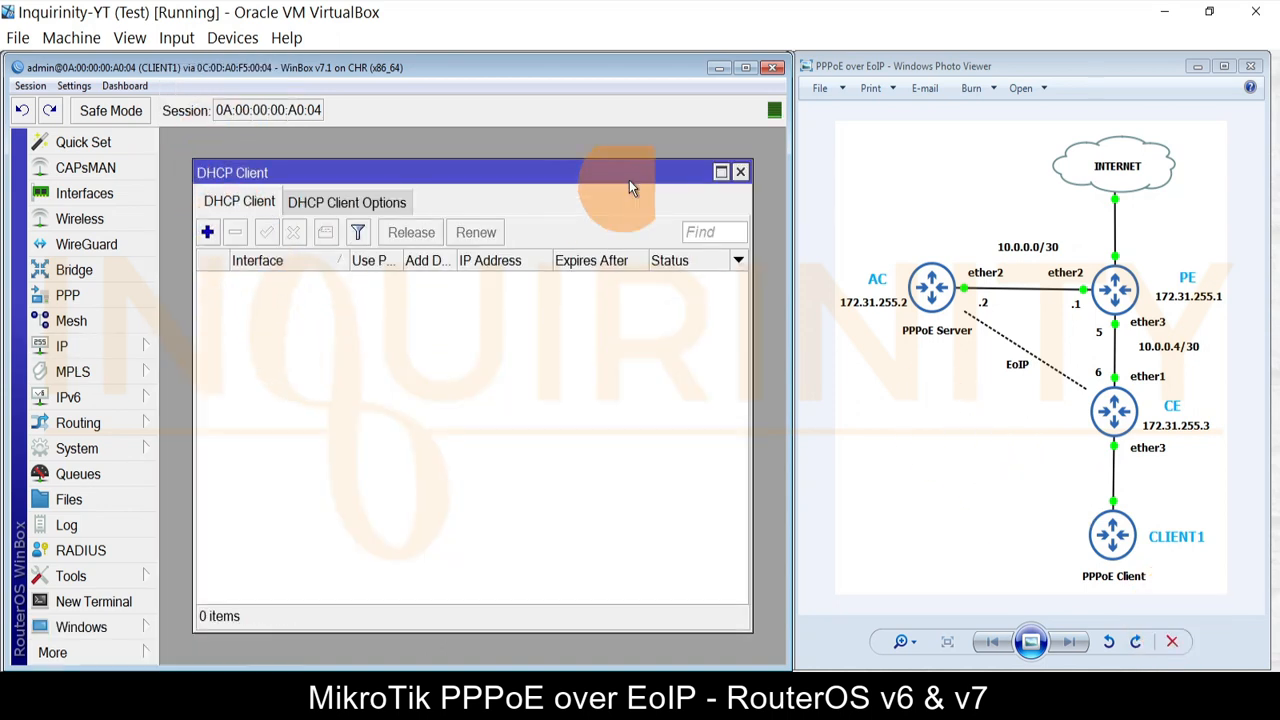
{"action": "left_click", "coordinate": [740, 172]}
Step: Verify pppoe-out1's dial-out user and password and save its settings
{"action": "left_click", "coordinate": [89, 194]}
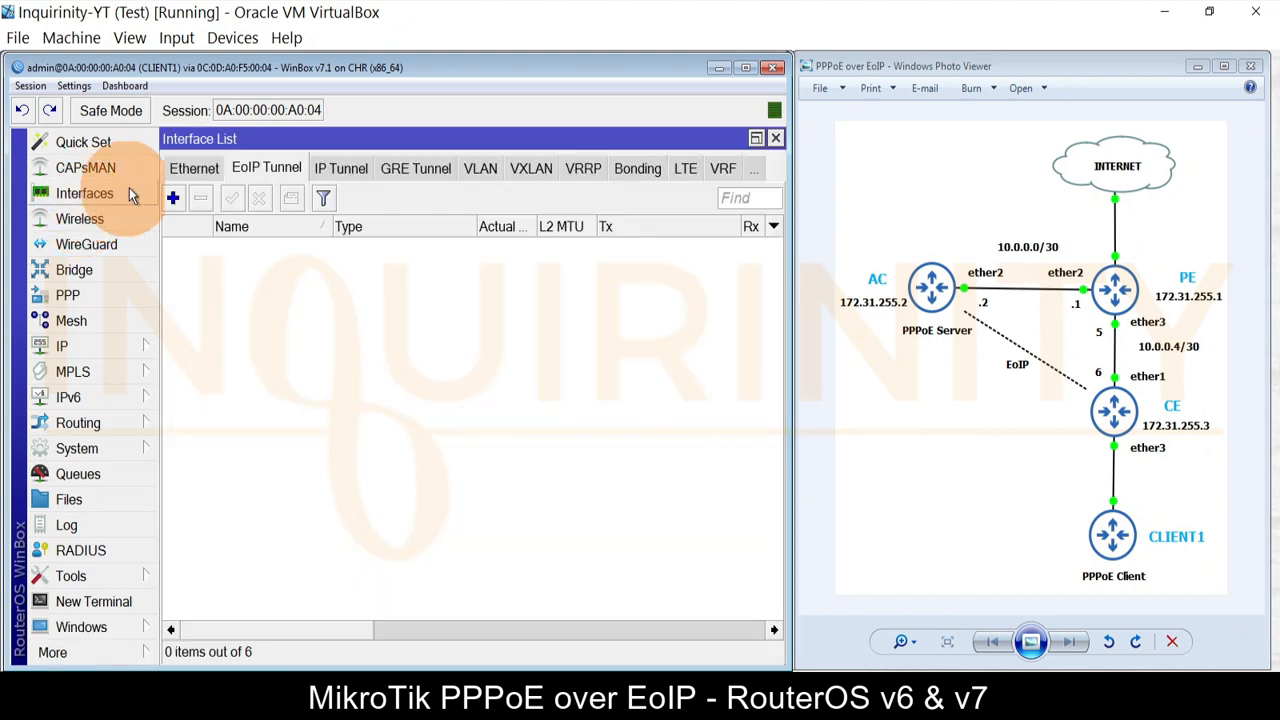
{"action": "left_click", "coordinate": [184, 169]}
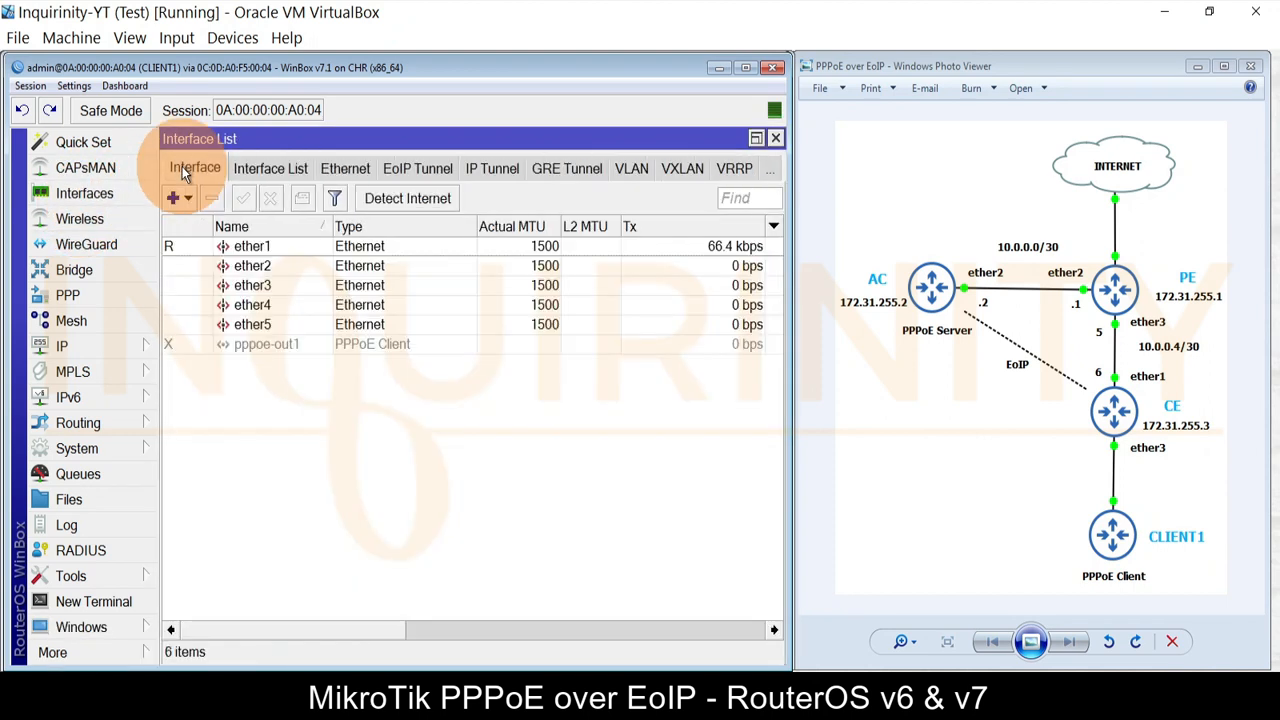
{"action": "left_click", "coordinate": [281, 348]}
{"action": "double_click", "coordinate": [228, 345]}
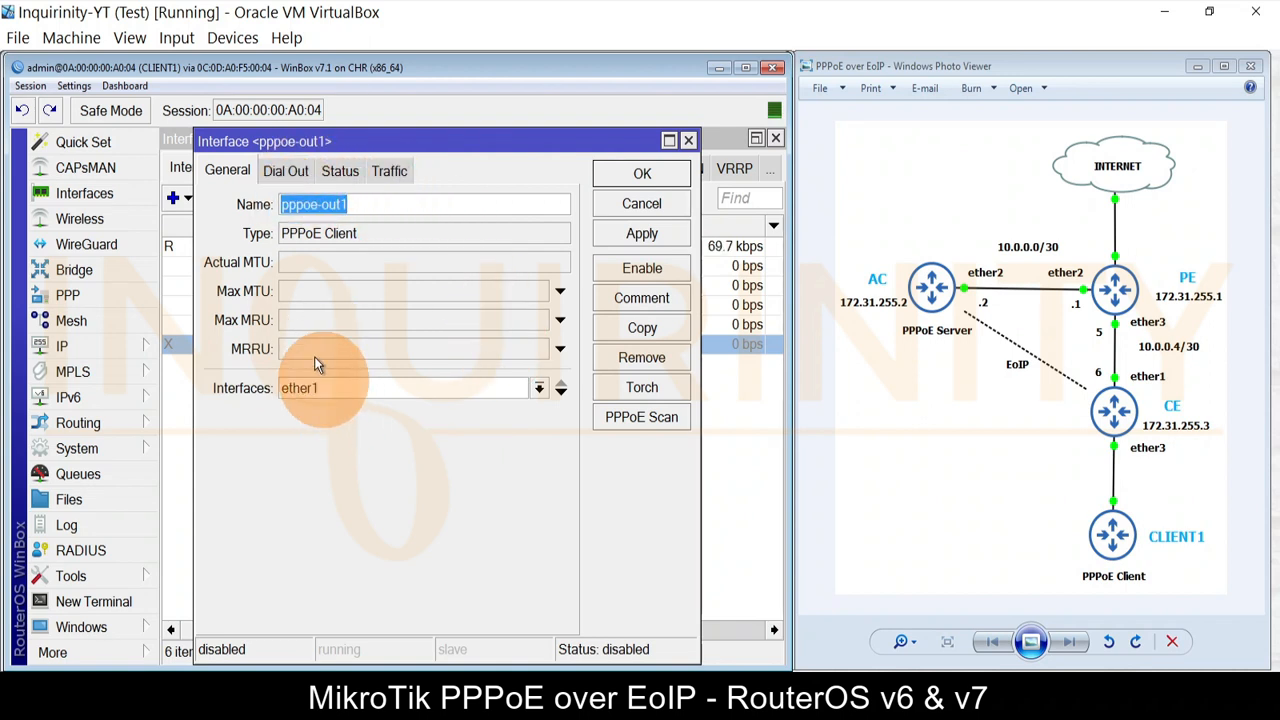
{"action": "left_click", "coordinate": [289, 171]}
{"action": "key", "text": "Tab"}
{"action": "key", "text": "Tab"}
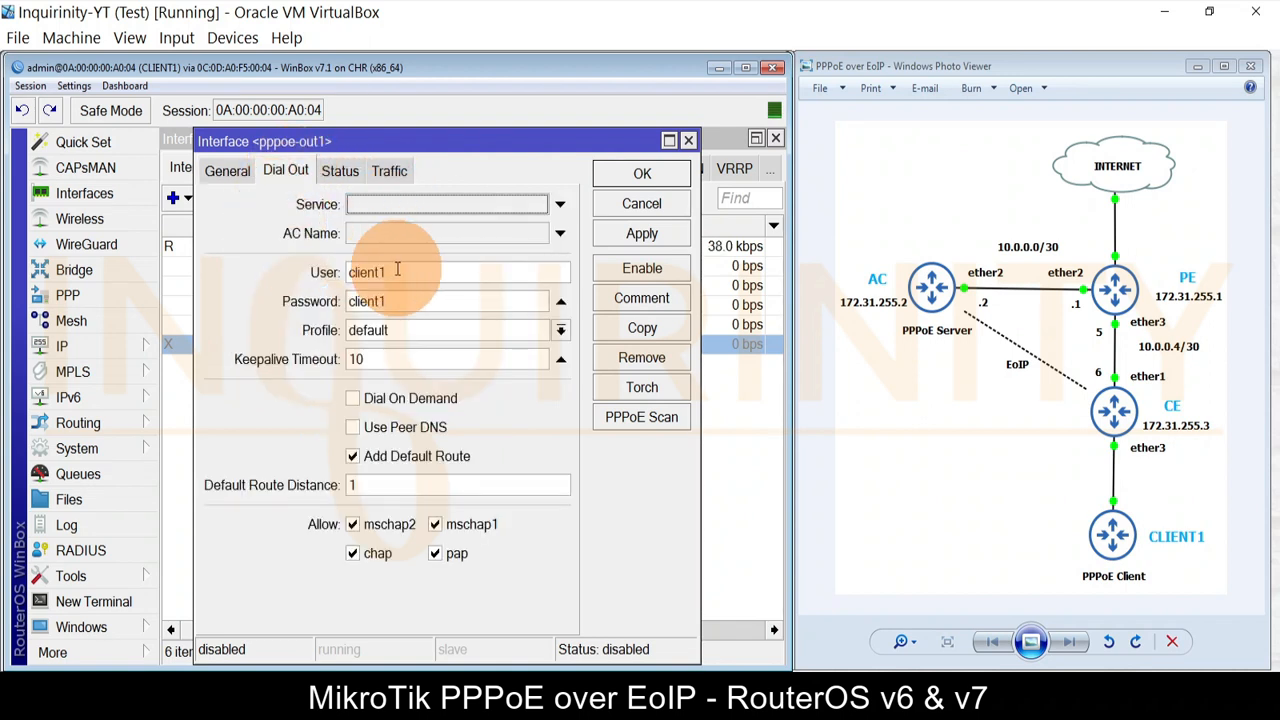
{"action": "key", "text": "Tab"}
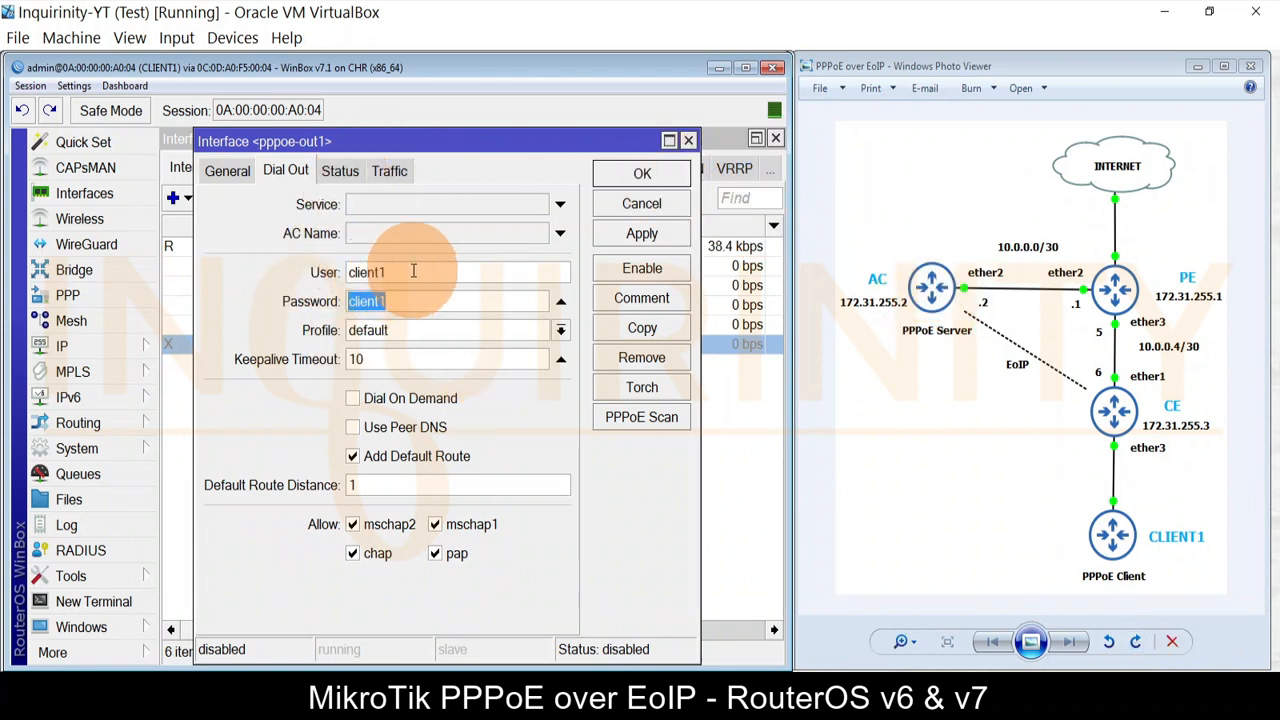
{"action": "left_click", "coordinate": [632, 240]}
{"action": "left_click", "coordinate": [641, 175]}
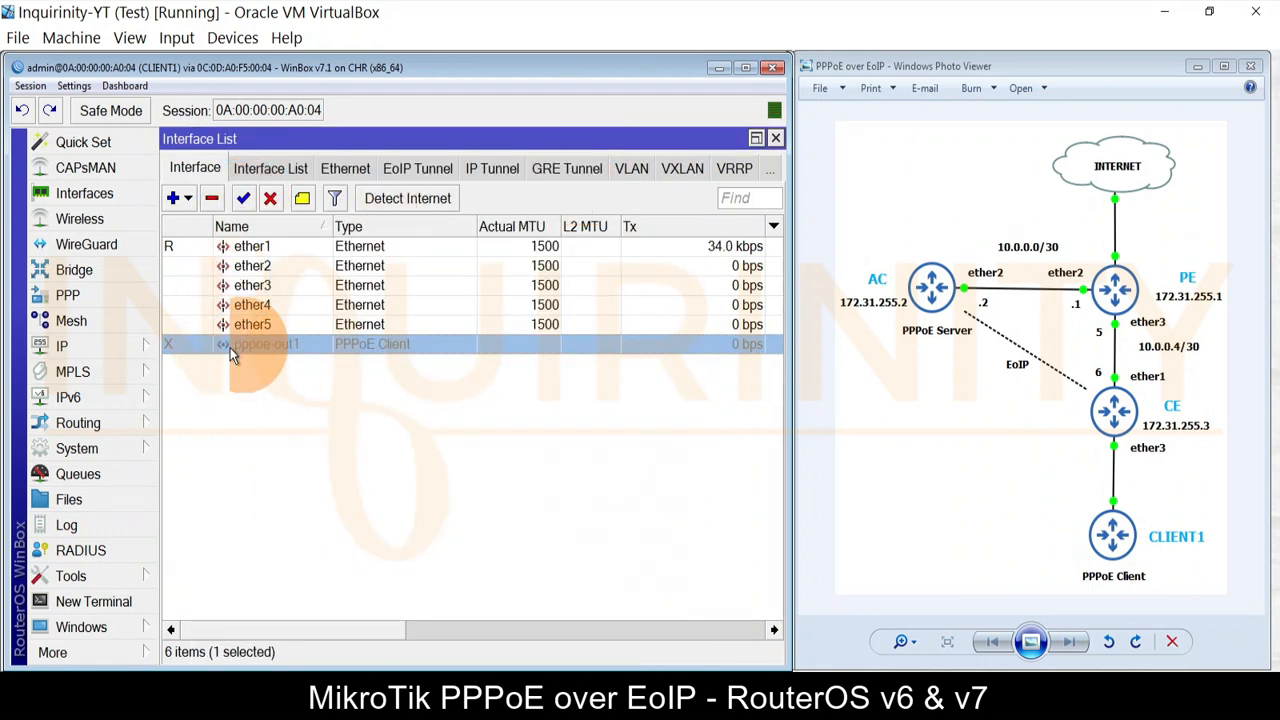
Step: Enable the pppoe-out1 PPPoE client so it runs with MTU 1438
{"action": "left_click", "coordinate": [174, 198]}
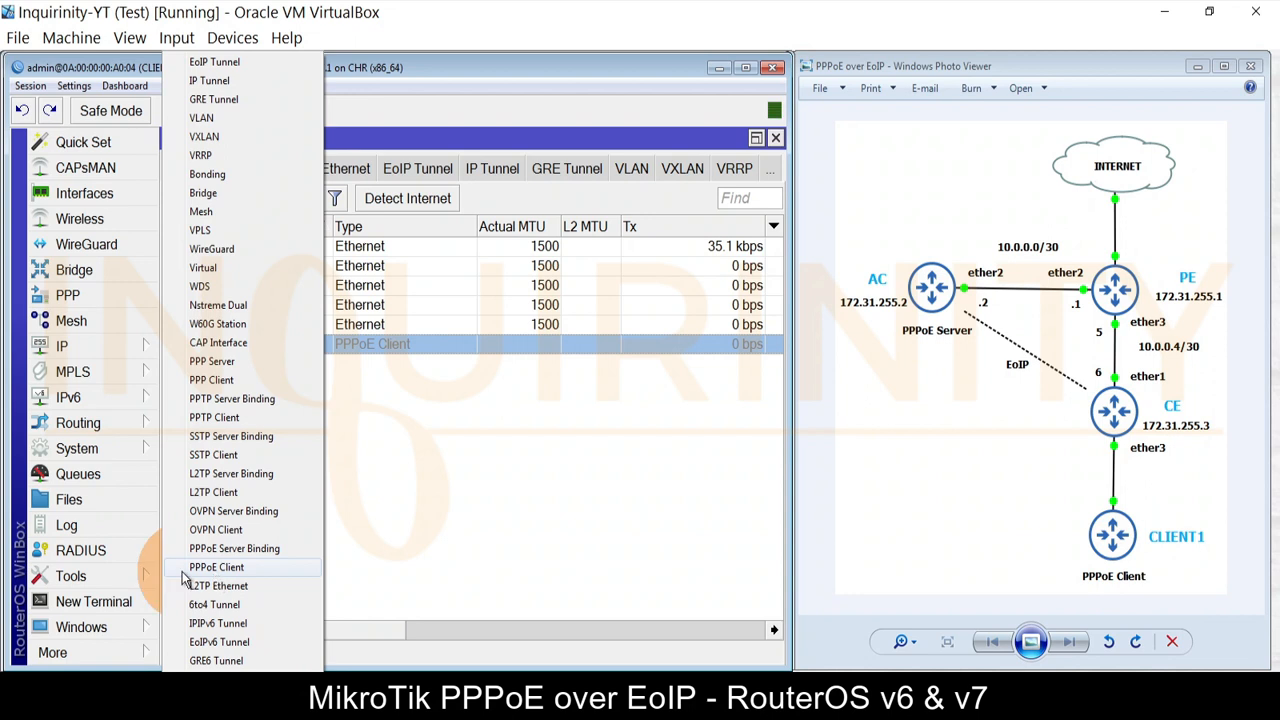
{"action": "left_click", "coordinate": [436, 497]}
{"action": "left_click", "coordinate": [242, 340]}
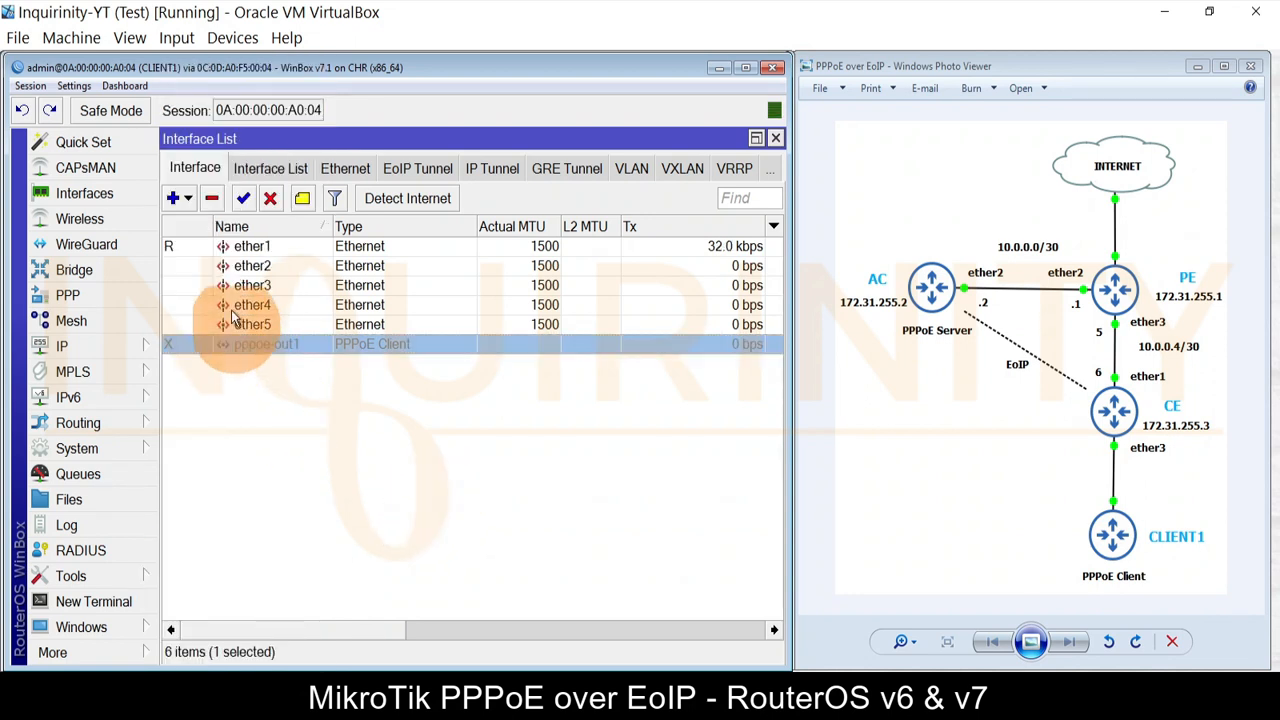
{"action": "left_click", "coordinate": [243, 198]}
{"action": "left_click", "coordinate": [251, 360]}
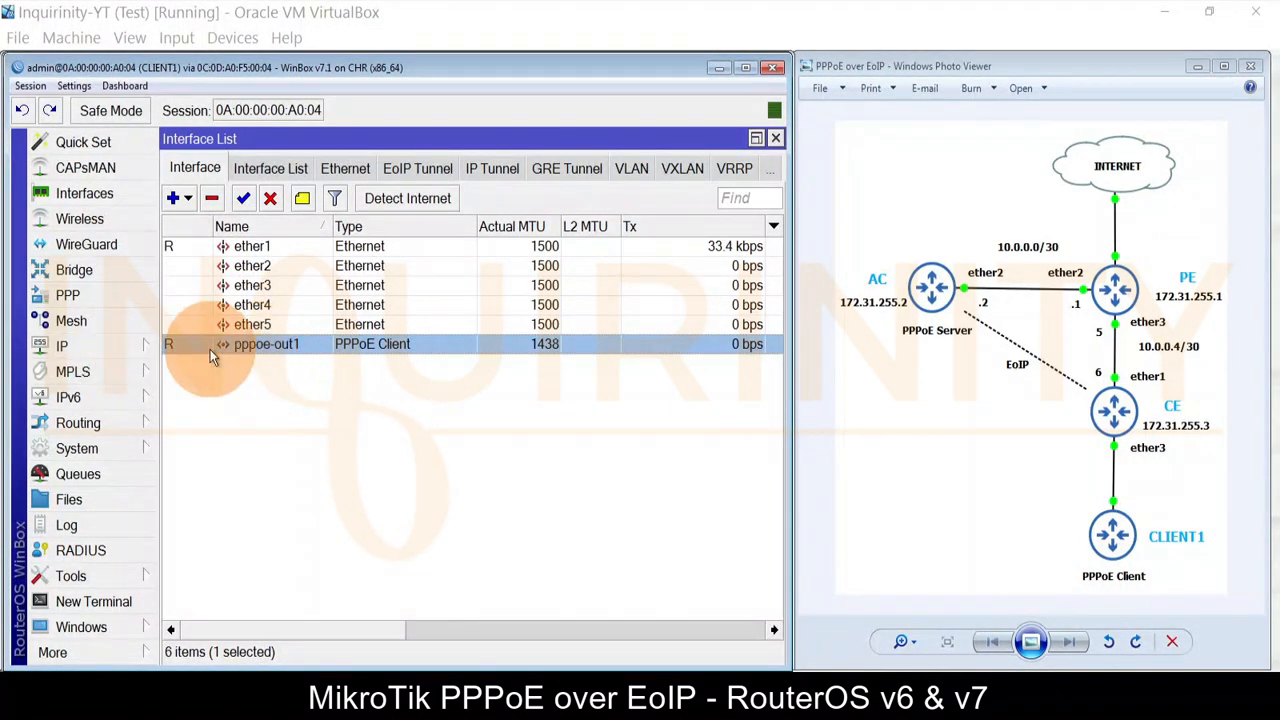
Step: Switch to the AC router and inspect its PPPoE-Tunnel bridge port
{"action": "mouse_move", "coordinate": [250, 665]}
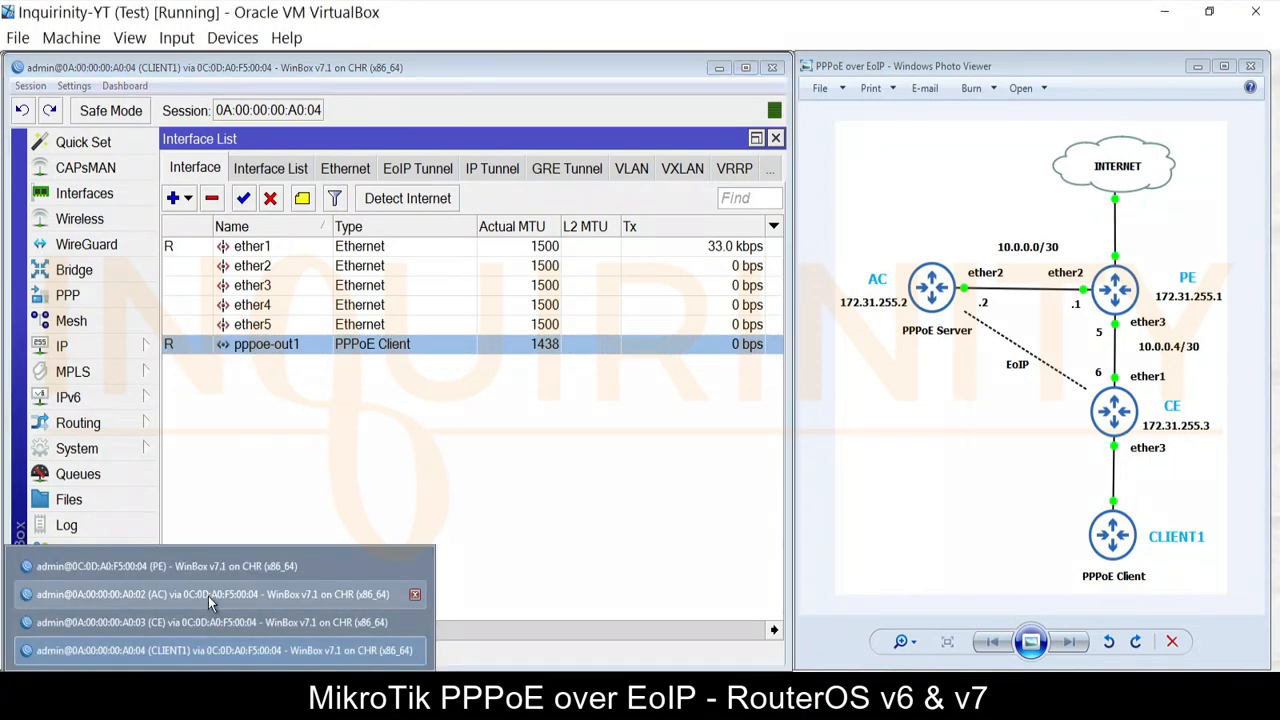
{"action": "left_click", "coordinate": [208, 596]}
{"action": "left_click", "coordinate": [123, 270]}
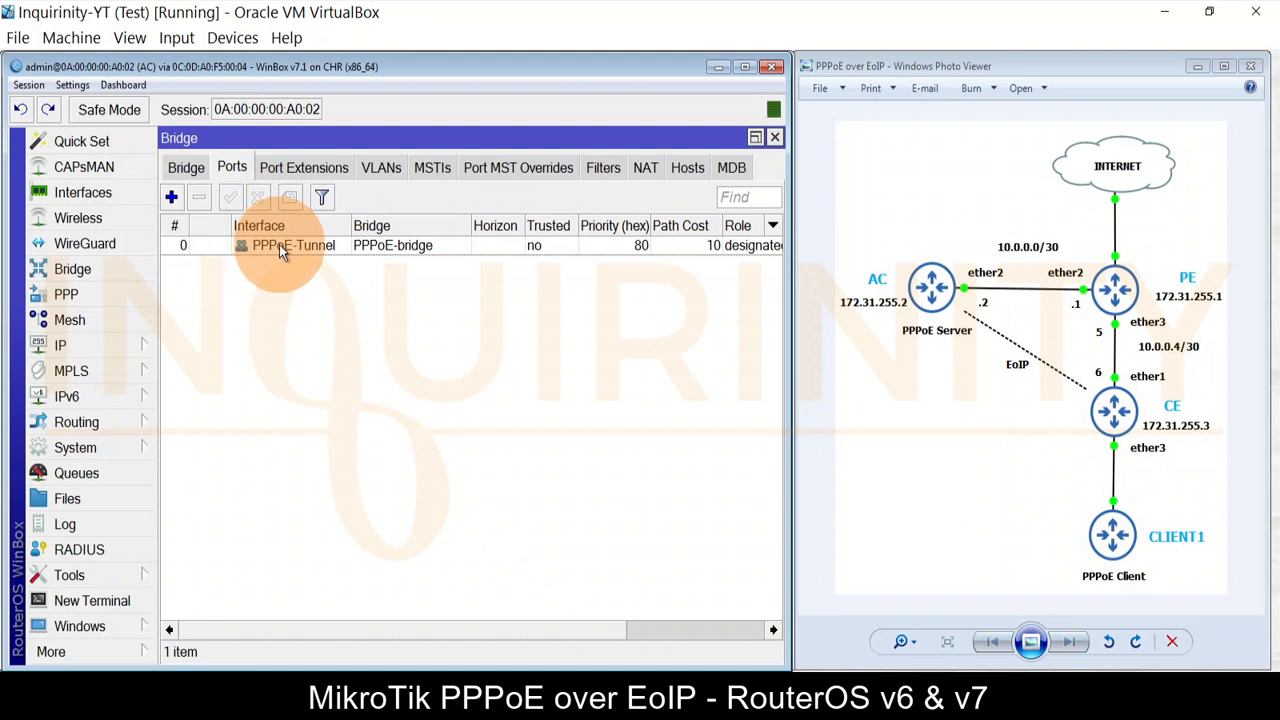
{"action": "left_click", "coordinate": [401, 249]}
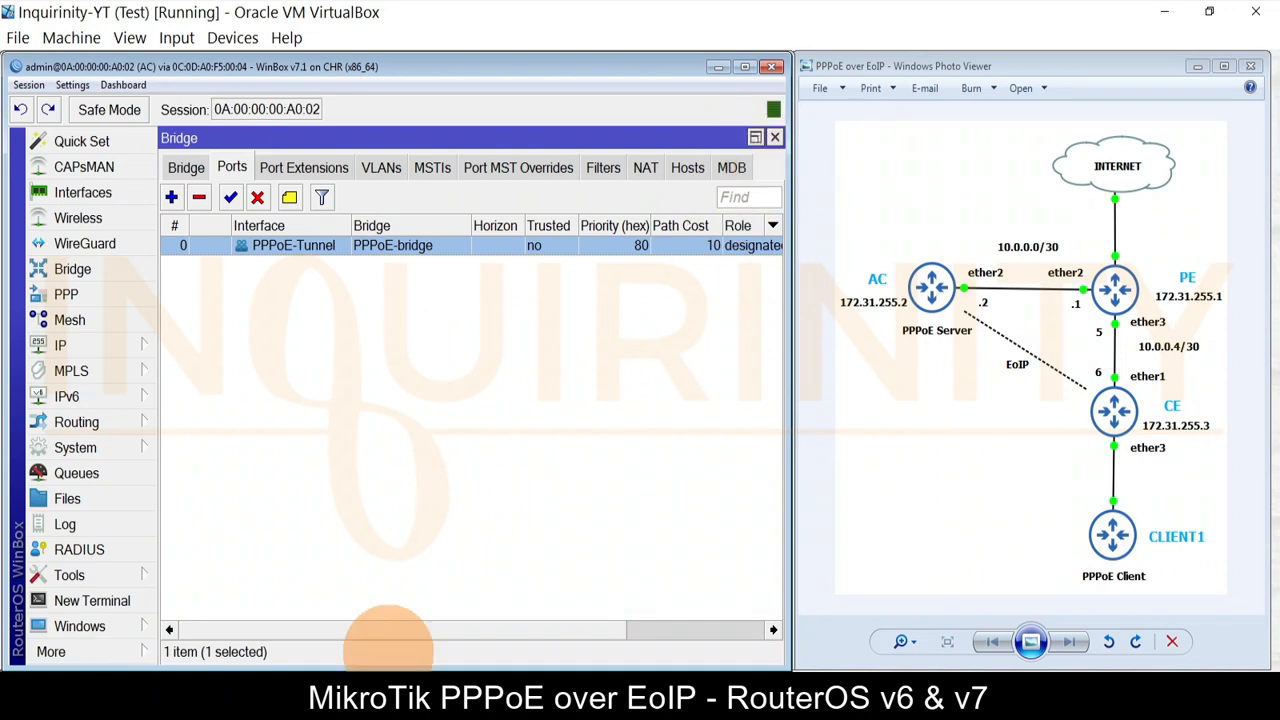
Step: Review PPPoE-Profile and the PPP secret that uses it
{"action": "left_click", "coordinate": [220, 690]}
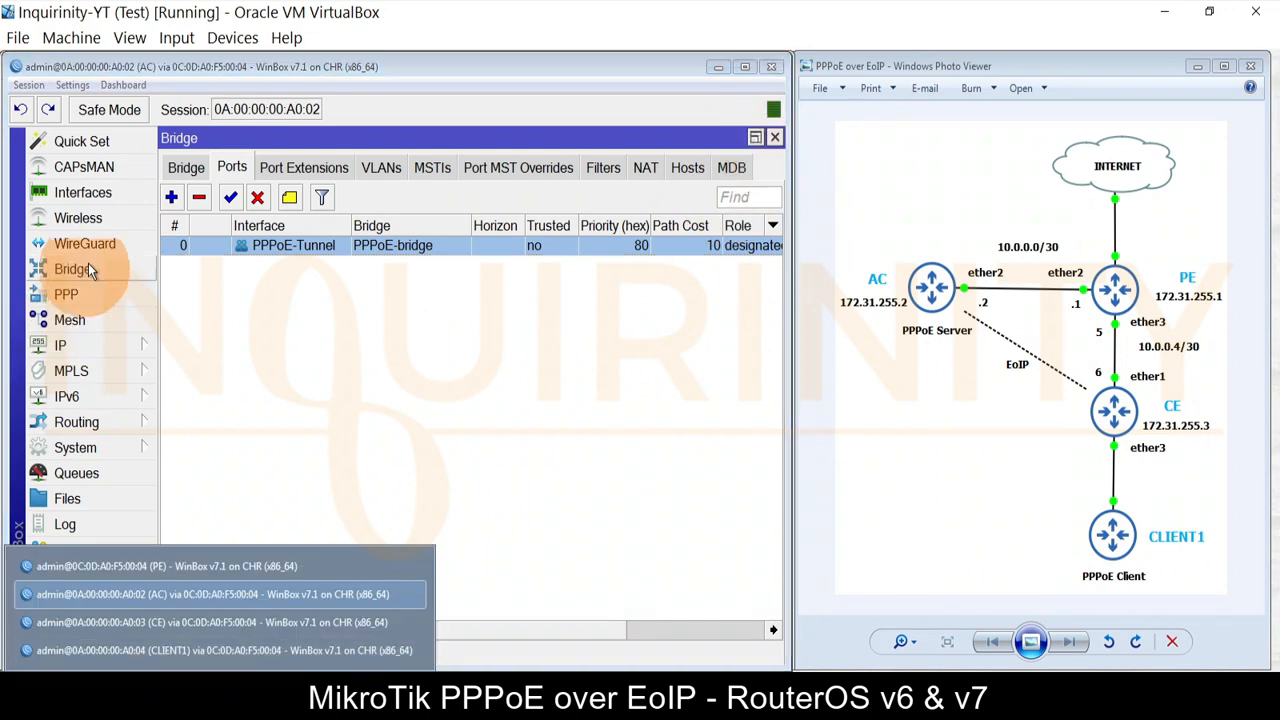
{"action": "left_click", "coordinate": [70, 294]}
{"action": "left_click", "coordinate": [402, 170]}
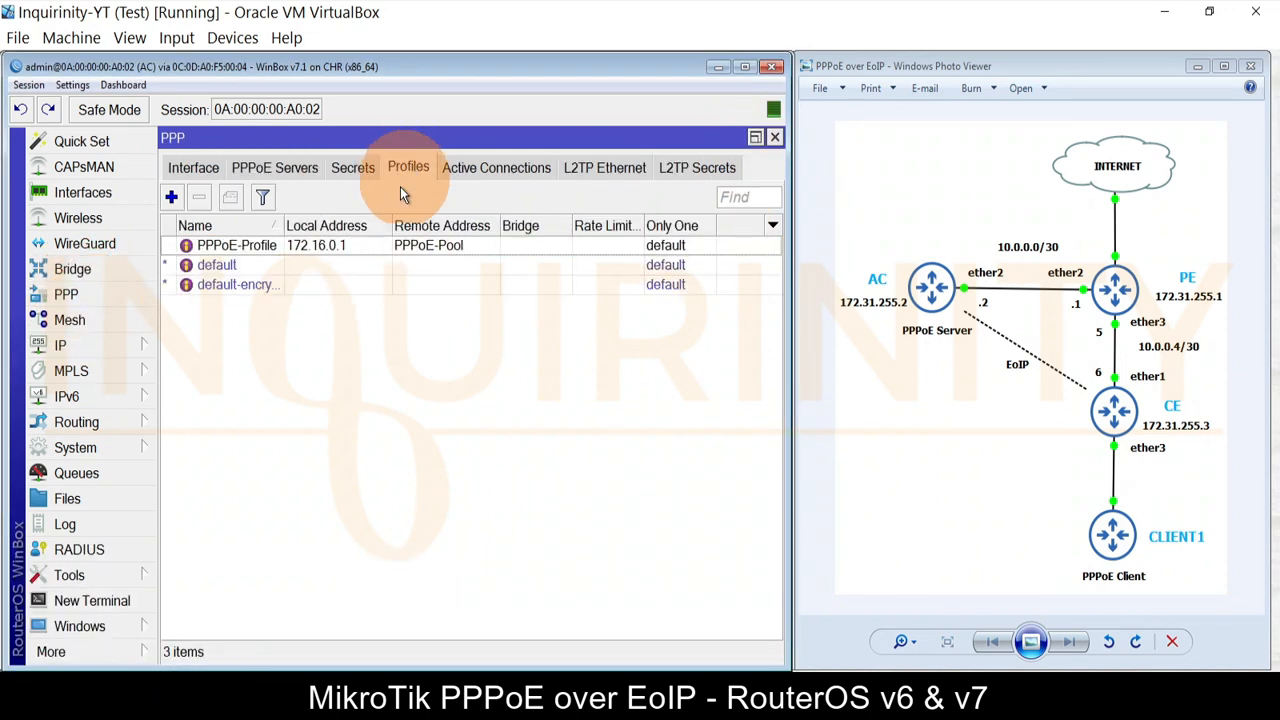
{"action": "left_click", "coordinate": [351, 168]}
{"action": "left_click", "coordinate": [271, 247]}
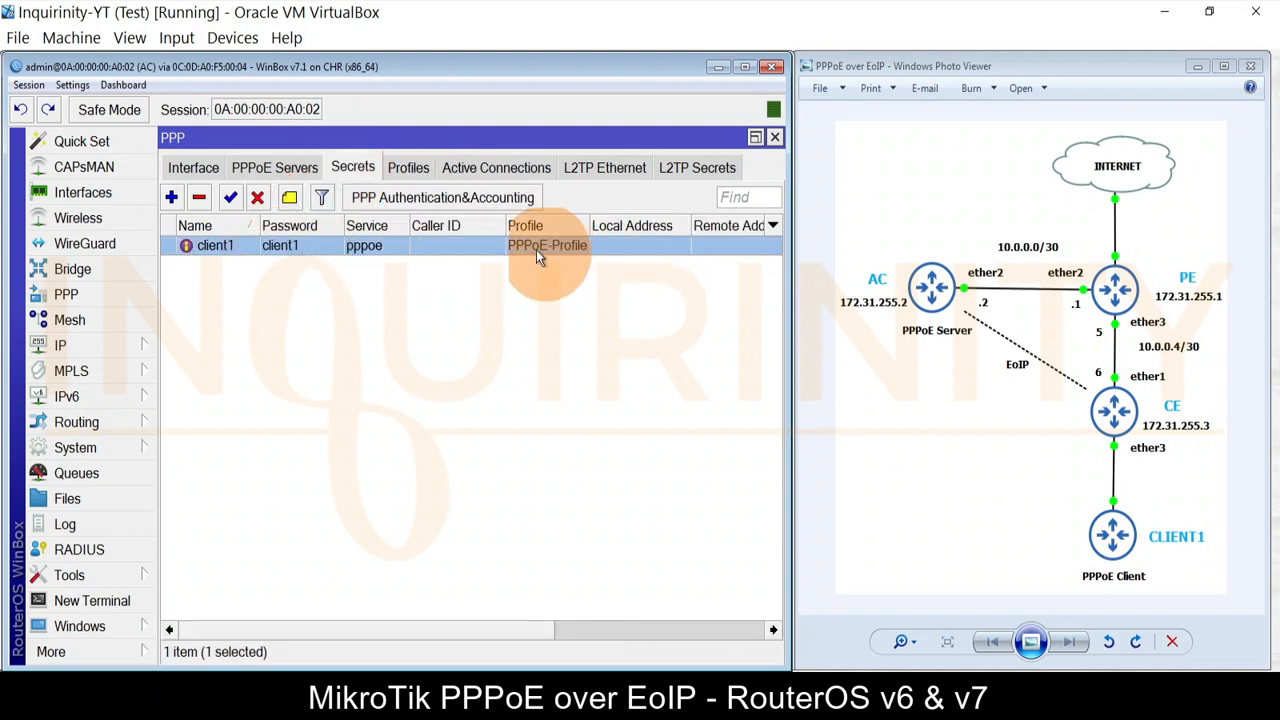
{"action": "left_click", "coordinate": [400, 167]}
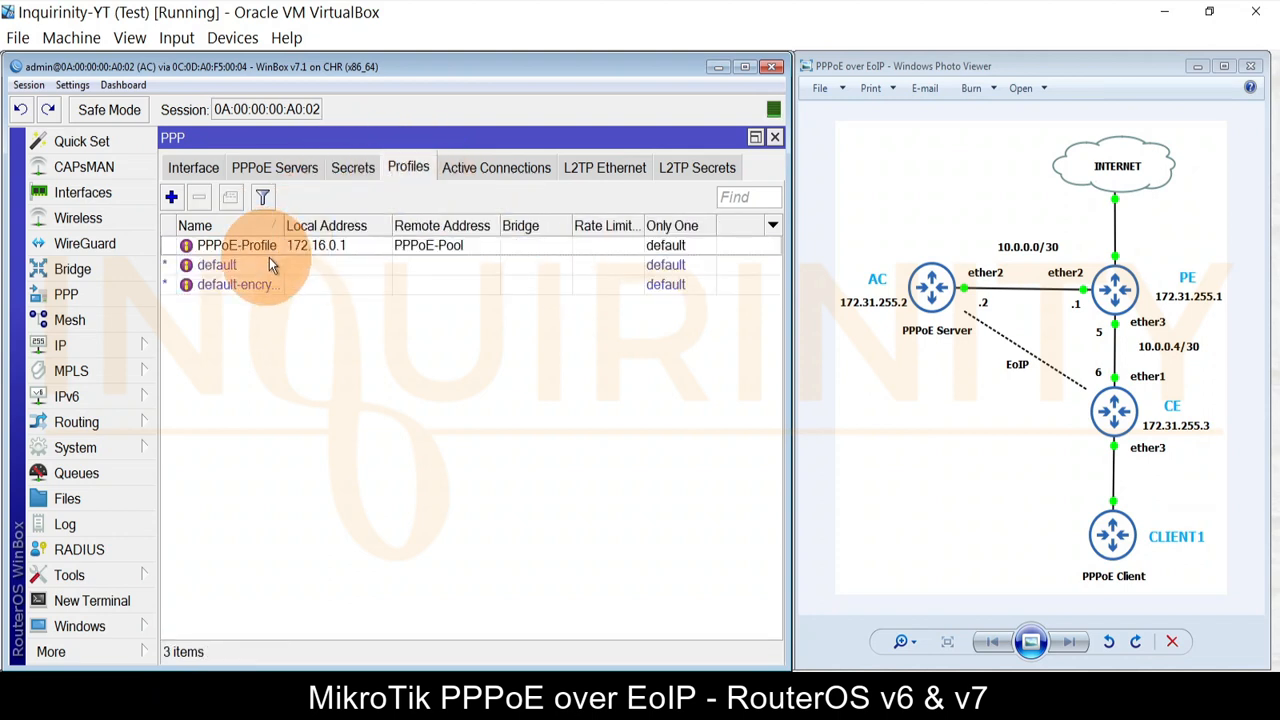
{"action": "left_click", "coordinate": [353, 168]}
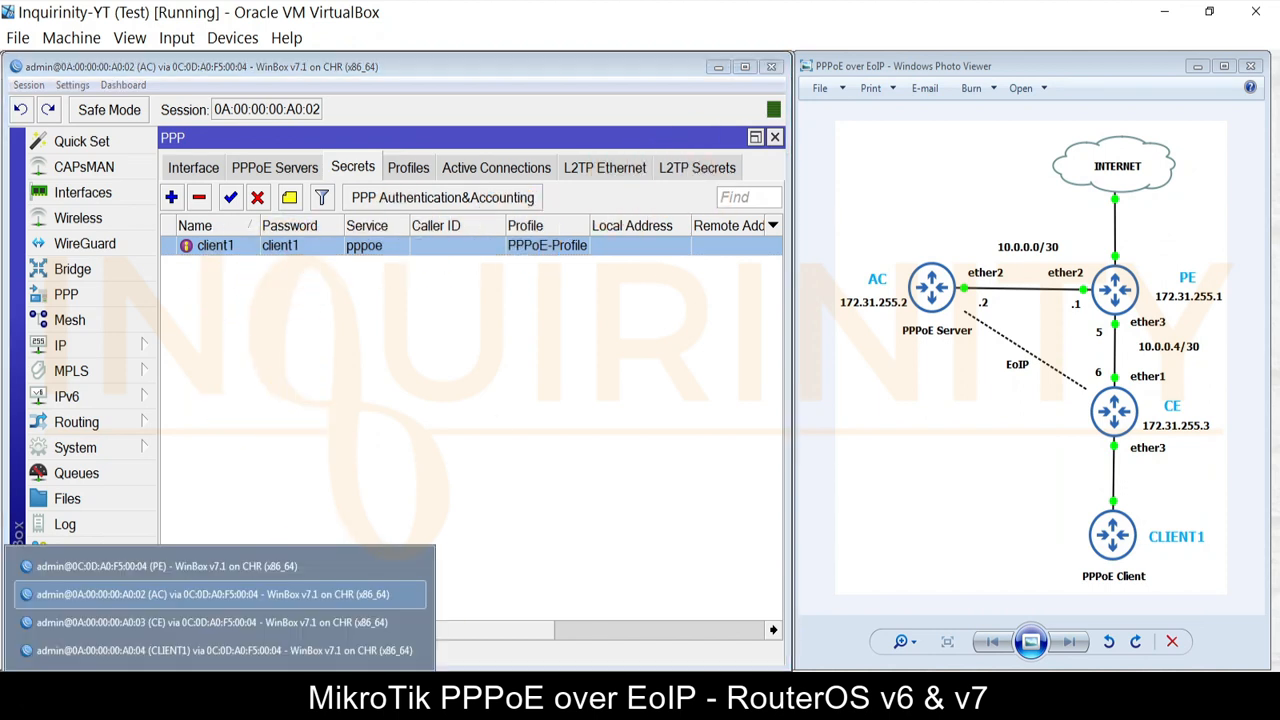
Step: On CLIENT1, check the assigned IP address 172.16.0.200
{"action": "left_click", "coordinate": [199, 650]}
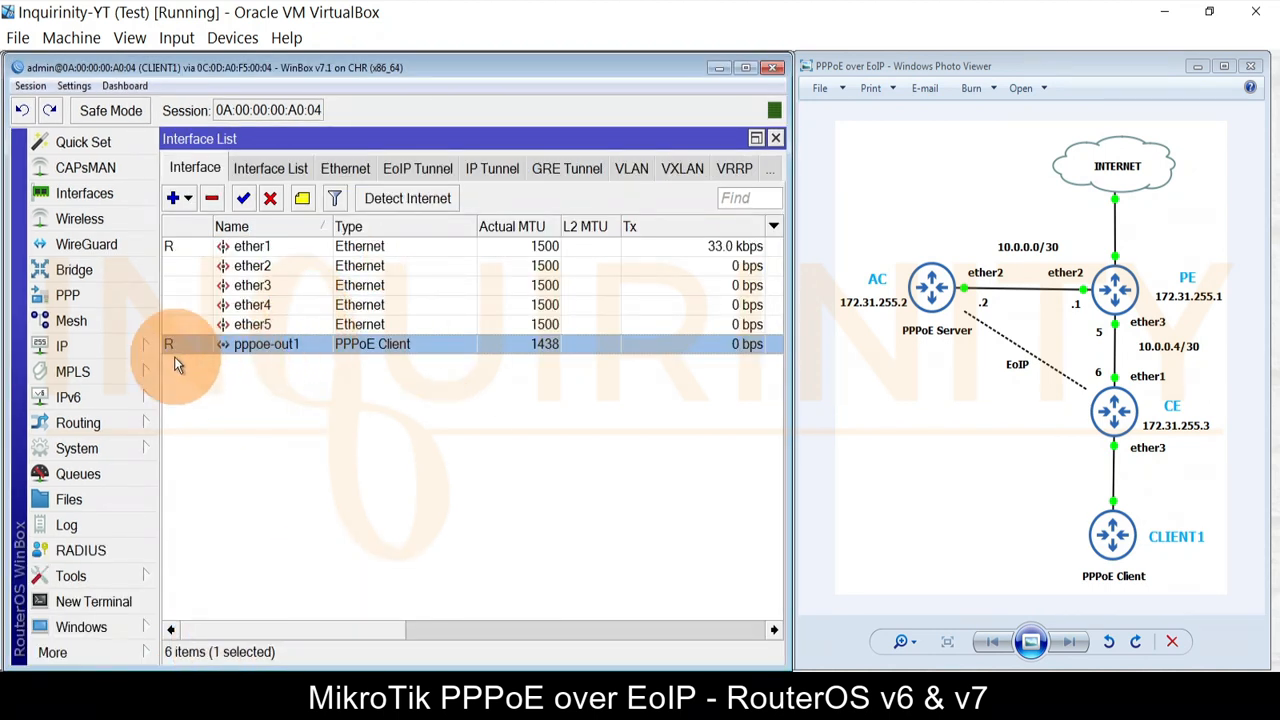
{"action": "key", "text": "Escape"}
{"action": "left_click", "coordinate": [59, 347]}
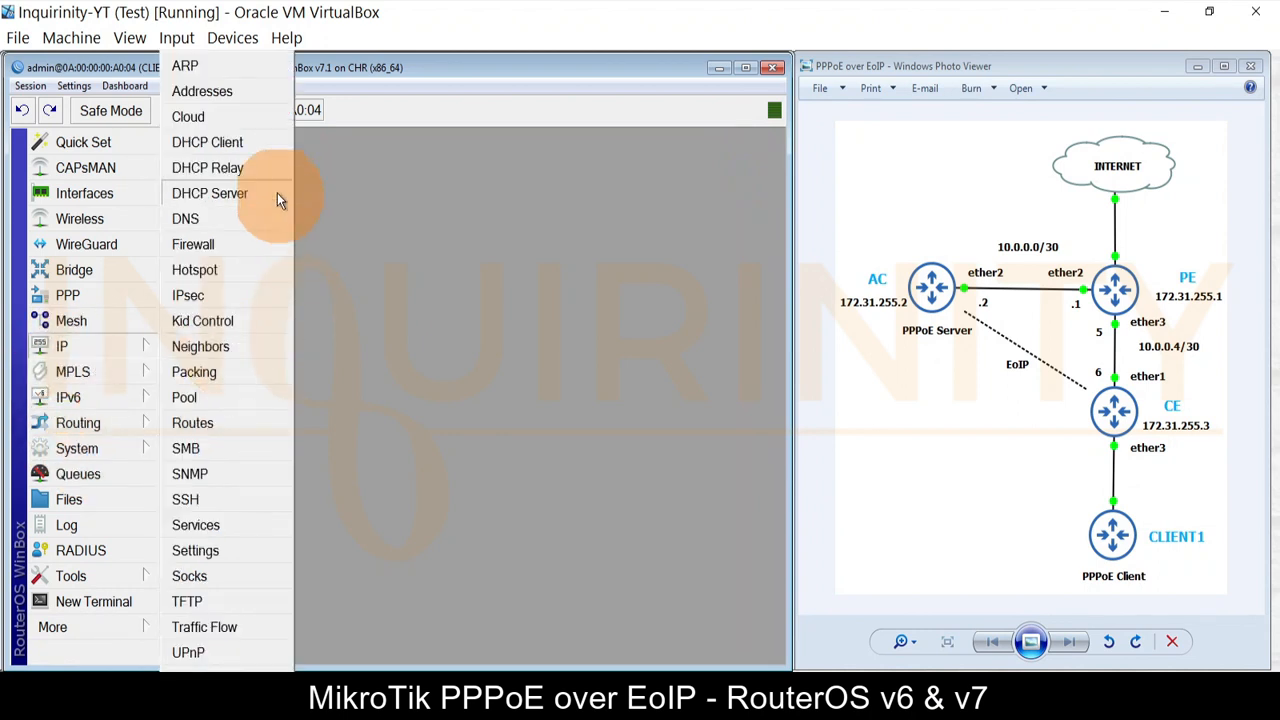
{"action": "left_click", "coordinate": [216, 90]}
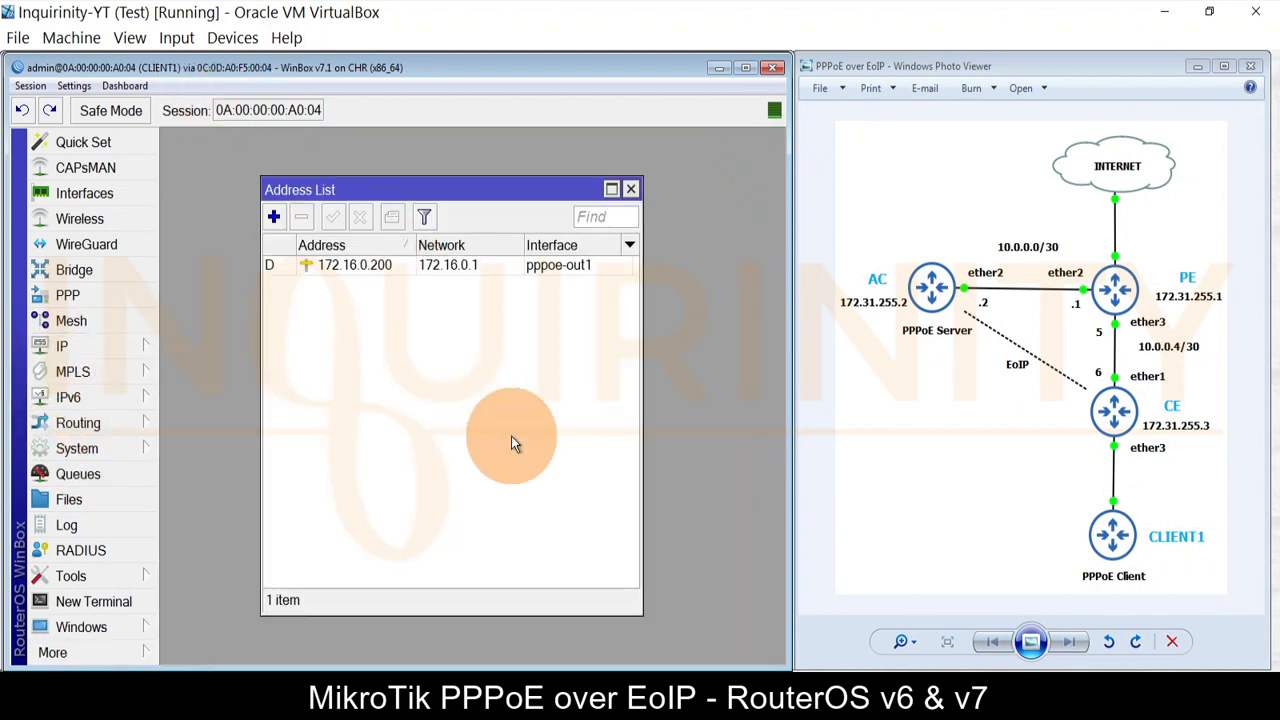
{"action": "left_click", "coordinate": [377, 267]}
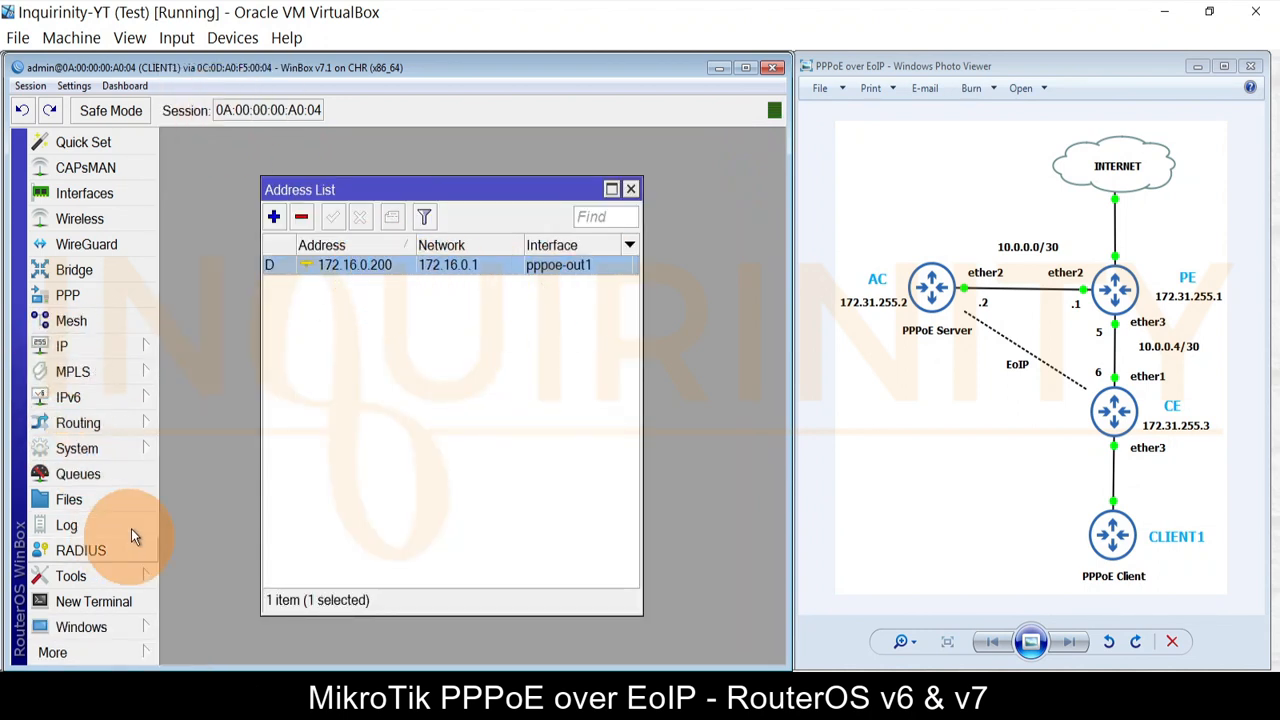
Step: Ping the gateway 172.16.0.1 and stop after three replies
{"action": "left_click", "coordinate": [68, 575]}
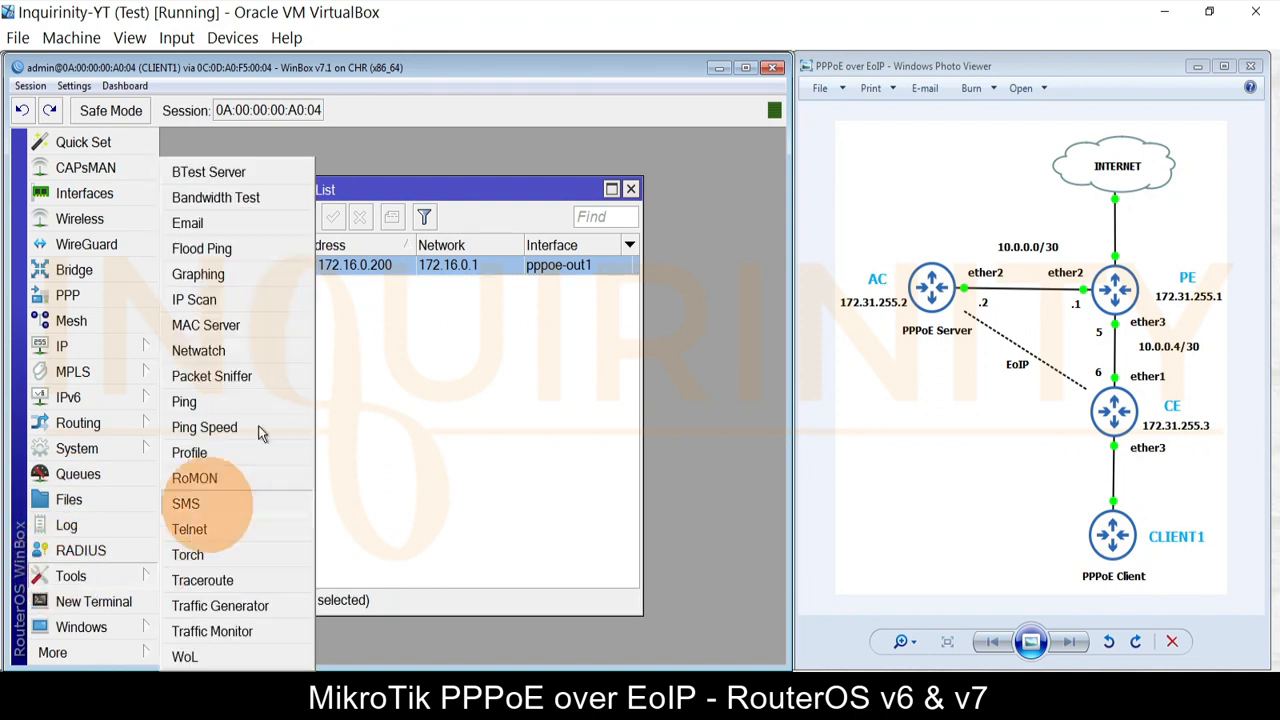
{"action": "left_click", "coordinate": [205, 406]}
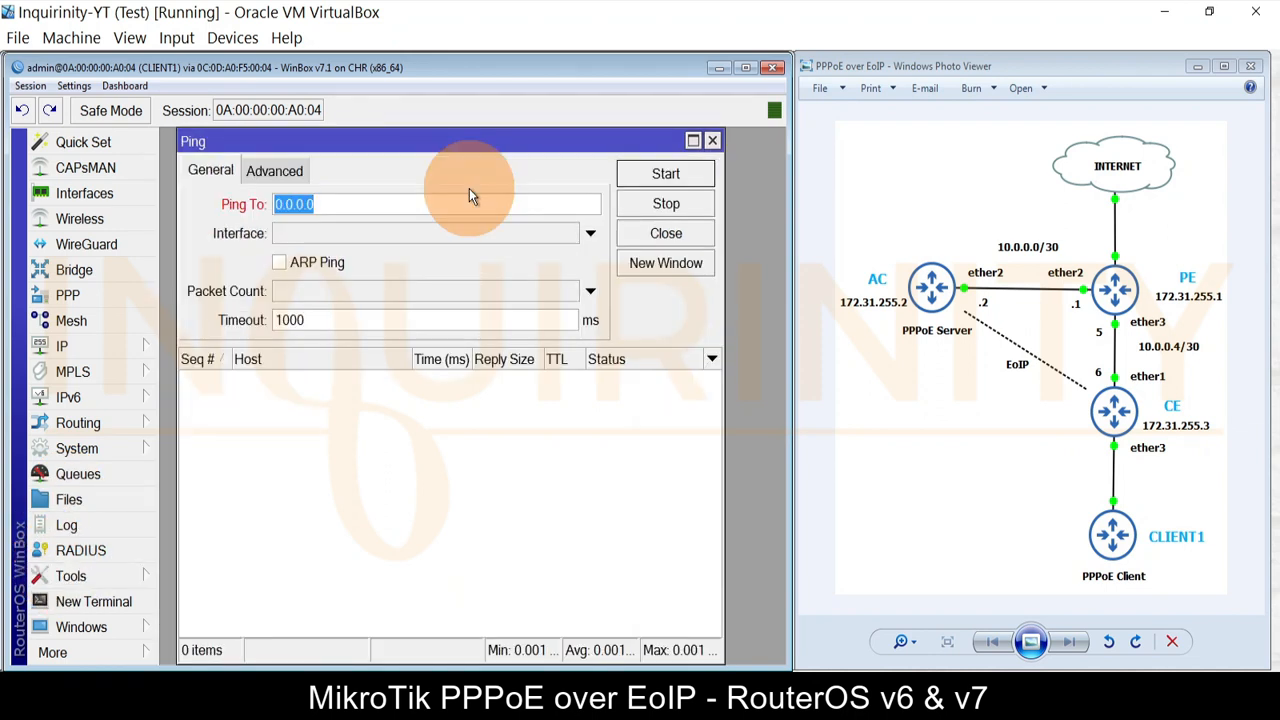
{"action": "left_click_drag", "start_coordinate": [502, 141], "coordinate": [572, 443]}
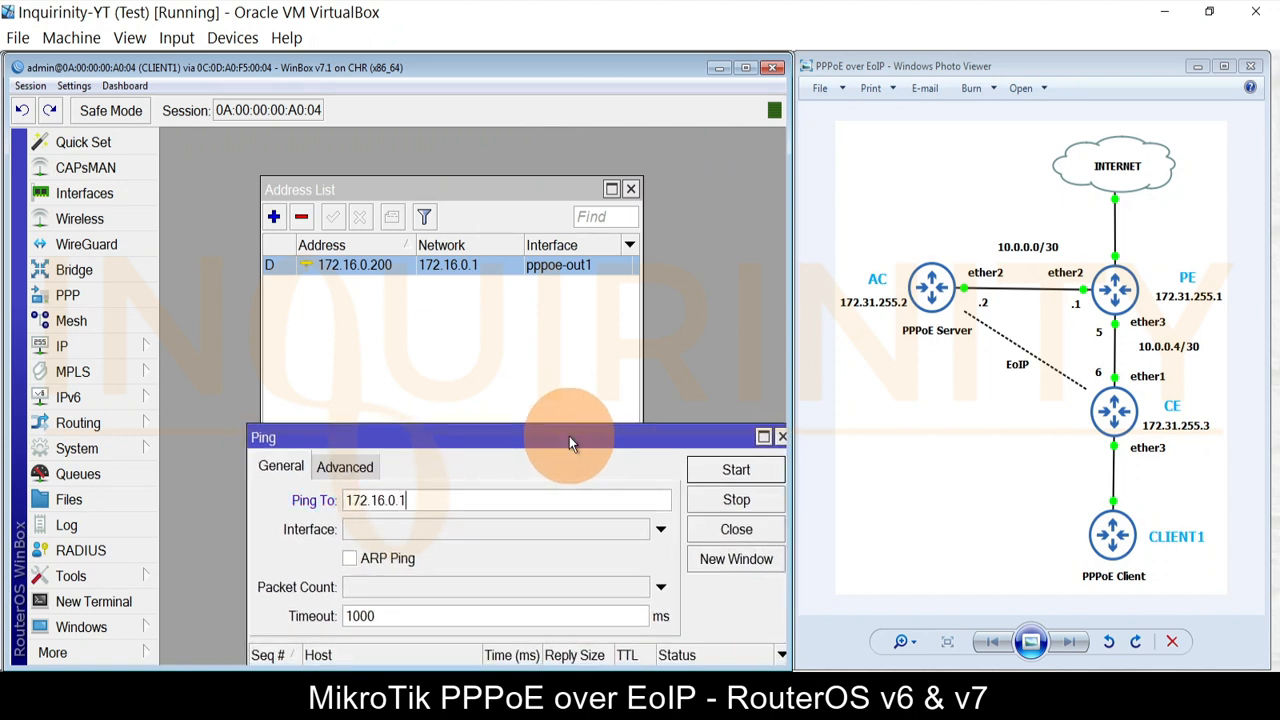
{"action": "left_click", "coordinate": [729, 476]}
{"action": "double_click", "coordinate": [604, 436]}
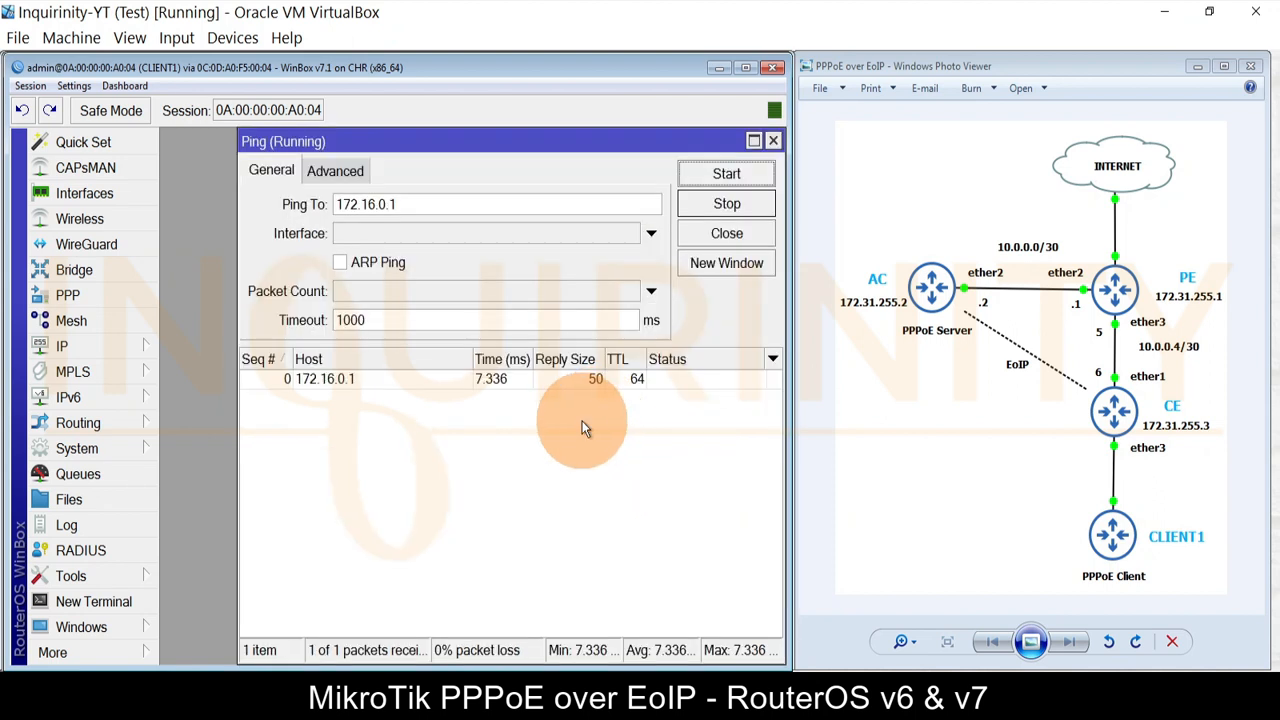
{"action": "left_click", "coordinate": [727, 203]}
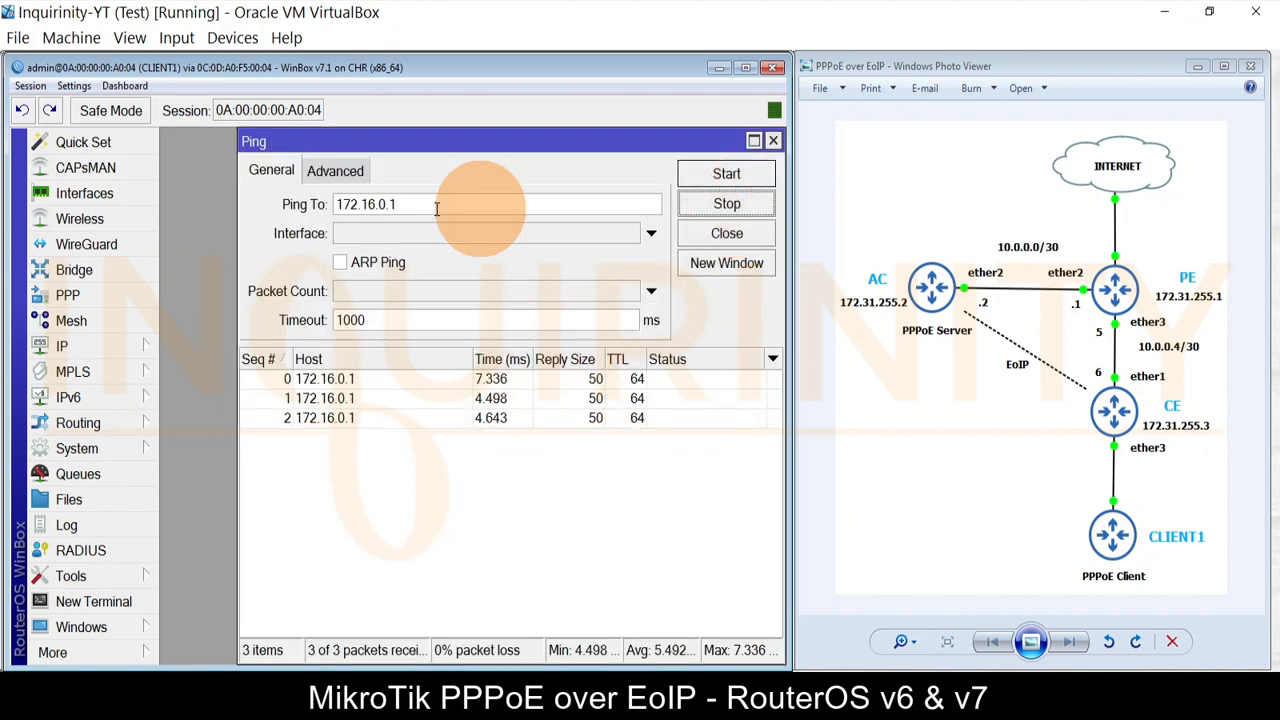
Step: Check the routes, confirming default route 0.0.0.0/0 goes through pppoe-out1
{"action": "left_click", "coordinate": [88, 346]}
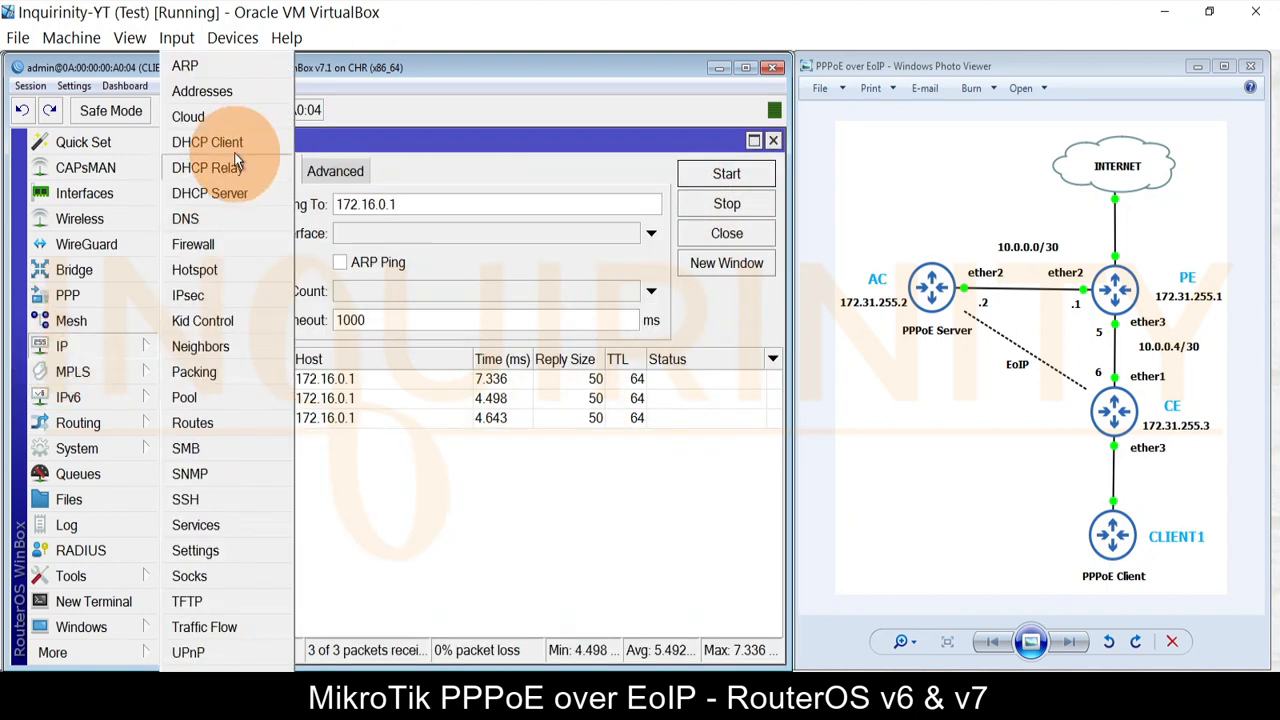
{"action": "left_click", "coordinate": [210, 423]}
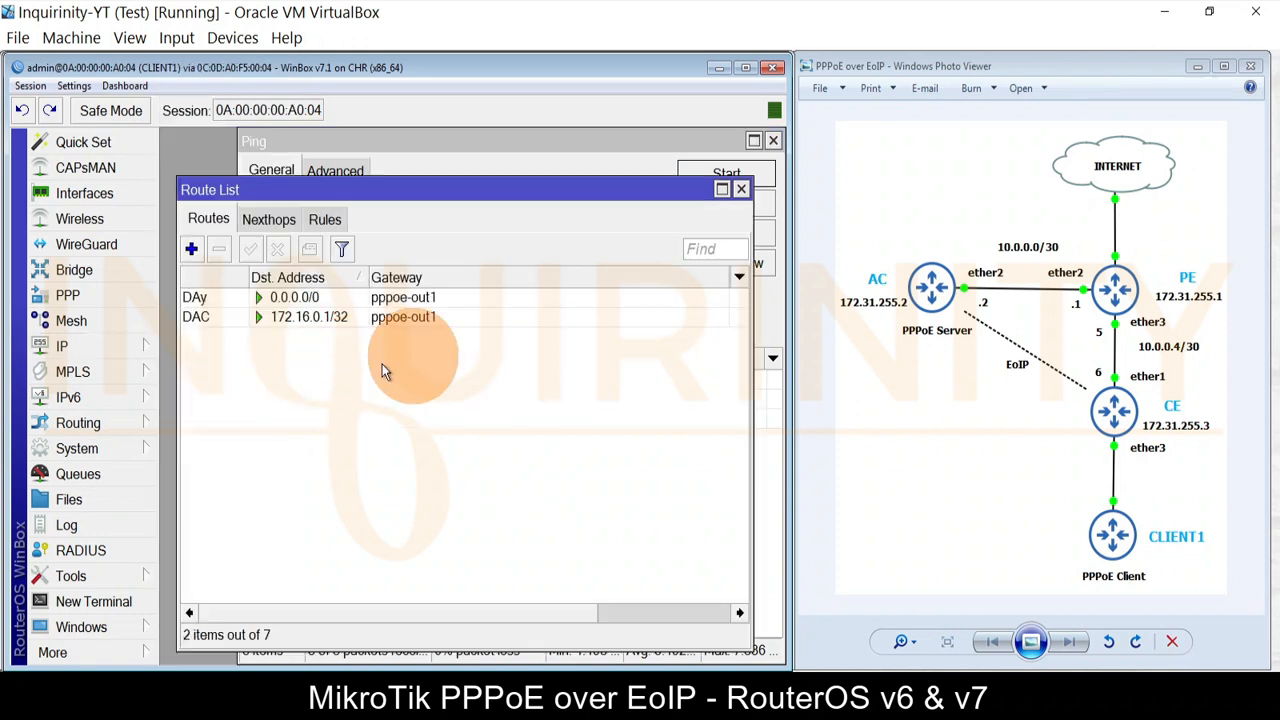
{"action": "left_click", "coordinate": [301, 314]}
{"action": "left_click", "coordinate": [205, 299]}
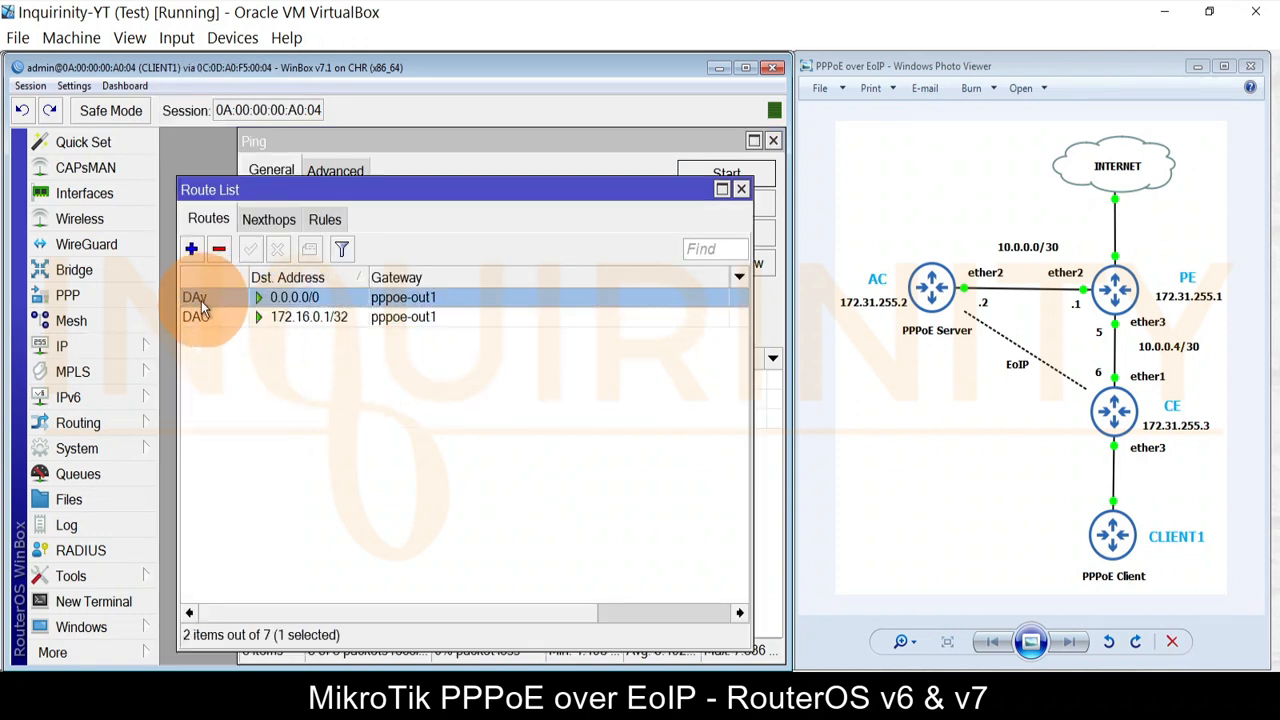
{"action": "mouse_move", "coordinate": [203, 309]}
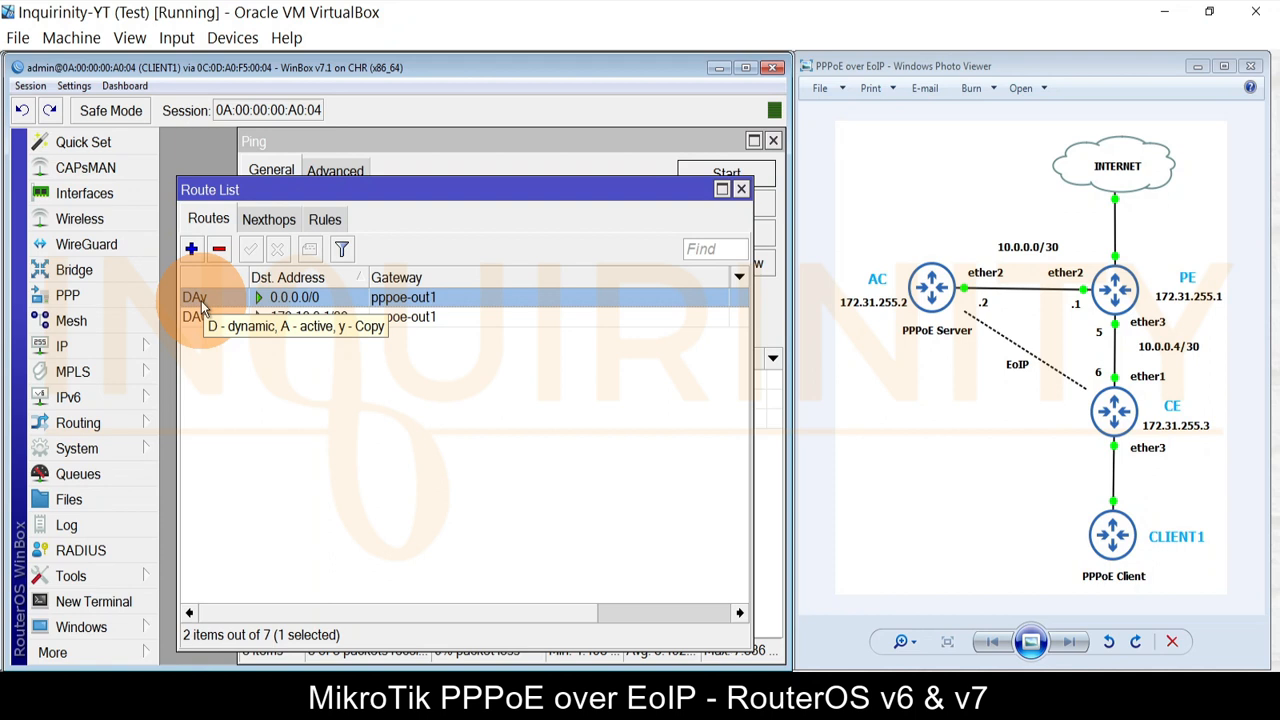
Step: Ping 8.8.8.8 from the Ping tool
{"action": "left_click", "coordinate": [741, 191]}
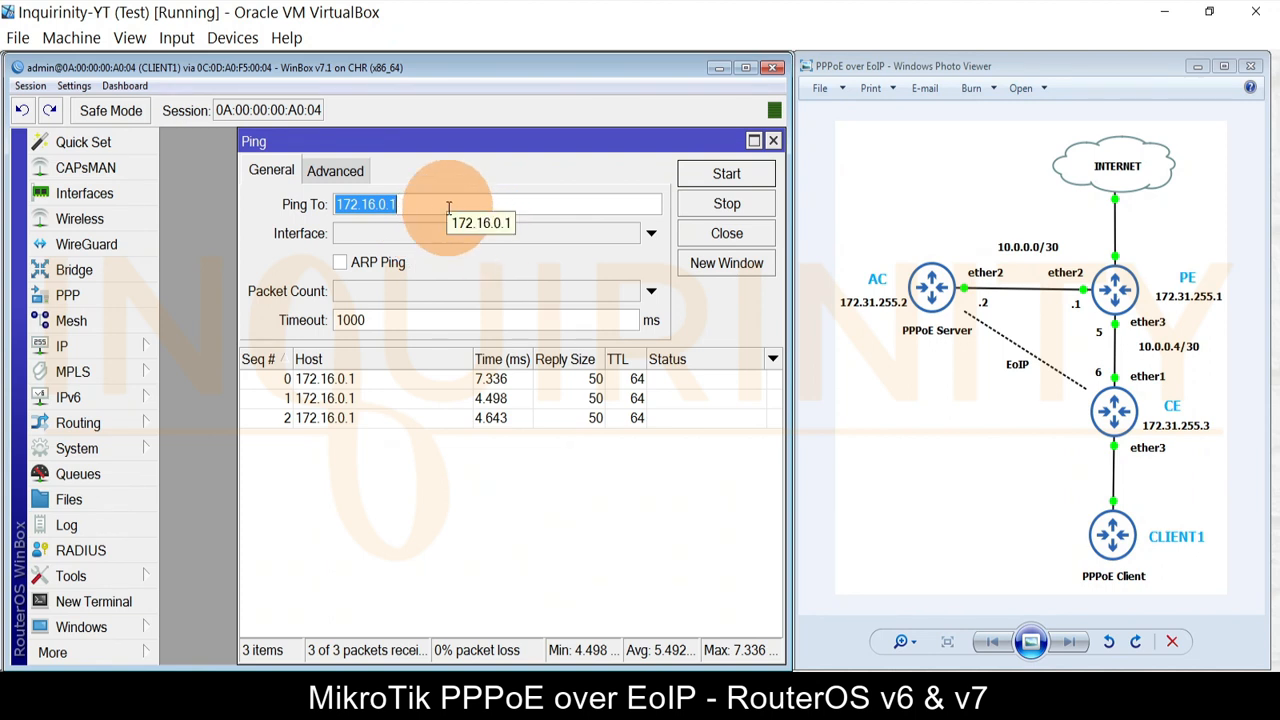
{"action": "type", "text": "8.8.8.8"}
{"action": "left_click", "coordinate": [700, 175]}
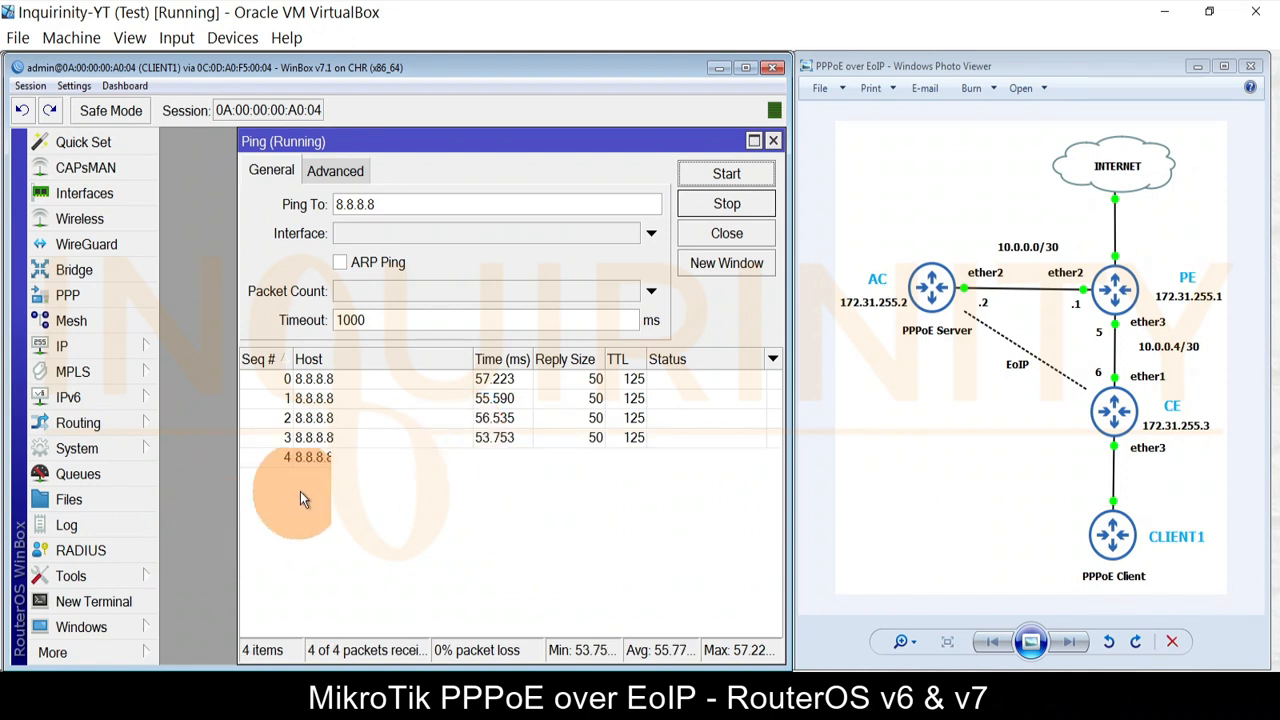
{"action": "left_click", "coordinate": [99, 601]}
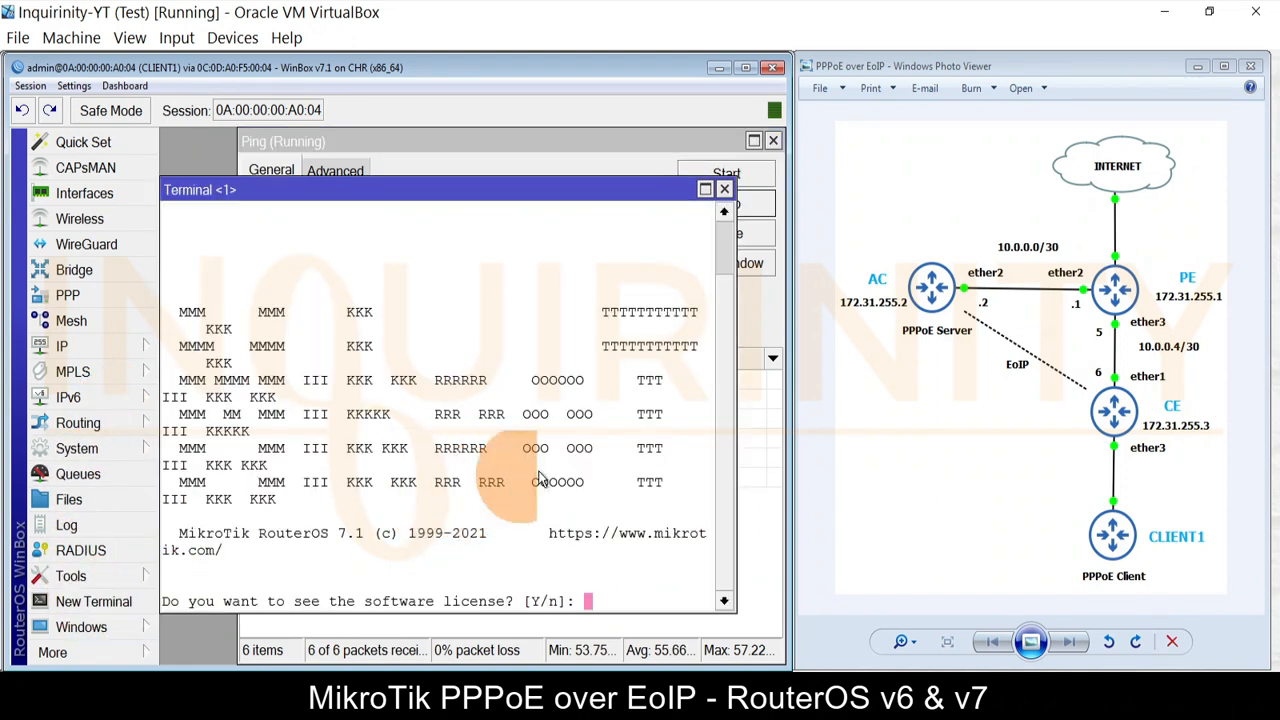
{"action": "type", "text": "n"}
{"action": "type", "text": "*****"}
{"action": "key", "text": "Return"}
{"action": "type", "text": "*****"}
{"action": "key", "text": "Return"}
{"action": "type", "text": "ping www."}
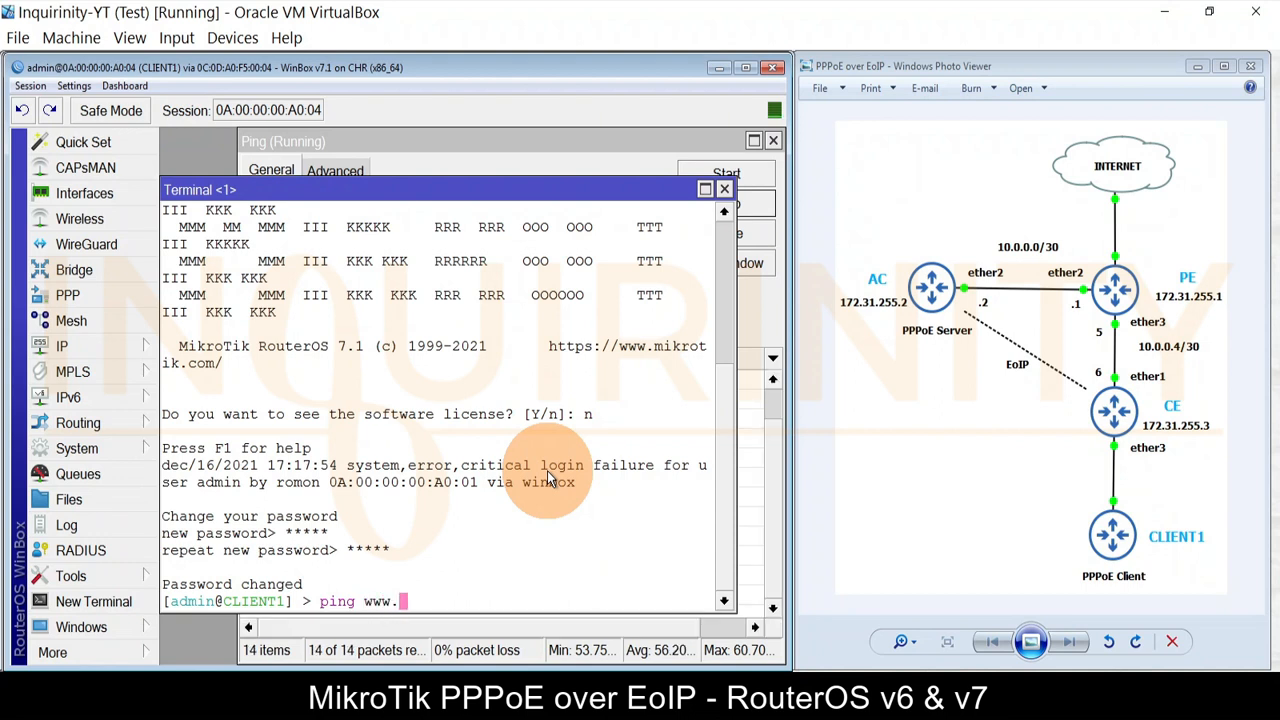
{"action": "type", "text": "google.com"}
{"action": "key", "text": "Return"}
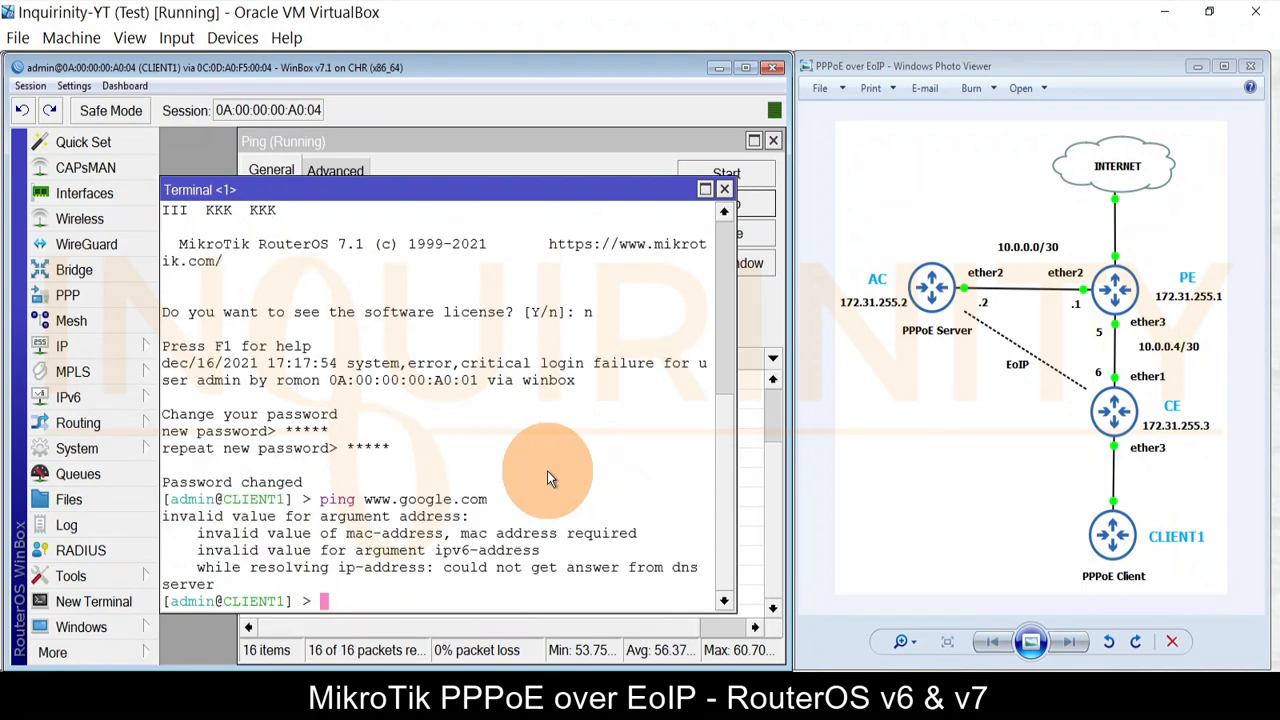
Step: Set CLIENT1's DNS server to 8.8.8.8
{"action": "left_click", "coordinate": [66, 346]}
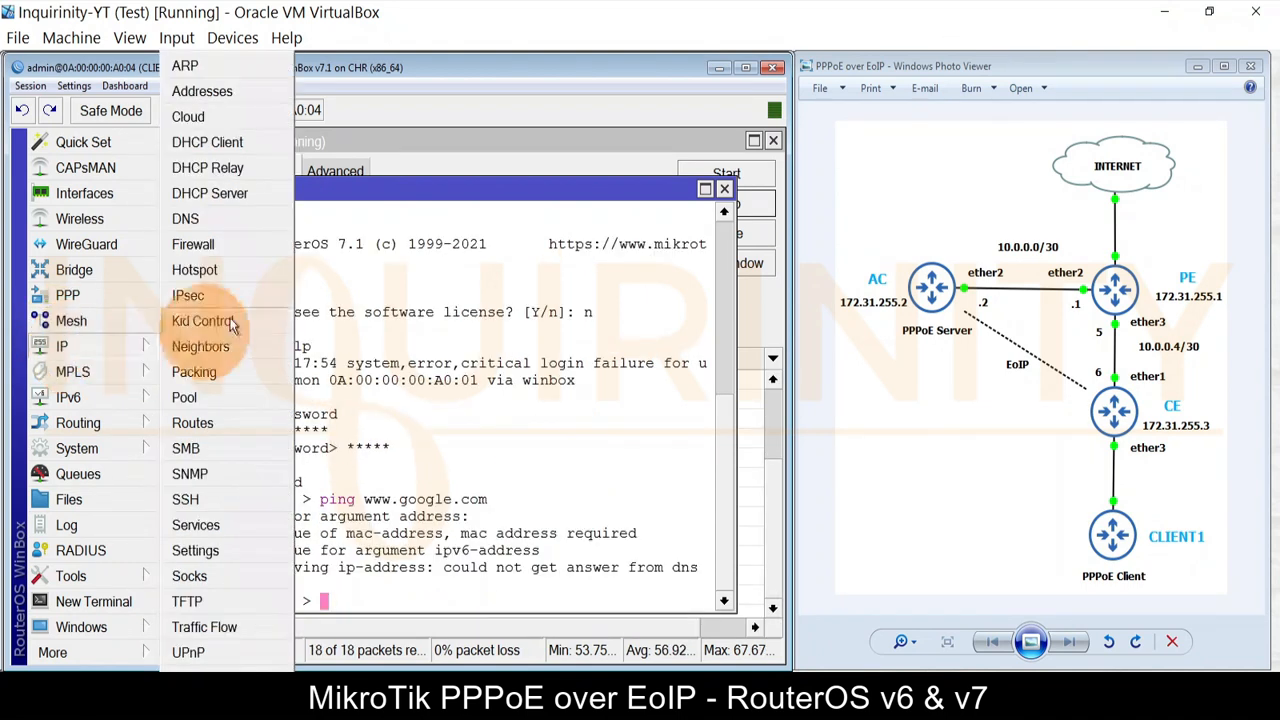
{"action": "left_click", "coordinate": [210, 220]}
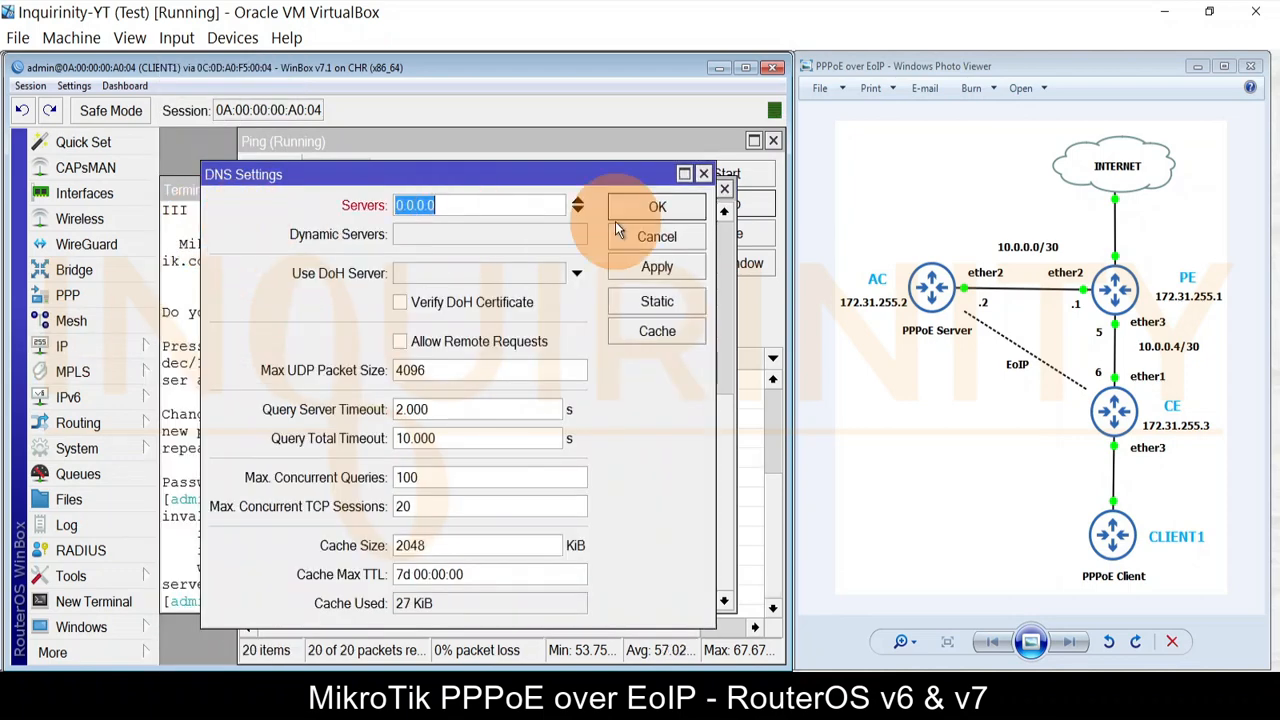
{"action": "type", "text": "8.8.8.8"}
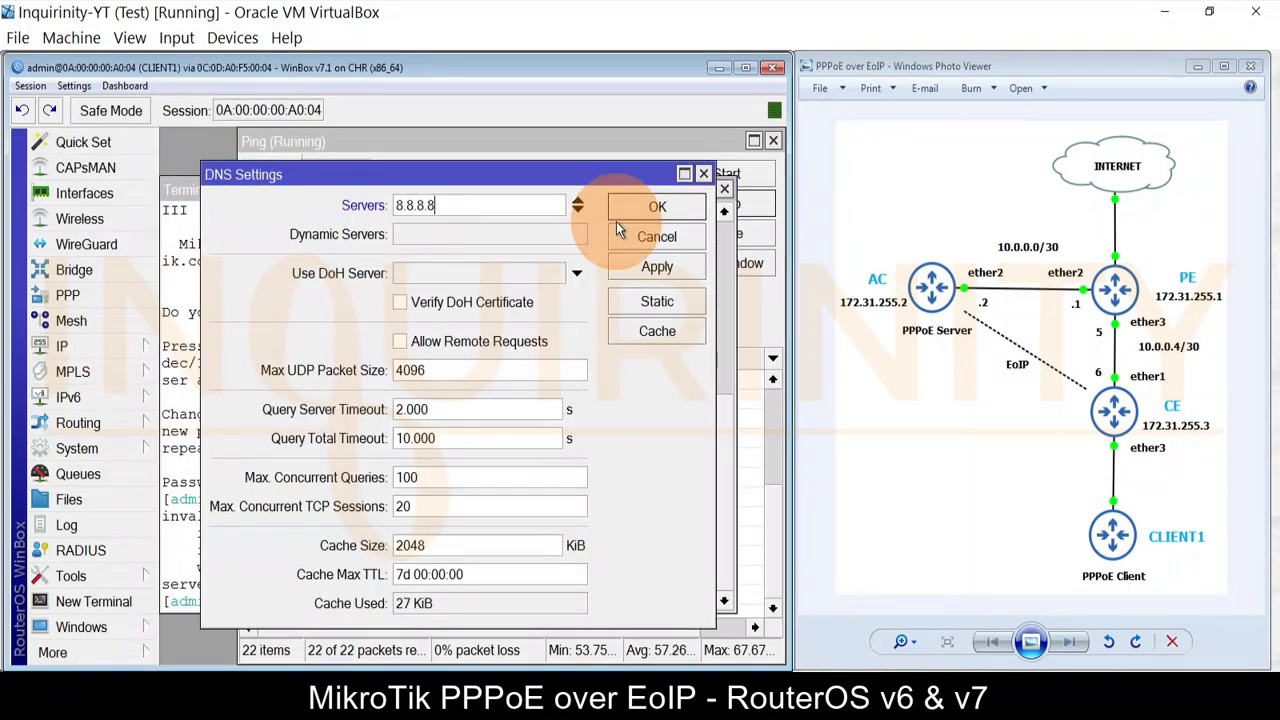
{"action": "left_click", "coordinate": [627, 210]}
{"action": "key", "text": "Up"}
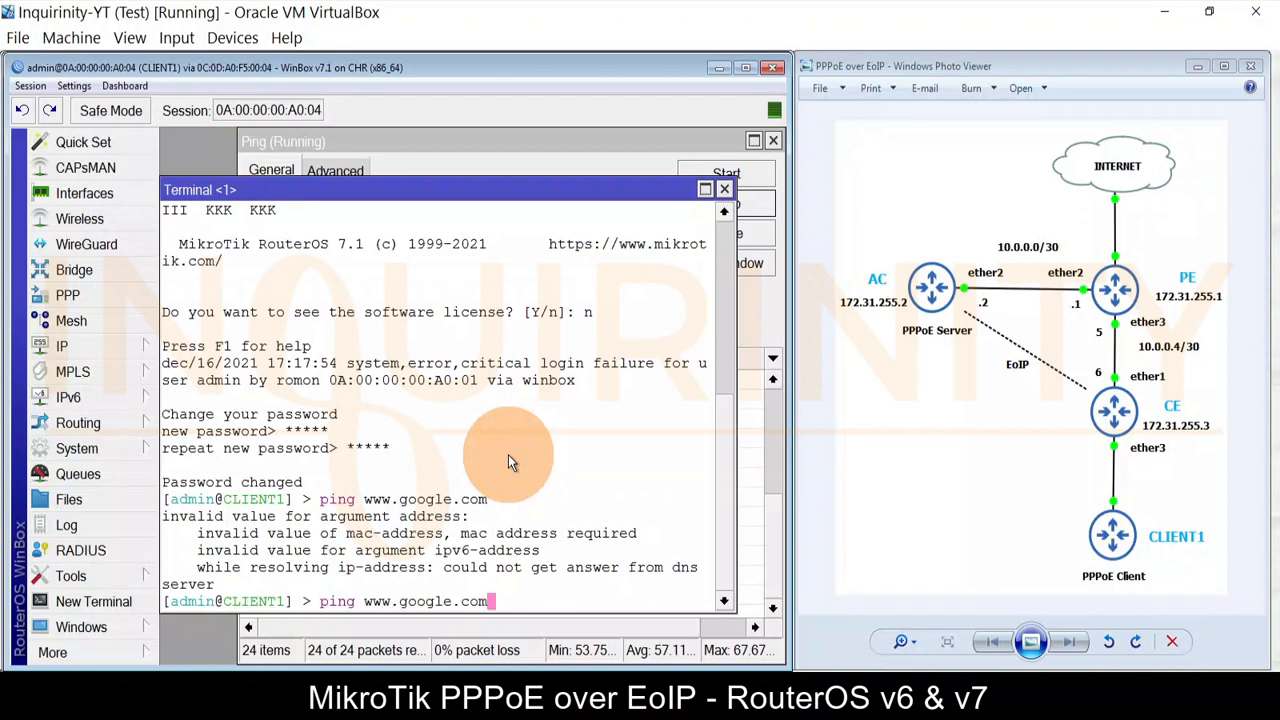
{"action": "key", "text": "Return"}
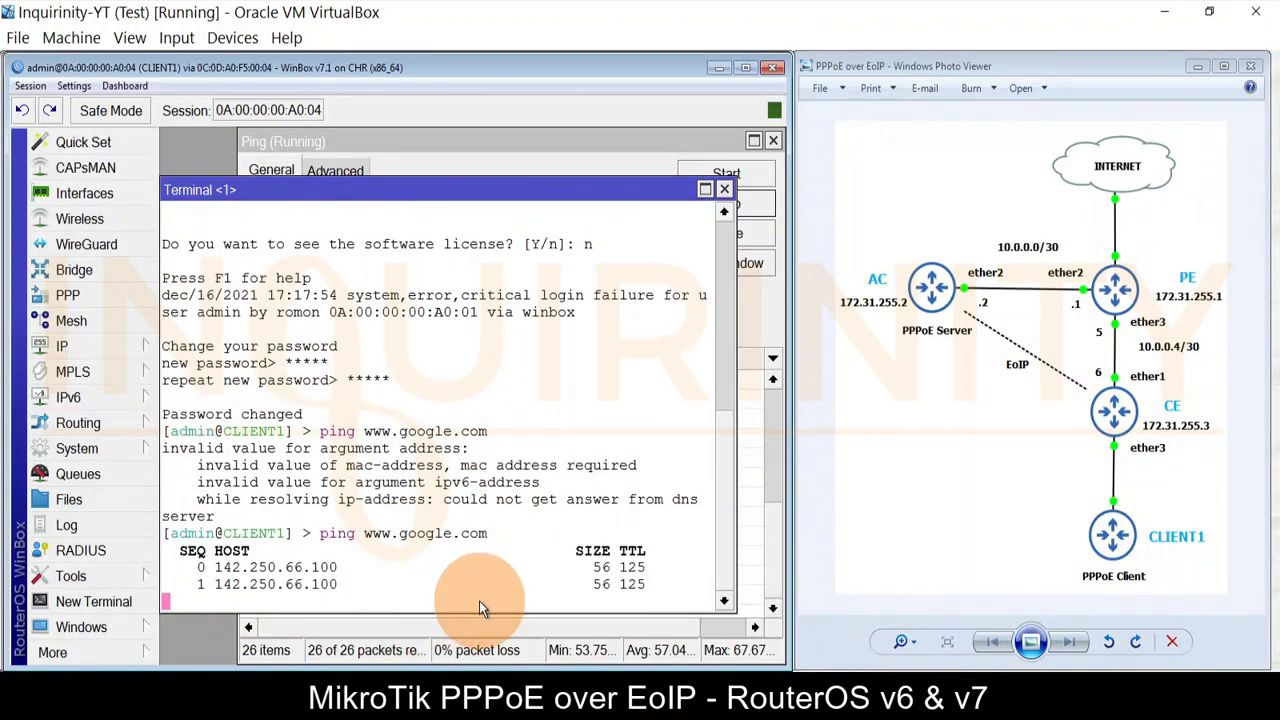
{"action": "key", "text": "ctrl+c"}
{"action": "type", "text": "p"}
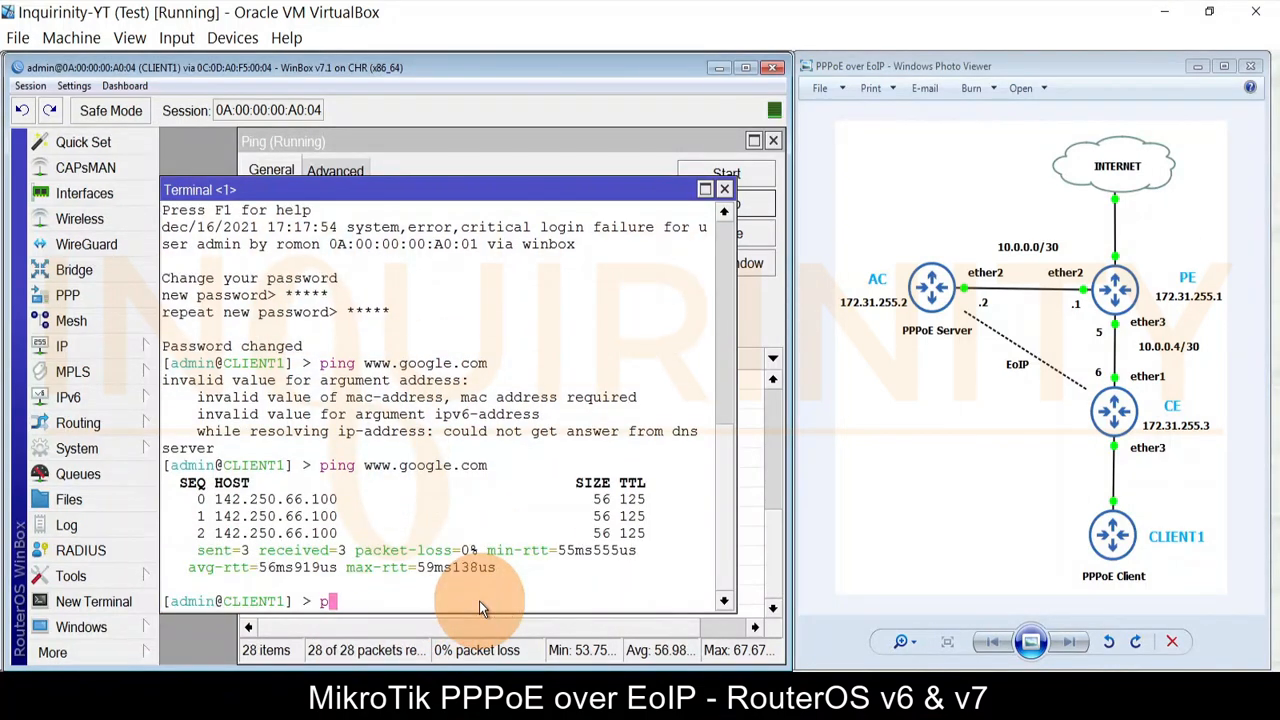
{"action": "type", "text": "ing www.m"}
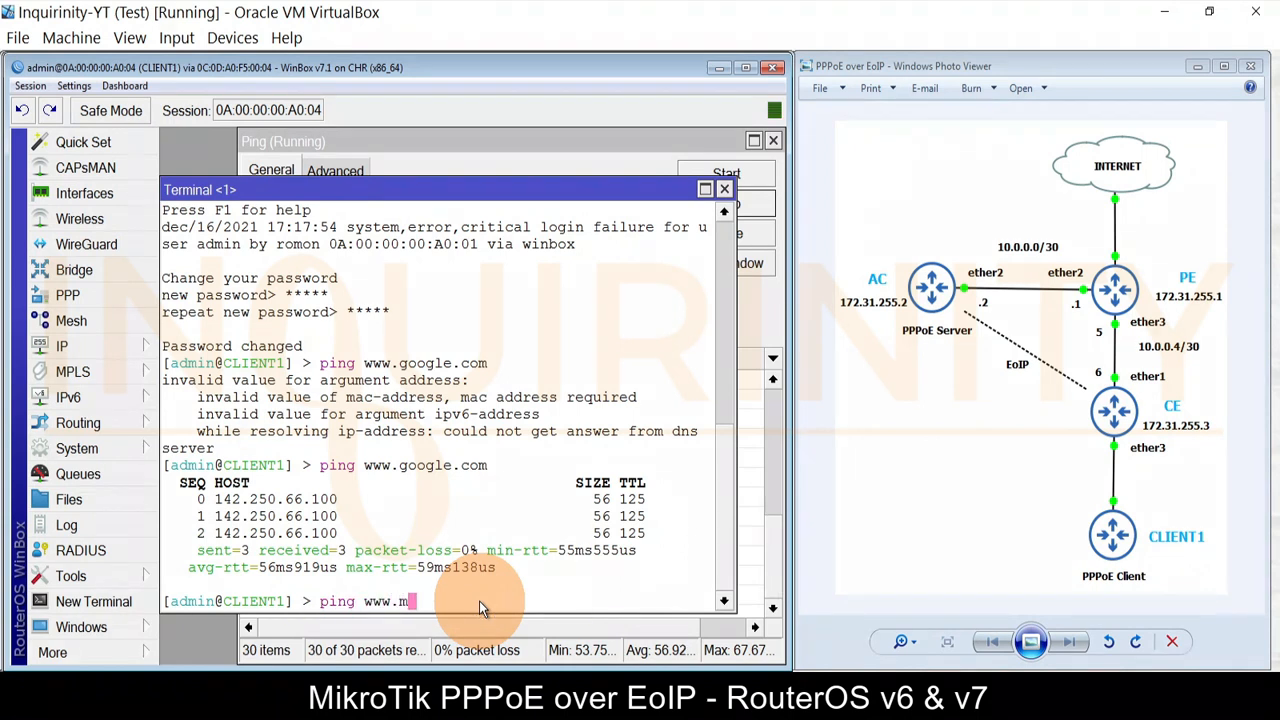
{"action": "type", "text": "ikrotik.com"}
{"action": "key", "text": "Return"}
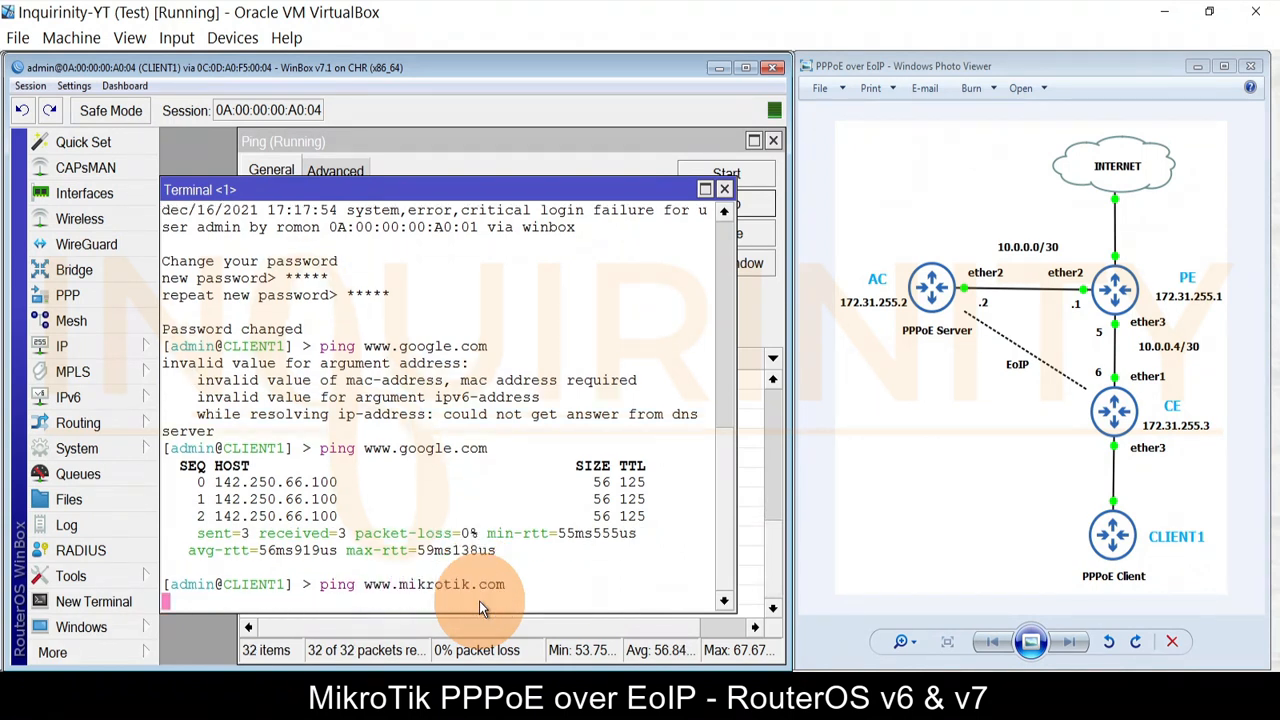
Step: Compare pppoe-out1's dial-out peer-DNS setting on CLIENT1 with the DNS servers in AC's PPPoE-Profile
{"action": "left_click", "coordinate": [77, 192]}
{"action": "double_click", "coordinate": [235, 343]}
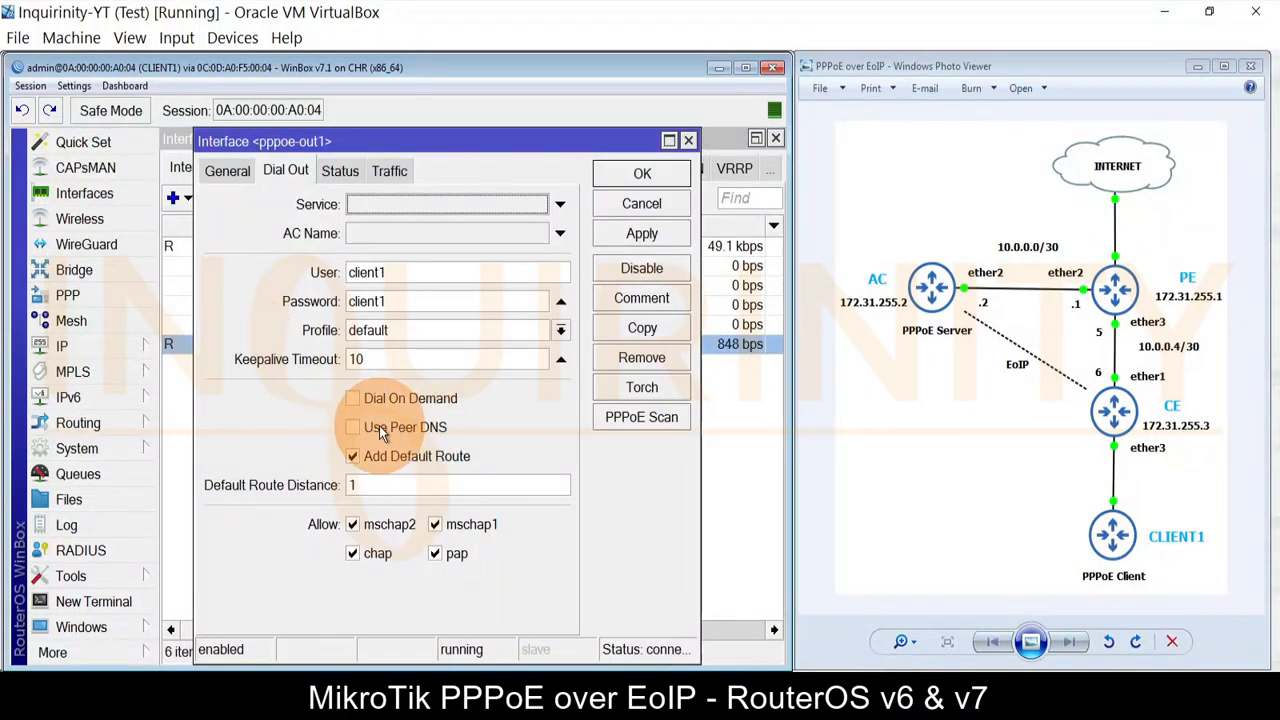
{"action": "mouse_move", "coordinate": [184, 664]}
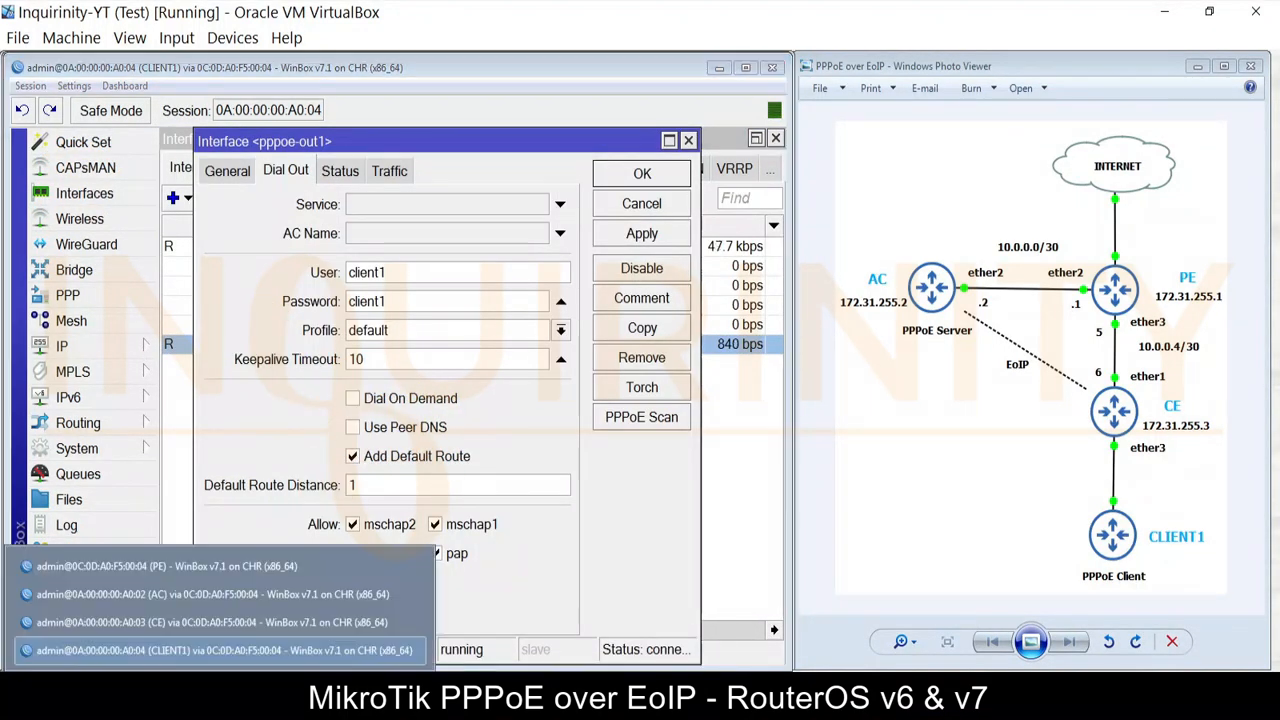
{"action": "left_click", "coordinate": [174, 597]}
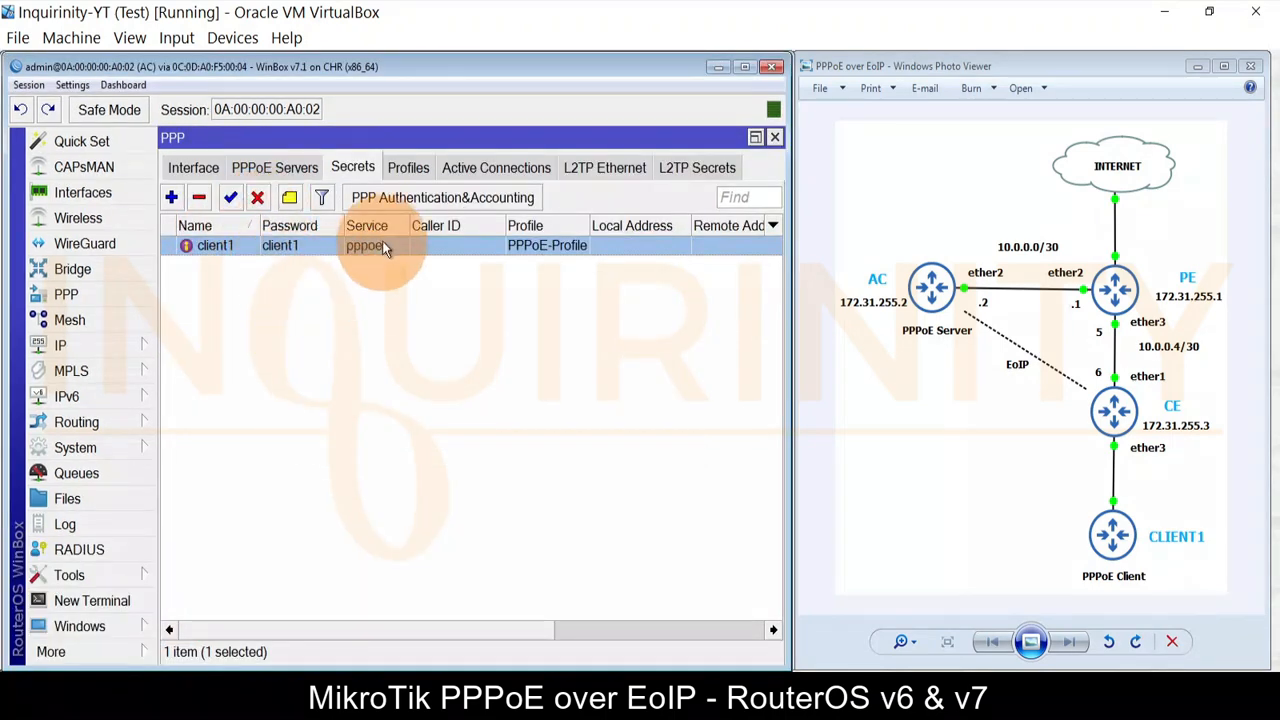
{"action": "left_click", "coordinate": [407, 166]}
{"action": "double_click", "coordinate": [280, 245]}
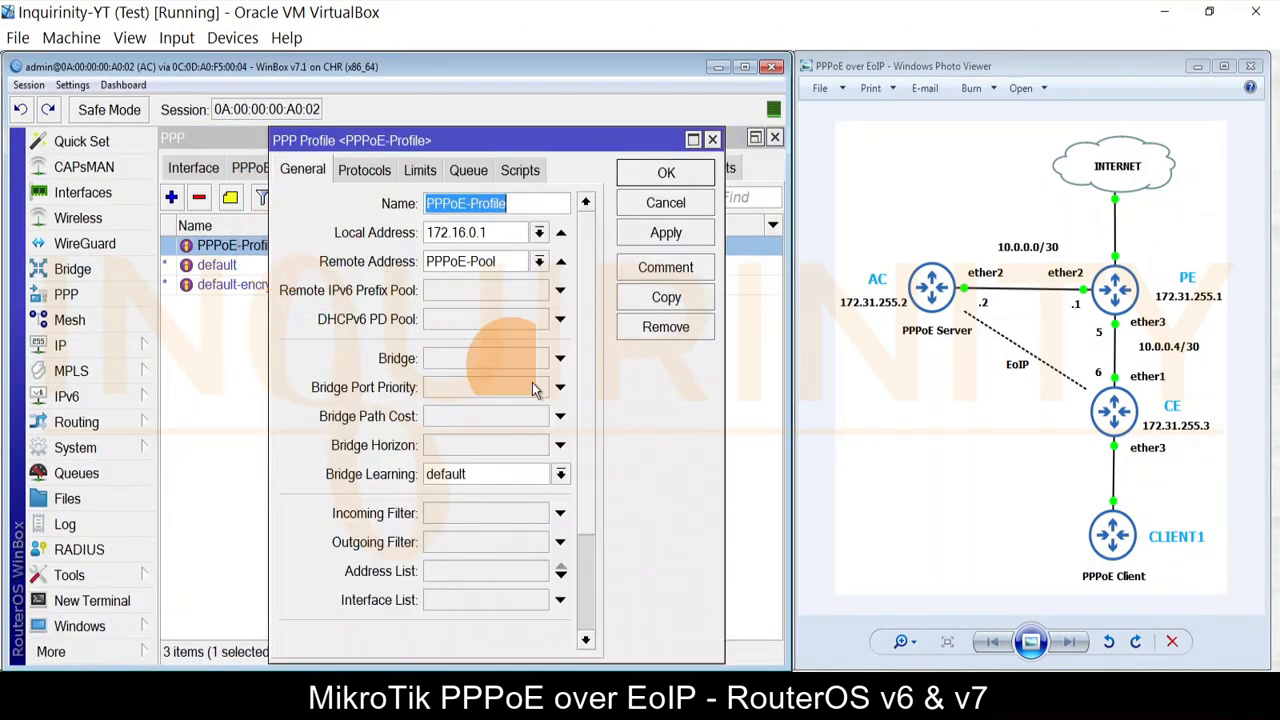
{"action": "scroll", "coordinate": [578, 363], "scroll_direction": "down", "scroll_amount": 3}
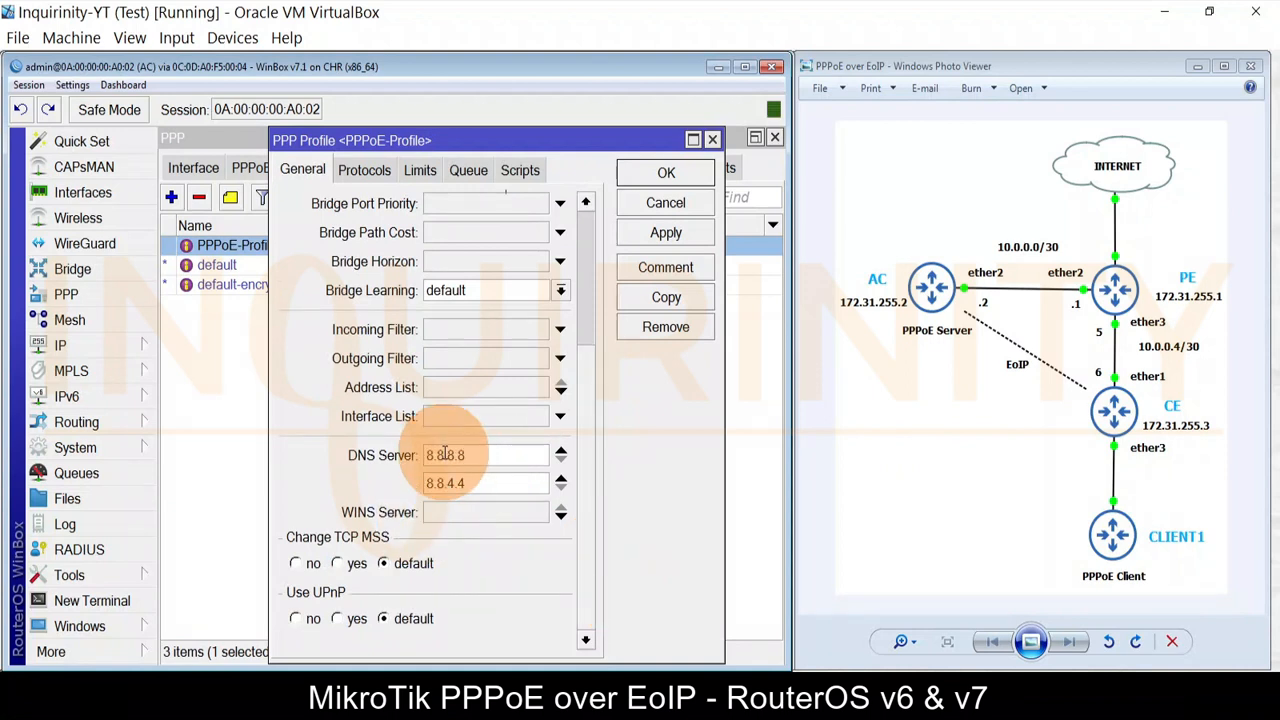
Step: Back on CLIENT1, close the pppoe-out1 settings and check the servers under IP > DNS
{"action": "left_click", "coordinate": [171, 658]}
{"action": "left_click", "coordinate": [246, 600]}
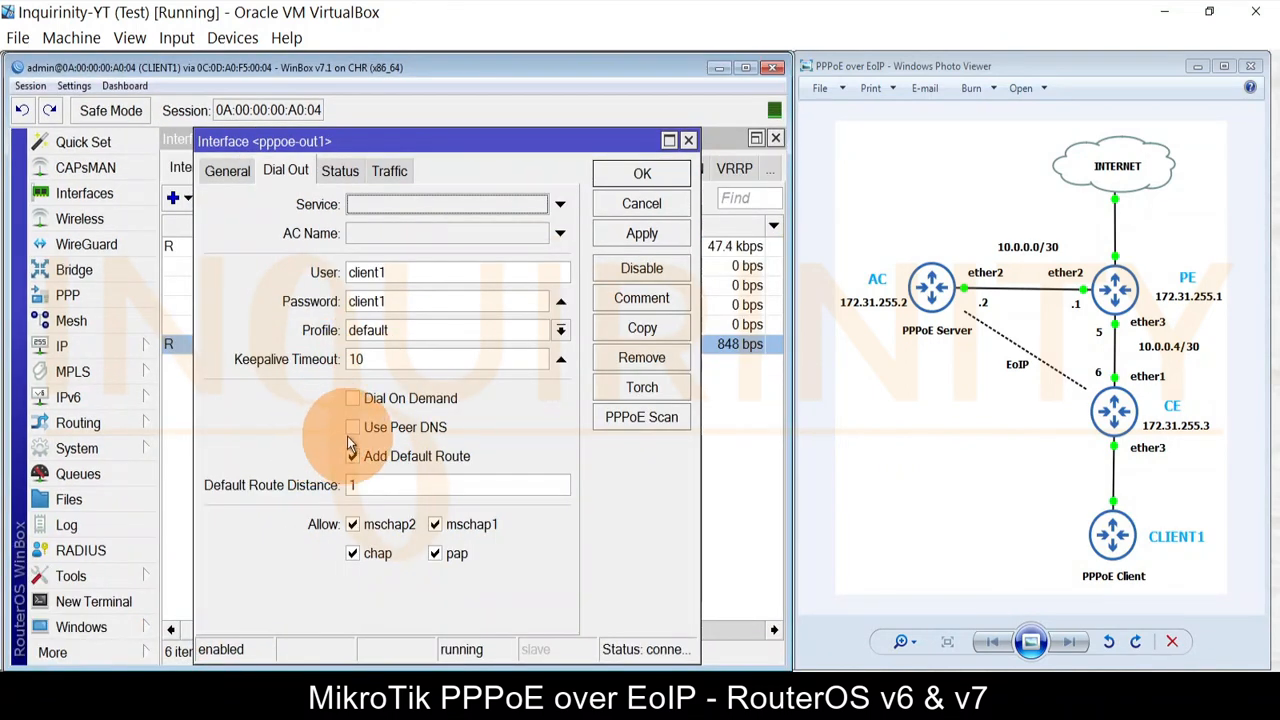
{"action": "left_click", "coordinate": [628, 205]}
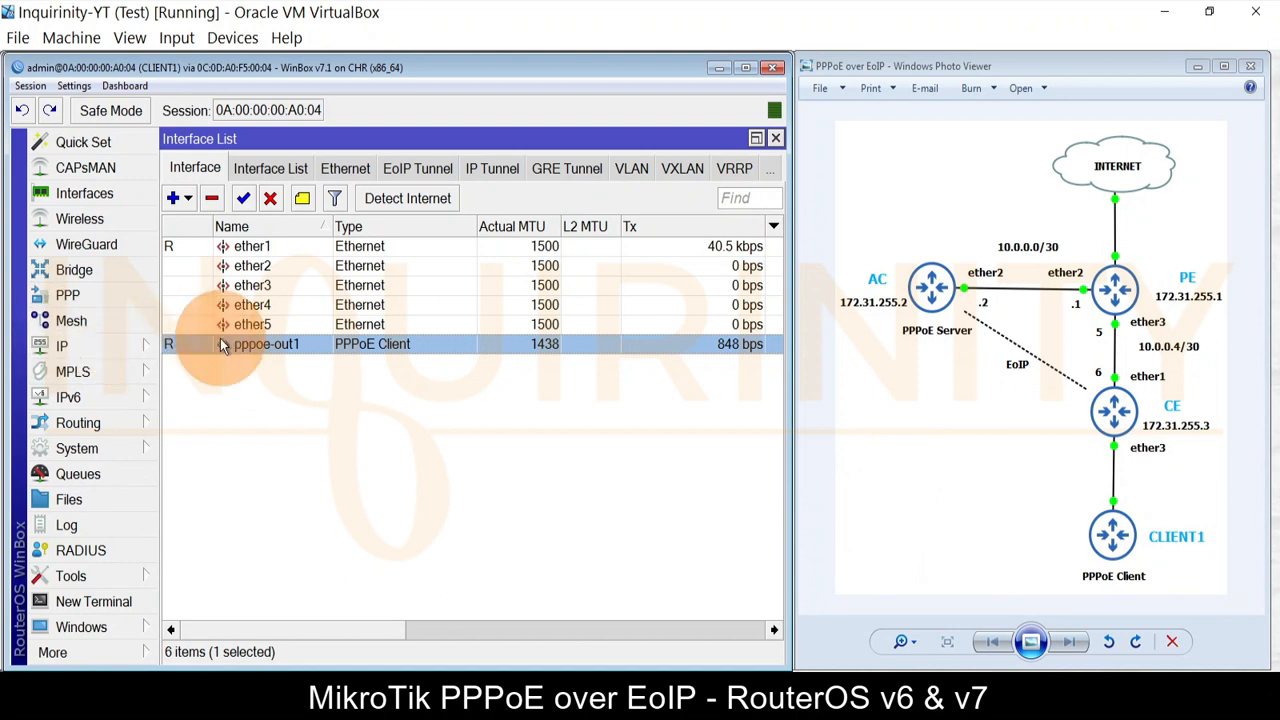
{"action": "left_click", "coordinate": [93, 348]}
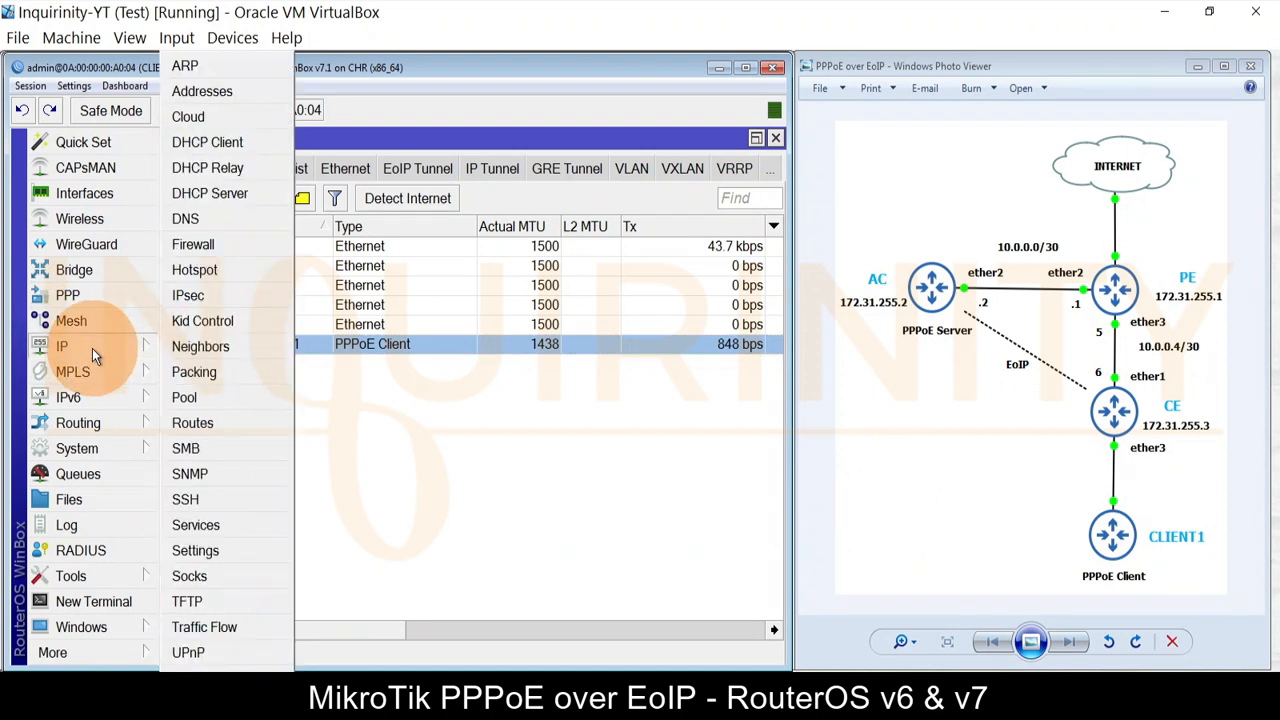
{"action": "left_click", "coordinate": [206, 219]}
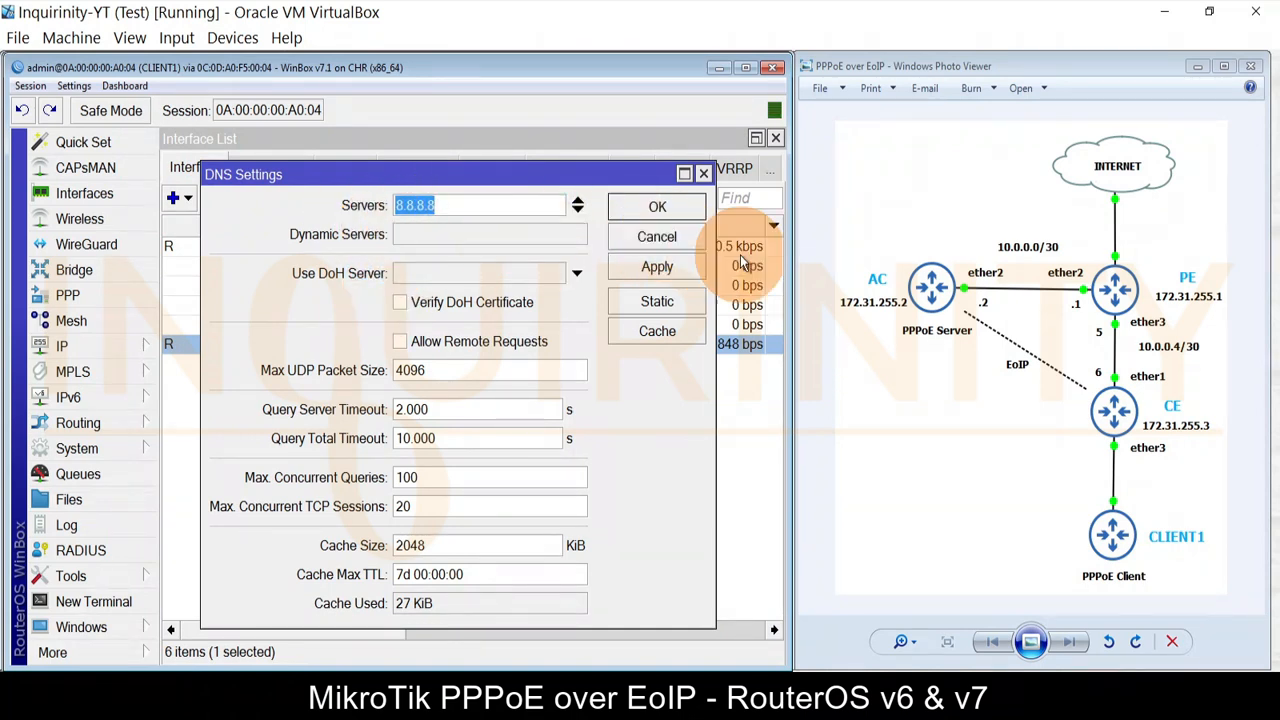
Step: Close the DNS settings, interface list and terminal, leaving the 8.8.8.8 ping results visible
{"action": "left_click", "coordinate": [660, 238]}
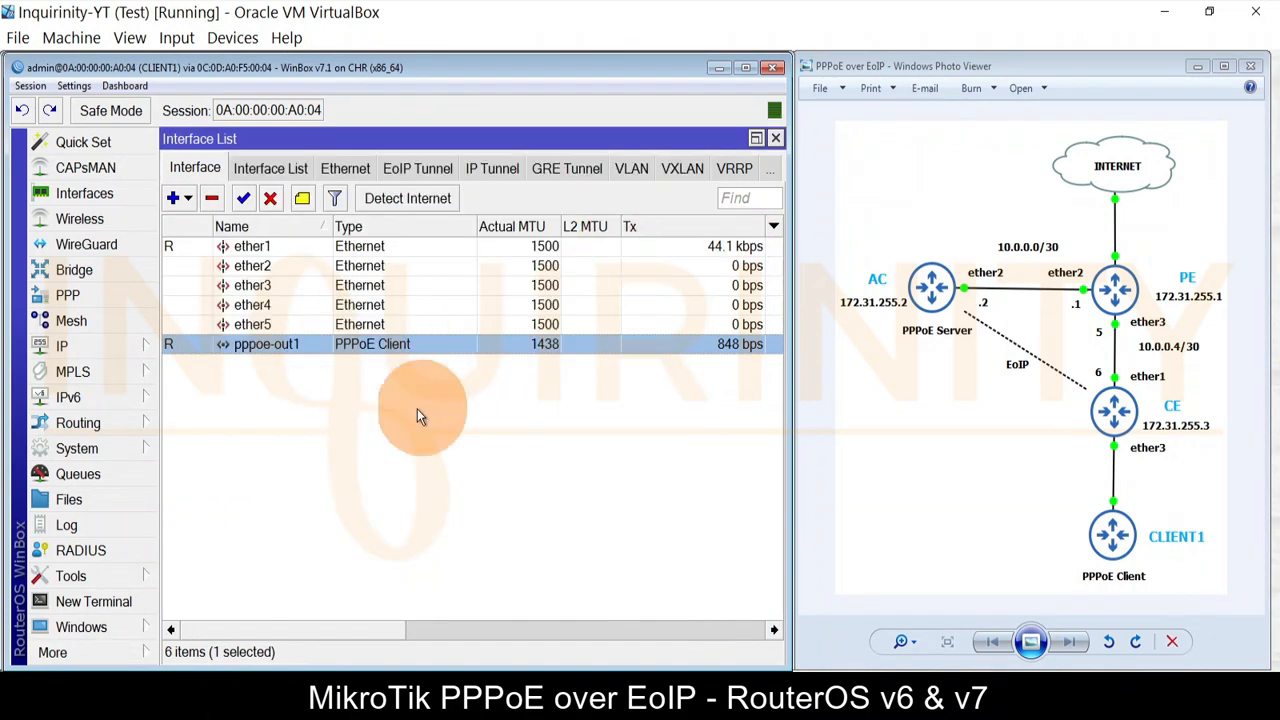
{"action": "left_click", "coordinate": [775, 138]}
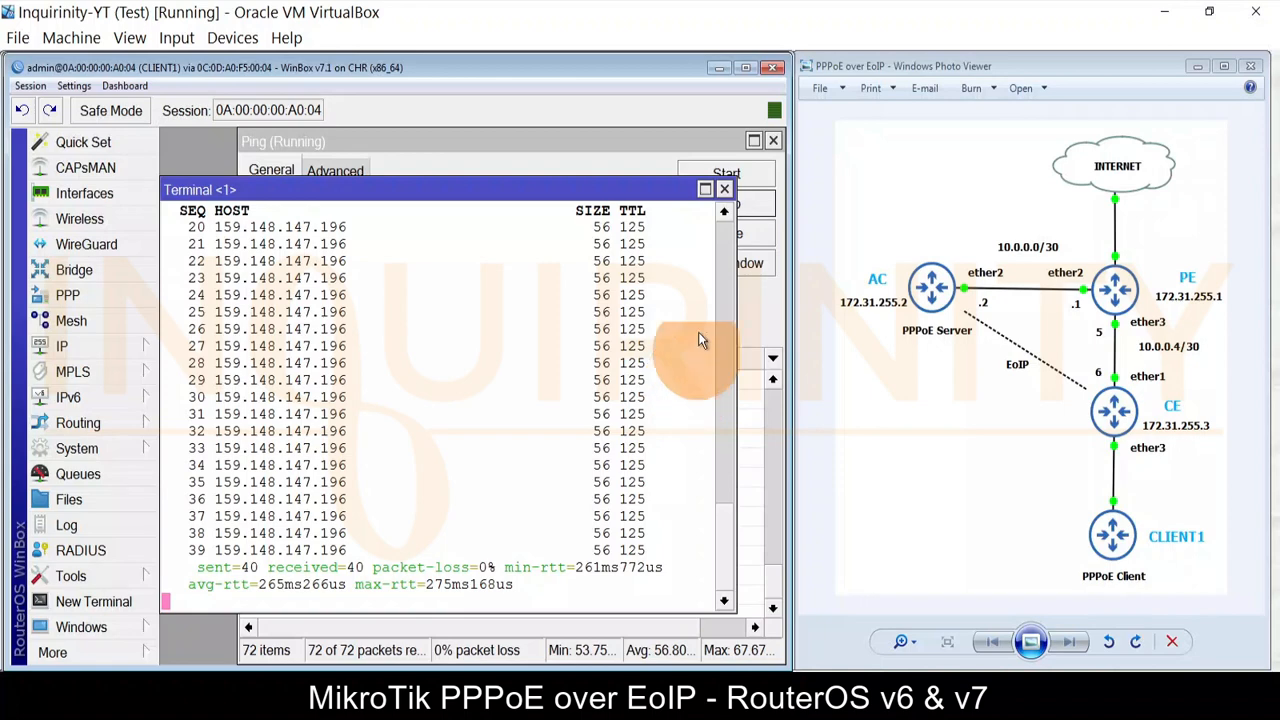
{"action": "left_click", "coordinate": [724, 189]}
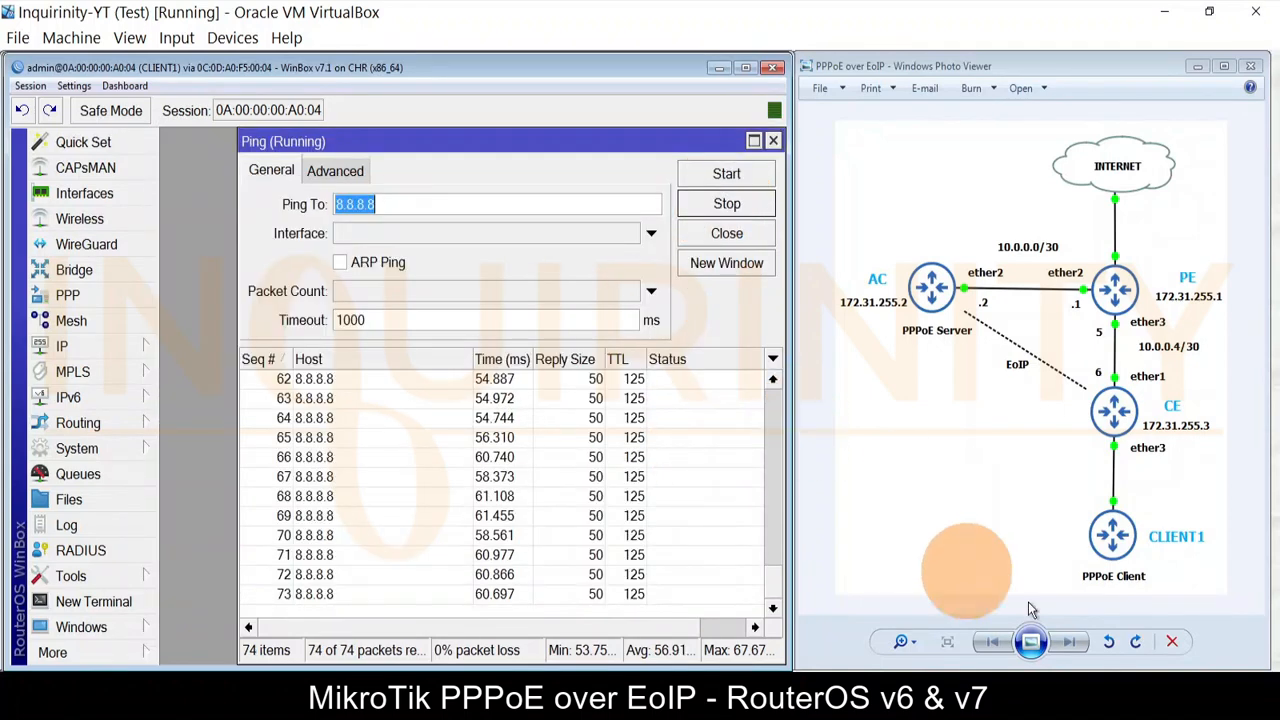